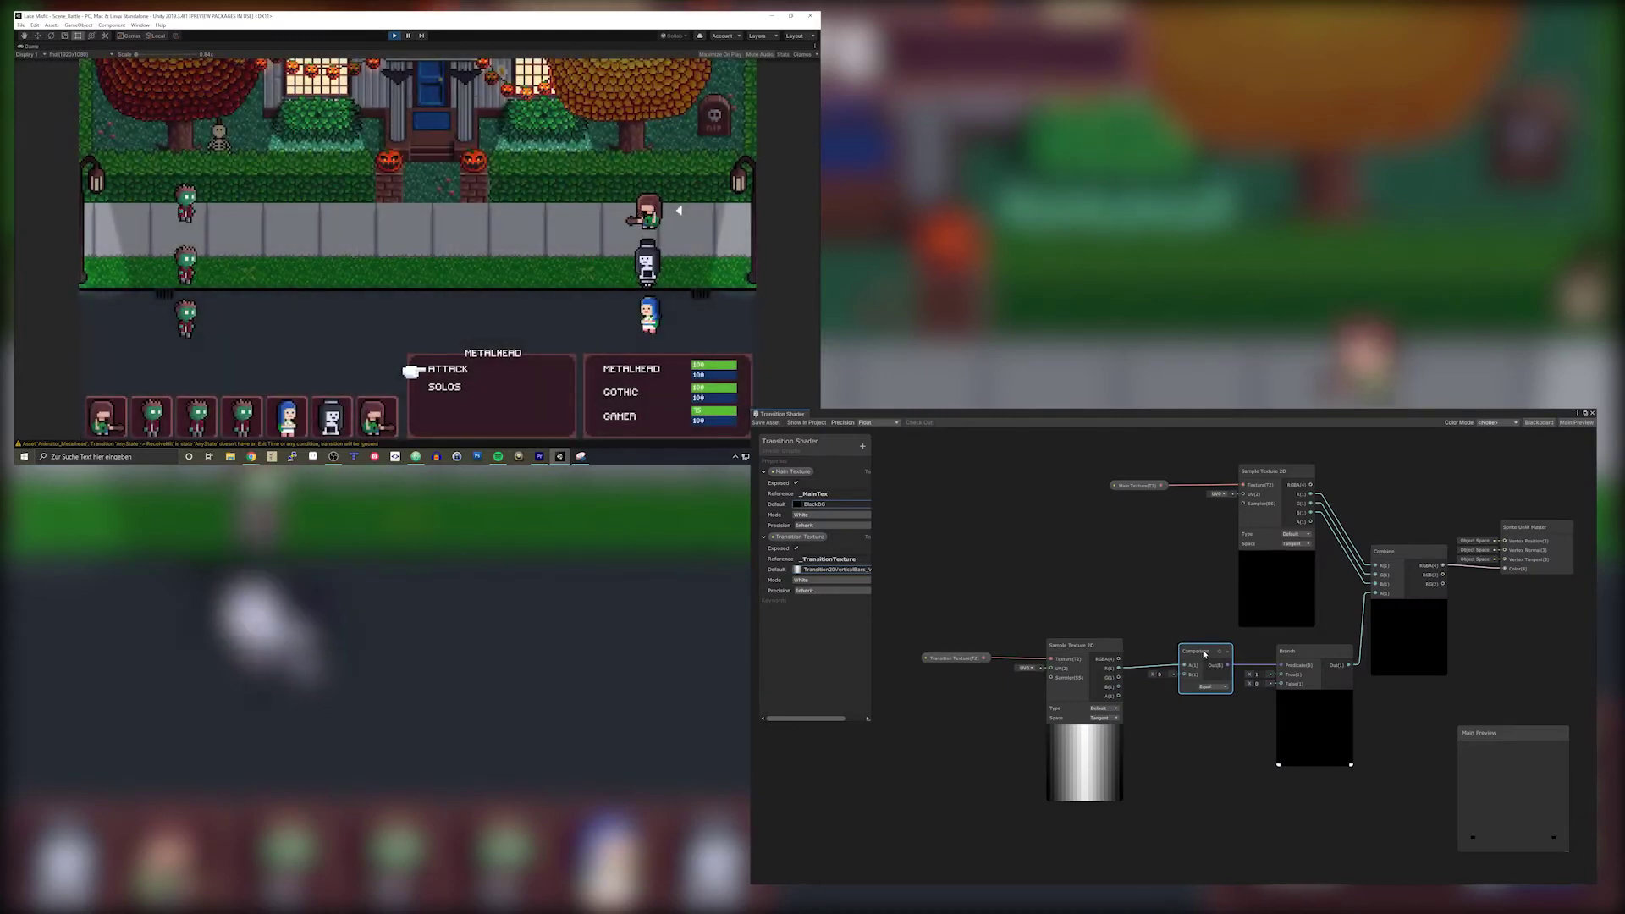
- Add a Vector1 property named CutOff to the Transition Shader graph
{"action": "left_click", "coordinate": [863, 447]}
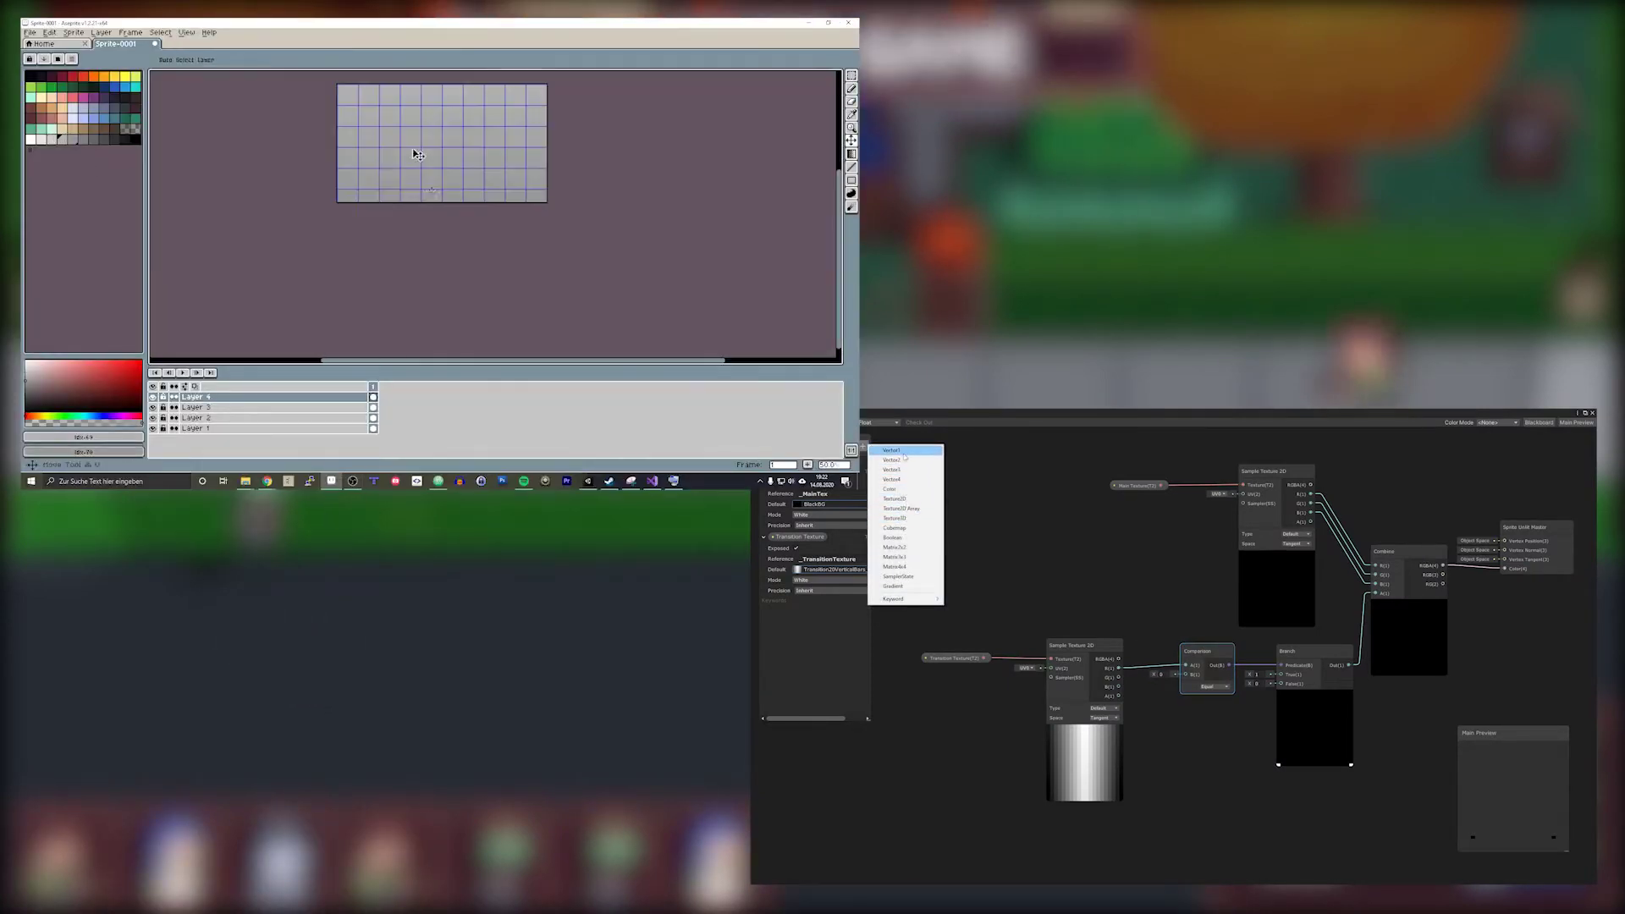
{"action": "left_click", "coordinate": [892, 450]}
{"action": "type", "text": "CutOff"}
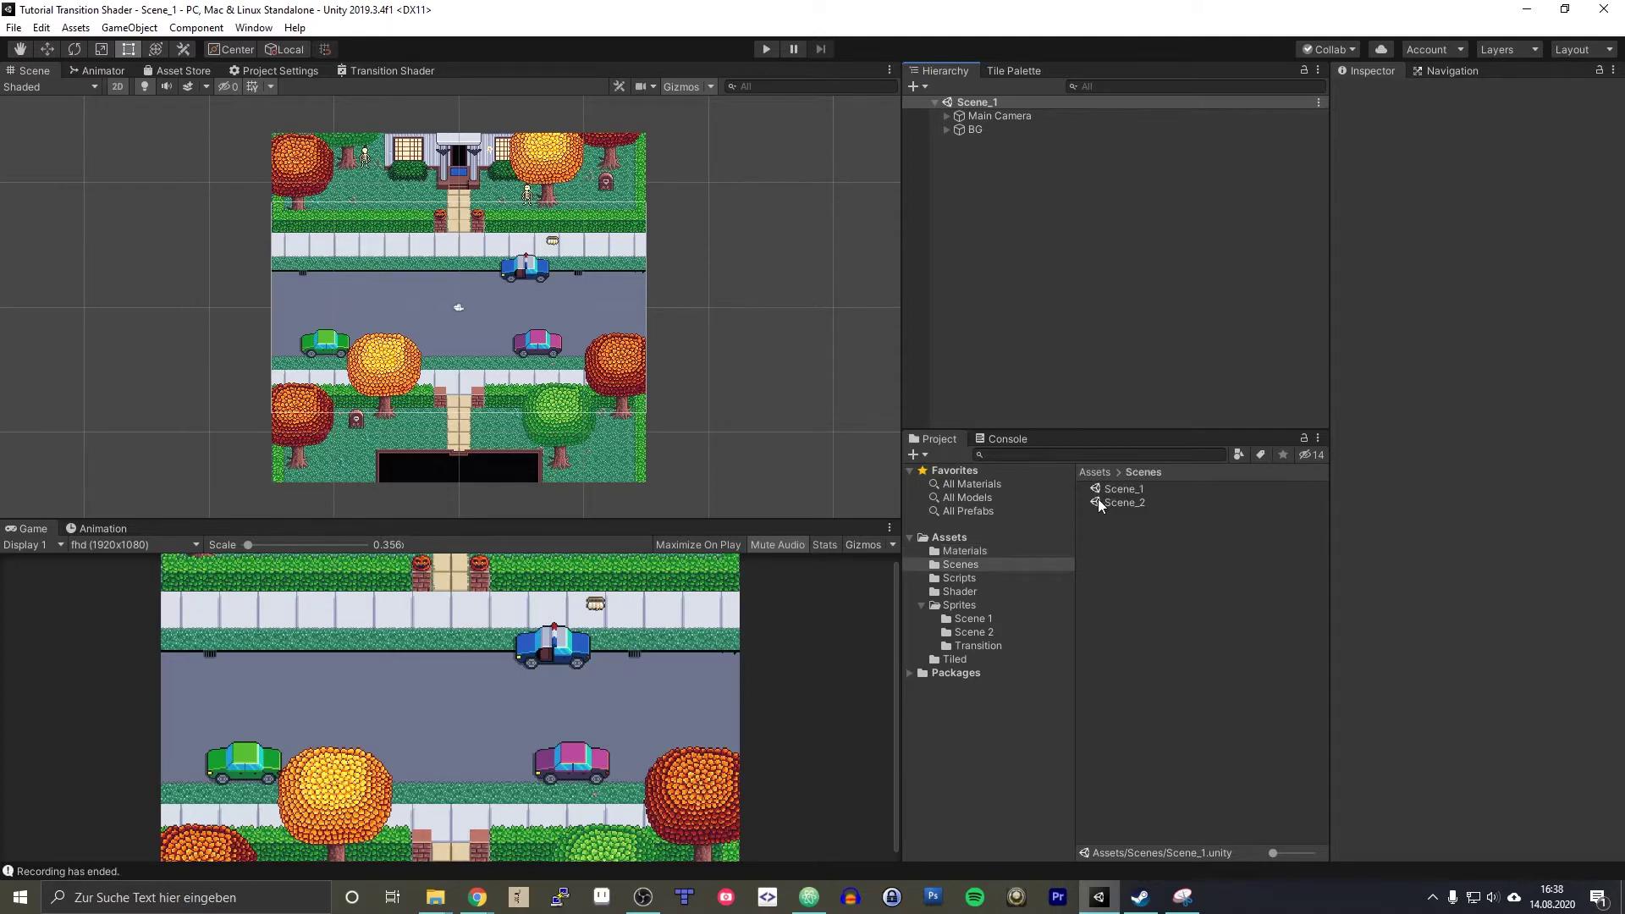
- Open Scene_2 to view its layout, and return to Scene_1
{"action": "left_click", "coordinate": [1115, 494]}
{"action": "left_click", "coordinate": [1115, 500]}
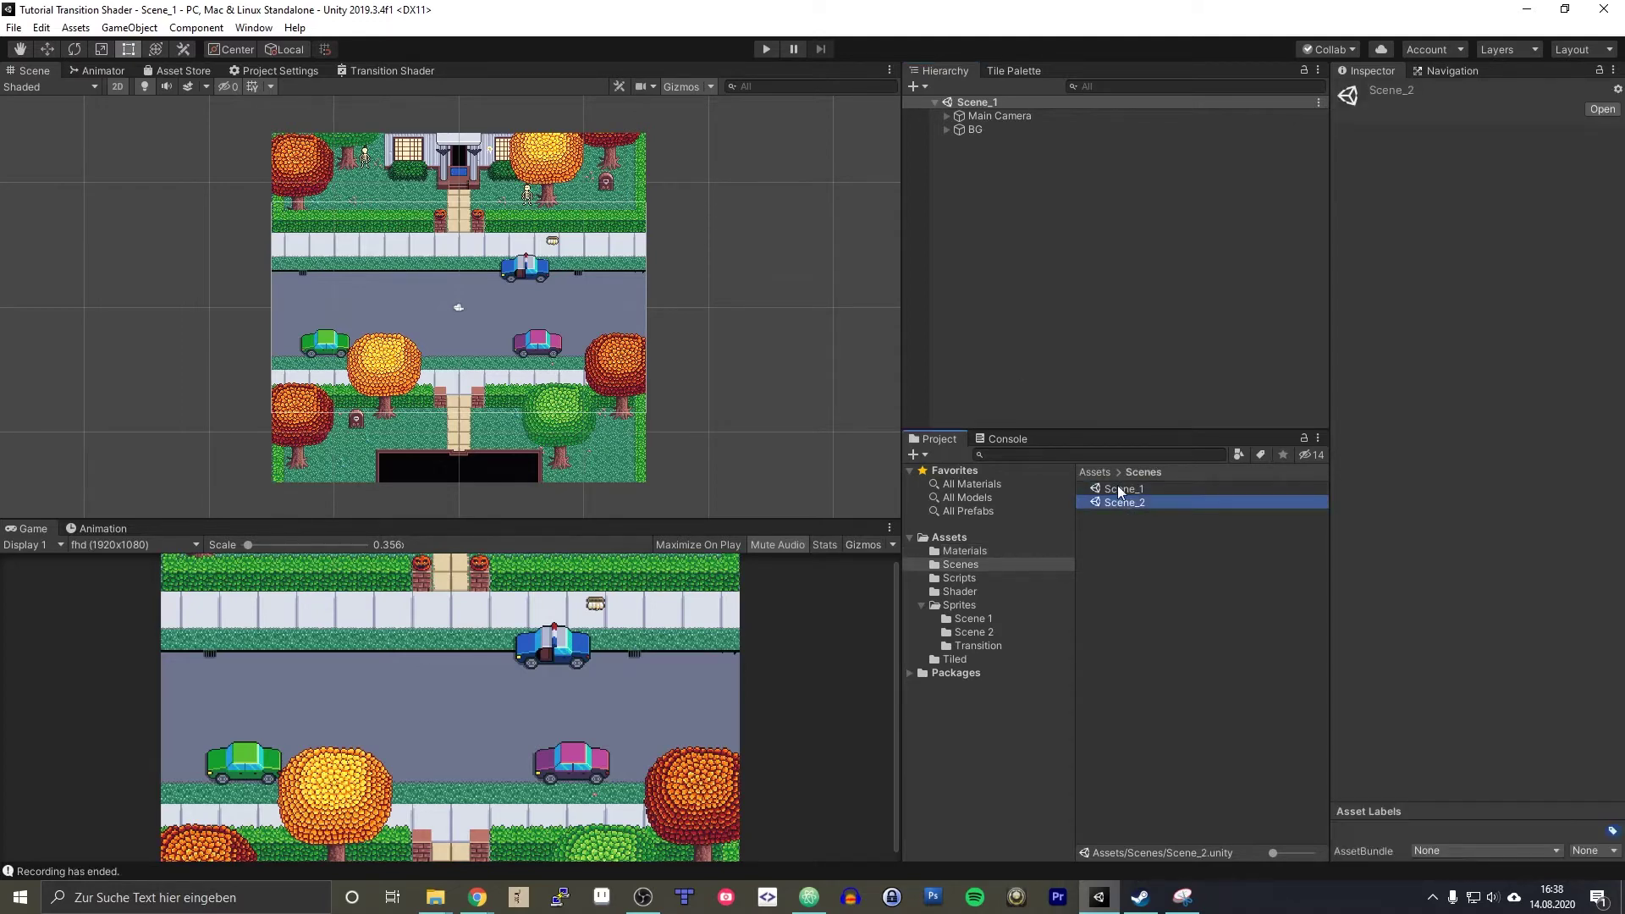
{"action": "left_click", "coordinate": [1117, 496]}
{"action": "left_click", "coordinate": [1124, 506]}
{"action": "double_click", "coordinate": [1124, 502]}
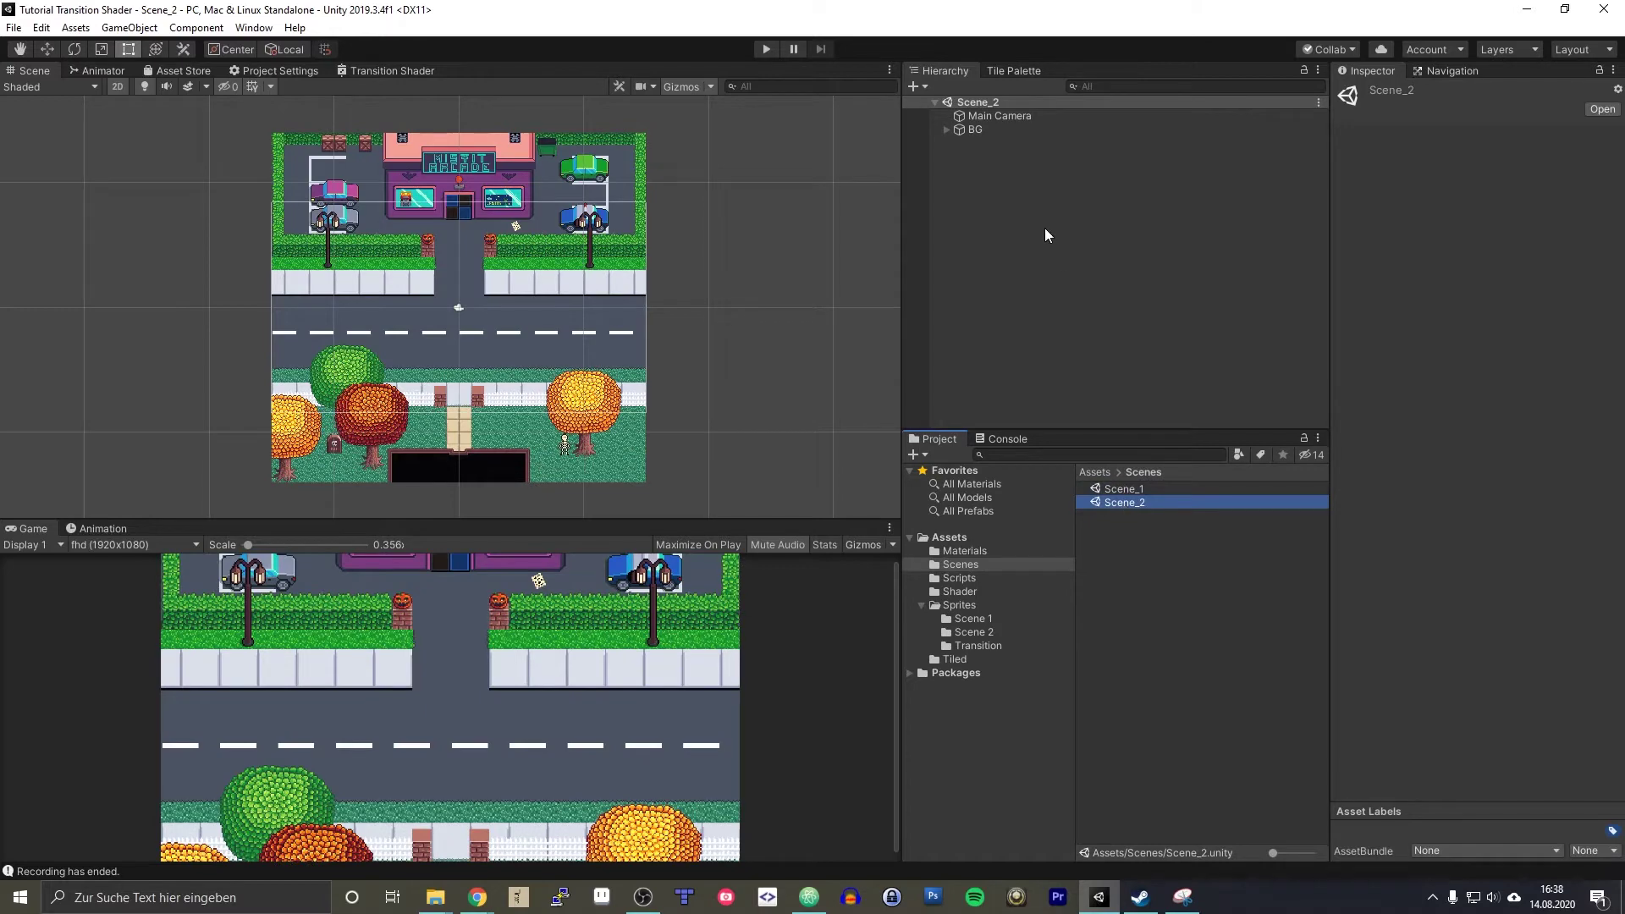
{"action": "double_click", "coordinate": [1115, 491]}
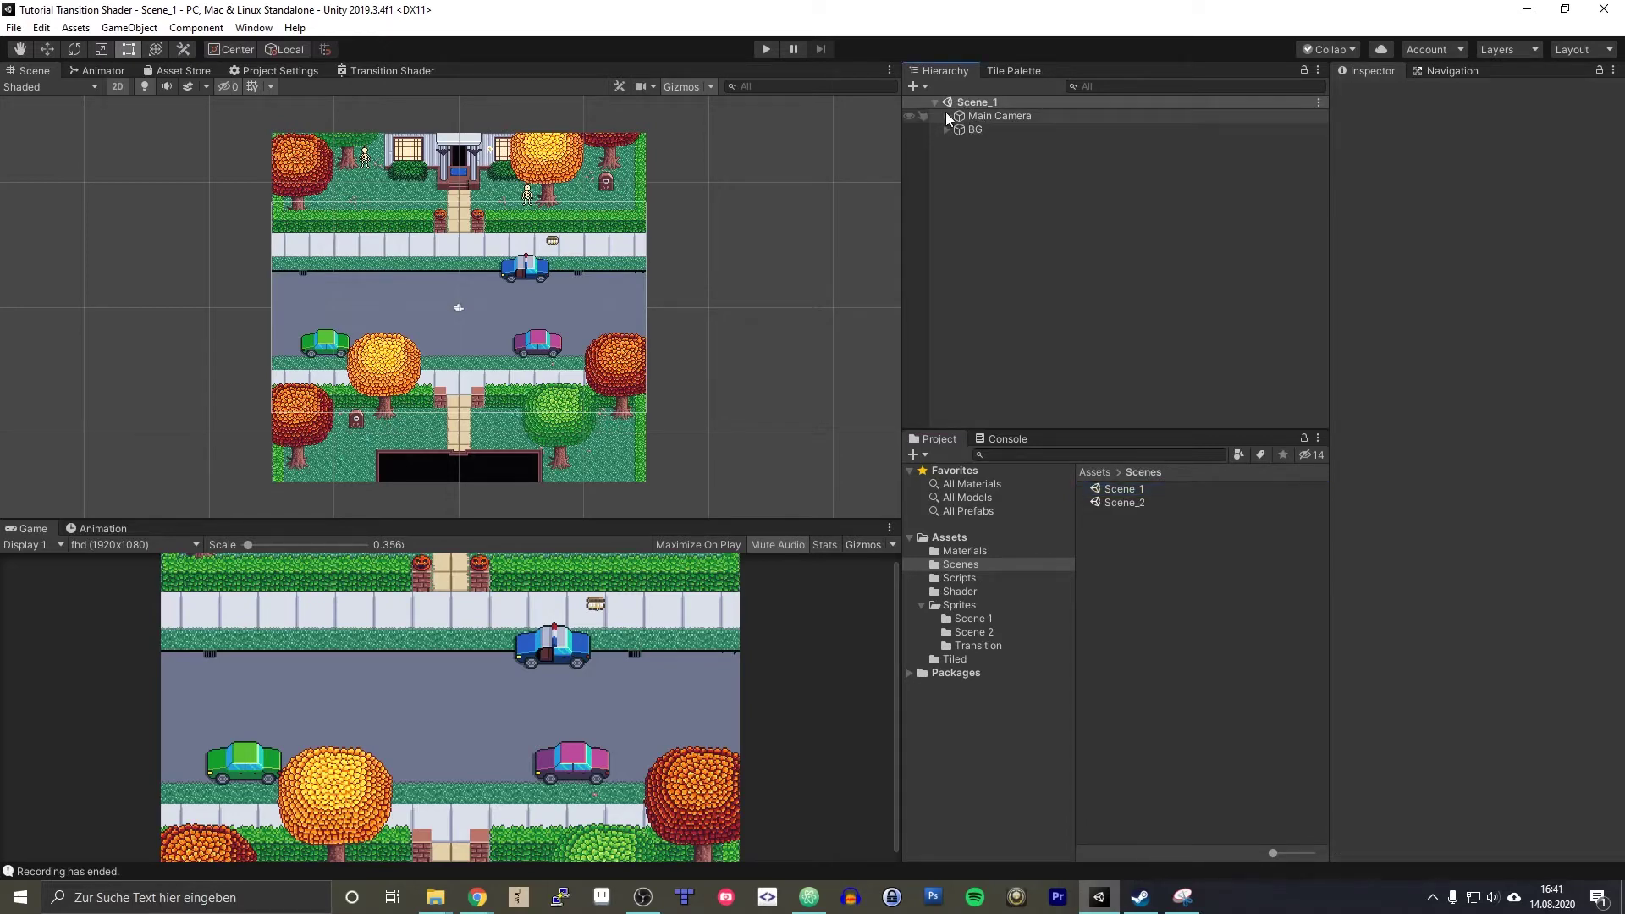
- Enable the Sprite Renderer on the Transition object nested under Main Camera
{"action": "left_click", "coordinate": [986, 118]}
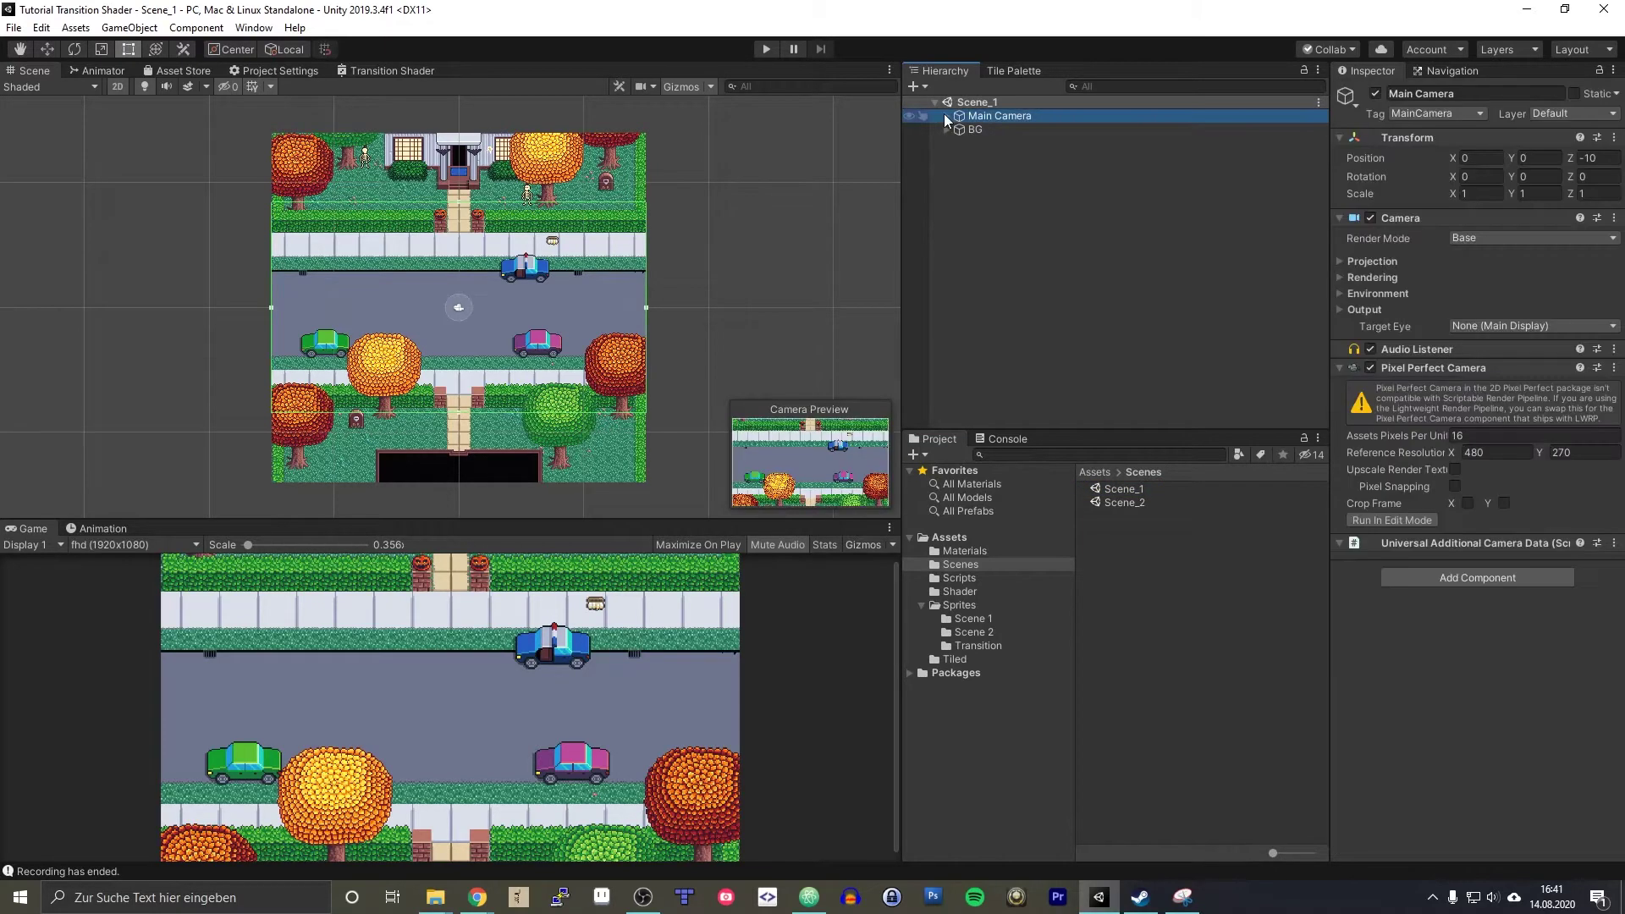
{"action": "left_click", "coordinate": [946, 116]}
{"action": "left_click", "coordinate": [990, 129]}
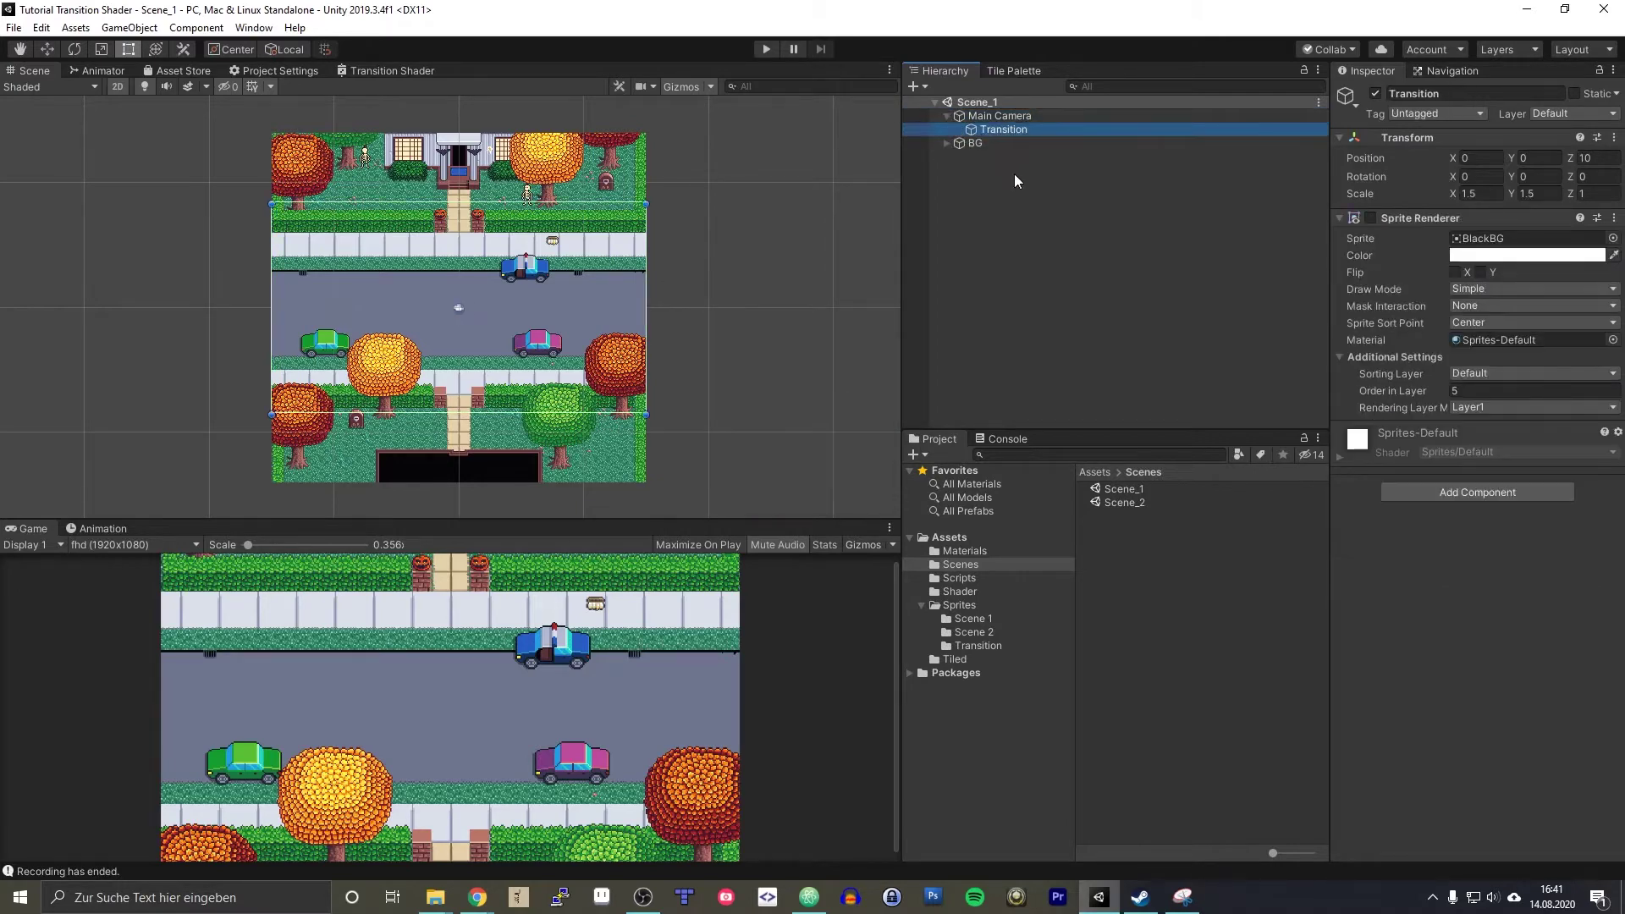
{"action": "left_click", "coordinate": [1372, 218]}
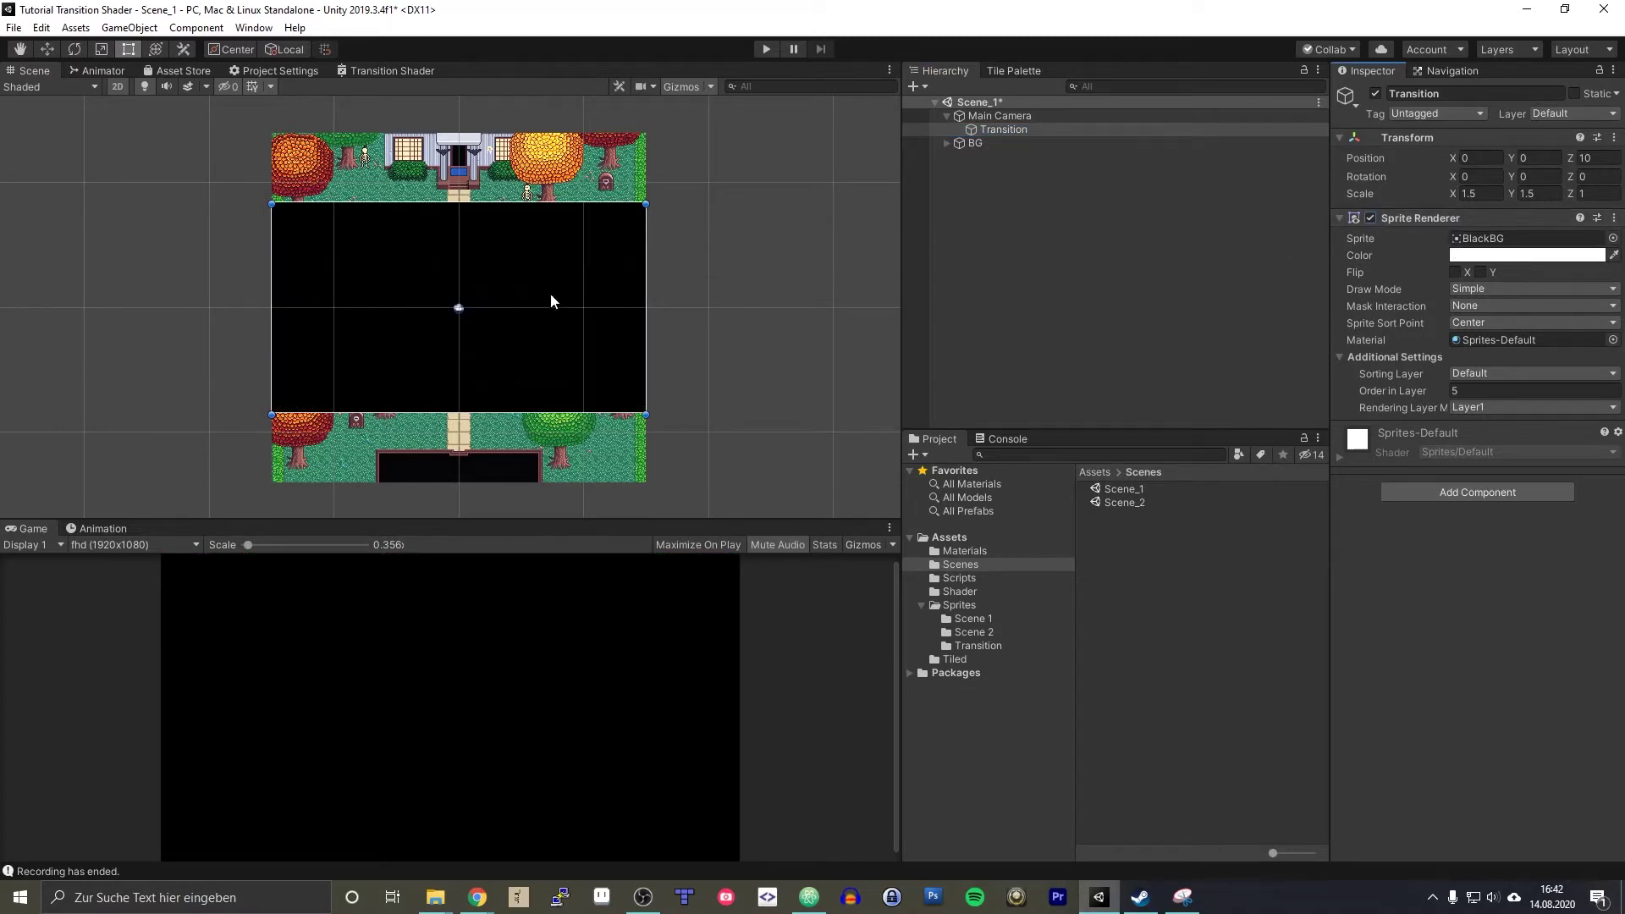
- Examine the BlackBG sprite and the Transition20VerticalBars_Ver1 texture in the Transition sprites folder
{"action": "left_click", "coordinate": [1477, 237]}
{"action": "left_click", "coordinate": [1125, 490]}
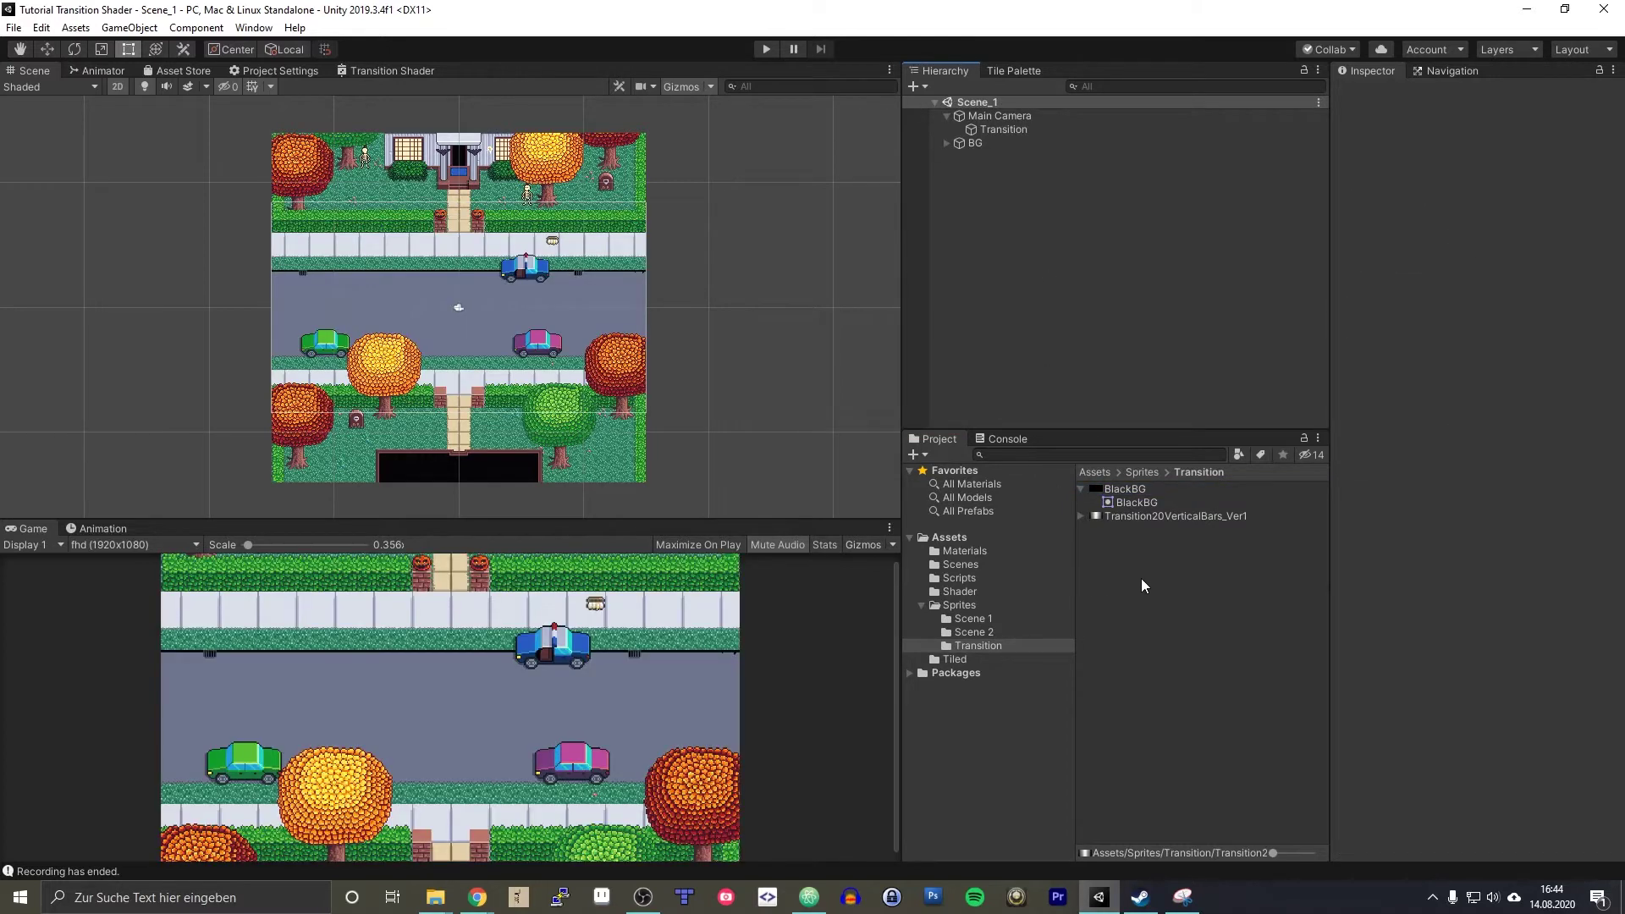
{"action": "left_click", "coordinate": [1141, 518]}
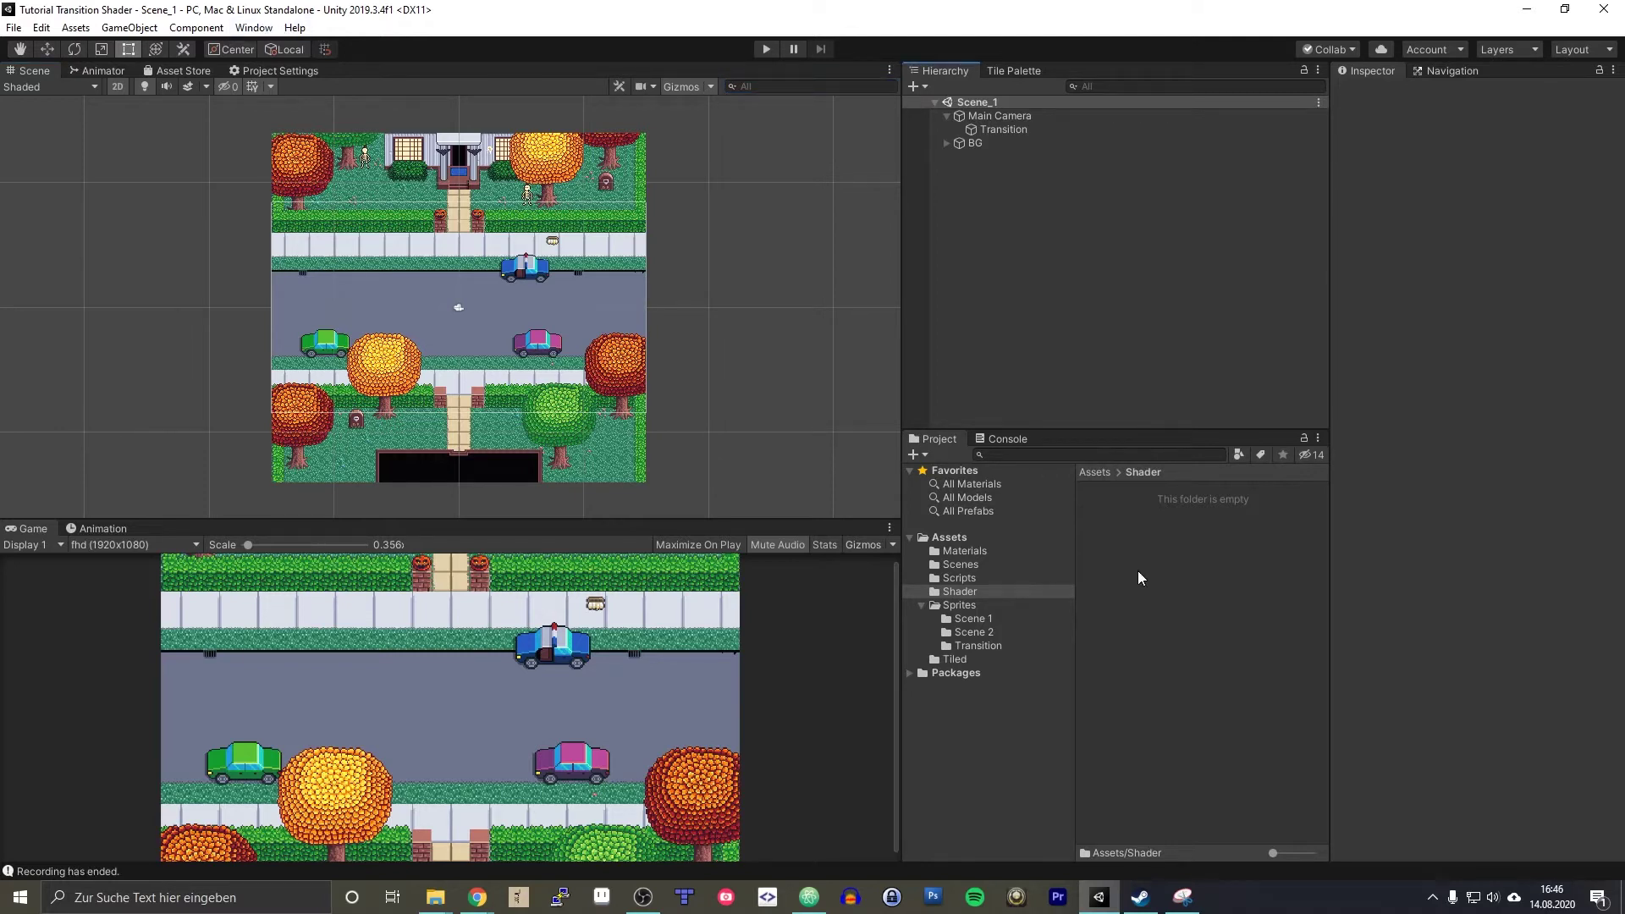
- Create a Sprite Unlit Graph named Transition Shader in the Shader folder
{"action": "left_click", "coordinate": [973, 592]}
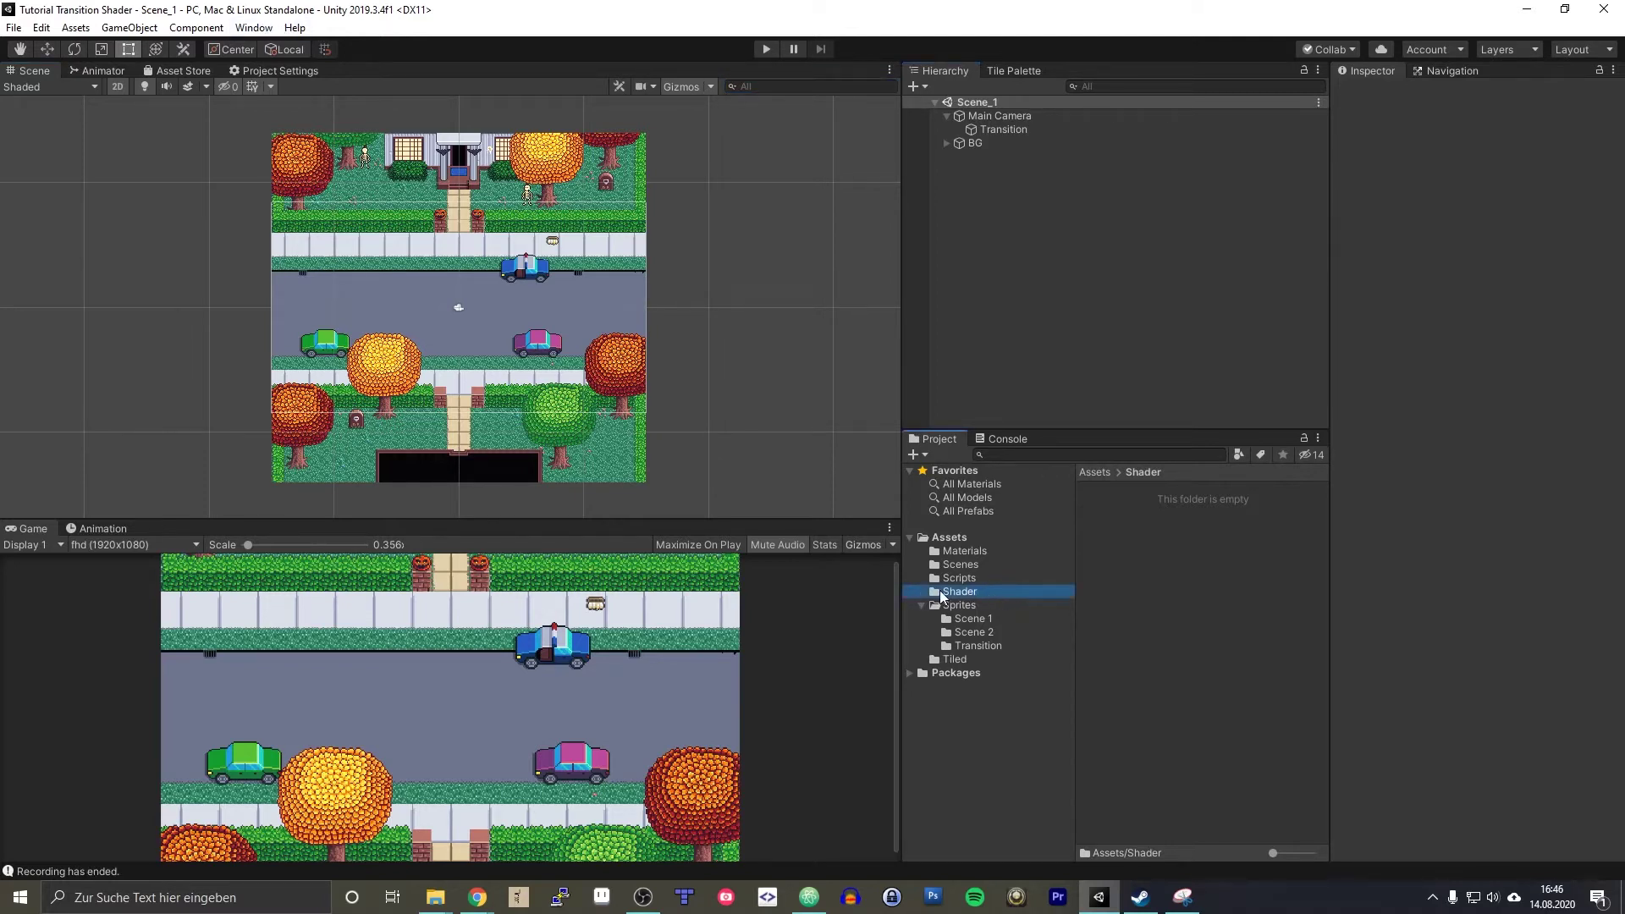
{"action": "right_click", "coordinate": [1172, 550]}
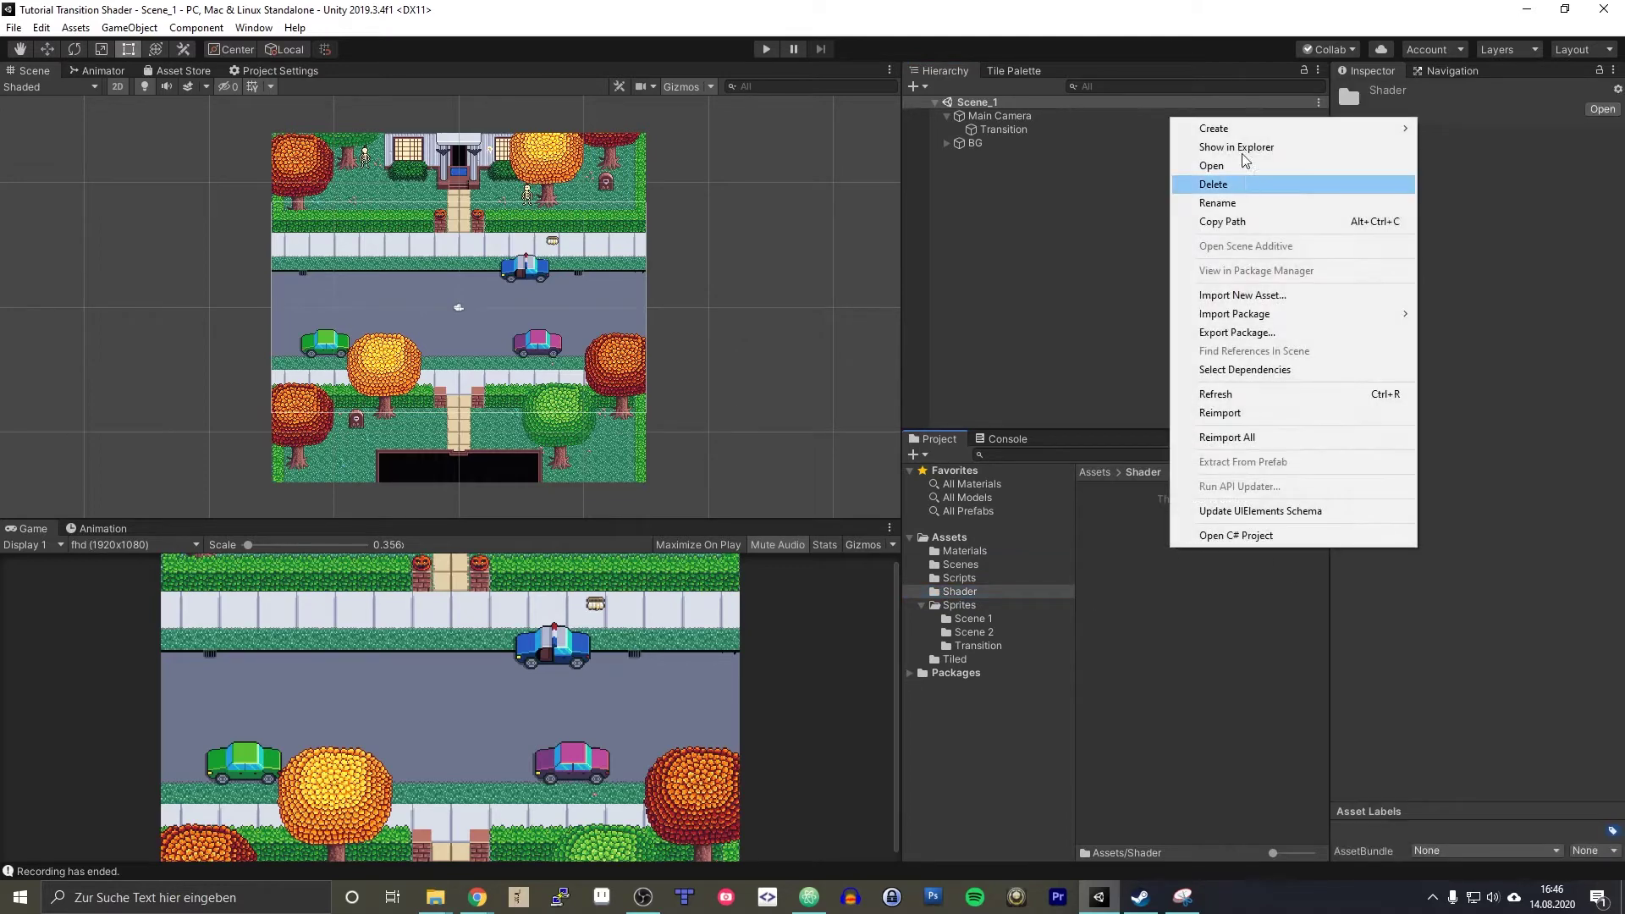
{"action": "mouse_move", "coordinate": [1244, 131]}
{"action": "mouse_move", "coordinate": [1519, 172]}
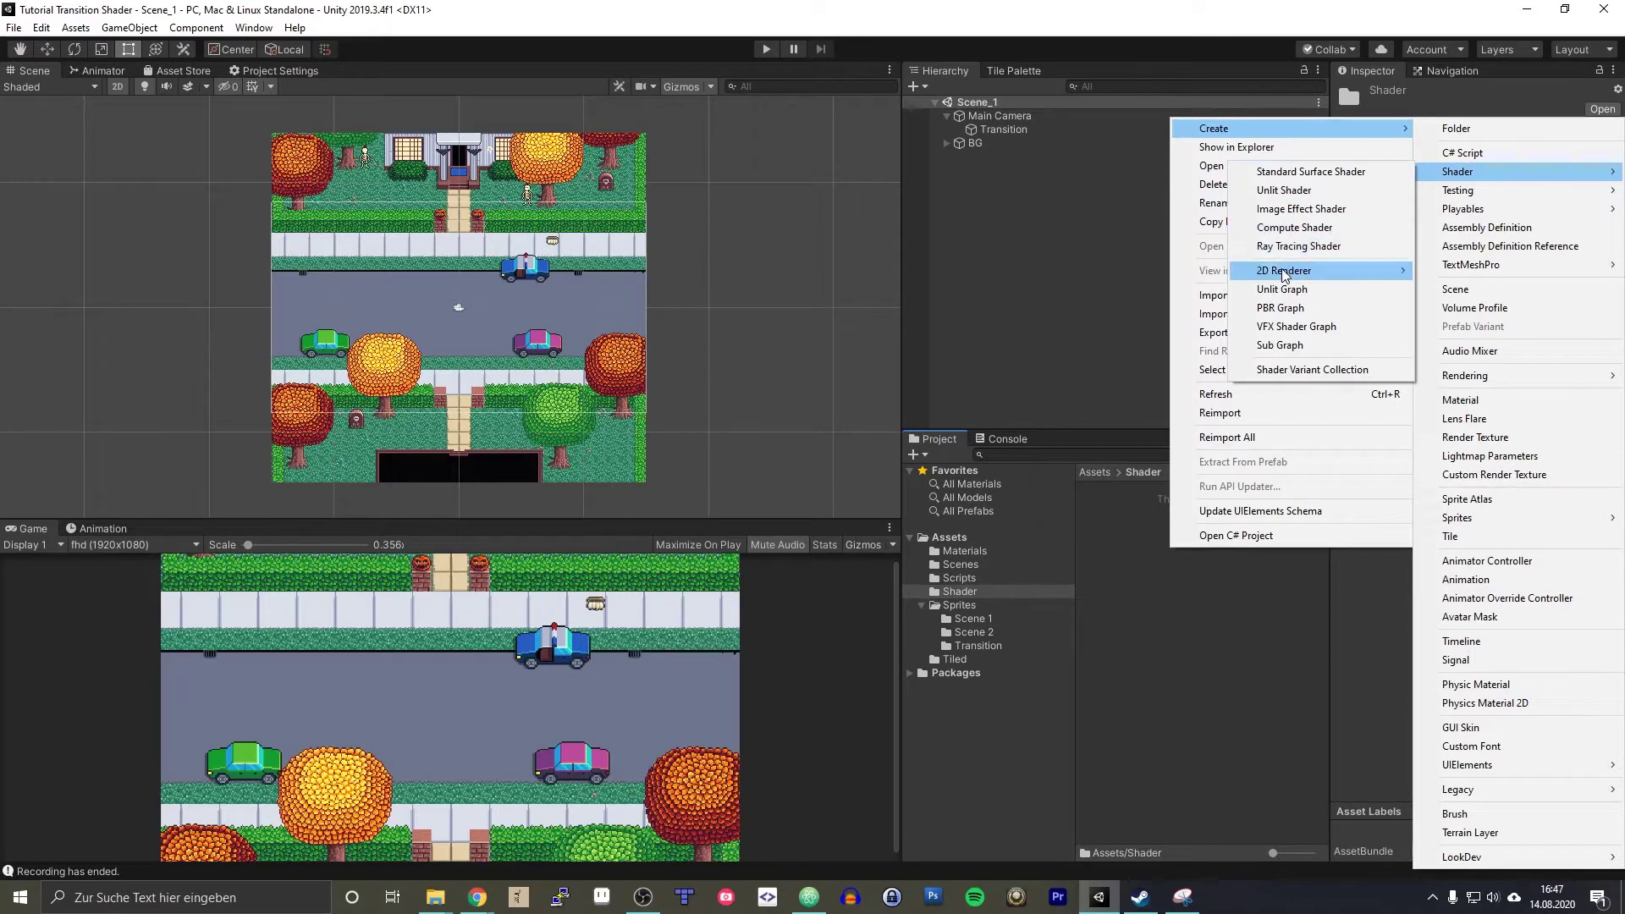
{"action": "mouse_move", "coordinate": [1284, 272]}
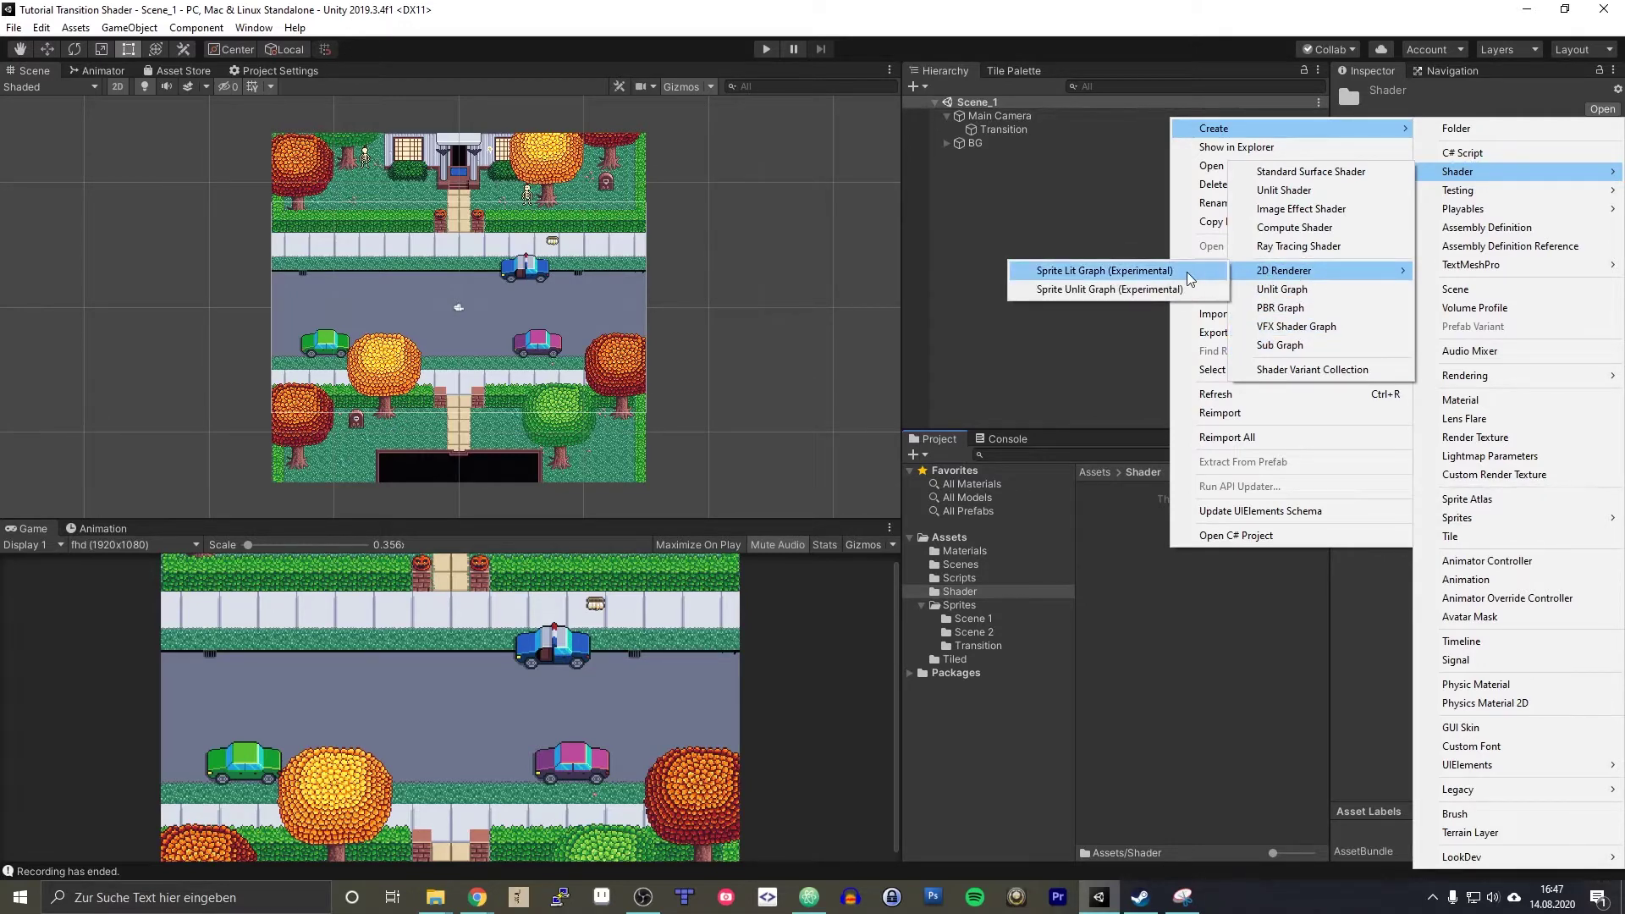
{"action": "left_click", "coordinate": [1115, 289]}
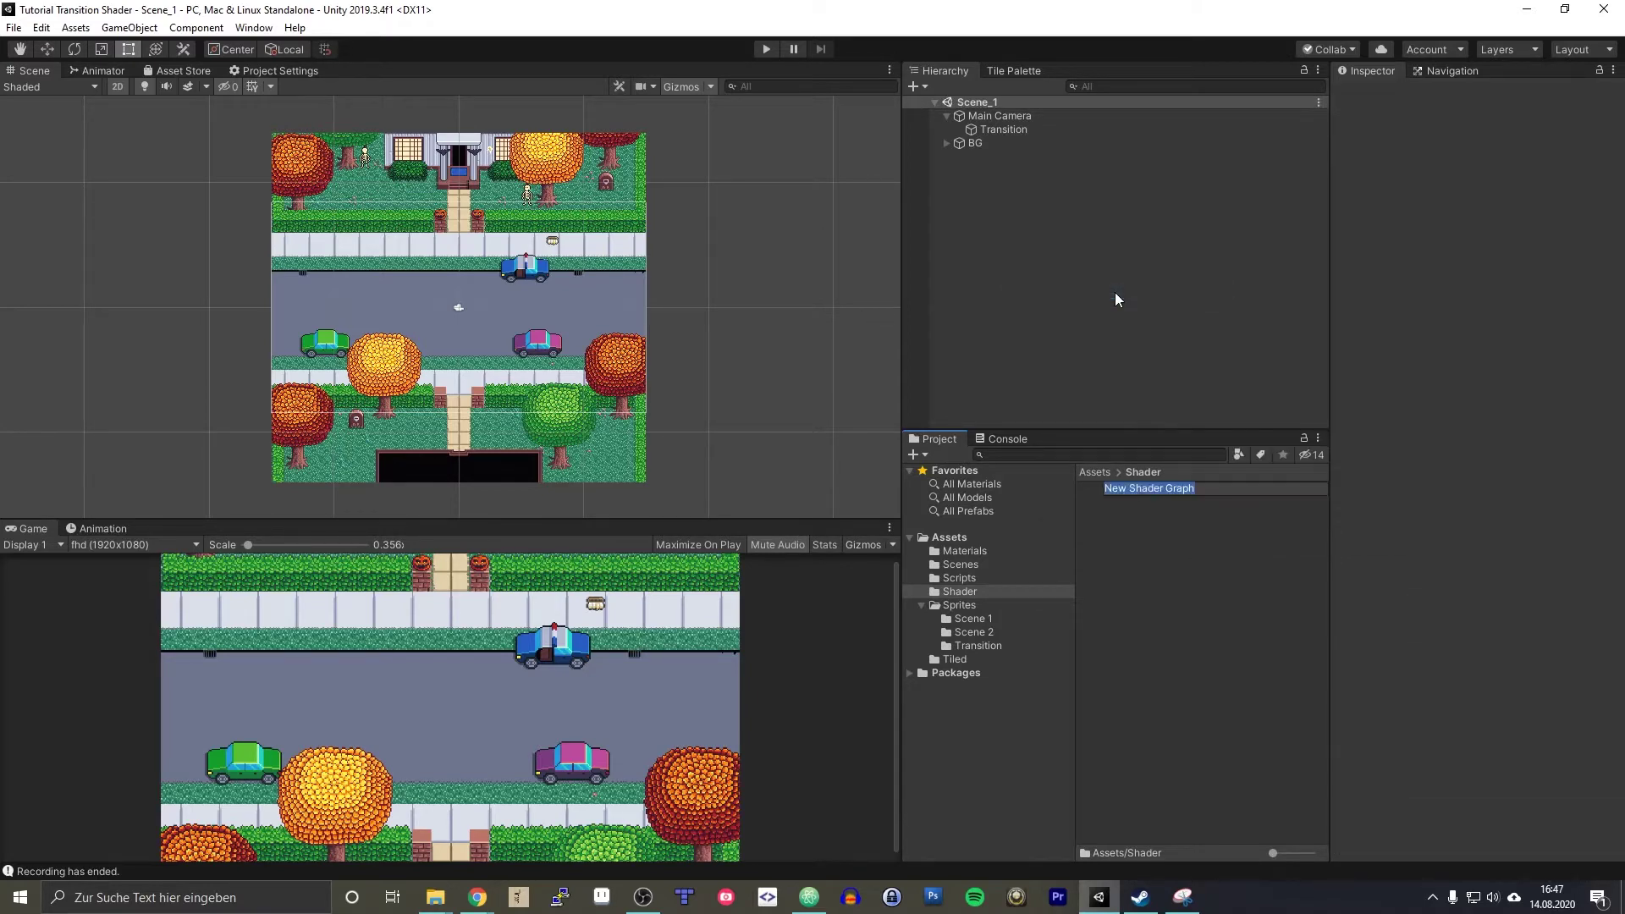
{"action": "type", "text": "Transition Shader"}
{"action": "key", "text": "Return"}
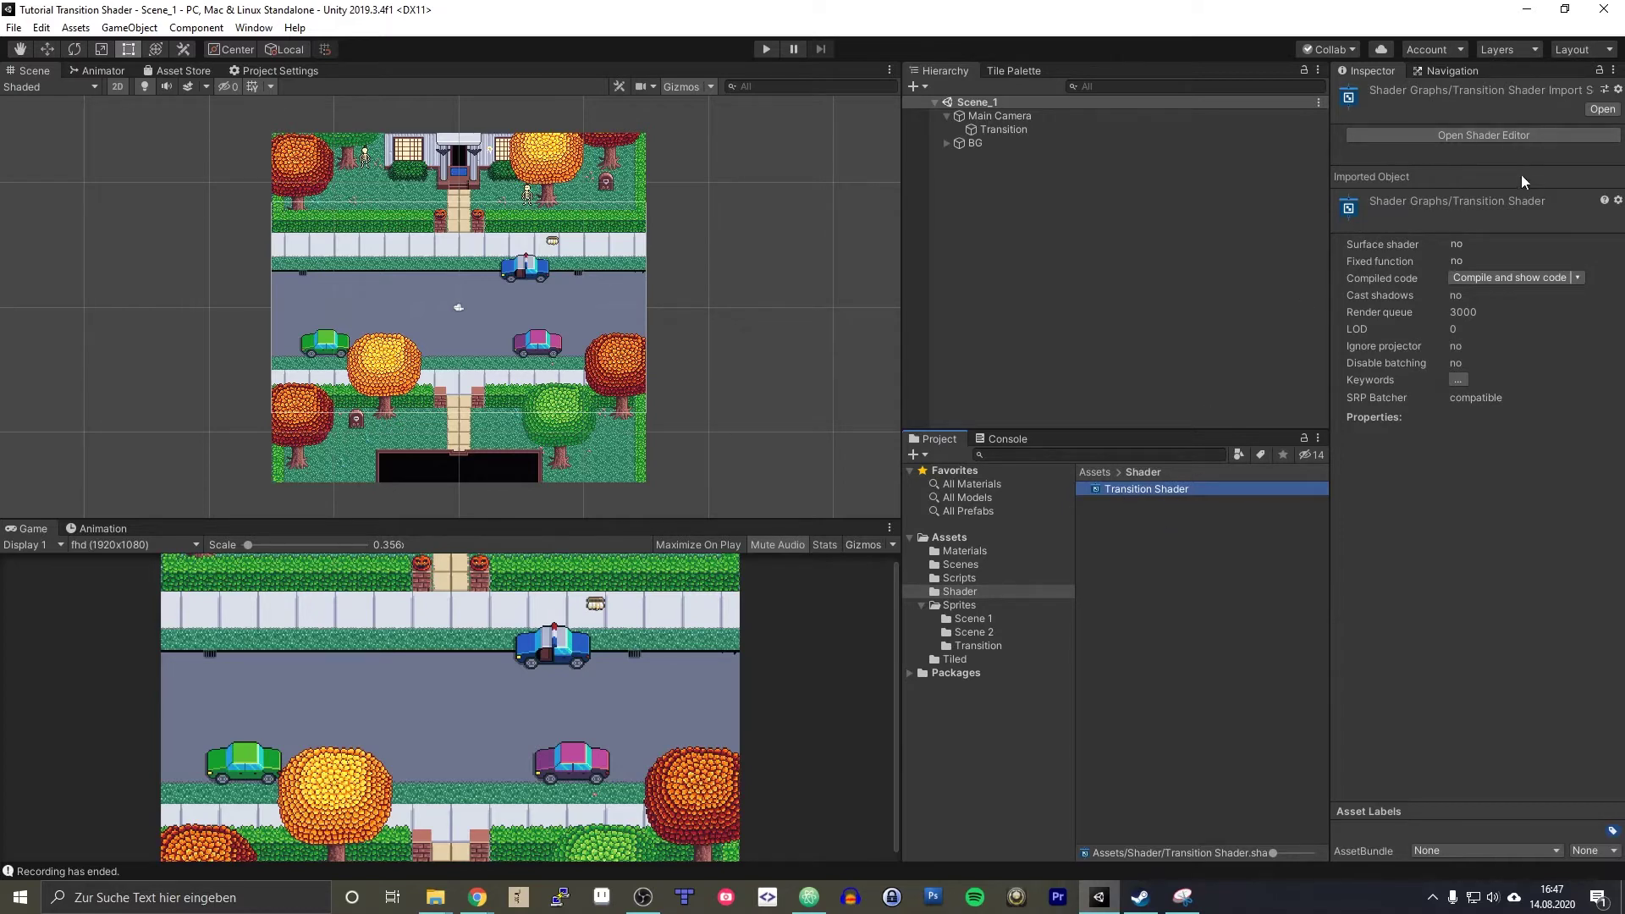
- Open Transition Shader in the graph editor and turn the editor into a separate maximized window
{"action": "left_click", "coordinate": [1597, 111]}
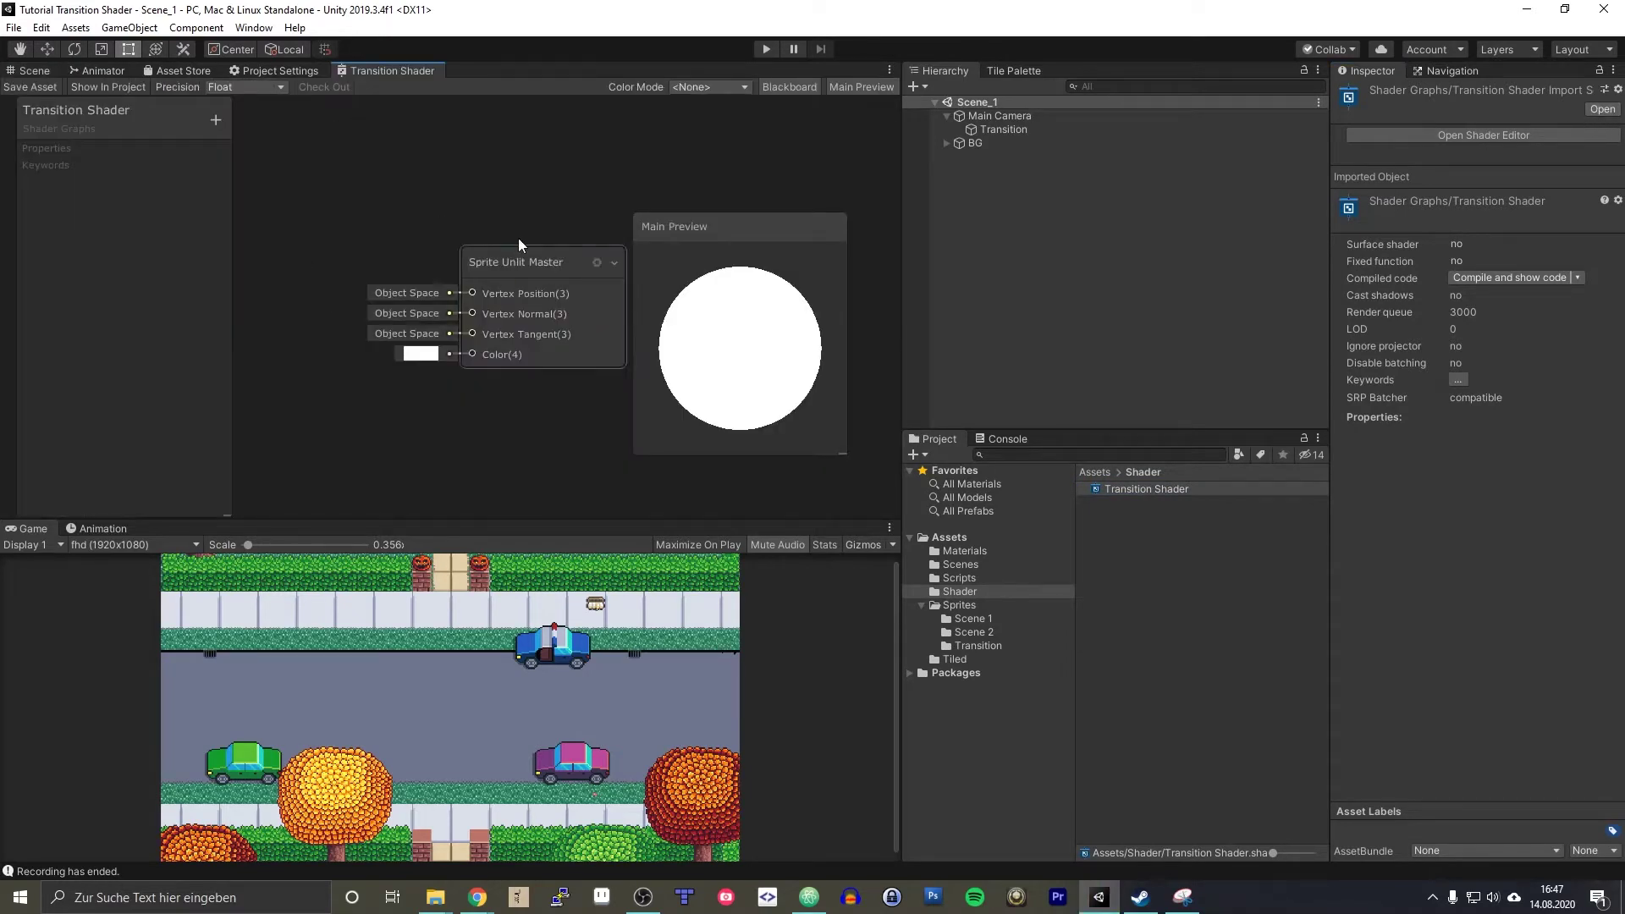
{"action": "scroll", "coordinate": [386, 234], "scroll_direction": "down", "scroll_amount": 3}
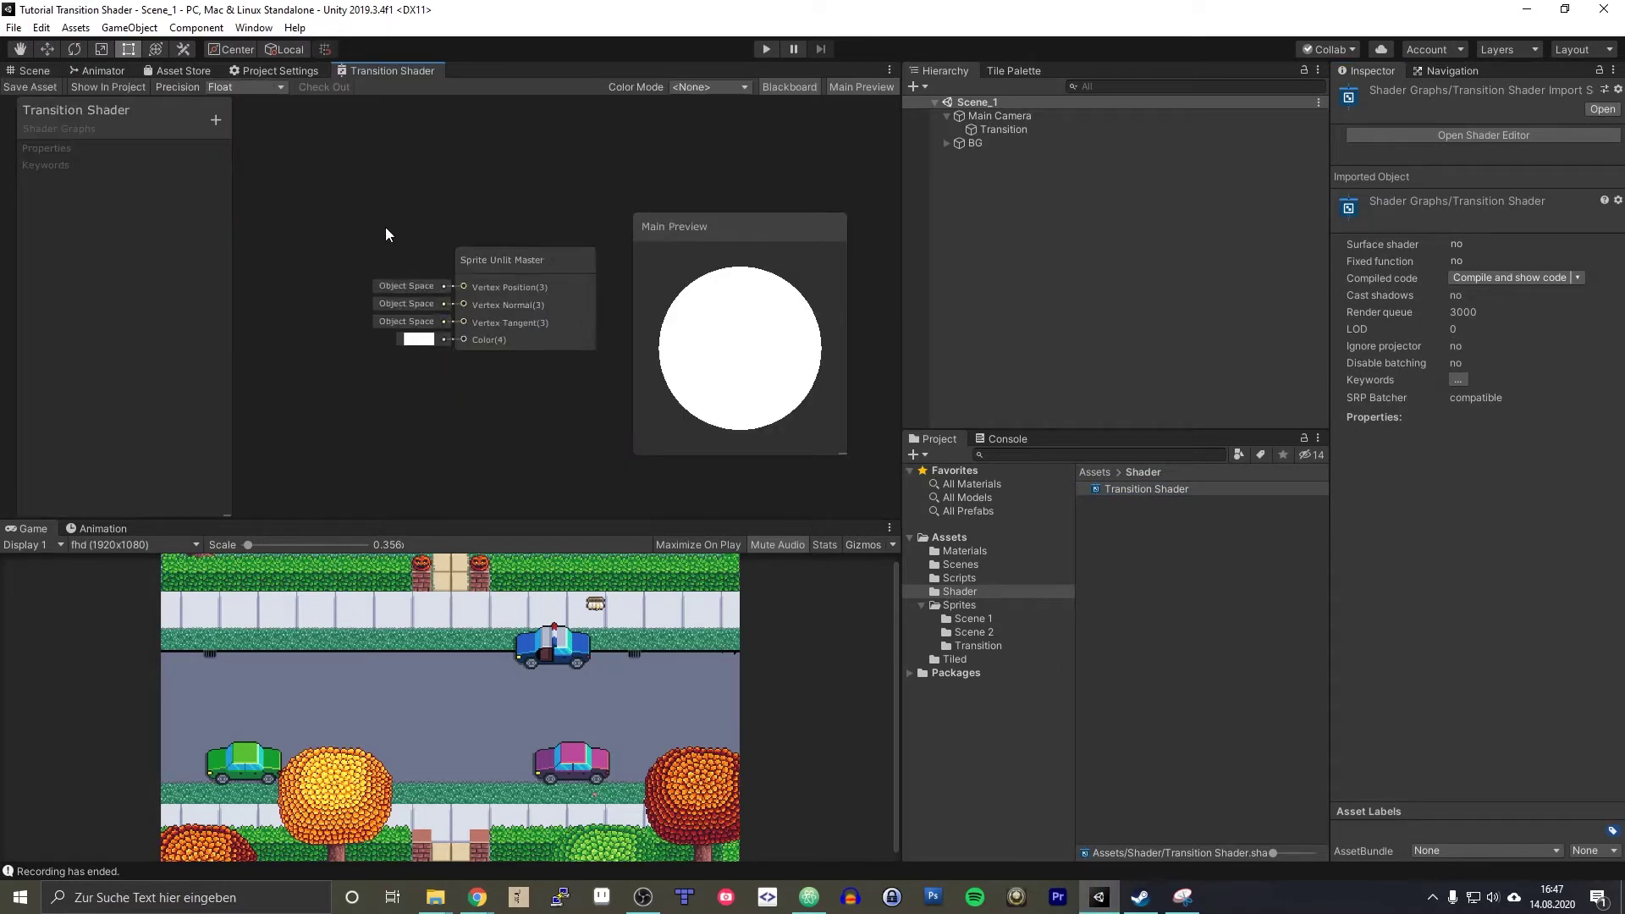
{"action": "left_click_drag", "start_coordinate": [383, 71], "coordinate": [212, 127]}
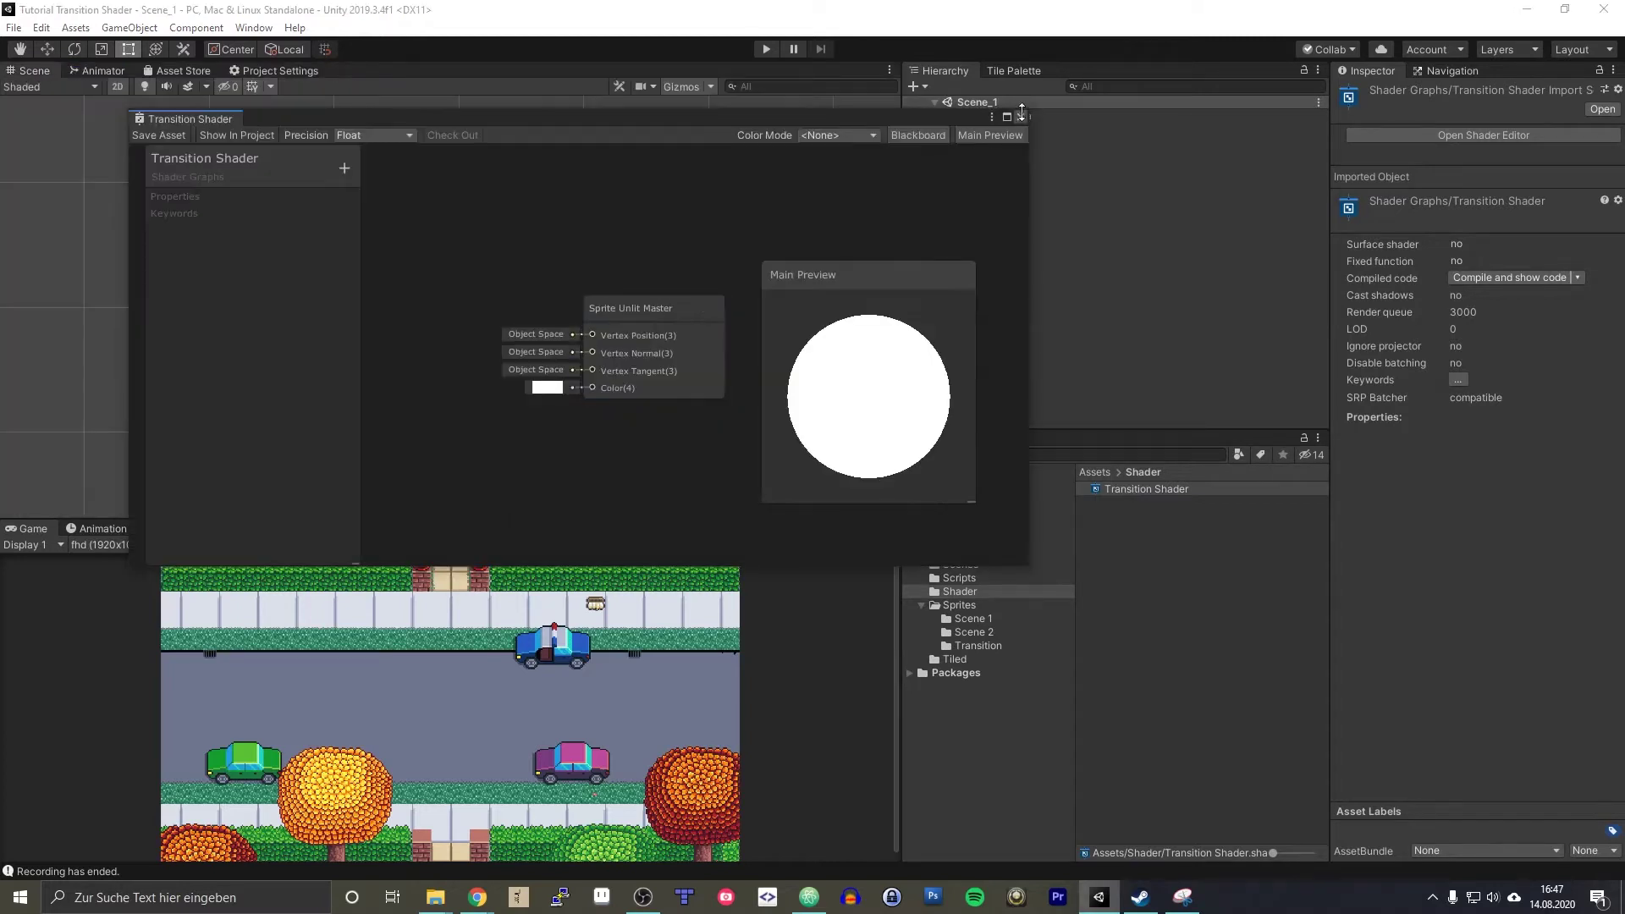
{"action": "left_click", "coordinate": [1007, 117]}
- Rearrange the graph by moving the Sprite Unlit Master node slightly higher and the blackboard to the graph's upper-left corner
{"action": "middle_click_drag", "start_coordinate": [452, 337], "coordinate": [1263, 530]}
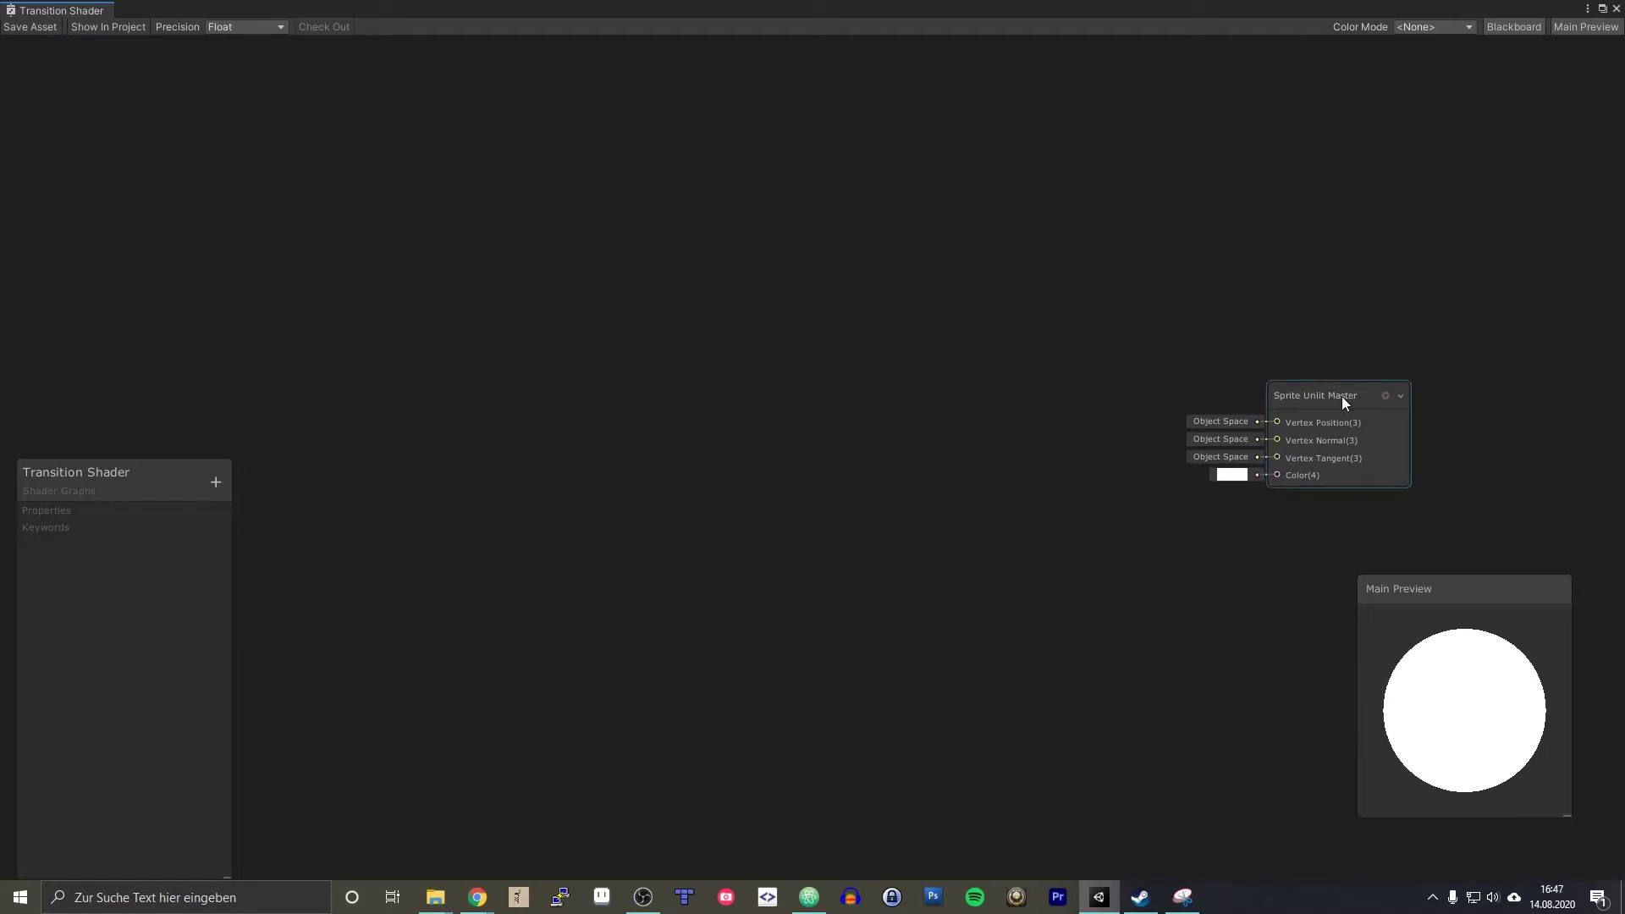
{"action": "left_click_drag", "start_coordinate": [1343, 396], "coordinate": [1336, 317]}
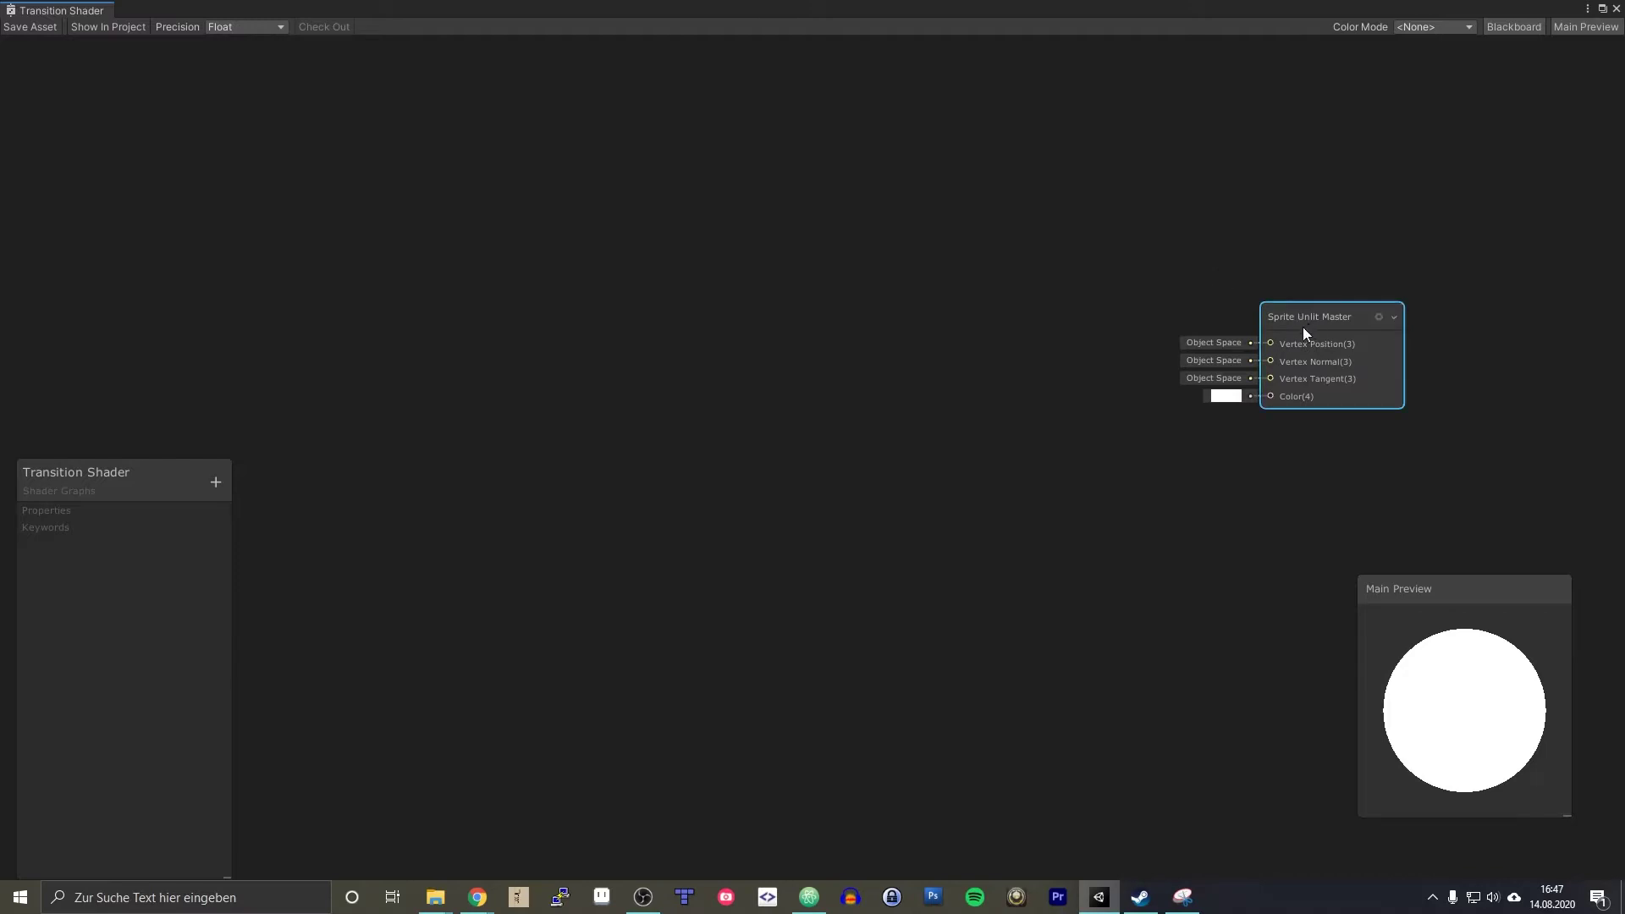
{"action": "left_click_drag", "start_coordinate": [1303, 328], "coordinate": [1289, 356]}
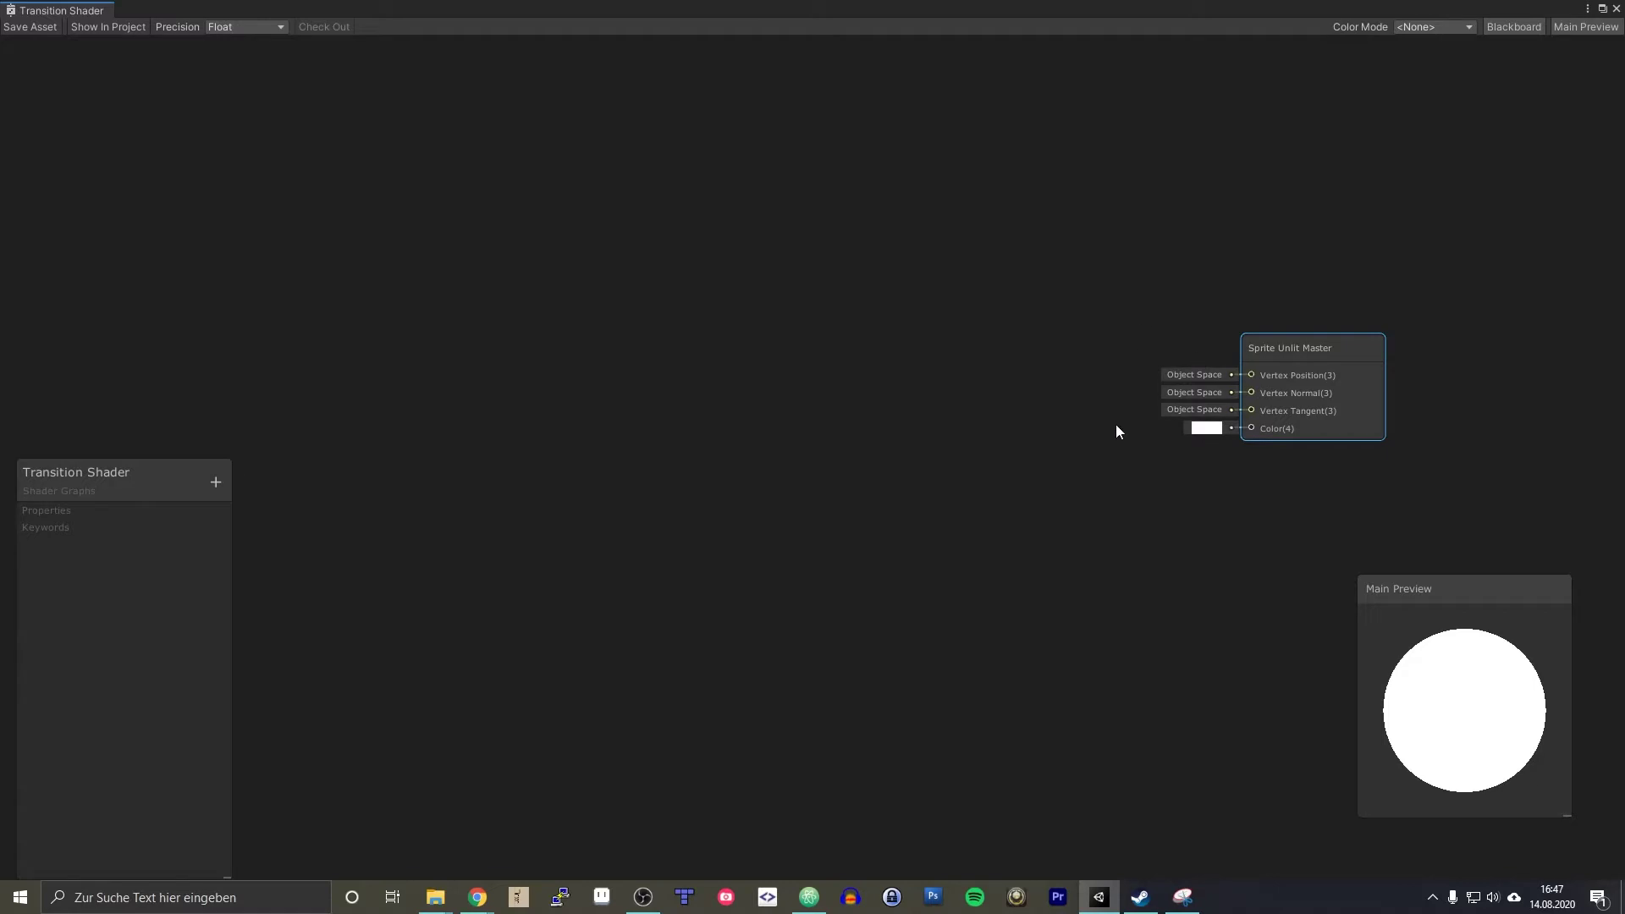
{"action": "left_click", "coordinate": [834, 280]}
{"action": "left_click_drag", "start_coordinate": [144, 470], "coordinate": [140, 66]}
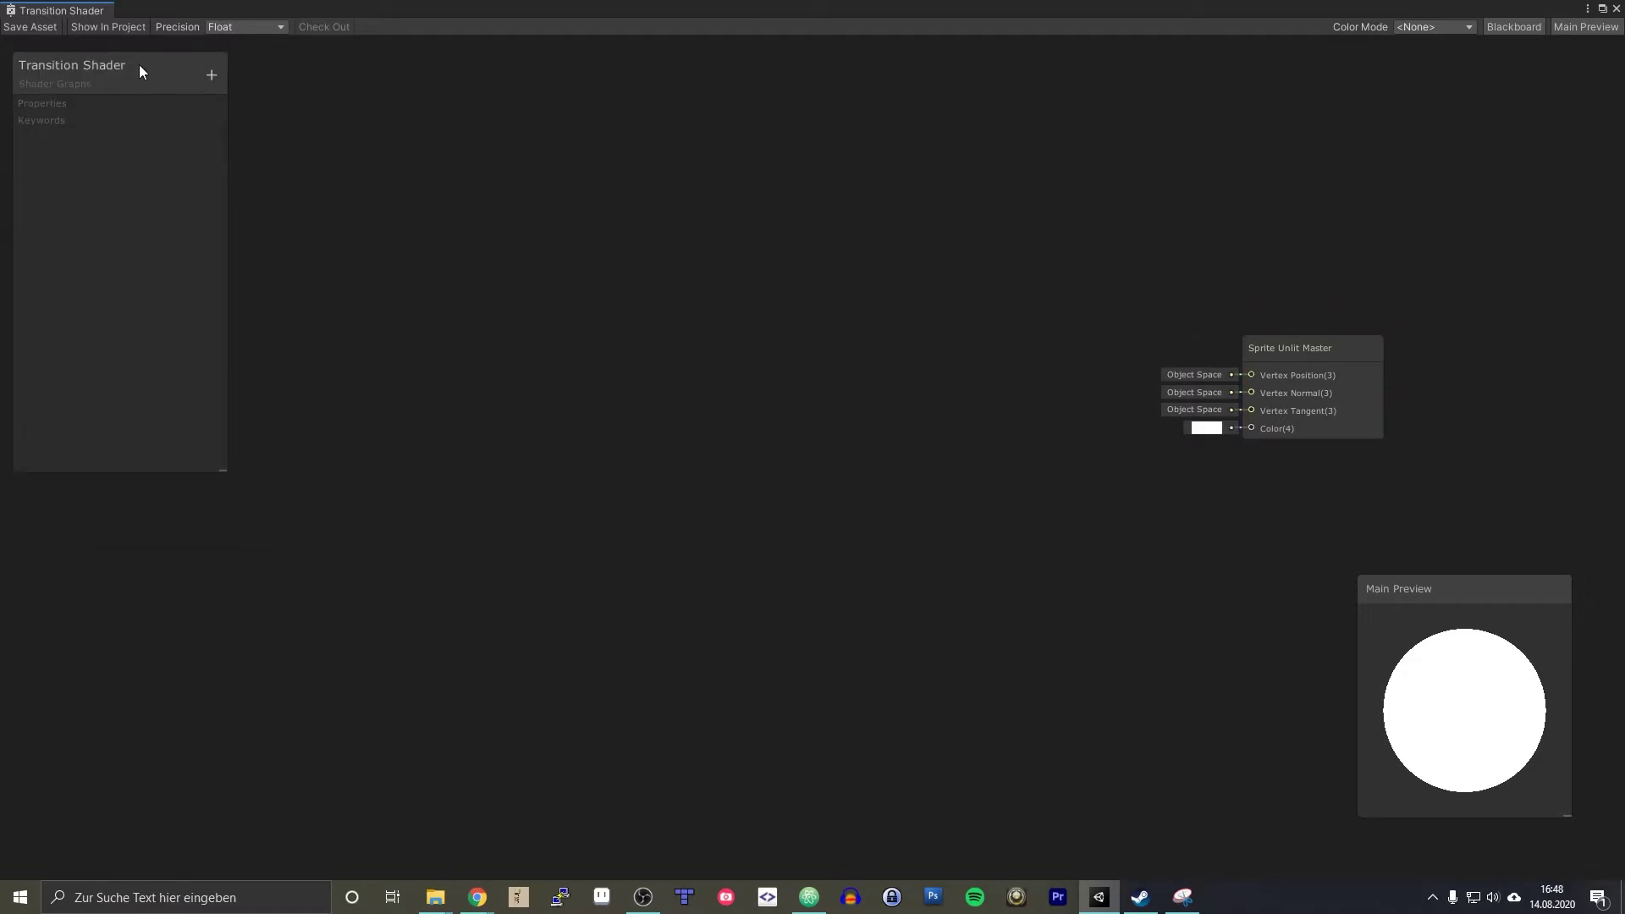
- Add a Texture2D property named Main Texture to the shader graph
{"action": "left_click", "coordinate": [210, 77]}
{"action": "left_click", "coordinate": [291, 180]}
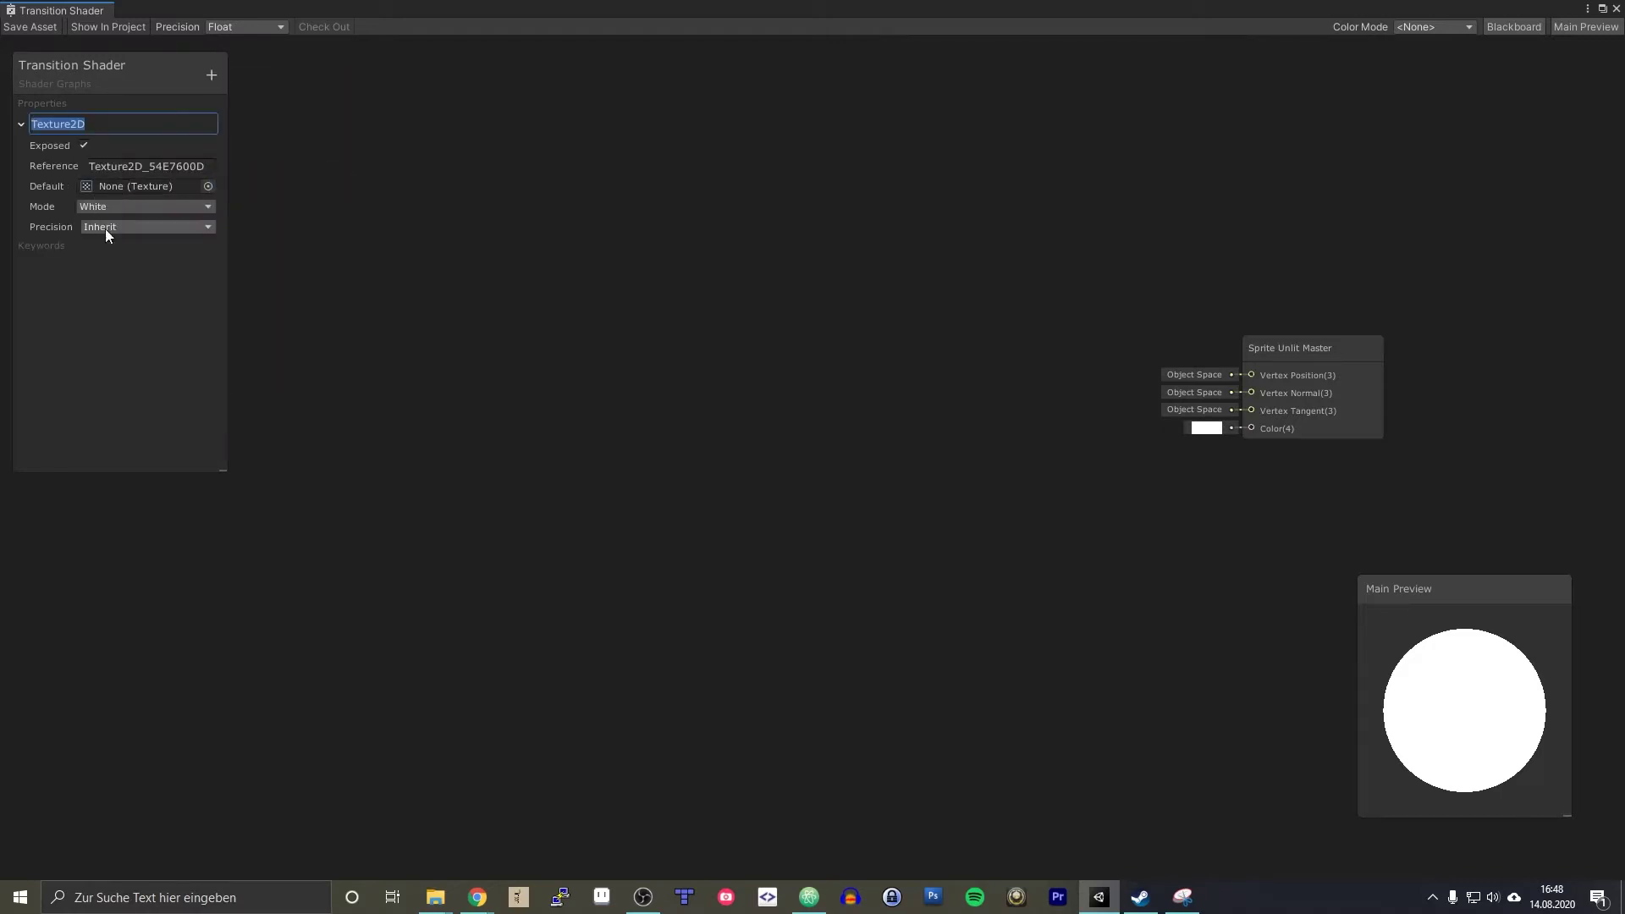
{"action": "type", "text": "Main Texture"}
{"action": "key", "text": "Return"}
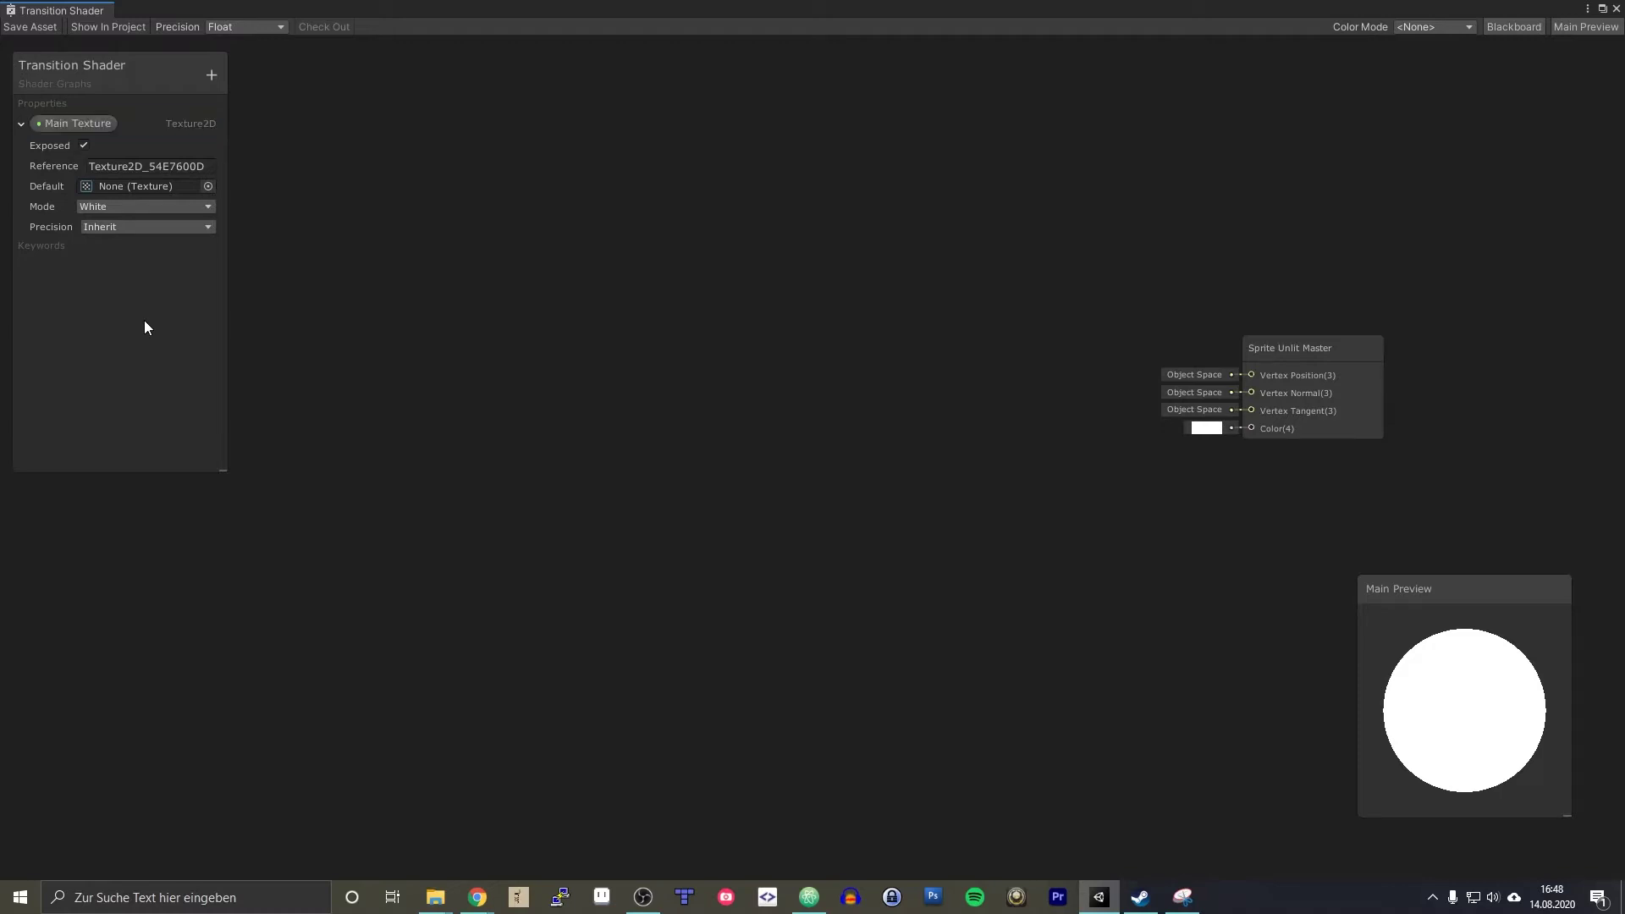
- Set the Main Texture property's reference to _MainTex
{"action": "left_click", "coordinate": [151, 169]}
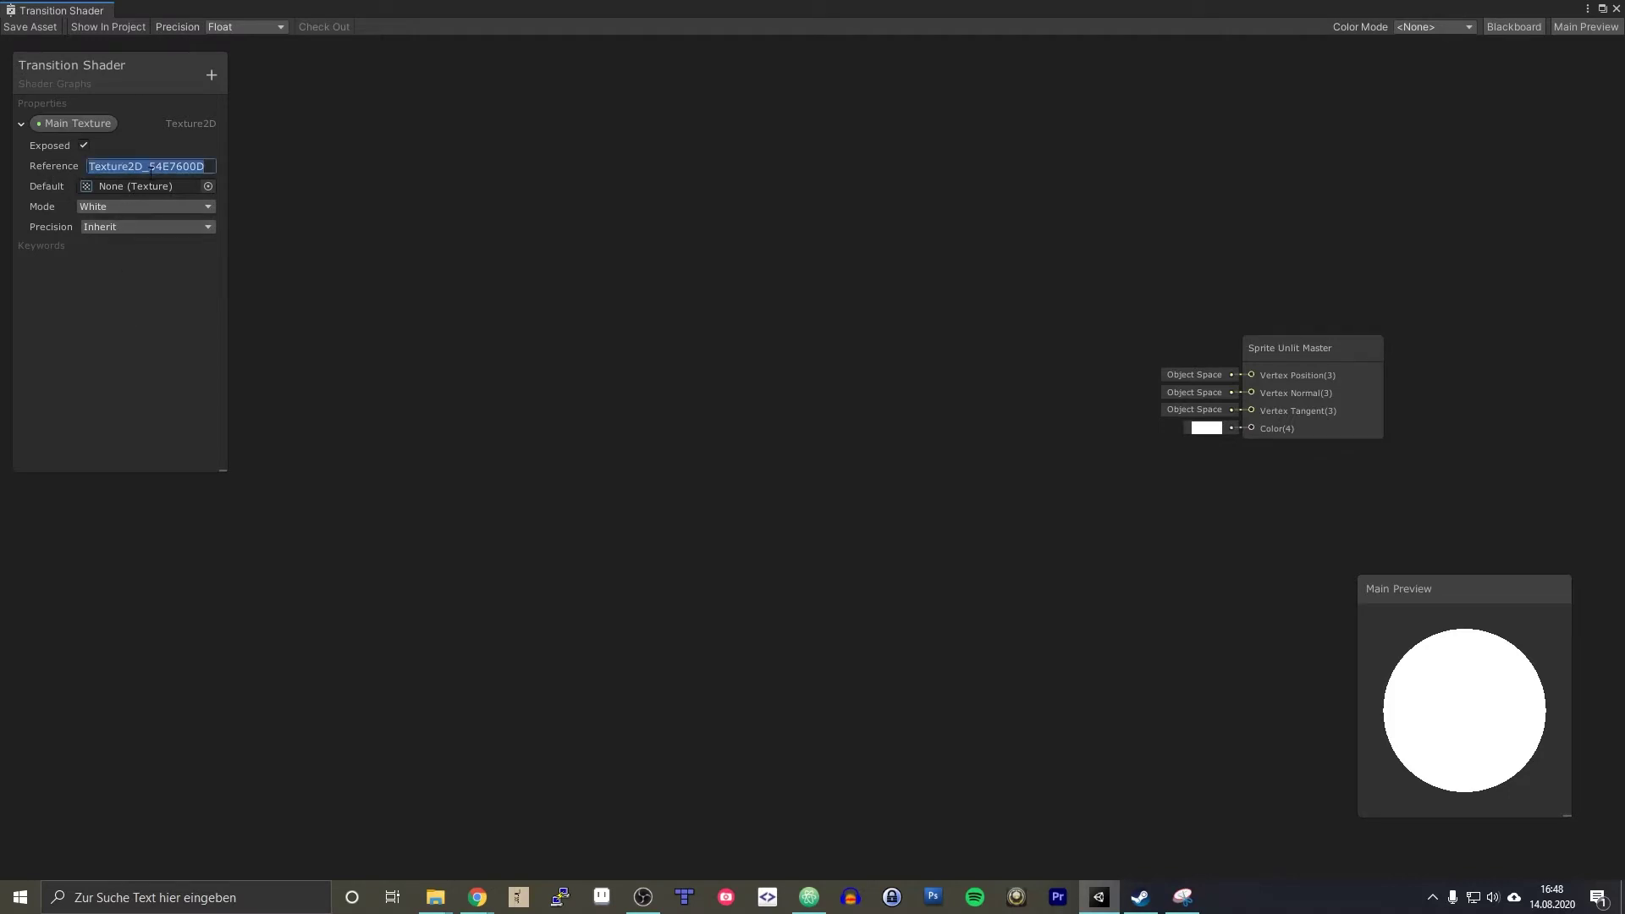
{"action": "type", "text": "_MainTex"}
{"action": "key", "text": "Return"}
{"action": "left_click", "coordinate": [146, 166]}
{"action": "left_click", "coordinate": [160, 165]}
{"action": "key", "text": "ctrl+shift+Left"}
{"action": "left_click", "coordinate": [88, 121]}
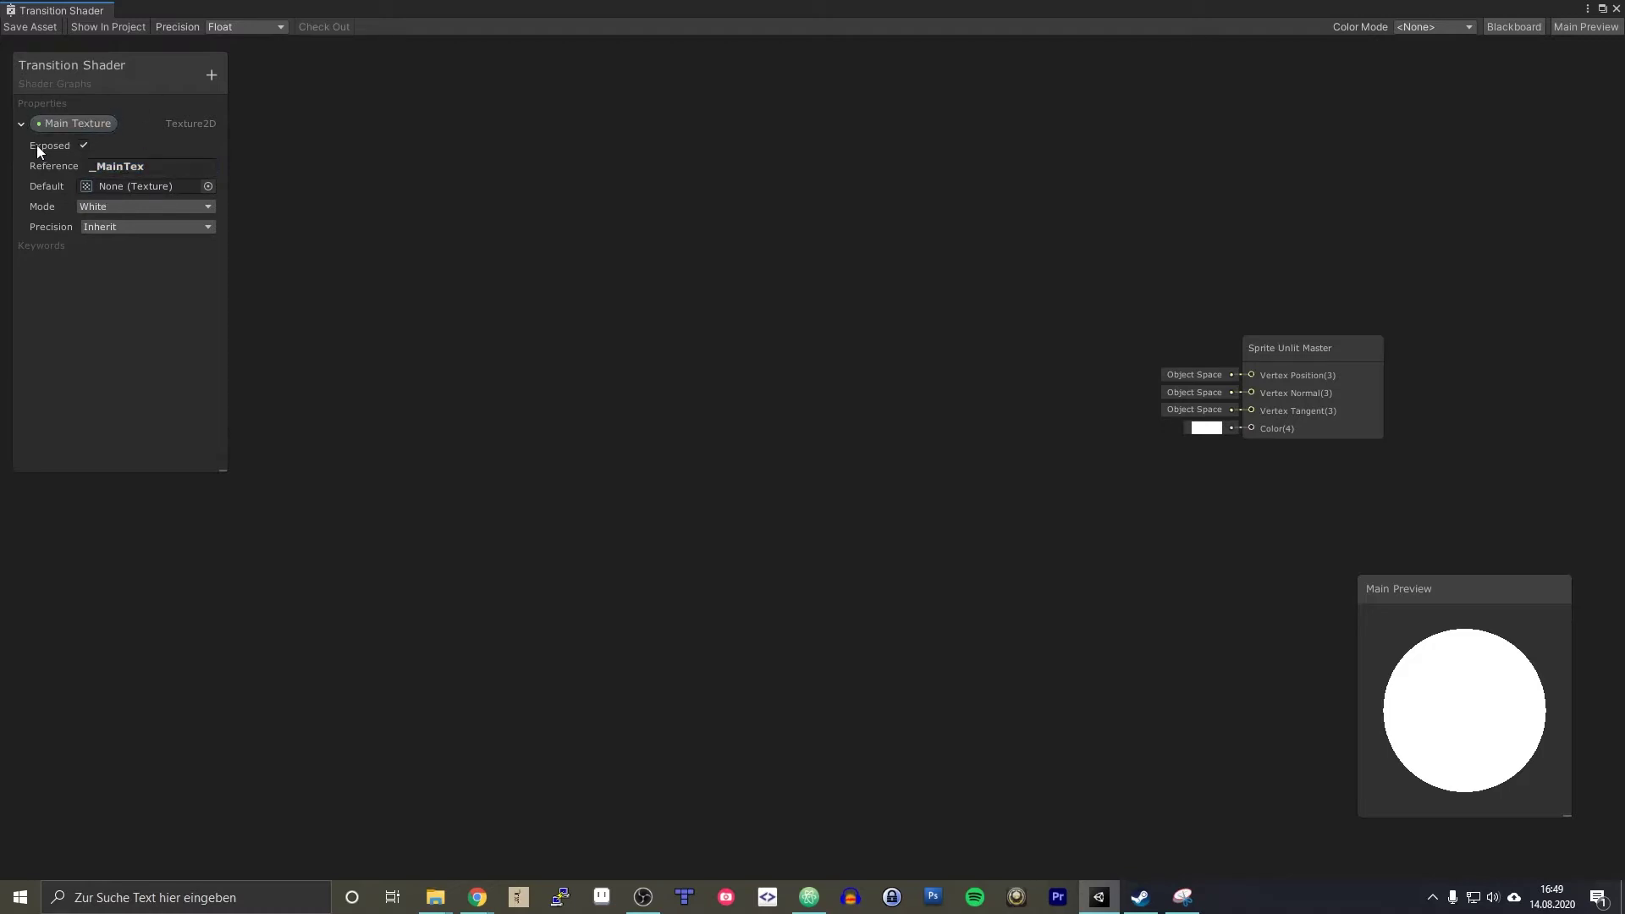
- Add a Sample Texture 2D node near the top of the graph and connect the Main Texture property to its Texture input
{"action": "right_click", "coordinate": [439, 180]}
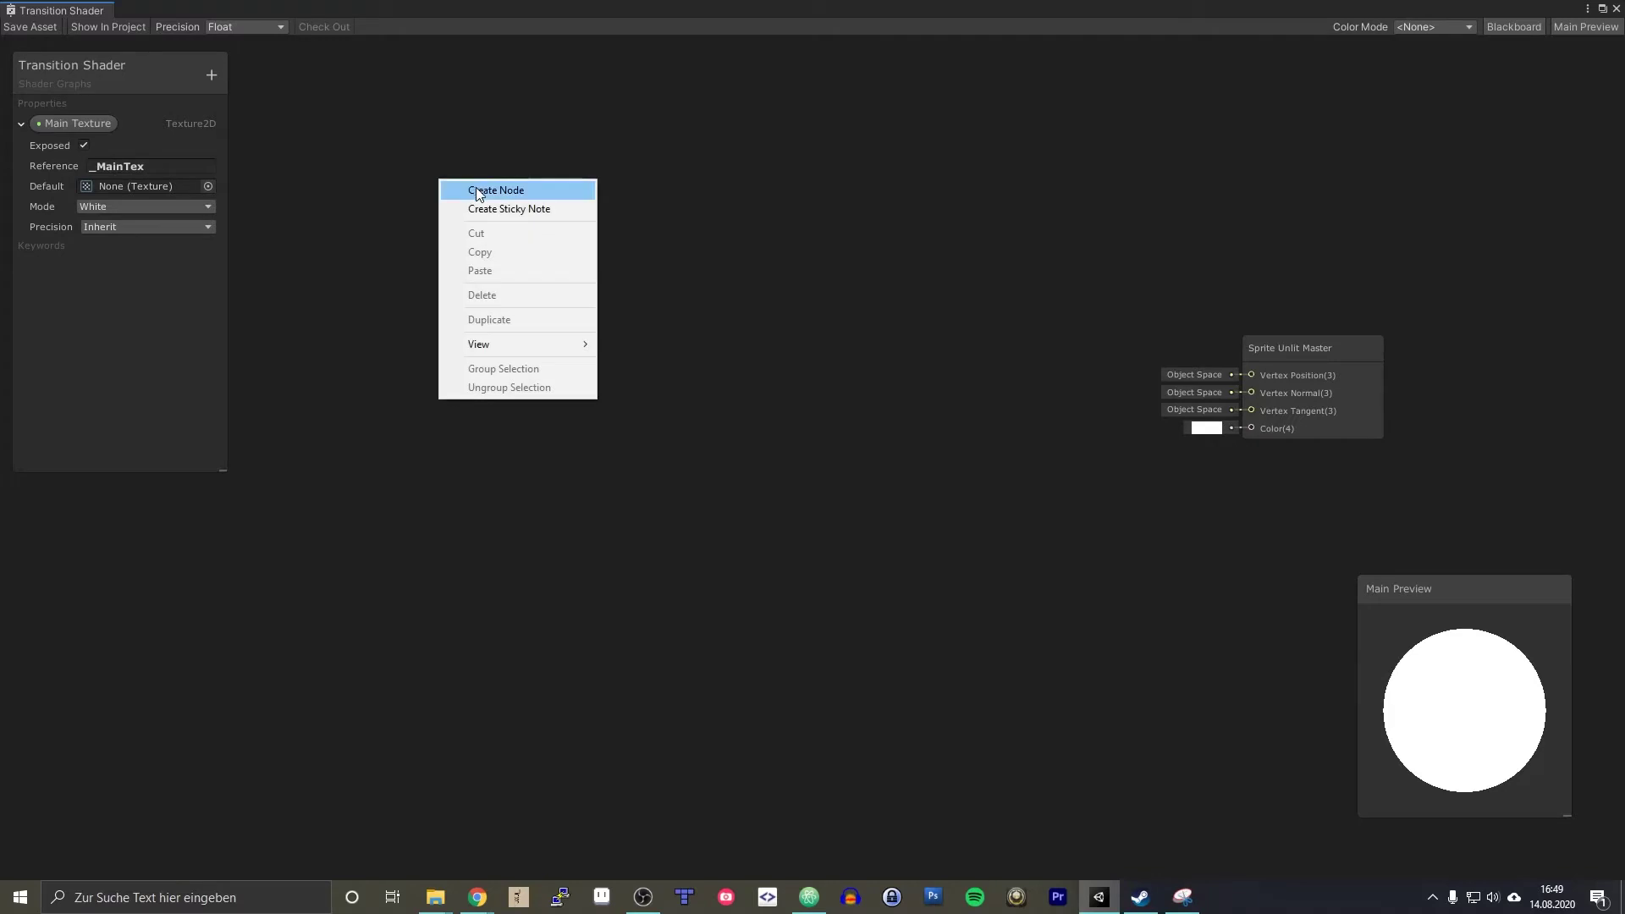
{"action": "left_click", "coordinate": [479, 191]}
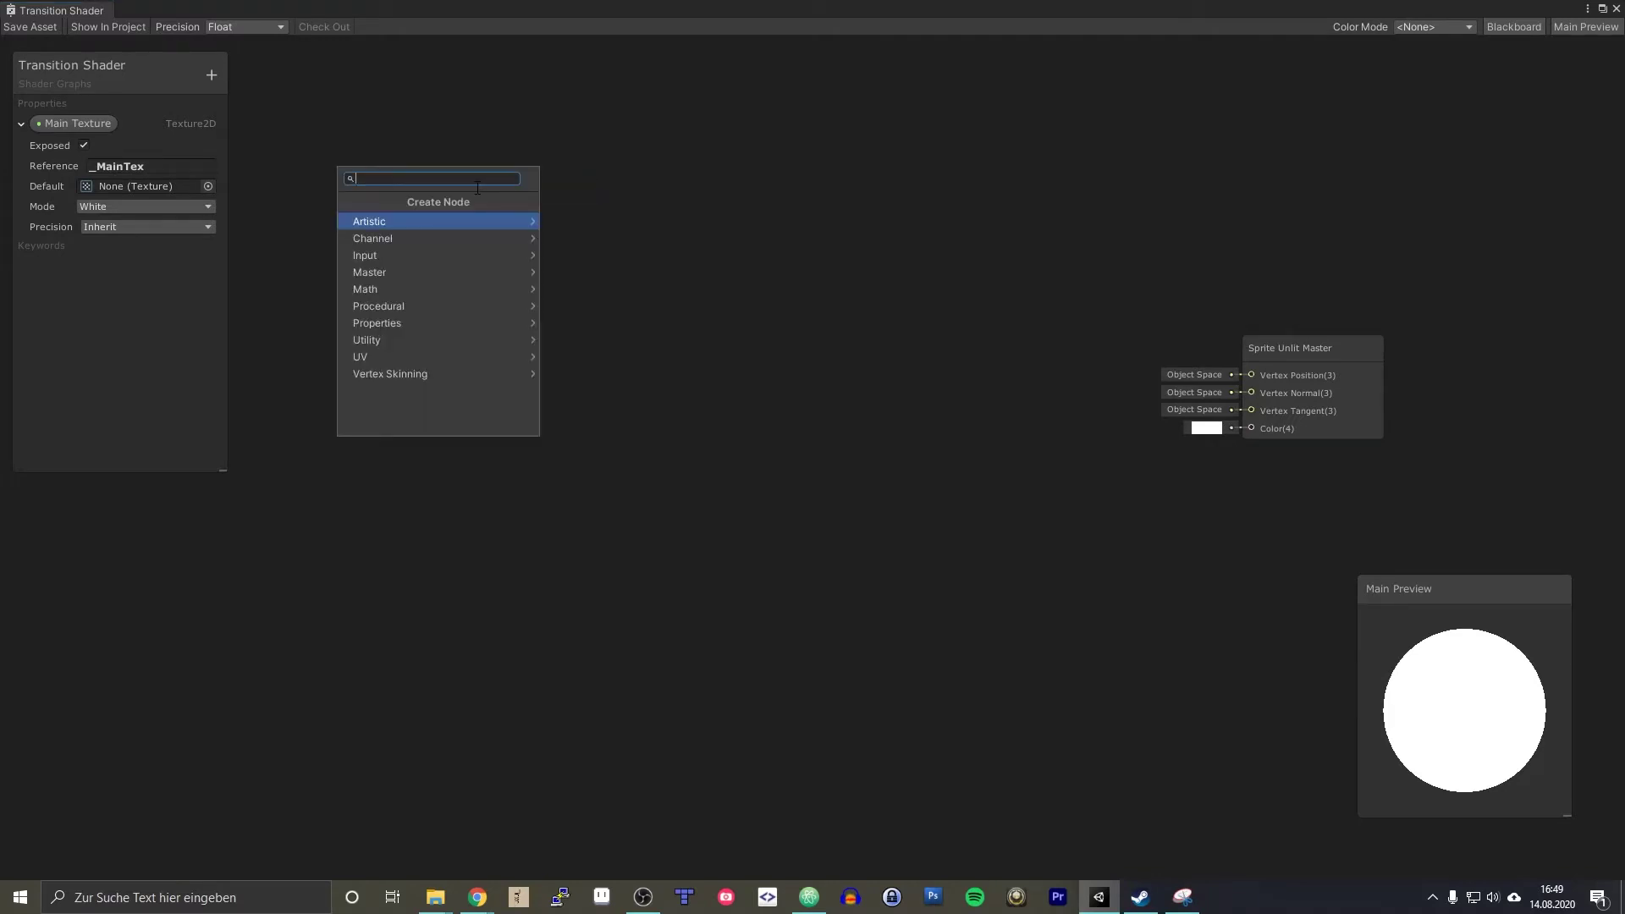
{"action": "type", "text": "Texture"}
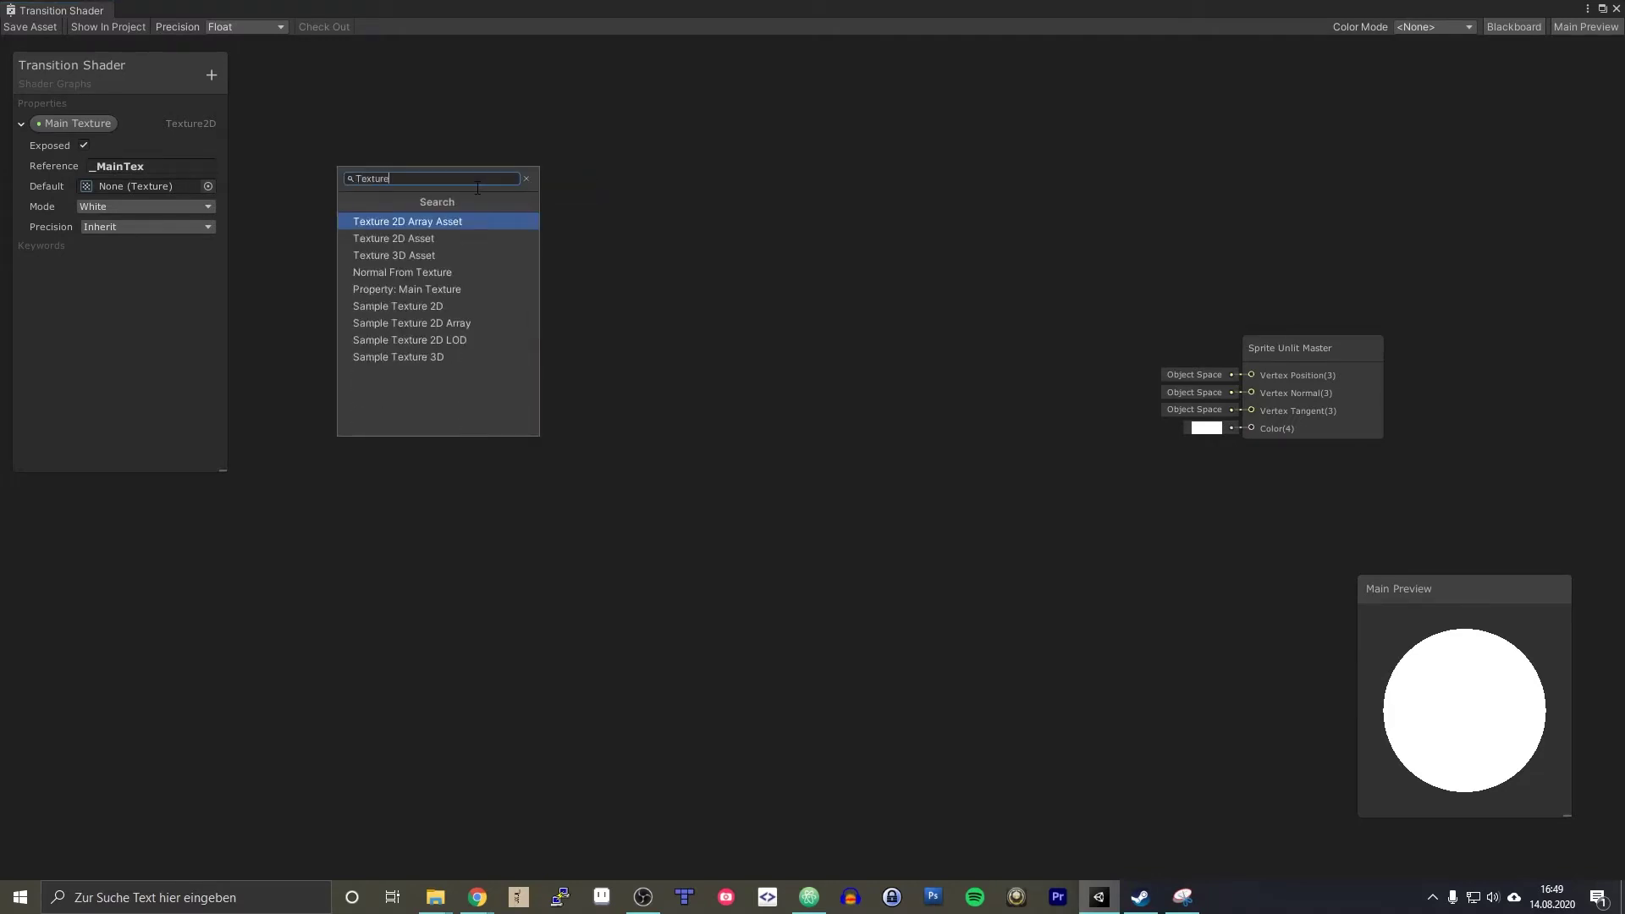
{"action": "key", "text": "Down"}
{"action": "key", "text": "Down"}
{"action": "key", "text": "Down"}
{"action": "key", "text": "Down"}
{"action": "key", "text": "Down"}
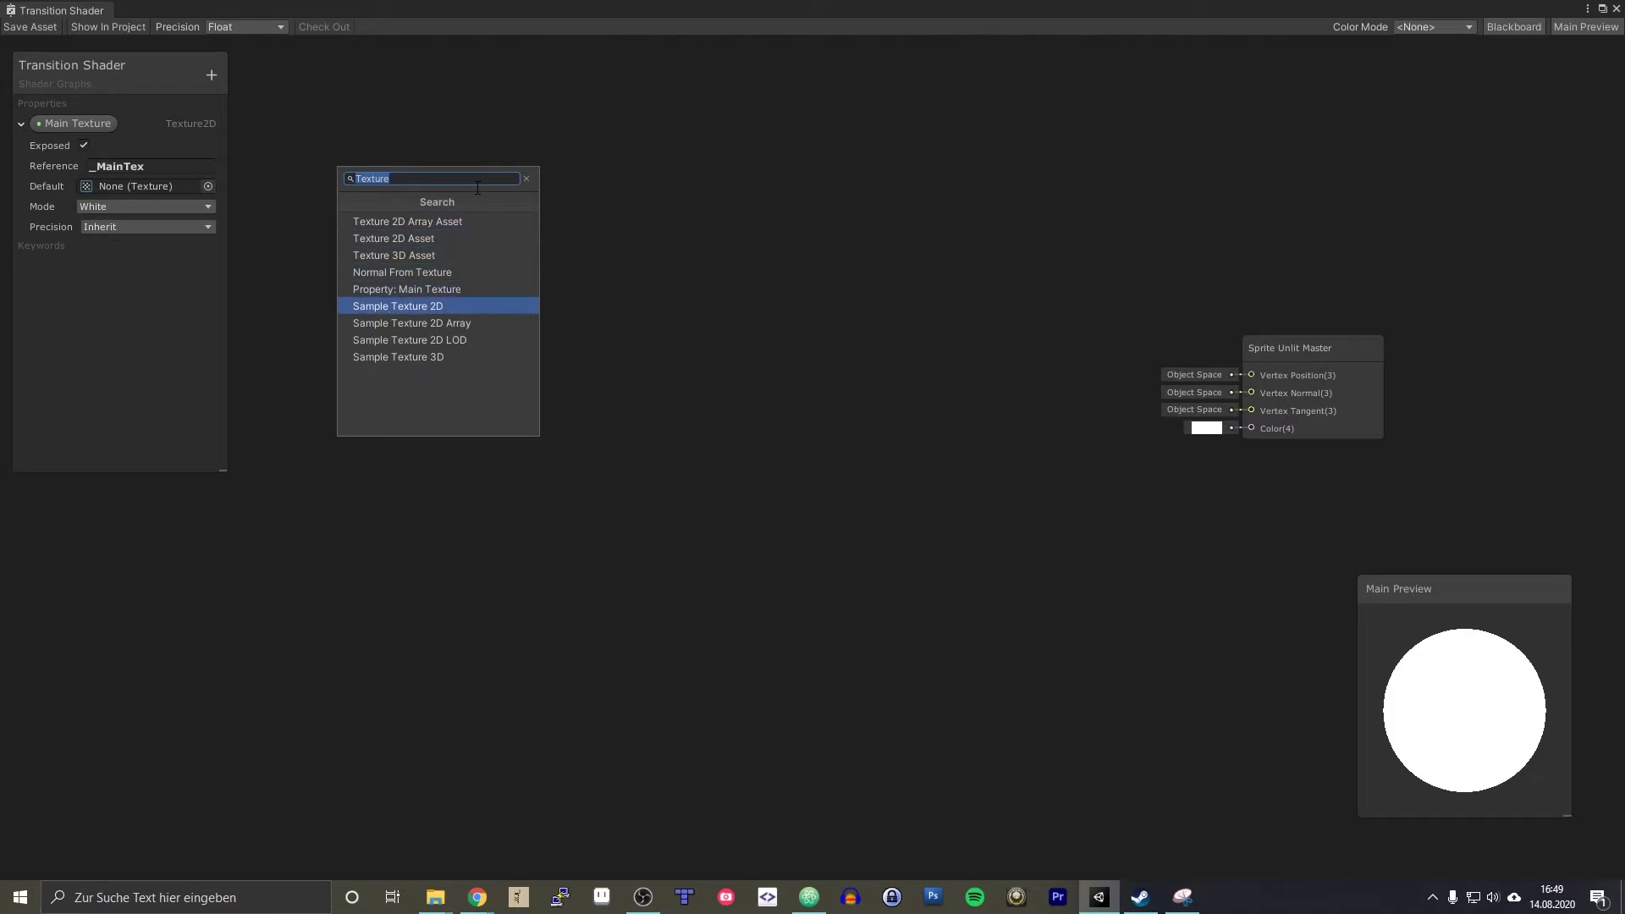
{"action": "key", "text": "Return"}
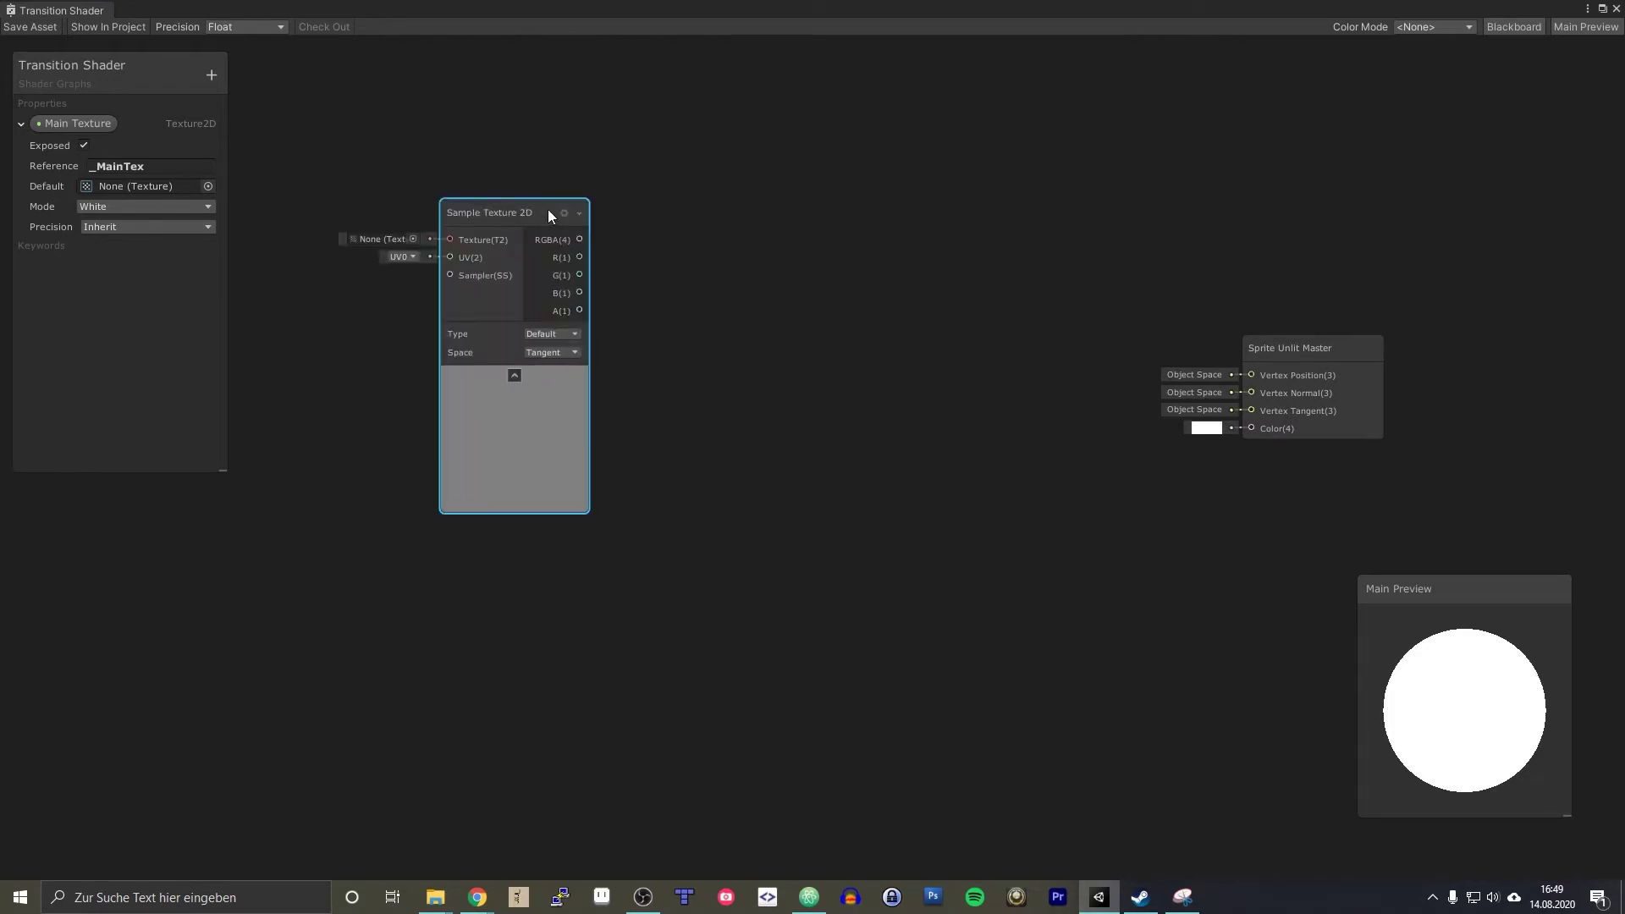
{"action": "left_click_drag", "start_coordinate": [547, 210], "coordinate": [602, 112]}
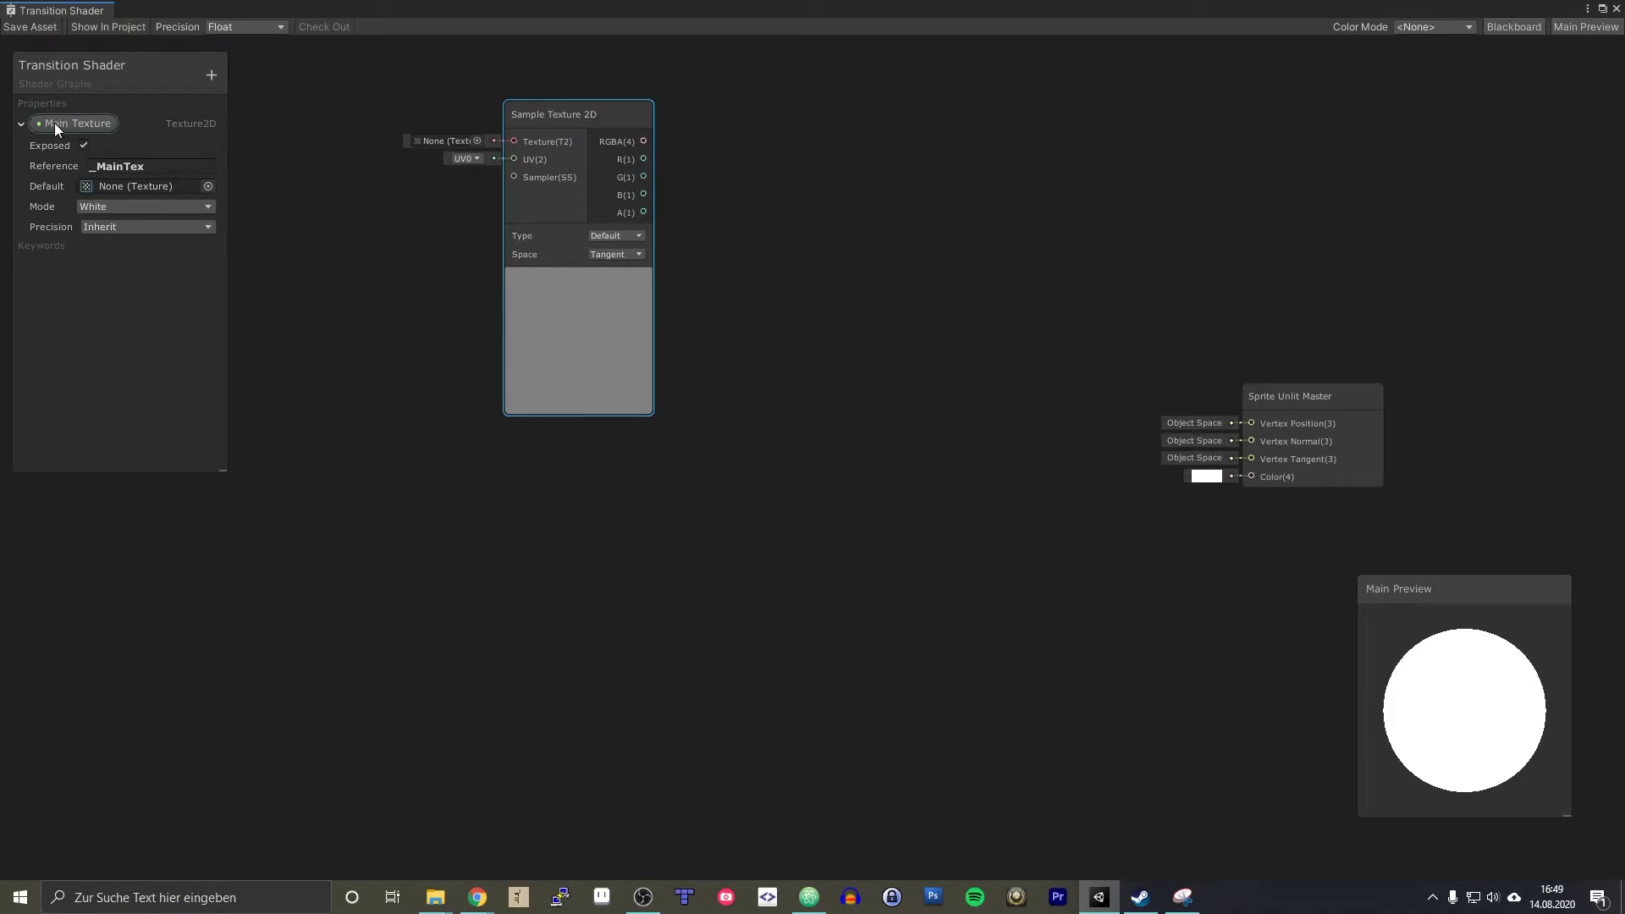
{"action": "left_click_drag", "start_coordinate": [54, 124], "coordinate": [515, 142]}
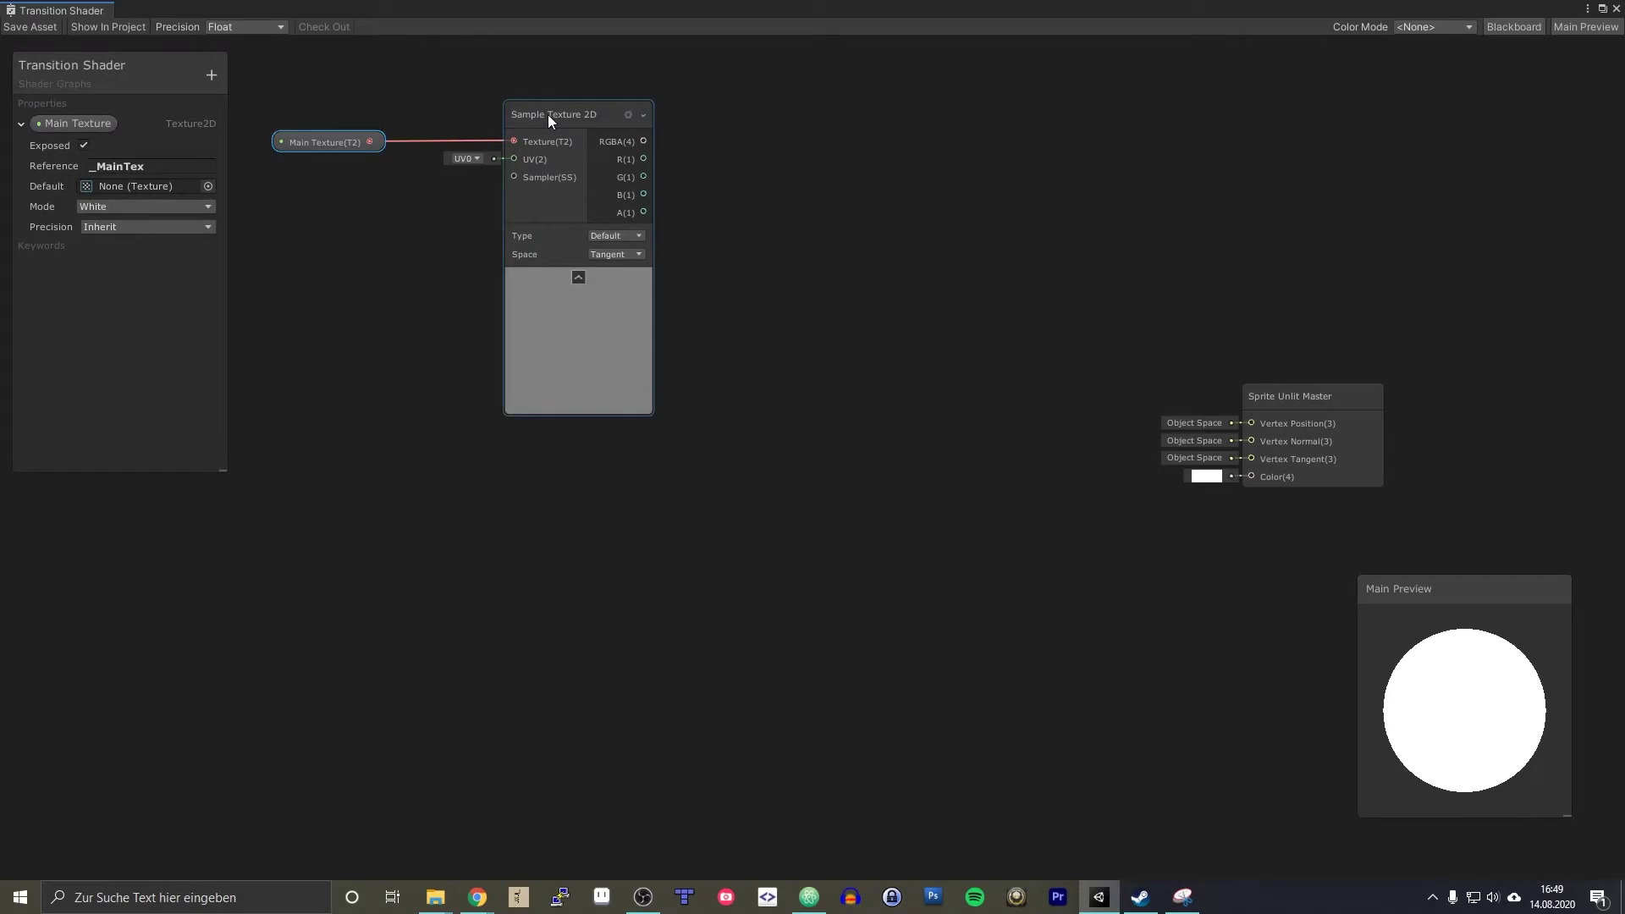
- Set the Main Texture property's default texture to BlackBG and switch the main preview mesh to Quad
{"action": "left_click", "coordinate": [207, 188]}
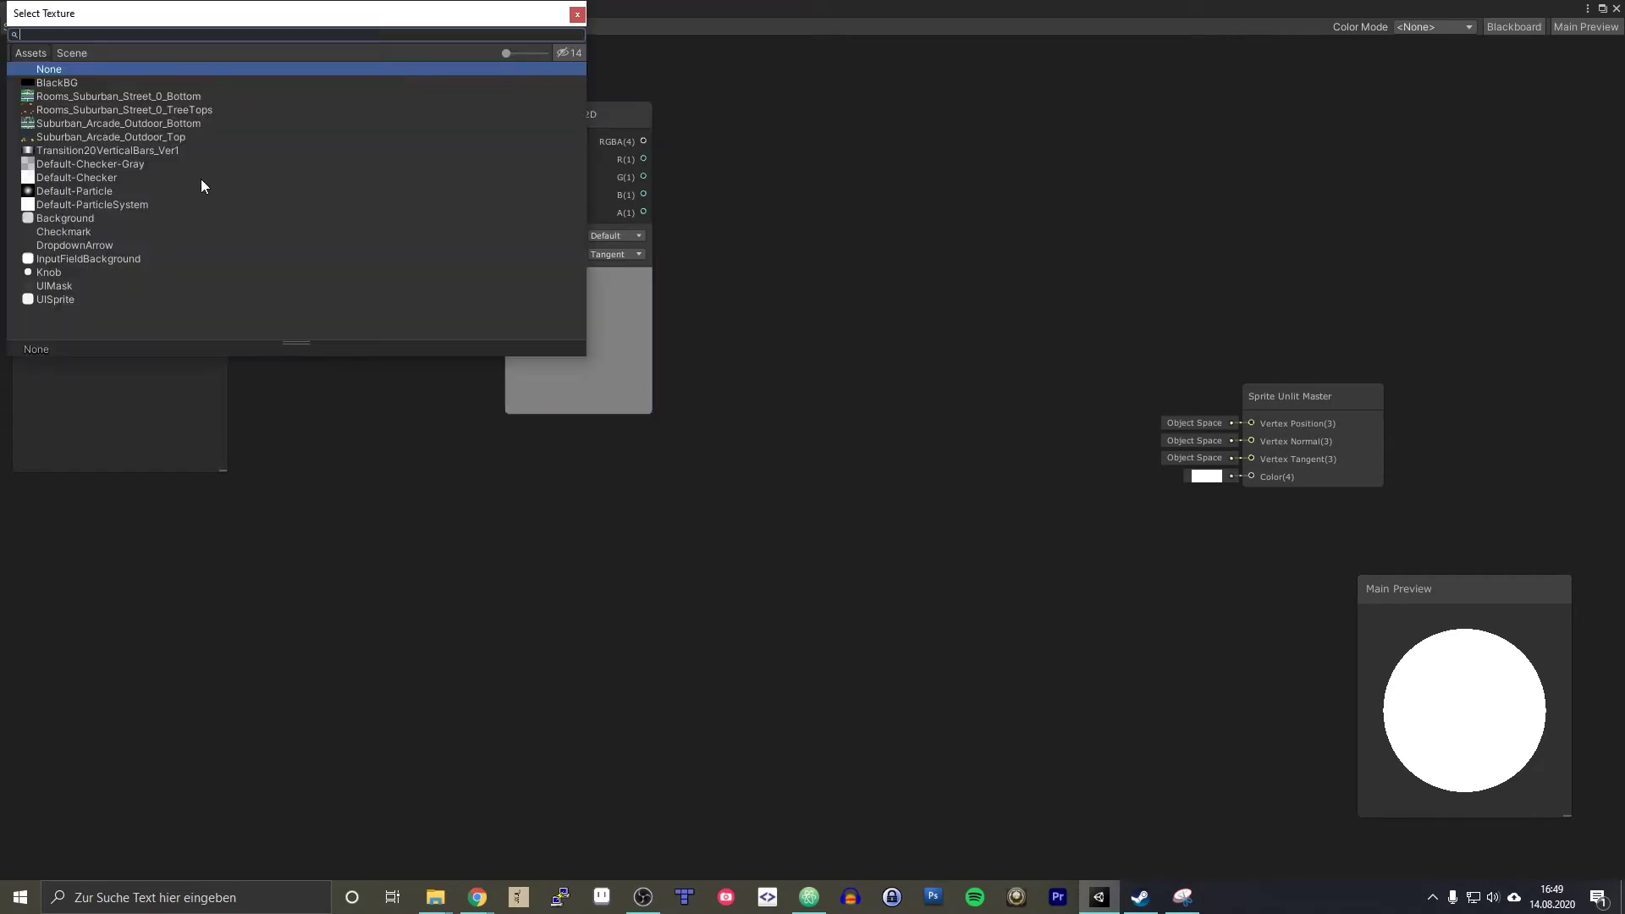
{"action": "left_click", "coordinate": [57, 84]}
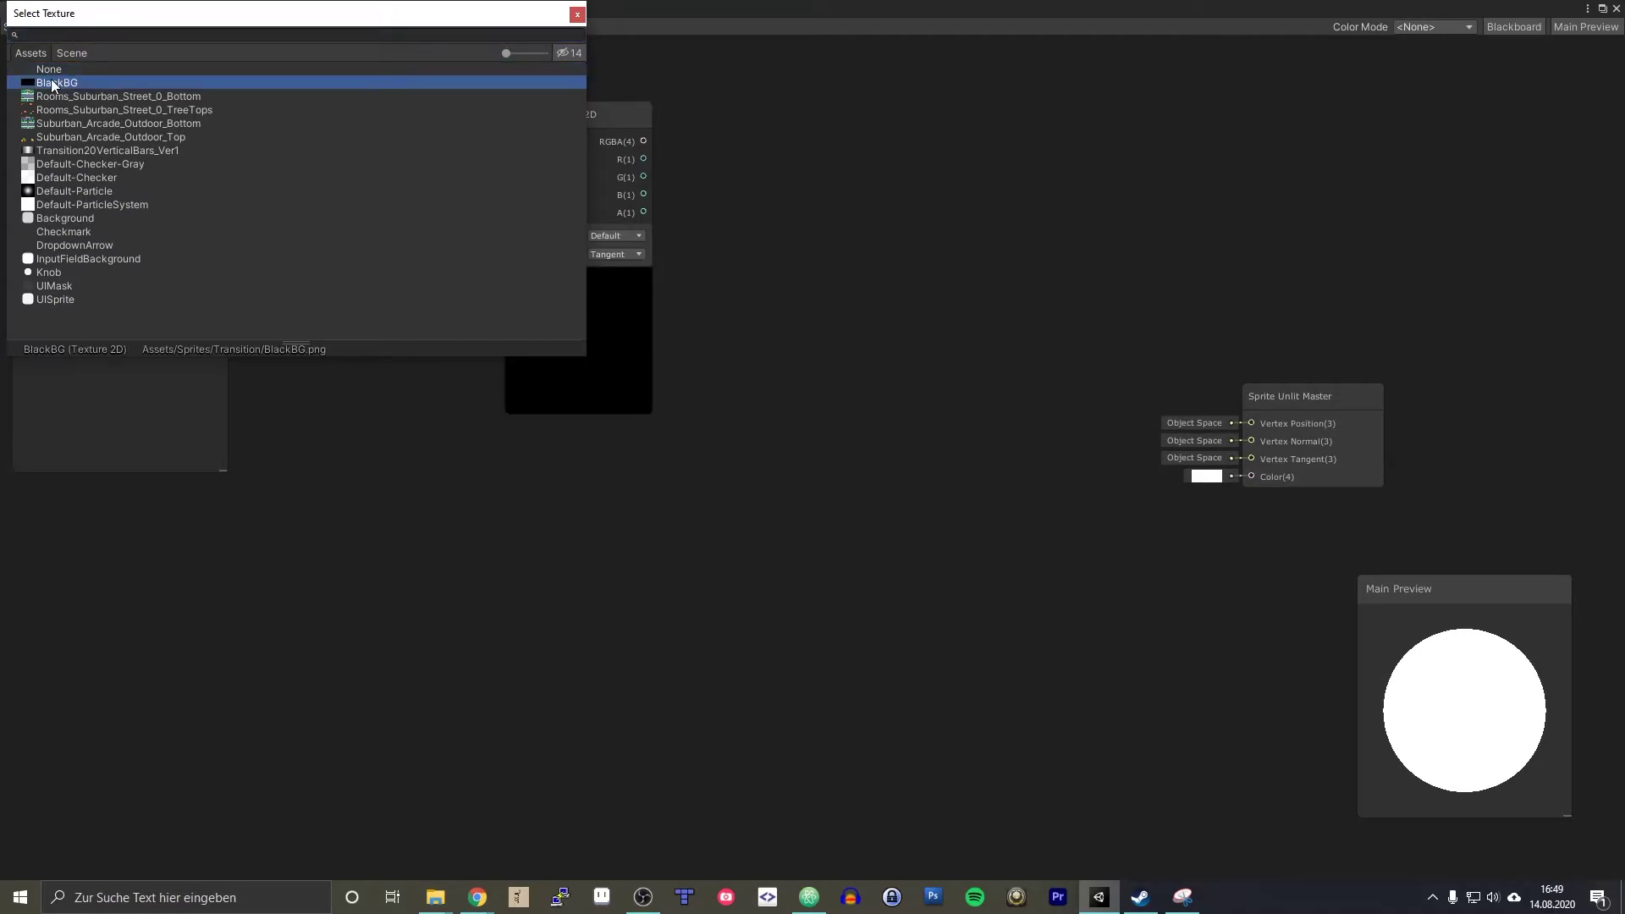
{"action": "double_click", "coordinate": [52, 83]}
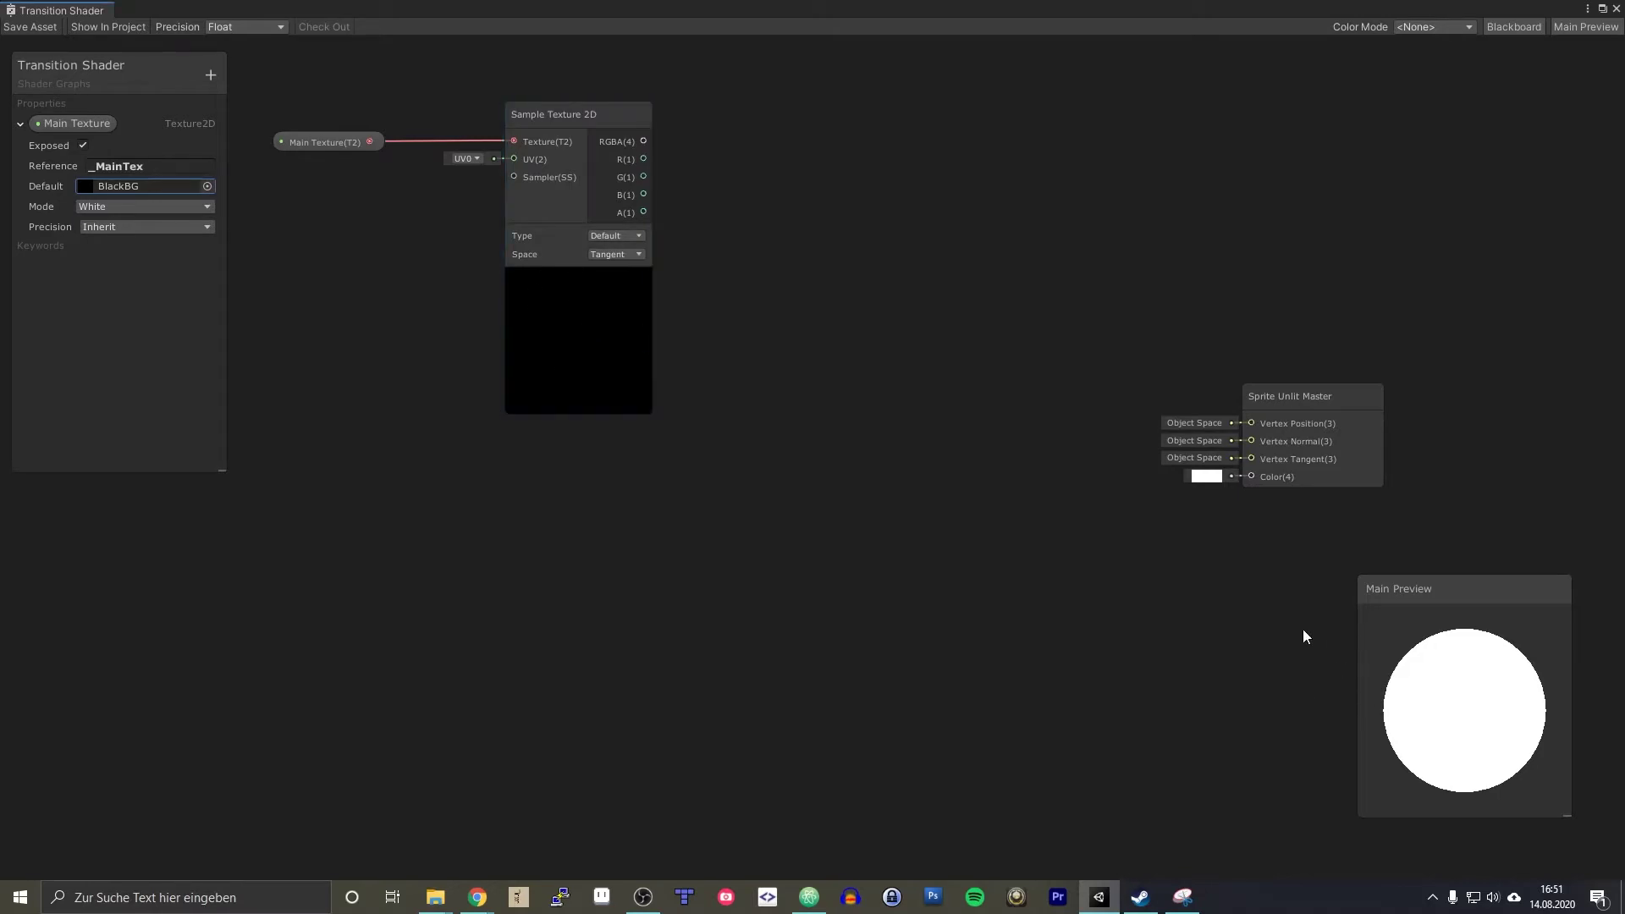
{"action": "right_click", "coordinate": [1416, 669]}
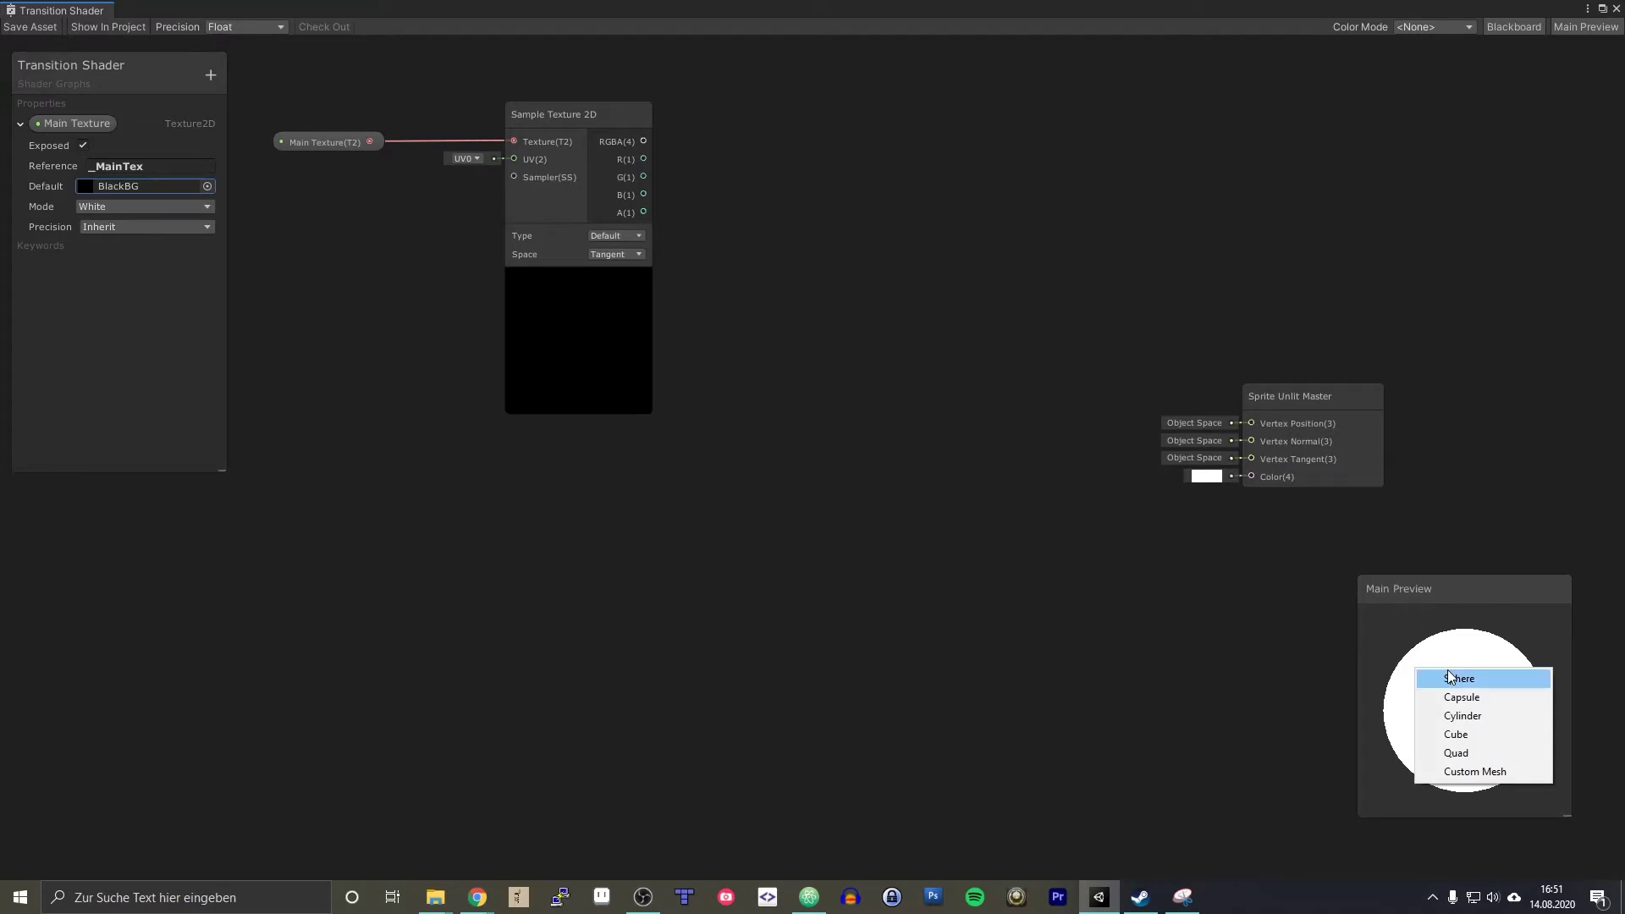
{"action": "left_click", "coordinate": [1456, 754]}
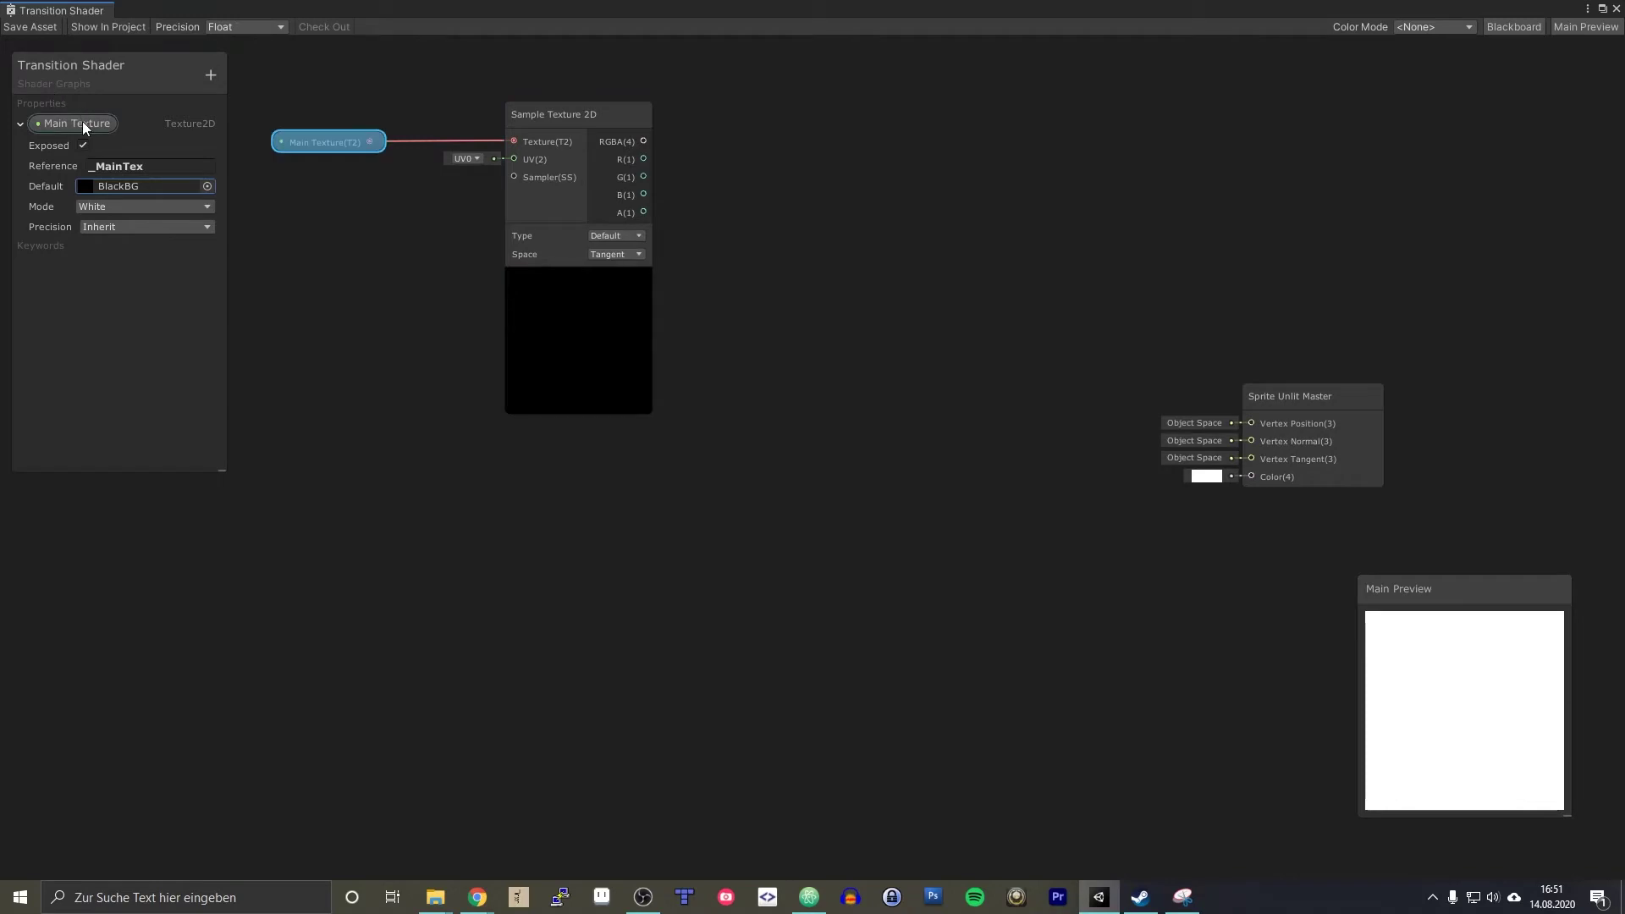
- Add a second Texture2D property named Transition Texture to the shader graph
{"action": "left_click", "coordinate": [214, 76]}
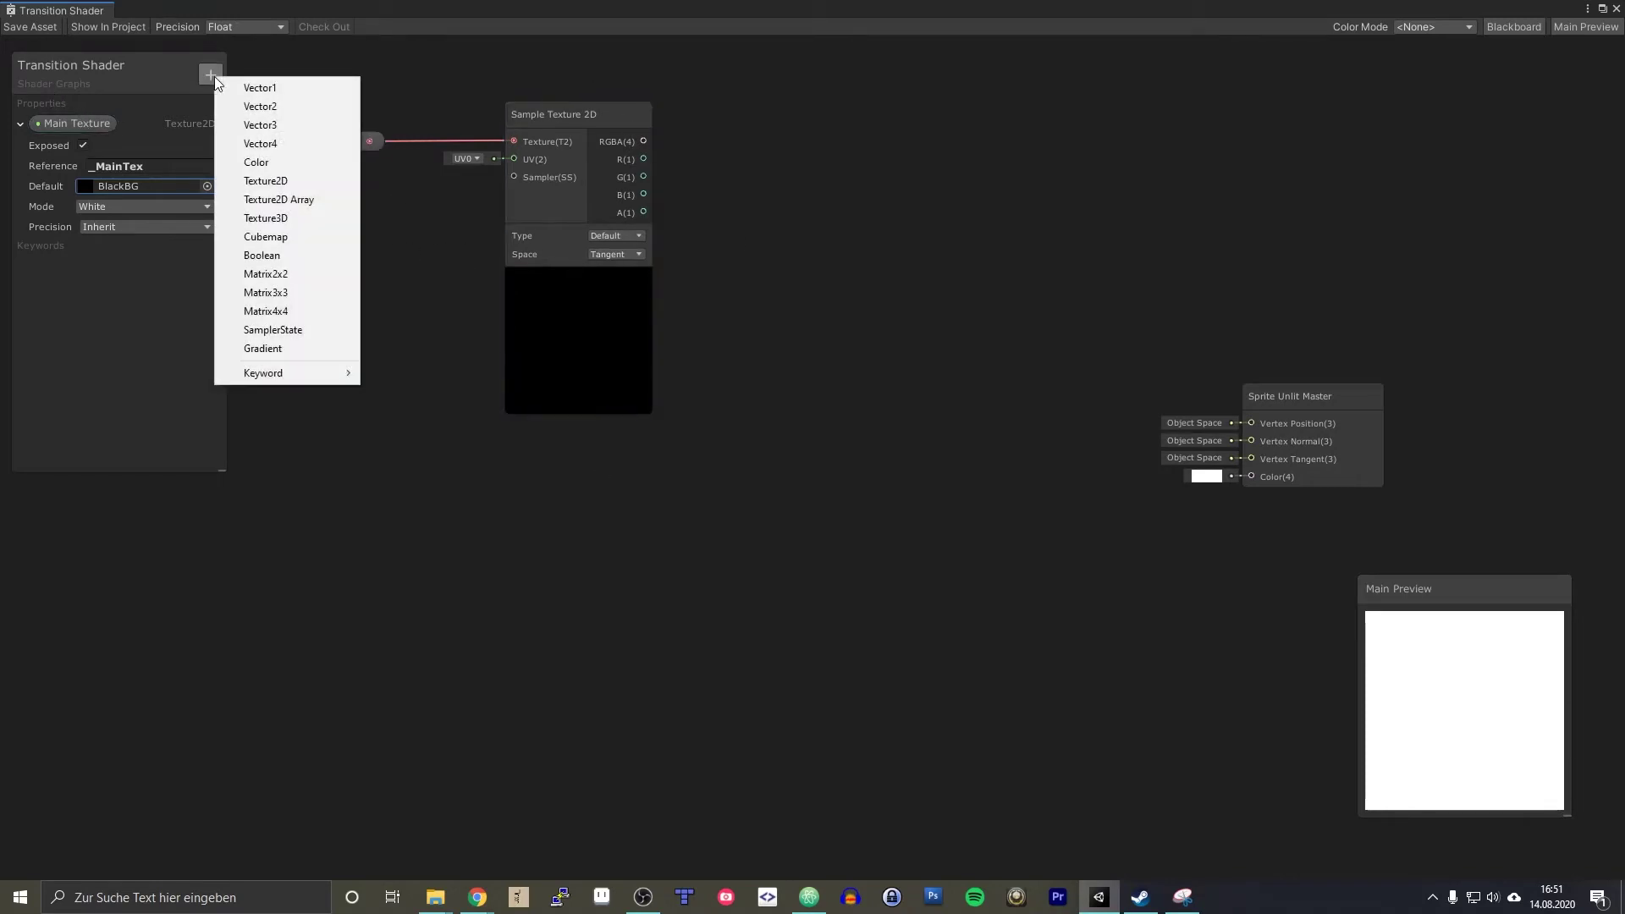
{"action": "left_click", "coordinate": [276, 181]}
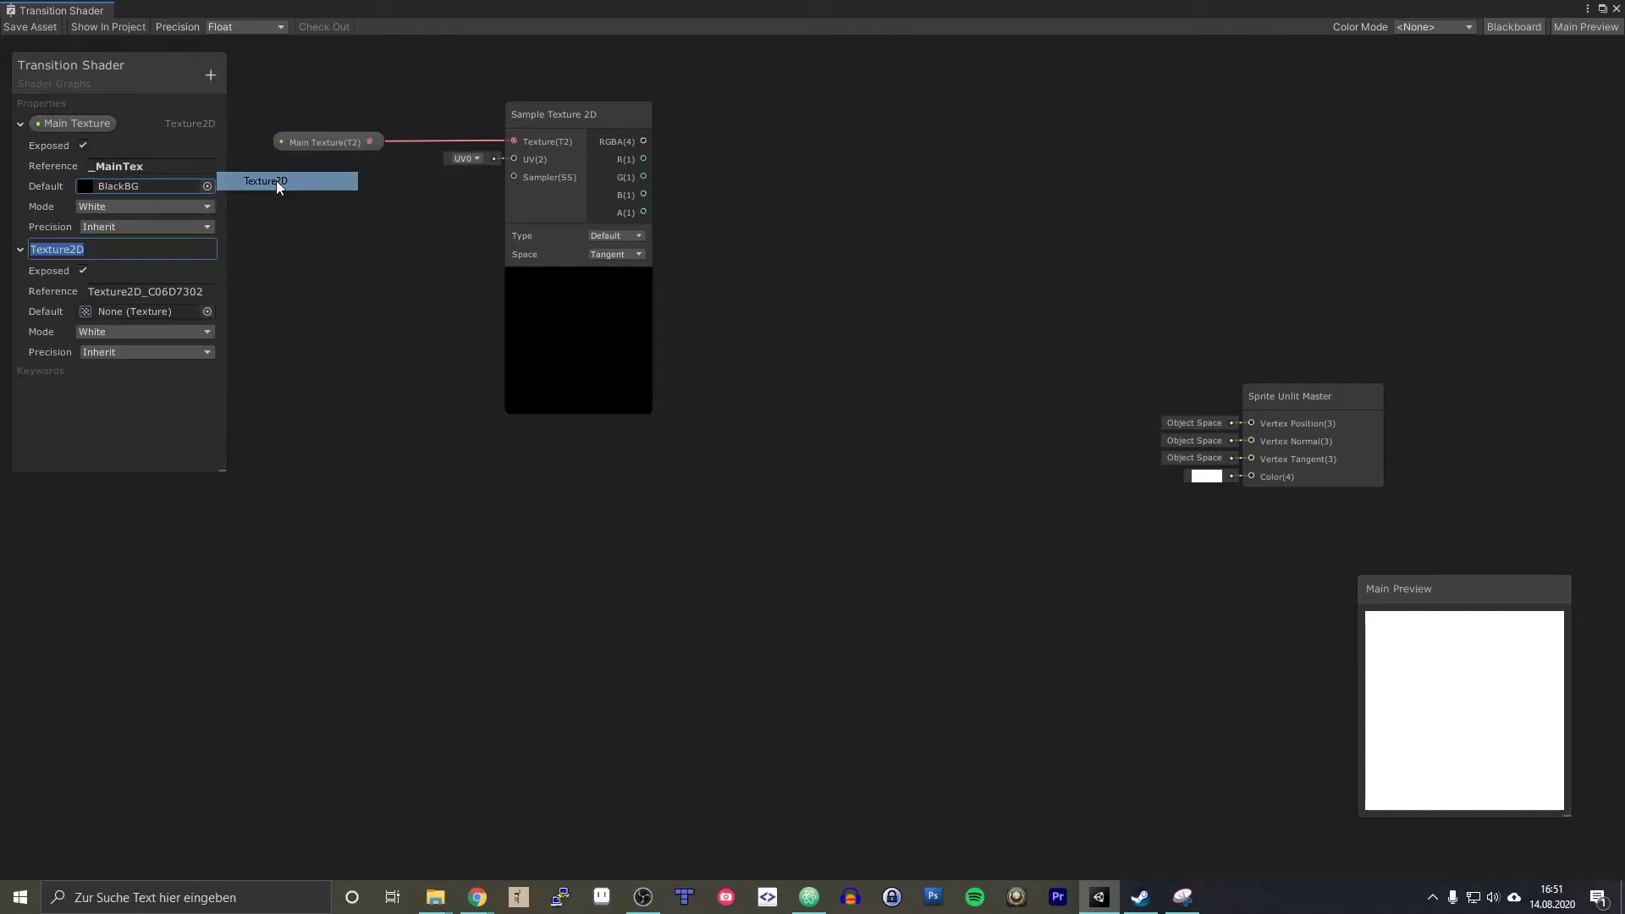
{"action": "type", "text": "Transition Texture"}
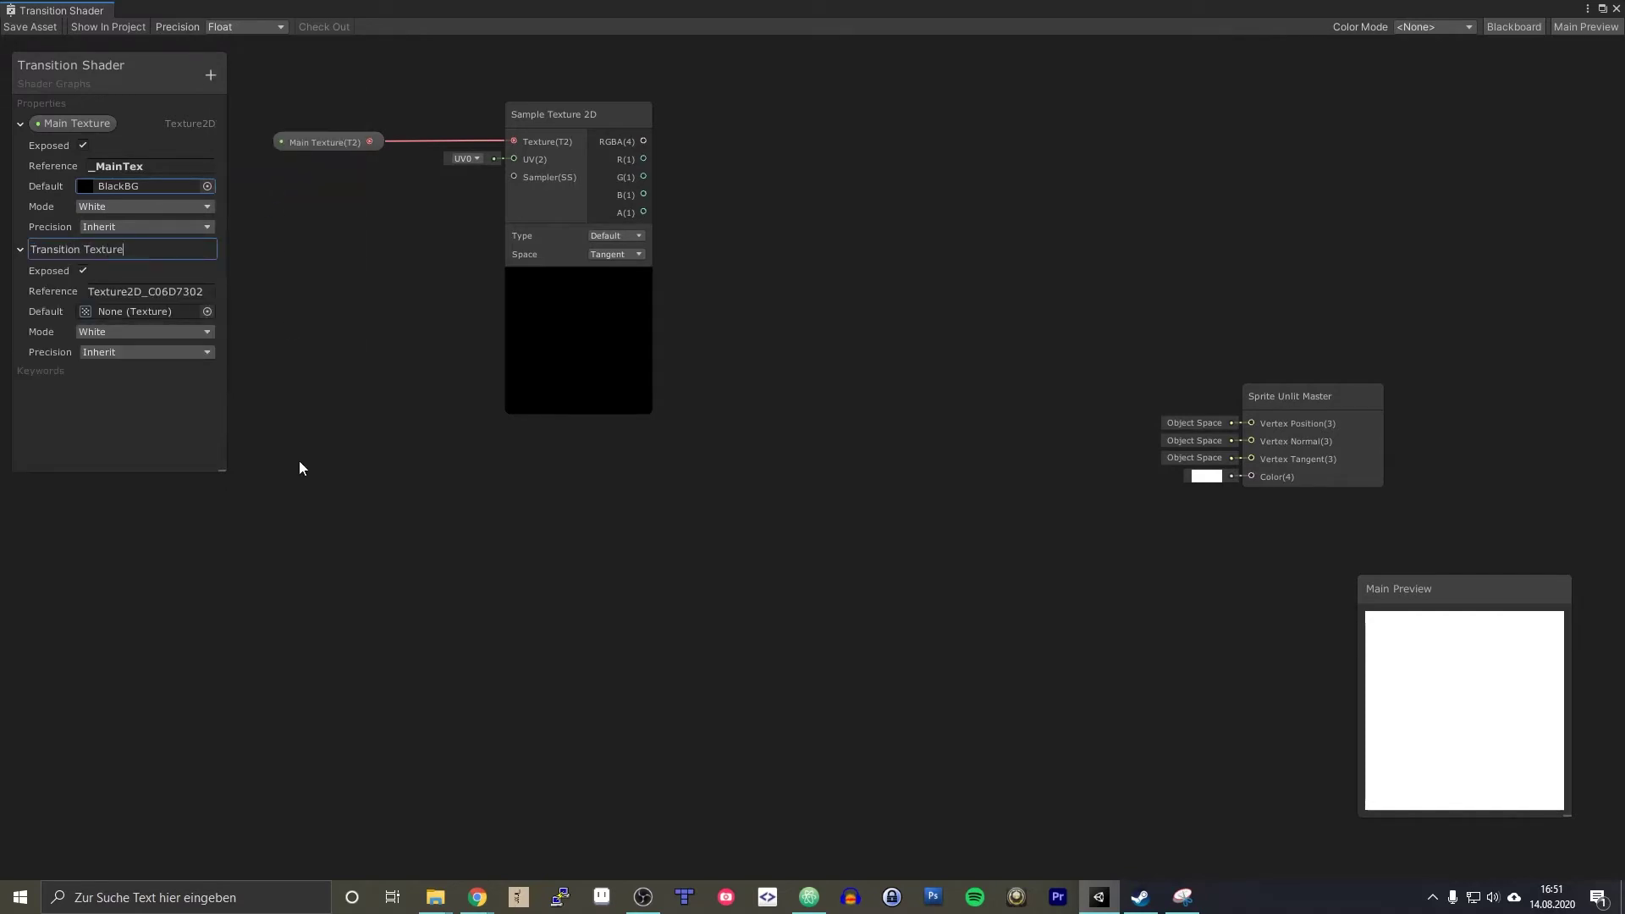
{"action": "key", "text": "Return"}
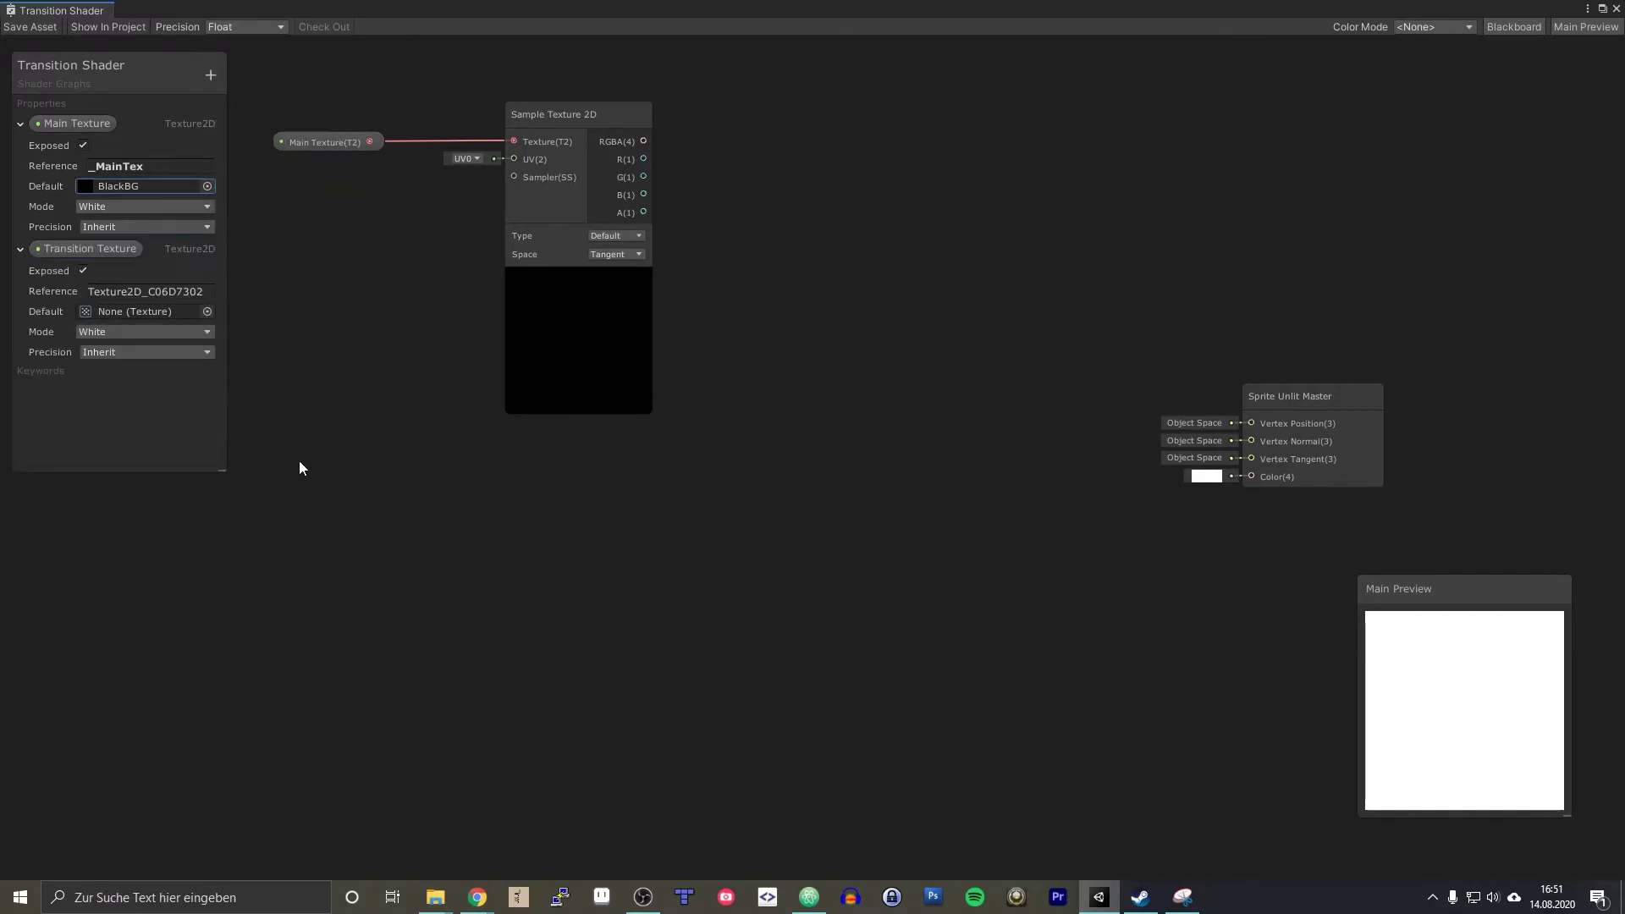
- Set the Transition Texture property's reference to _TransitionTexture
{"action": "left_click", "coordinate": [149, 291]}
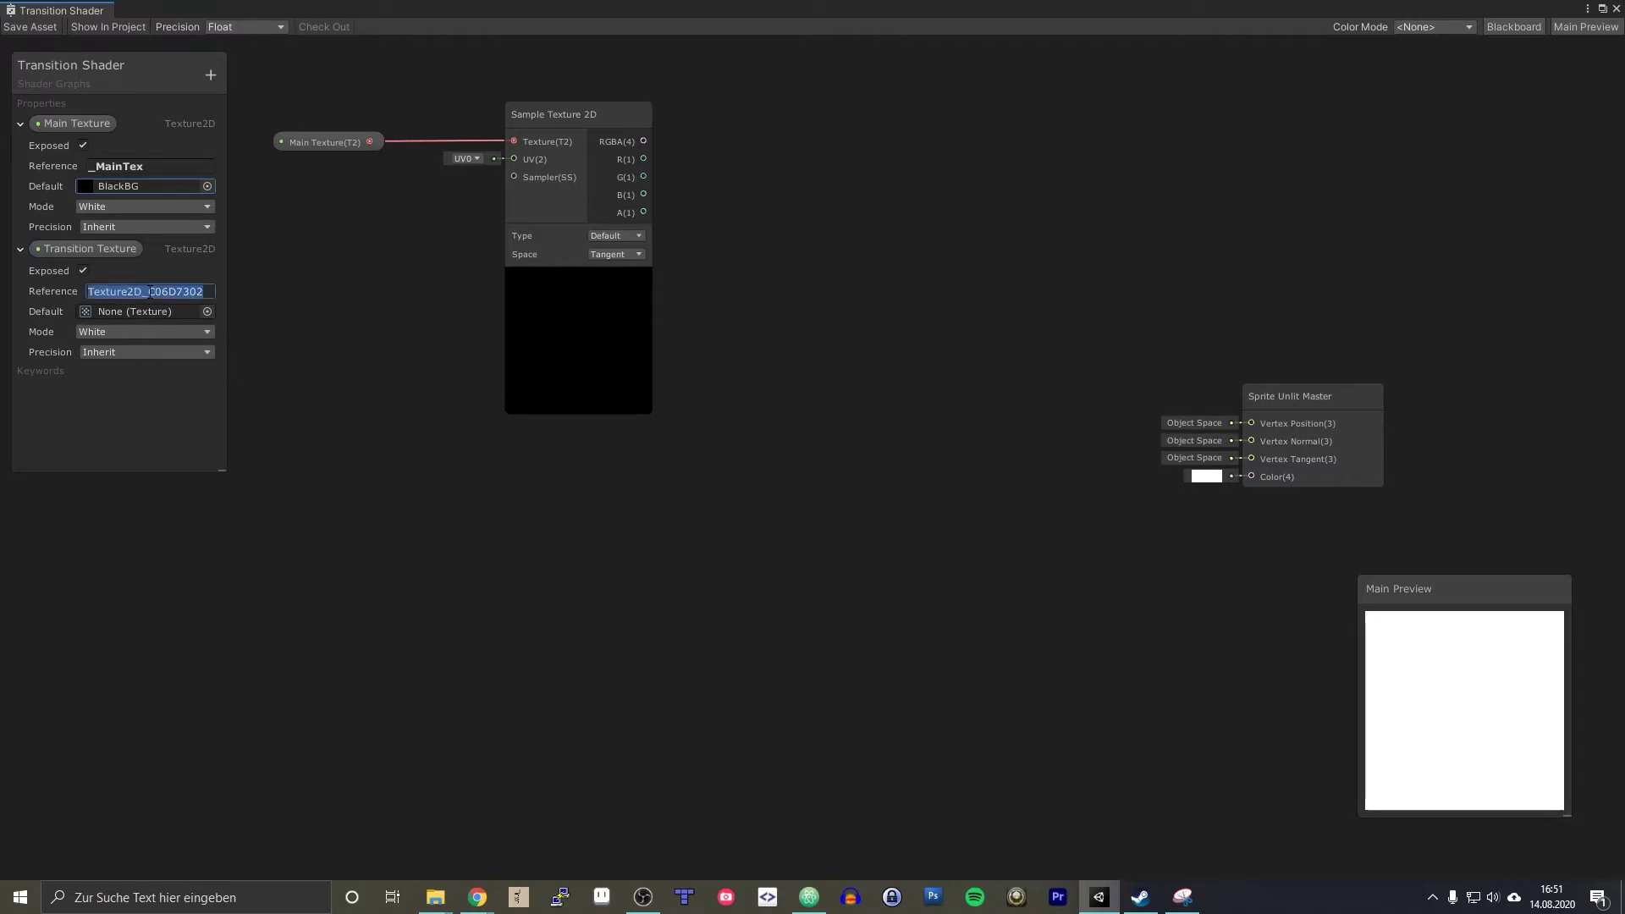
{"action": "key", "text": "BackSpace"}
{"action": "type", "text": "_"}
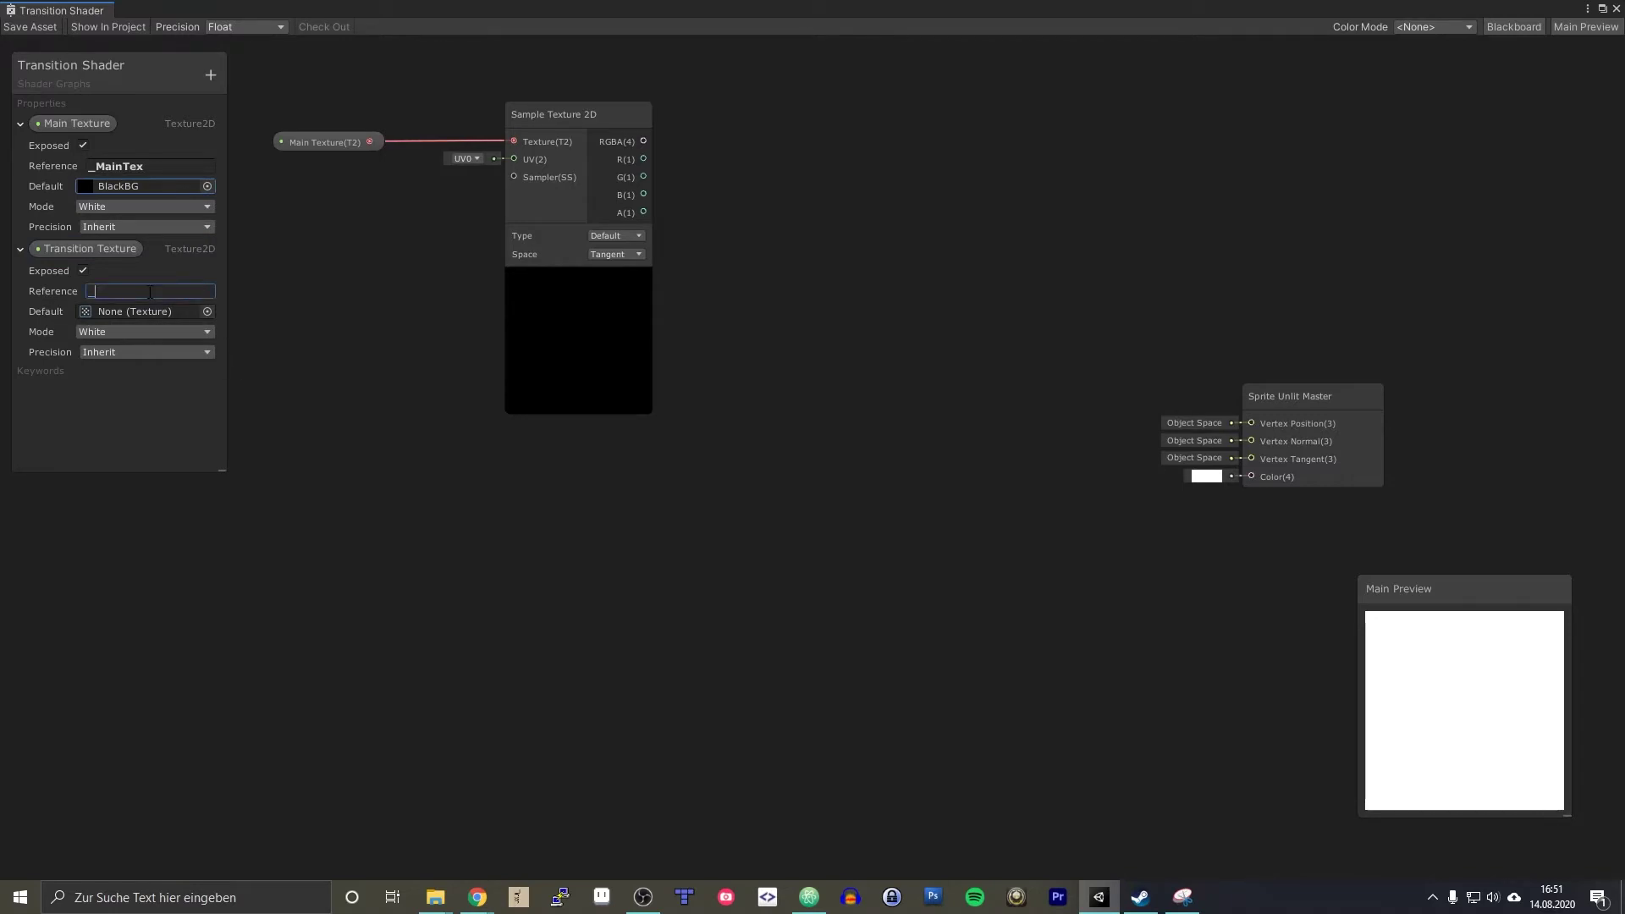
{"action": "type", "text": "TransitionTexture"}
{"action": "key", "text": "Return"}
{"action": "left_click", "coordinate": [150, 293]}
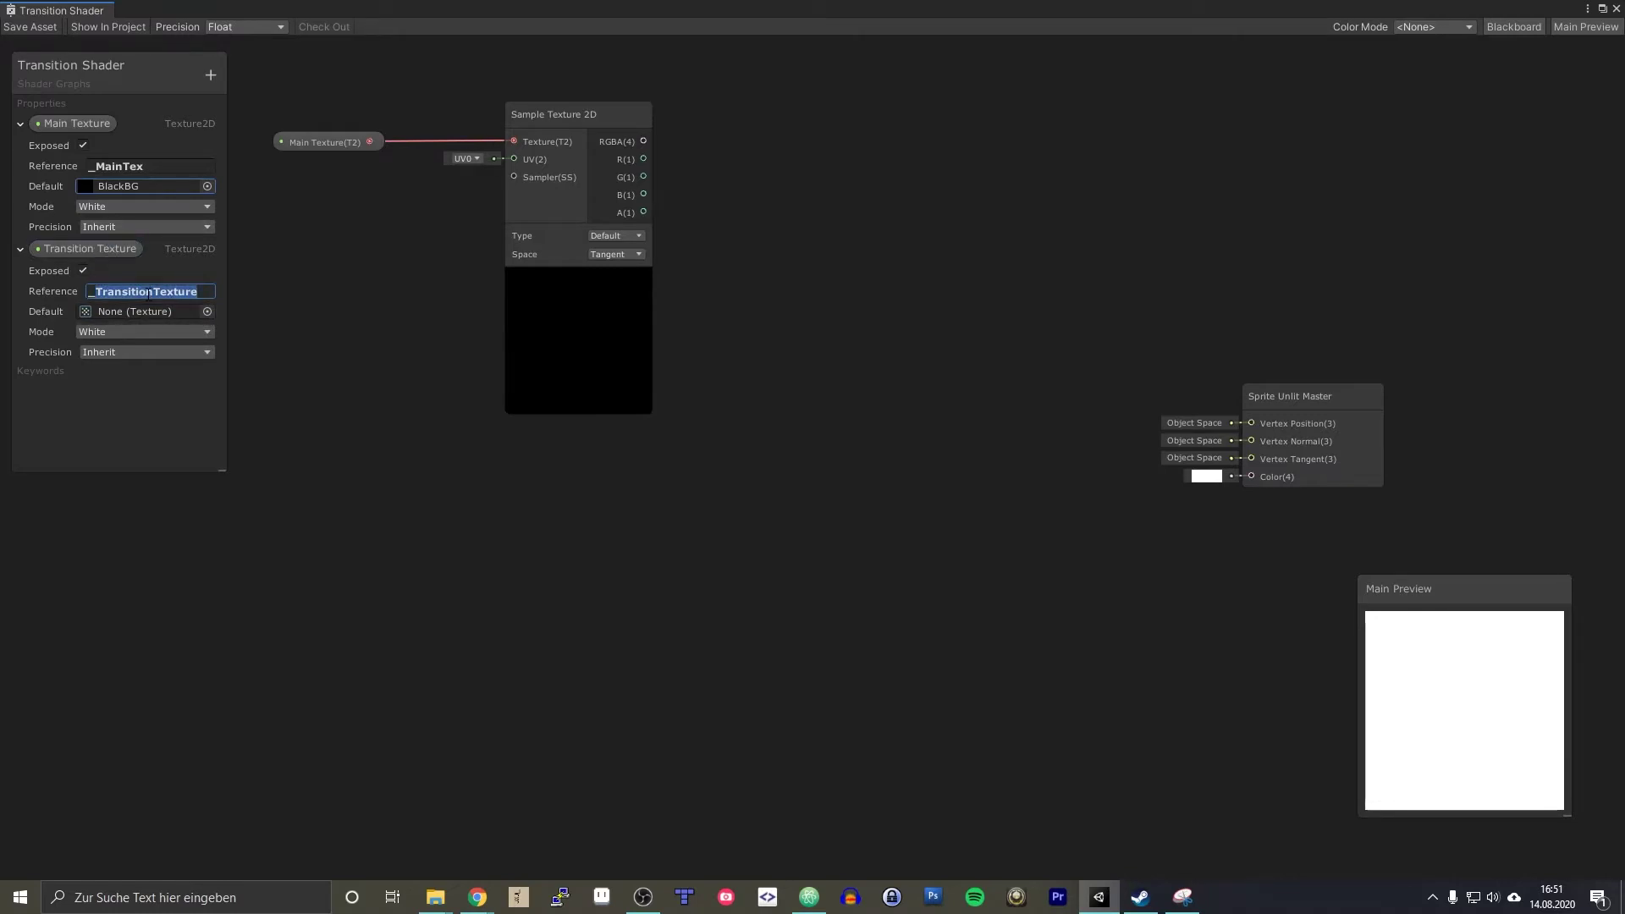
{"action": "left_click", "coordinate": [192, 292]}
{"action": "double_click", "coordinate": [94, 288]}
{"action": "left_click", "coordinate": [176, 394]}
- Add a second Sample Texture 2D node and place it directly below the first one
{"action": "right_click", "coordinate": [431, 543]}
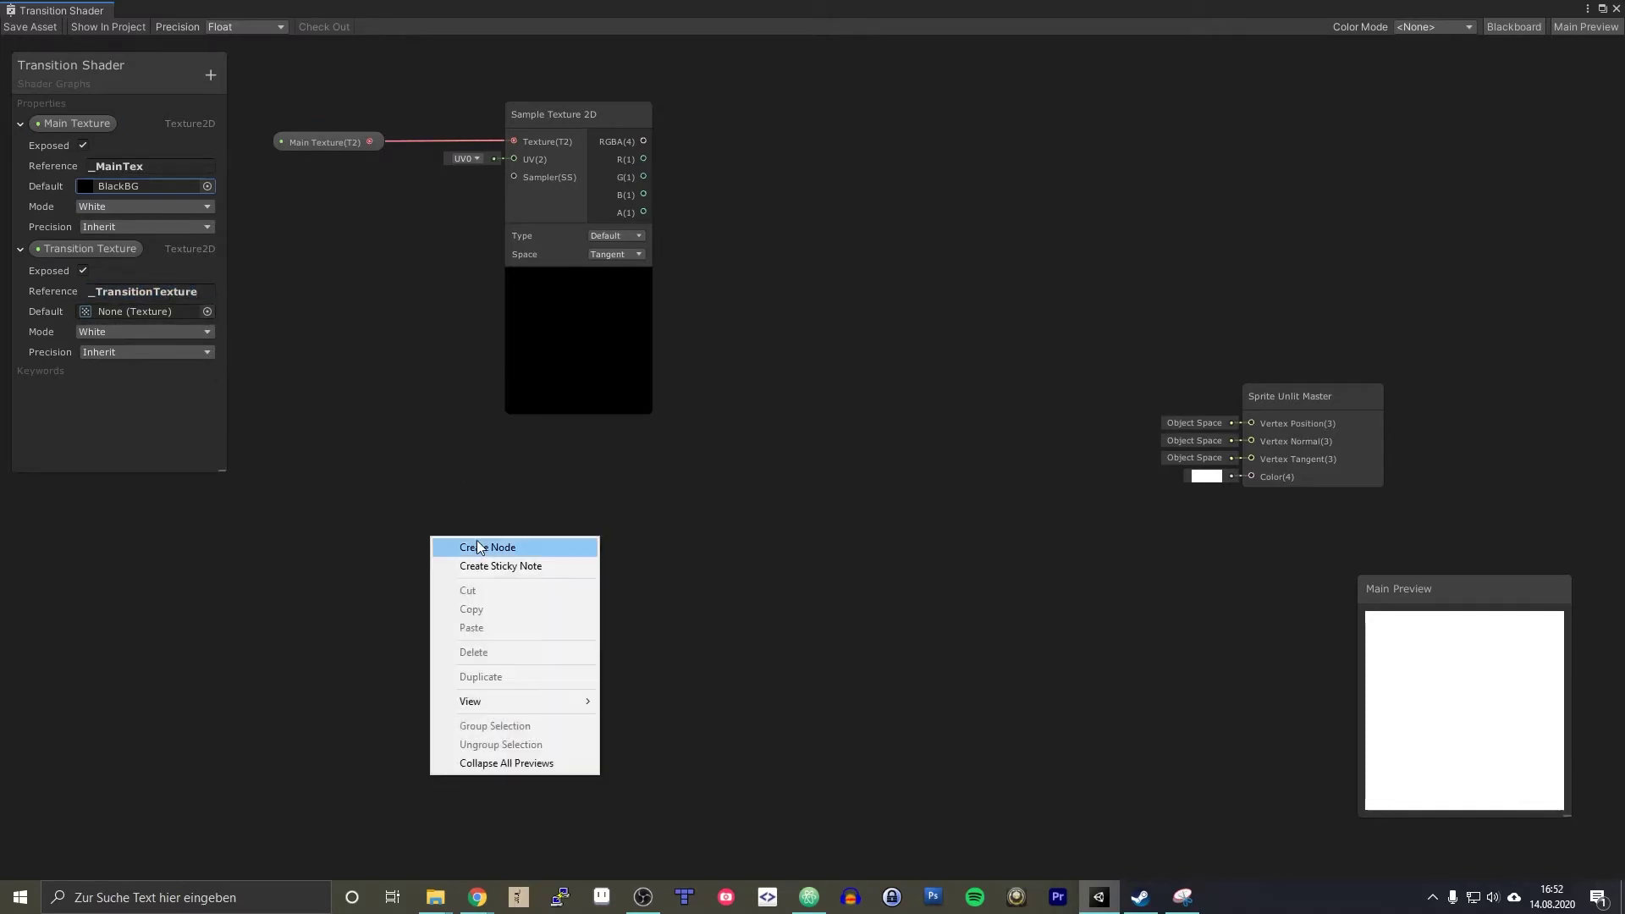
{"action": "left_click", "coordinate": [476, 540]}
{"action": "type", "text": "Sample Te"}
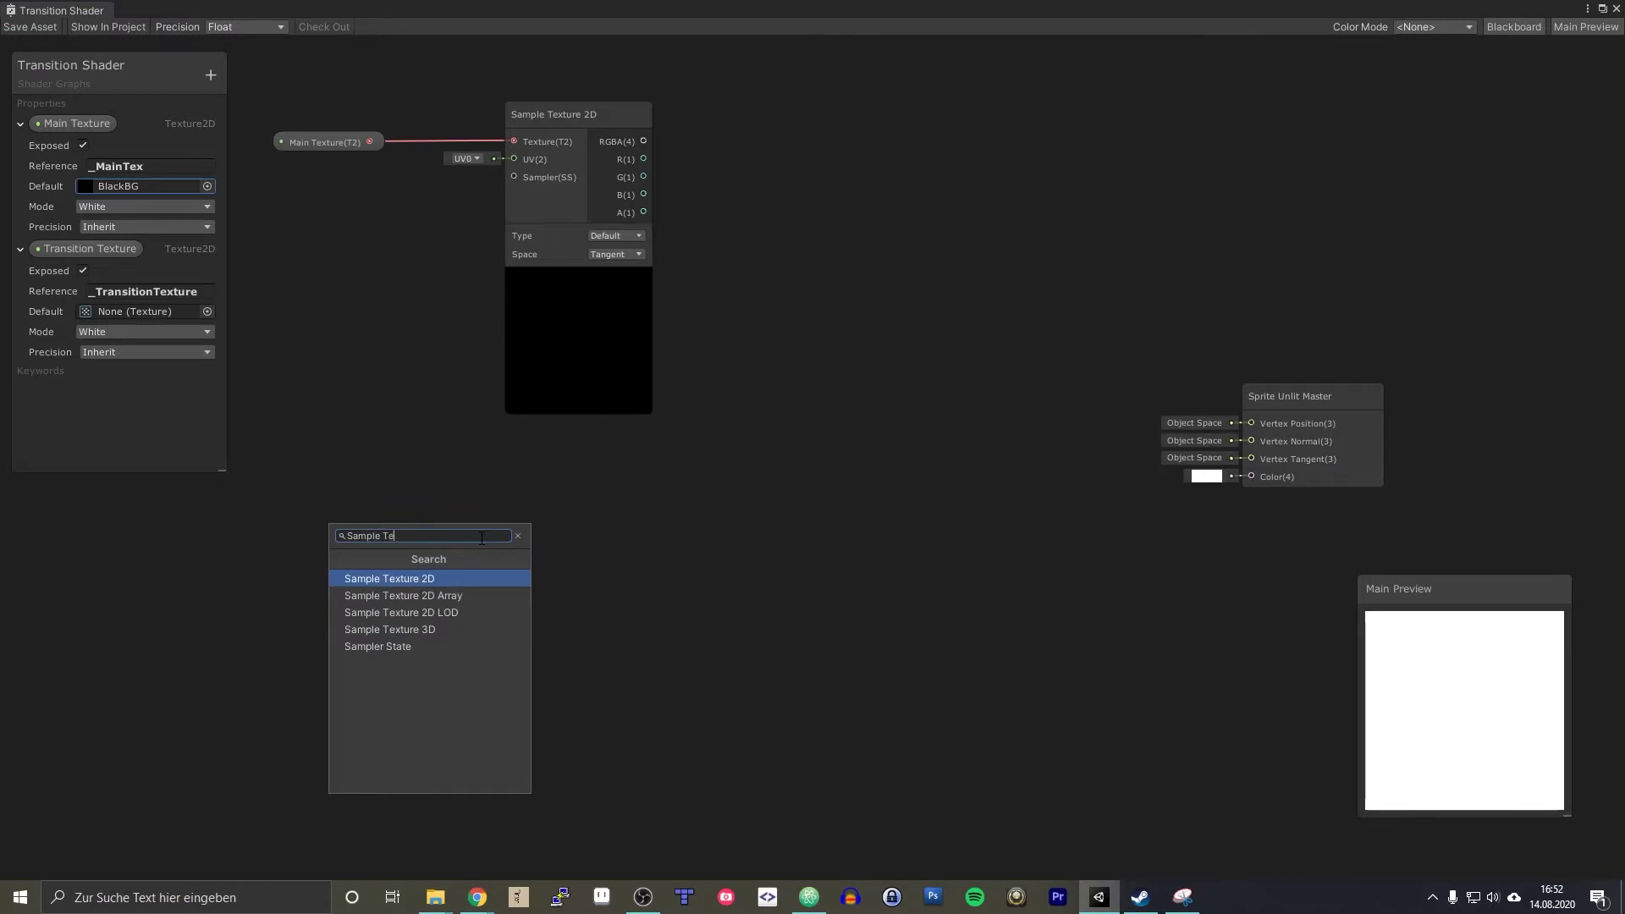
{"action": "key", "text": "Return"}
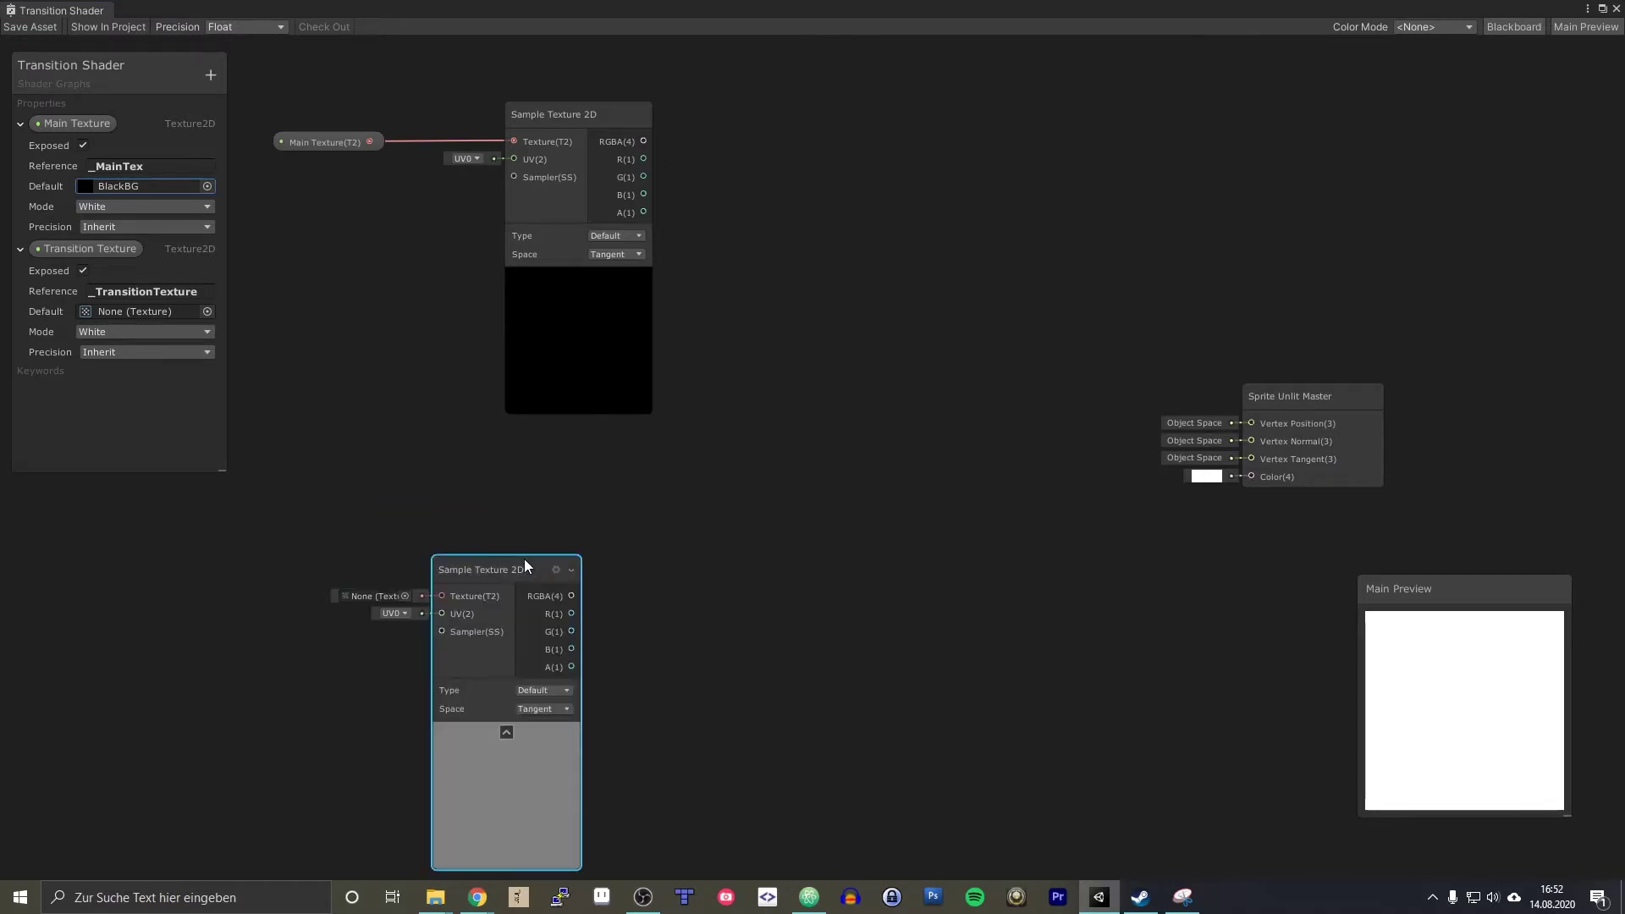
{"action": "left_click_drag", "start_coordinate": [533, 571], "coordinate": [597, 491]}
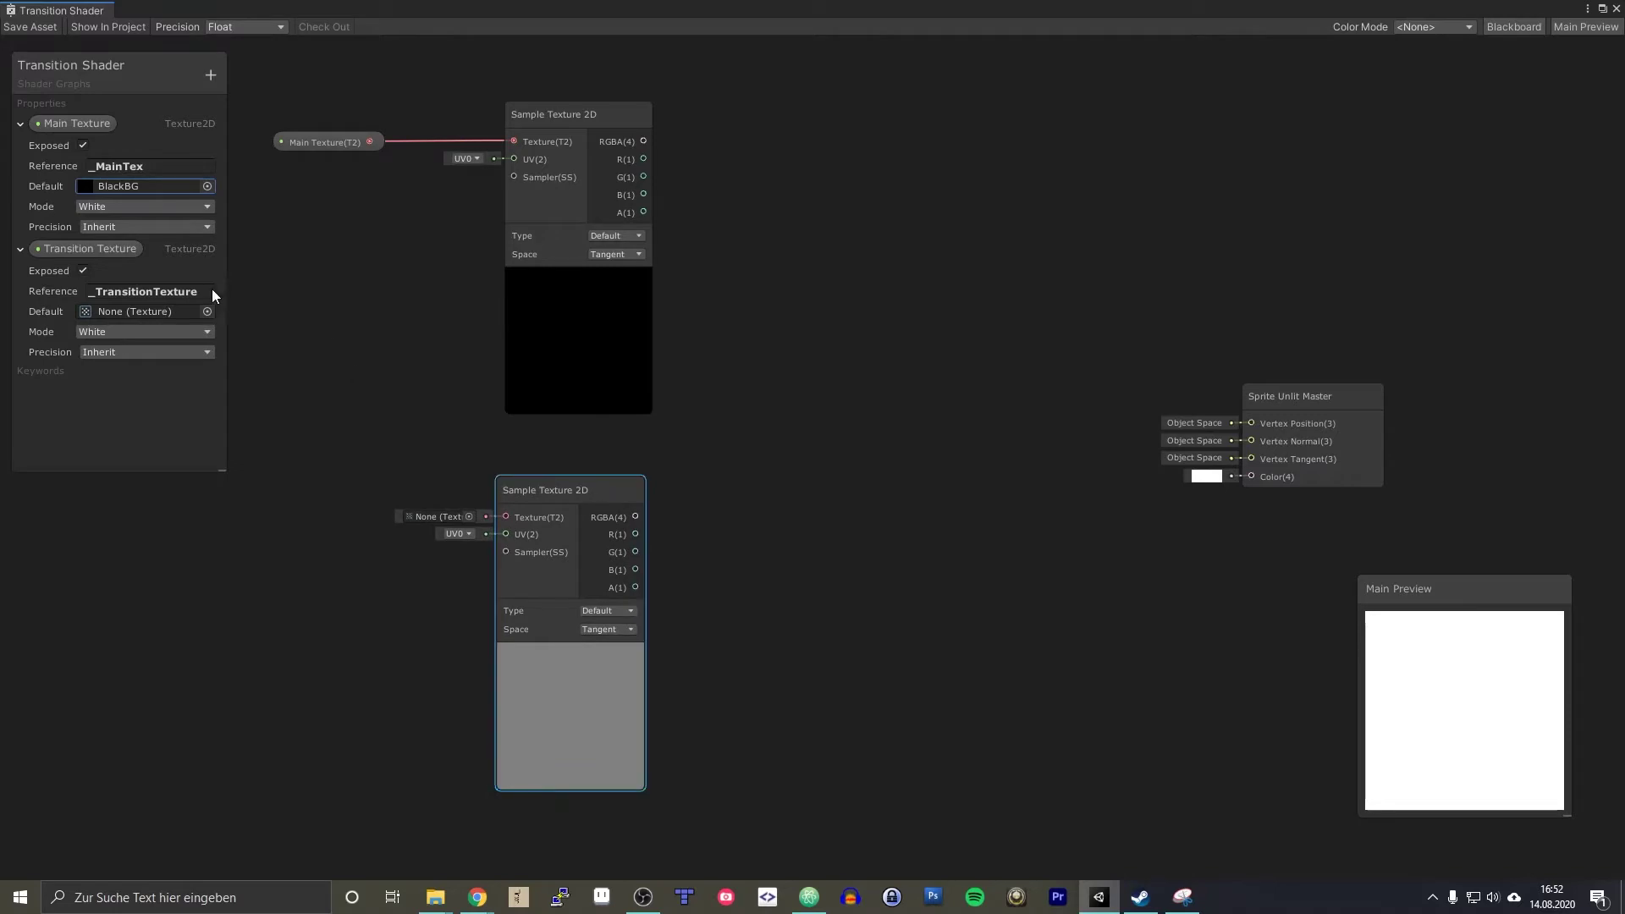
- Place the Transition Texture property in the graph, connected to the lower Sample Texture 2D node's Texture input
{"action": "left_click_drag", "start_coordinate": [78, 249], "coordinate": [501, 515]}
{"action": "left_click_drag", "start_coordinate": [305, 530], "coordinate": [315, 521]}
{"action": "left_click", "coordinate": [322, 562]}
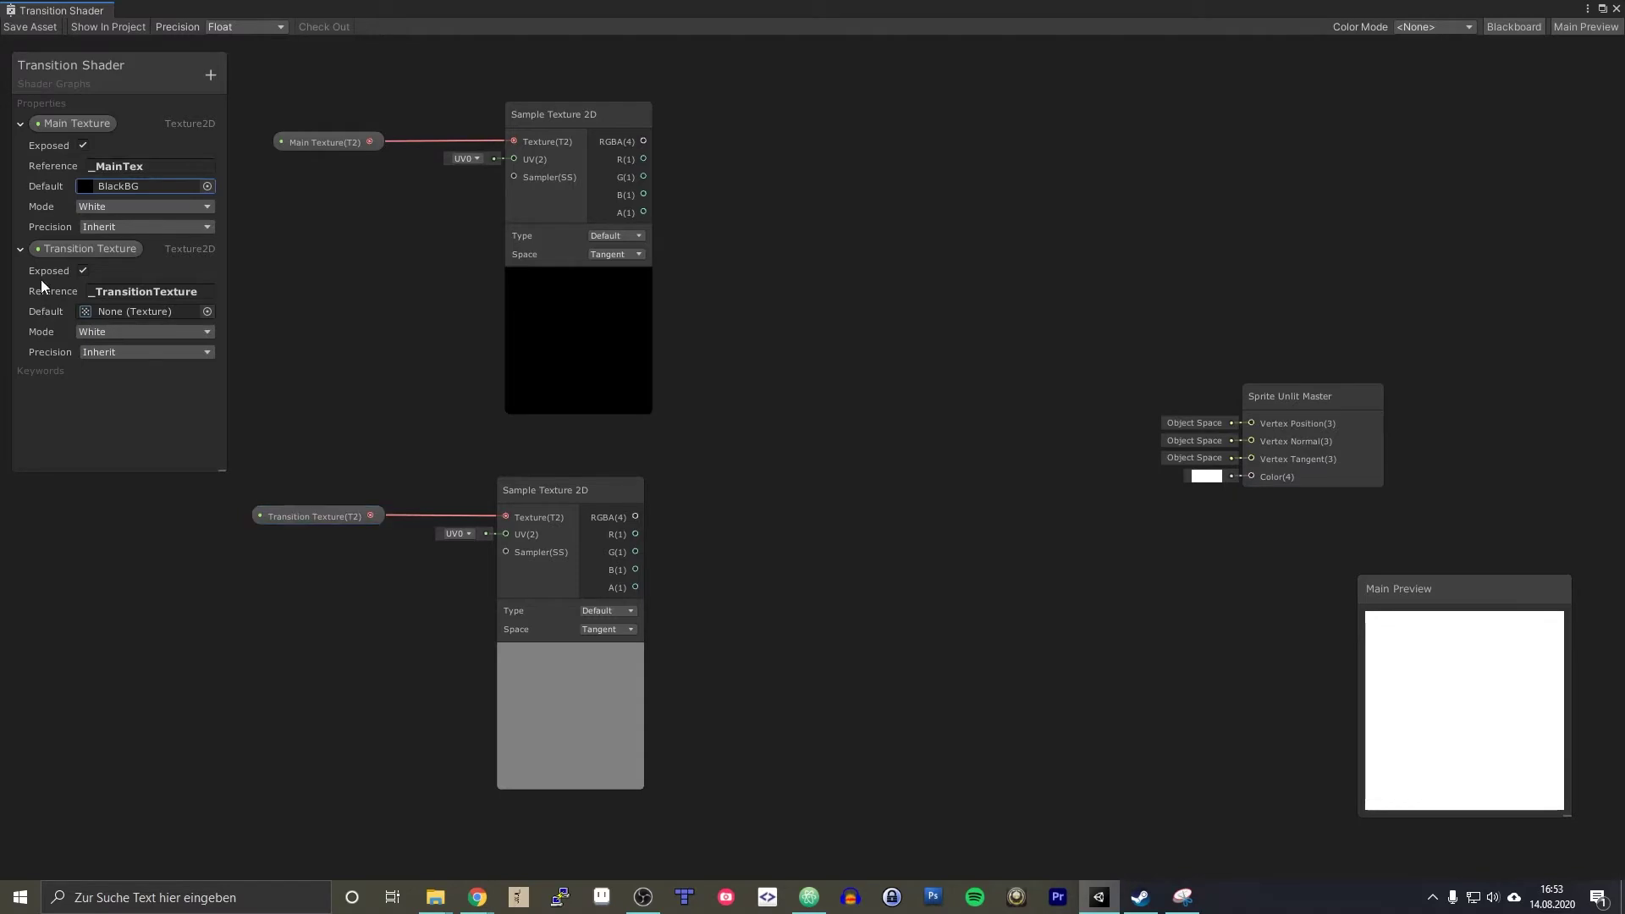
- Set the Transition Texture property's default texture to Transition20VerticalBars_Ver1
{"action": "left_click", "coordinate": [207, 311]}
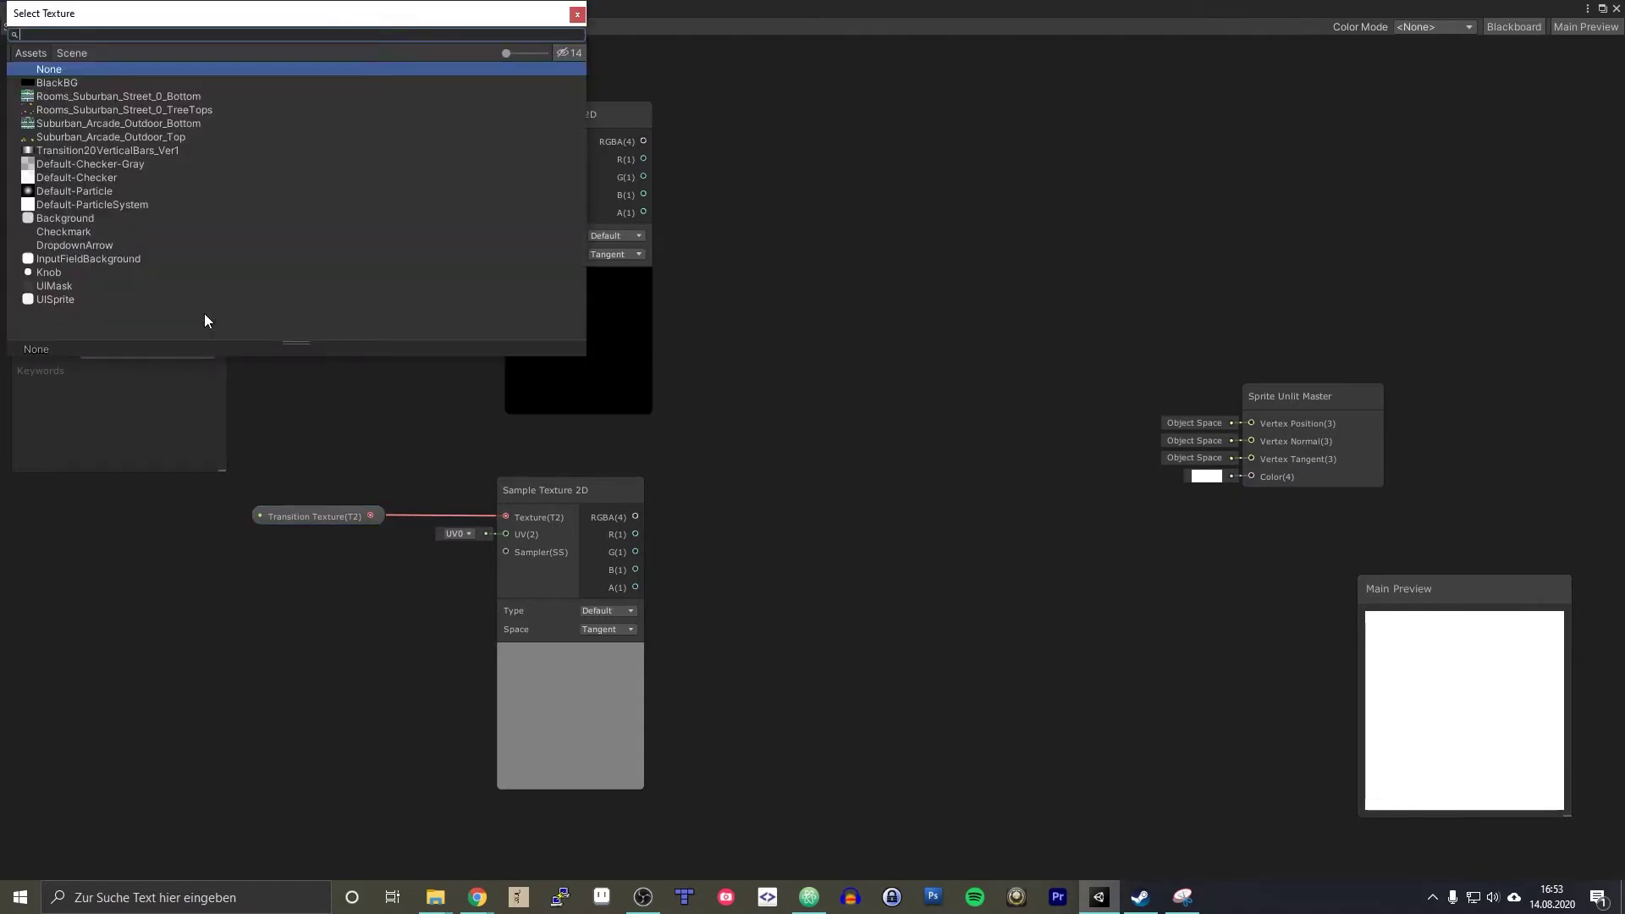
{"action": "left_click", "coordinate": [49, 151]}
{"action": "left_click", "coordinate": [579, 15]}
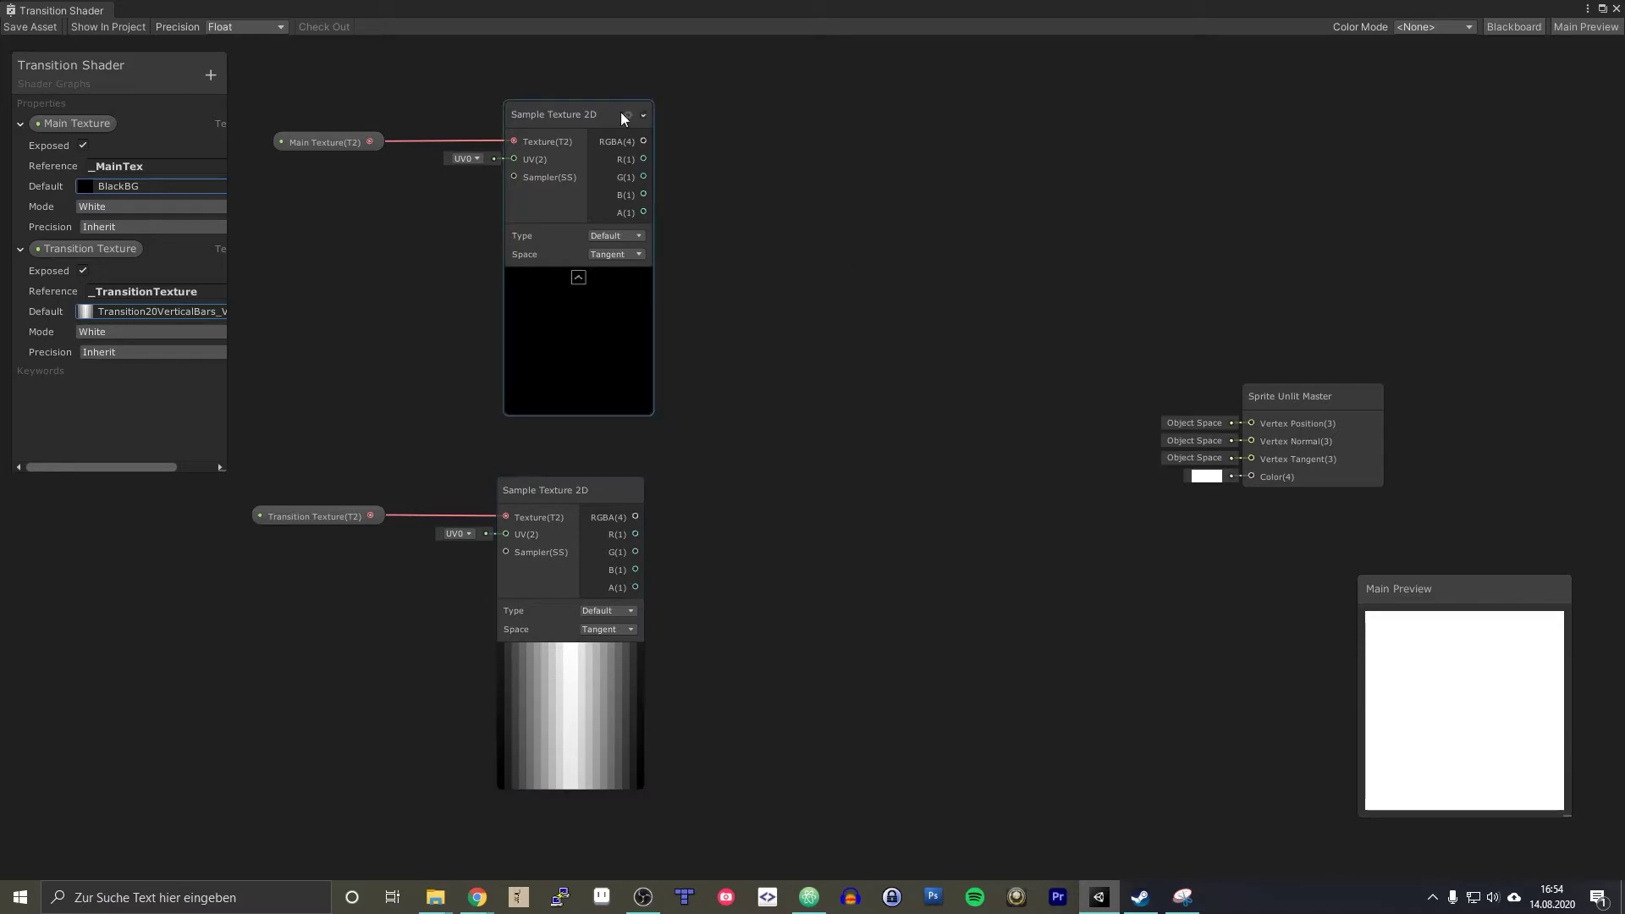
- Add a Combine node between the texture samples and the Sprite Unlit Master node
{"action": "right_click", "coordinate": [940, 342]}
{"action": "left_click", "coordinate": [972, 350]}
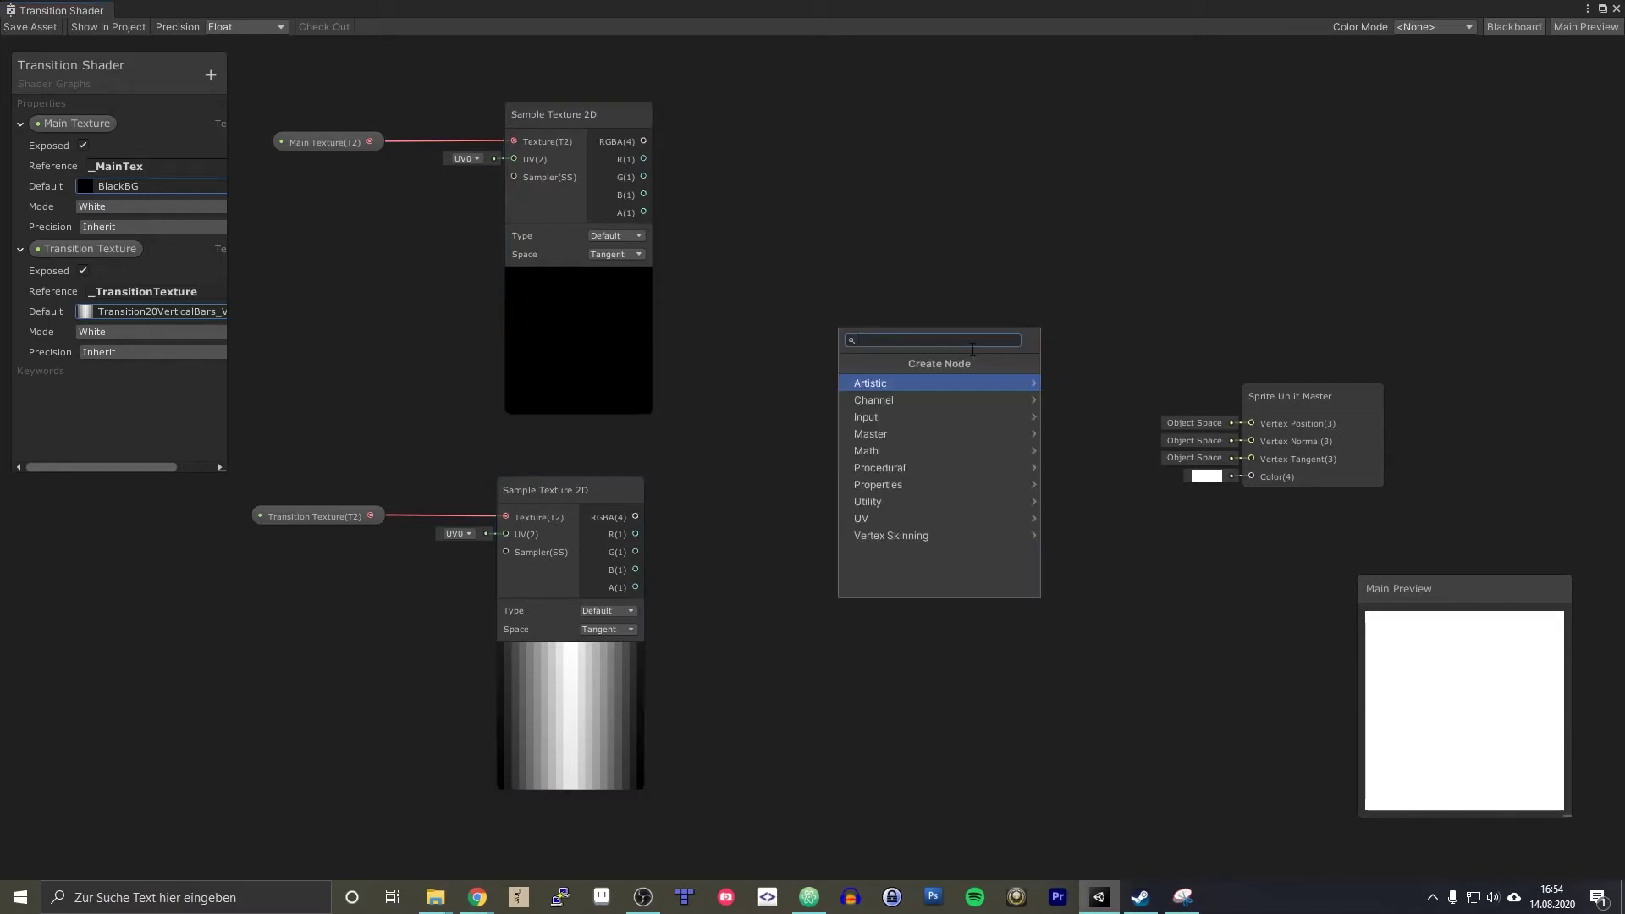
{"action": "type", "text": "combine"}
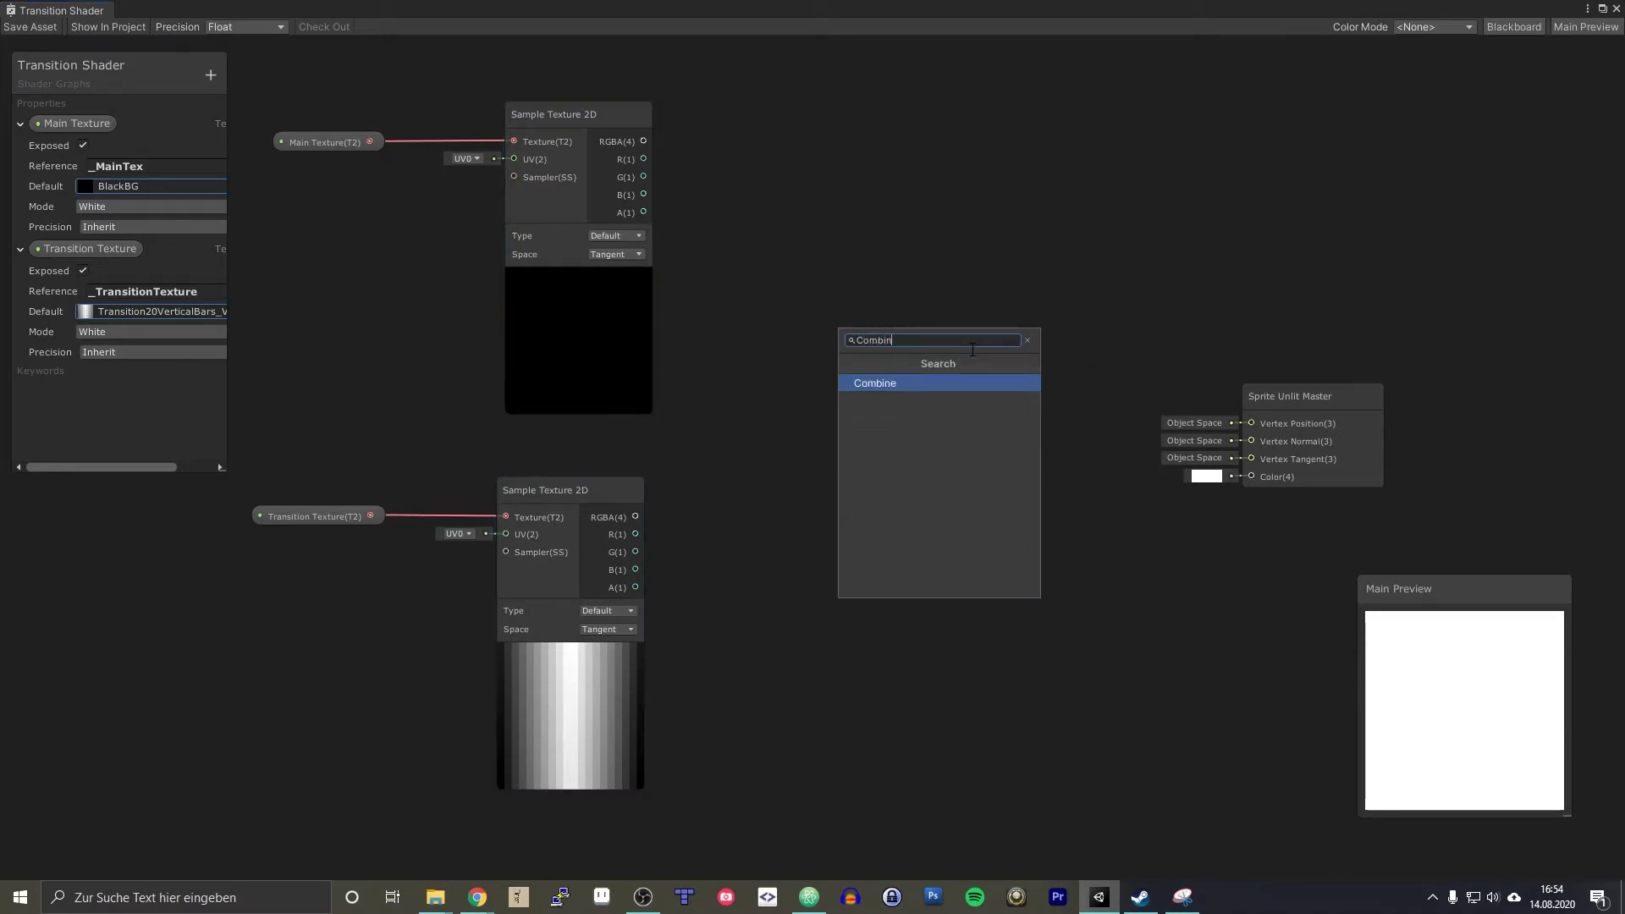
{"action": "key", "text": "Return"}
{"action": "left_click_drag", "start_coordinate": [1001, 367], "coordinate": [1054, 320]}
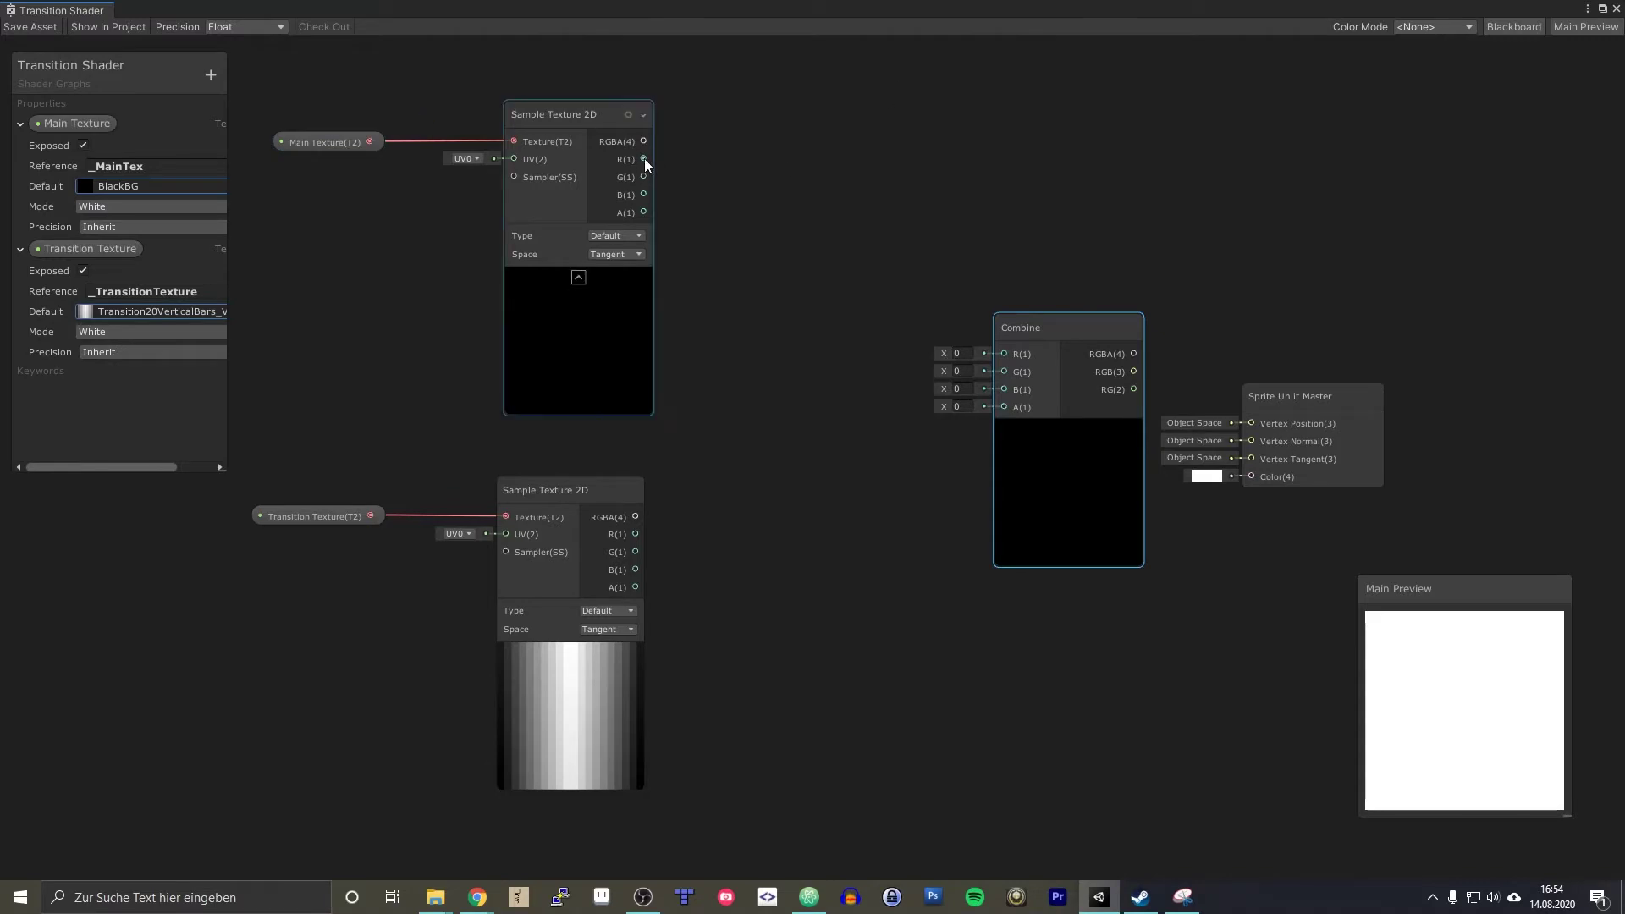
- Connect the upper sample's R, G and B outputs to the Combine node and its RGBA output to the Sprite Unlit Master's Color input
{"action": "left_click_drag", "start_coordinate": [643, 159], "coordinate": [1004, 357]}
{"action": "left_click_drag", "start_coordinate": [643, 176], "coordinate": [1005, 372]}
{"action": "left_click_drag", "start_coordinate": [643, 194], "coordinate": [1006, 389]}
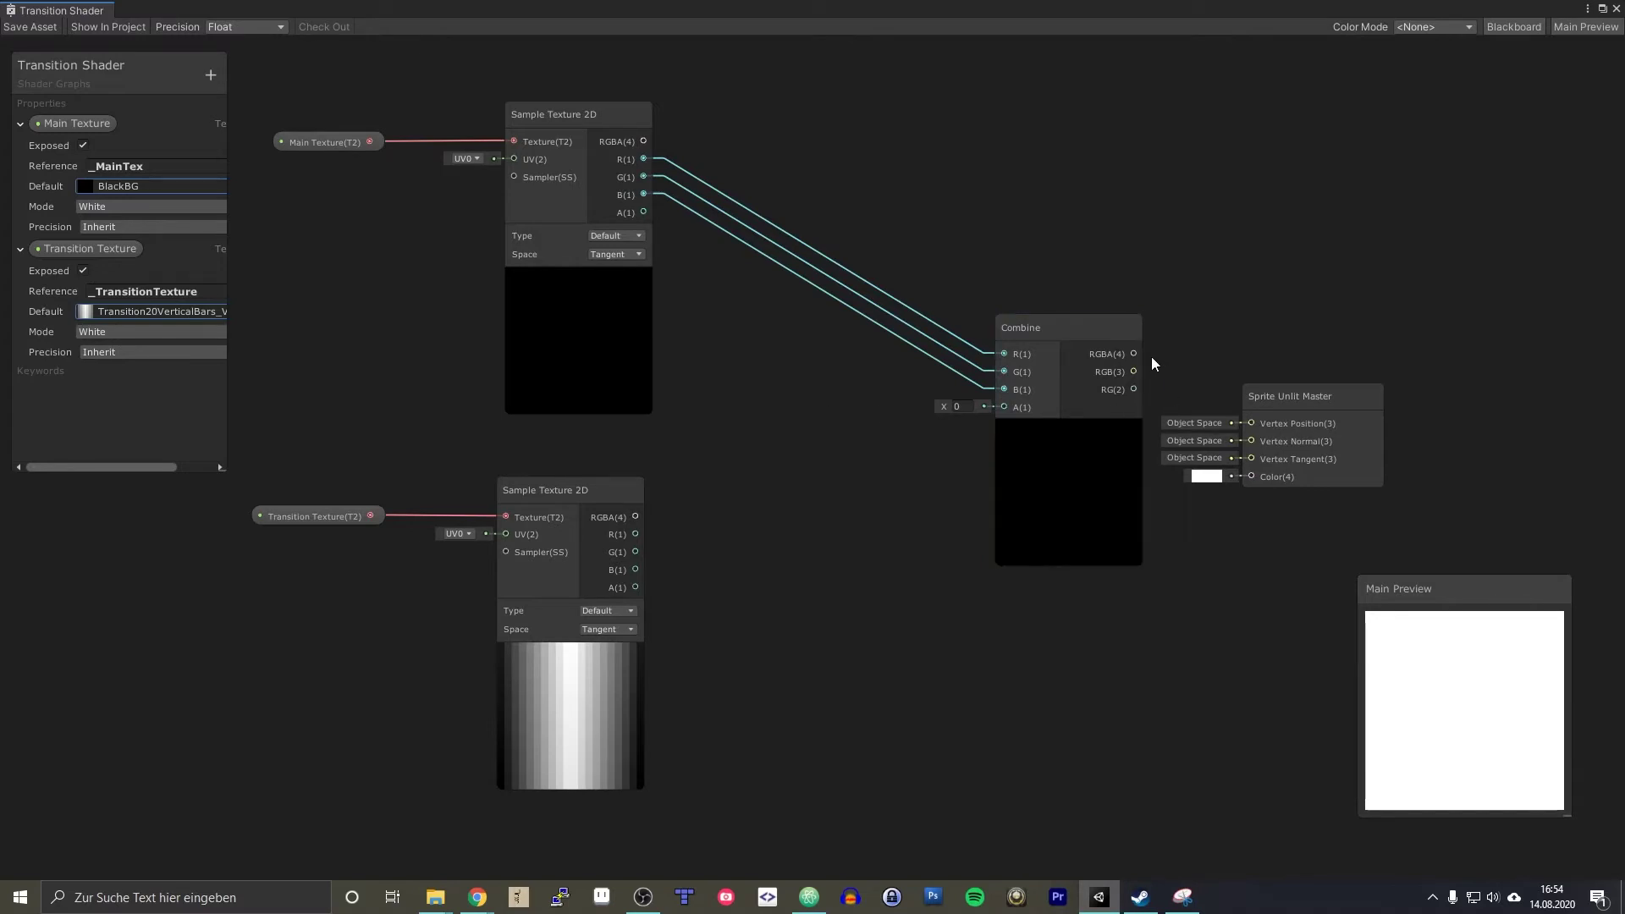
{"action": "left_click_drag", "start_coordinate": [1135, 354], "coordinate": [1251, 475]}
{"action": "left_click_drag", "start_coordinate": [1278, 394], "coordinate": [1307, 325]}
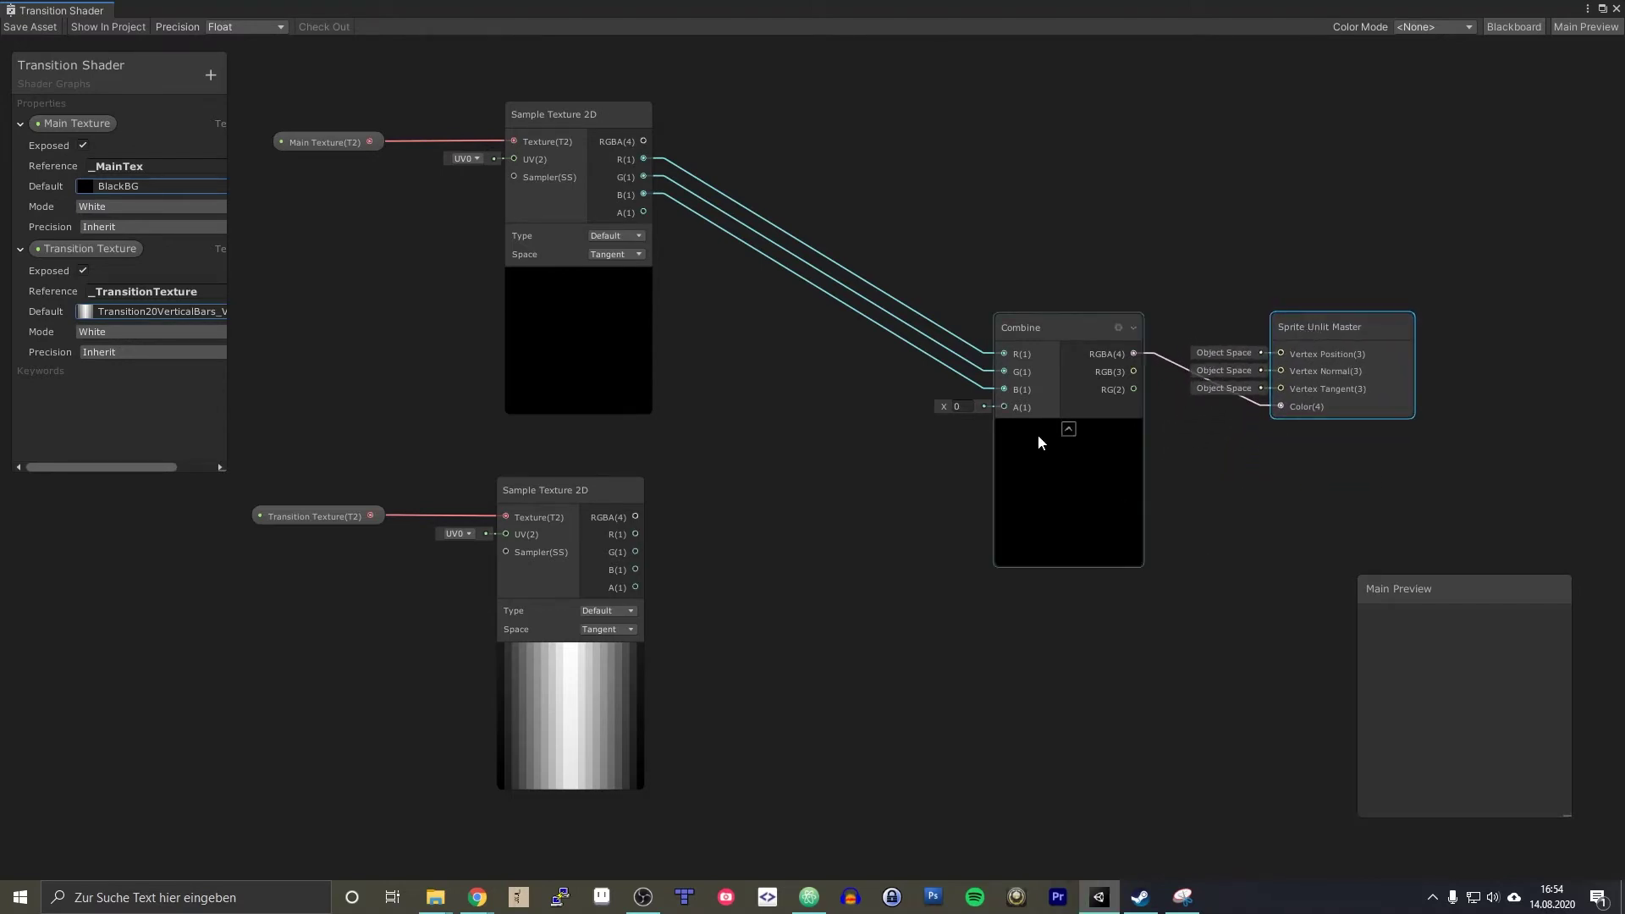
- Test the Combine node's A input with the values 1 and .5, and reset it to 0
{"action": "left_click", "coordinate": [956, 406]}
{"action": "type", "text": "1"}
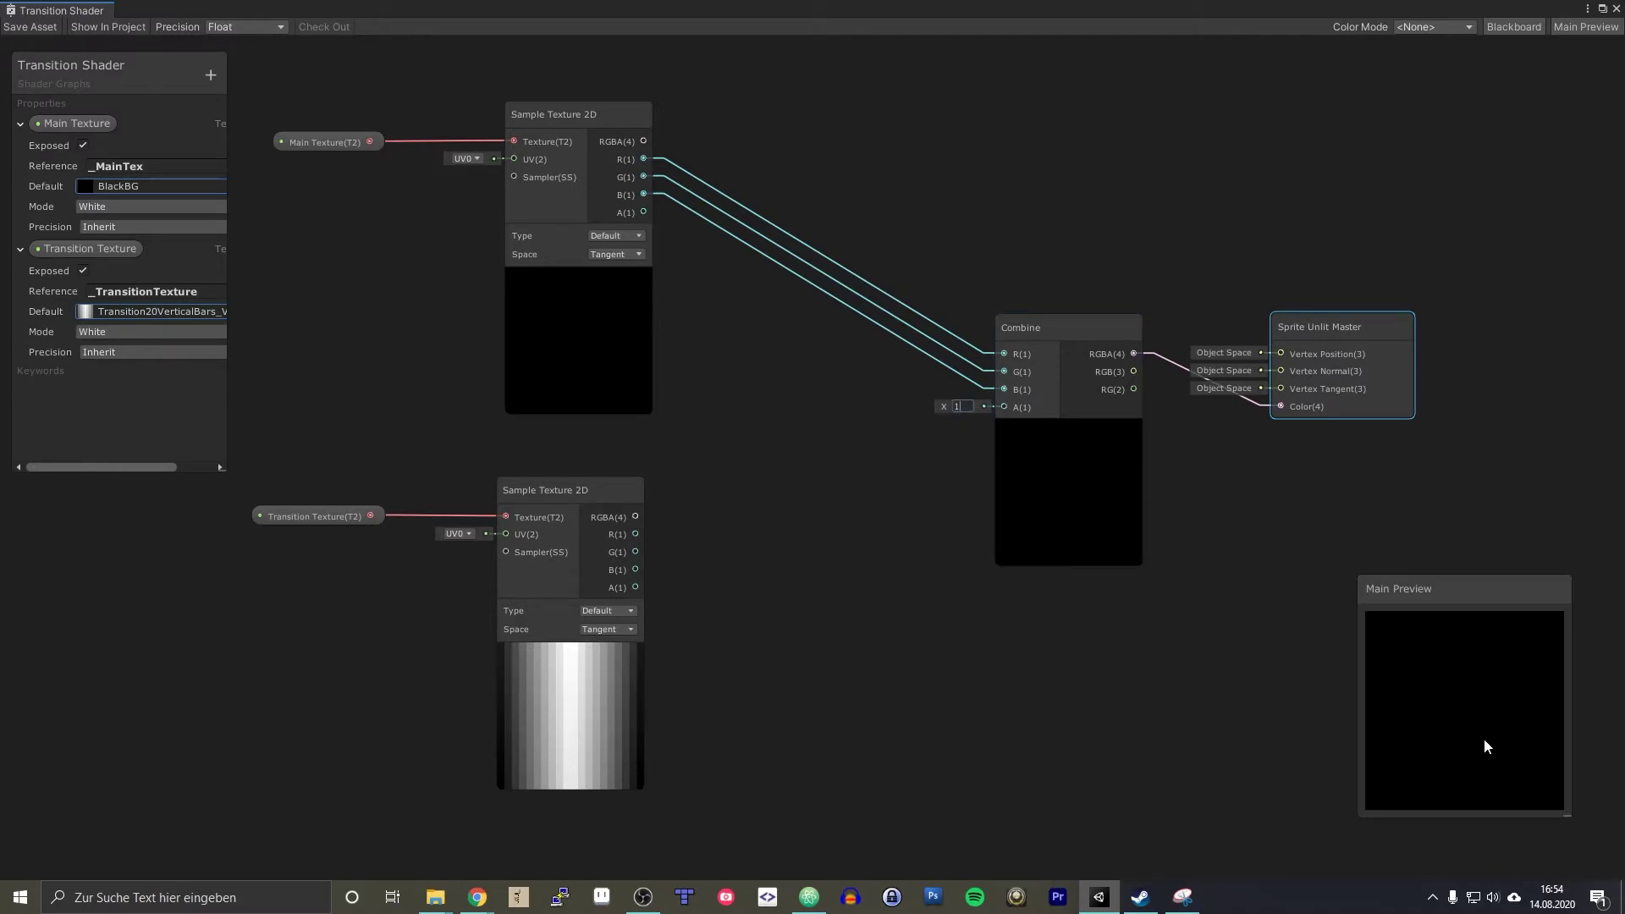
{"action": "key", "text": "BackSpace"}
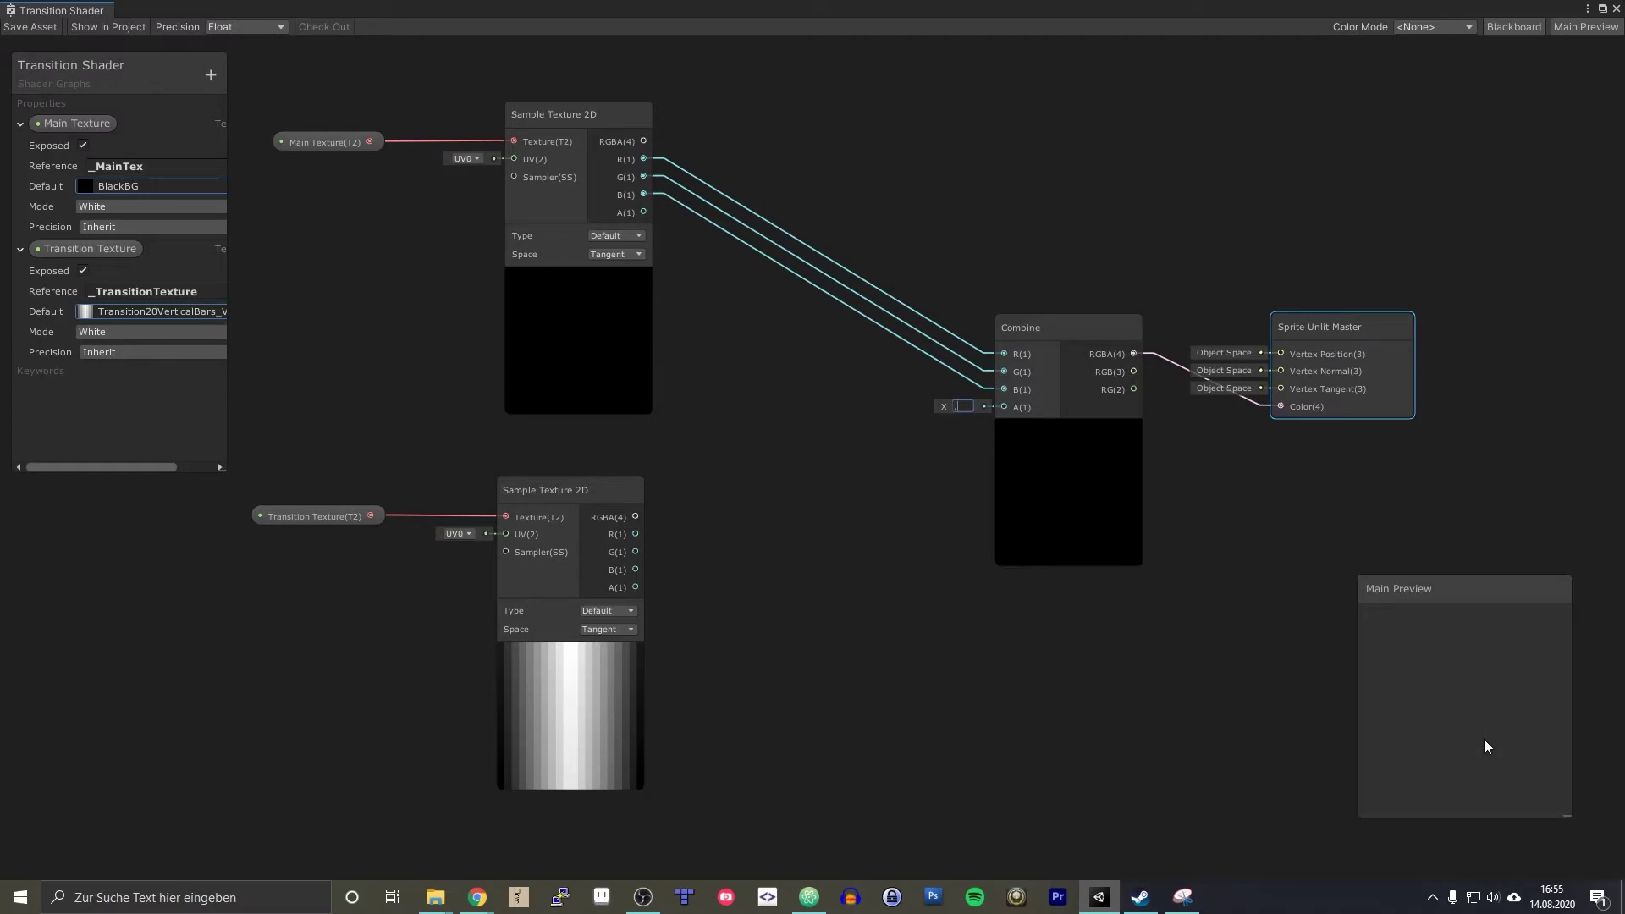
{"action": "type", "text": ".5"}
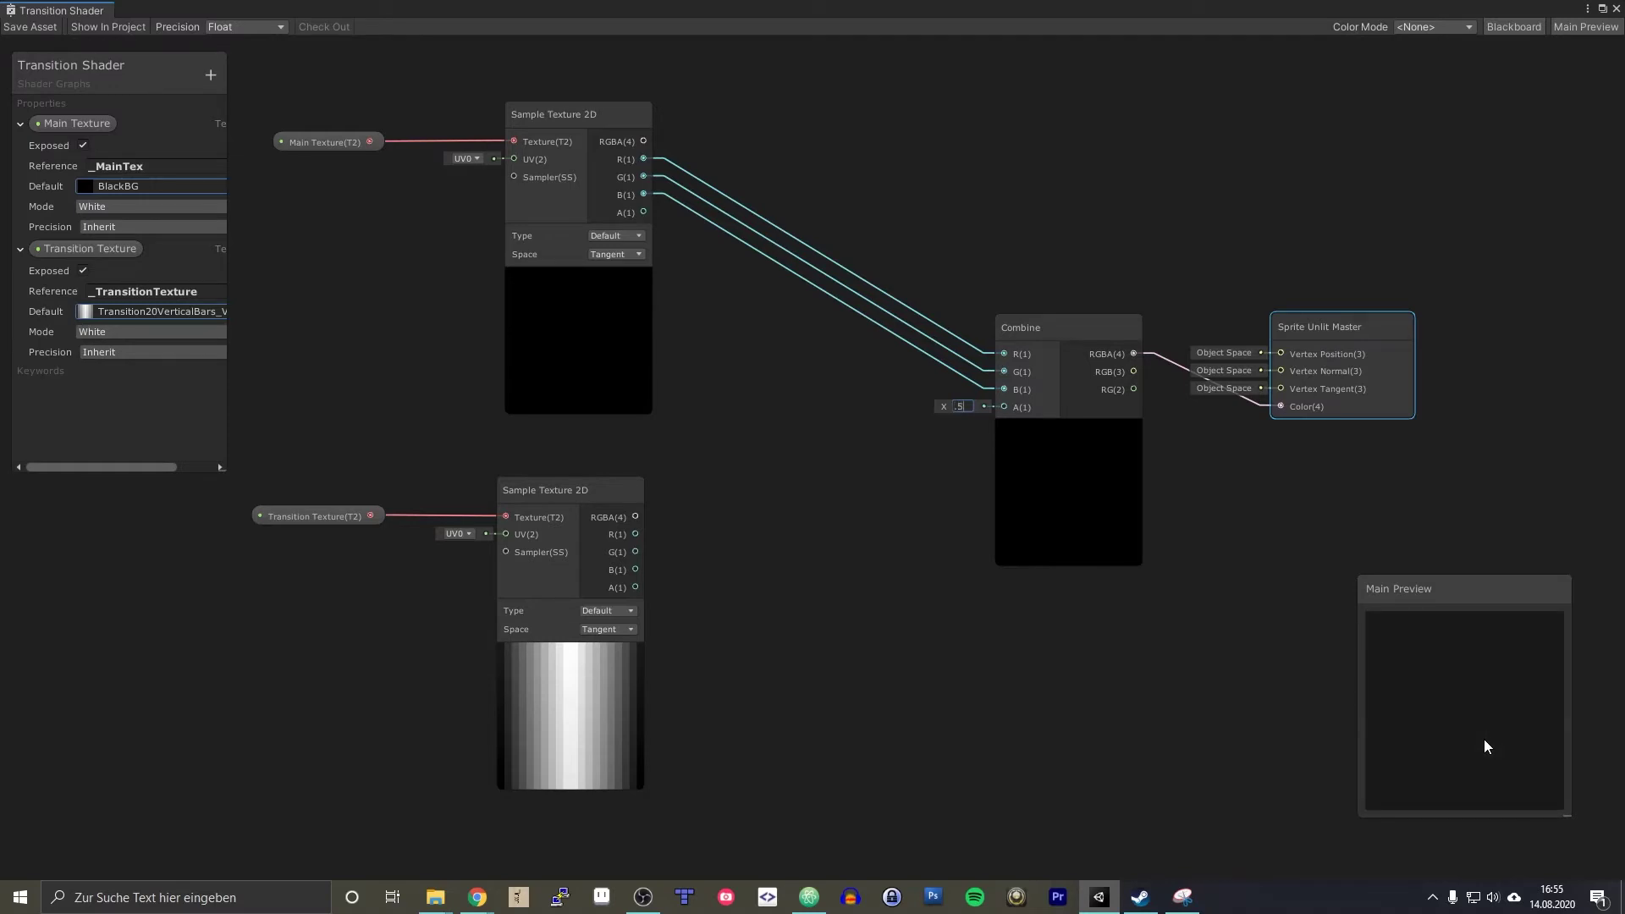
{"action": "key", "text": "BackSpace"}
{"action": "key", "text": "BackSpace"}
{"action": "type", "text": "0"}
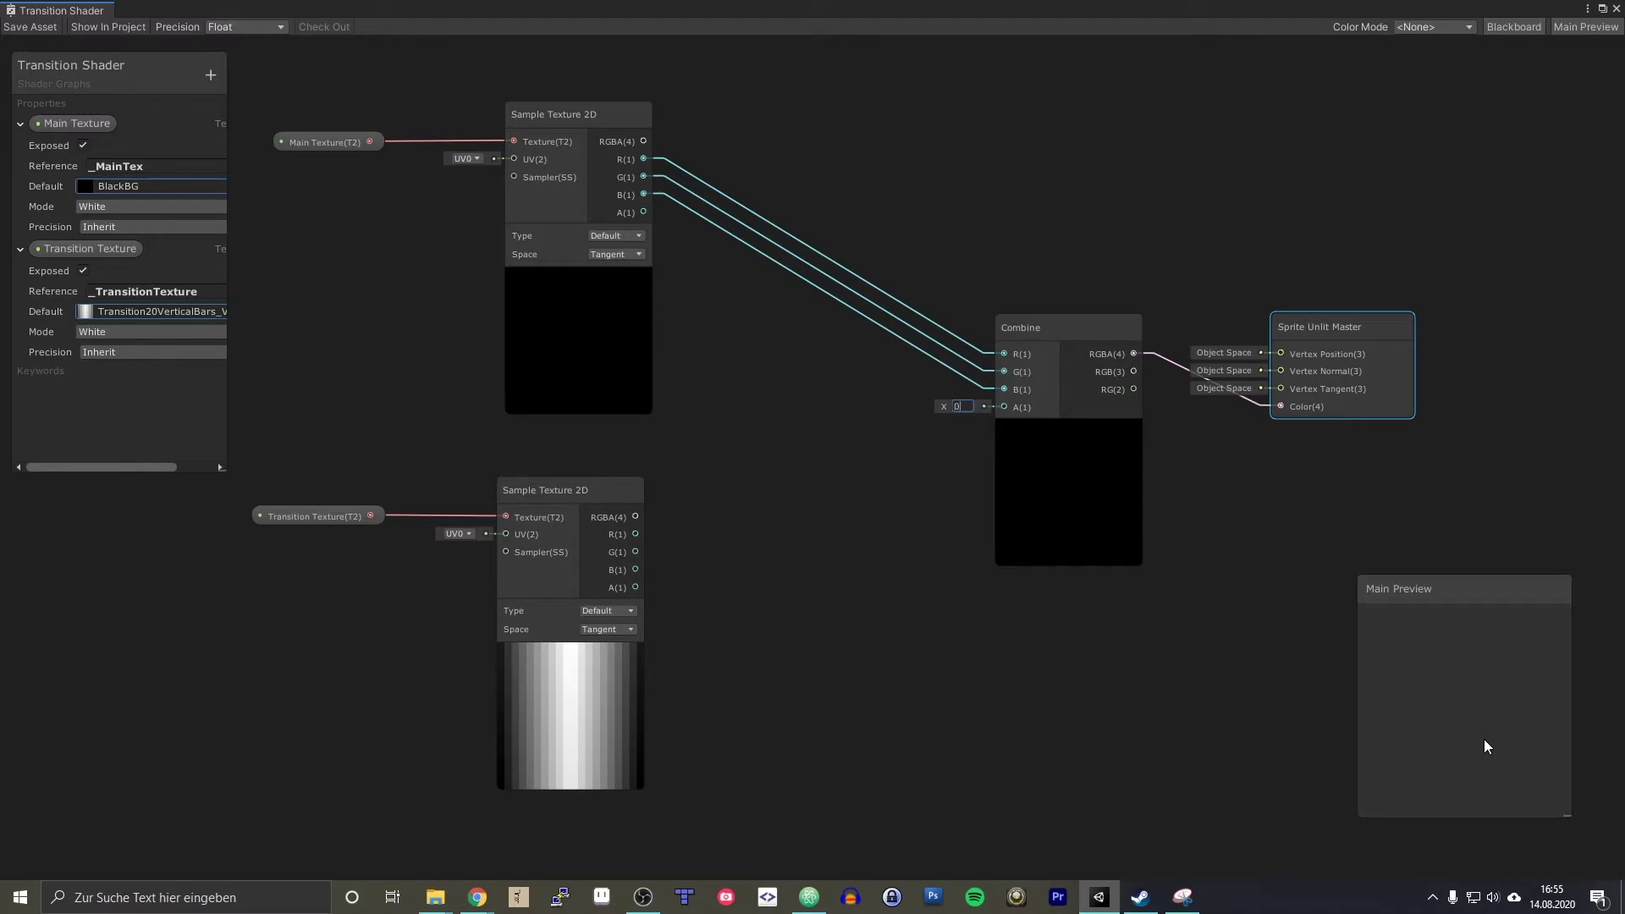
{"action": "left_click", "coordinate": [847, 549]}
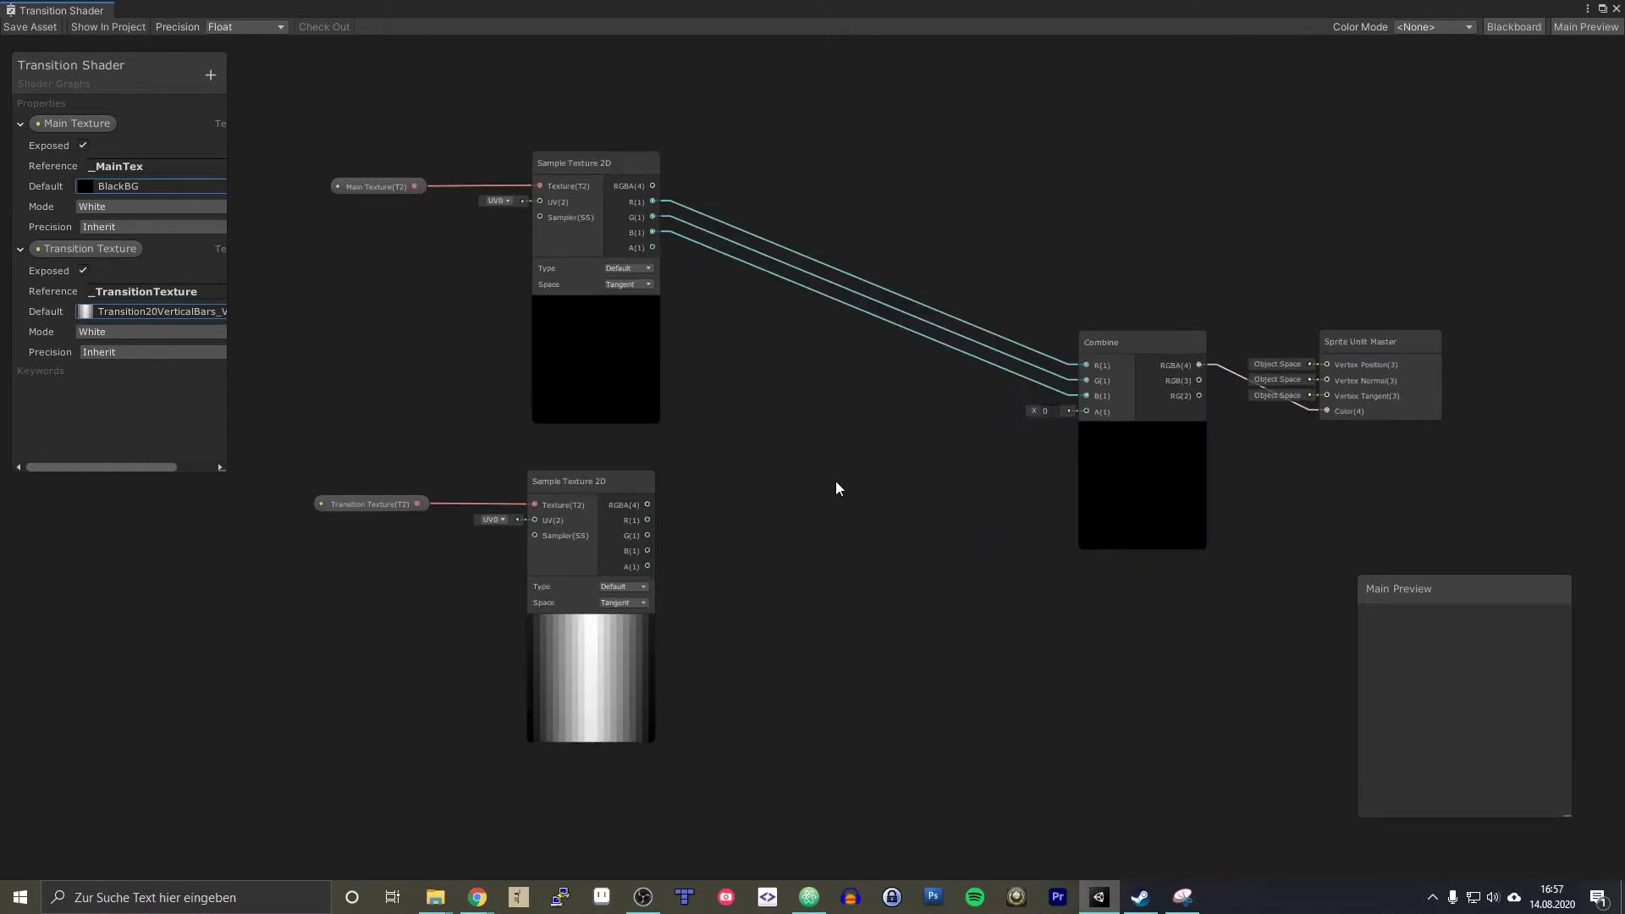
- Add a Branch node and place it between the lower Sample Texture 2D node and the Combine node
{"action": "right_click", "coordinate": [835, 481]}
{"action": "left_click", "coordinate": [851, 487]}
{"action": "type", "text": "B"}
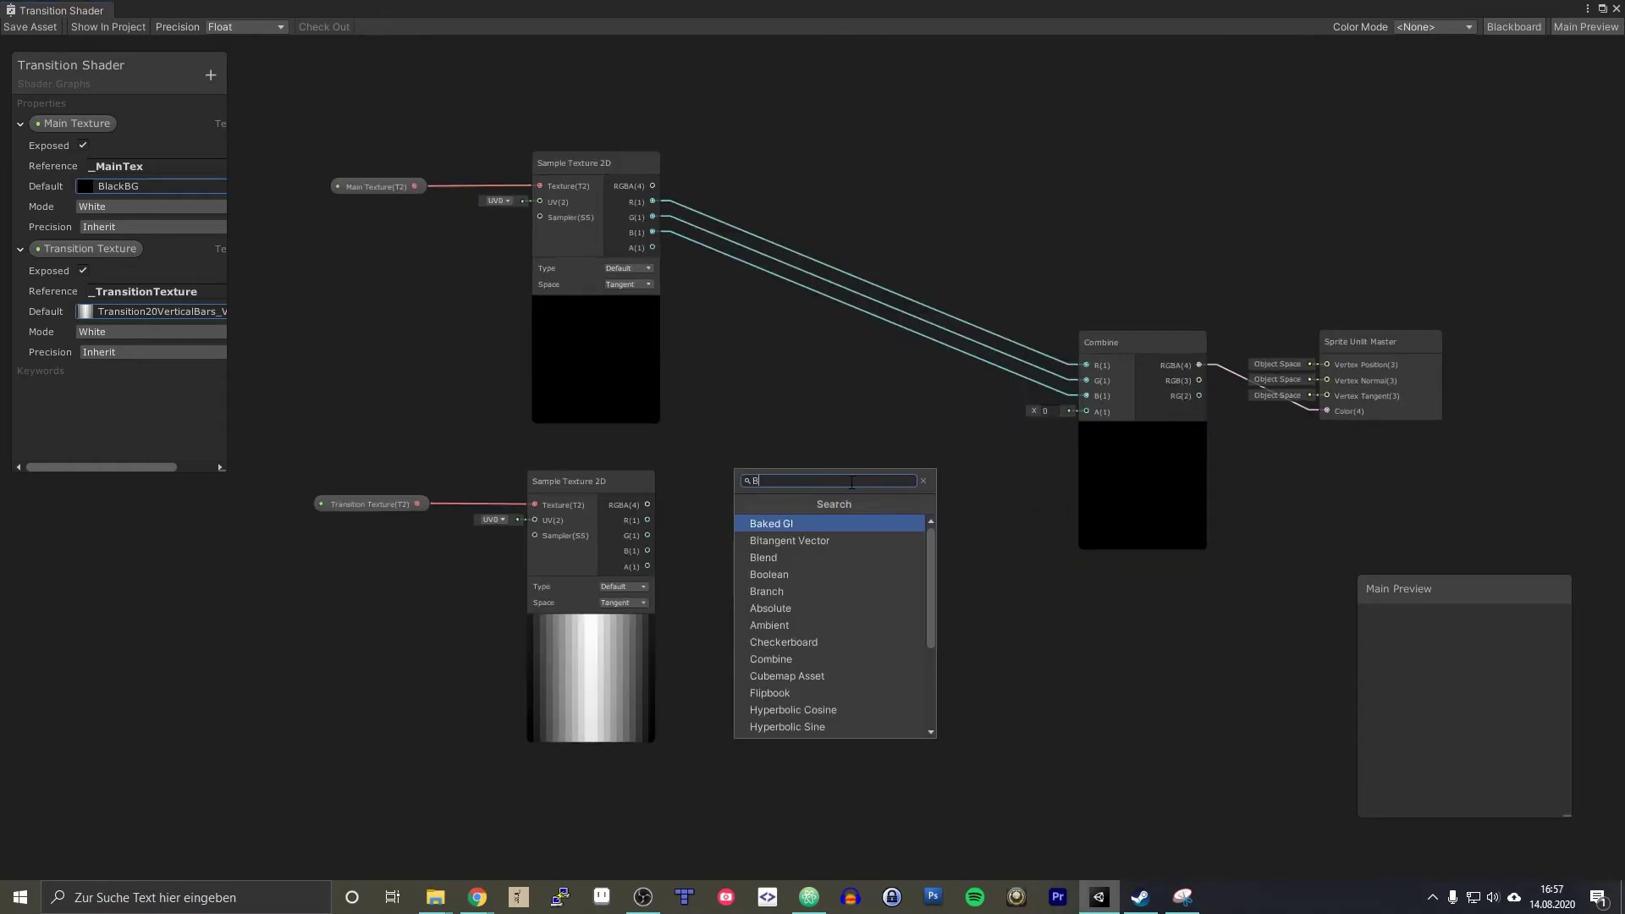
{"action": "type", "text": "ranch"}
{"action": "key", "text": "Return"}
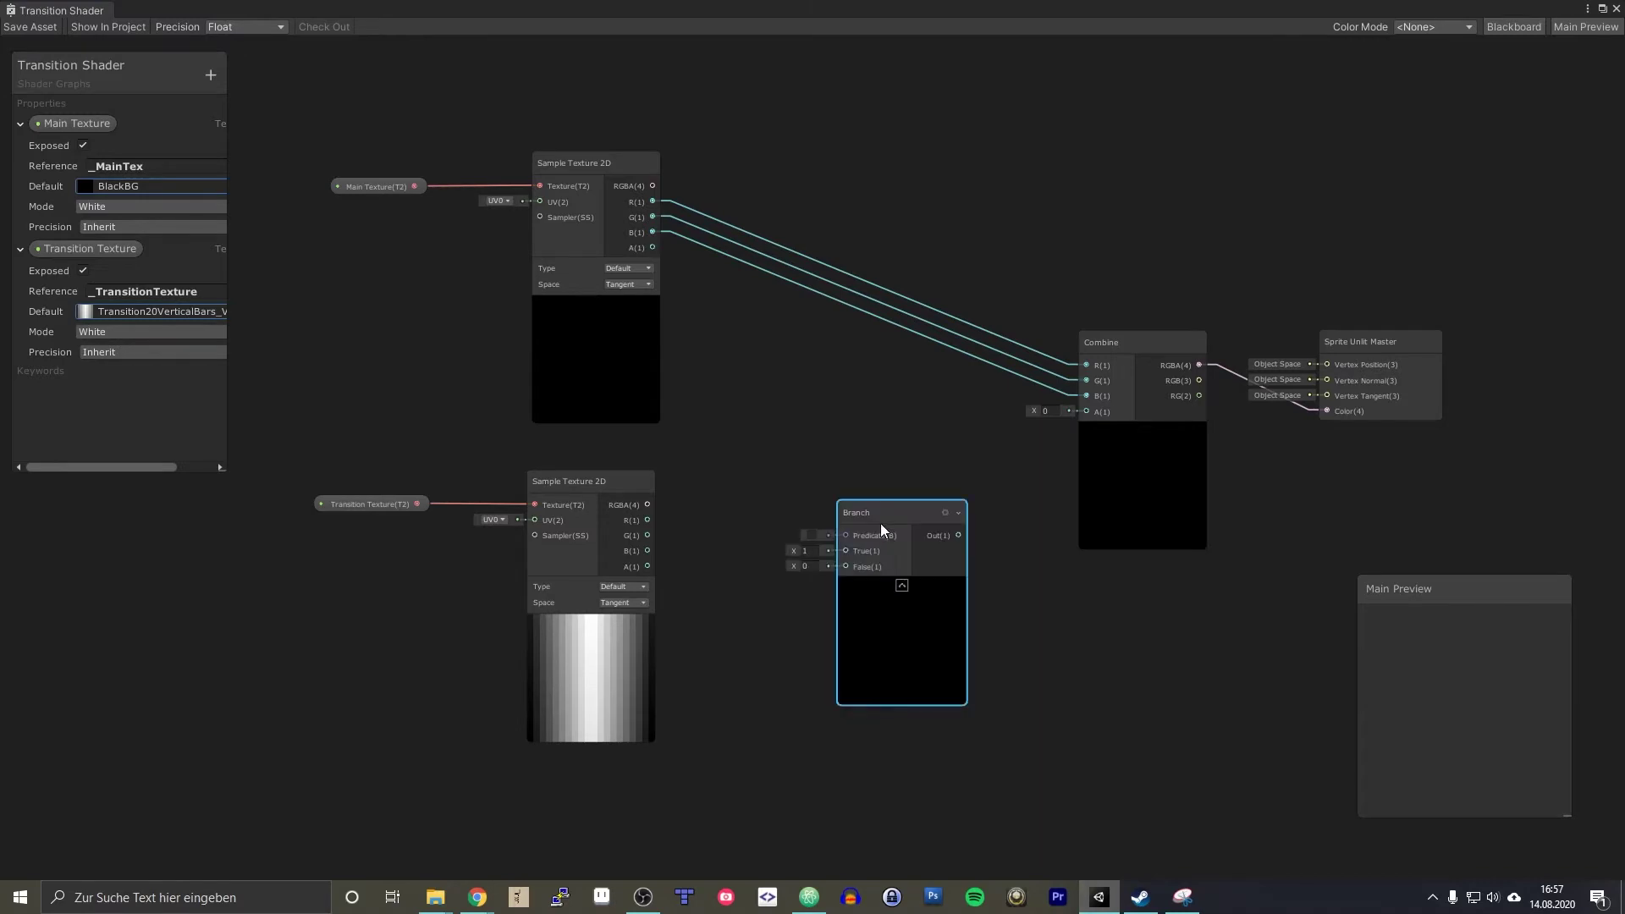
{"action": "left_click_drag", "start_coordinate": [891, 523], "coordinate": [948, 470]}
{"action": "left_click", "coordinate": [695, 474]}
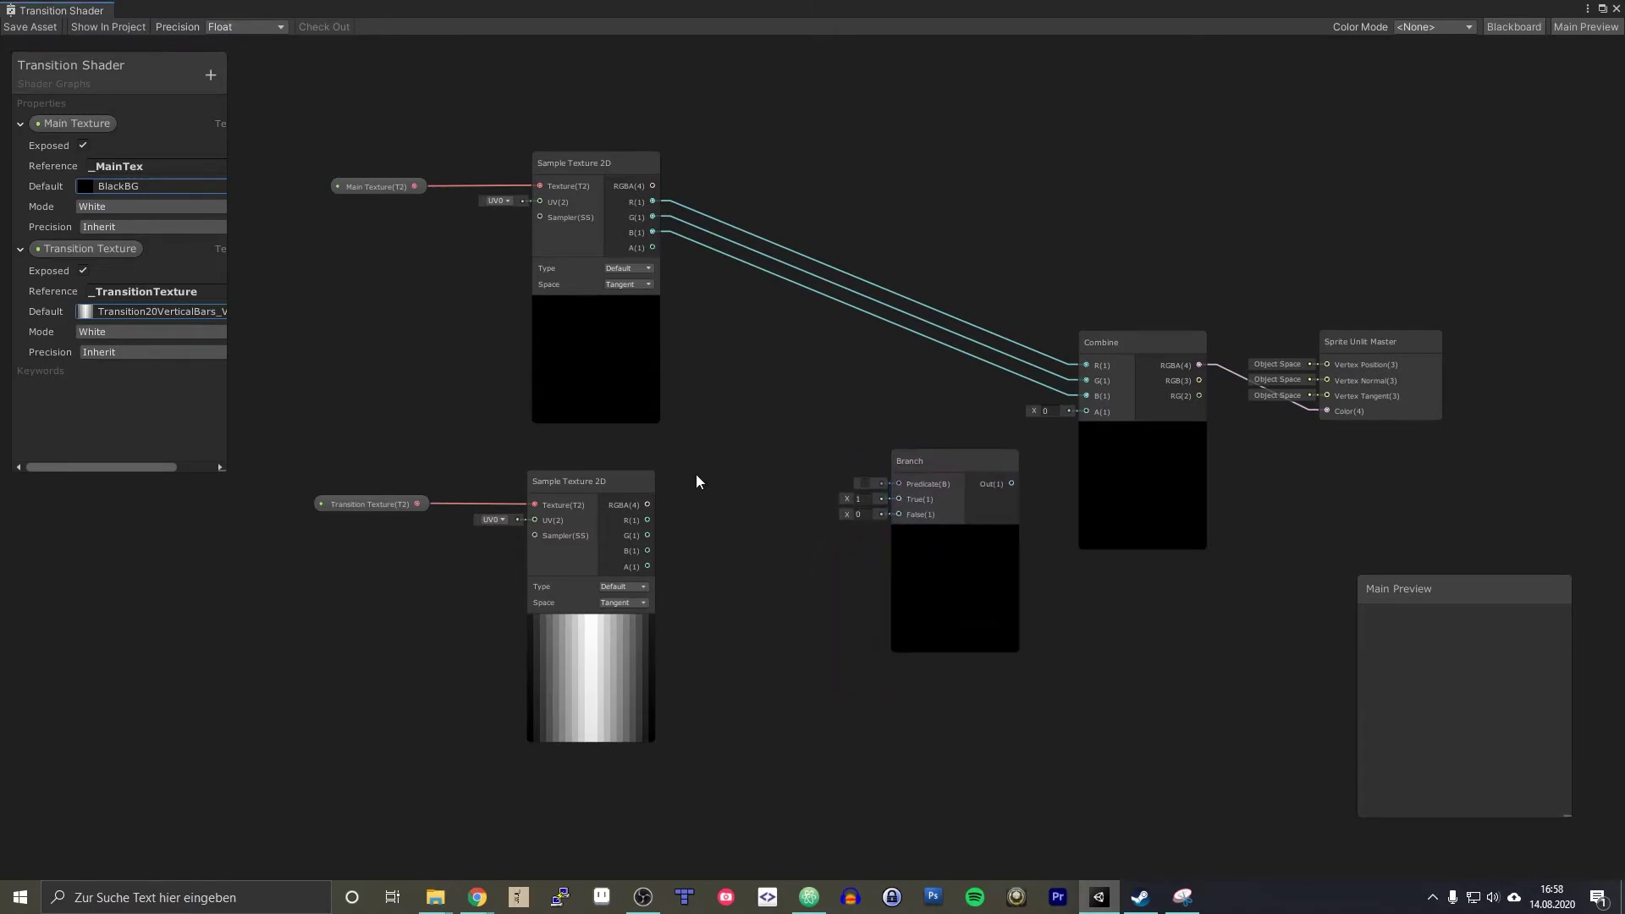
- Add a Comparison node between the lower Sample Texture 2D node and the Branch node
{"action": "right_click", "coordinate": [700, 474]}
{"action": "left_click", "coordinate": [741, 487]}
{"action": "type", "text": "com"}
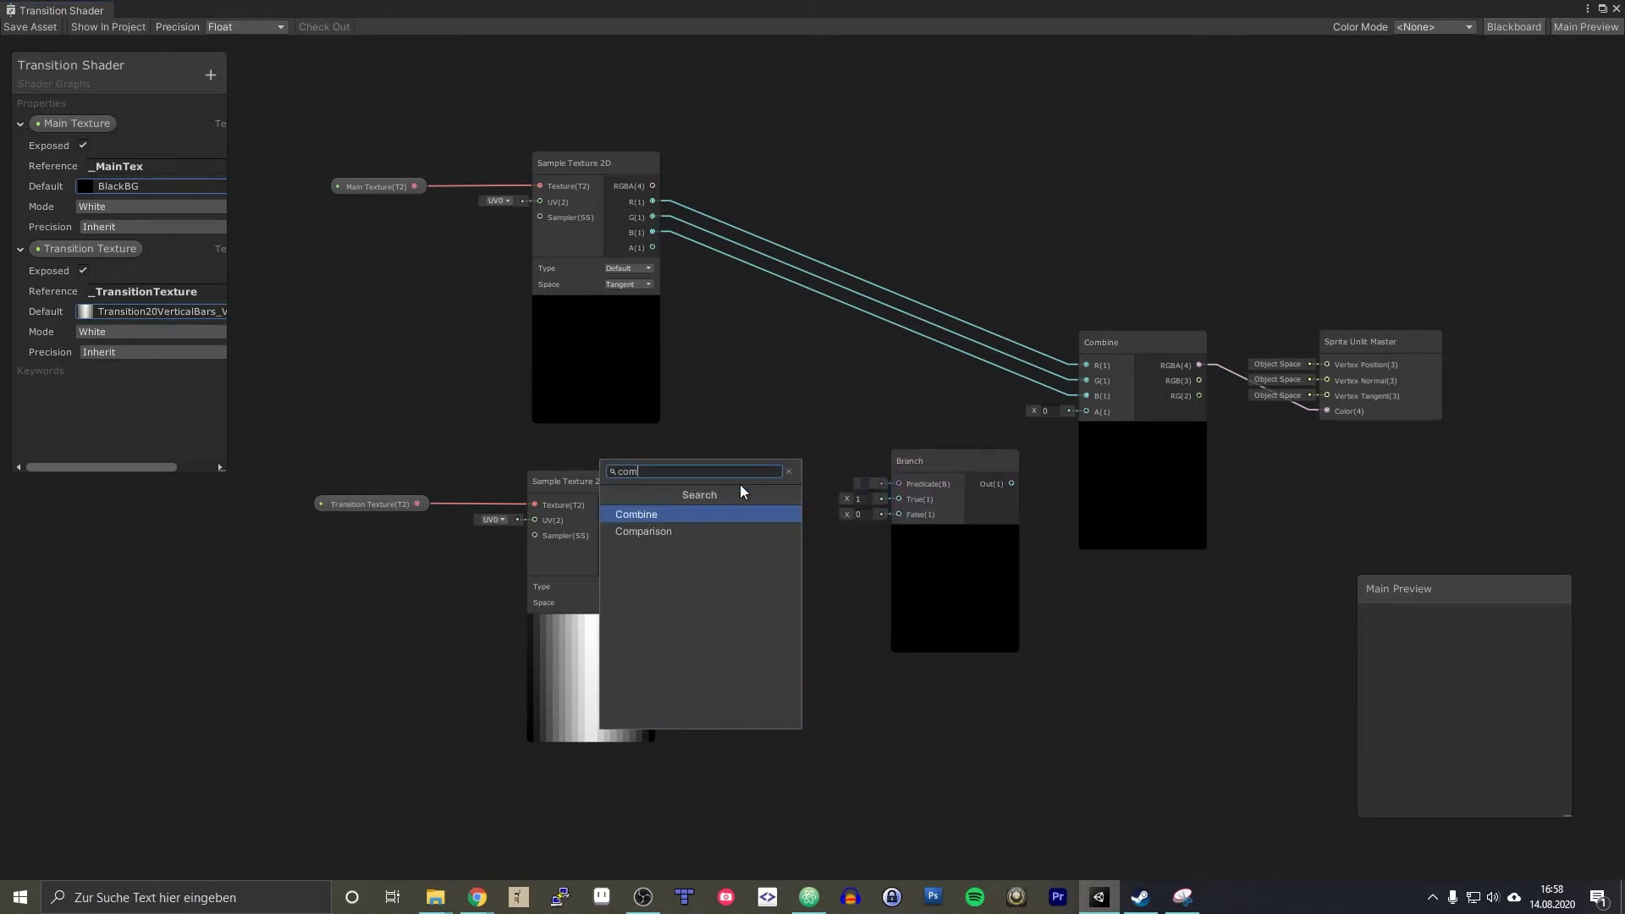
{"action": "type", "text": "p"}
{"action": "key", "text": "Return"}
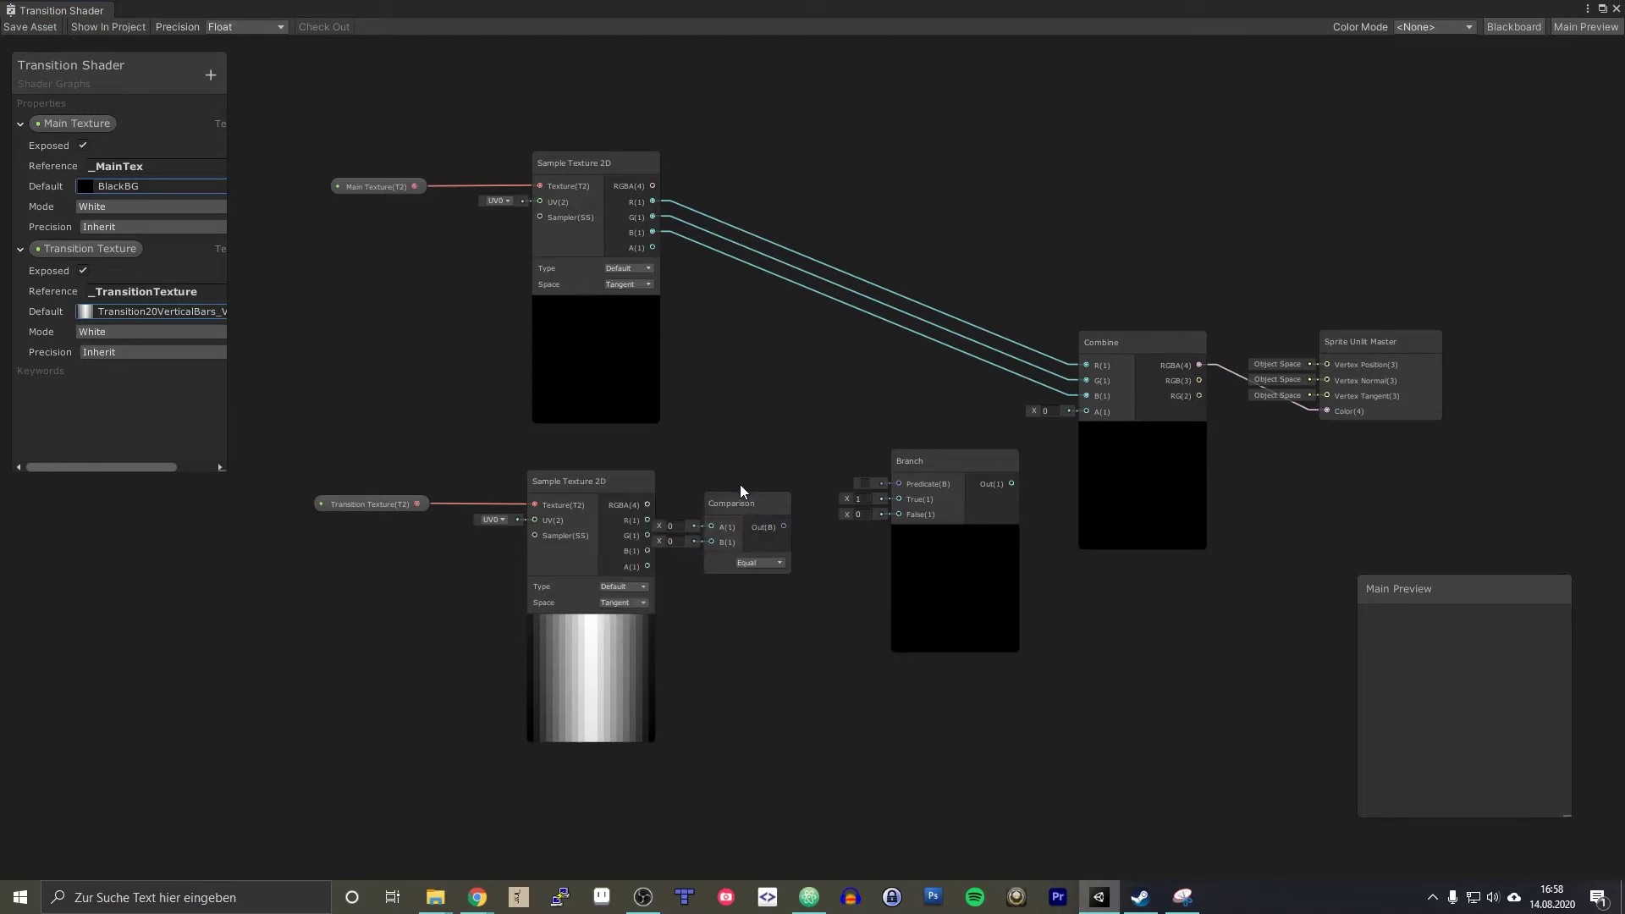
- Space out the transition texture sample and Comparison nodes, and connect the lower Sample Texture 2D's R output to the Comparison's A input
{"action": "left_click_drag", "start_coordinate": [314, 421], "coordinate": [647, 801]}
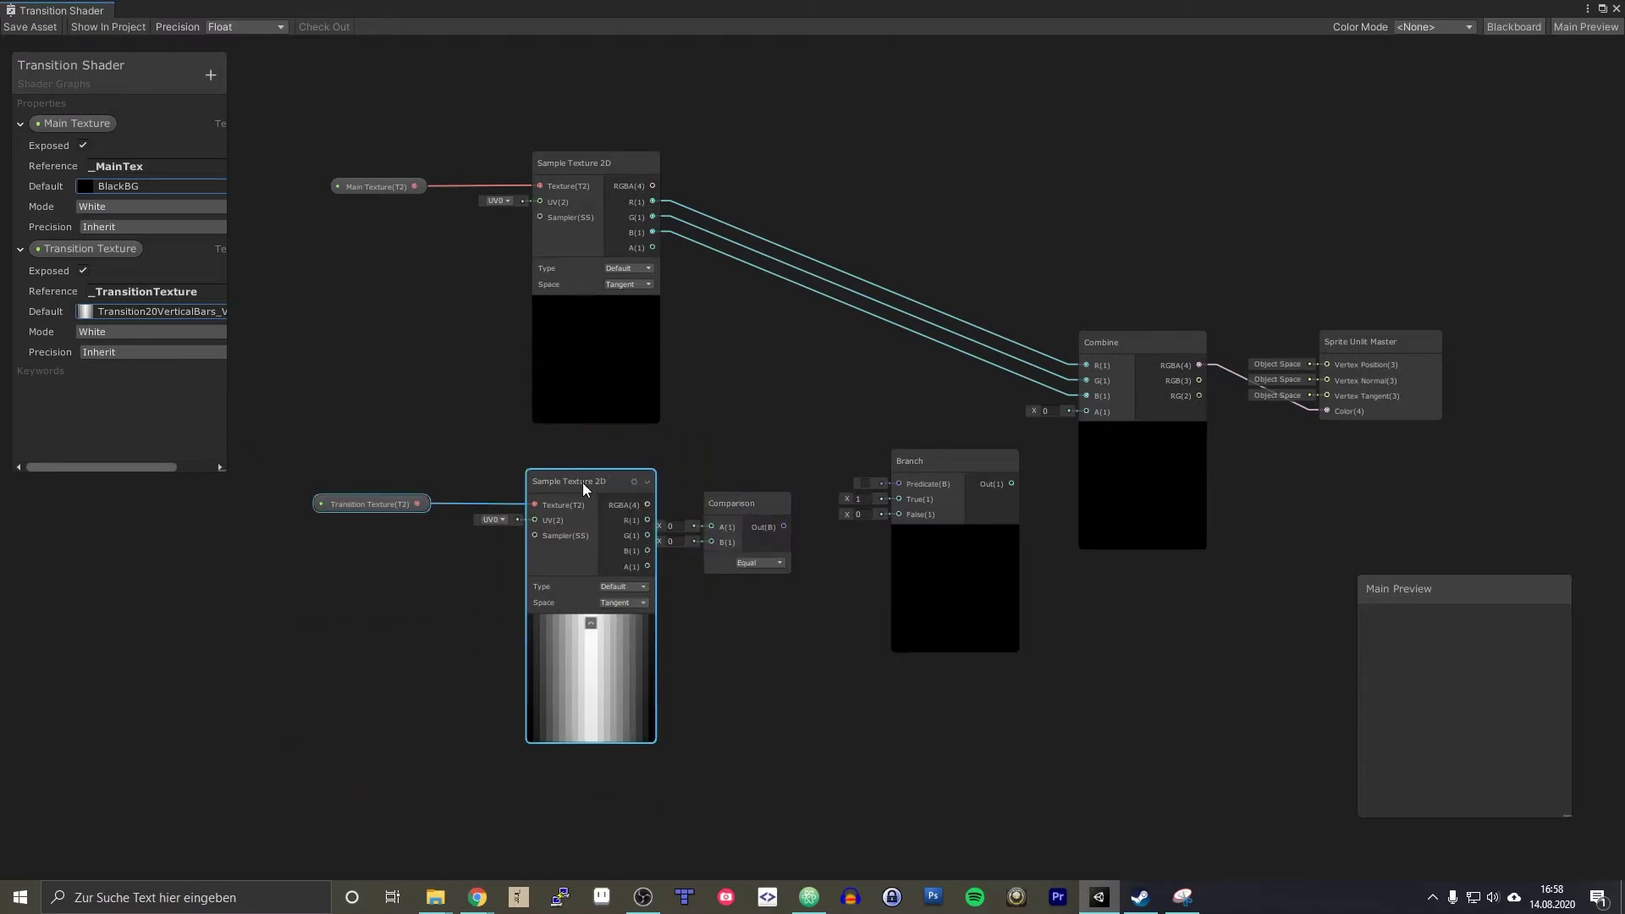
{"action": "left_click_drag", "start_coordinate": [616, 485], "coordinate": [796, 611]}
{"action": "left_click_drag", "start_coordinate": [756, 506], "coordinate": [751, 471]}
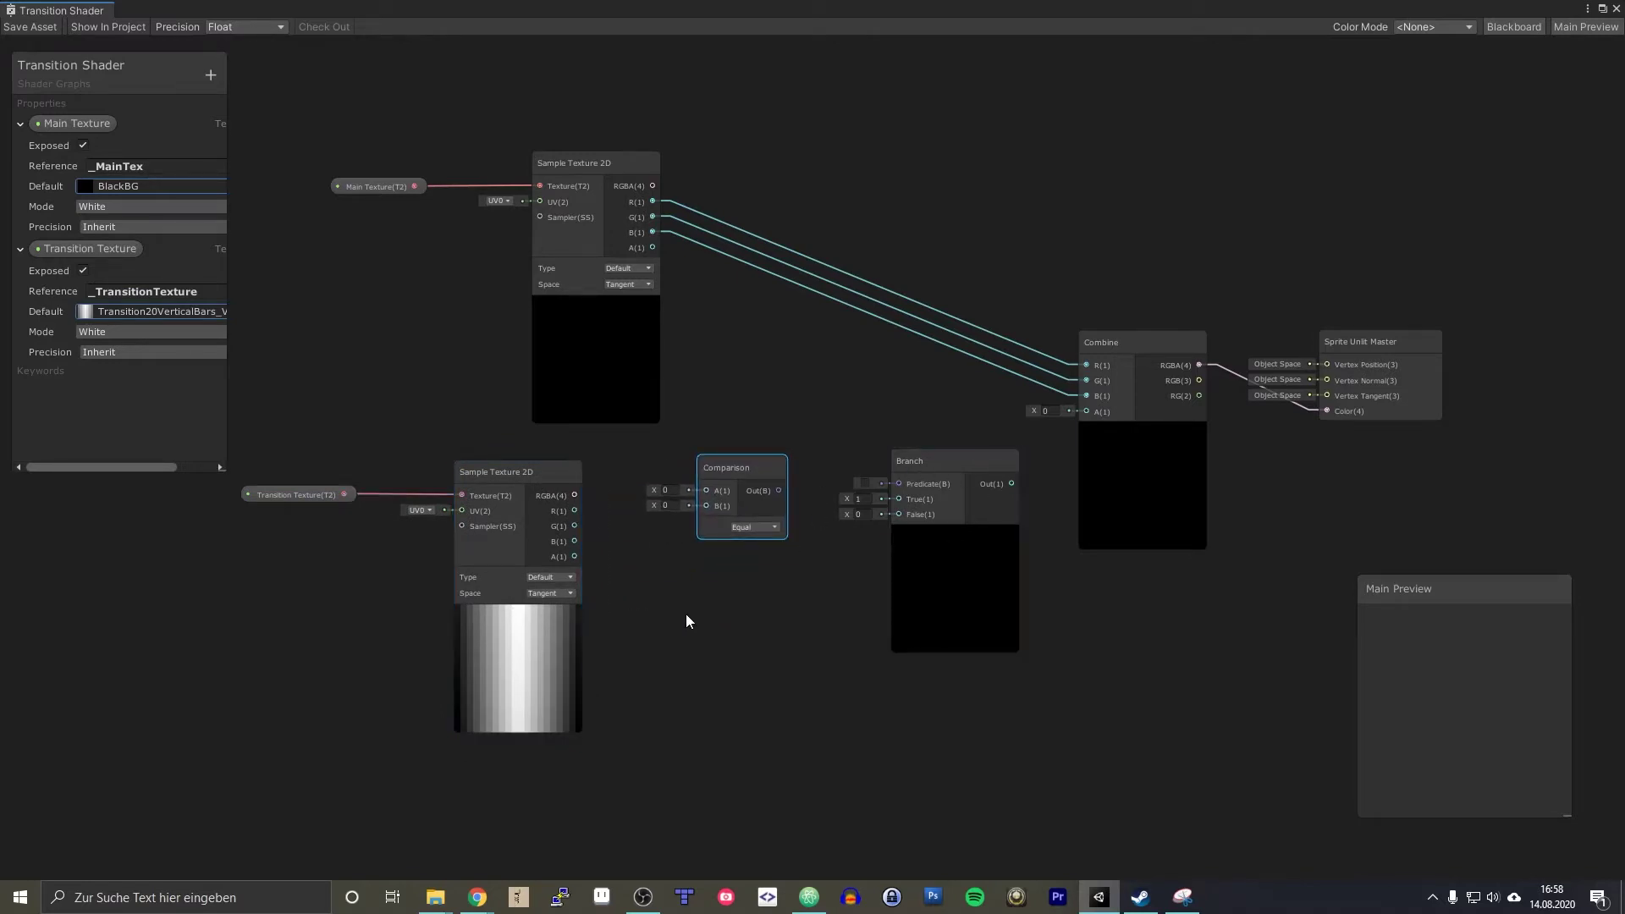
{"action": "key", "text": "ctrl+z"}
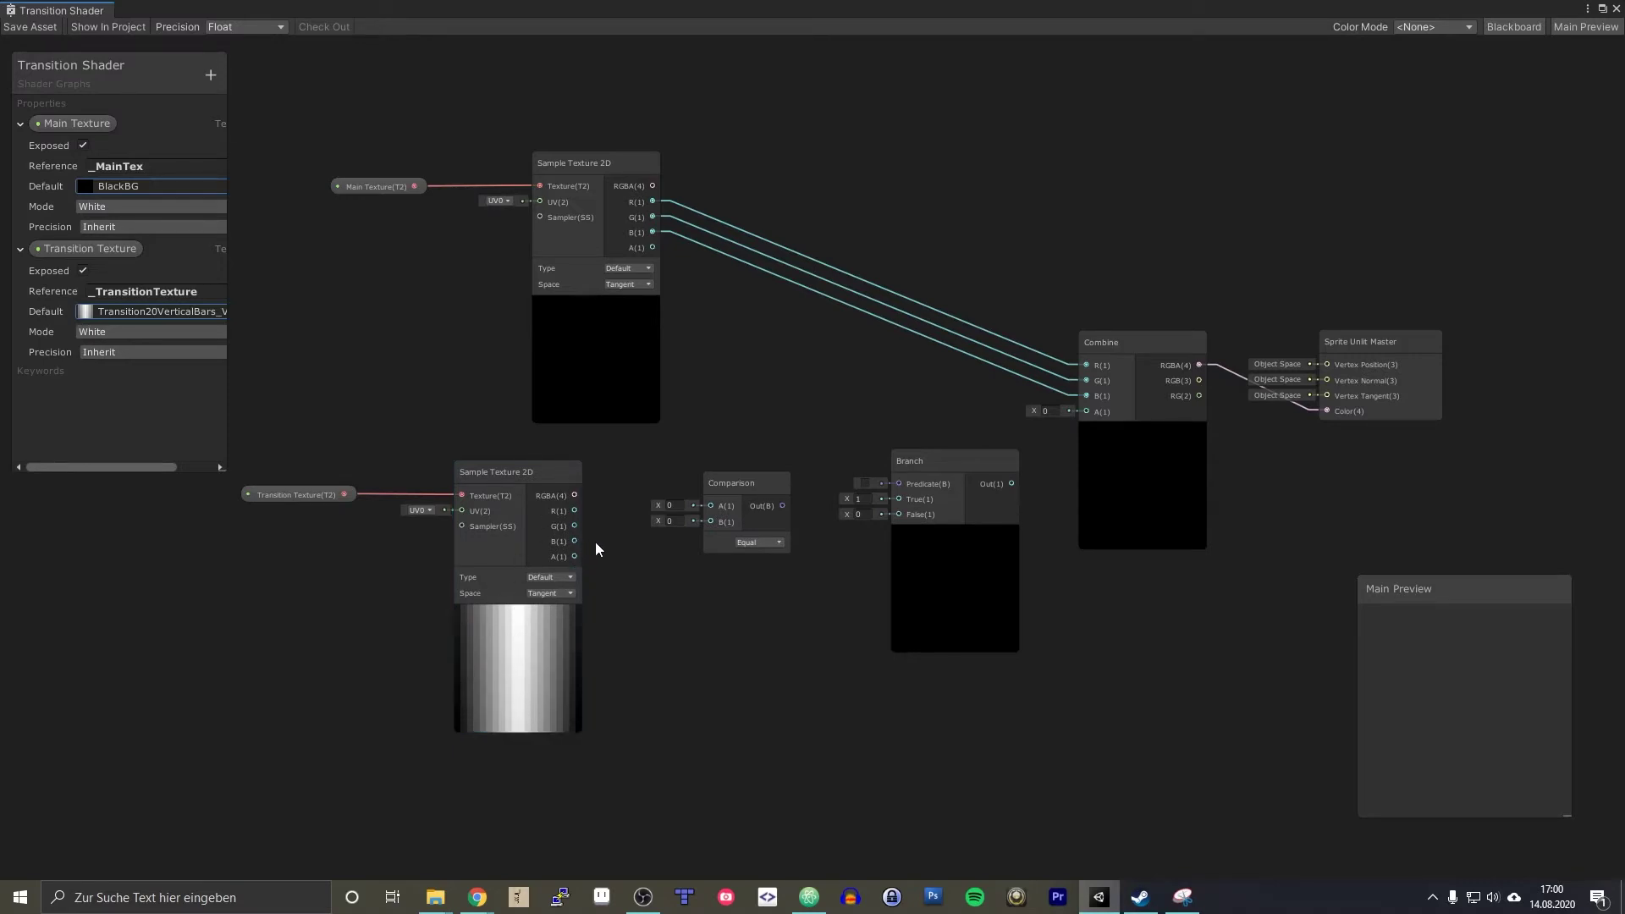
{"action": "left_click", "coordinate": [673, 521]}
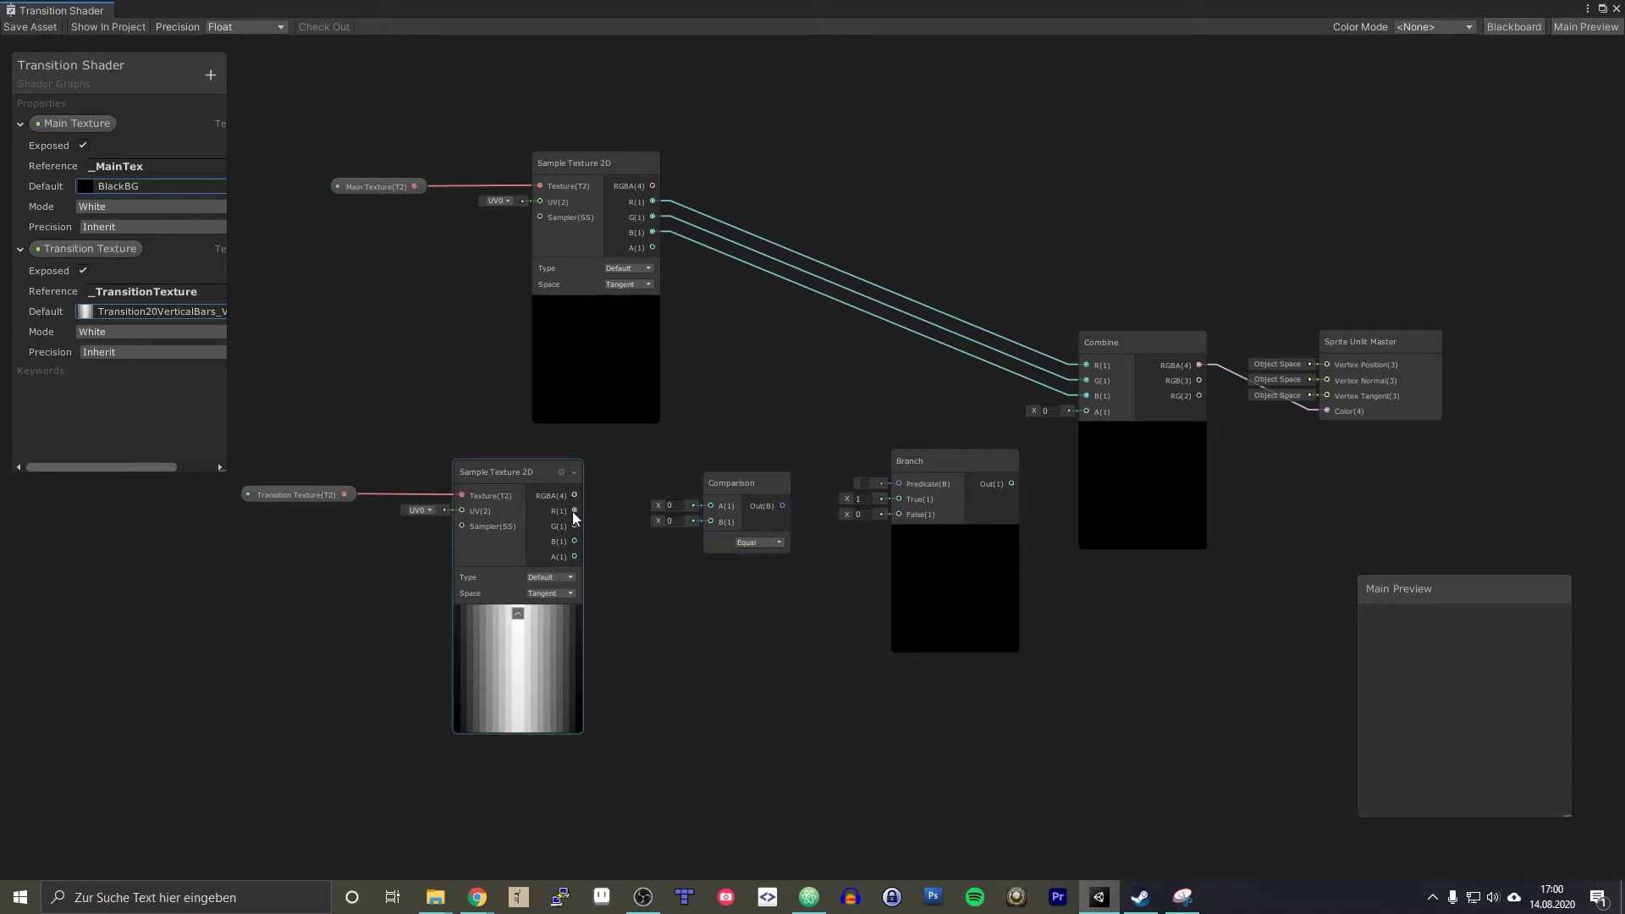
{"action": "left_click_drag", "start_coordinate": [573, 511], "coordinate": [711, 505]}
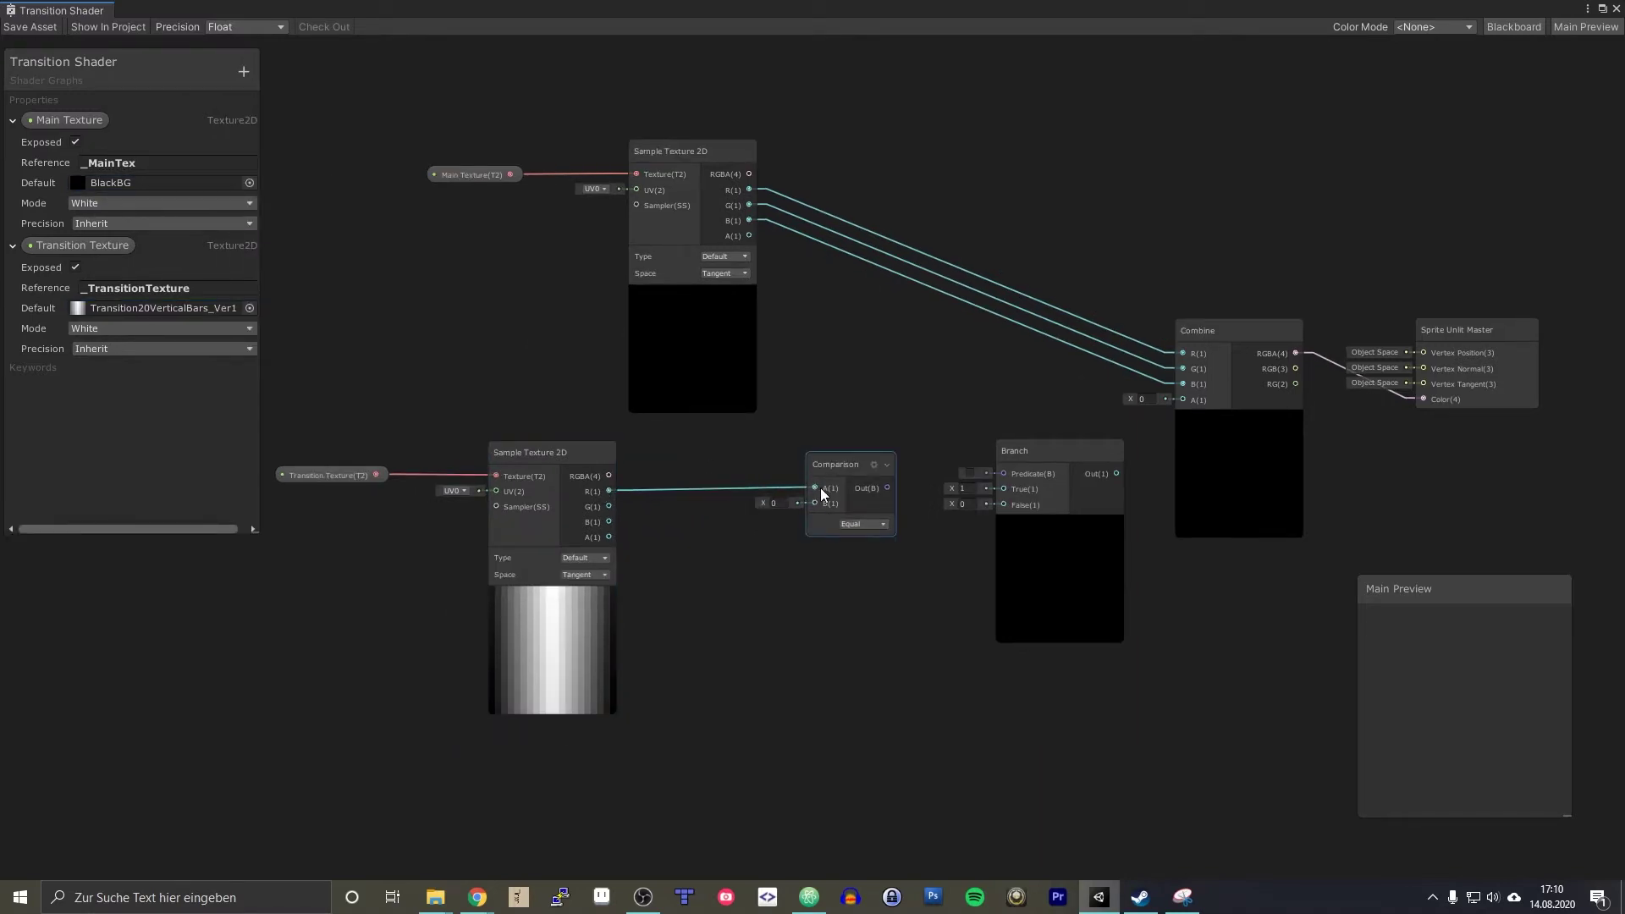
- Add a Vector1 property to the shader and set both its name and its reference to _CutOff
{"action": "left_click", "coordinate": [243, 73]}
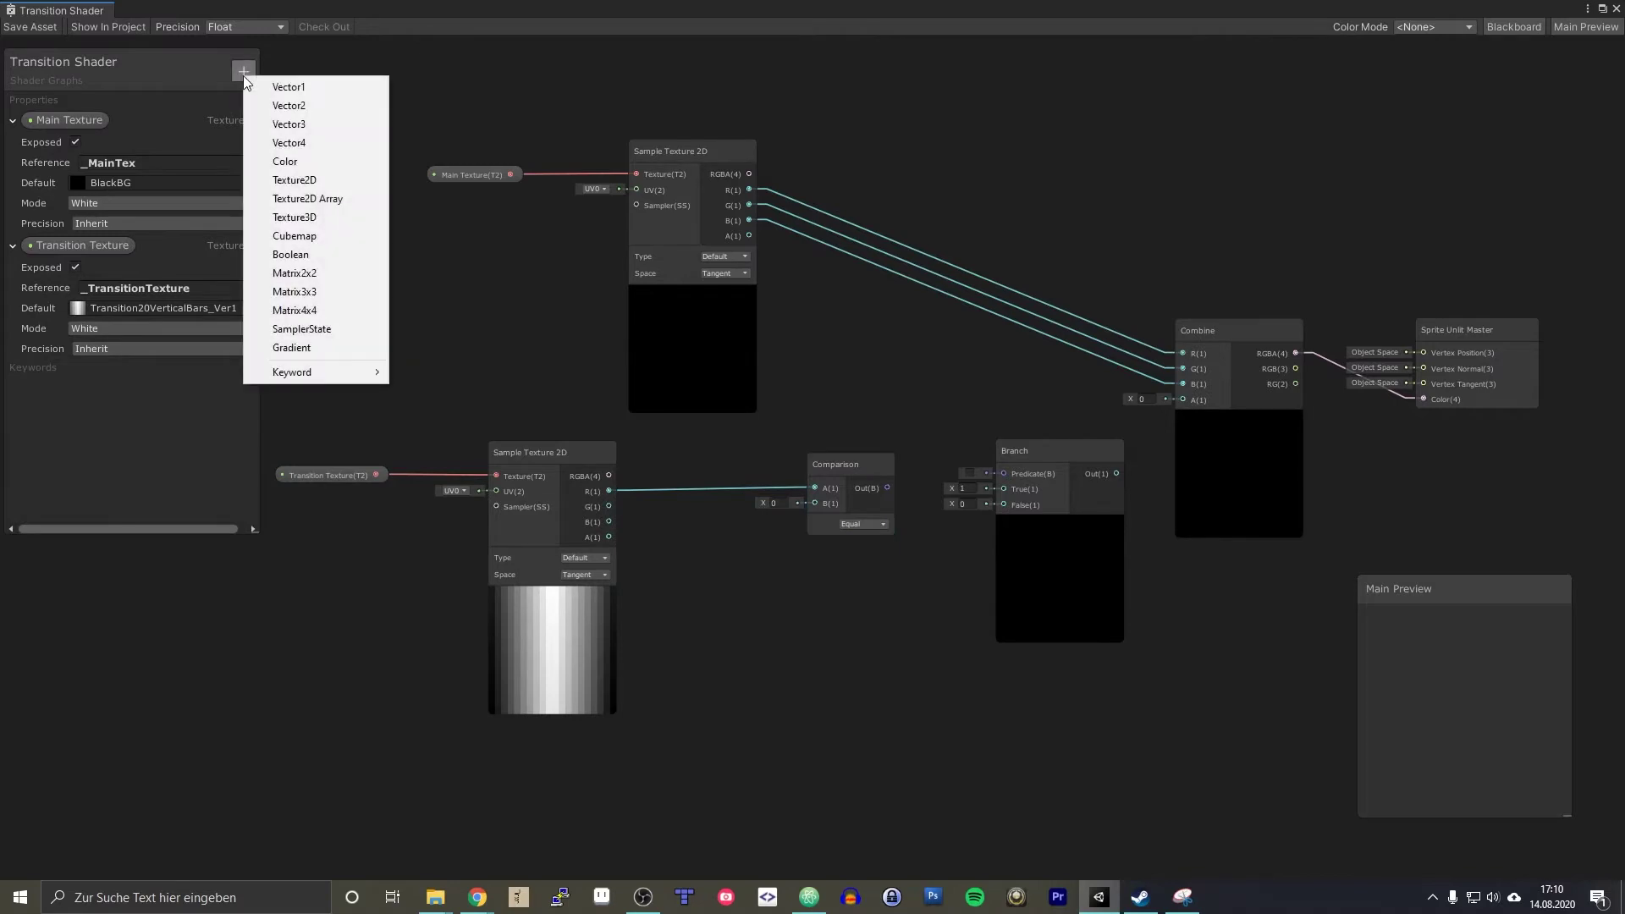
{"action": "left_click", "coordinate": [323, 88]}
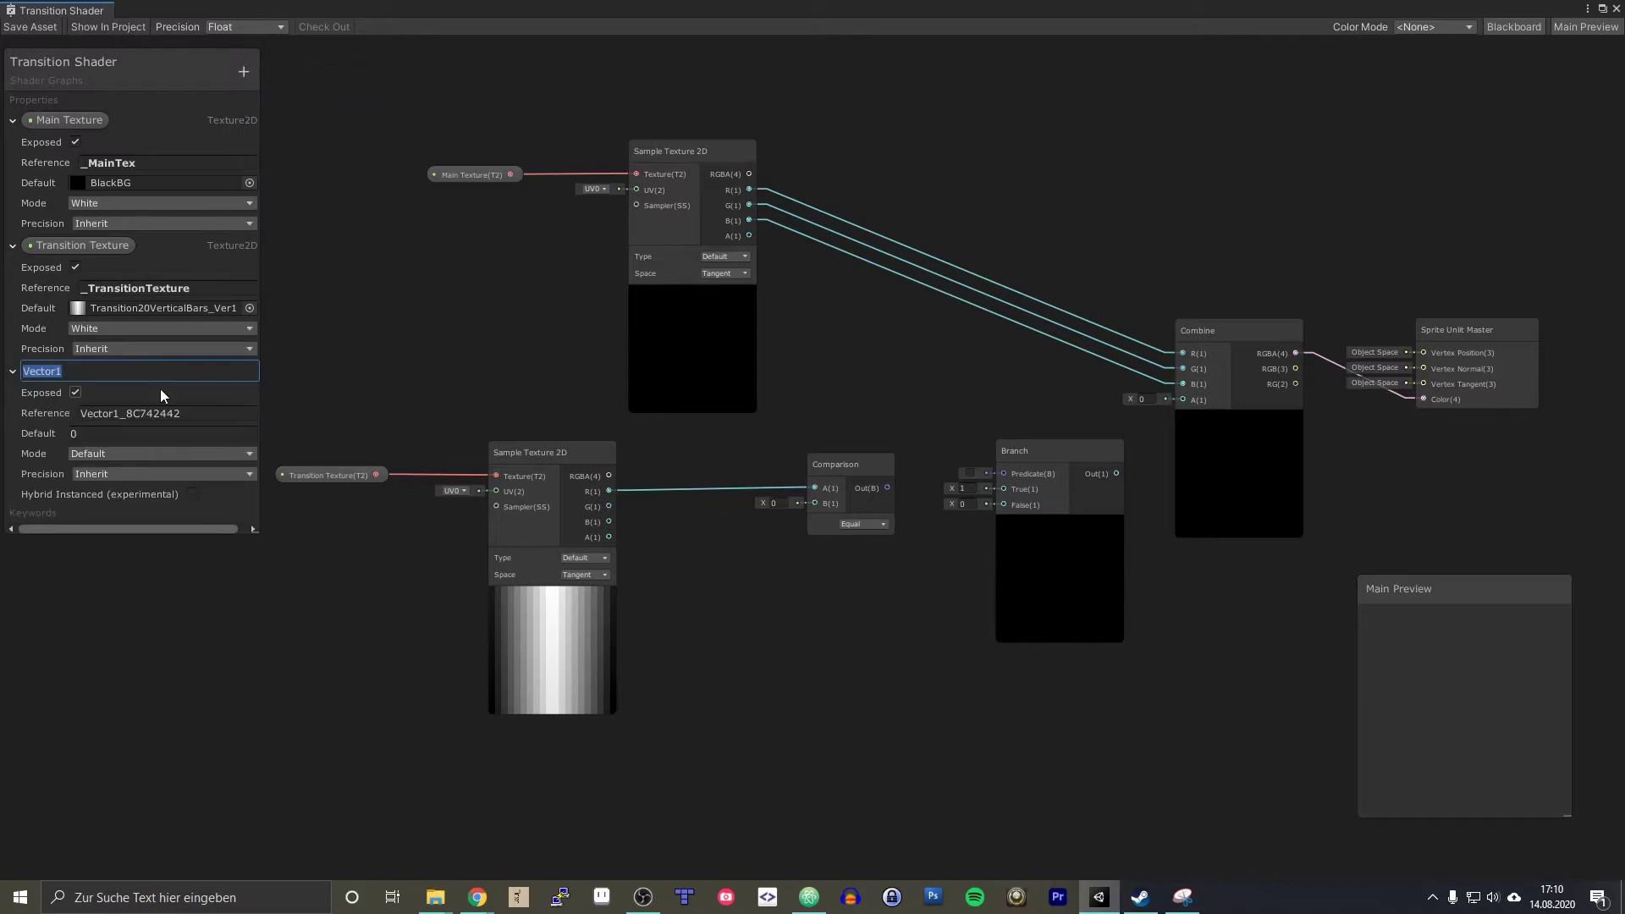
{"action": "type", "text": "_CutOff"}
{"action": "left_click", "coordinate": [156, 412]}
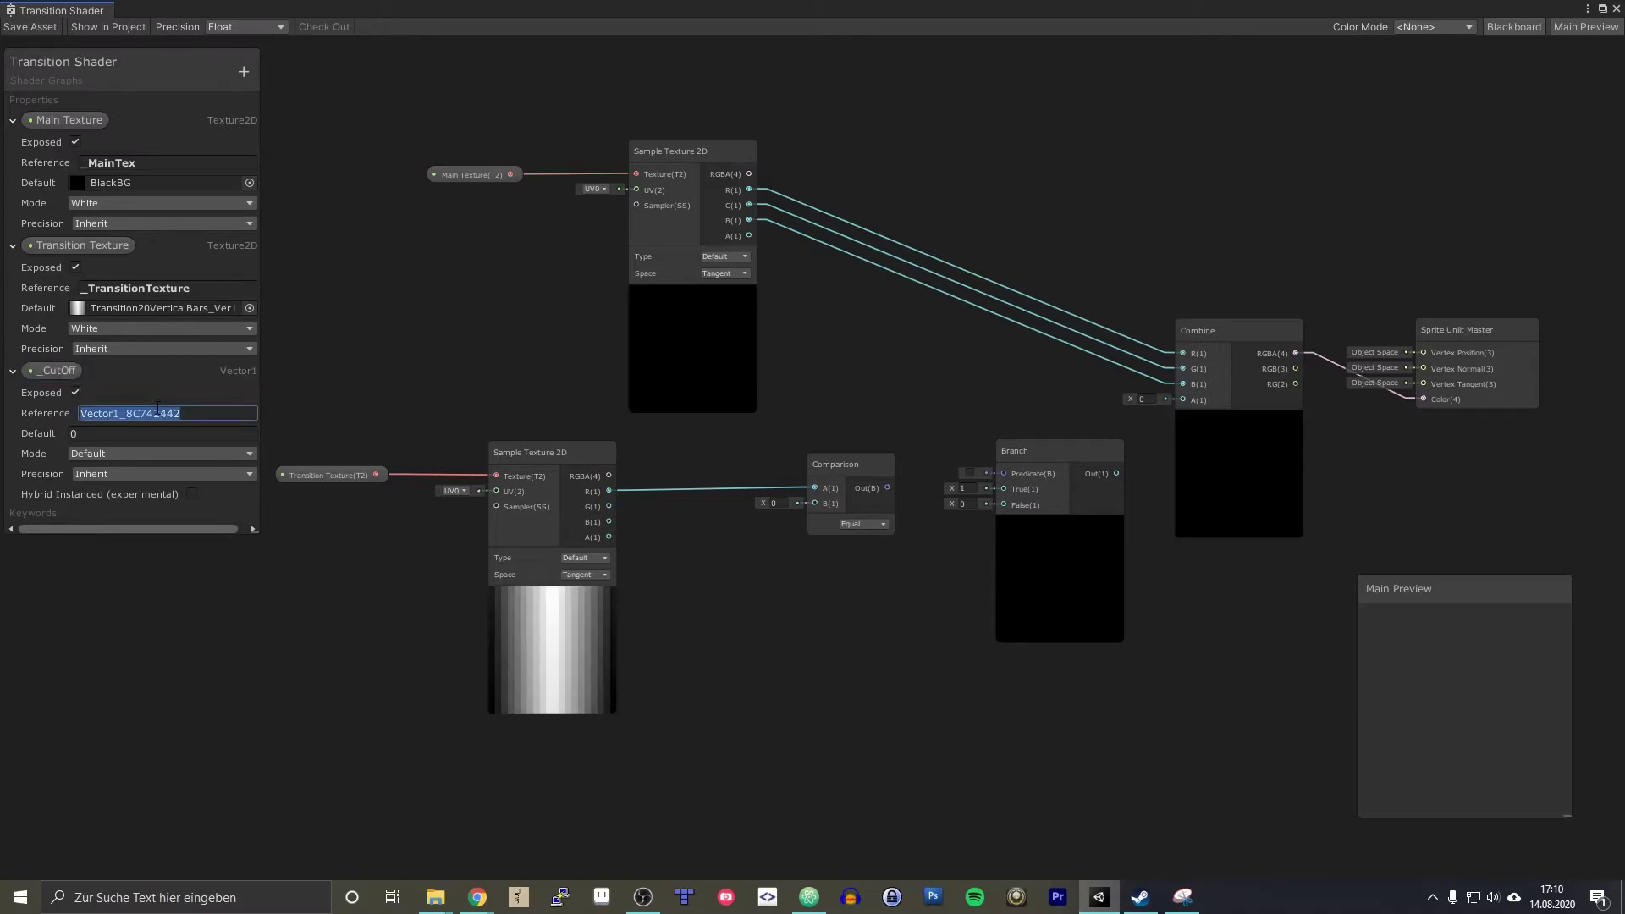
{"action": "type", "text": "_CutOff"}
{"action": "key", "text": "Return"}
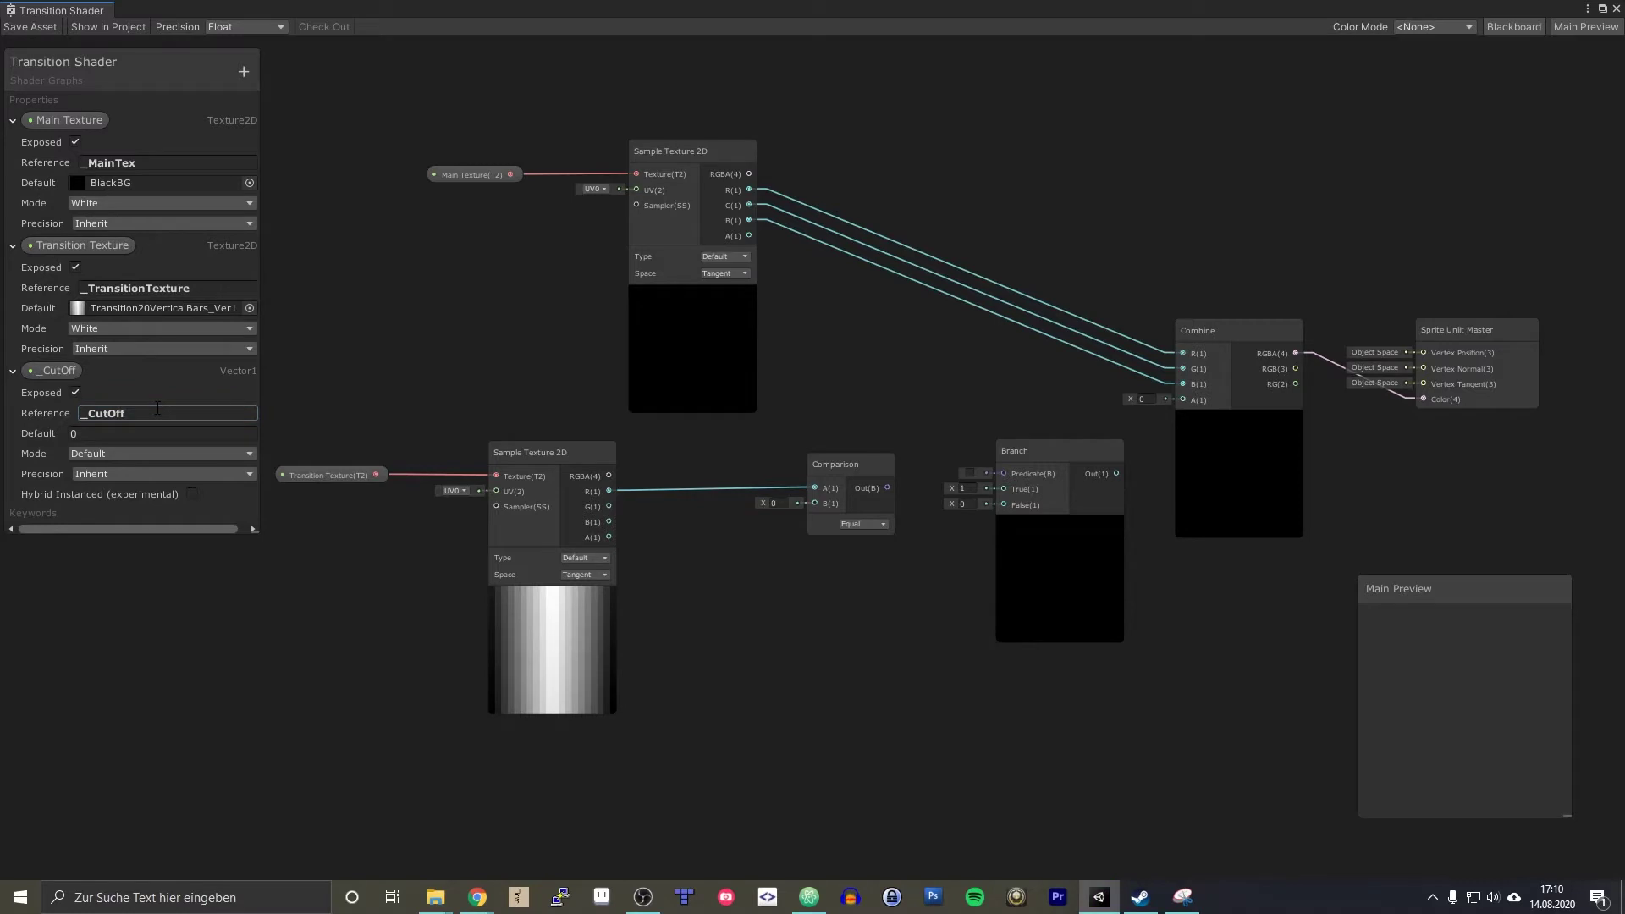
- Set the _CutOff property's mode to Slider with a range from 0 to 1
{"action": "left_click", "coordinate": [146, 457]}
{"action": "left_click", "coordinate": [129, 499]}
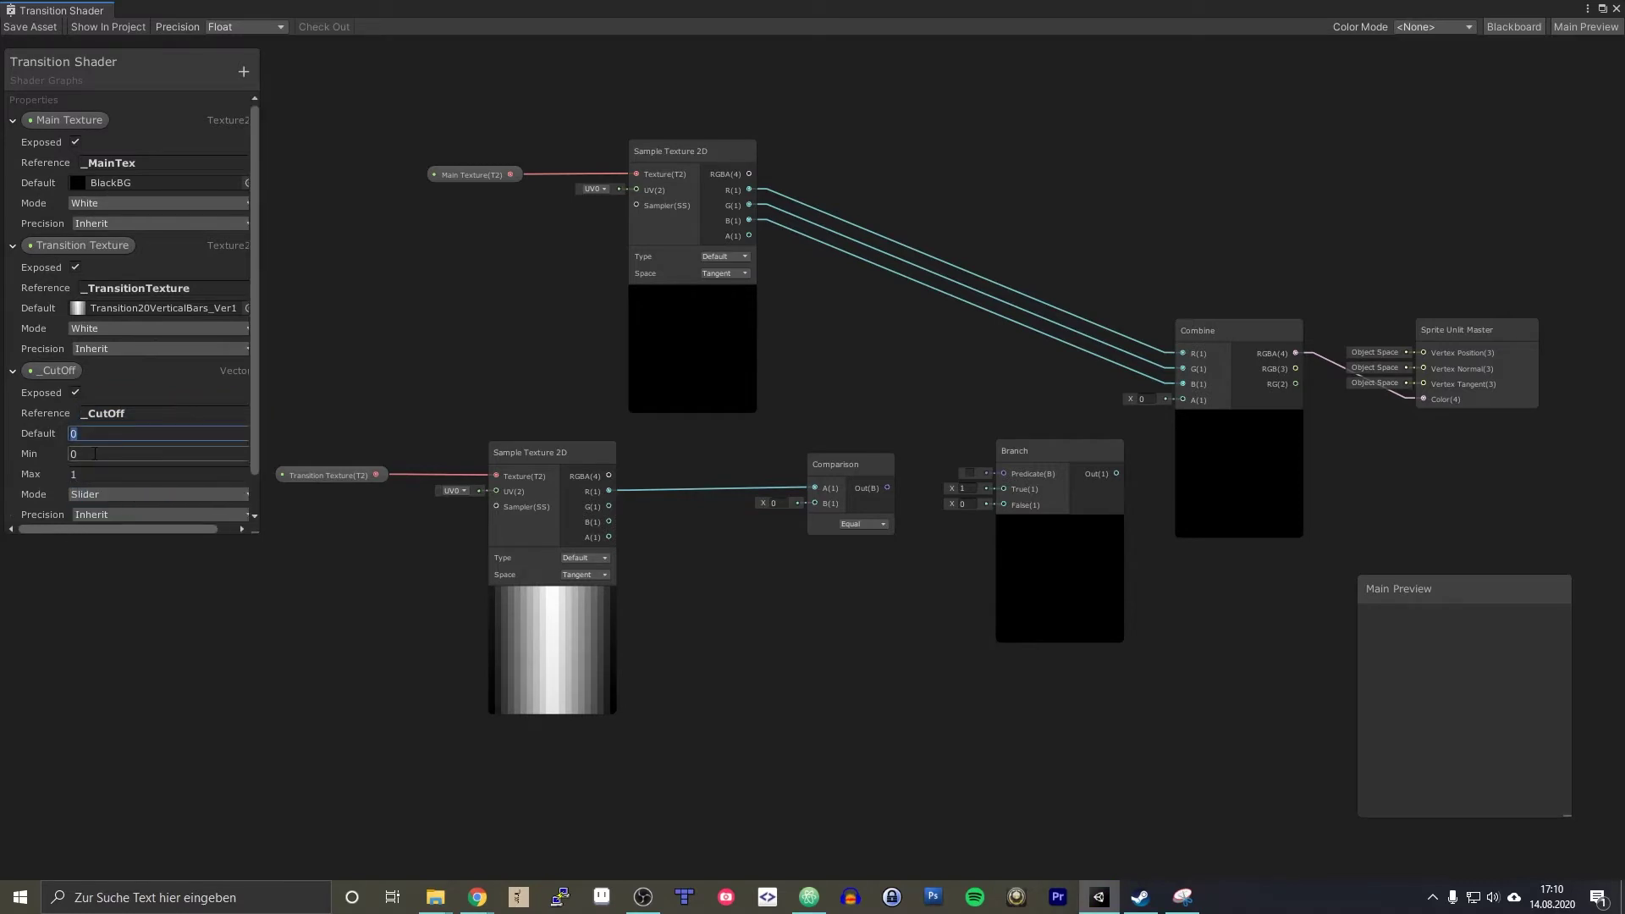
{"action": "left_click", "coordinate": [95, 454]}
{"action": "scroll", "coordinate": [94, 450], "scroll_direction": "down", "scroll_amount": 2}
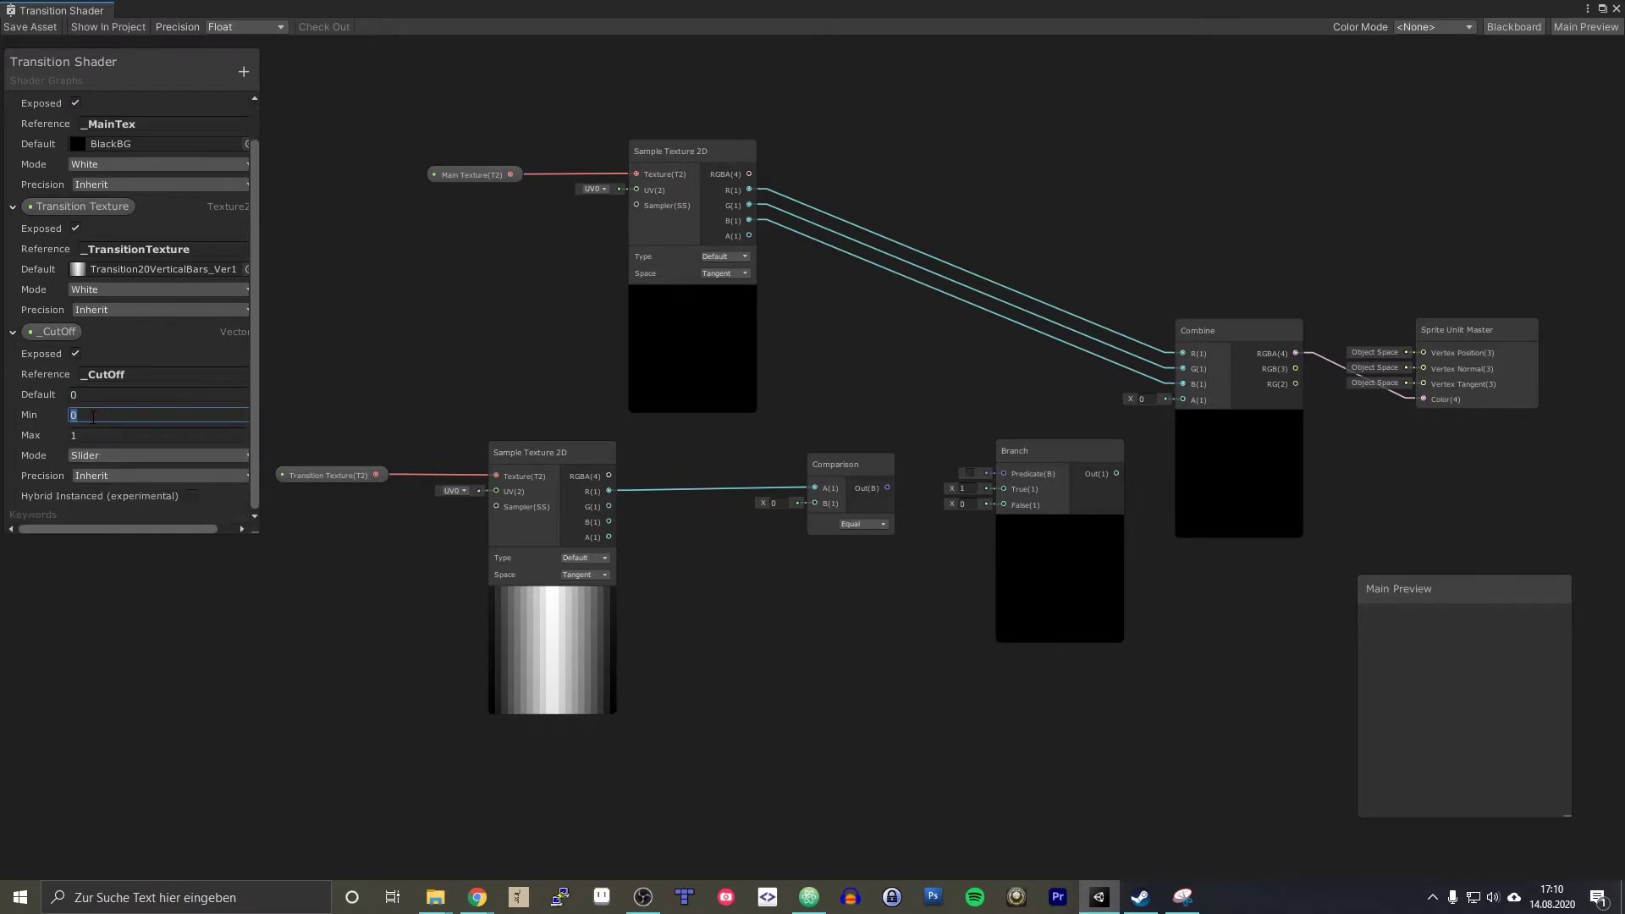
{"action": "left_click", "coordinate": [93, 433]}
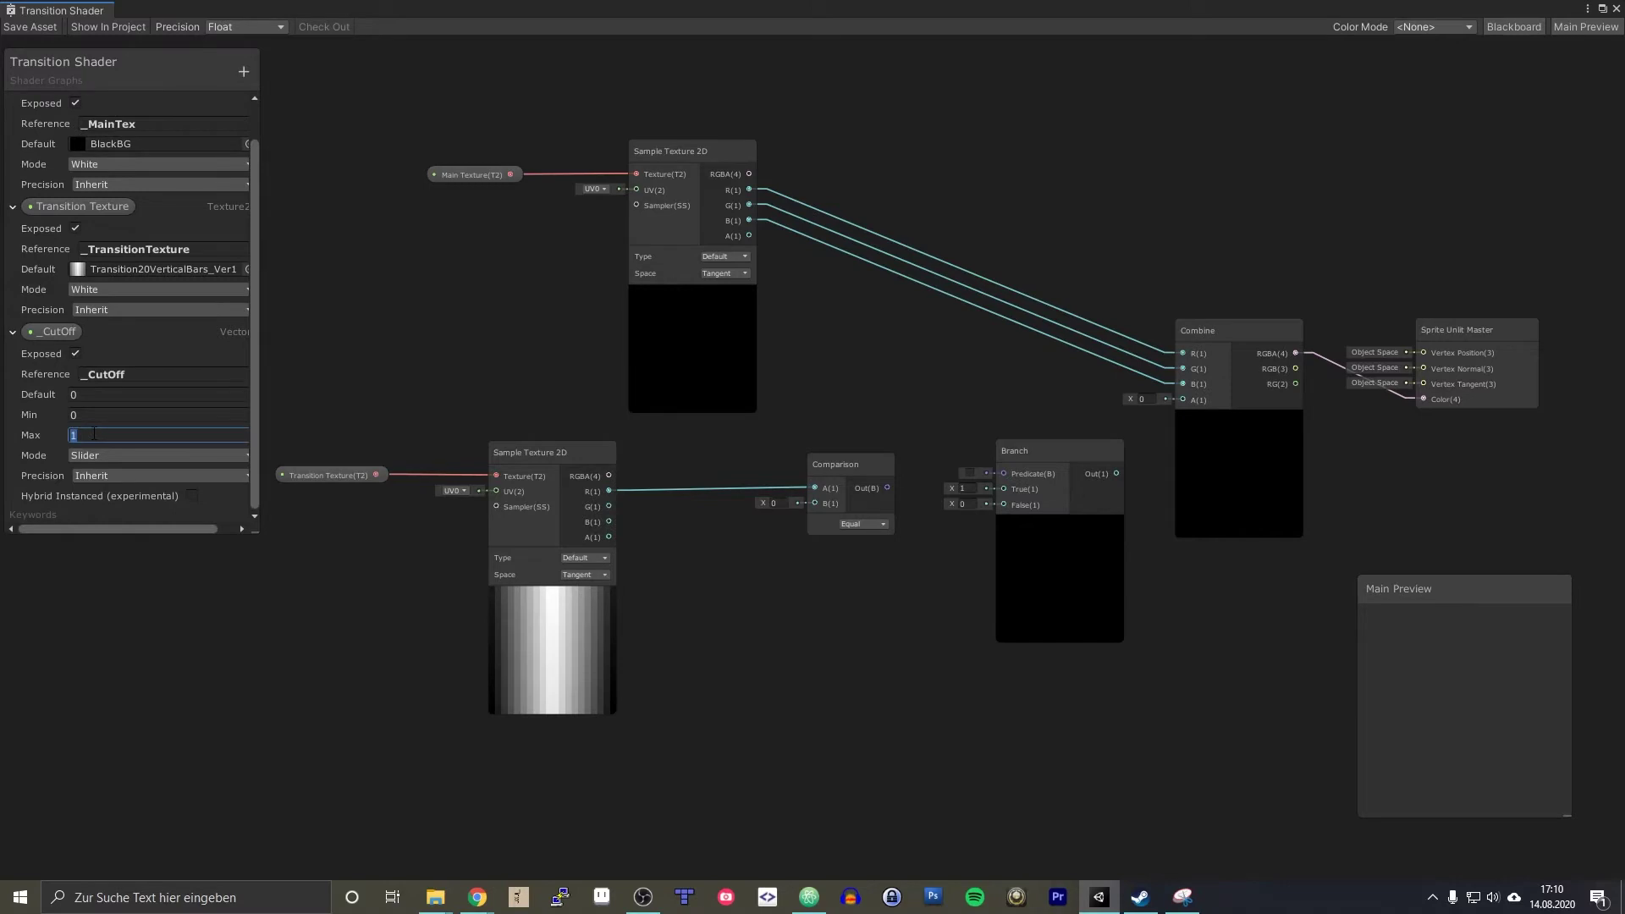
{"action": "left_click", "coordinate": [168, 505]}
- Connect a _CutOff property node to the Comparison's B input and set the comparison type to Less
{"action": "left_click_drag", "start_coordinate": [49, 332], "coordinate": [713, 538]}
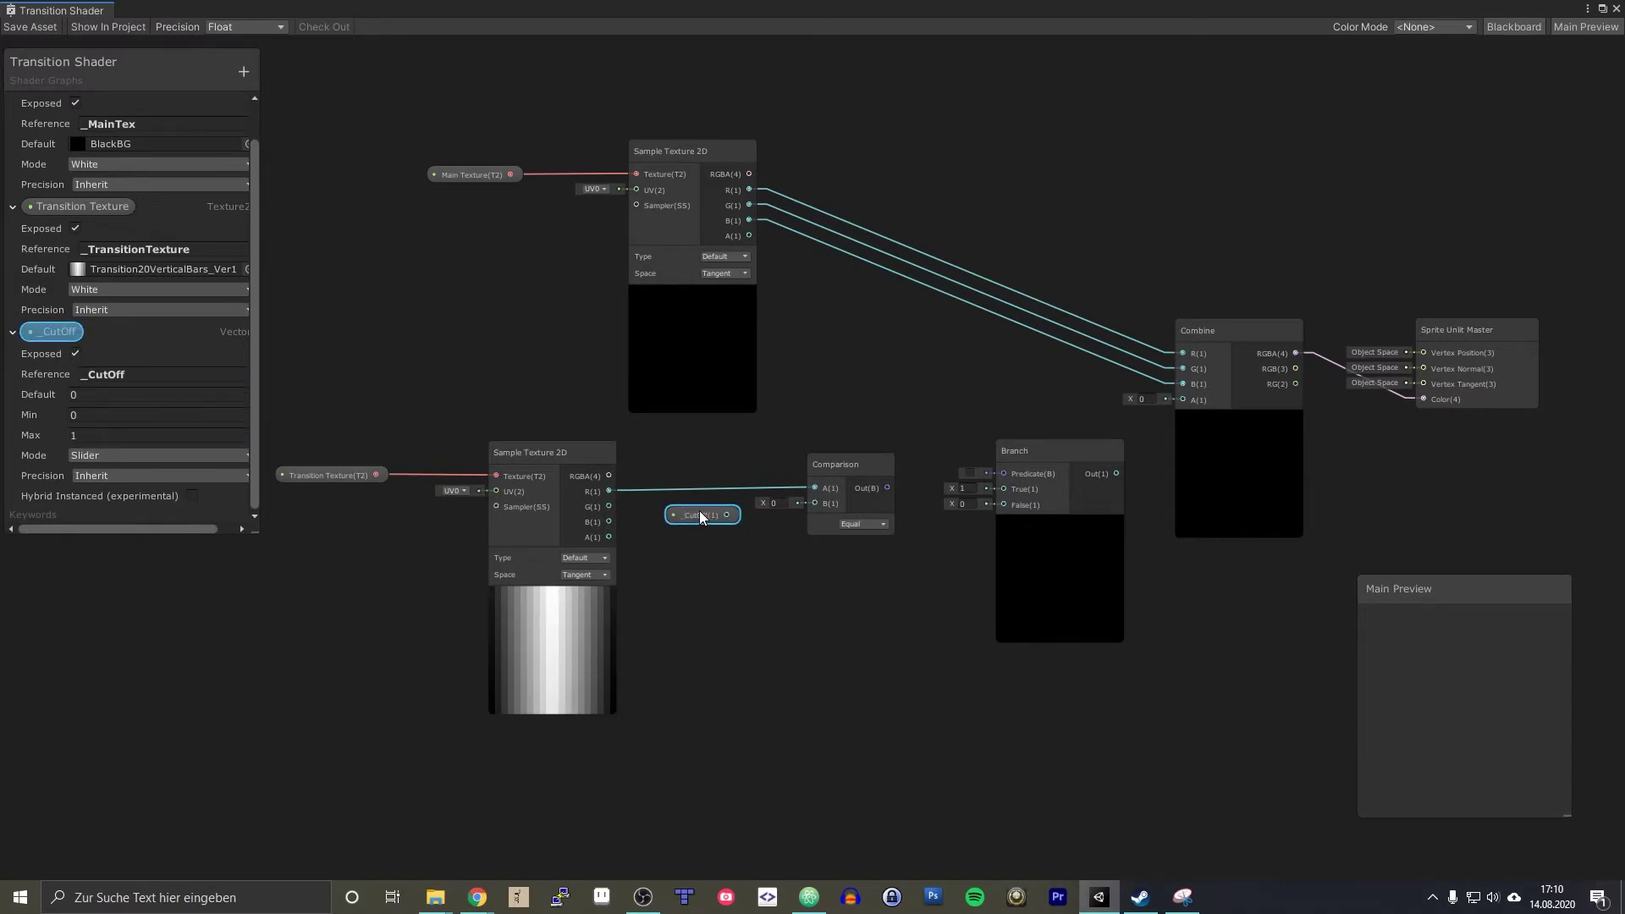
{"action": "left_click_drag", "start_coordinate": [716, 510], "coordinate": [815, 504]}
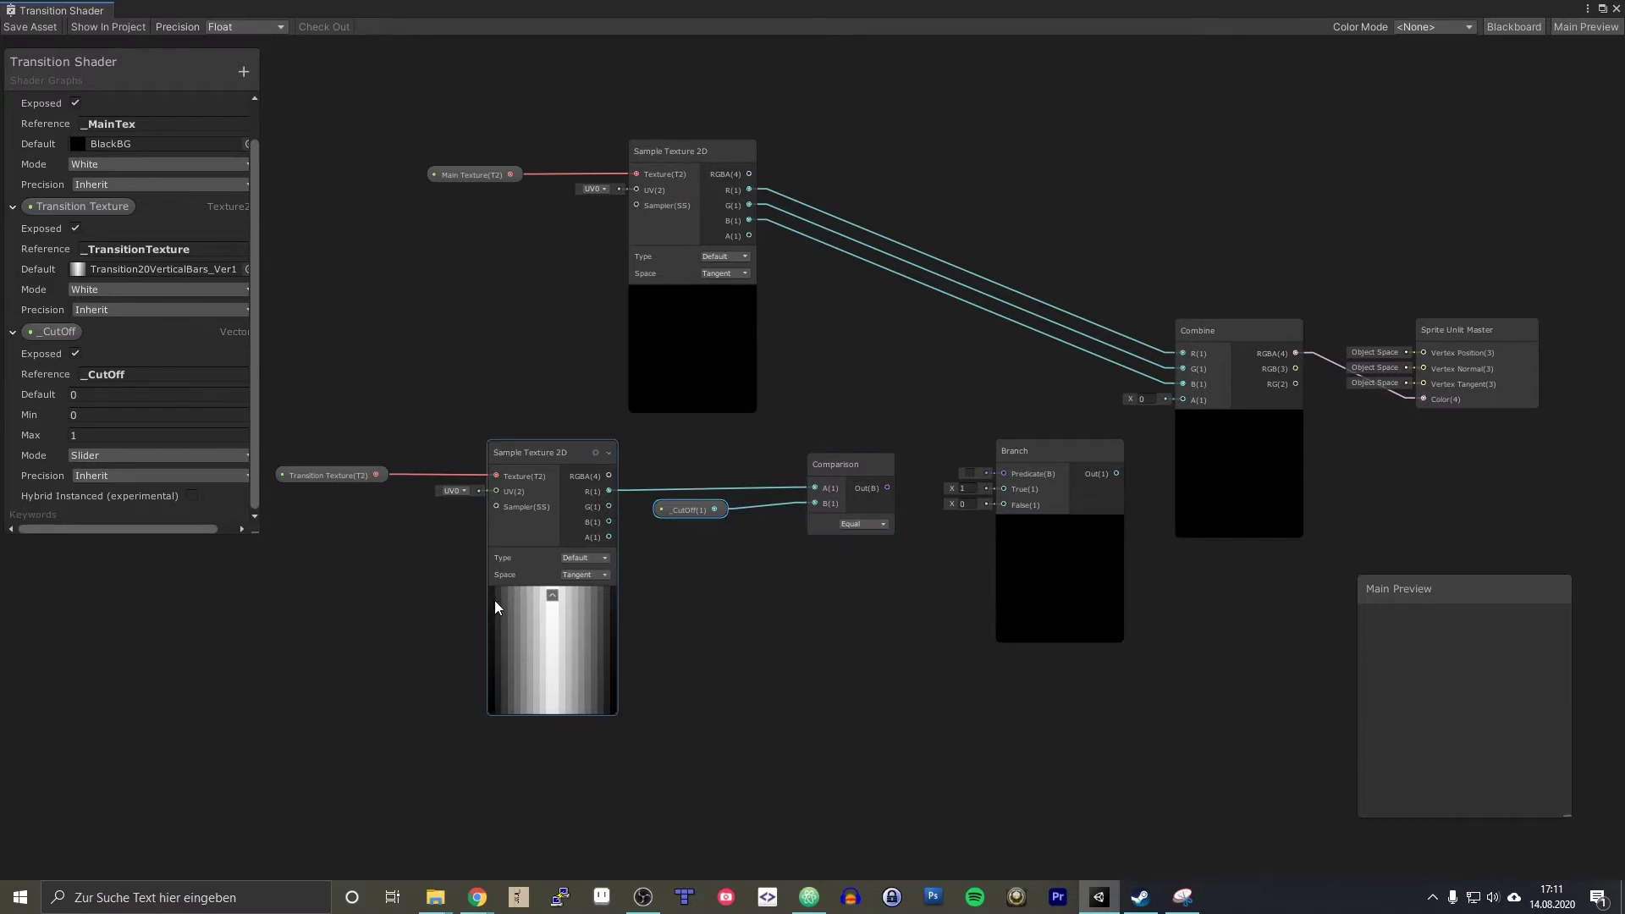
{"action": "left_click", "coordinate": [853, 524]}
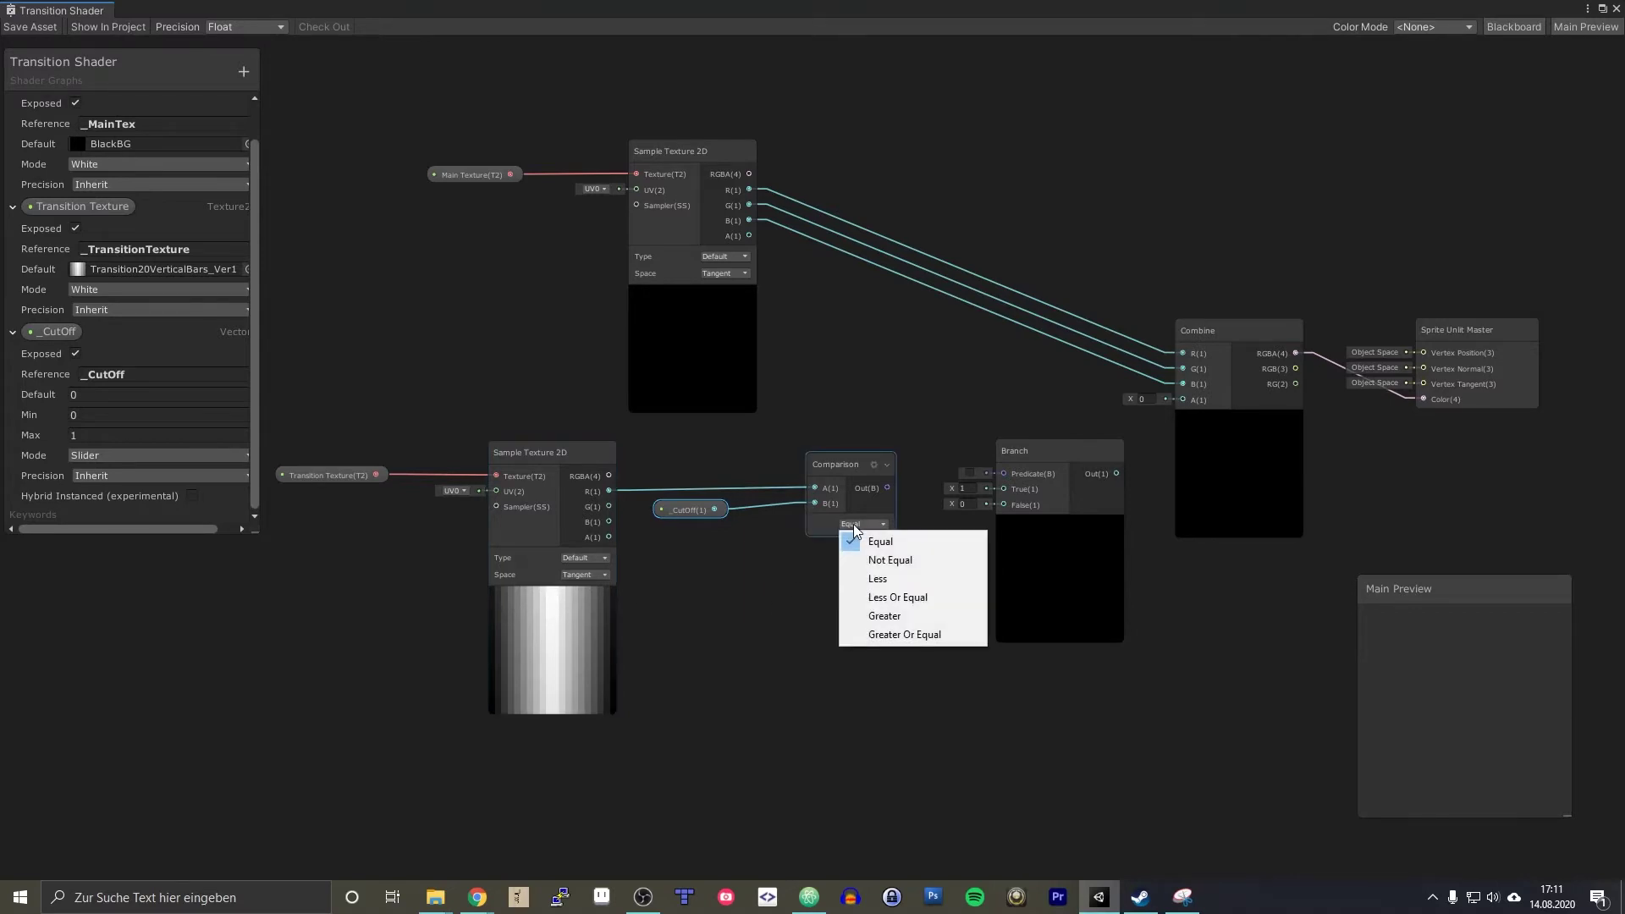
{"action": "left_click", "coordinate": [884, 581]}
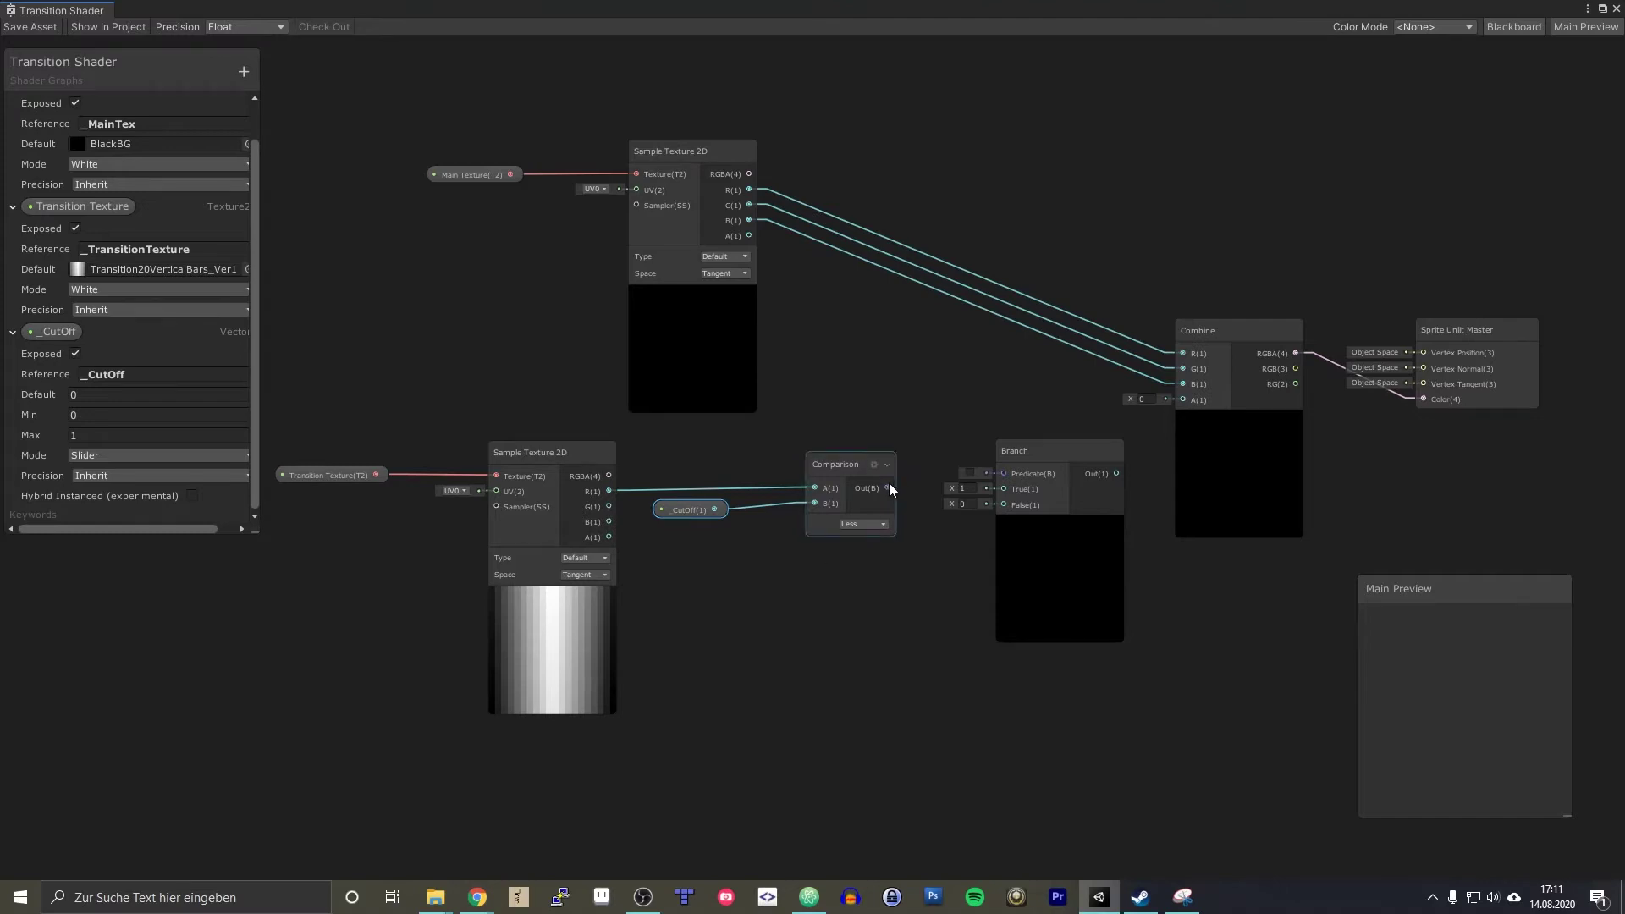
- Connect the Comparison's output to the Branch's Predicate and the Branch's output to the Combine node's A input
{"action": "left_click_drag", "start_coordinate": [887, 487], "coordinate": [1007, 469]}
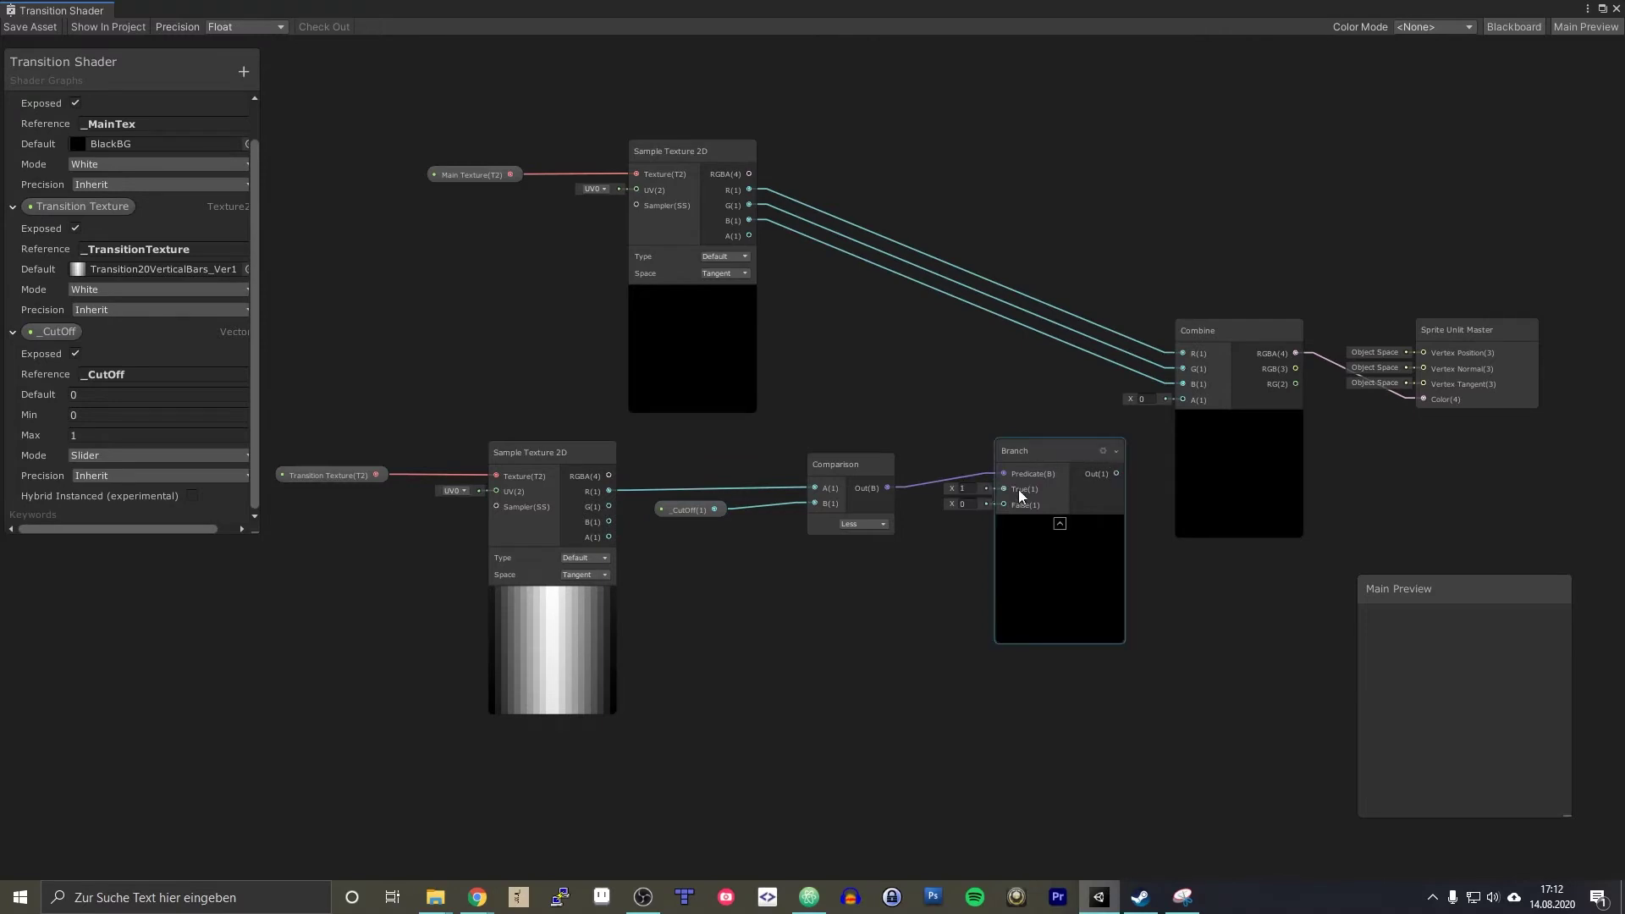
{"action": "left_click", "coordinate": [962, 489]}
{"action": "left_click_drag", "start_coordinate": [1114, 470], "coordinate": [1181, 398]}
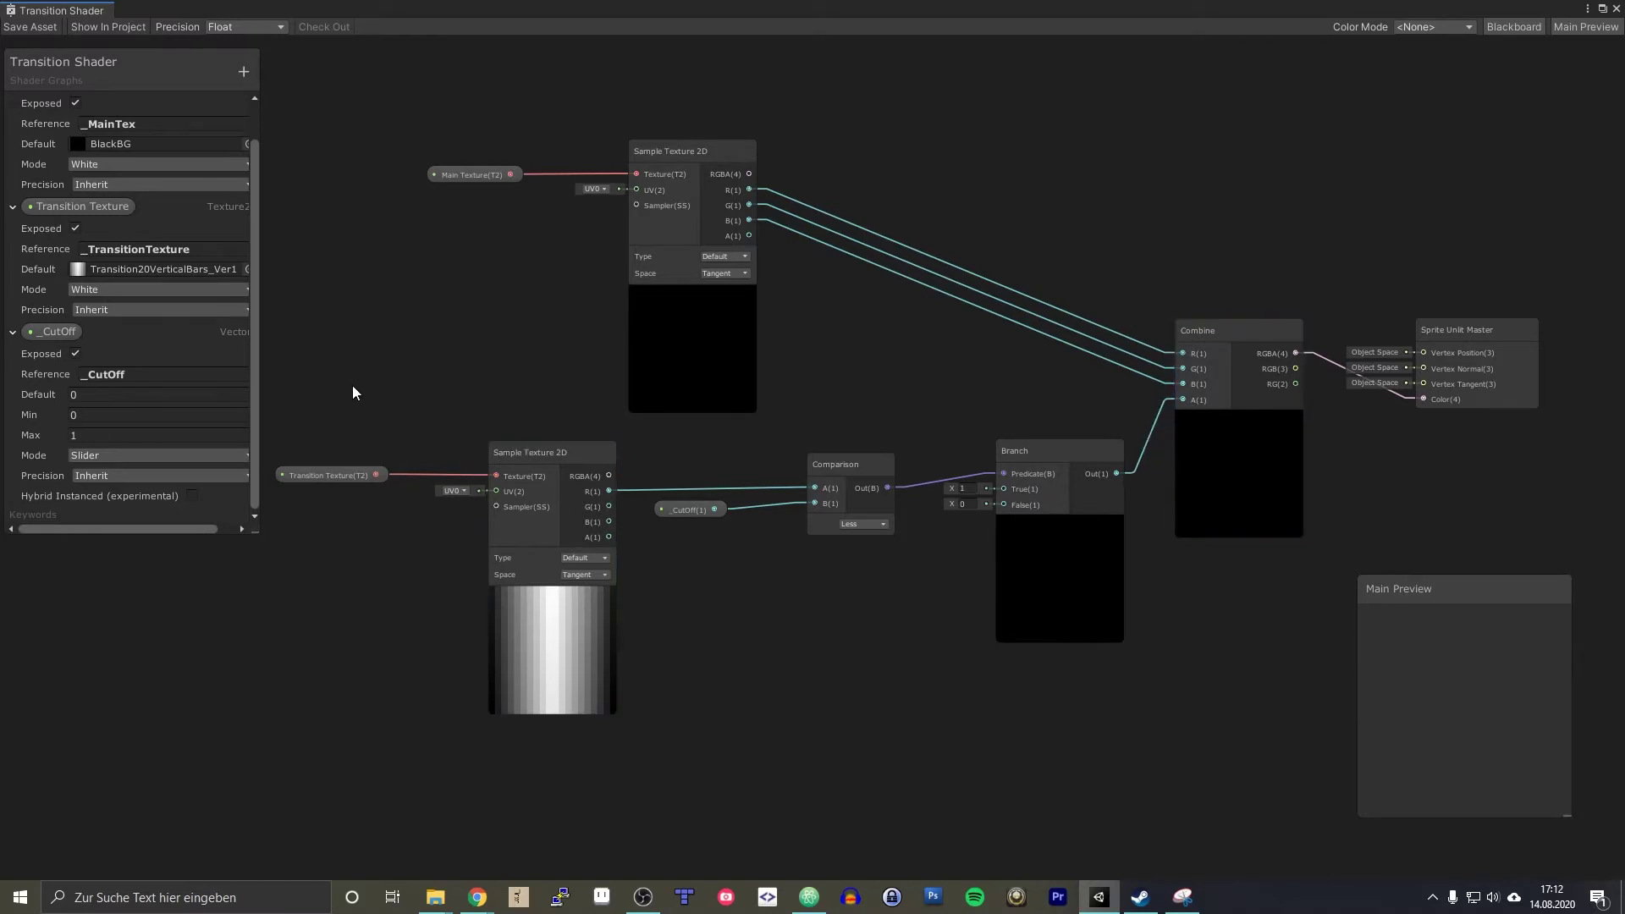
- Test the transition preview with the _CutOff property's default value at 0.1 and 0.05
{"action": "left_click", "coordinate": [127, 395]}
{"action": "type", "text": ".1"}
{"action": "key", "text": "Return"}
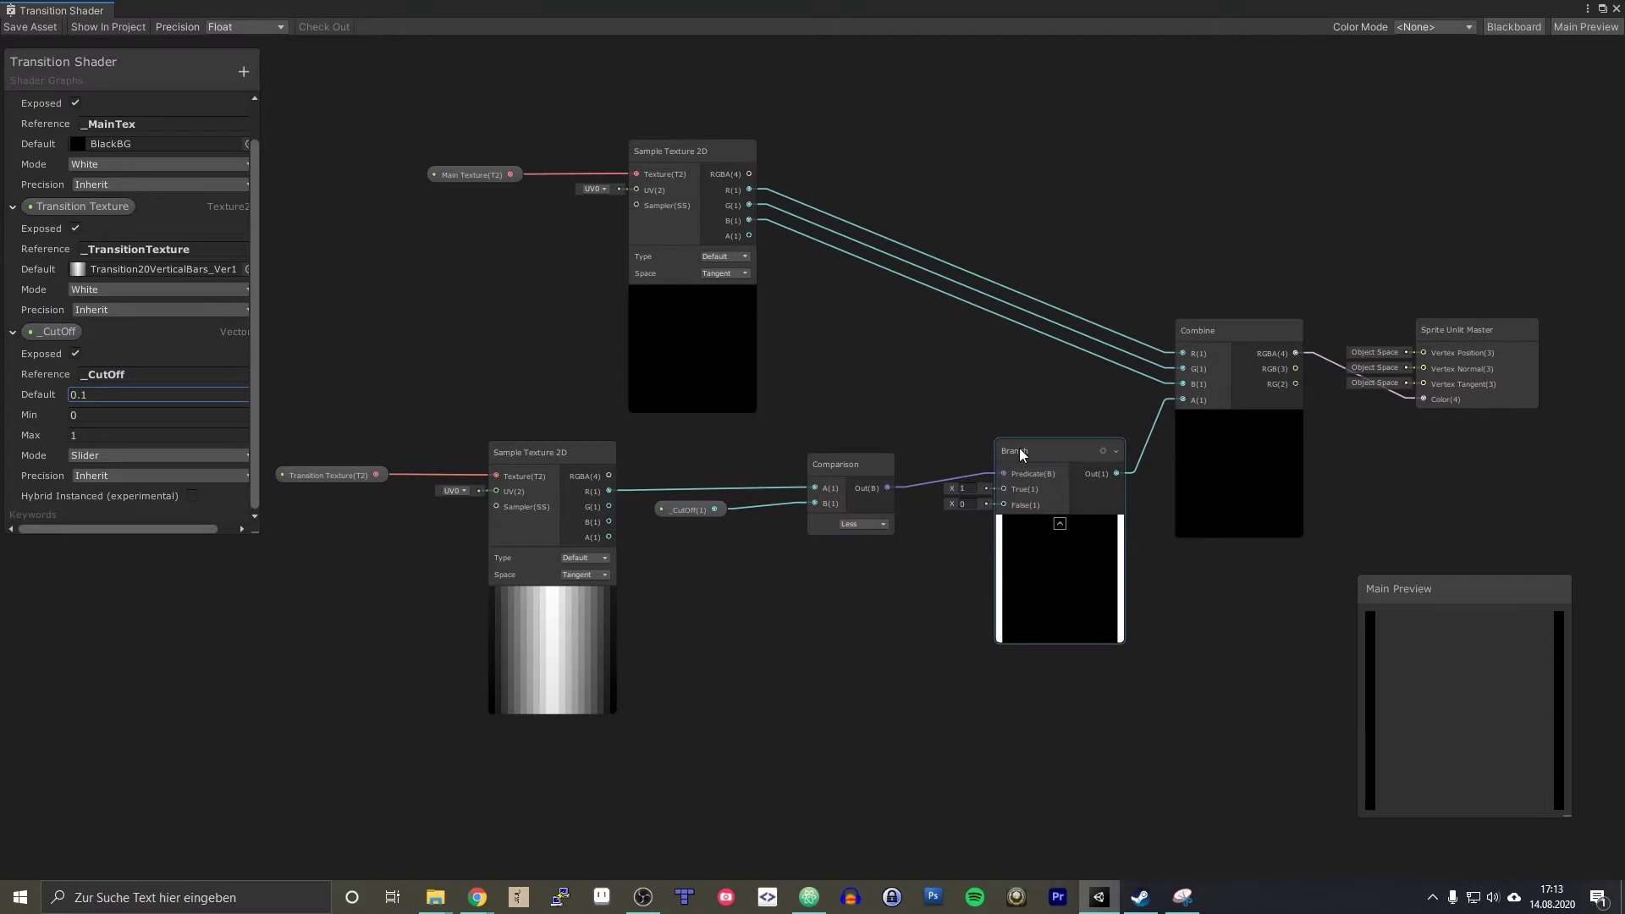
{"action": "left_click", "coordinate": [974, 488]}
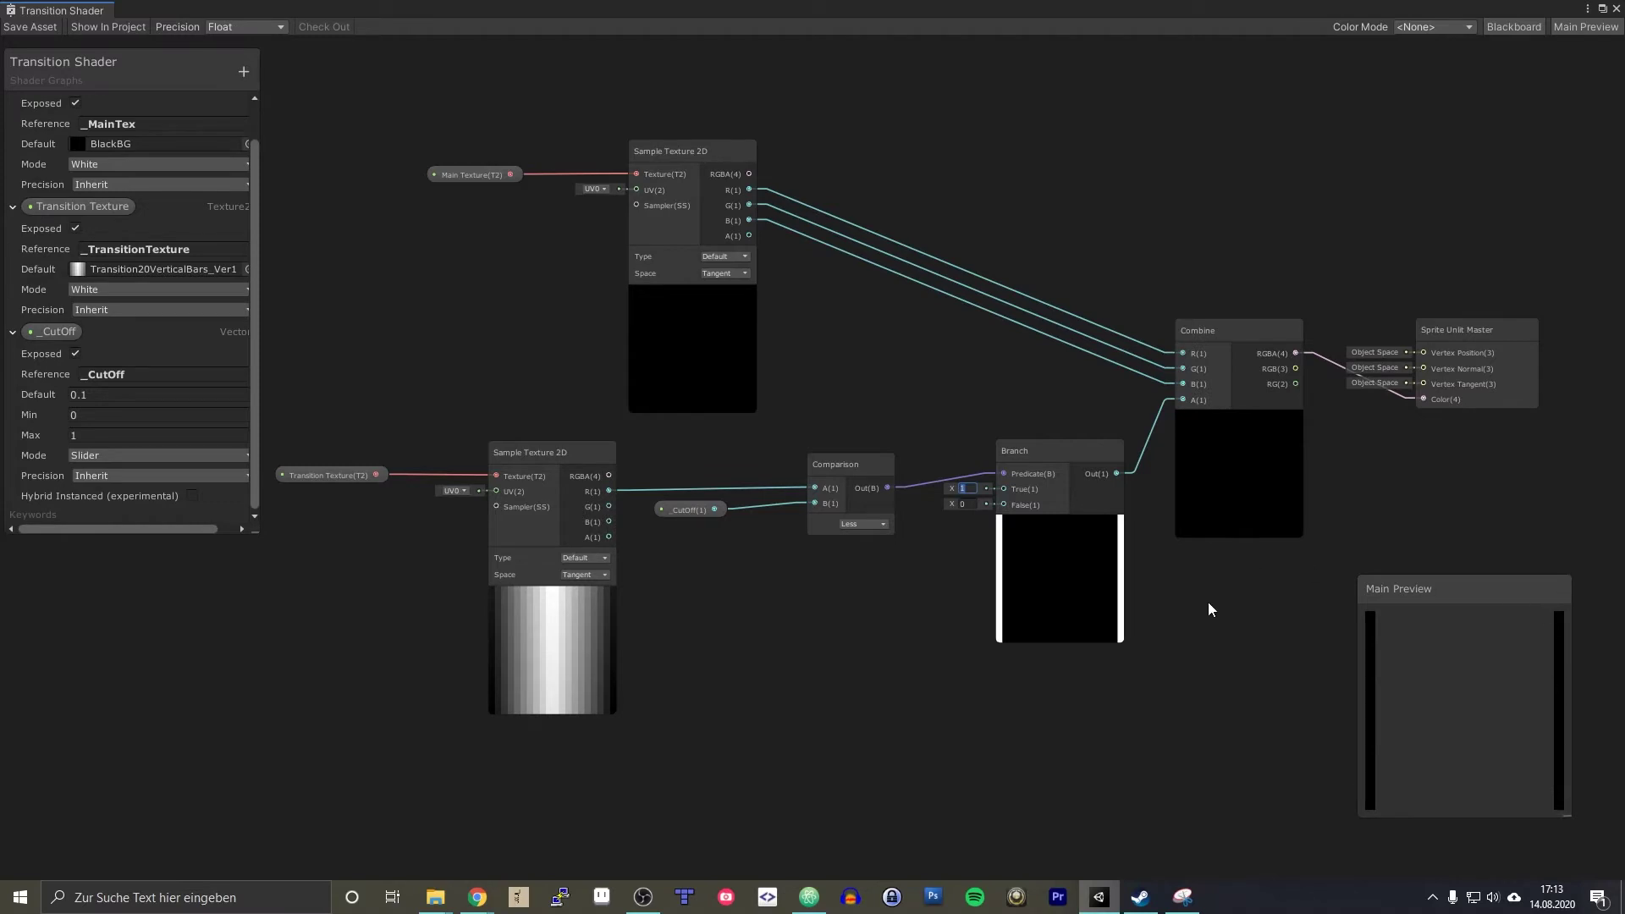
{"action": "left_click", "coordinate": [125, 395]}
{"action": "left_click", "coordinate": [125, 395]}
{"action": "key", "text": "BackSpace"}
{"action": "type", "text": "05"}
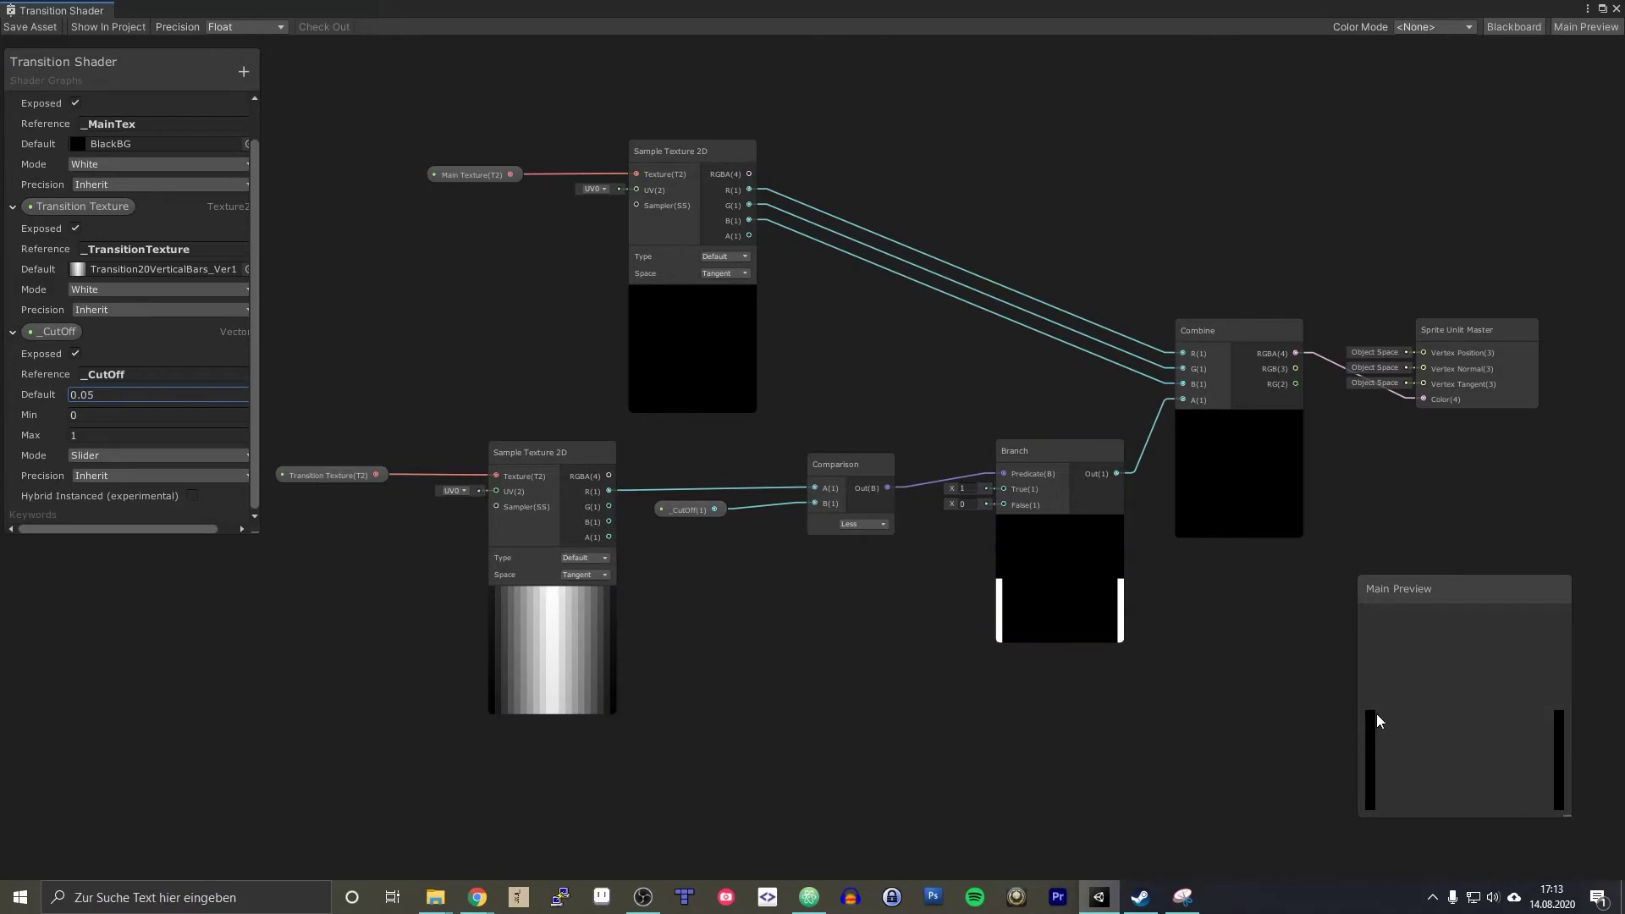
- Test the transition preview with the _CutOff property's default value at 0.5 and 1
{"action": "left_click", "coordinate": [113, 395]}
{"action": "type", "text": ".5"}
{"action": "key", "text": "Return"}
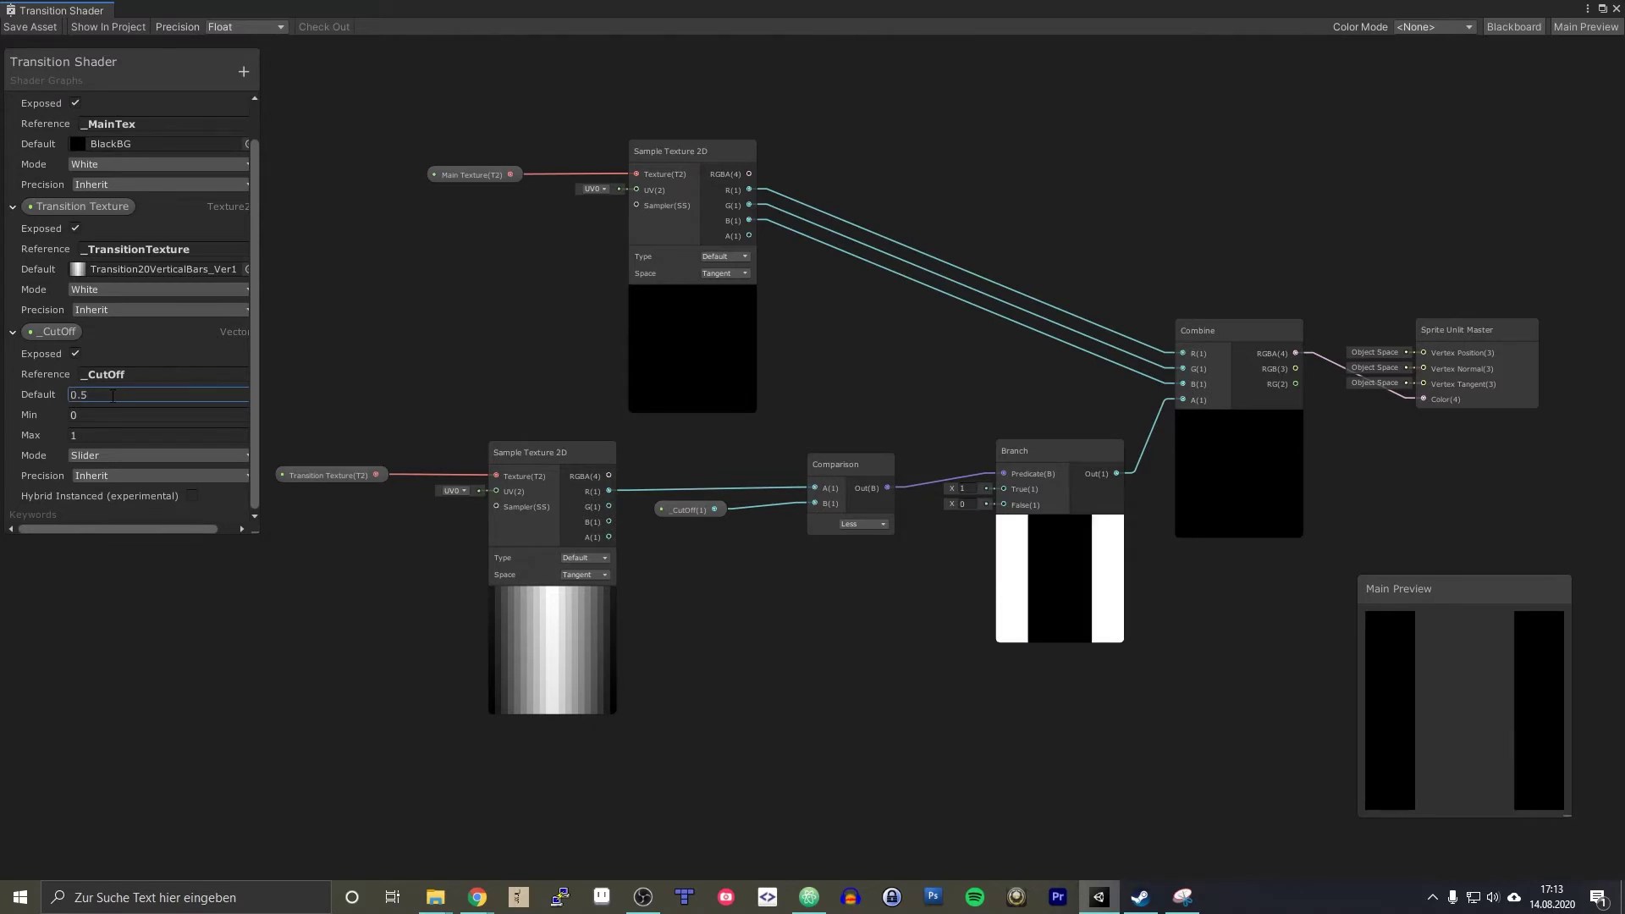
{"action": "left_click", "coordinate": [112, 395]}
{"action": "type", "text": "1"}
{"action": "key", "text": "Return"}
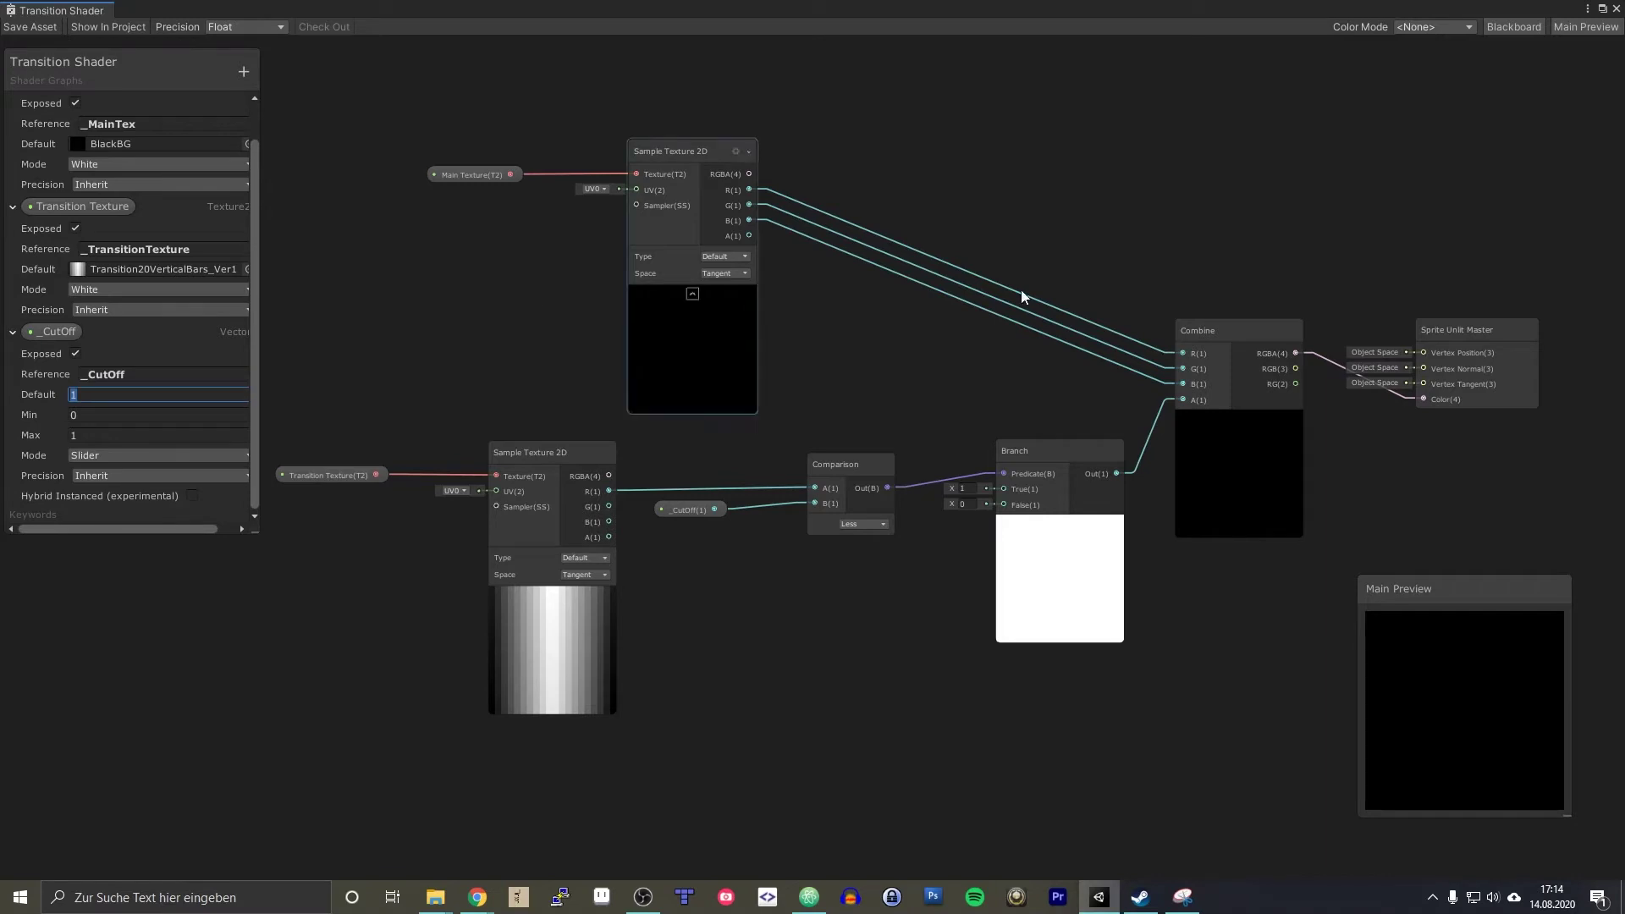
- Tidy the graph by moving the Sprite Unlit Master, _CutOff and Branch nodes so their connections run straighter
{"action": "left_click_drag", "start_coordinate": [1468, 330], "coordinate": [1456, 283]}
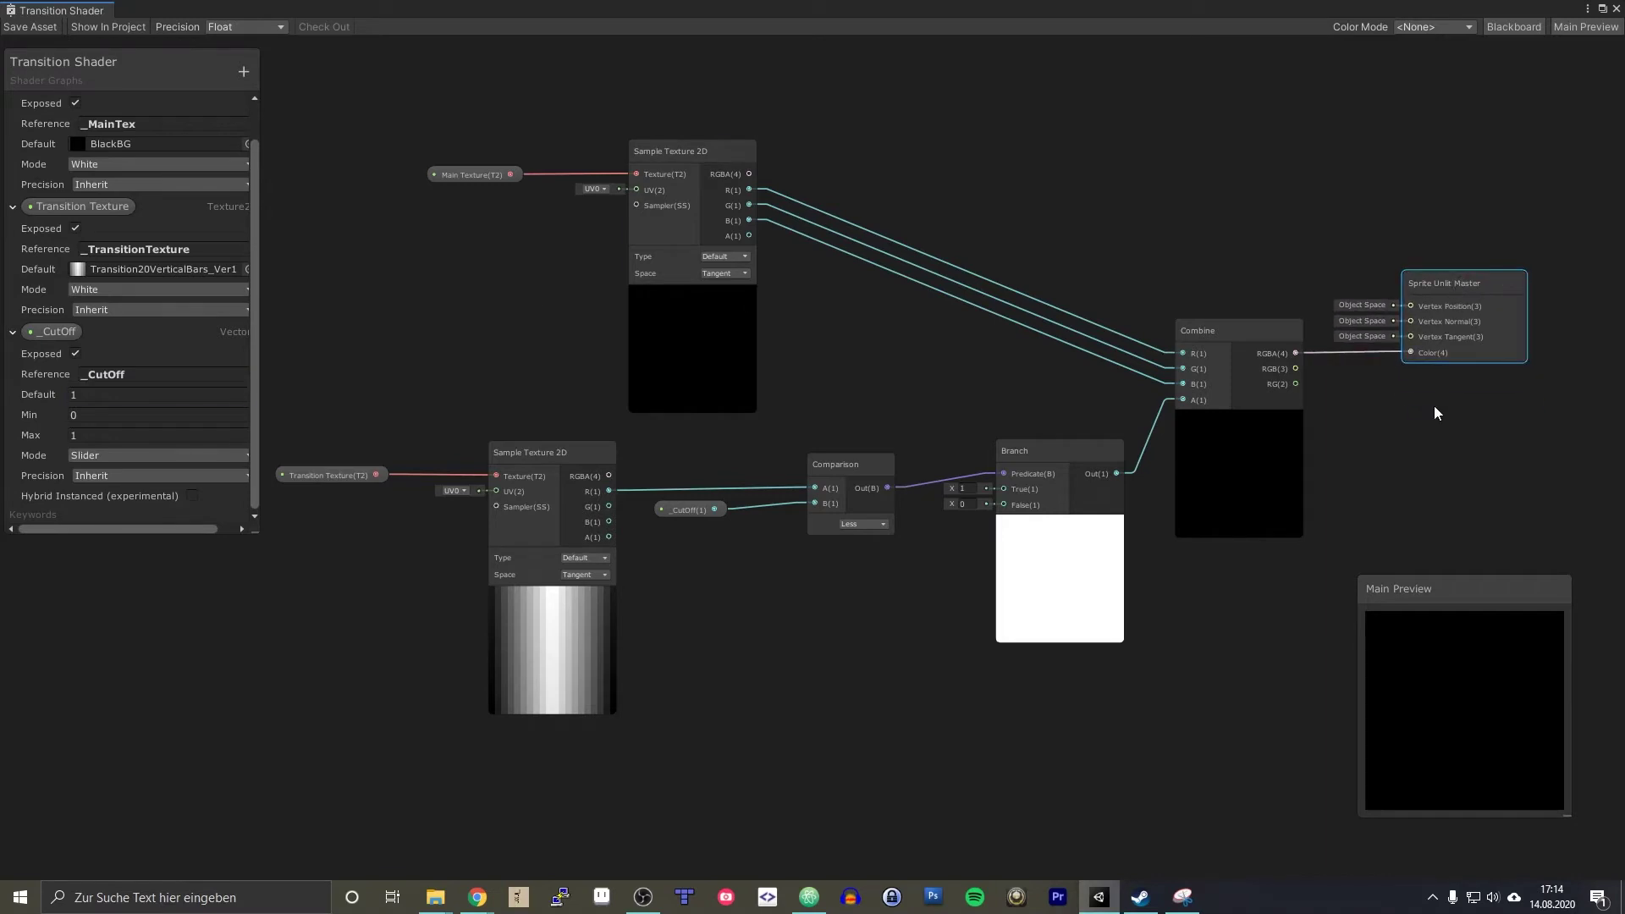
{"action": "left_click", "coordinate": [1231, 609]}
{"action": "left_click_drag", "start_coordinate": [699, 513], "coordinate": [714, 510]}
{"action": "left_click", "coordinate": [724, 589]}
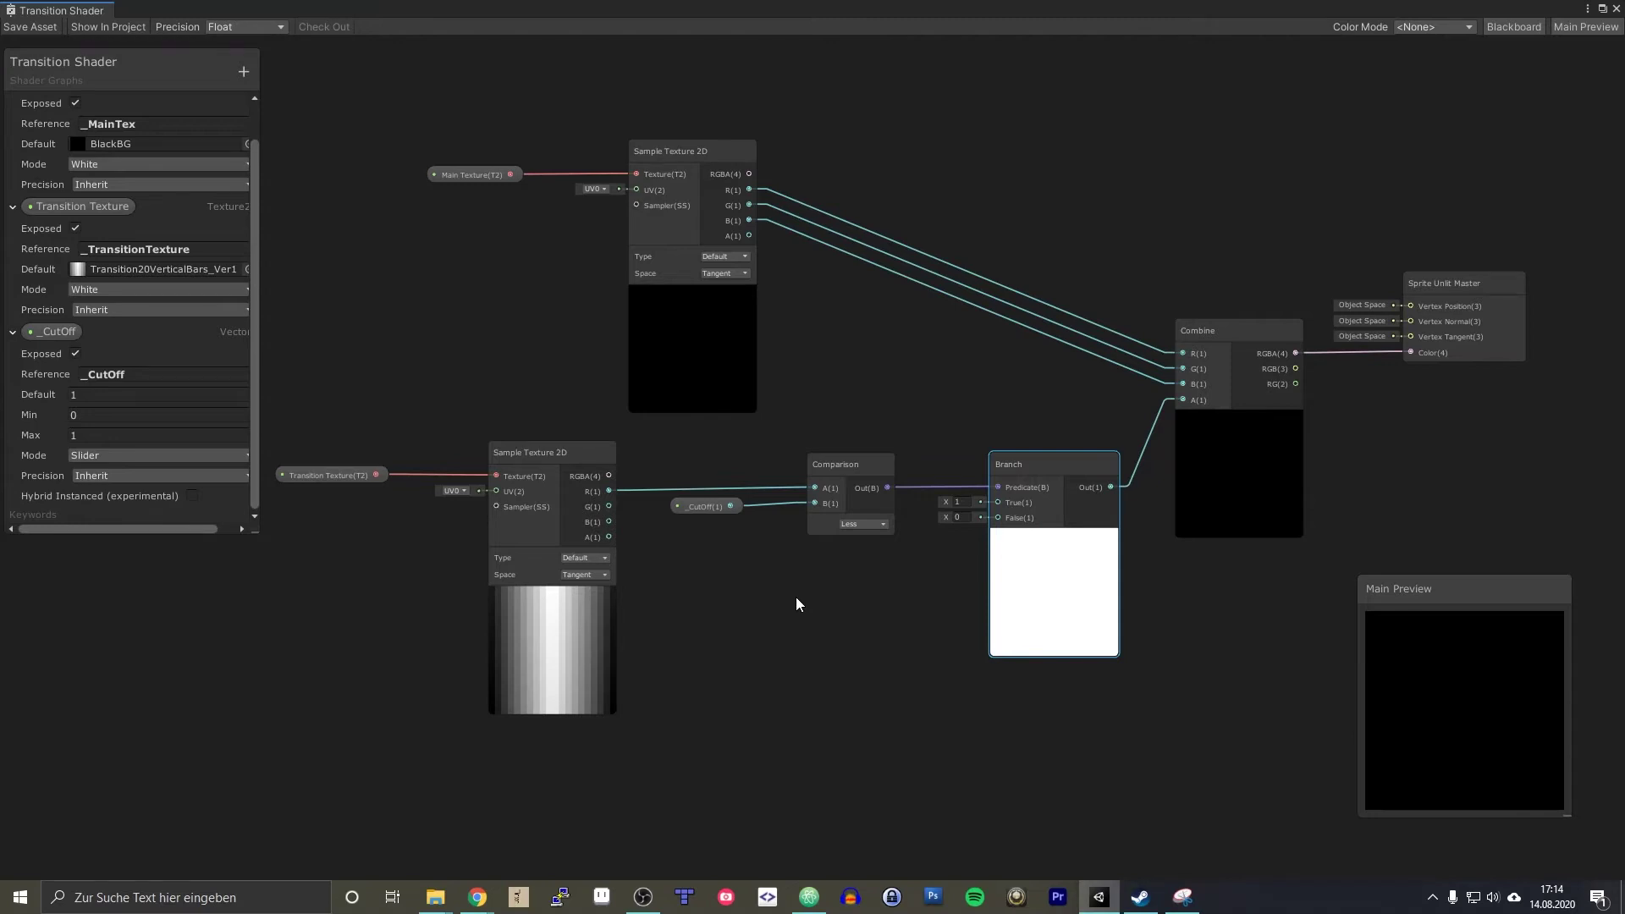
- Set the _CutOff property's default value to 0
{"action": "left_click", "coordinate": [102, 393]}
{"action": "type", "text": "0"}
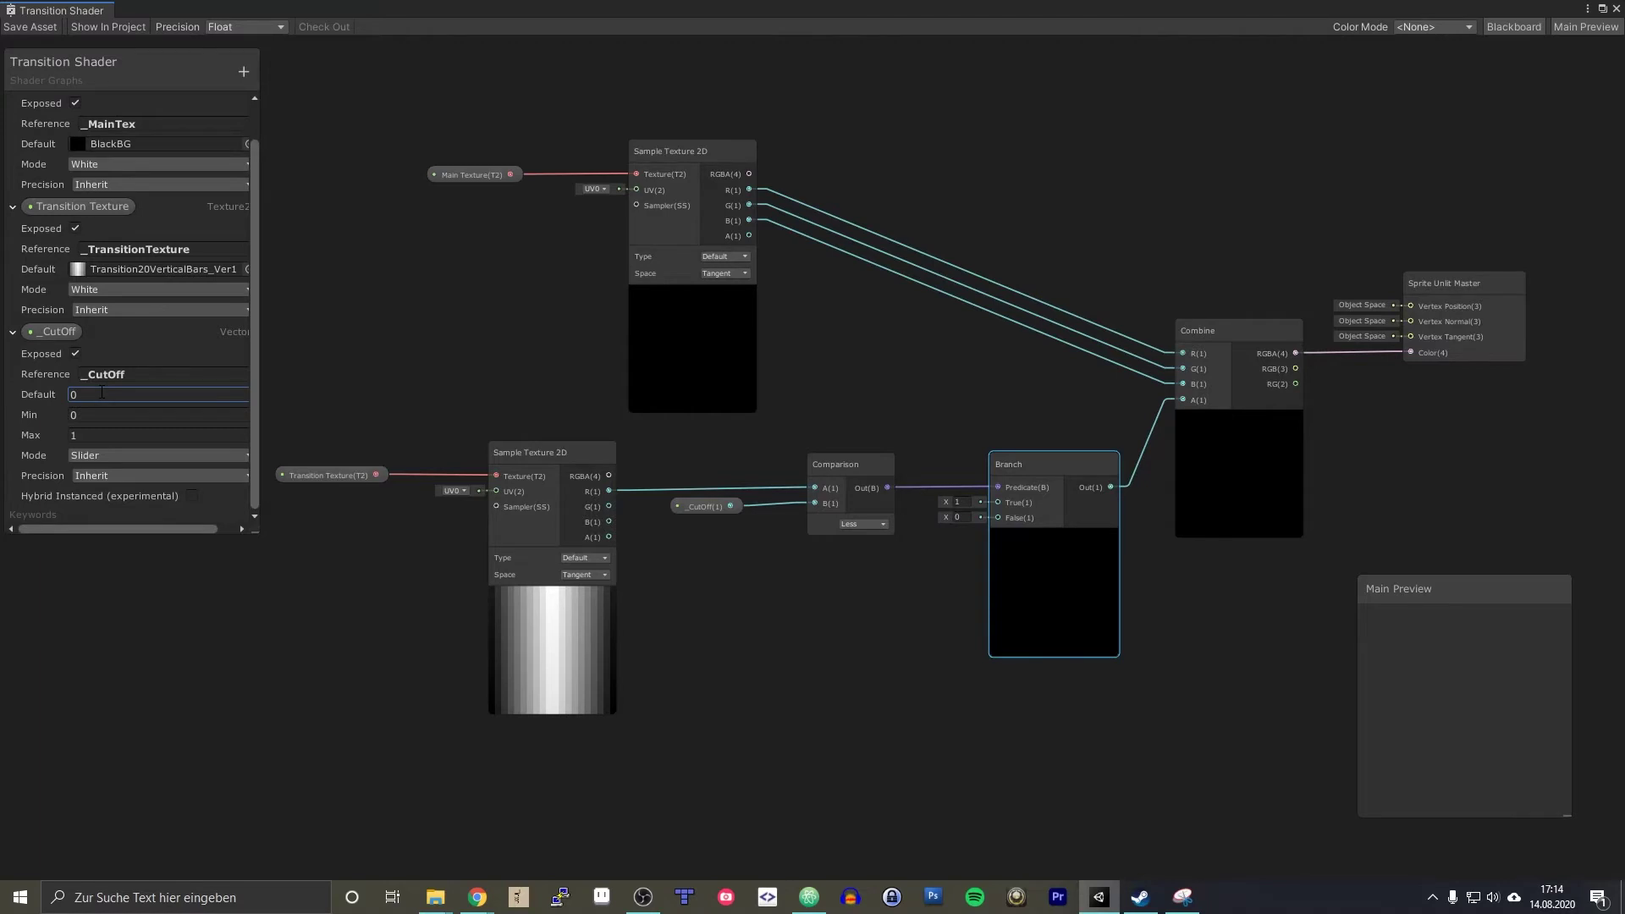
{"action": "left_click", "coordinate": [949, 721]}
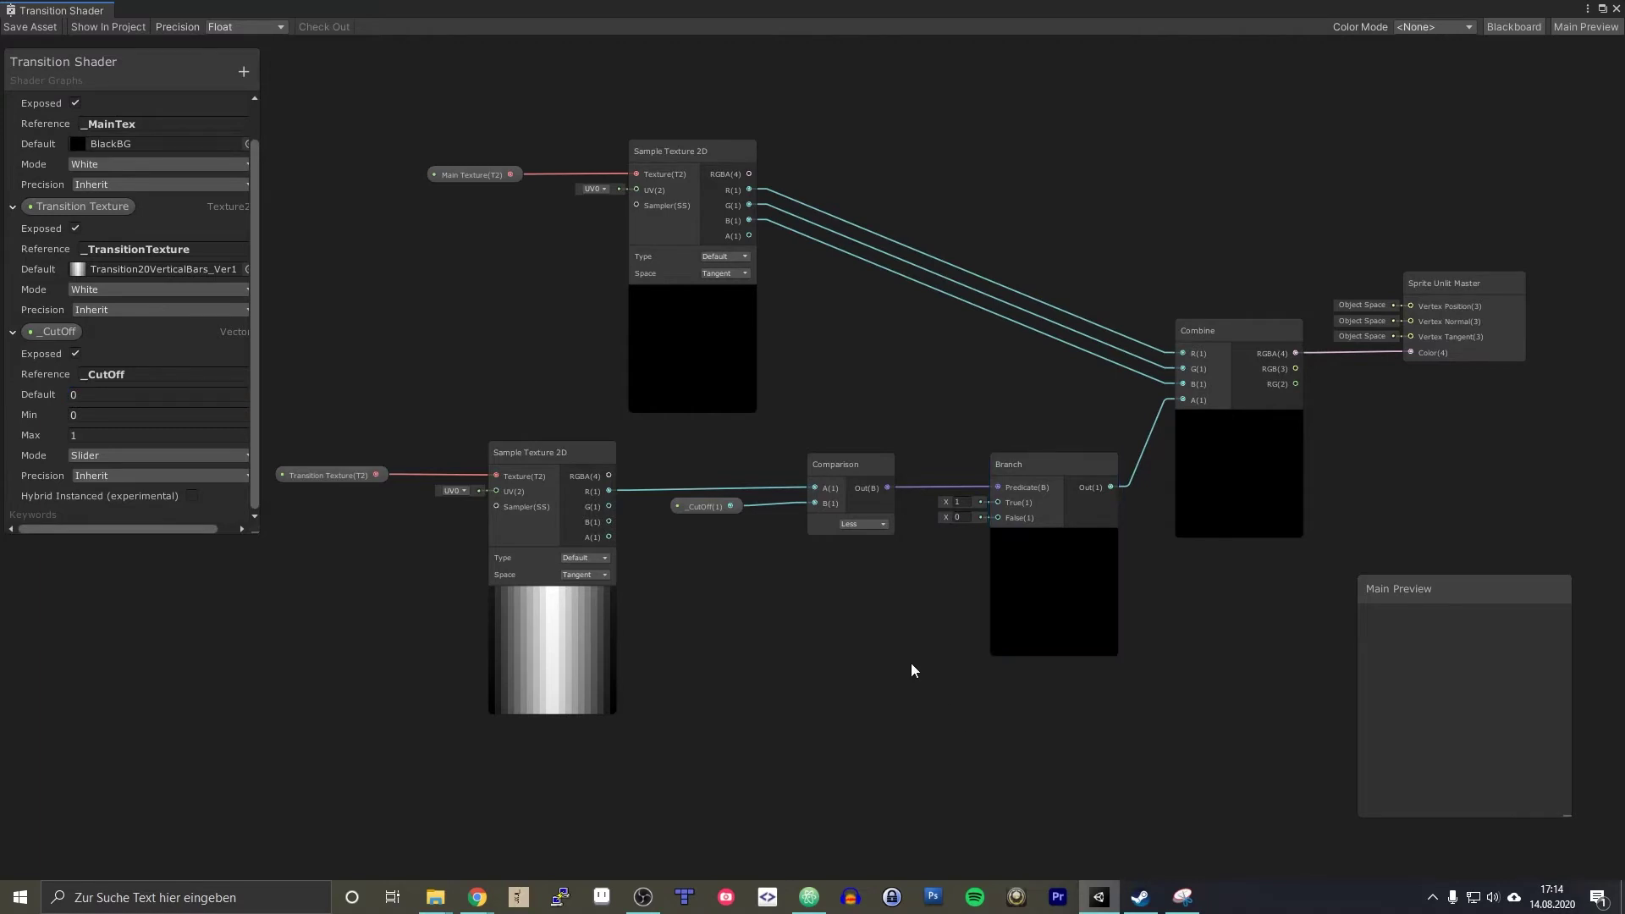
{"action": "scroll", "coordinate": [911, 663], "scroll_direction": "down", "scroll_amount": 2}
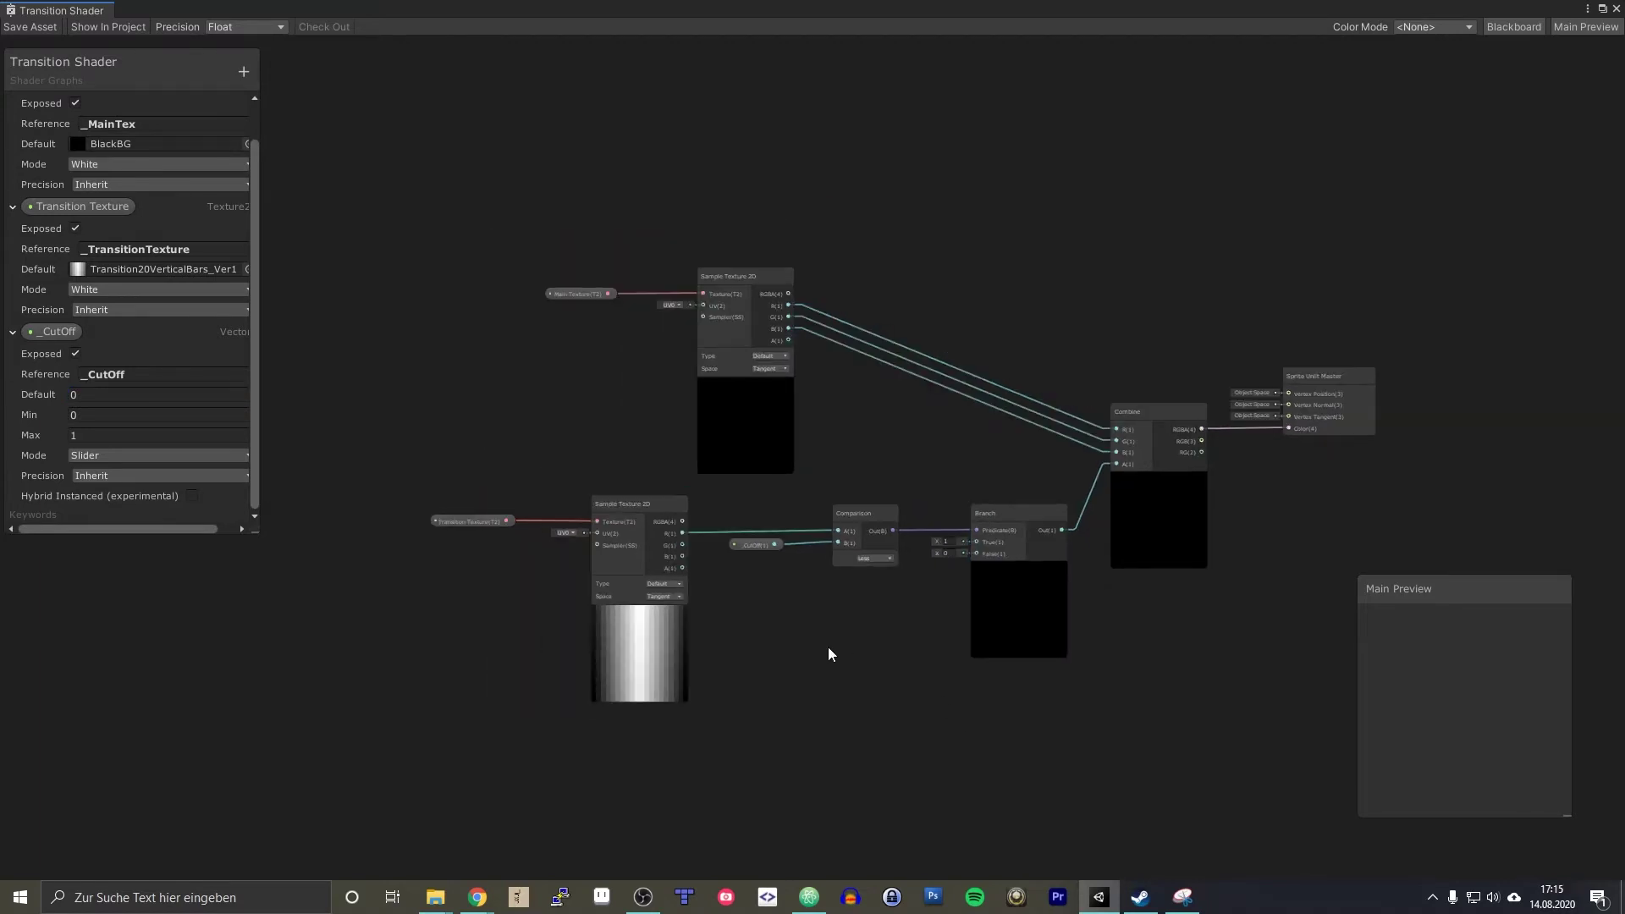
{"action": "middle_click_drag", "start_coordinate": [829, 649], "coordinate": [918, 543]}
{"action": "left_click_drag", "start_coordinate": [503, 364], "coordinate": [794, 612]}
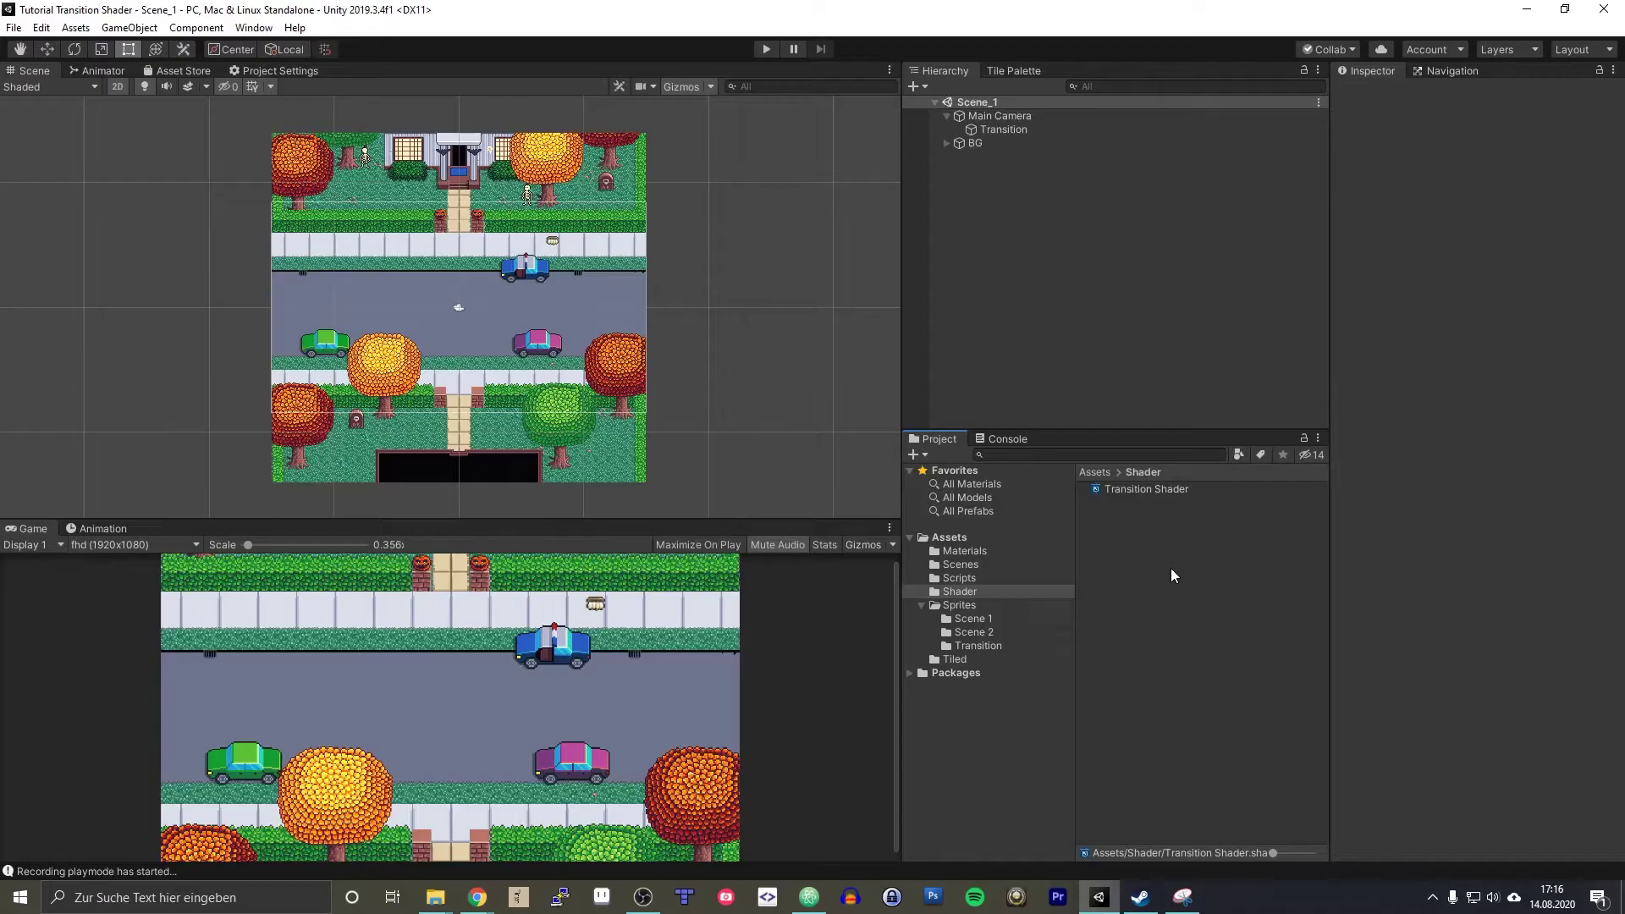
- Create a new material named Transition Material in the project's Materials folder
{"action": "left_click", "coordinate": [1119, 491]}
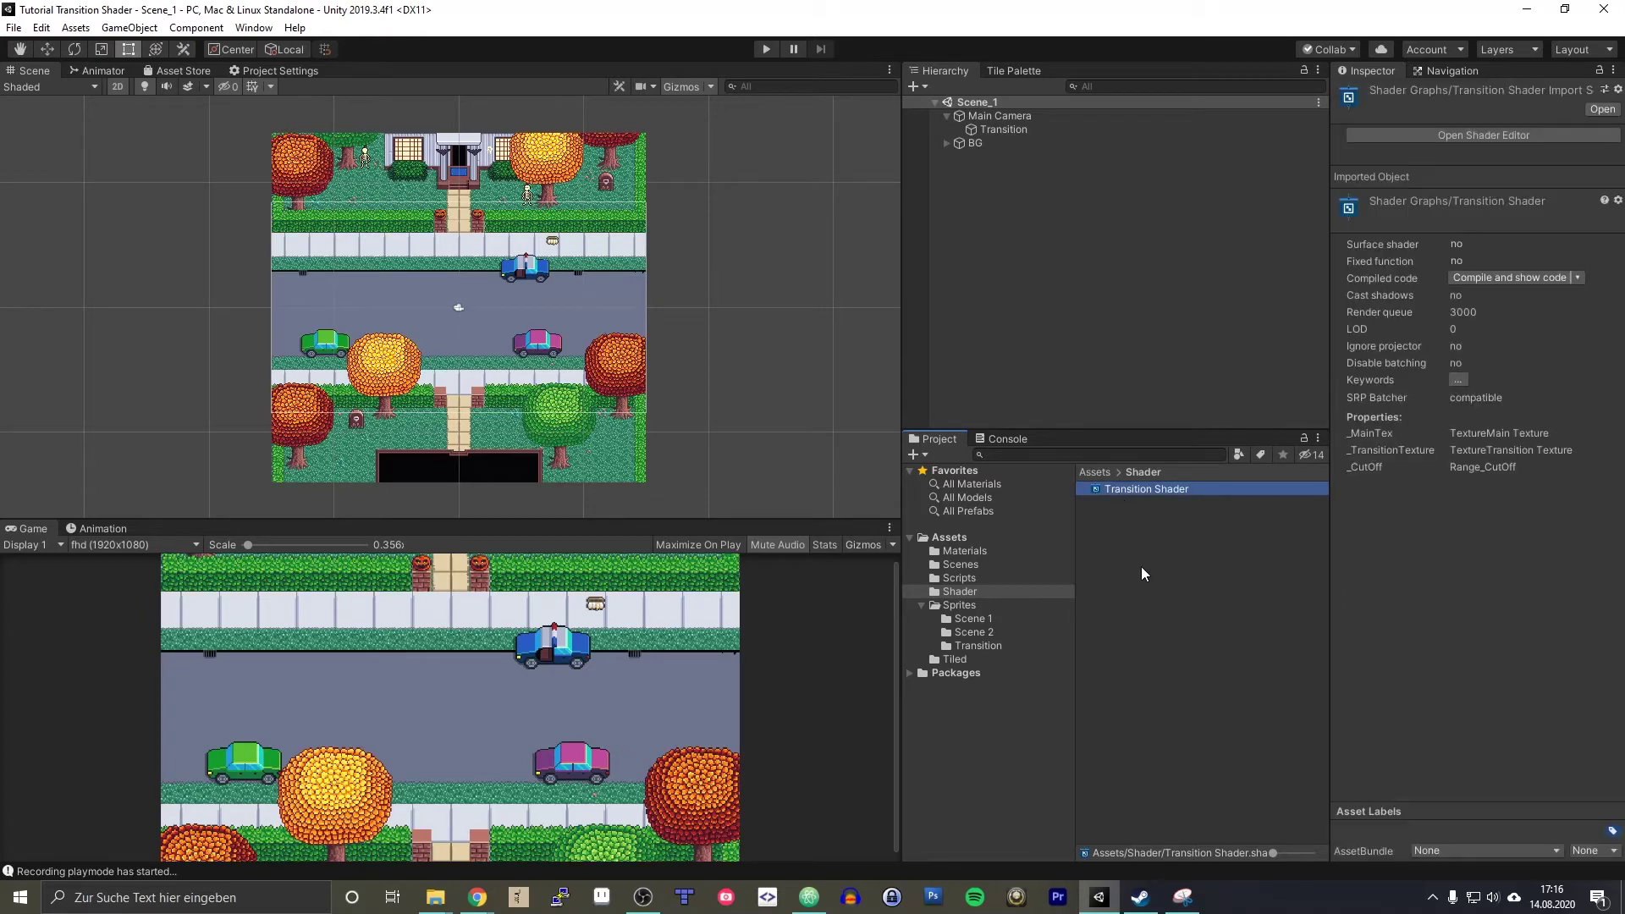
{"action": "left_click", "coordinate": [972, 552]}
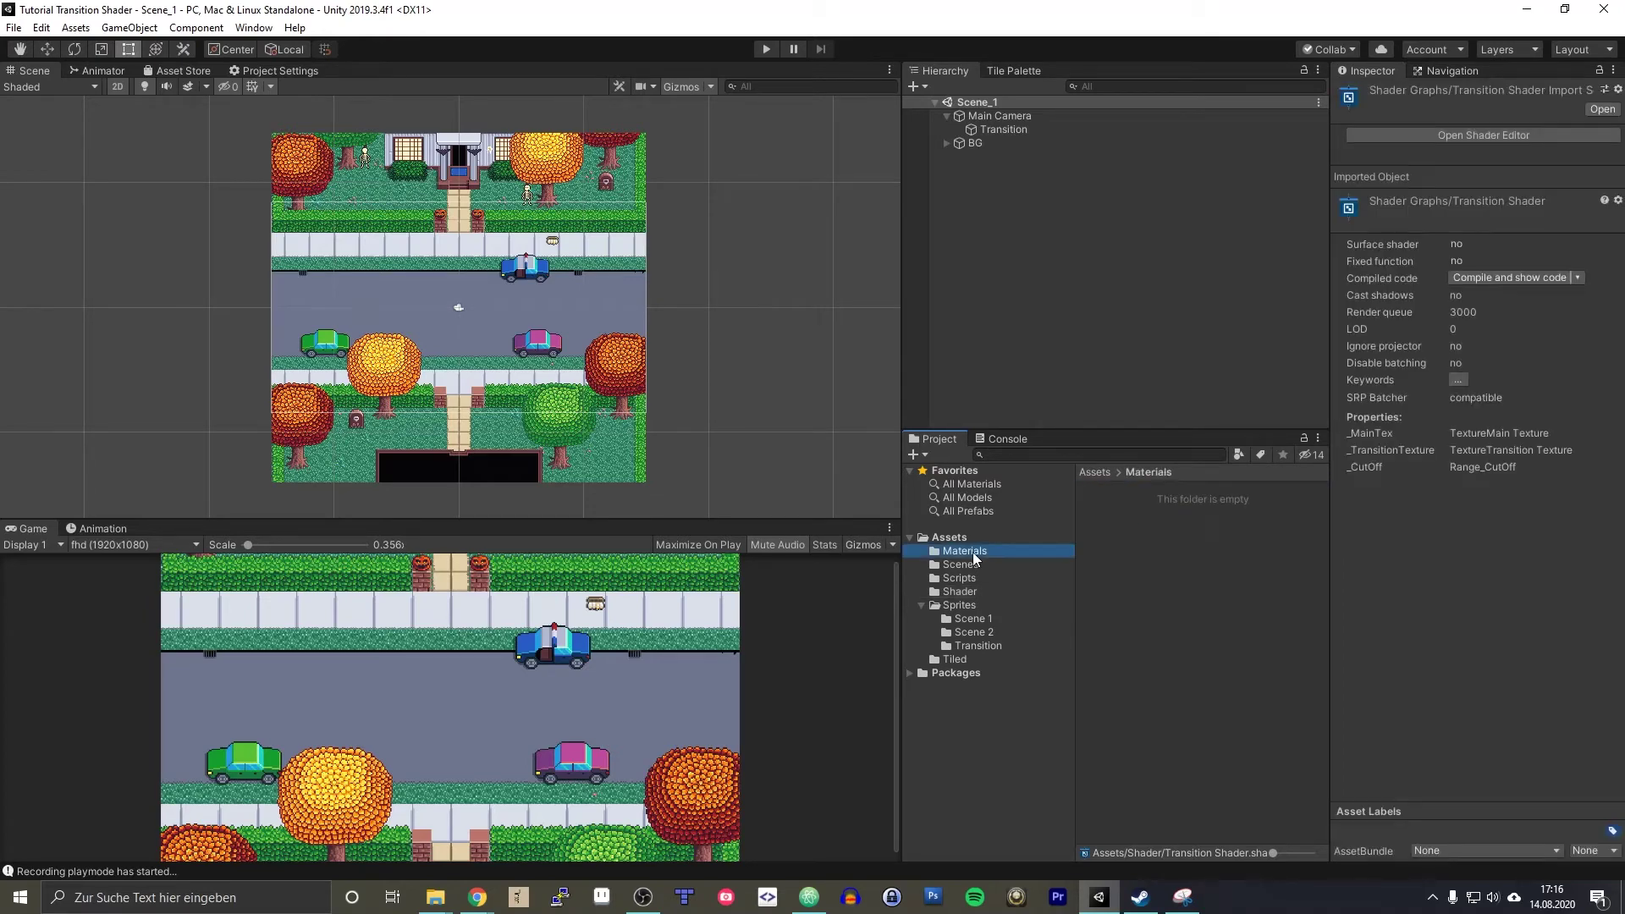
{"action": "right_click", "coordinate": [1145, 561]}
{"action": "mouse_move", "coordinate": [1206, 144]}
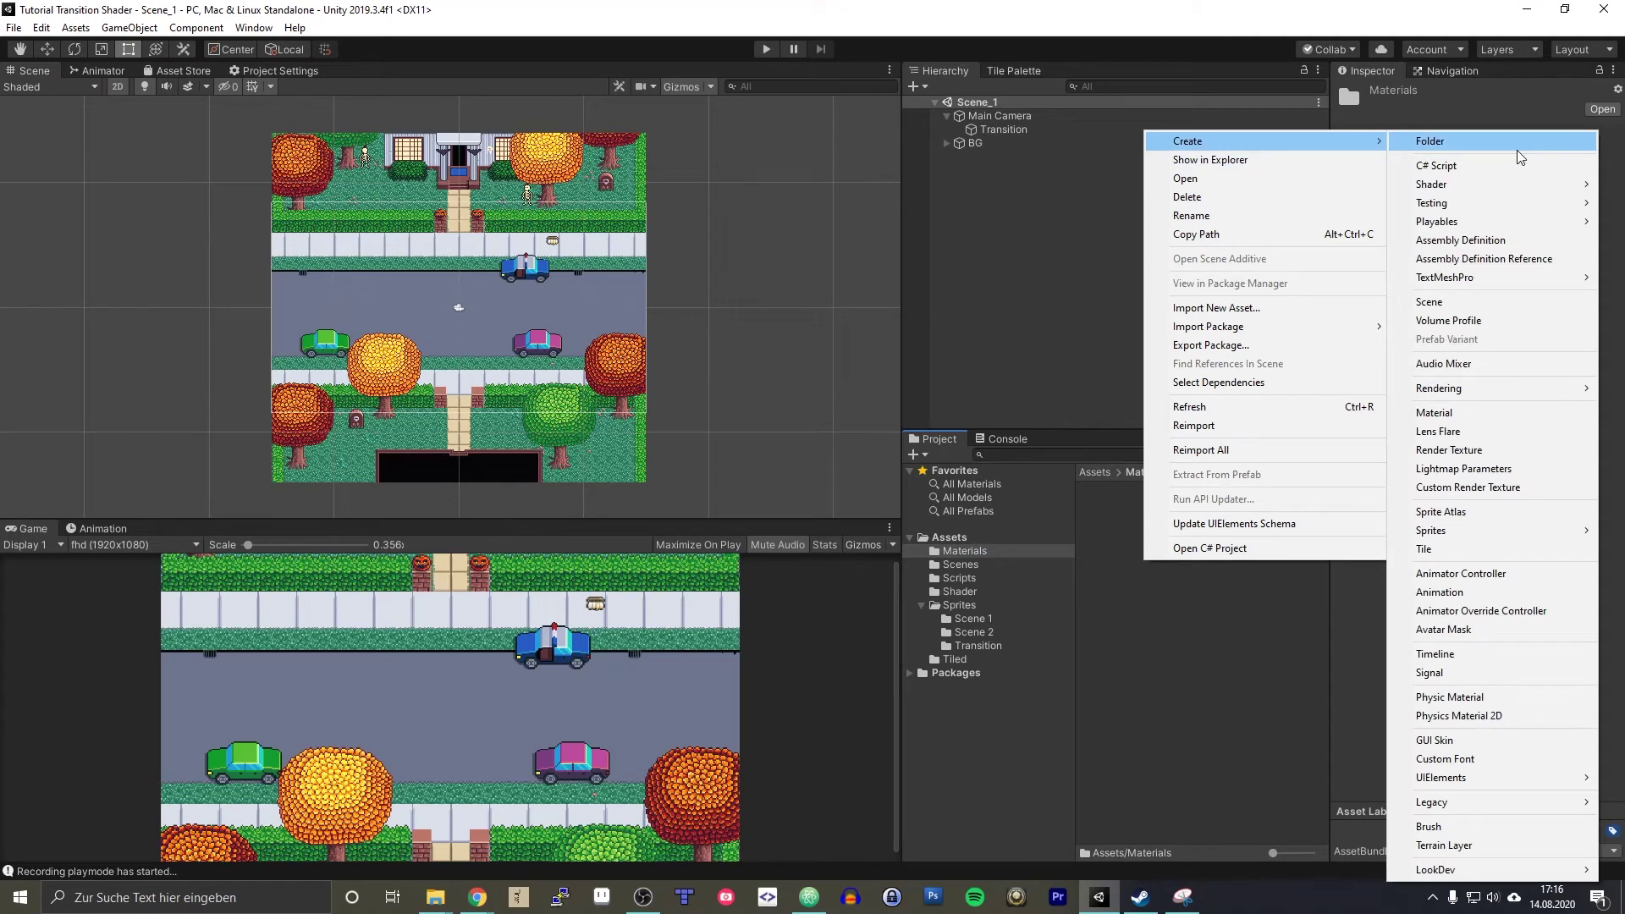
{"action": "left_click", "coordinate": [1490, 413]}
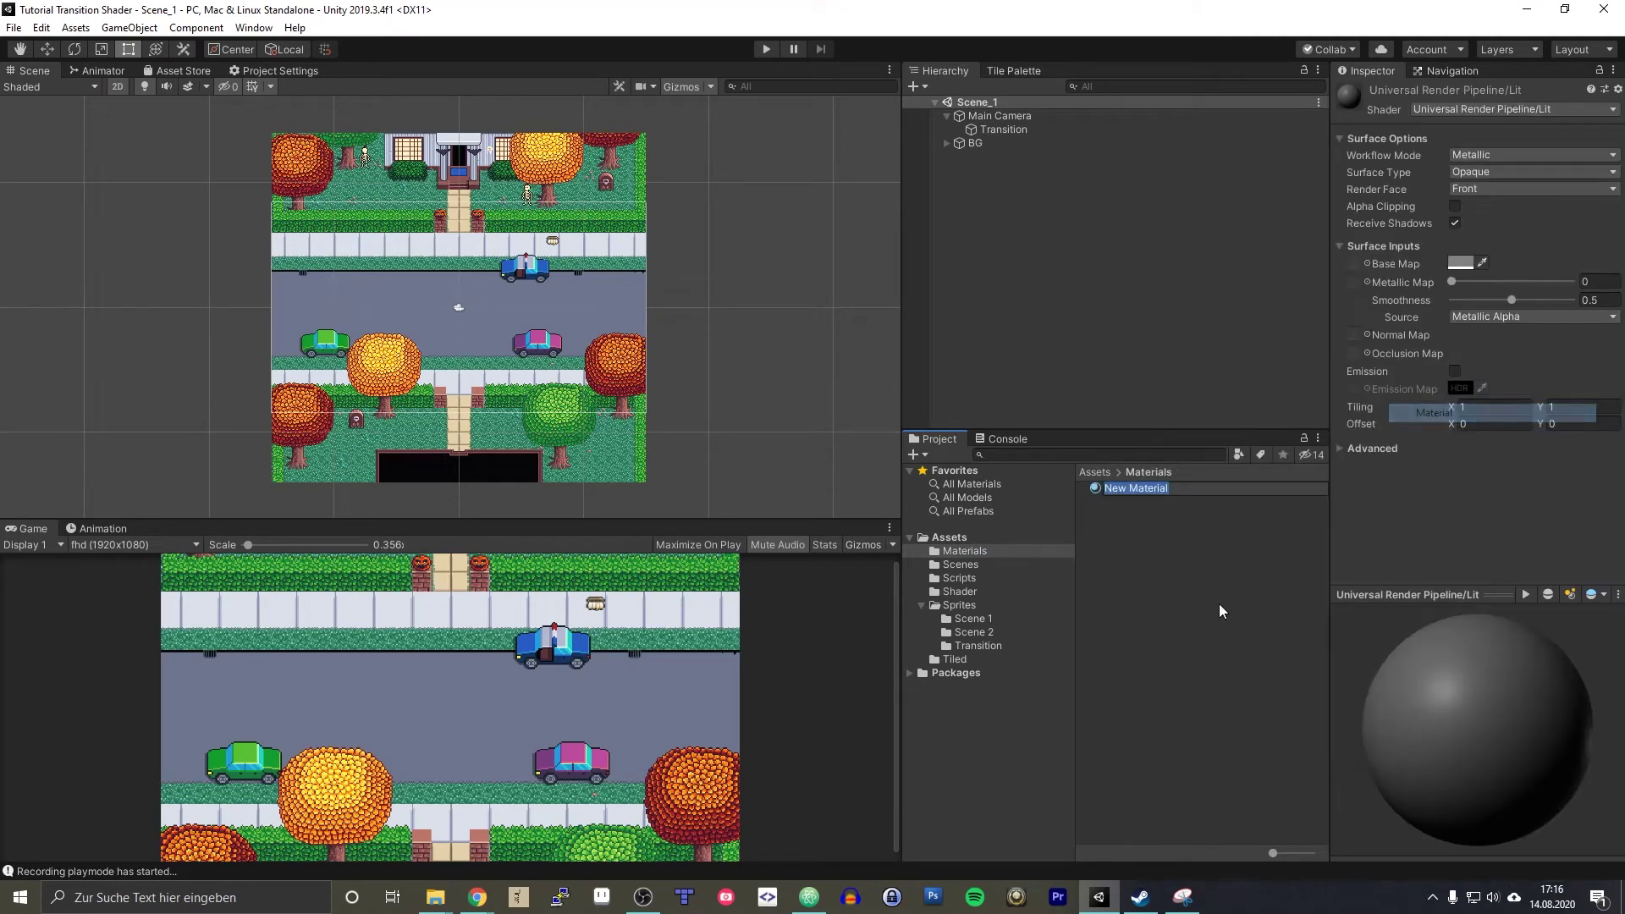
{"action": "type", "text": "Transitio"}
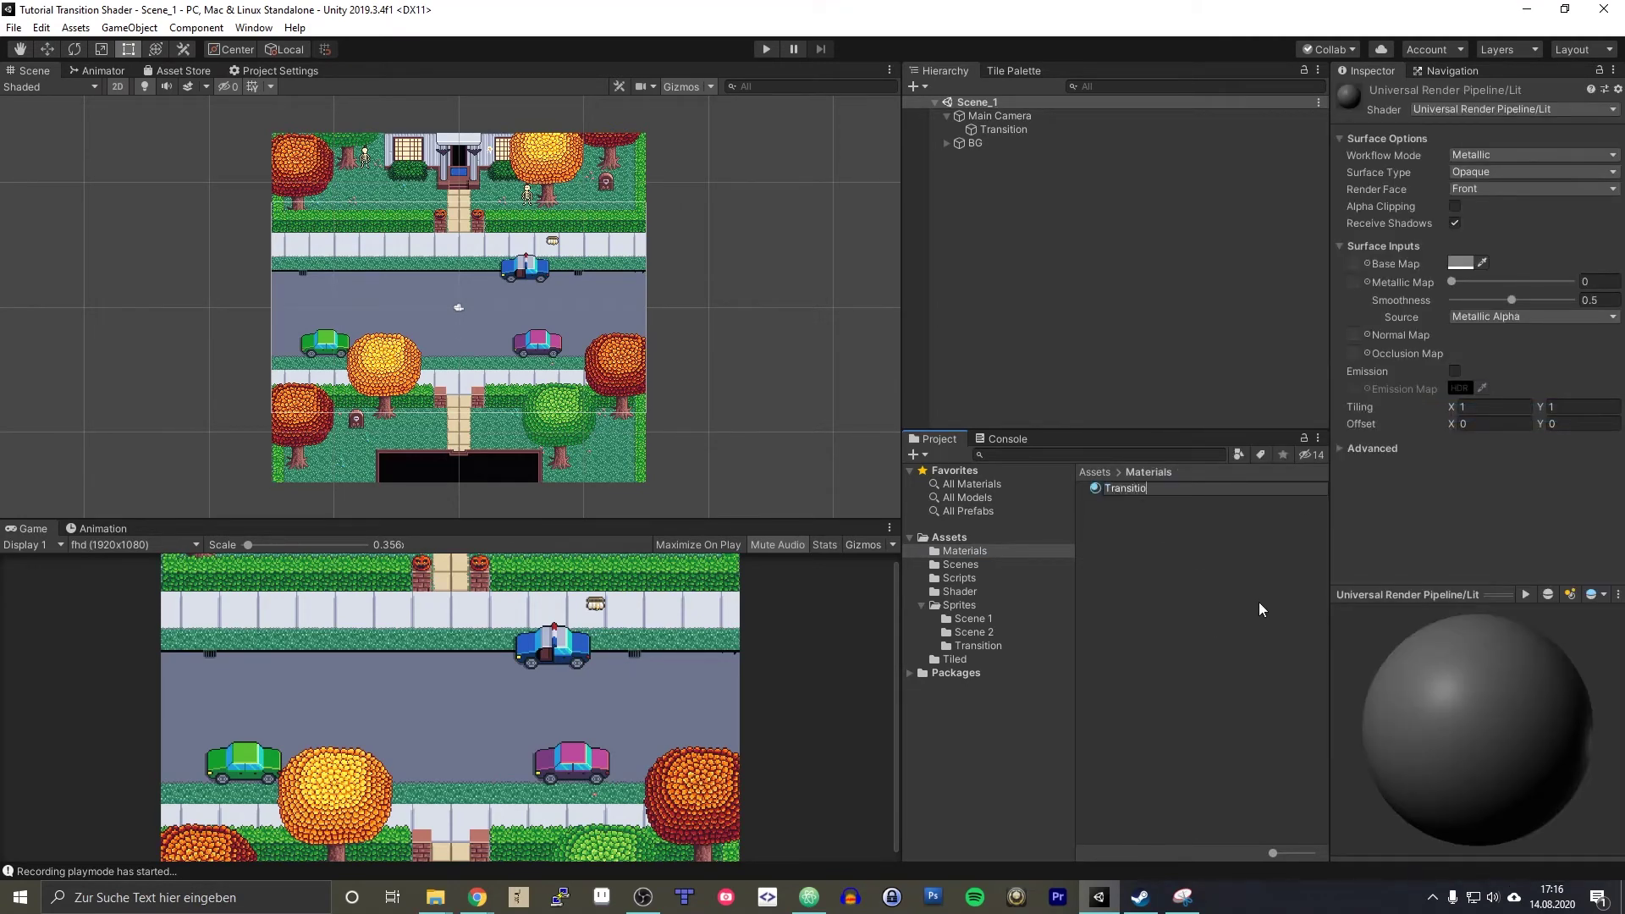
{"action": "type", "text": "n Material"}
{"action": "key", "text": "Return"}
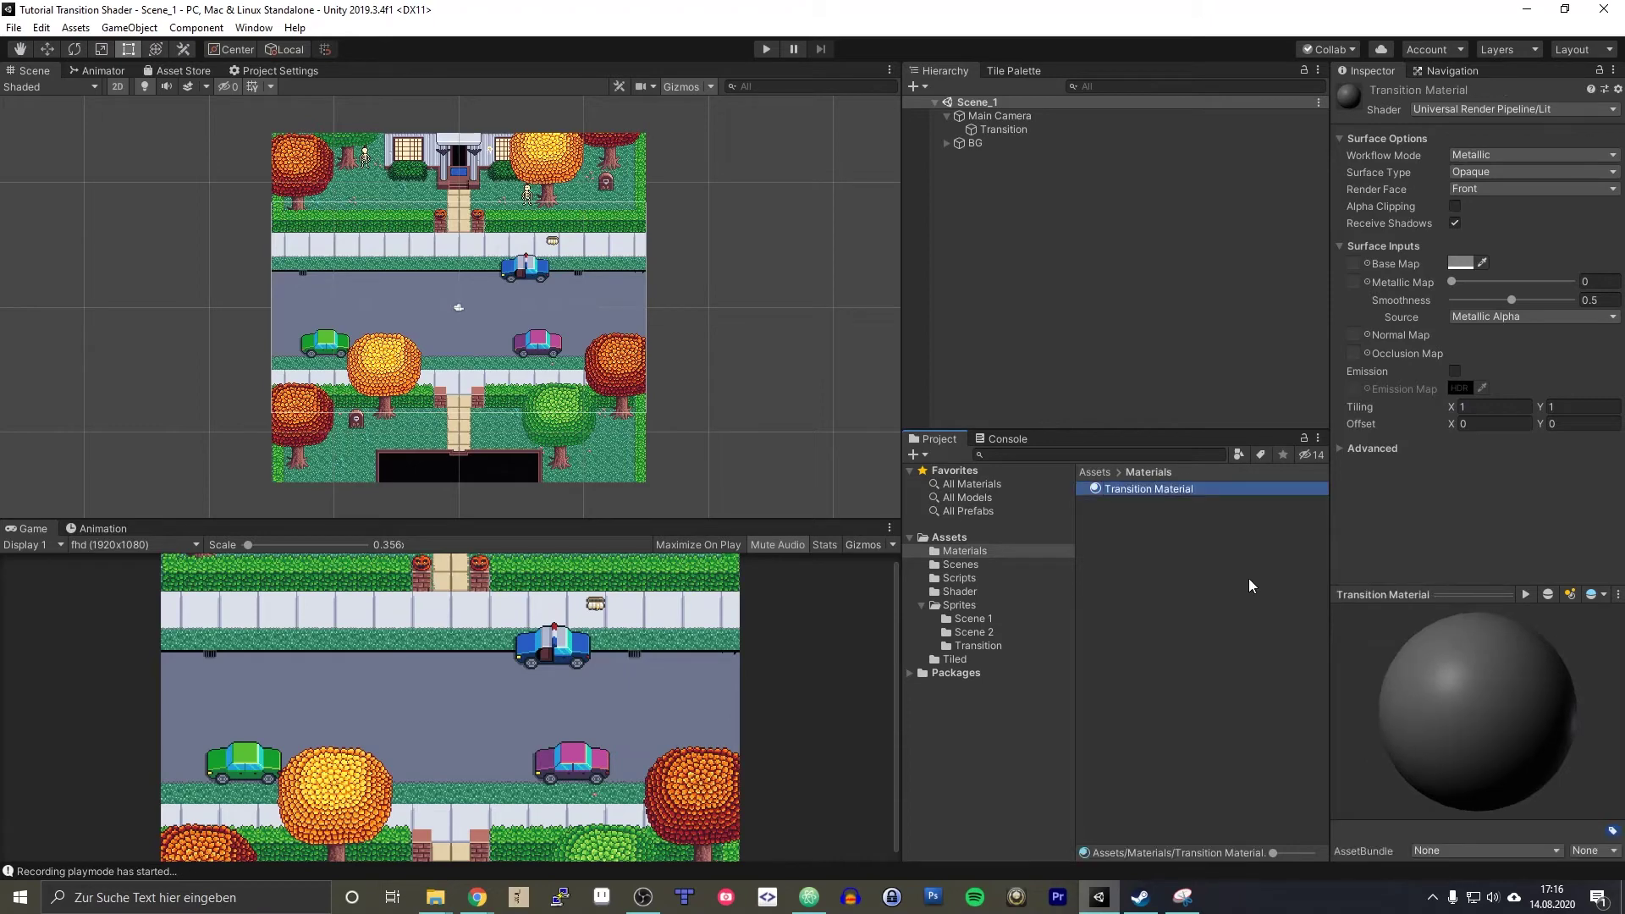
- Assign the Shader Graphs/Transition Shader to Transition Material
{"action": "left_click", "coordinate": [1480, 113]}
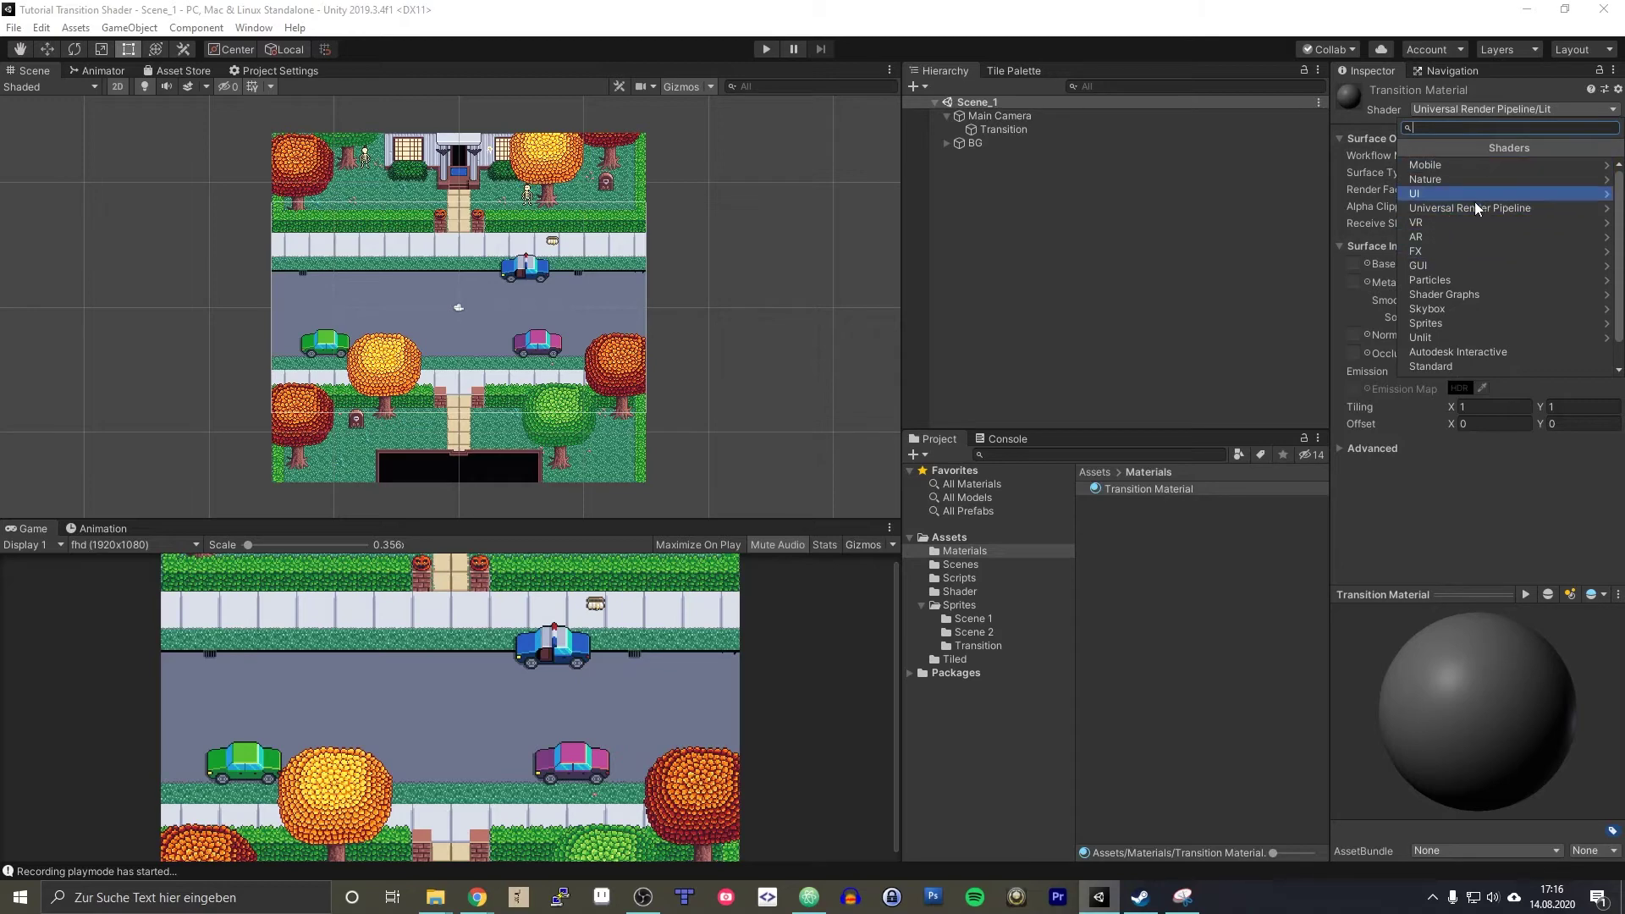
{"action": "left_click", "coordinate": [1427, 296]}
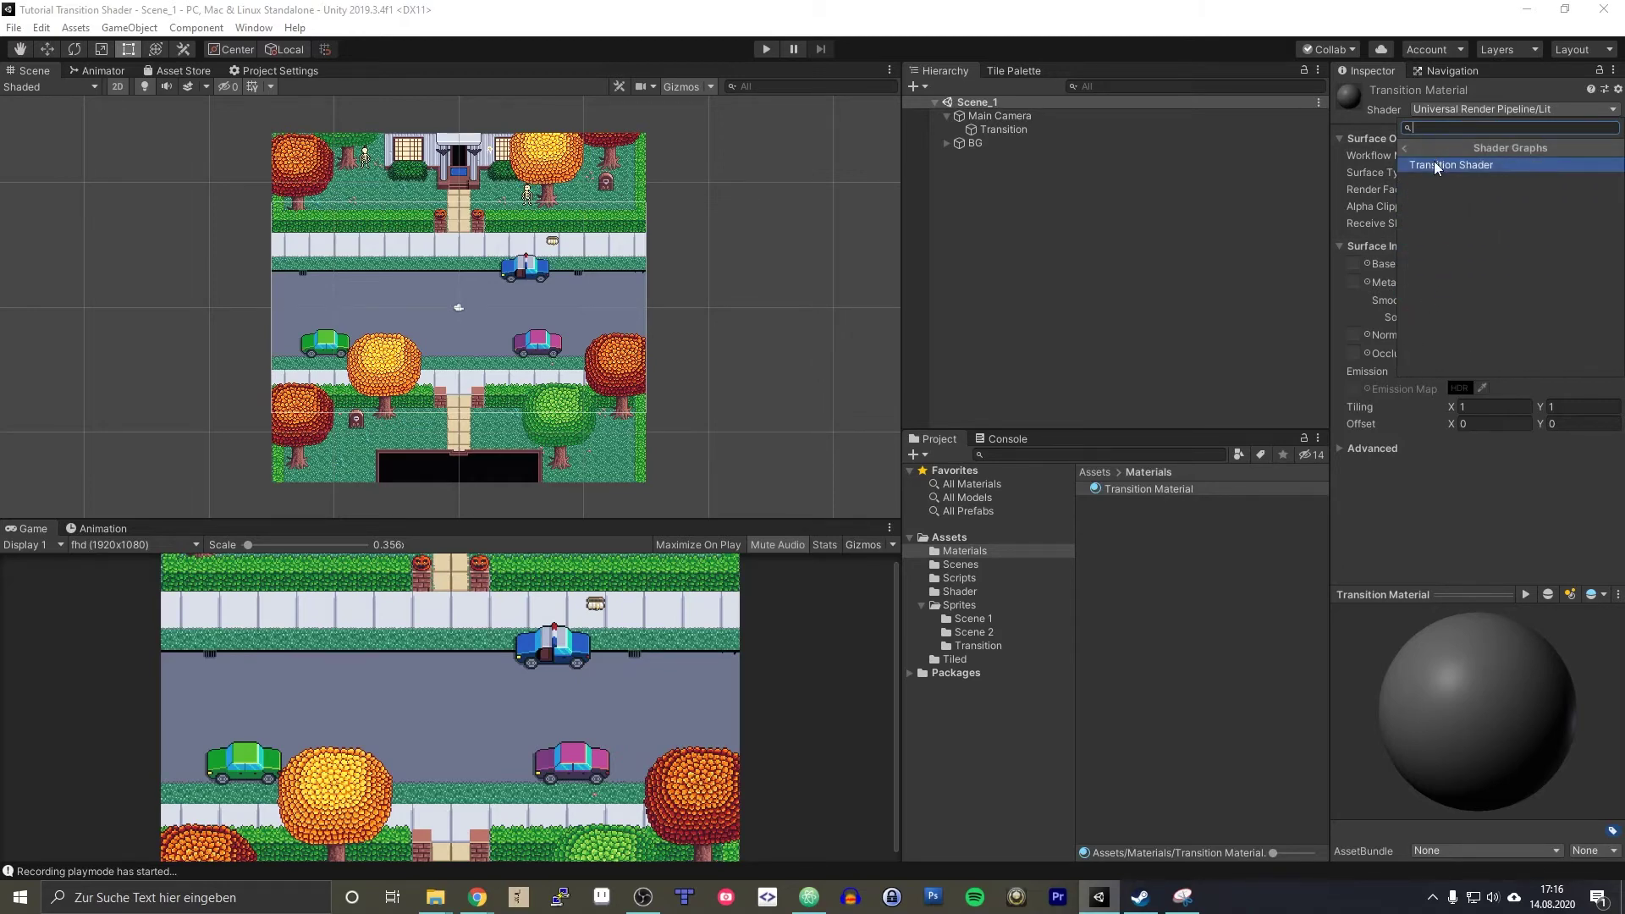
{"action": "left_click", "coordinate": [1437, 166]}
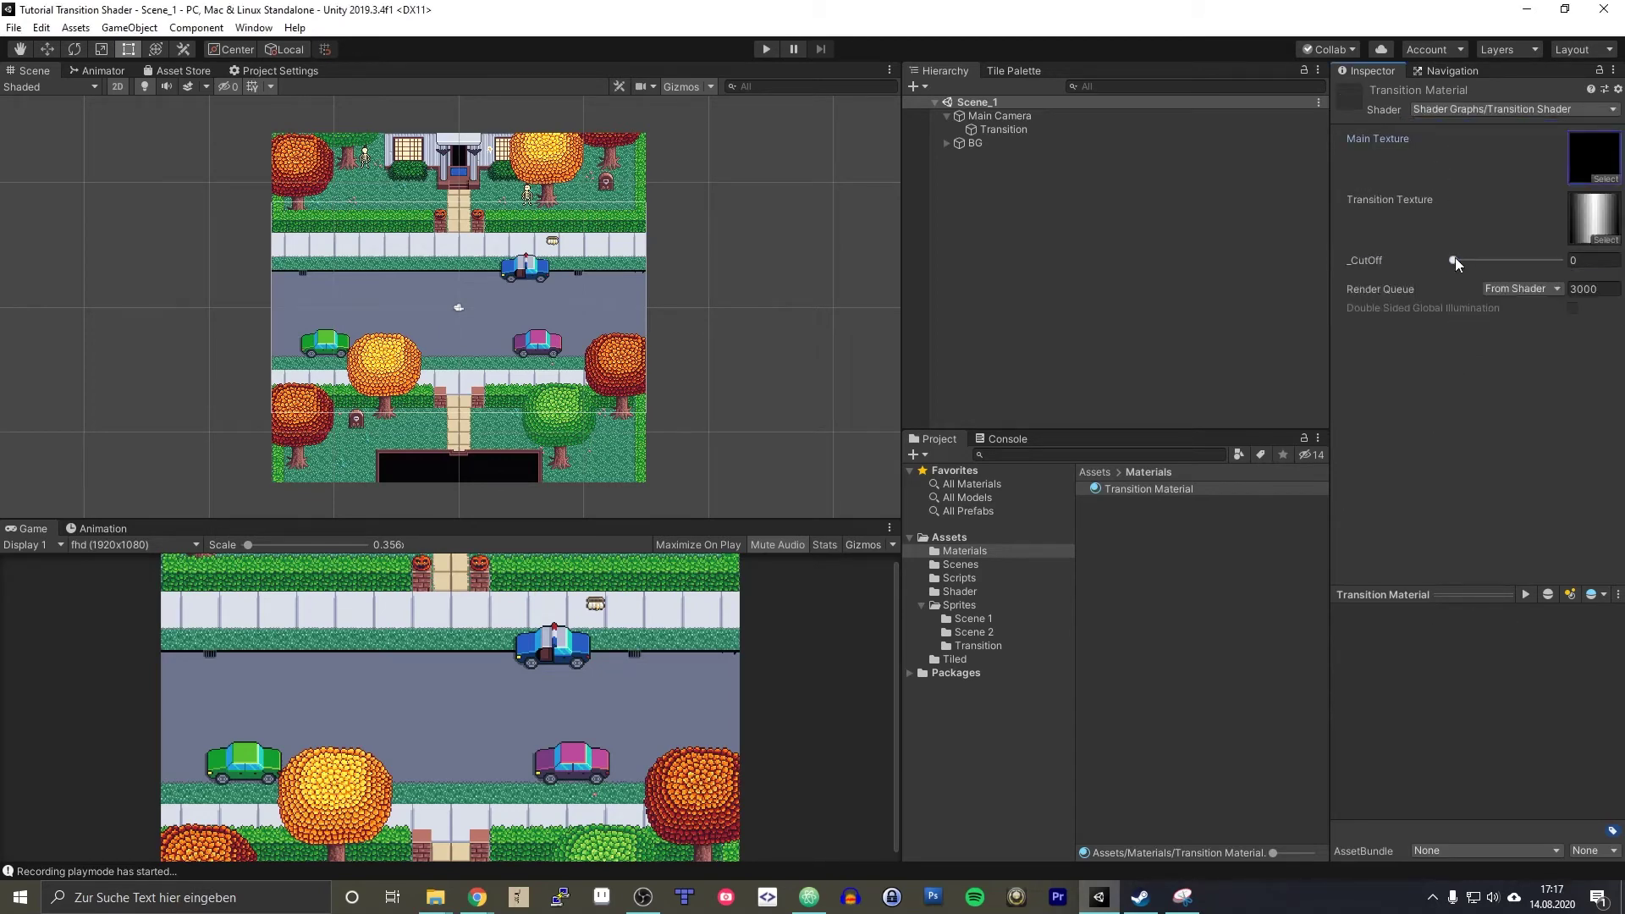
- Change the material's preview shape and test the transition with _CutOff raised to about 0.648
{"action": "mouse_move", "coordinate": [1454, 260]}
{"action": "left_mouse_down"}
{"action": "mouse_move", "coordinate": [1560, 262]}
{"action": "mouse_move", "coordinate": [1453, 262]}
{"action": "left_mouse_up"}
{"action": "left_click", "coordinate": [1602, 596]}
{"action": "left_click", "coordinate": [1548, 594]}
{"action": "left_click", "coordinate": [1547, 594]}
{"action": "left_click", "coordinate": [1547, 595]}
{"action": "left_click_drag", "start_coordinate": [1455, 260], "coordinate": [1520, 265]}
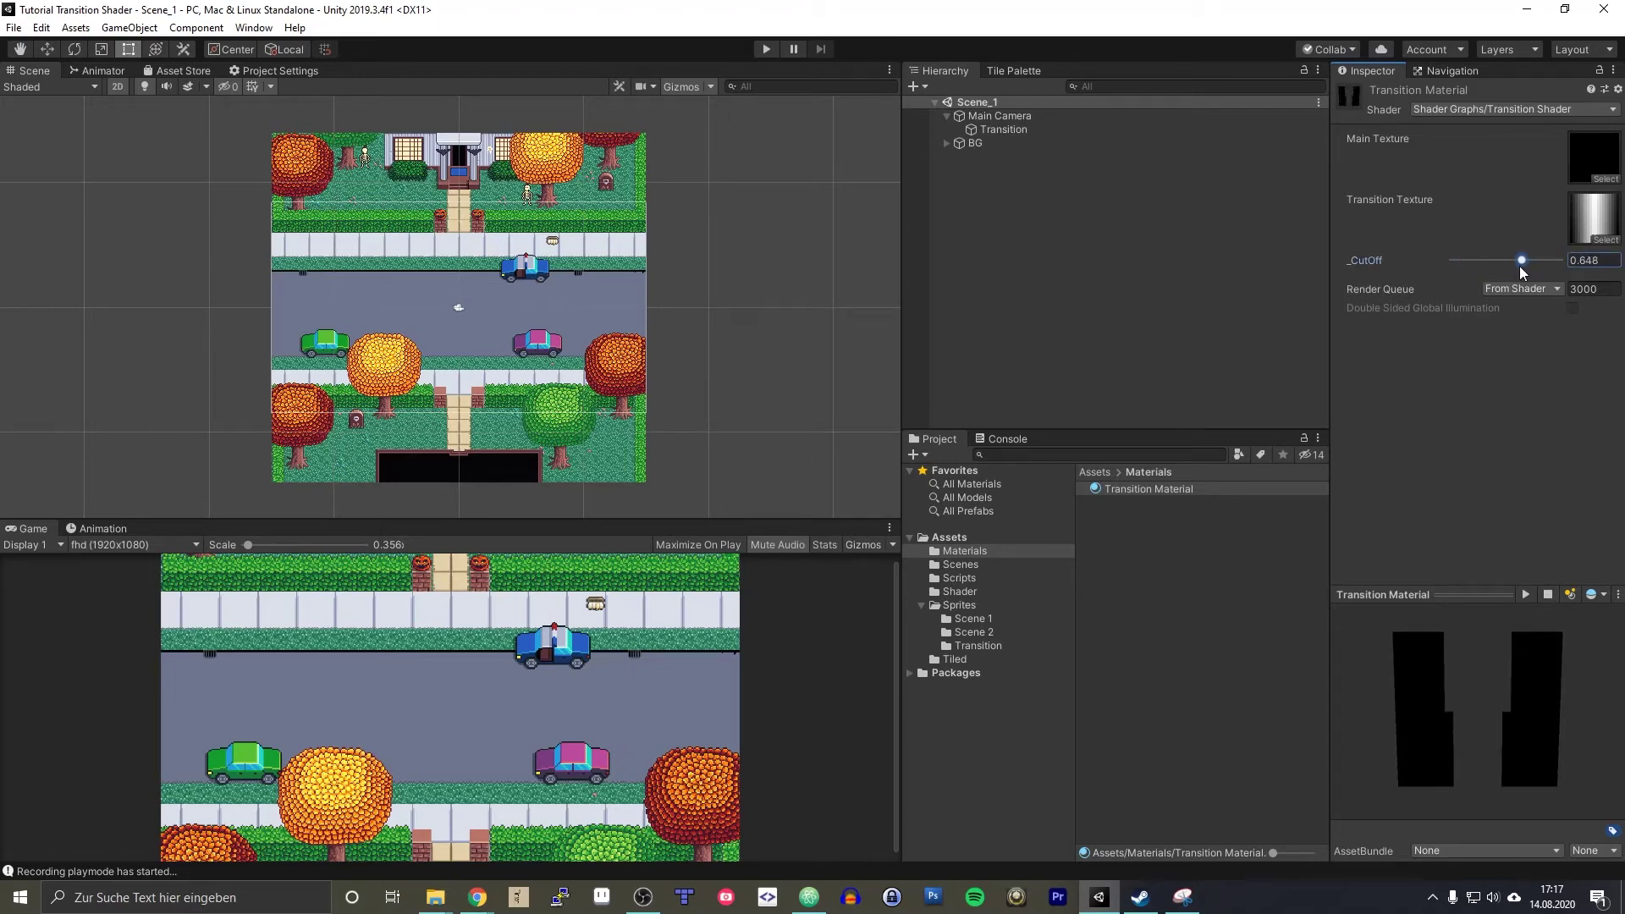
- Enable the Transition object's Sprite Renderer and assign Transition Material as its material
{"action": "left_click", "coordinate": [1074, 279]}
{"action": "left_click", "coordinate": [995, 134]}
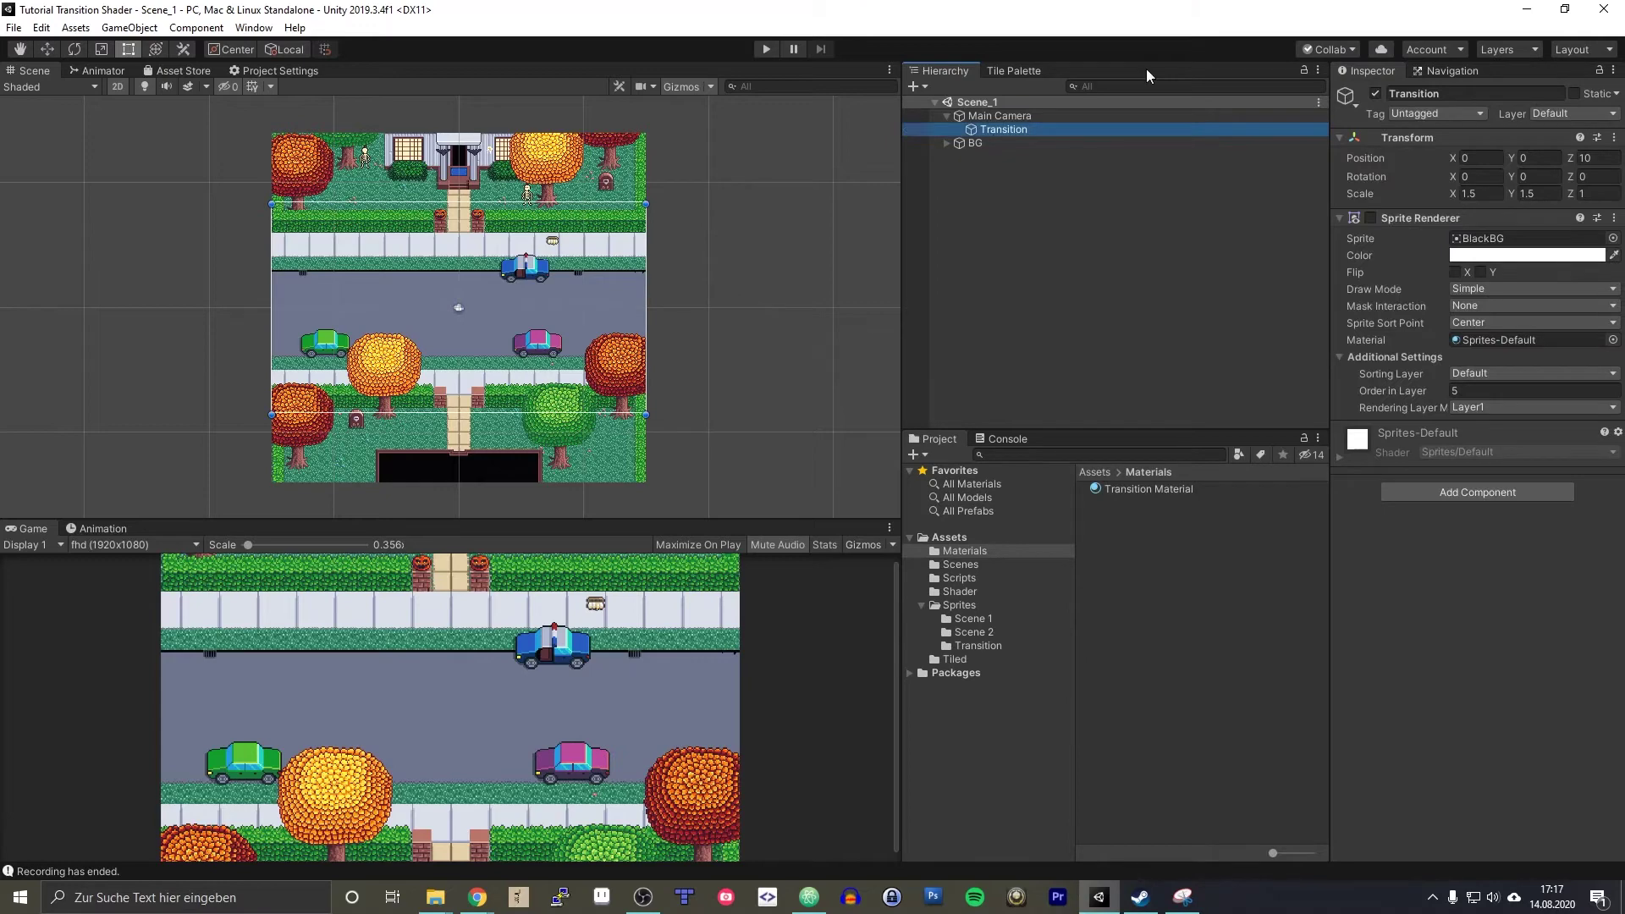
{"action": "left_click", "coordinate": [1371, 218]}
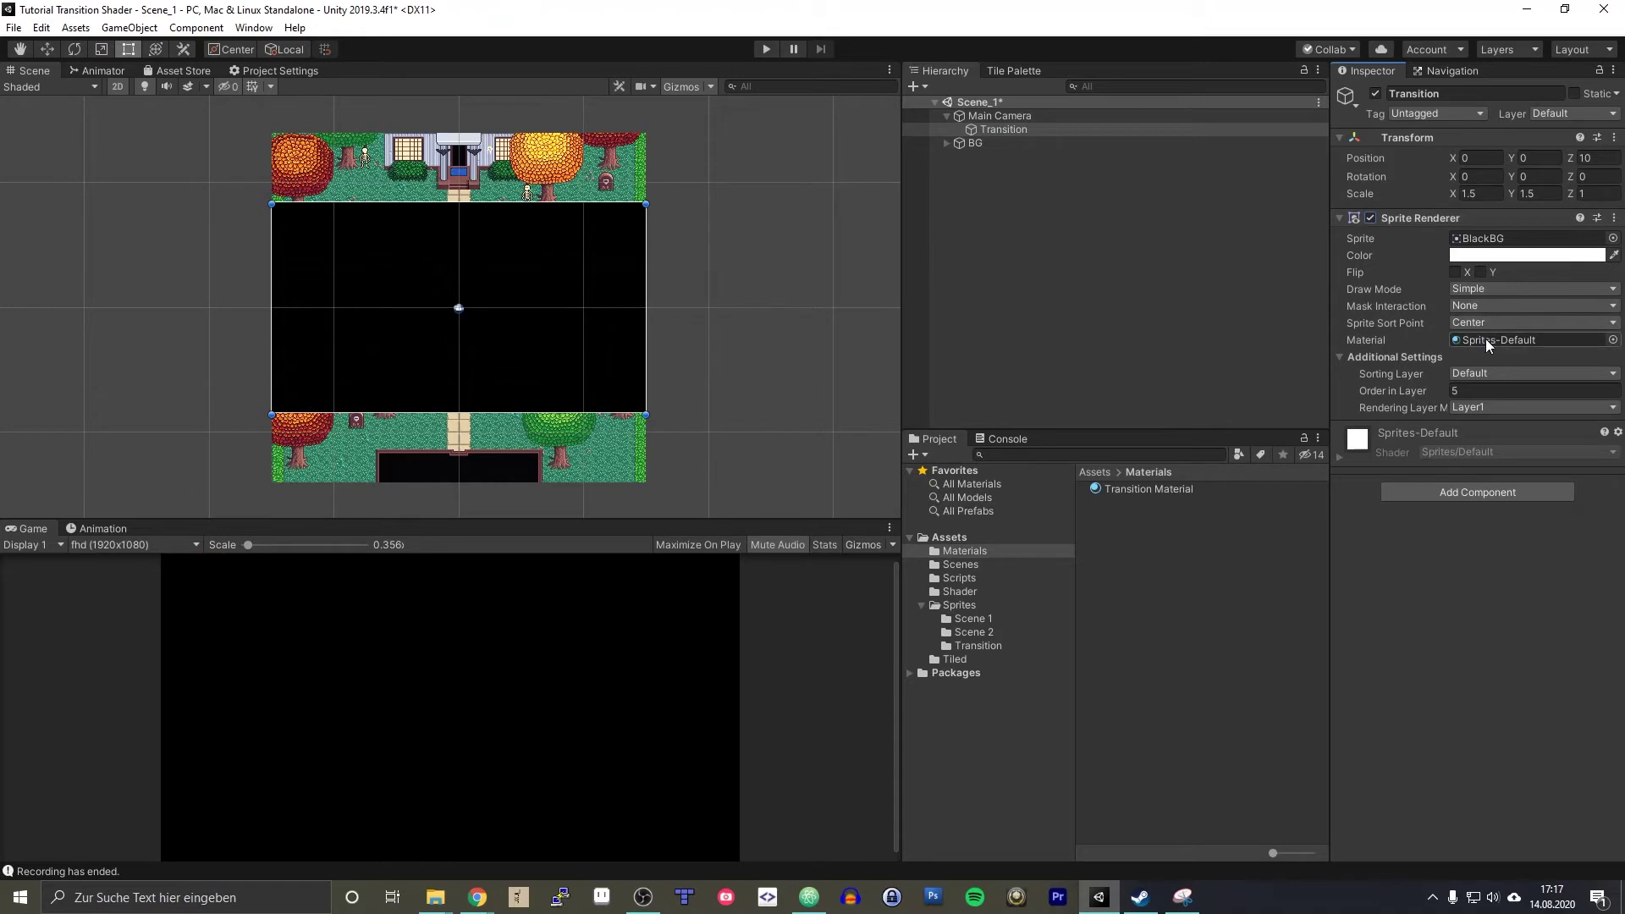
{"action": "left_click_drag", "start_coordinate": [1149, 494], "coordinate": [1478, 339]}
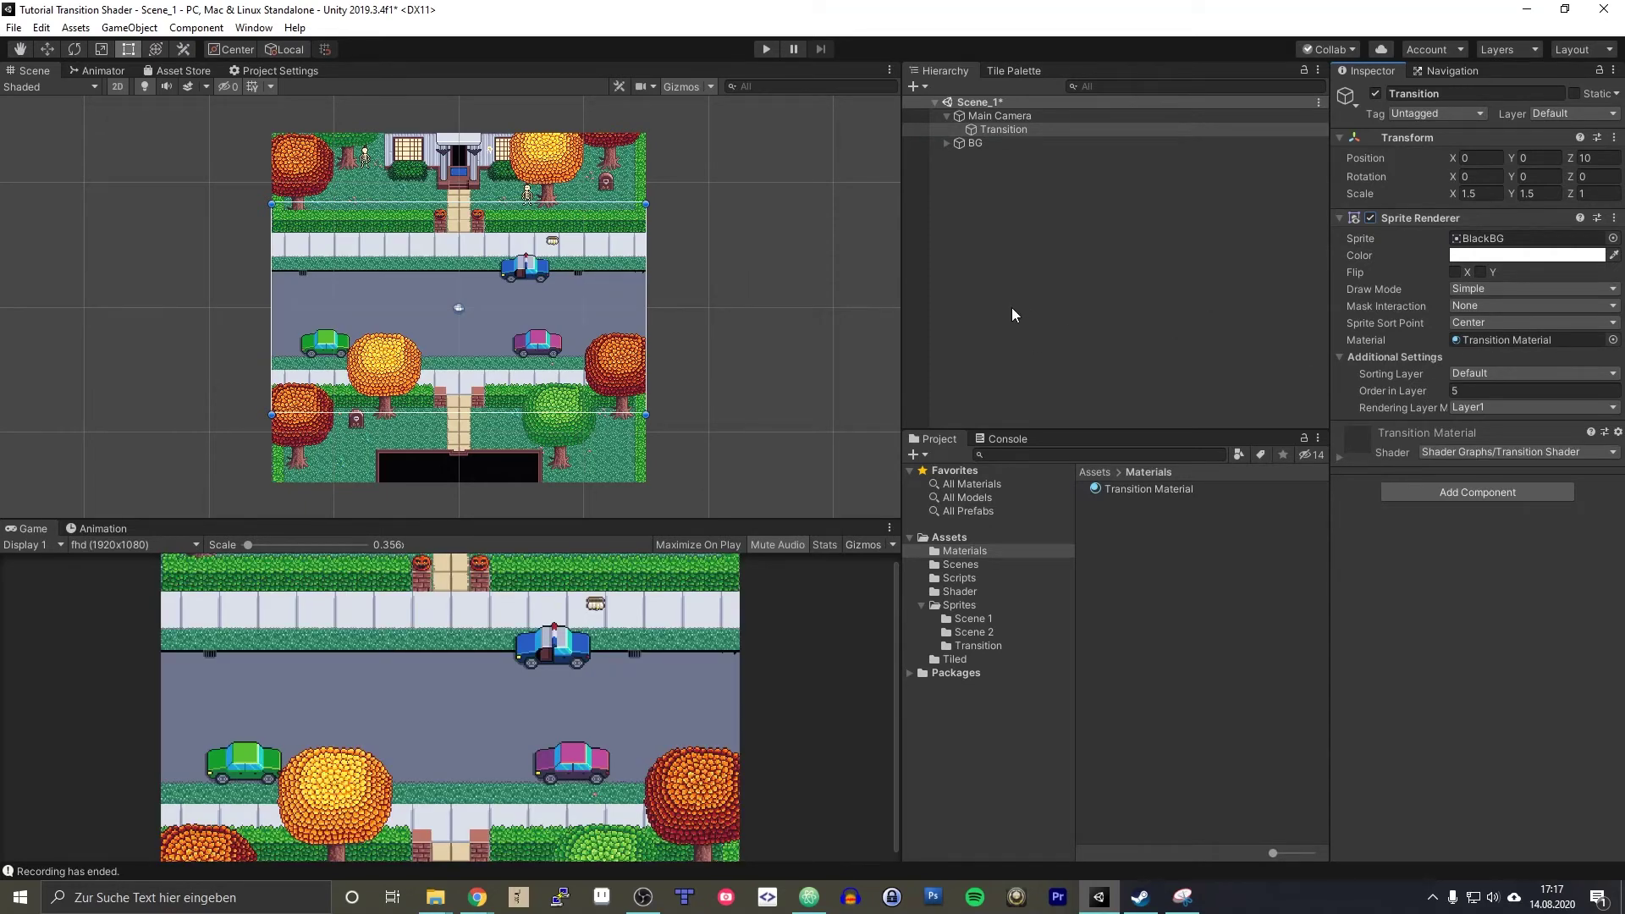
- Test the transition over the scene by sliding Transition Material's _CutOff value up and back to 0
{"action": "left_click", "coordinate": [978, 645]}
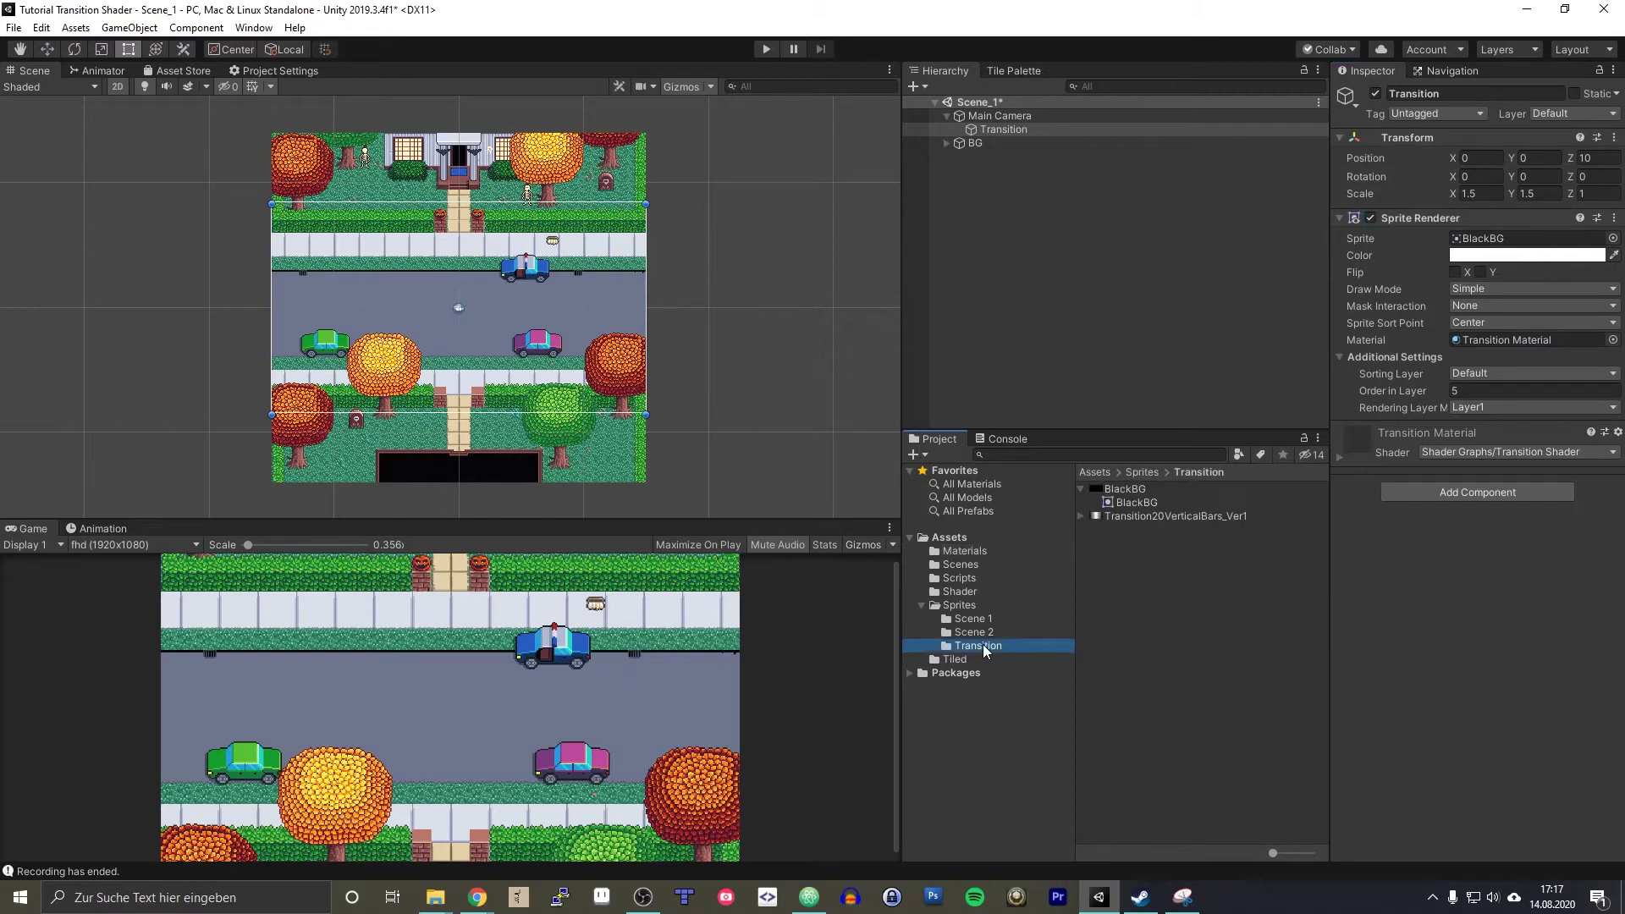
{"action": "left_click", "coordinate": [955, 551]}
{"action": "left_click", "coordinate": [1135, 489]}
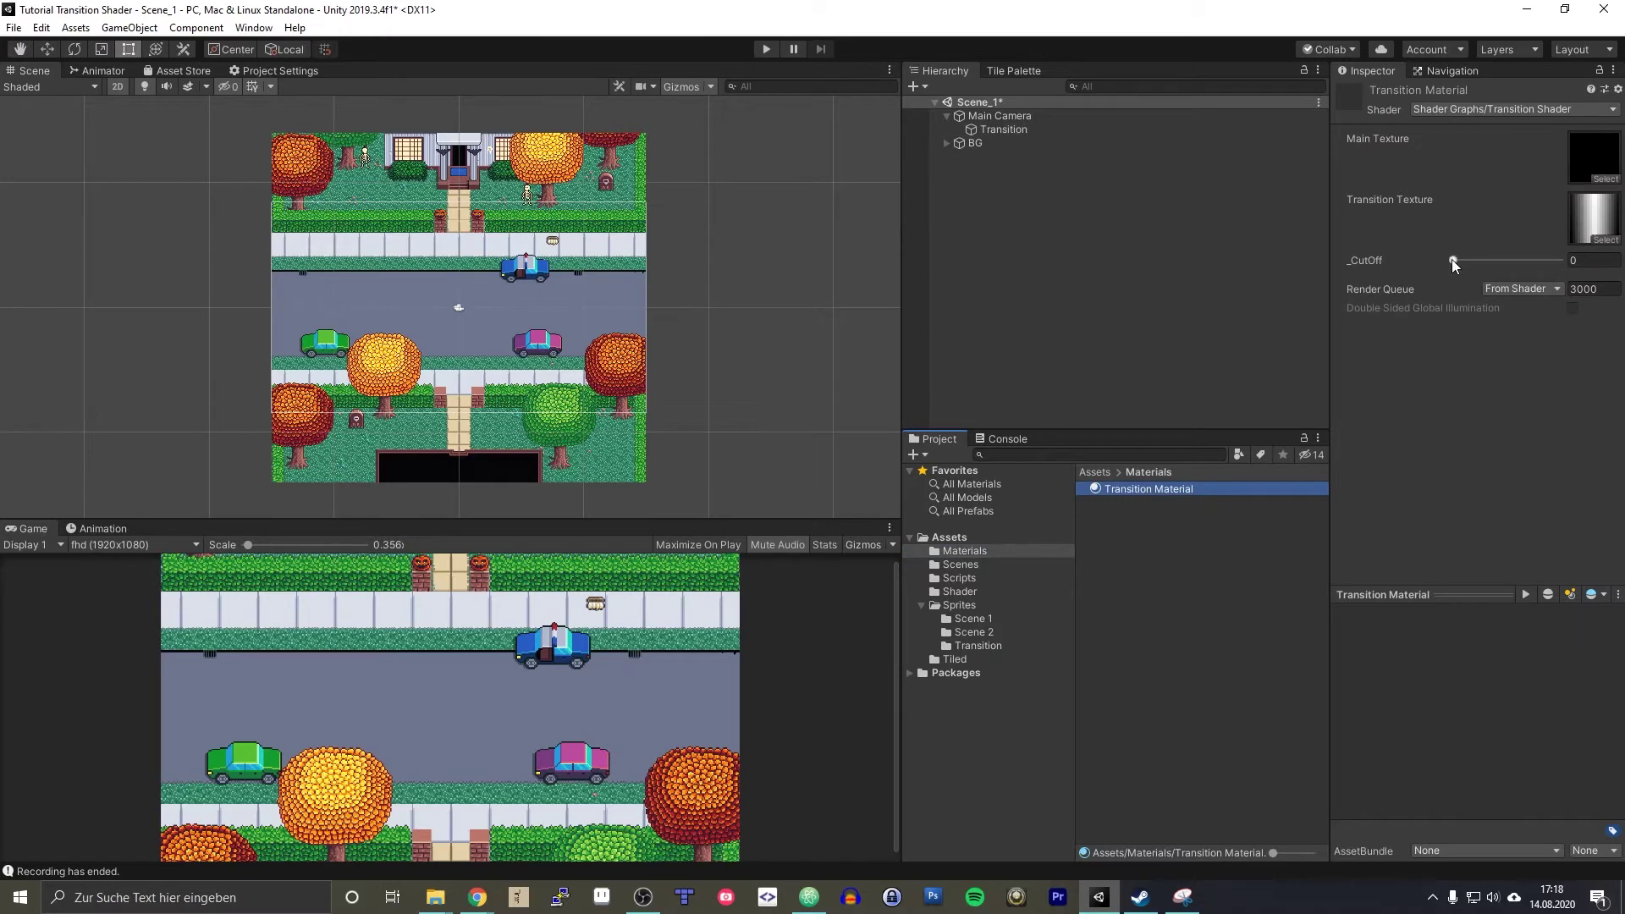
{"action": "left_click_drag", "start_coordinate": [1452, 260], "coordinate": [1501, 261]}
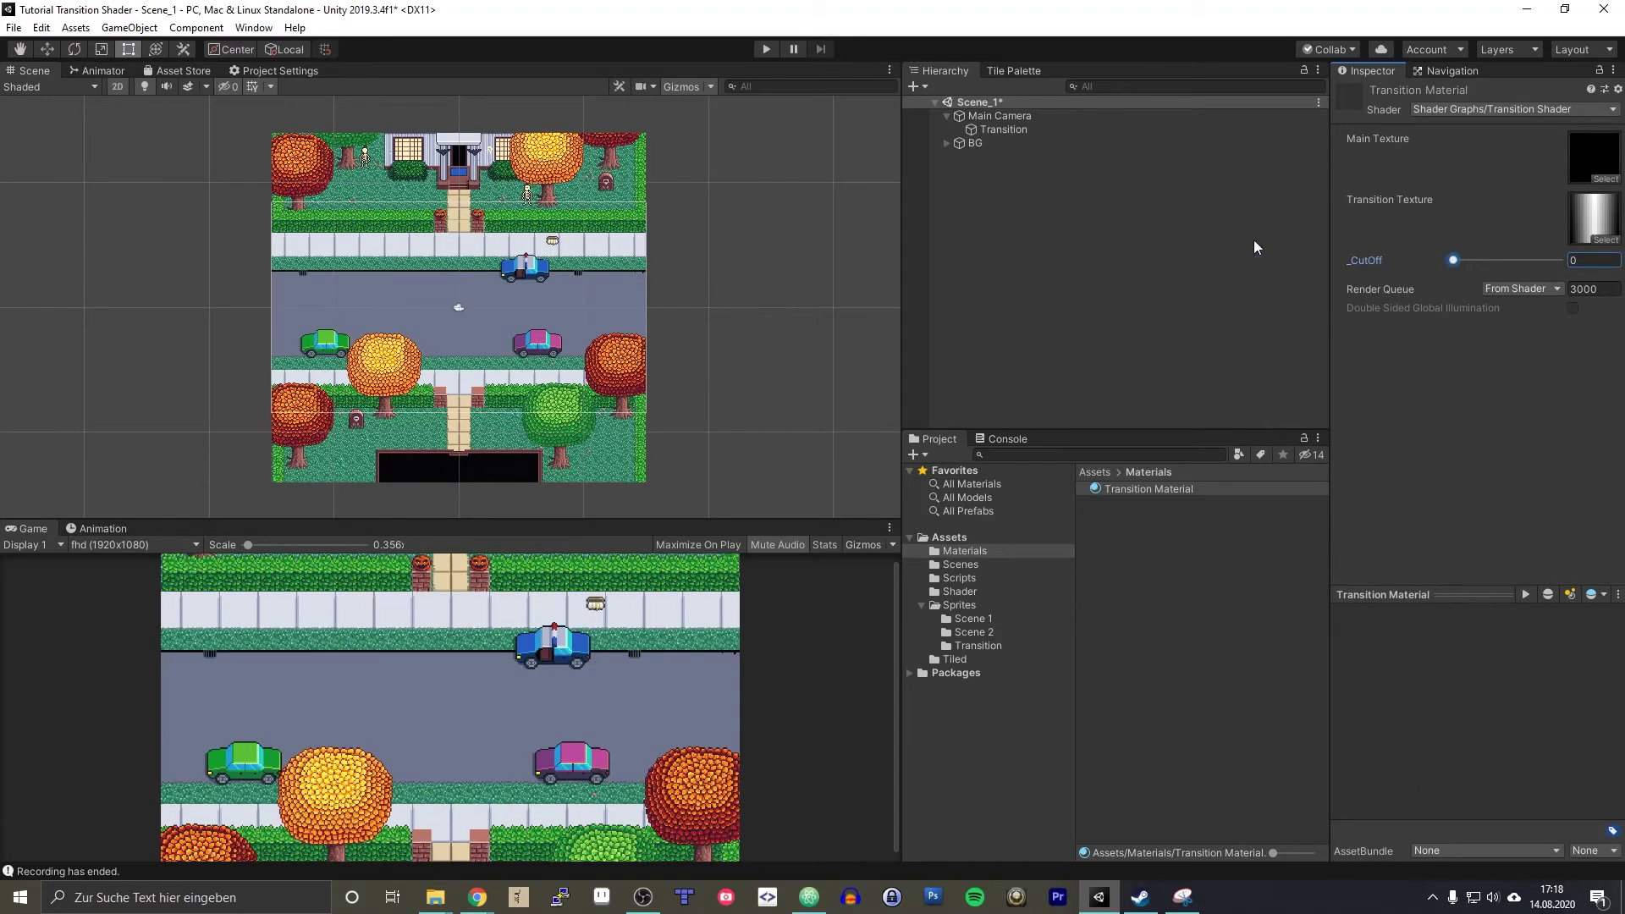
{"action": "left_click", "coordinate": [1182, 545]}
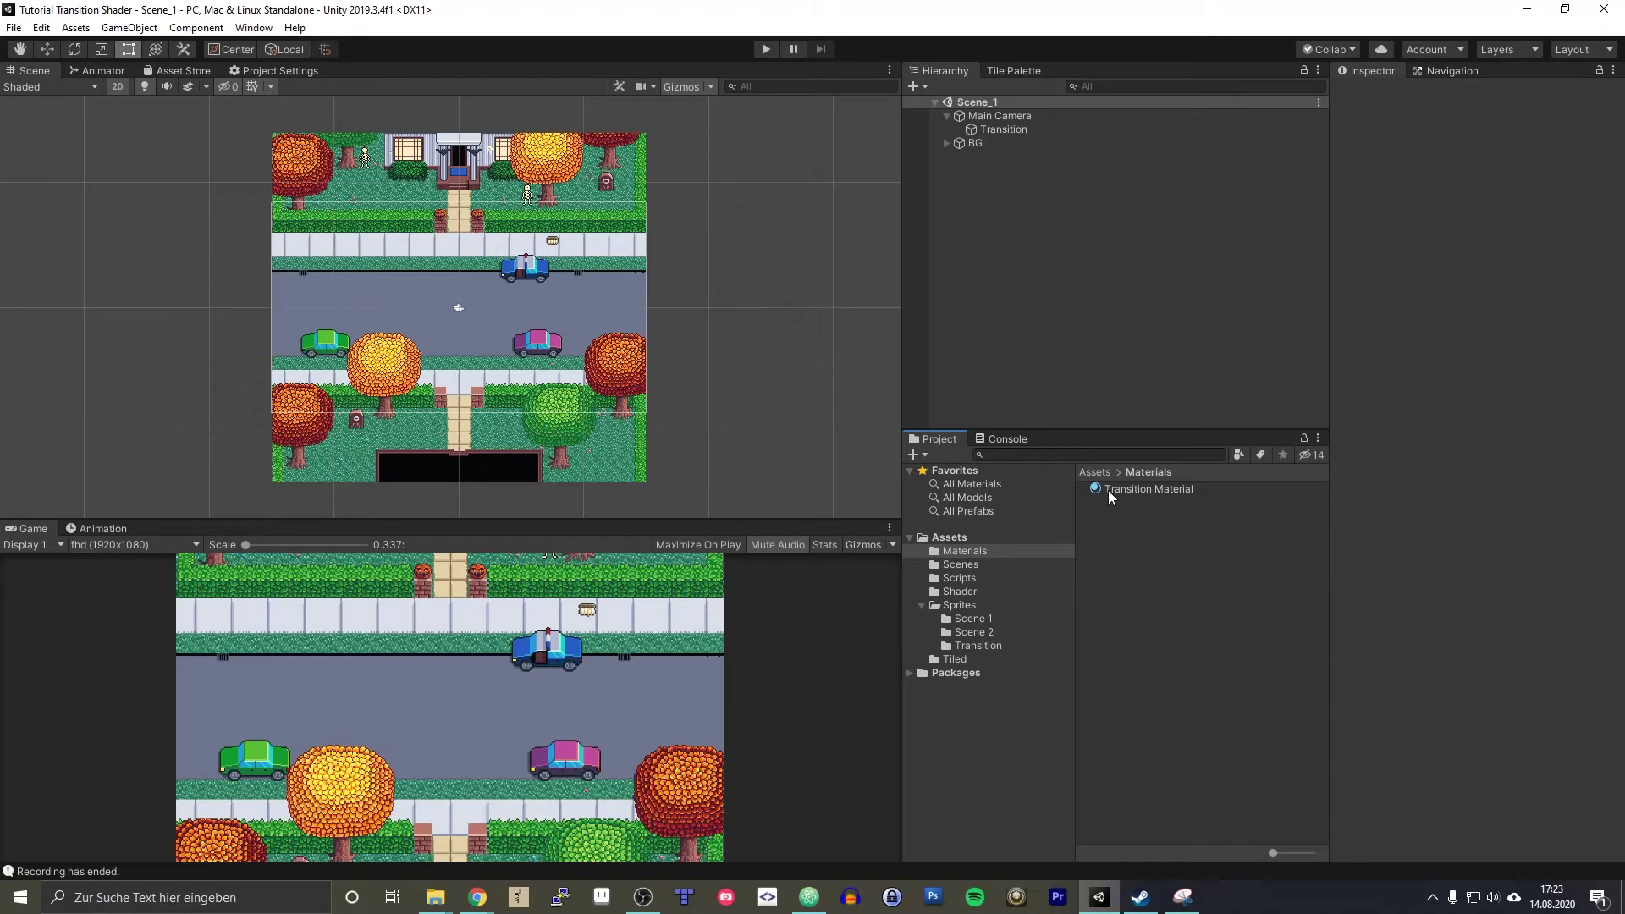
- Create a C# script named TransitionController in the Scripts folder and open it in Visual Studio
{"action": "left_click", "coordinate": [934, 564]}
{"action": "left_click", "coordinate": [959, 577]}
{"action": "right_click", "coordinate": [1109, 553]}
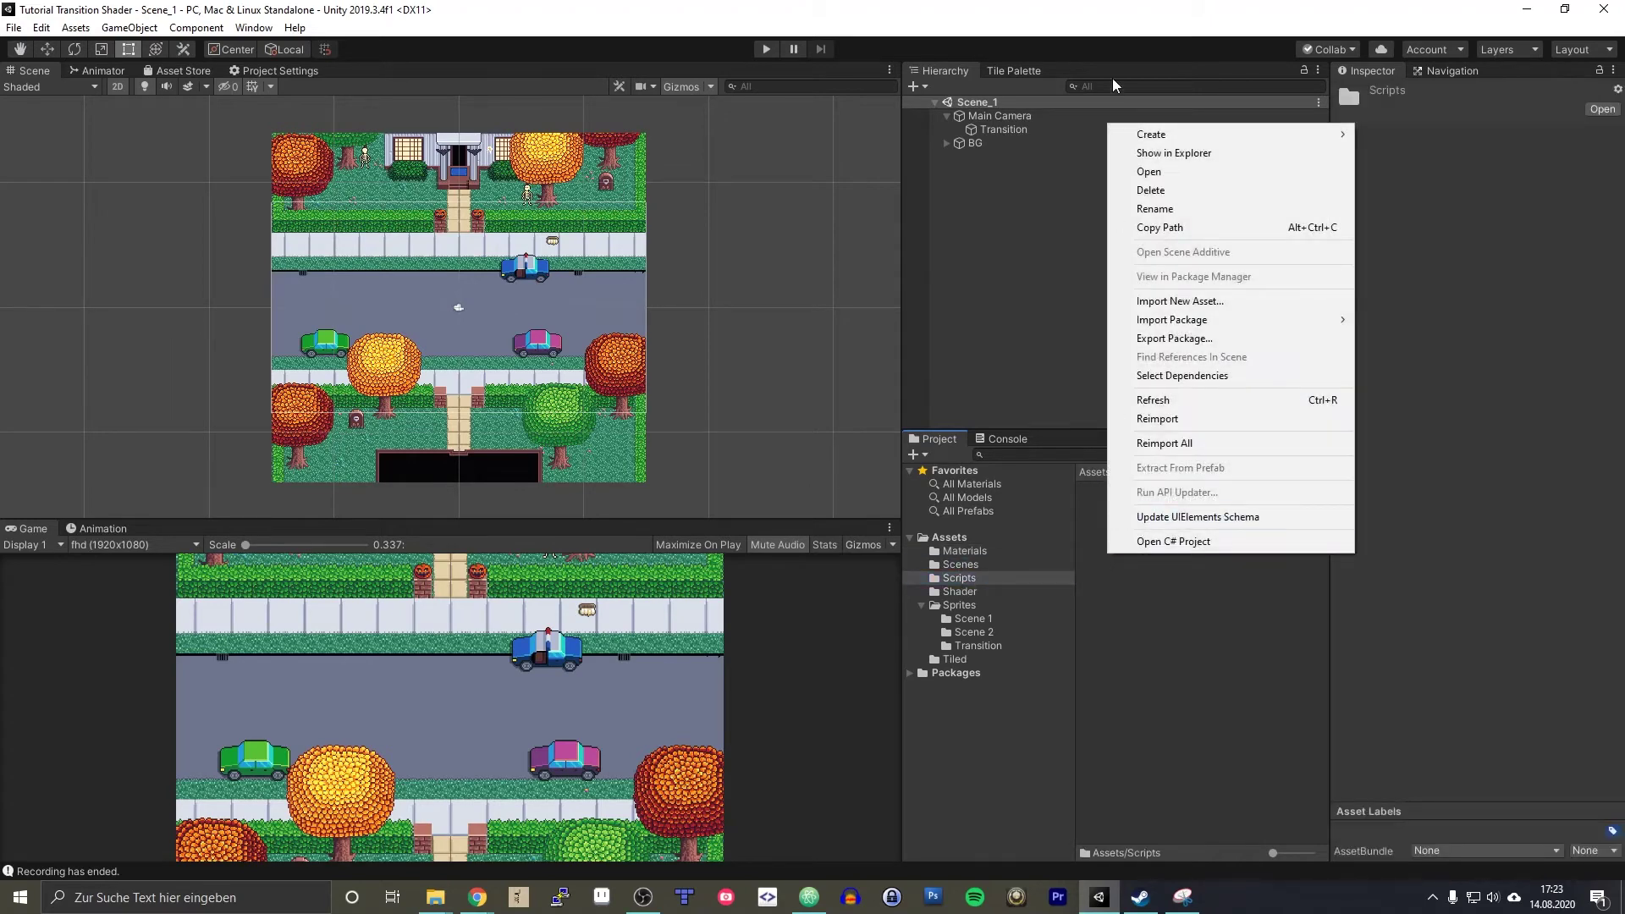
{"action": "mouse_move", "coordinate": [1147, 134]}
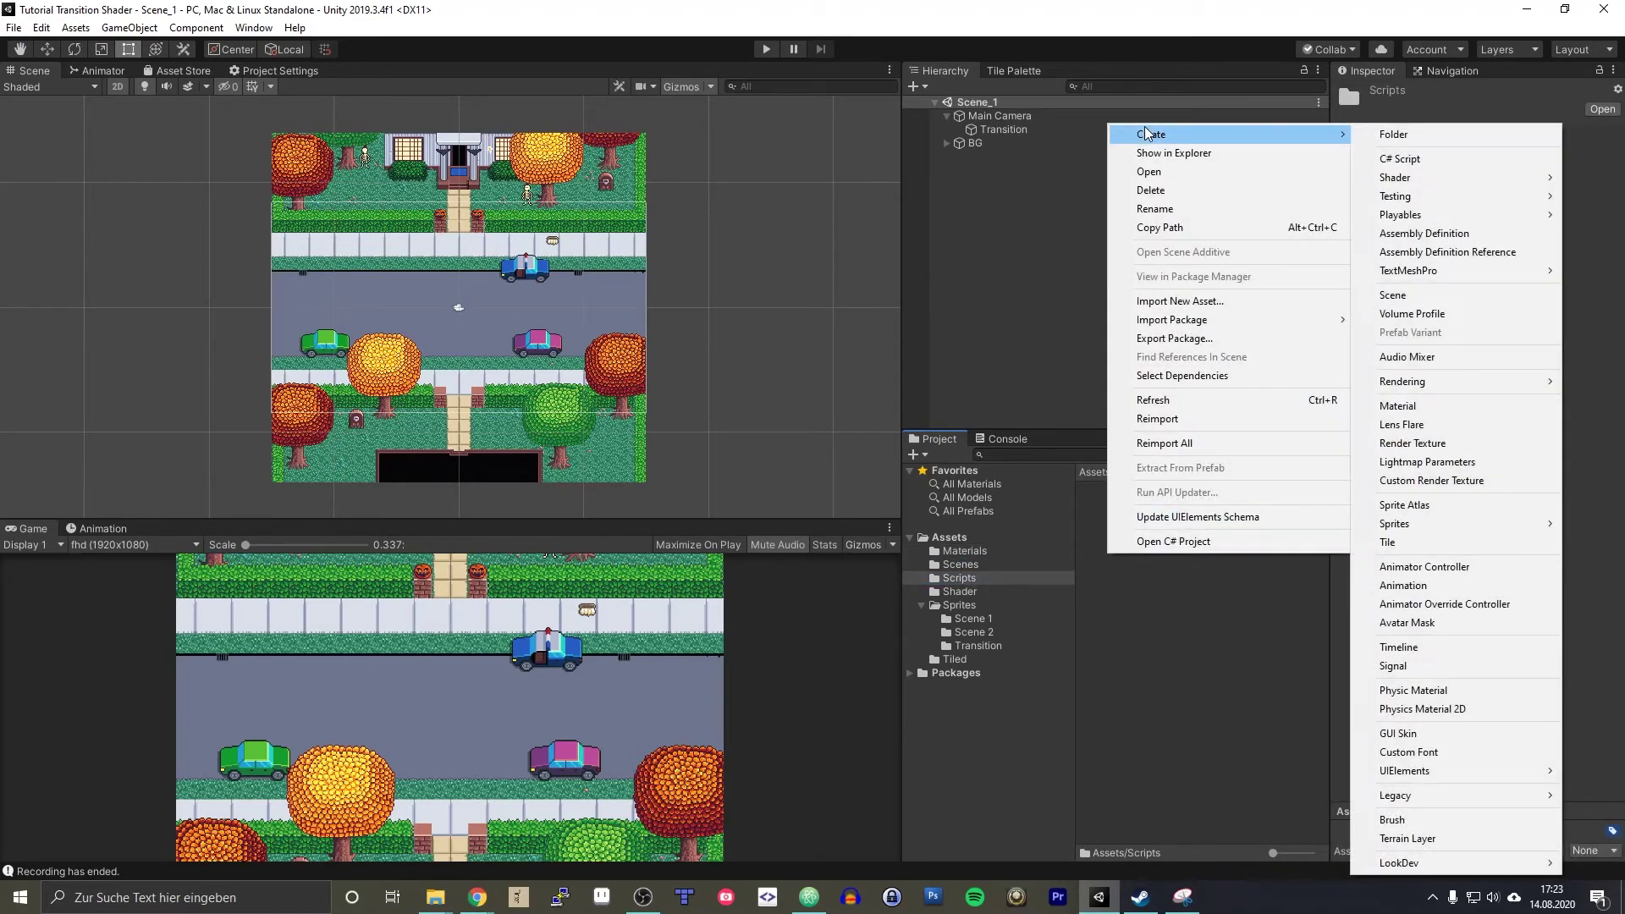
{"action": "left_click", "coordinate": [1419, 163]}
{"action": "type", "text": "Tr"}
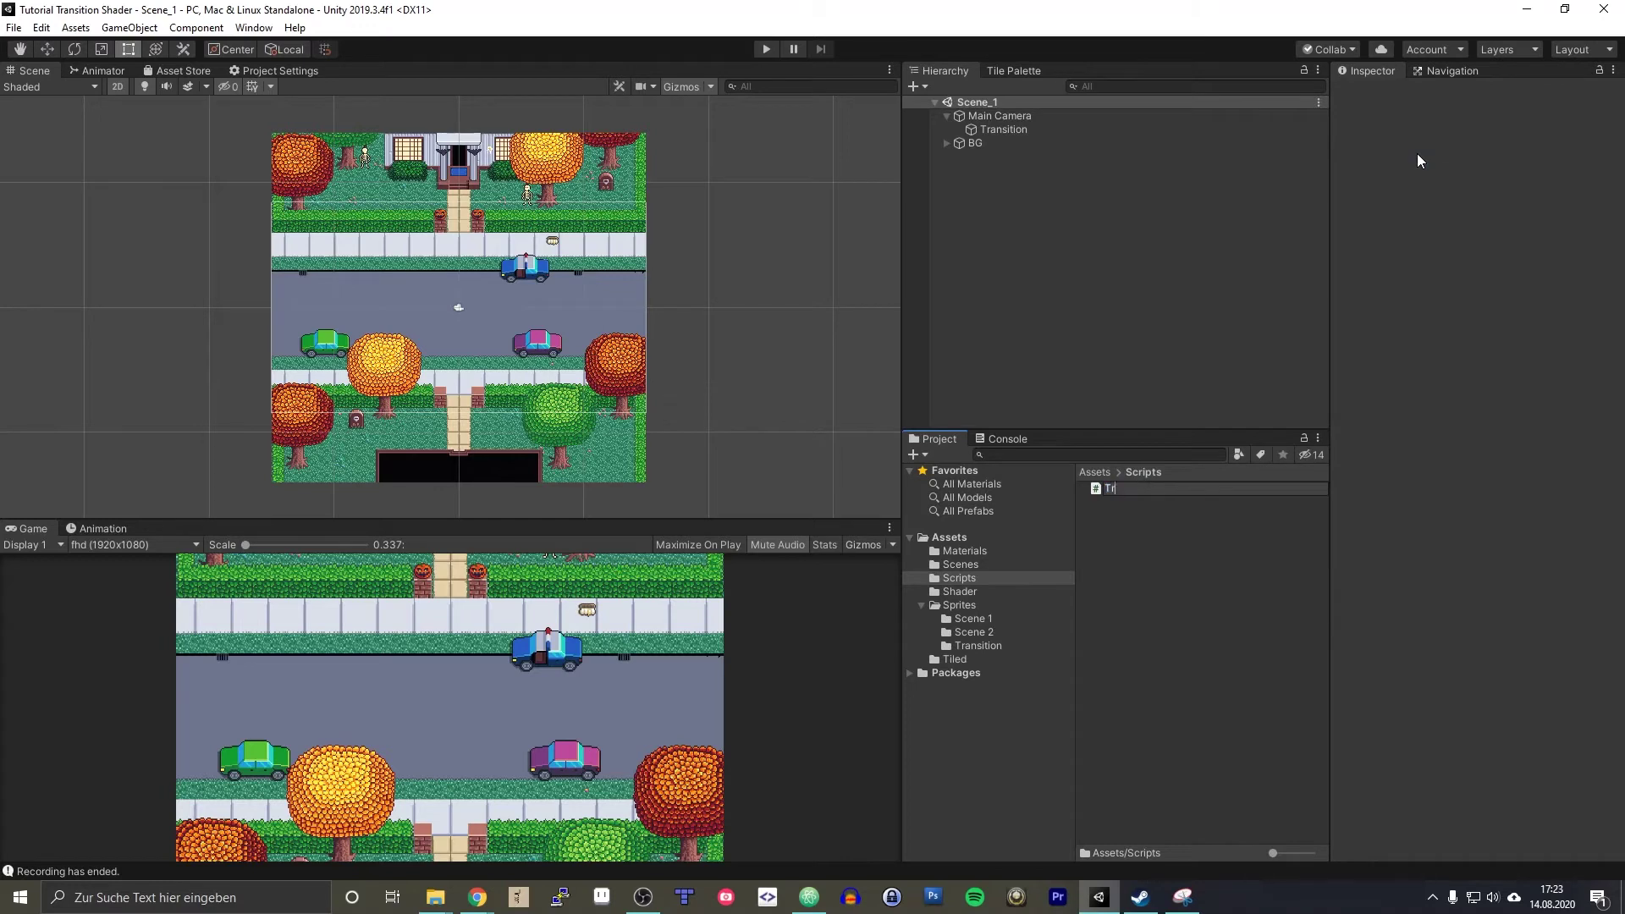
{"action": "type", "text": "ansitionController"}
{"action": "key", "text": "Return"}
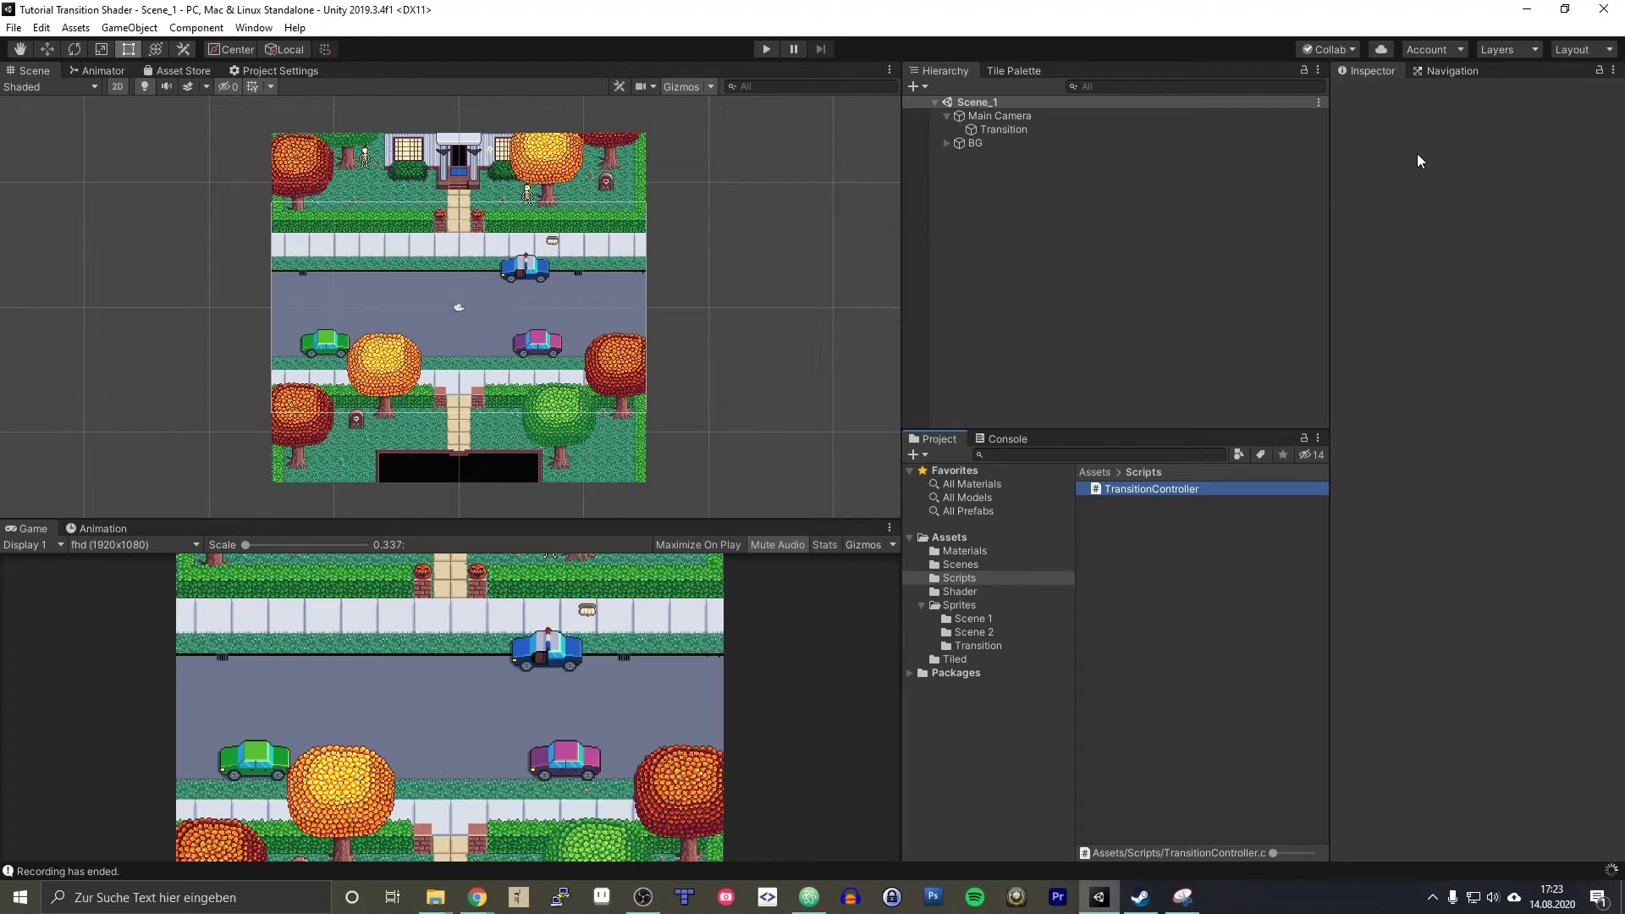
{"action": "key", "text": "Return"}
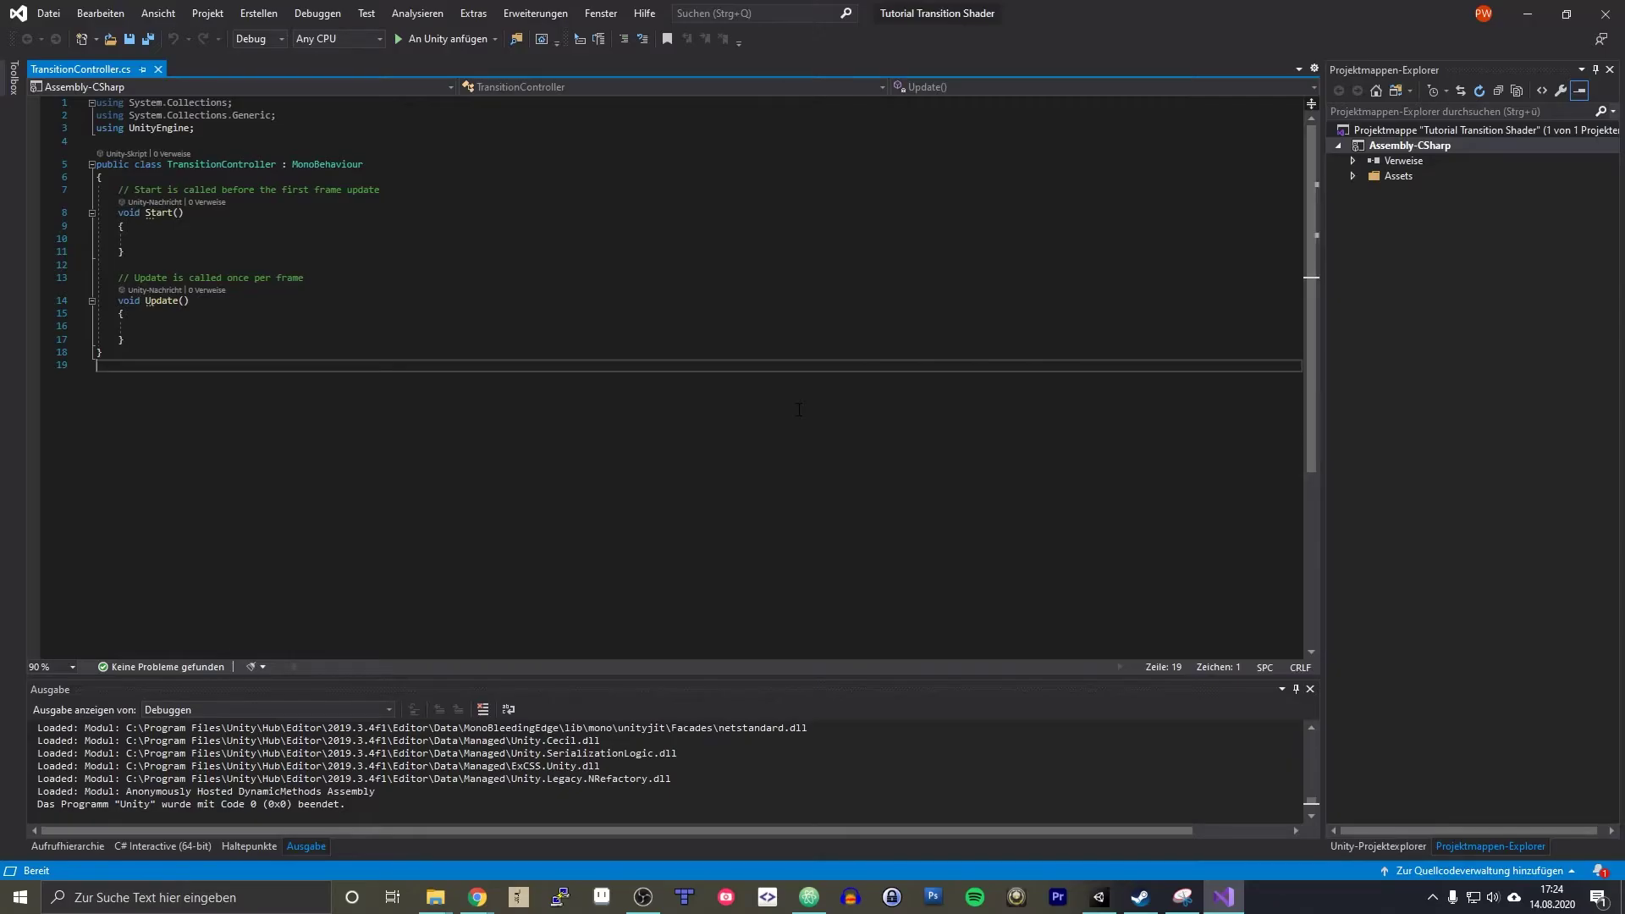
- Declare the sr, transitionProgress and transitionStarted fields, and make Update start the transition on Space and add Time.deltaTime to transitionProgress
{"action": "left_click", "coordinate": [176, 346]}
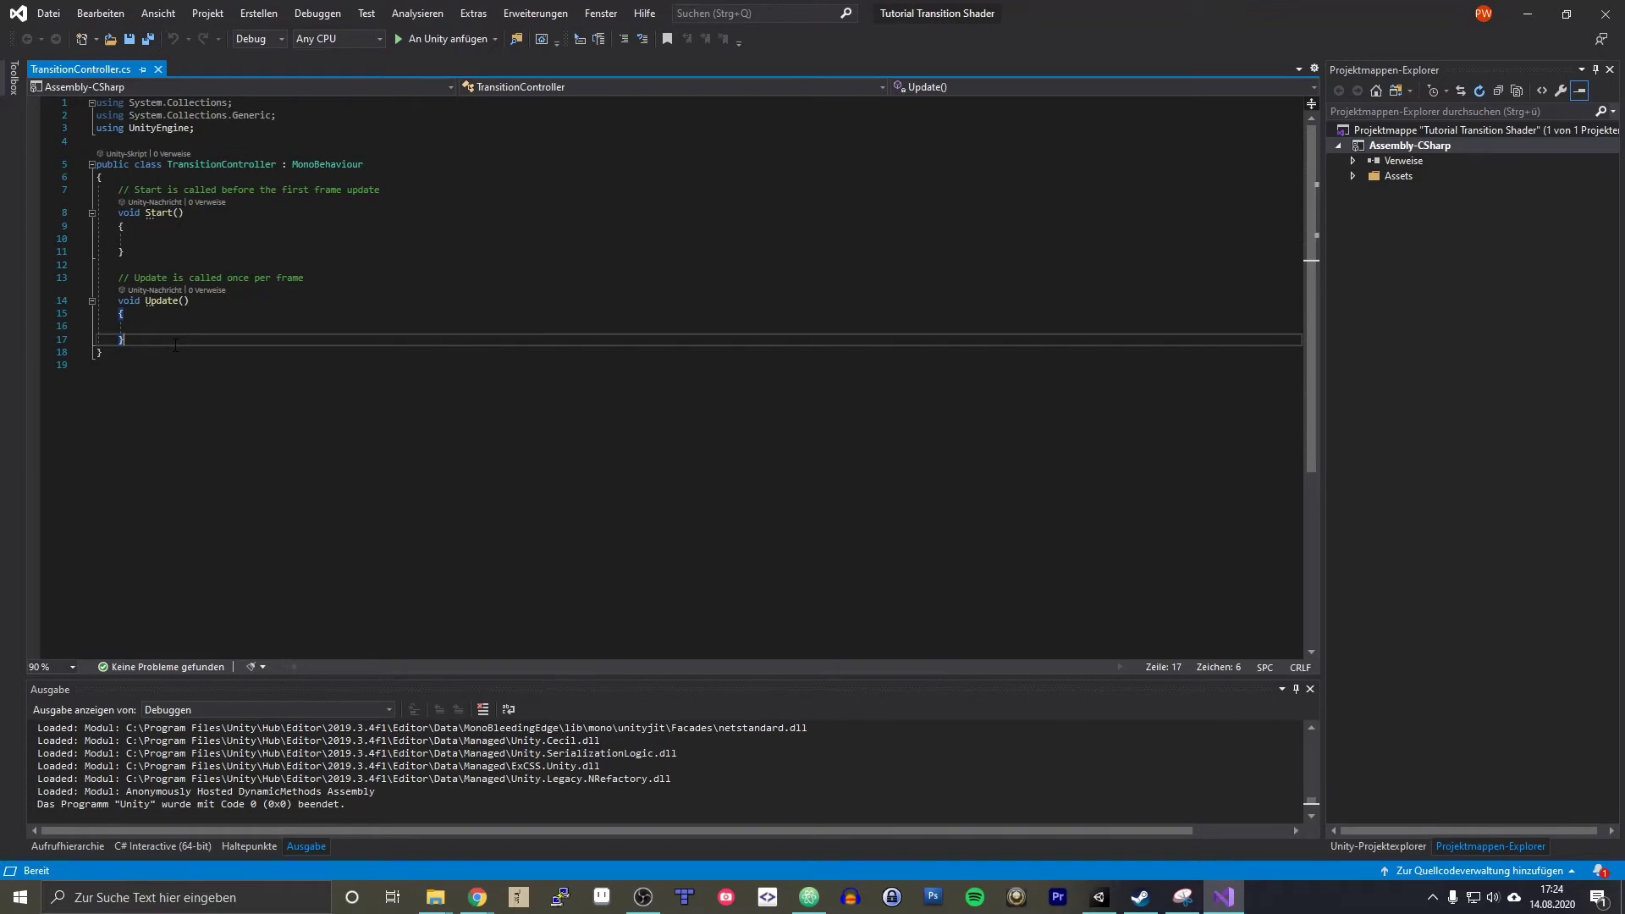
{"action": "type", "text": "float acc = 0f;"}
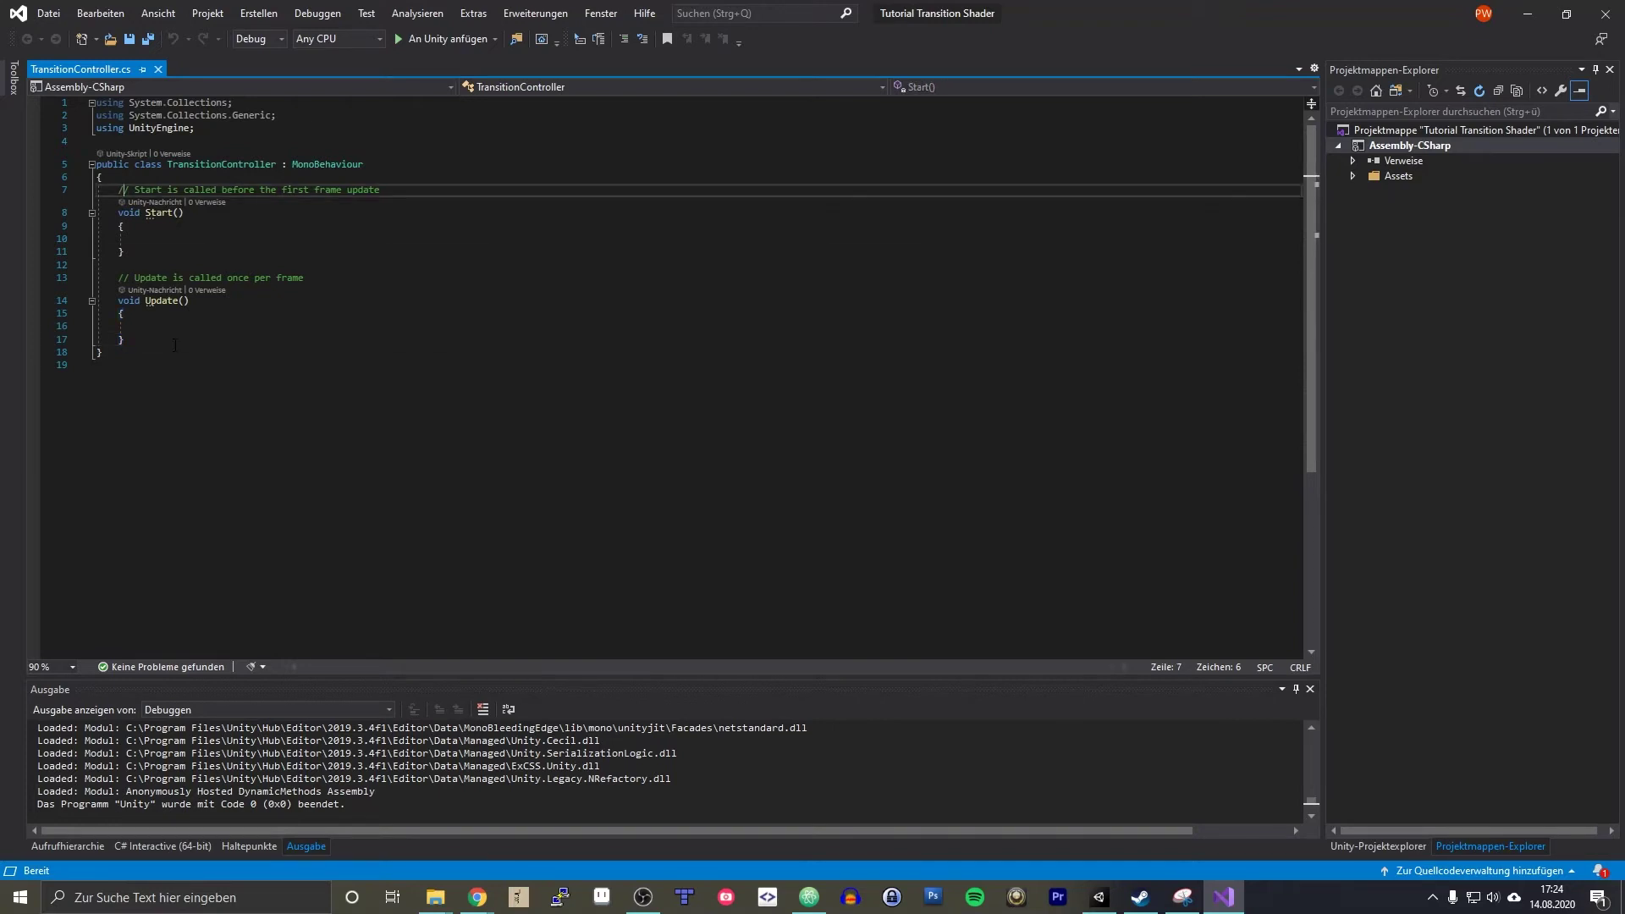
{"action": "type", "text": "if (Input.GetKeyDown(KeyCode.Space))bool transitionStarted = false;transitionStarted = true;if (transitionStarted)acc += Time.deltaTime;public SpriteRenderer sr;transitionProgress"}
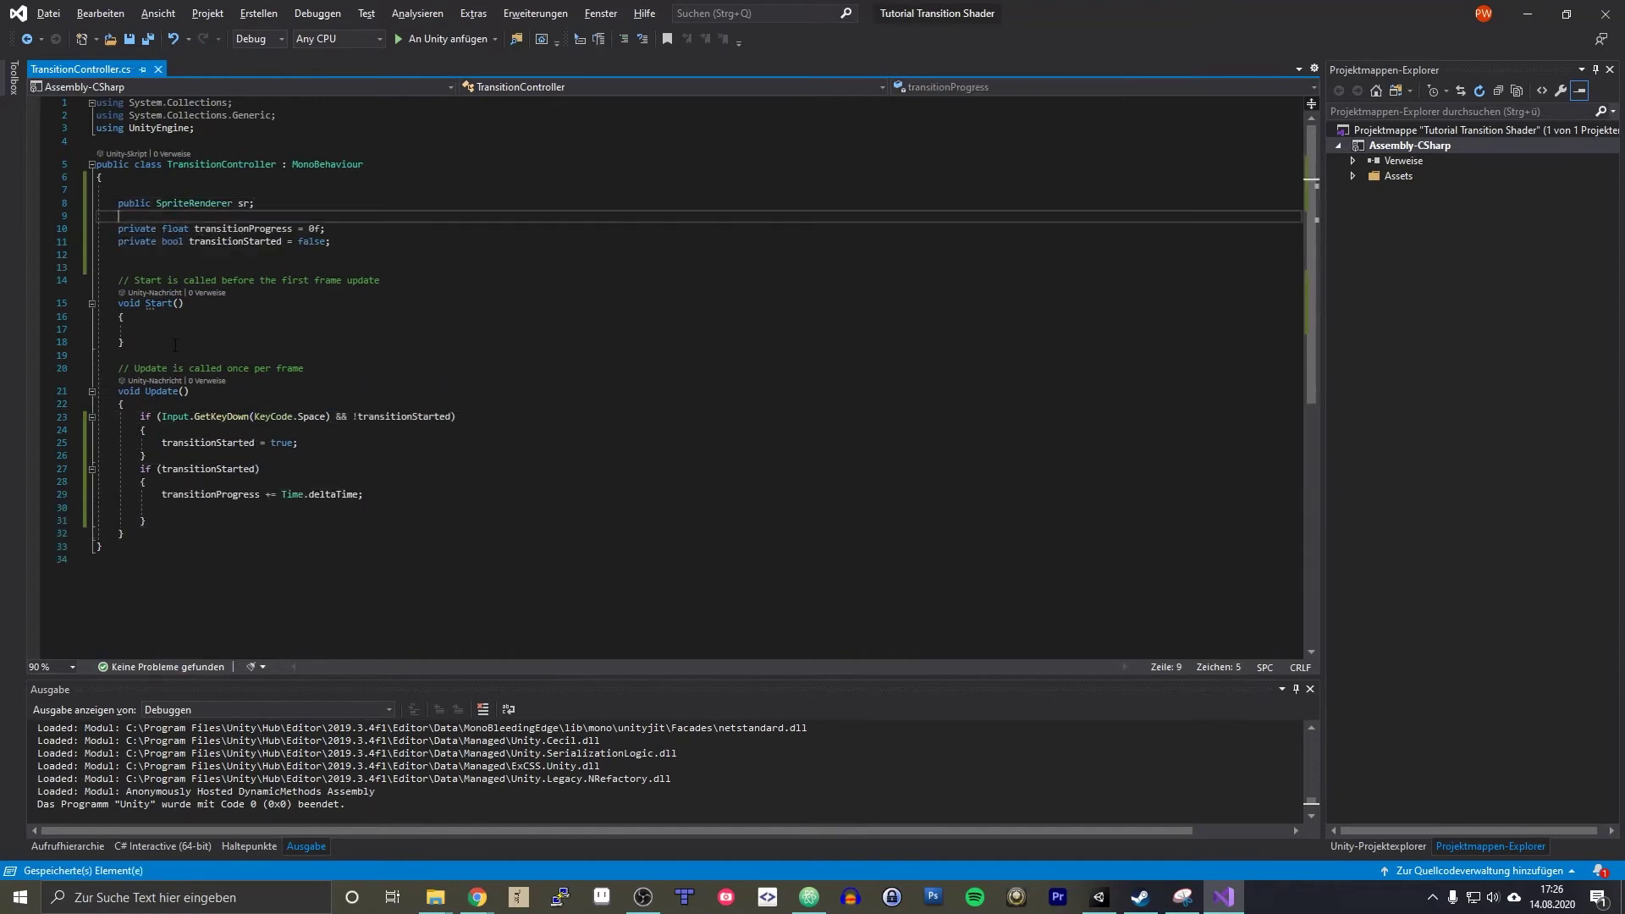
- Pass transitionProgress to the material's _CutOff in Update, and at 1f or more set transitionStarted to false and load Scene_2
{"action": "type", "text": "sr.material.SetFloat(\"_CutOff\", transitionProgress);if(transitionProgress >= 1f)"}
{"action": "key", "text": "Return"}
{"action": "type", "text": "transitionStarted = false;"}
{"action": "key", "text": "Return"}
{"action": "type", "text": "SceneManager.LoadScene(\"Scene_2\");"}
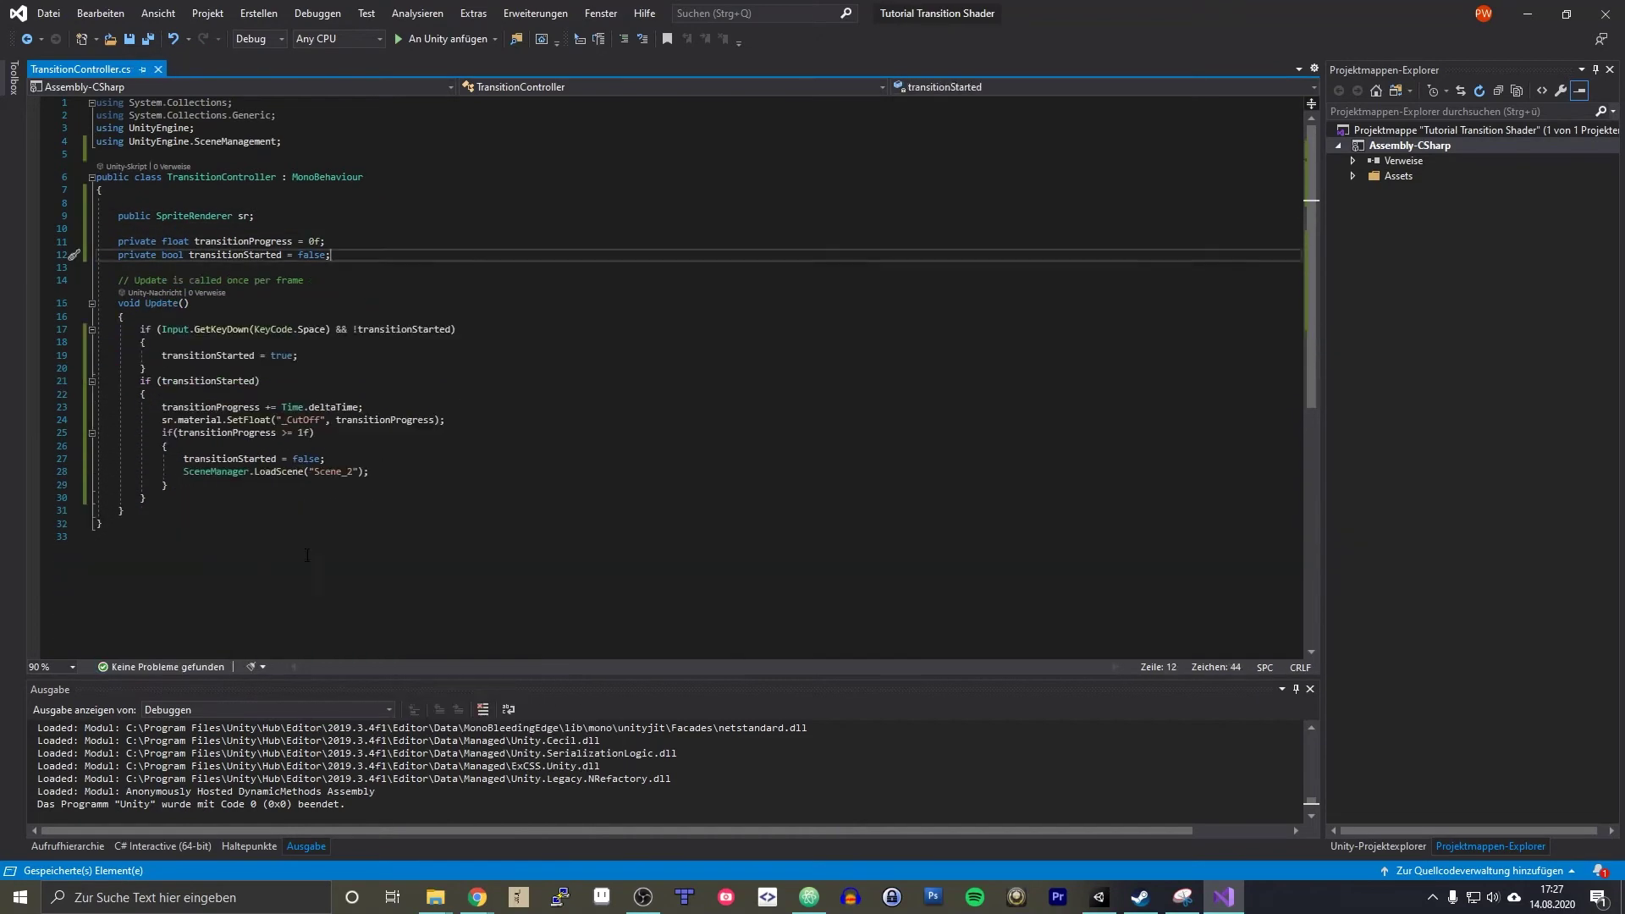
- Add a public float transitionSpeed = 1f, multiply the transitionProgress increment by it, and save the script
{"action": "type", "text": "public float transitionSpeed = 1f; * transitionSpeed"}
{"action": "key", "text": "ctrl+s"}
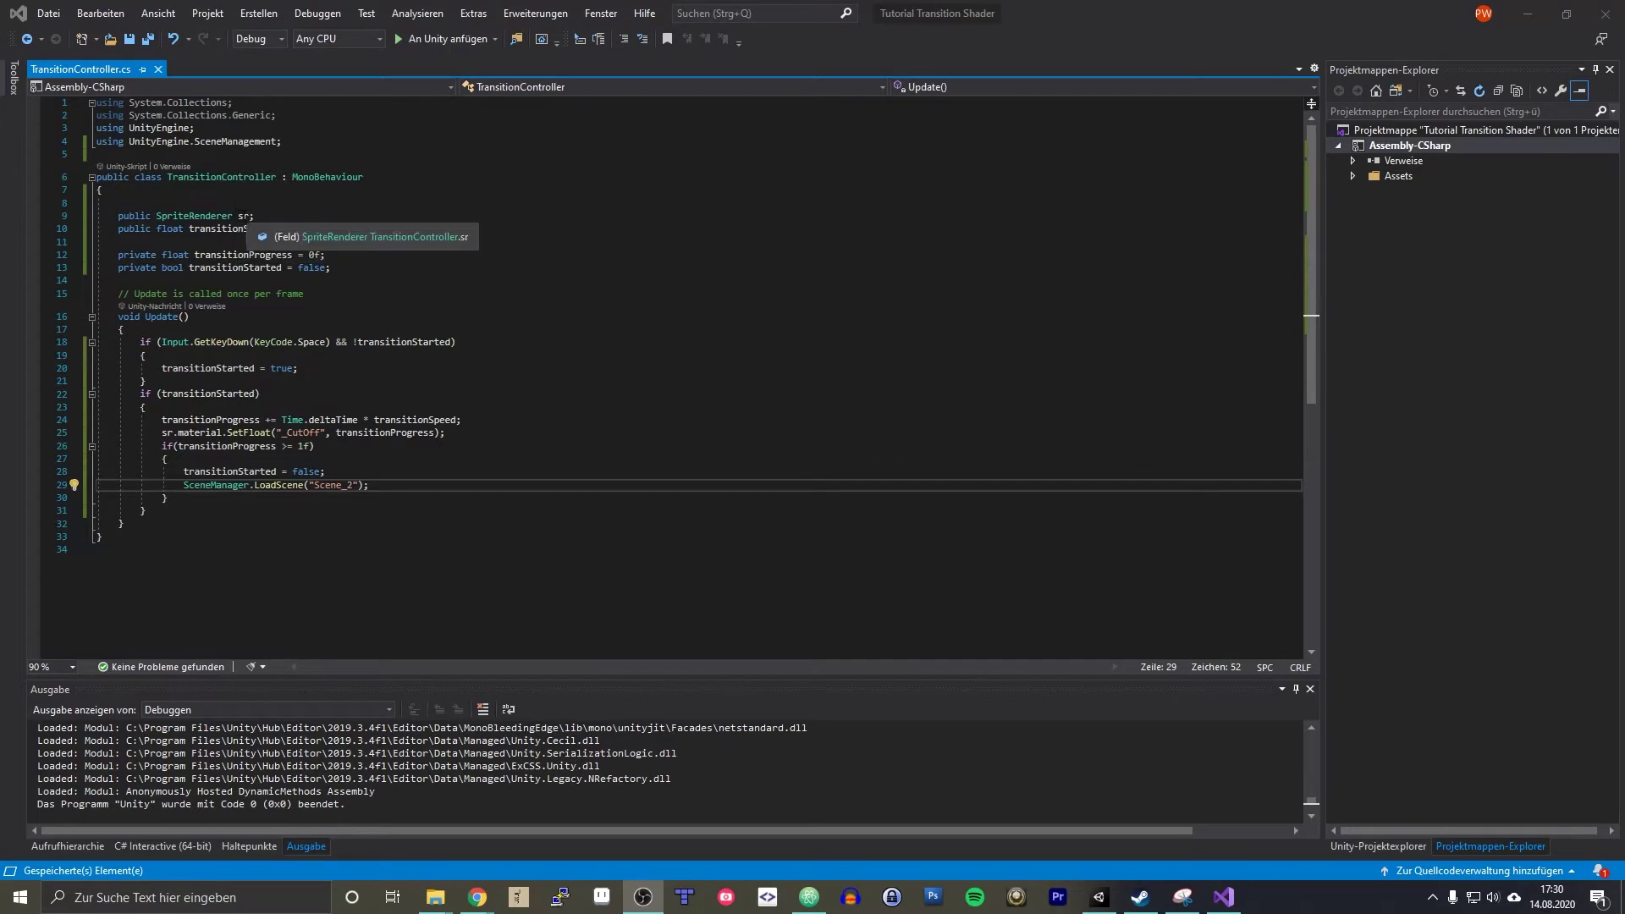
- Review the sr field, the SetFloat call for _CutOff and how transitionProgress grows with deltaTime and transitionSpeed
{"action": "left_click", "coordinate": [243, 216]}
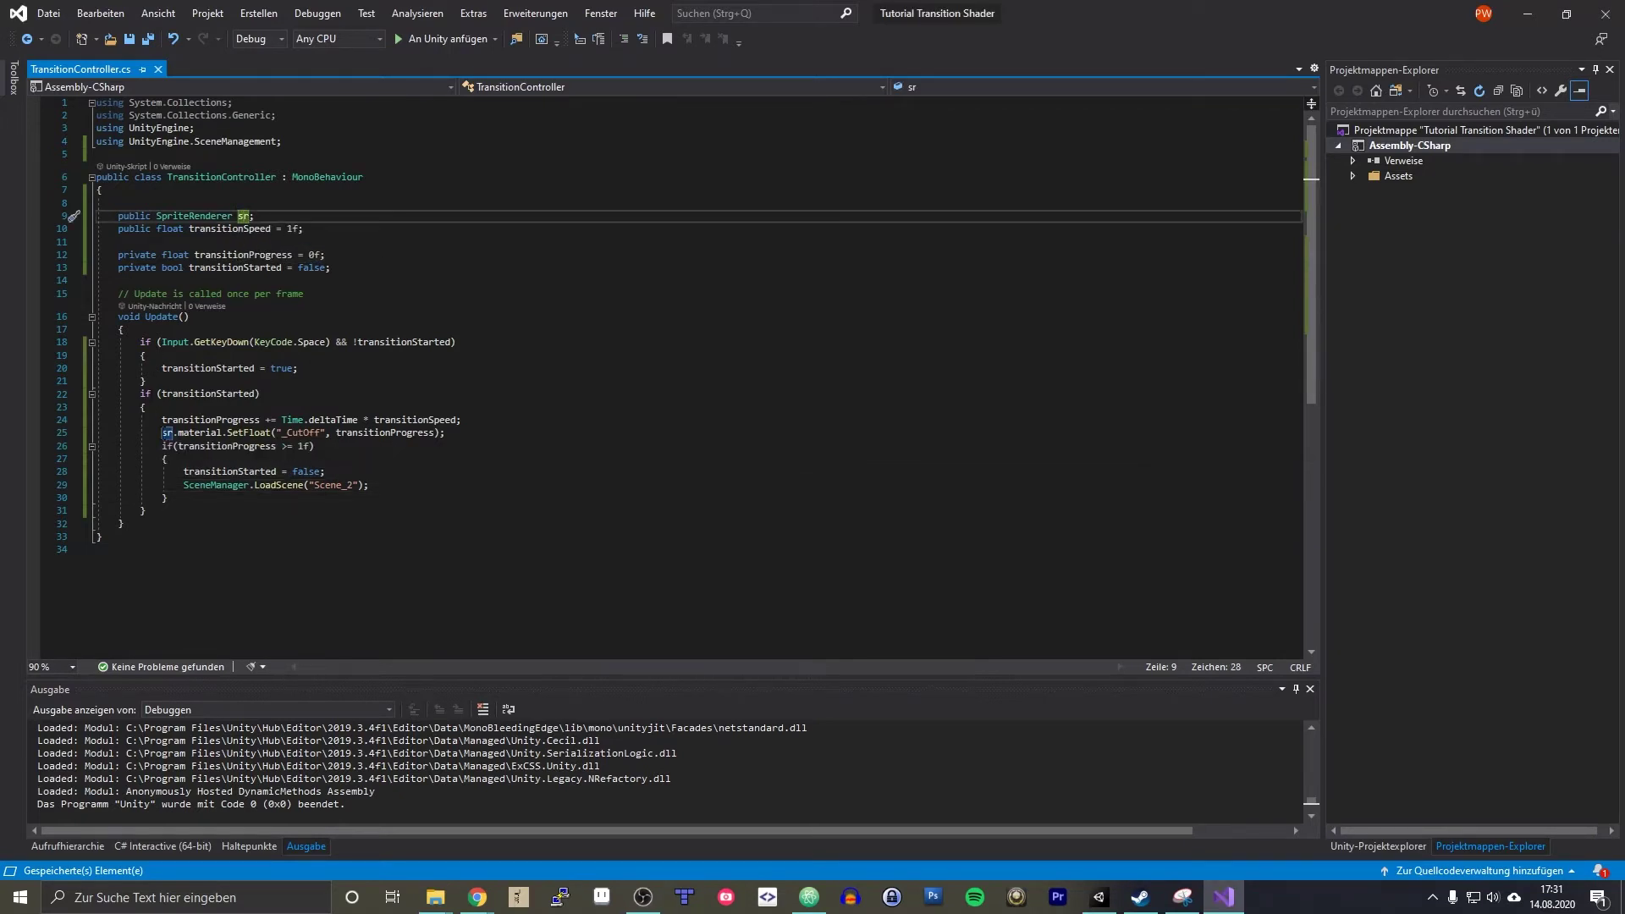
{"action": "left_click_drag", "start_coordinate": [161, 433], "coordinate": [449, 432]}
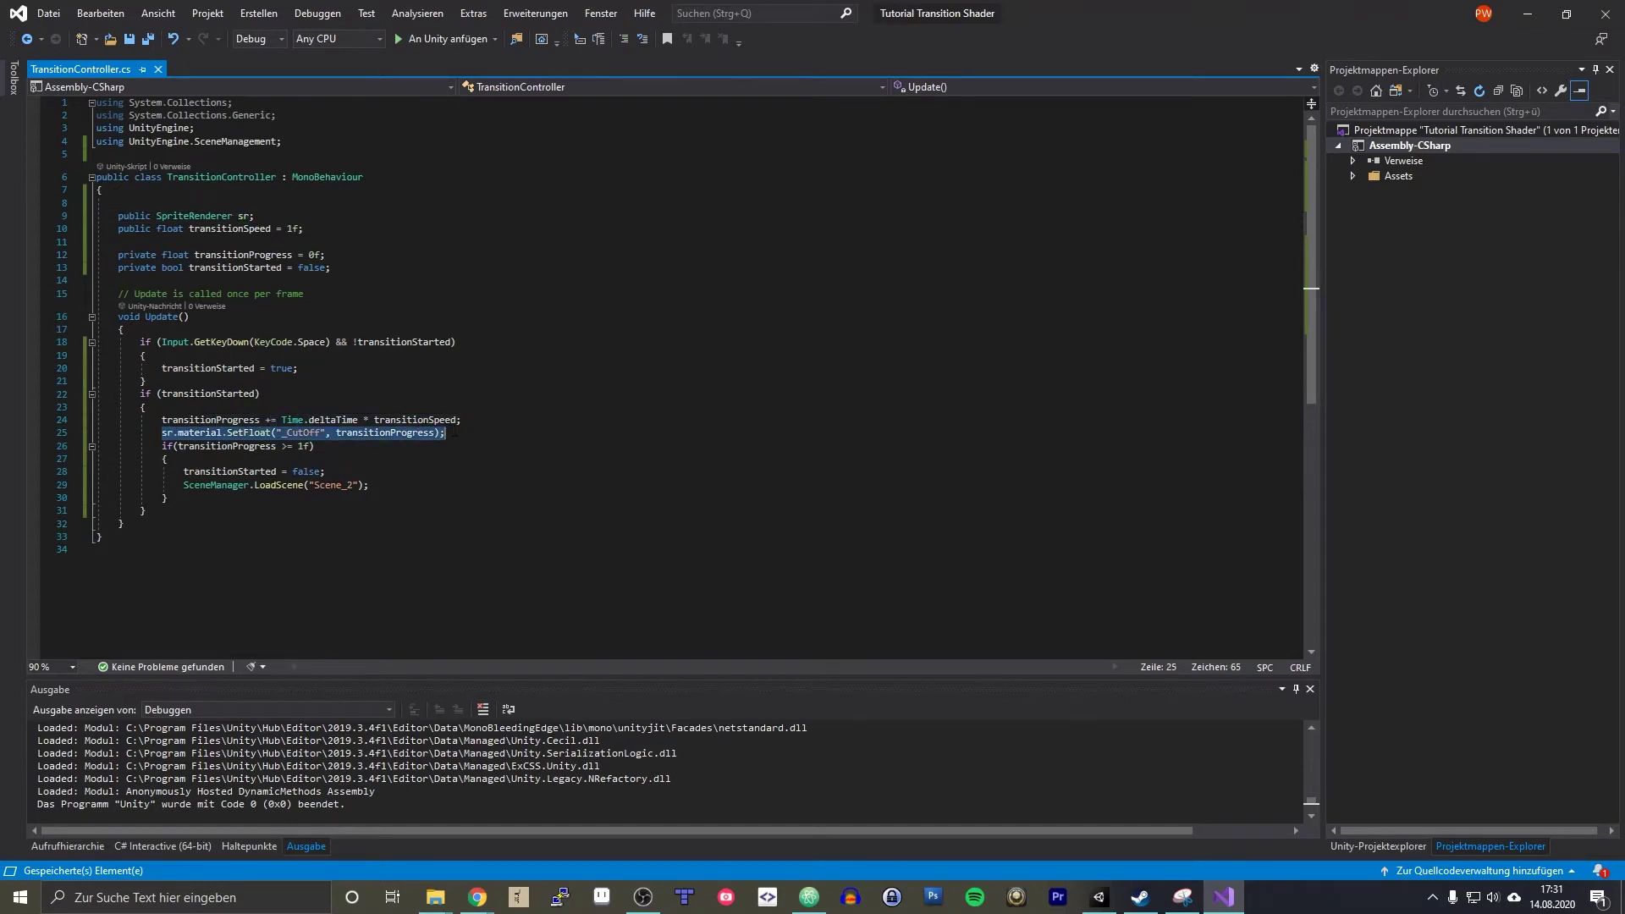
{"action": "double_click", "coordinate": [244, 433]}
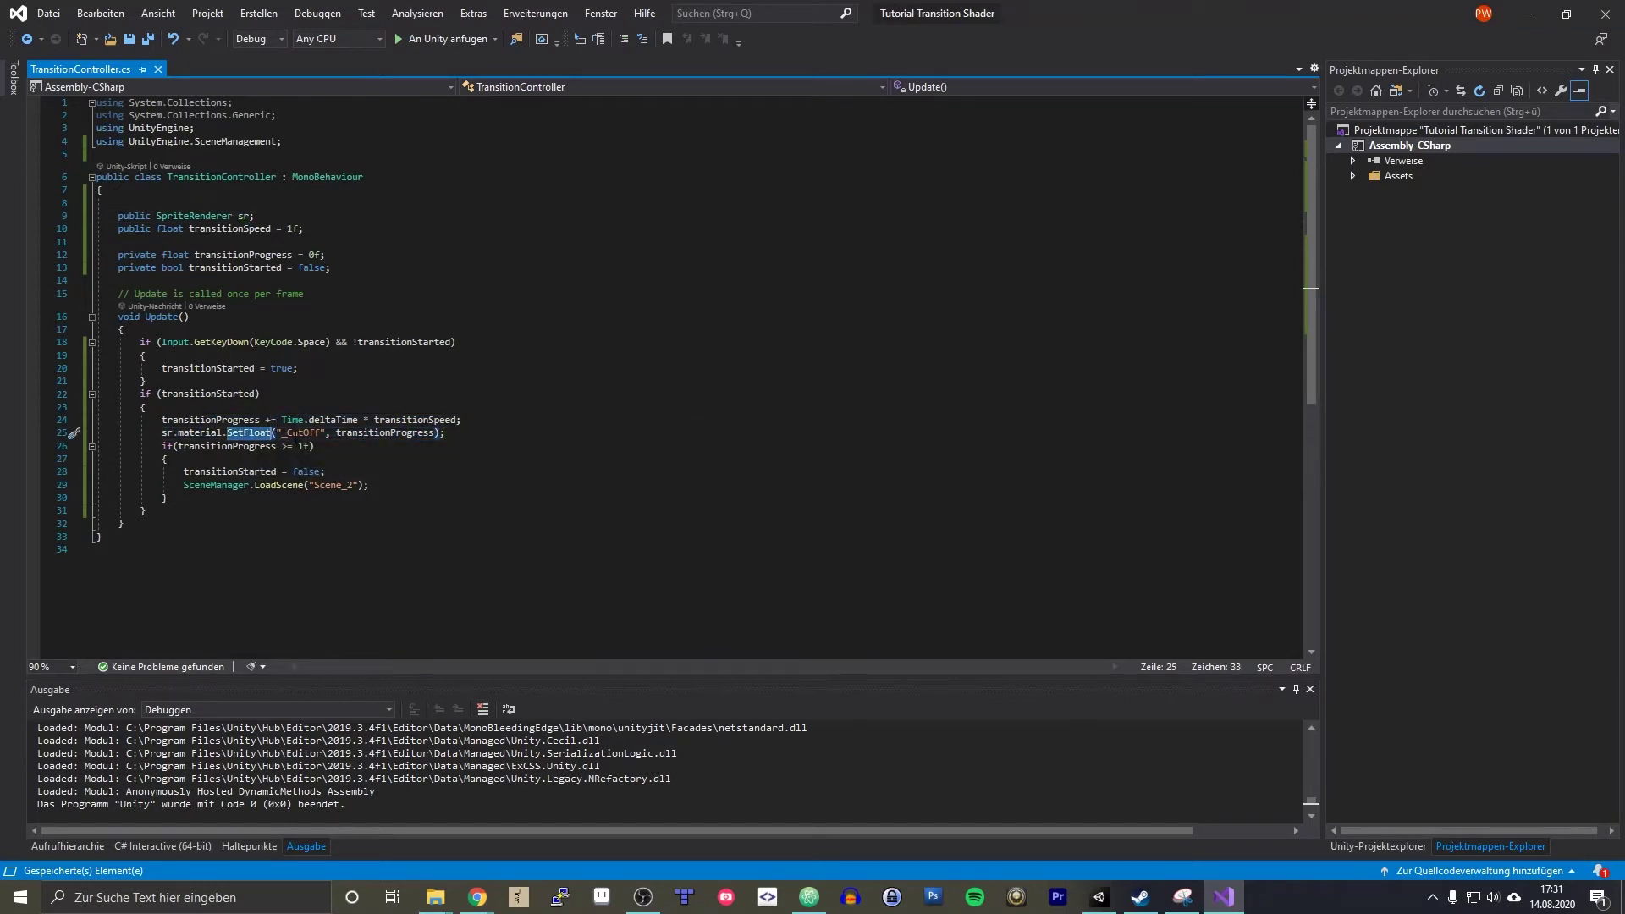
{"action": "double_click", "coordinate": [305, 433]}
{"action": "double_click", "coordinate": [385, 432]}
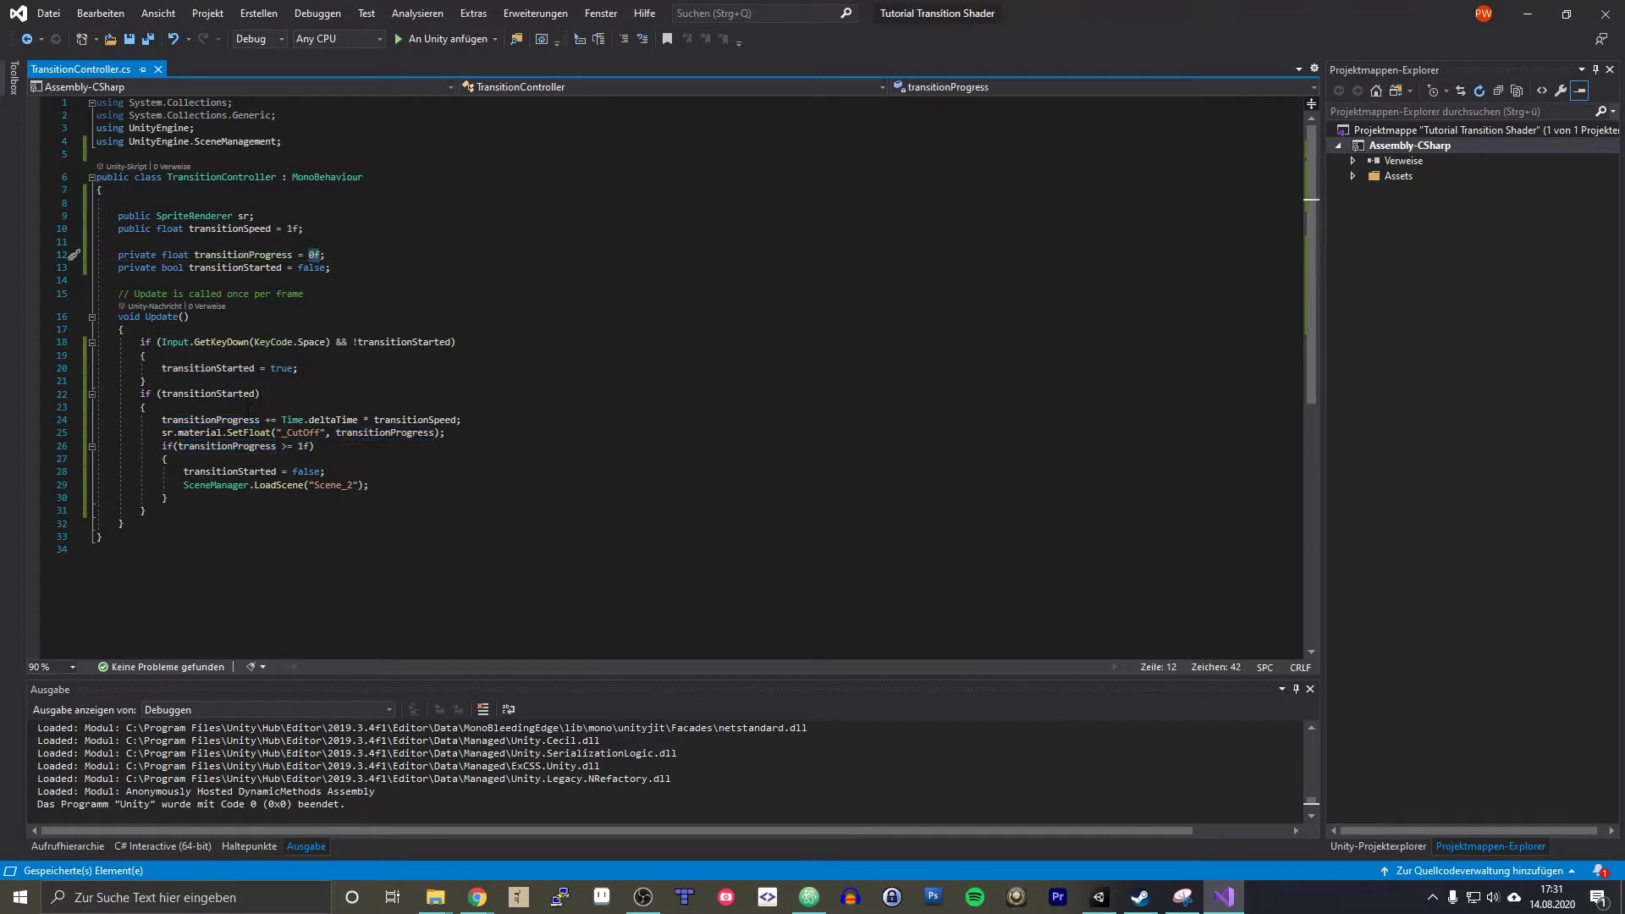
{"action": "left_click", "coordinate": [243, 421]}
{"action": "double_click", "coordinate": [335, 421]}
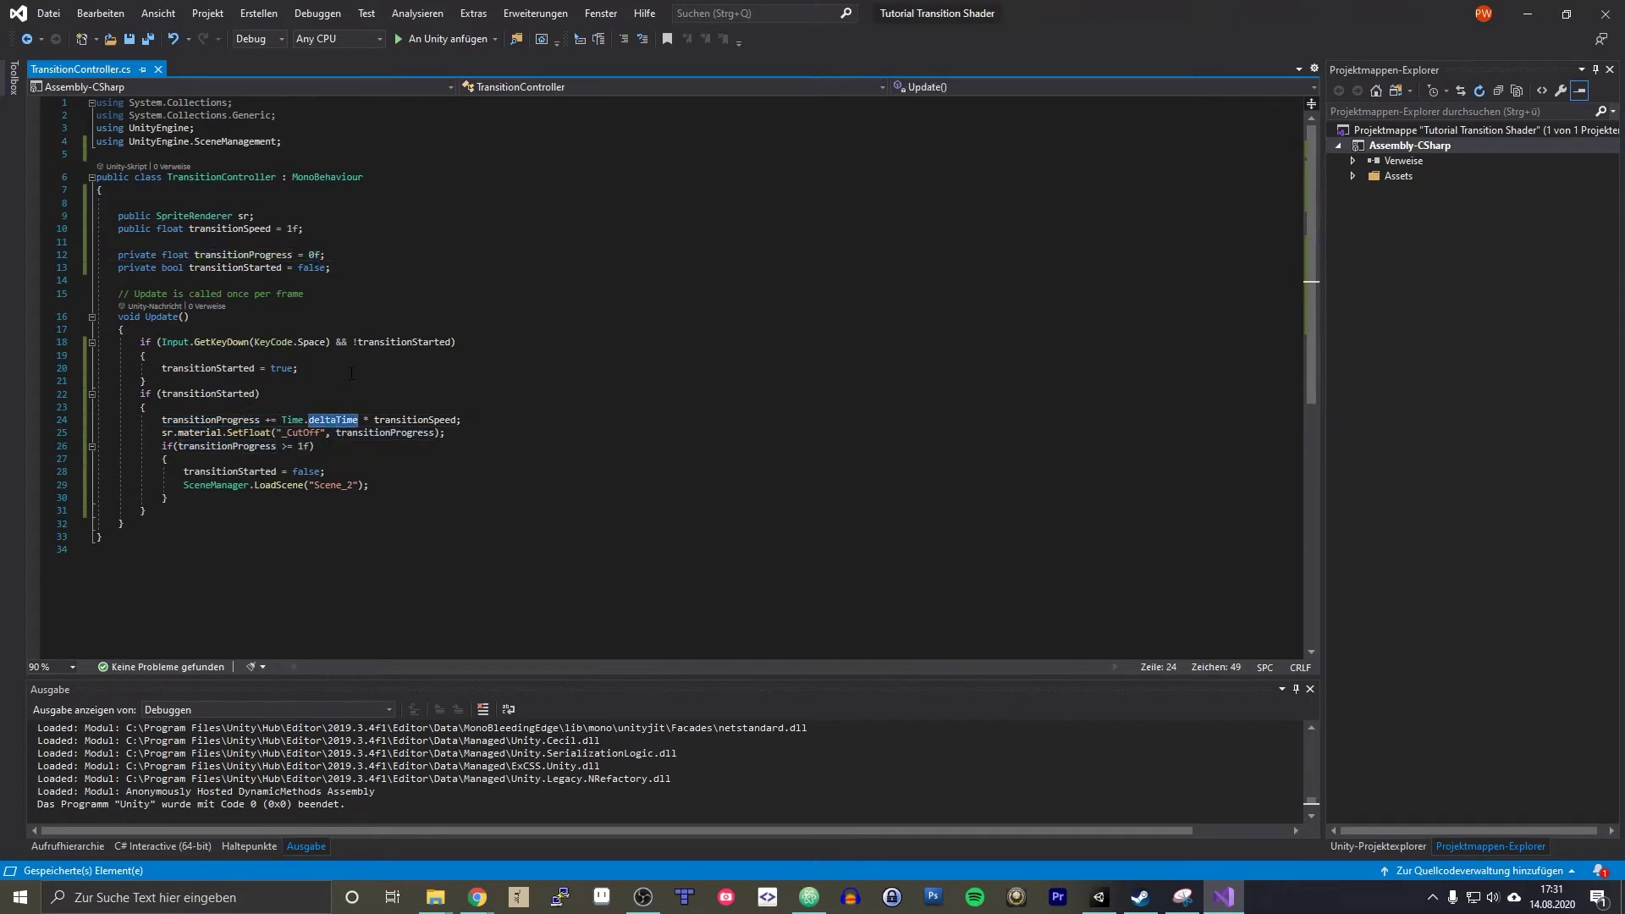
{"action": "double_click", "coordinate": [414, 421]}
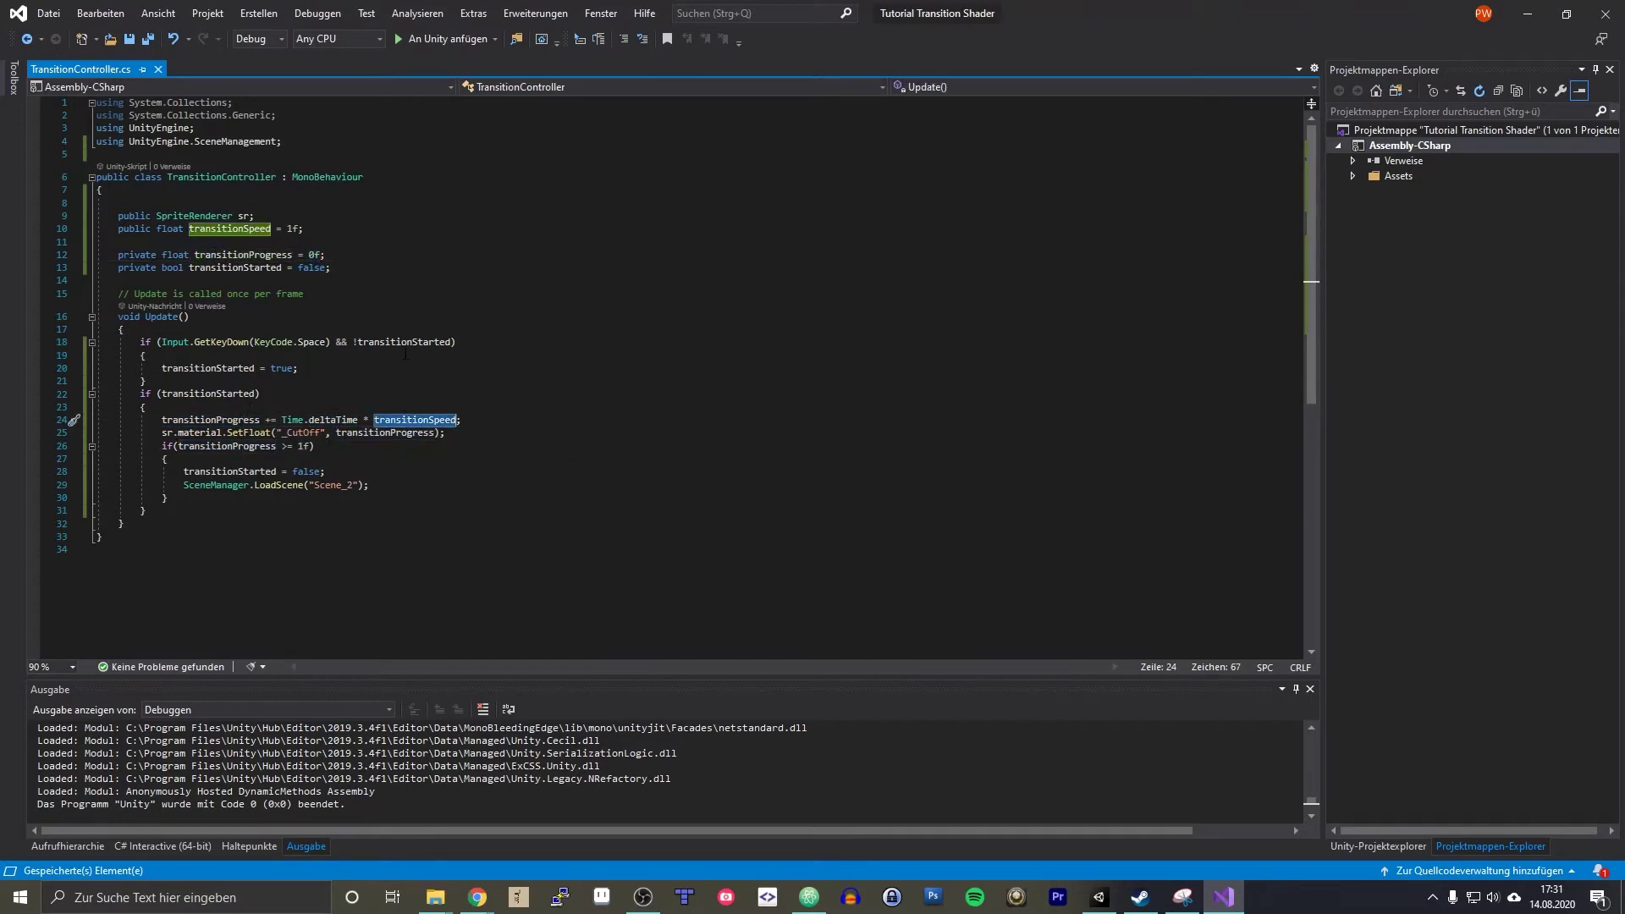
{"action": "double_click", "coordinate": [222, 229]}
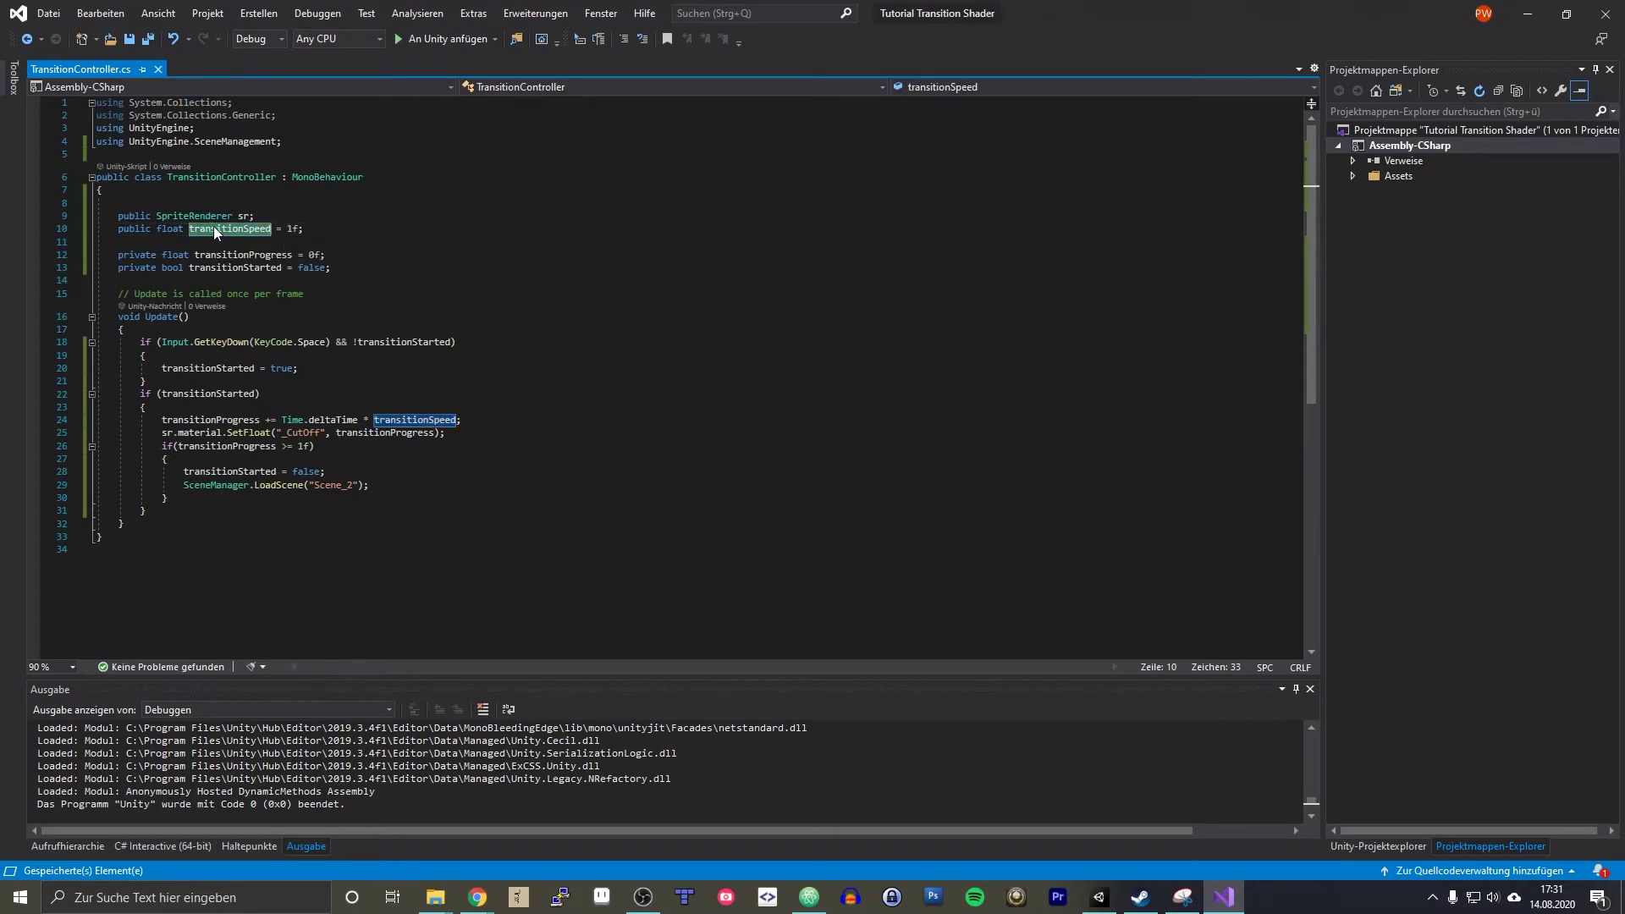
{"action": "left_click", "coordinate": [326, 232]}
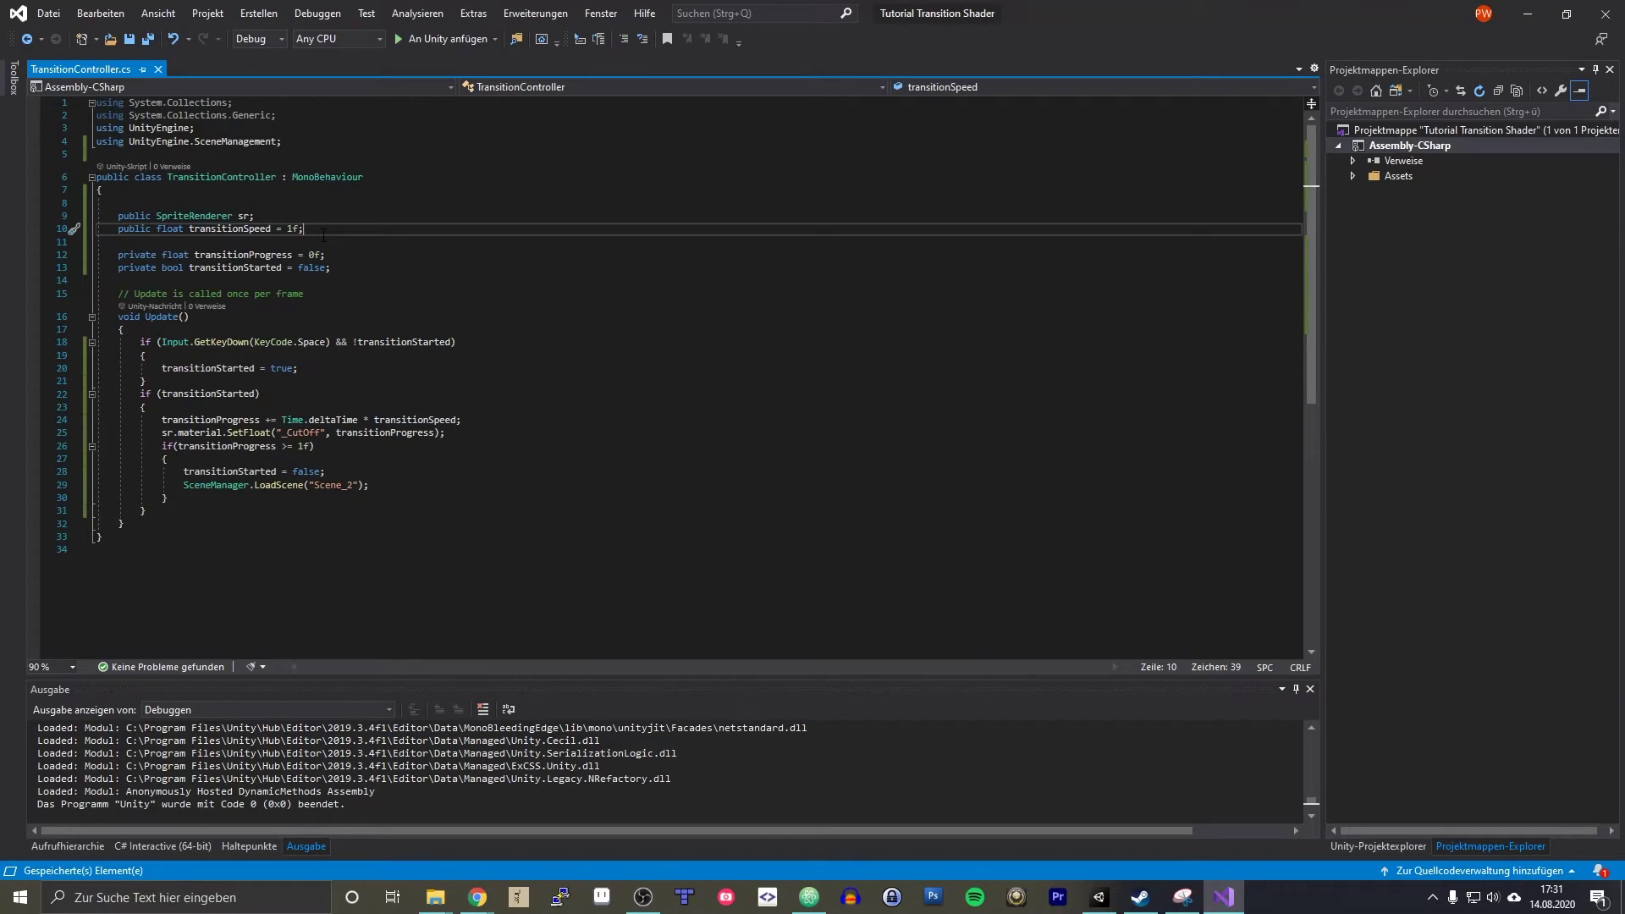
- Review the Space key condition, the transitionProgress >= 1f check and the SceneManager call loading Scene_2
{"action": "double_click", "coordinate": [273, 342]}
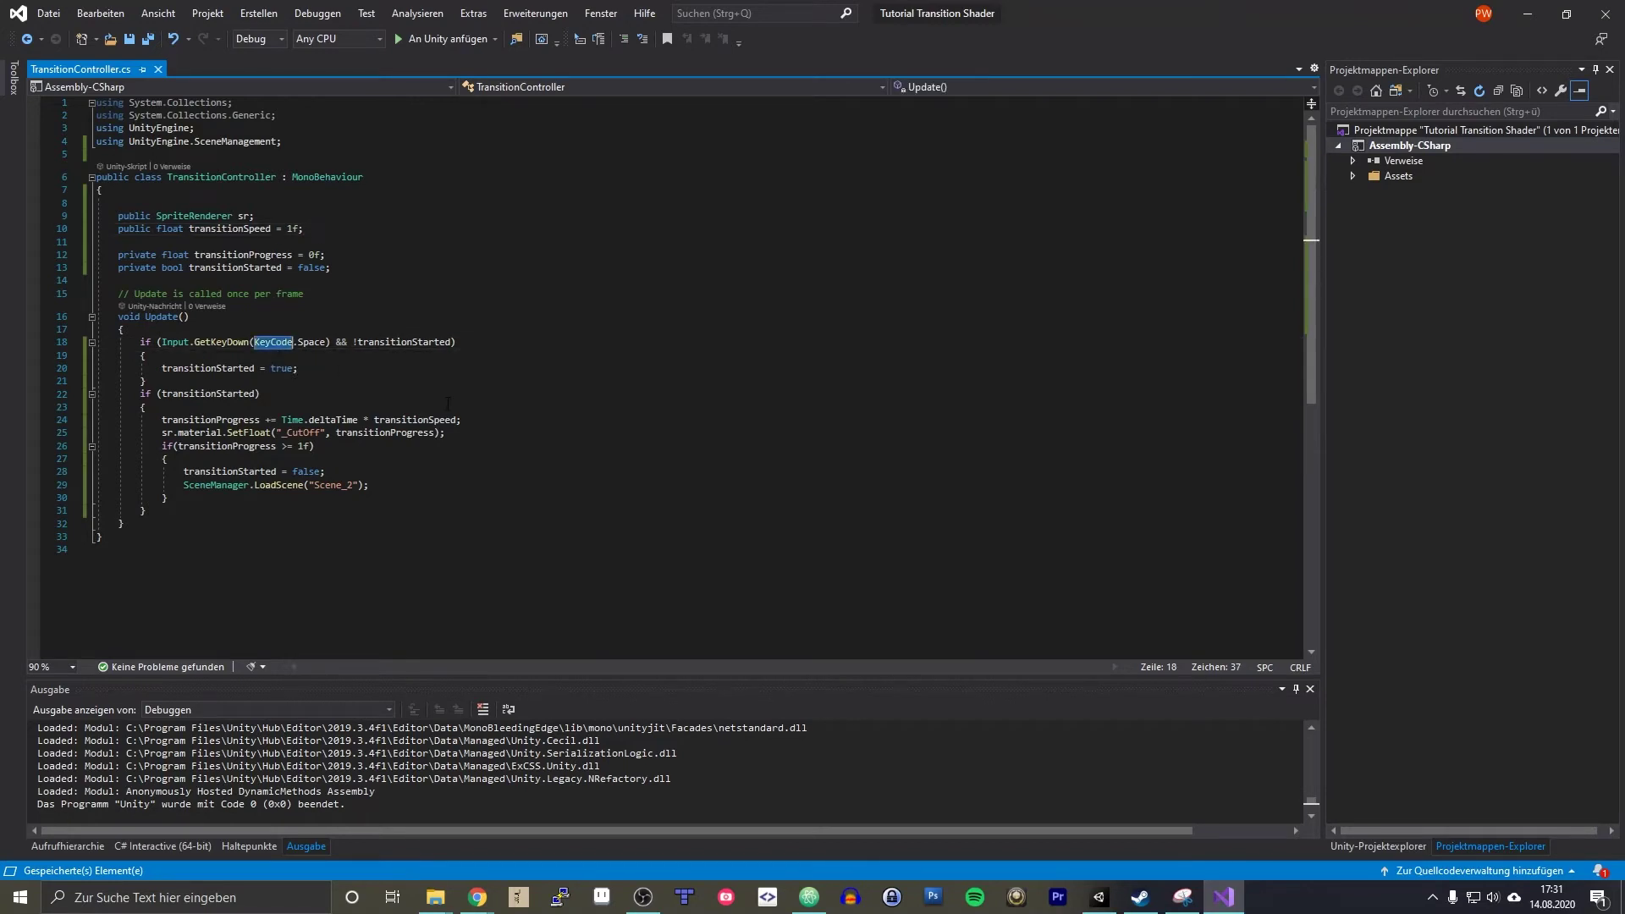
{"action": "double_click", "coordinate": [310, 342]}
{"action": "left_click_drag", "start_coordinate": [162, 446], "coordinate": [312, 446]}
{"action": "left_click", "coordinate": [354, 451]}
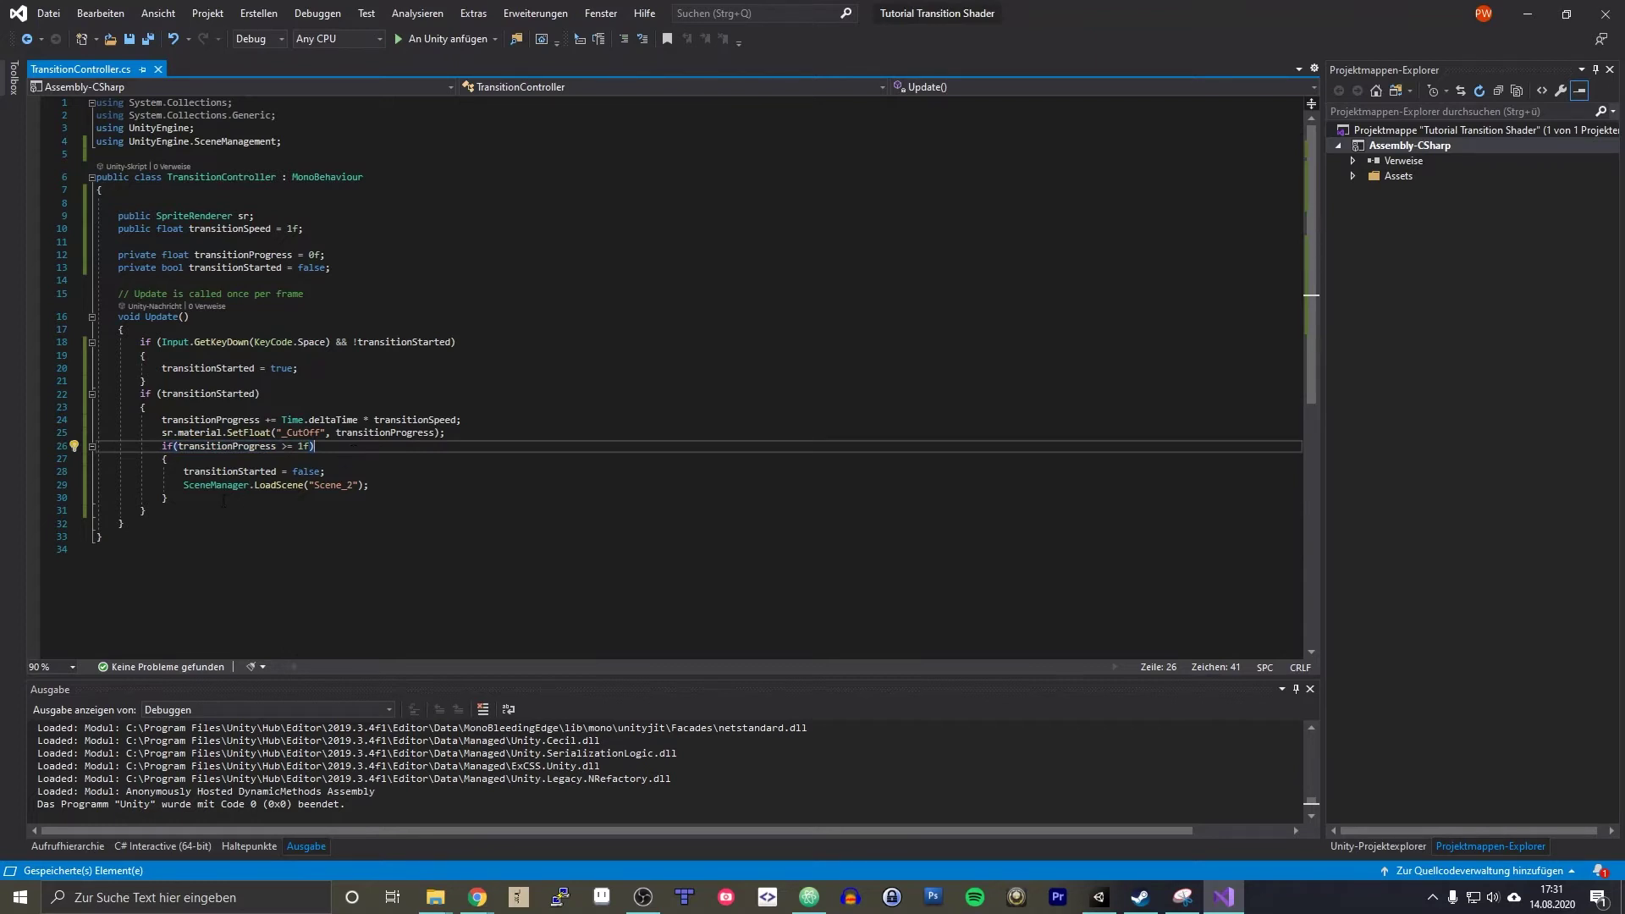
{"action": "double_click", "coordinate": [216, 485]}
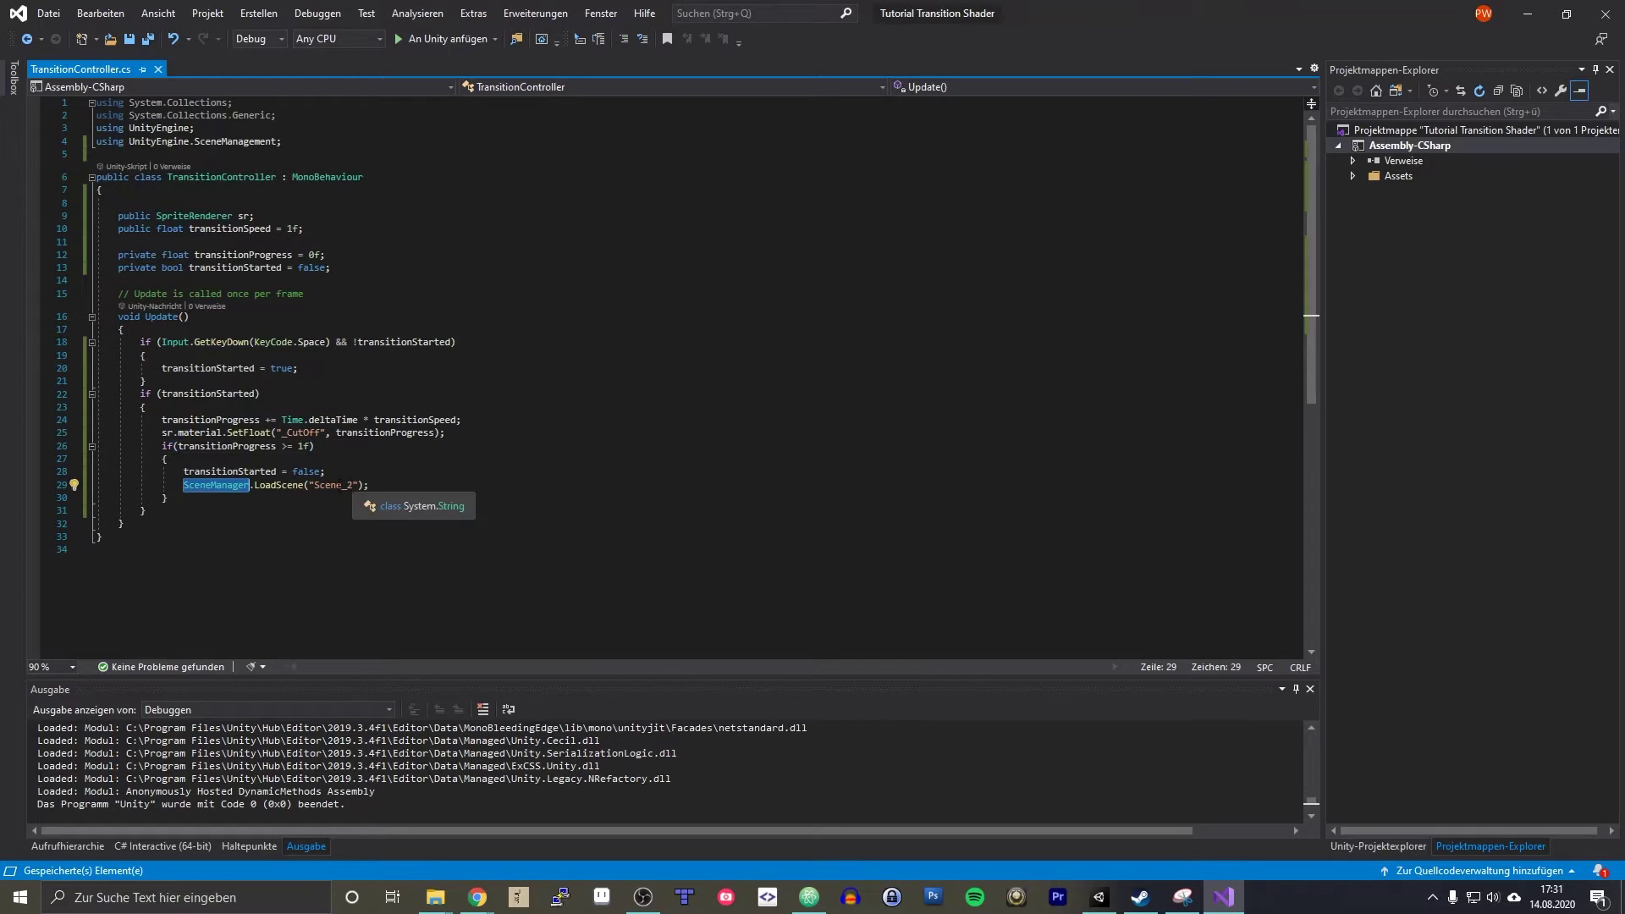
{"action": "double_click", "coordinate": [340, 485]}
{"action": "left_click", "coordinate": [468, 489]}
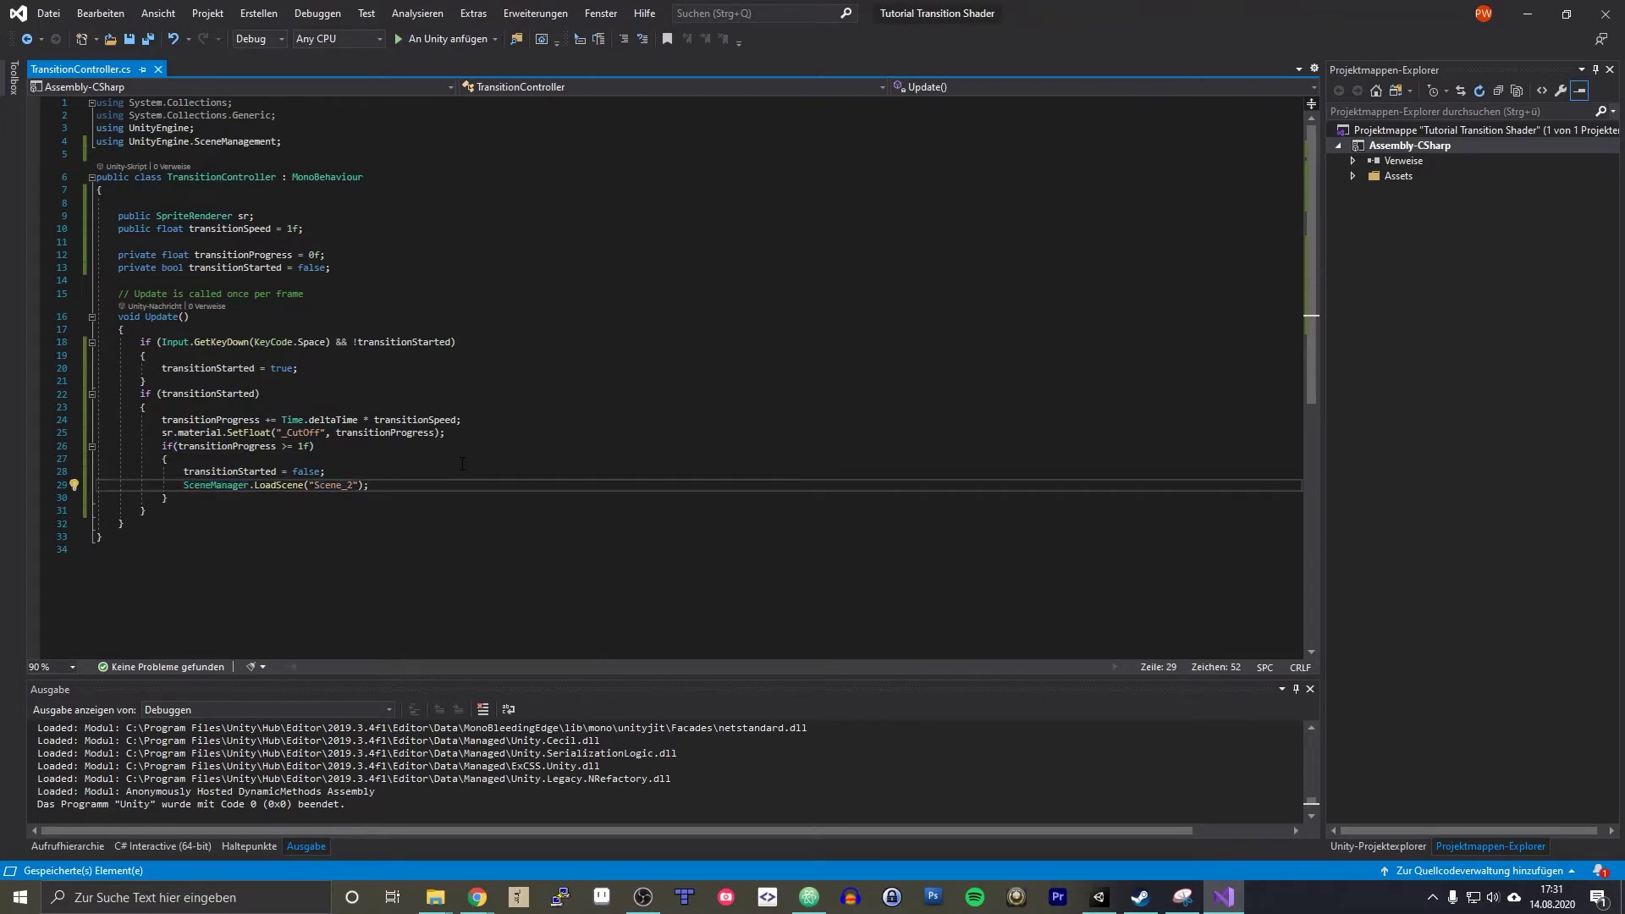
- Switch to Unity, attach the TransitionController script to the Transition object and assign its own Sprite Renderer to Sr
{"action": "left_click", "coordinate": [1099, 896]}
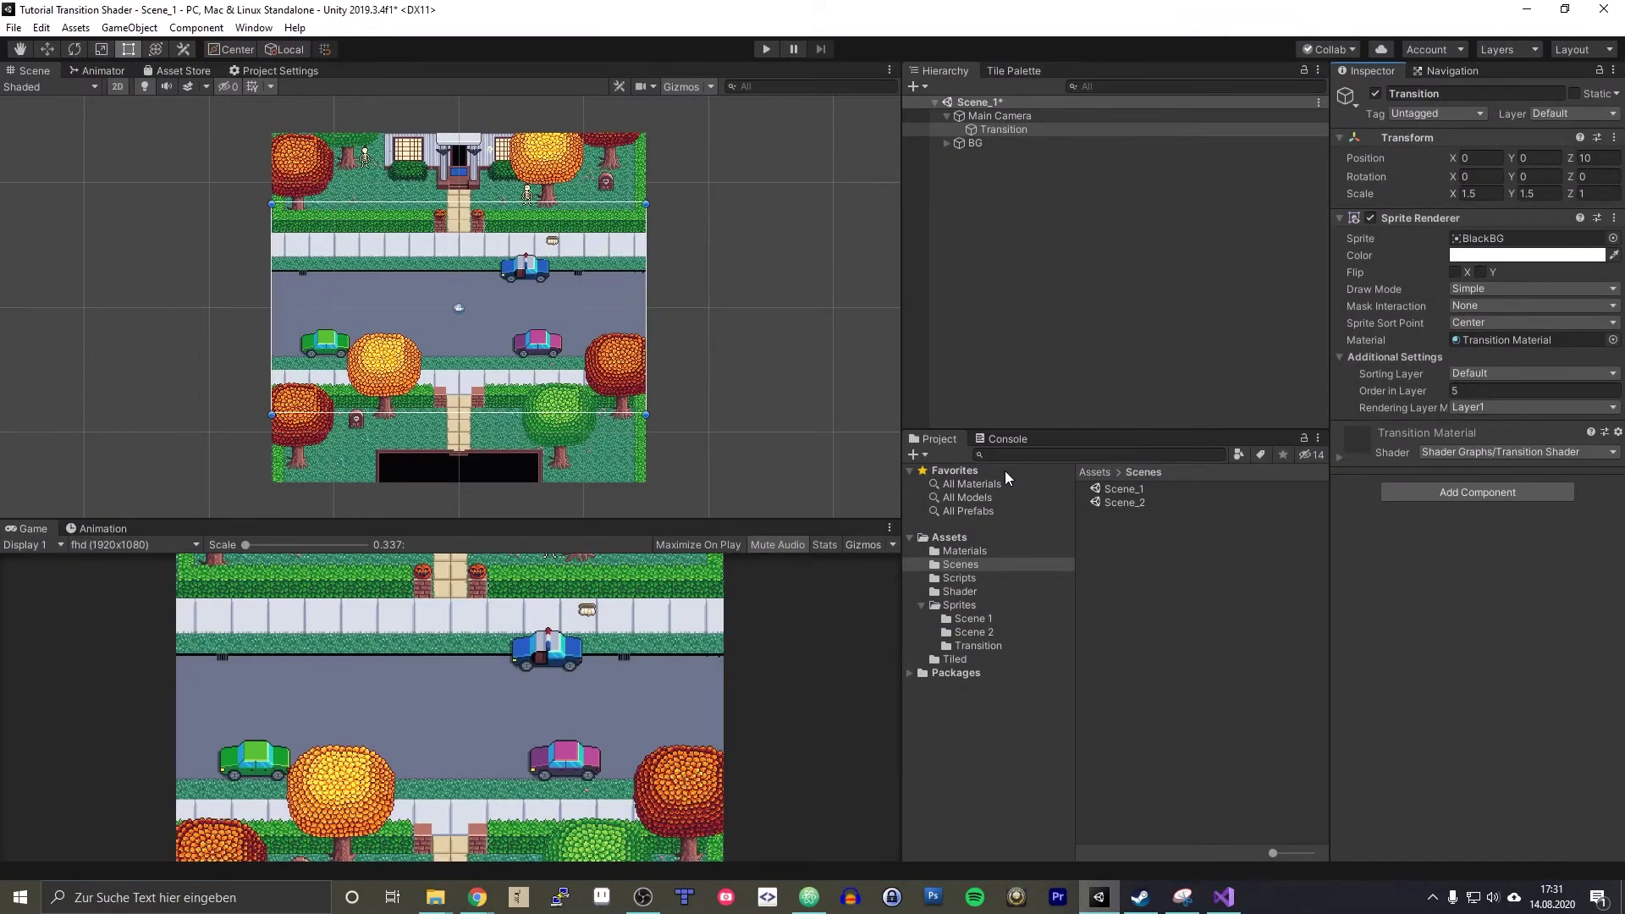
{"action": "left_click", "coordinate": [978, 130]}
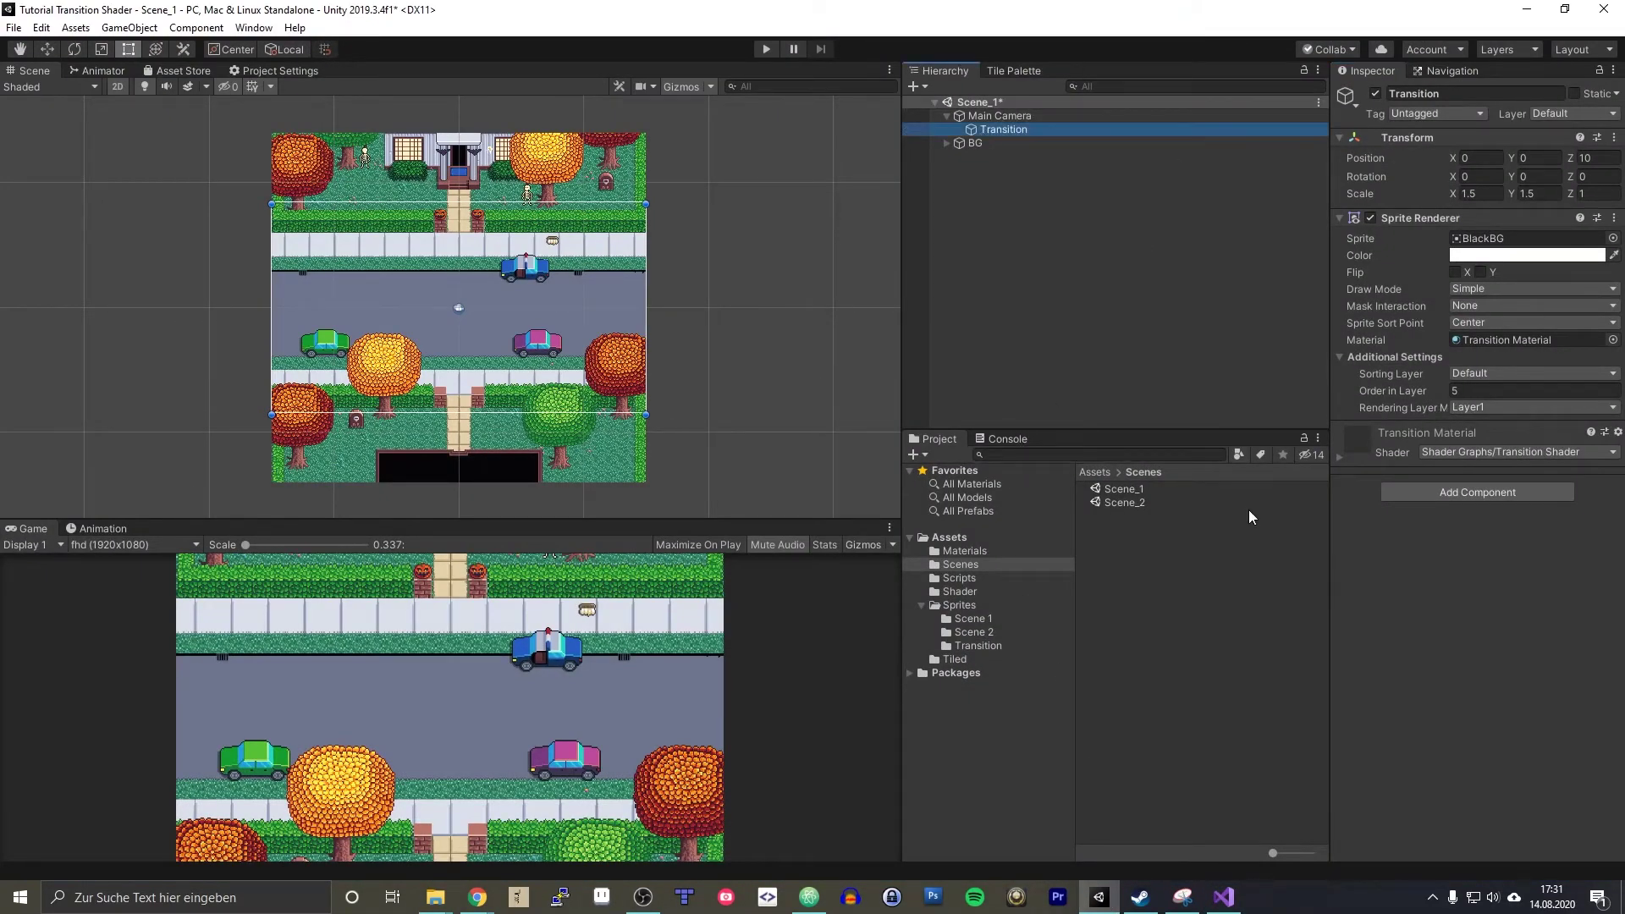
{"action": "left_click", "coordinate": [972, 577]}
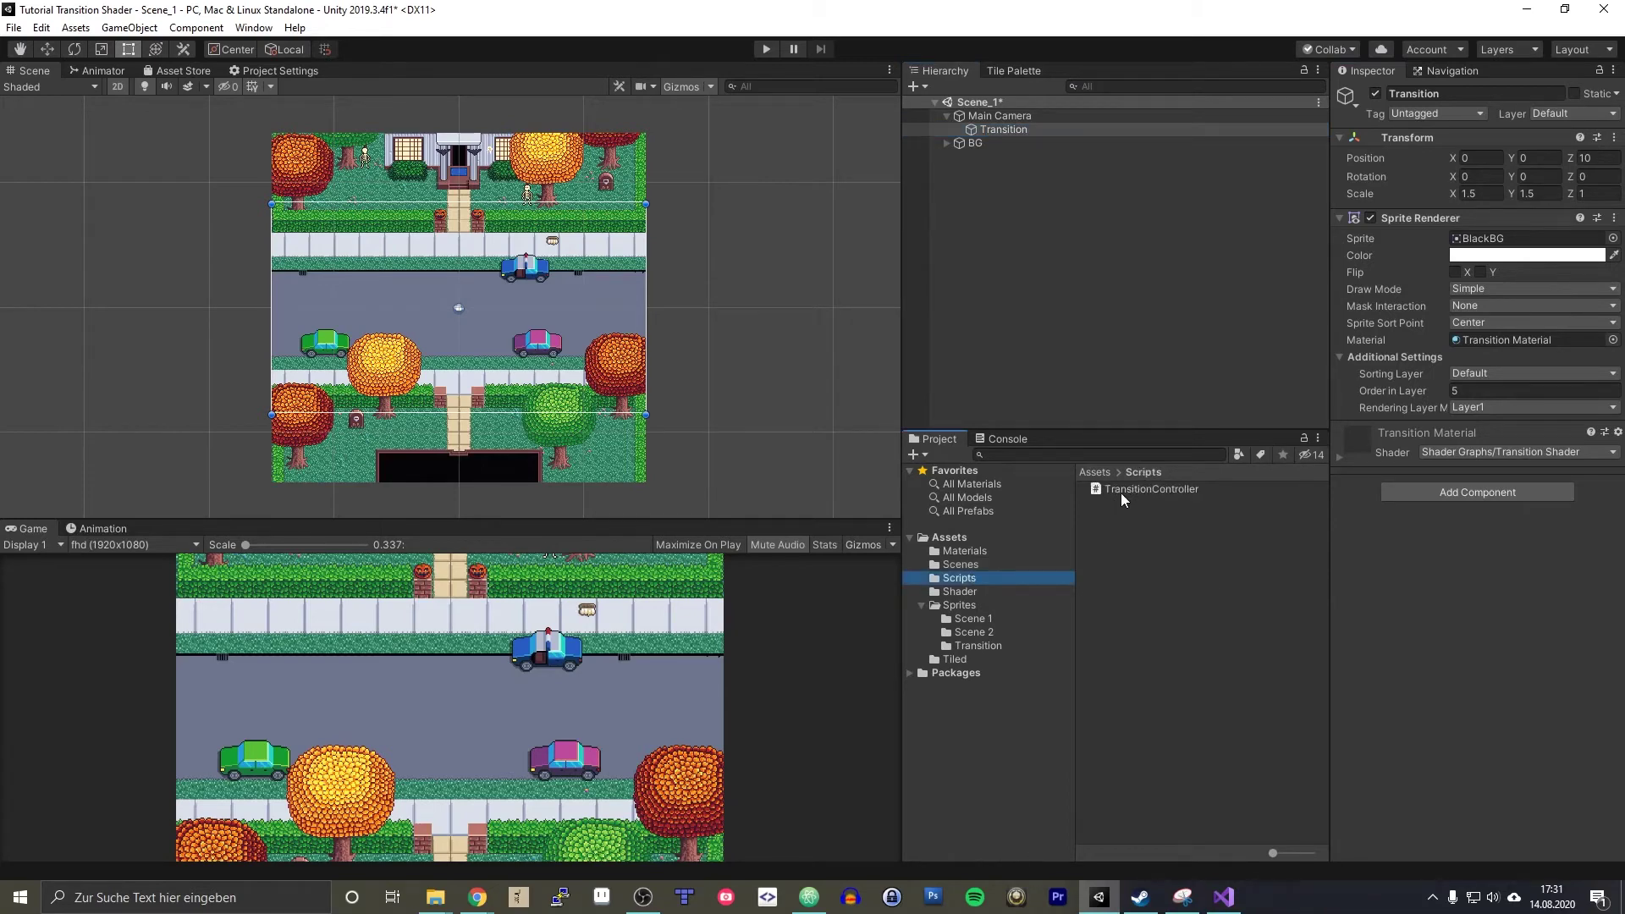
{"action": "left_click_drag", "start_coordinate": [1120, 491], "coordinate": [1378, 419]}
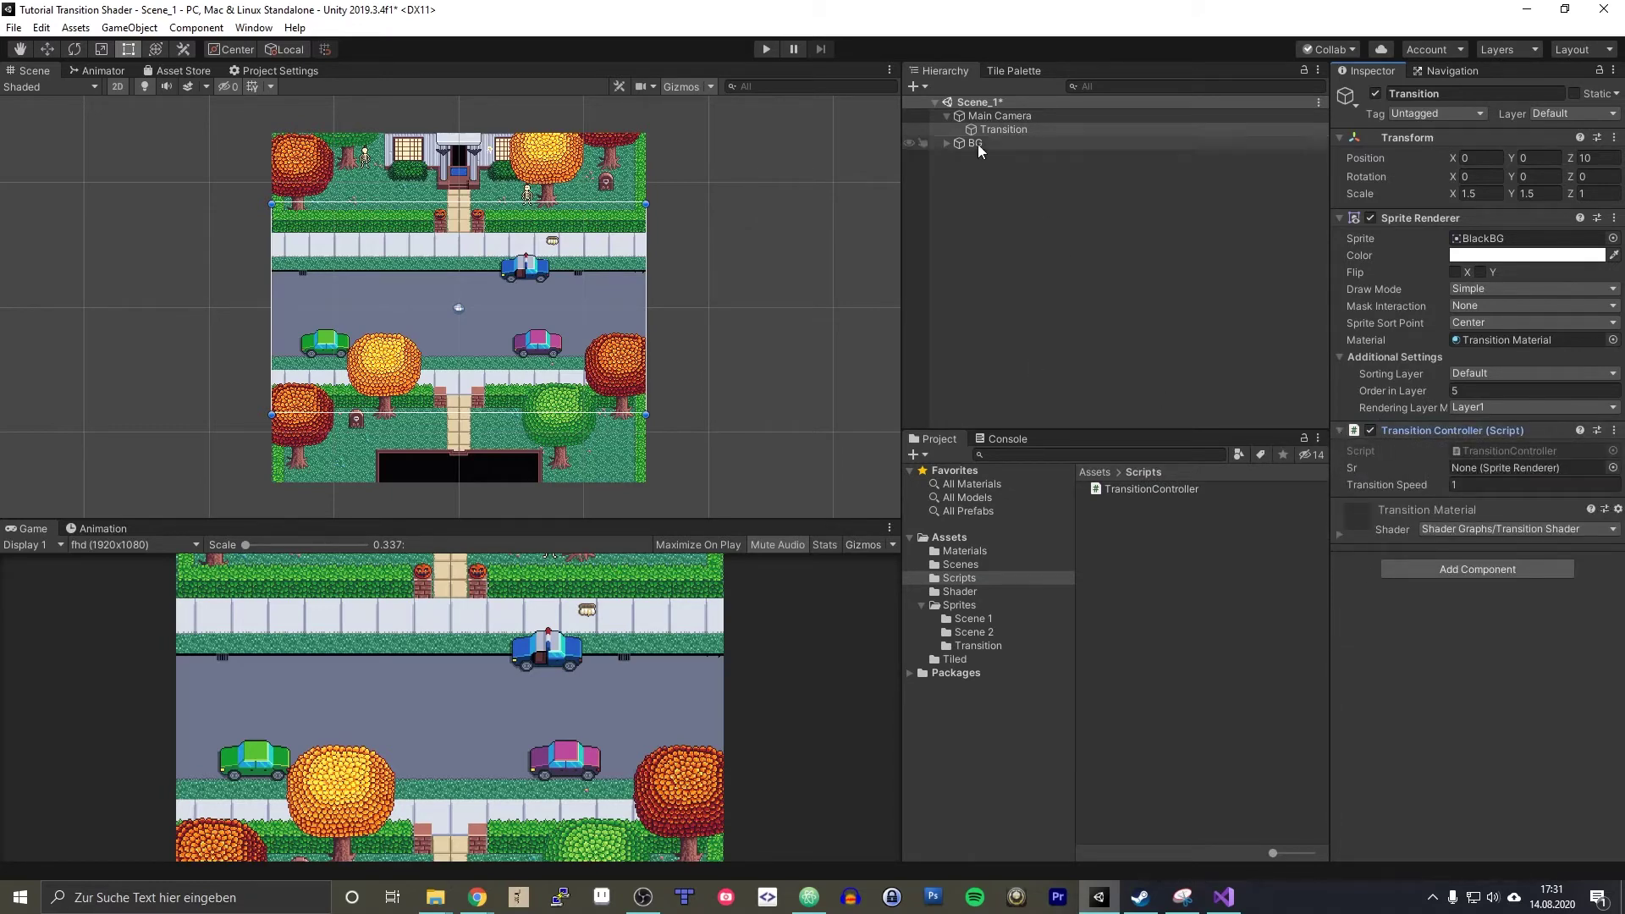
{"action": "left_click_drag", "start_coordinate": [988, 125], "coordinate": [1473, 476]}
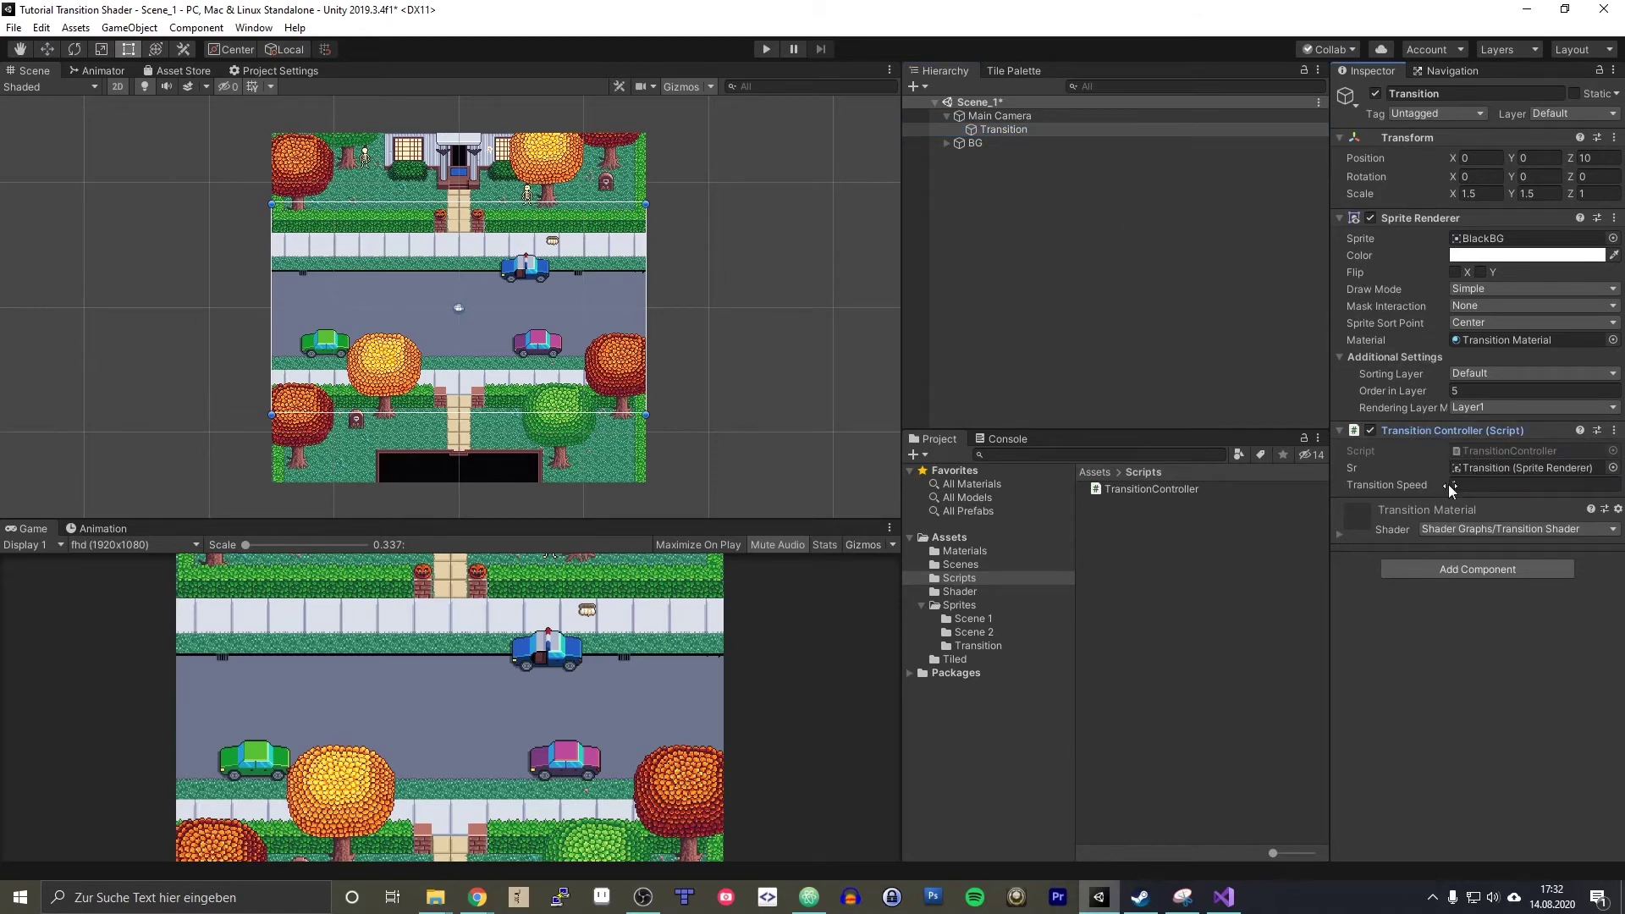
- Check the Transition Speed setting, test the transition from Scene_1 to Scene_2 in Play mode, and stop the game
{"action": "left_click", "coordinate": [1462, 484]}
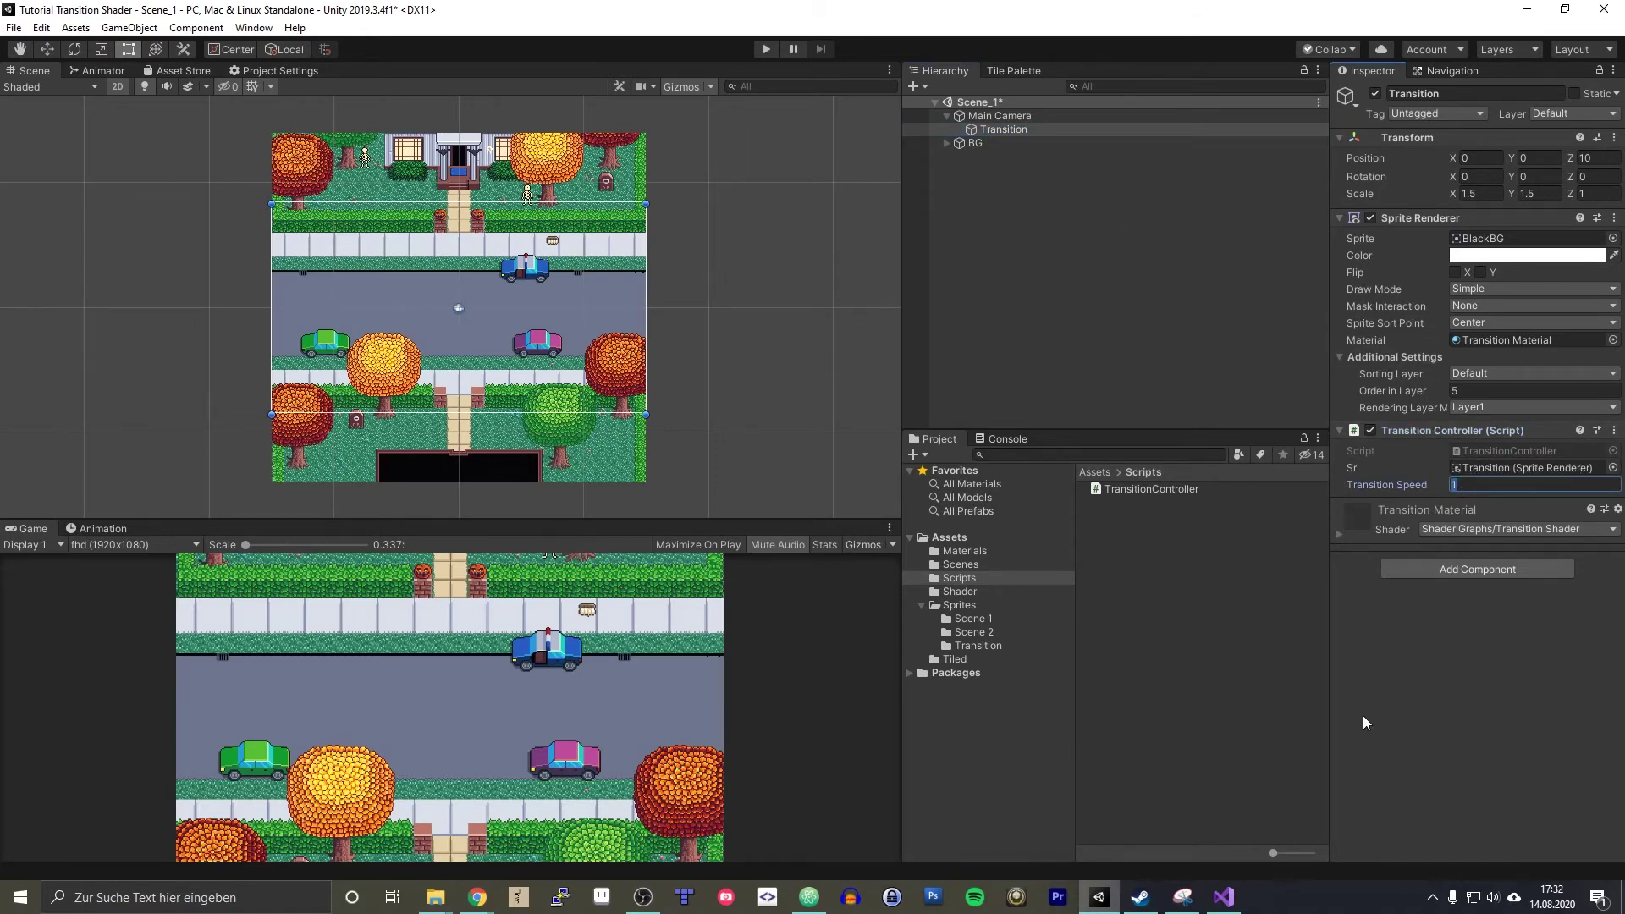
{"action": "left_click", "coordinate": [1282, 652]}
{"action": "left_click", "coordinate": [987, 131]}
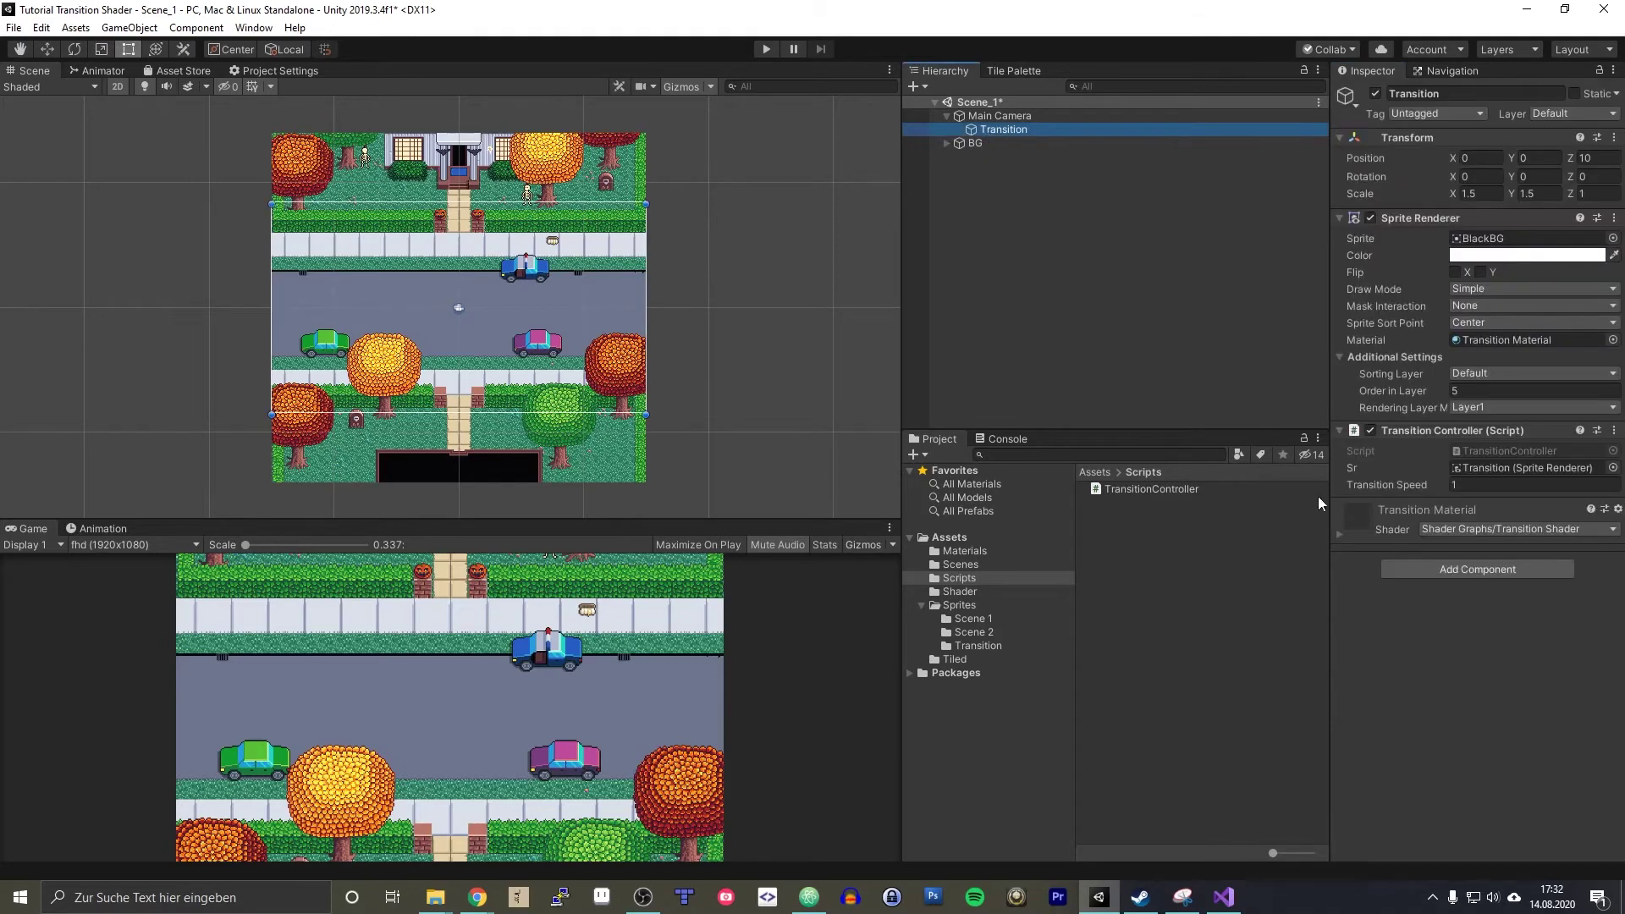
{"action": "left_click", "coordinate": [765, 49]}
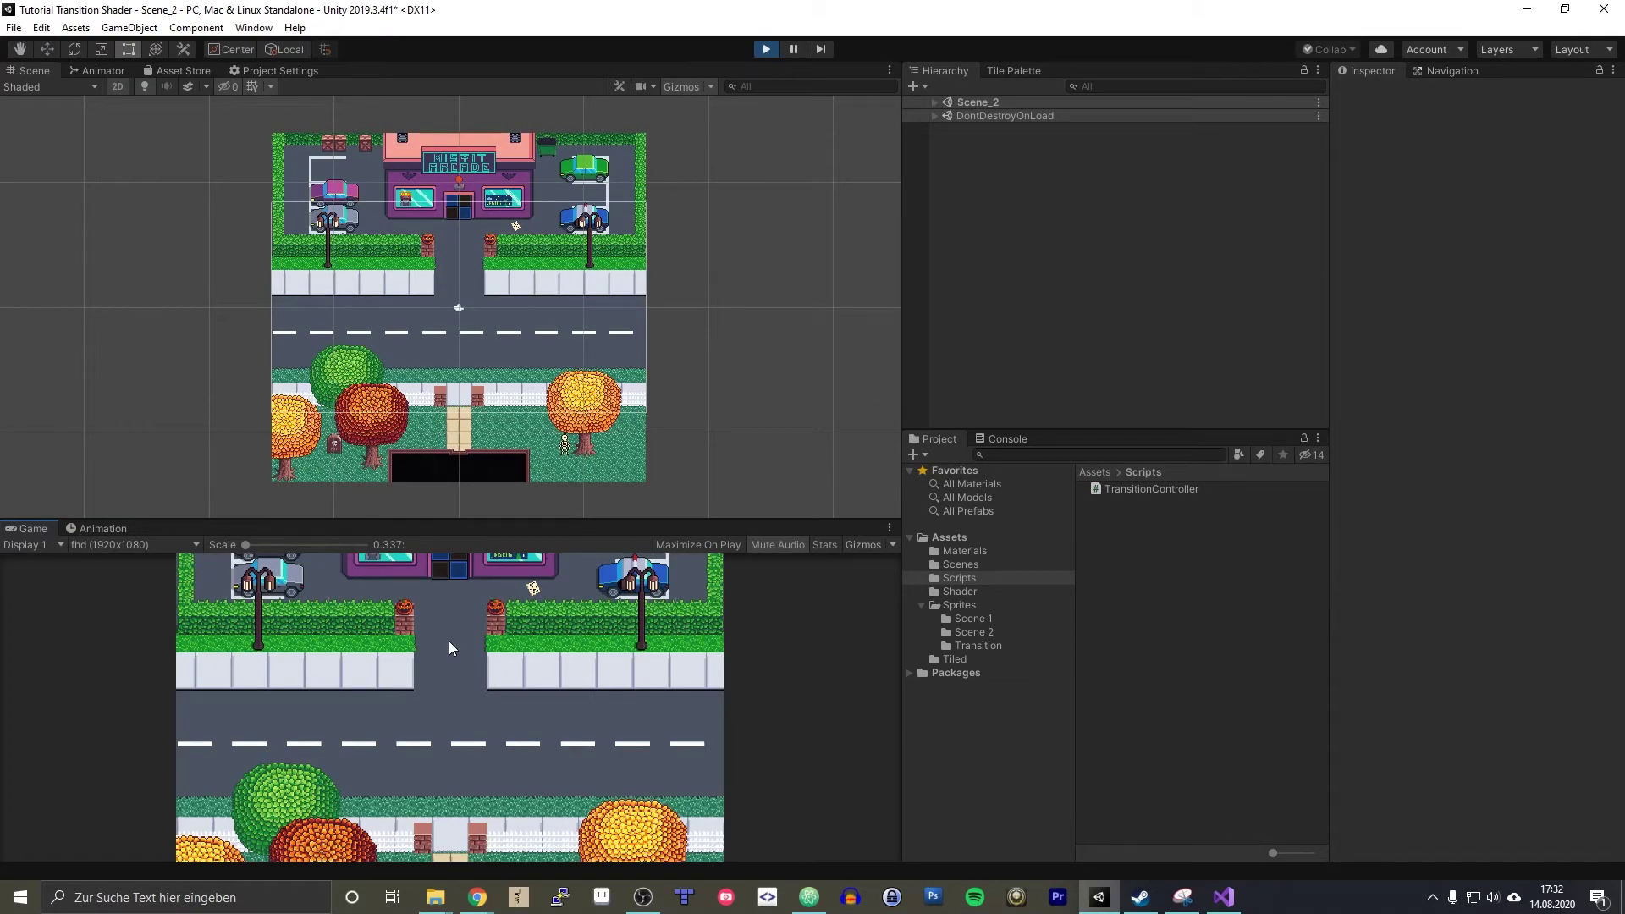
{"action": "left_click", "coordinate": [766, 49]}
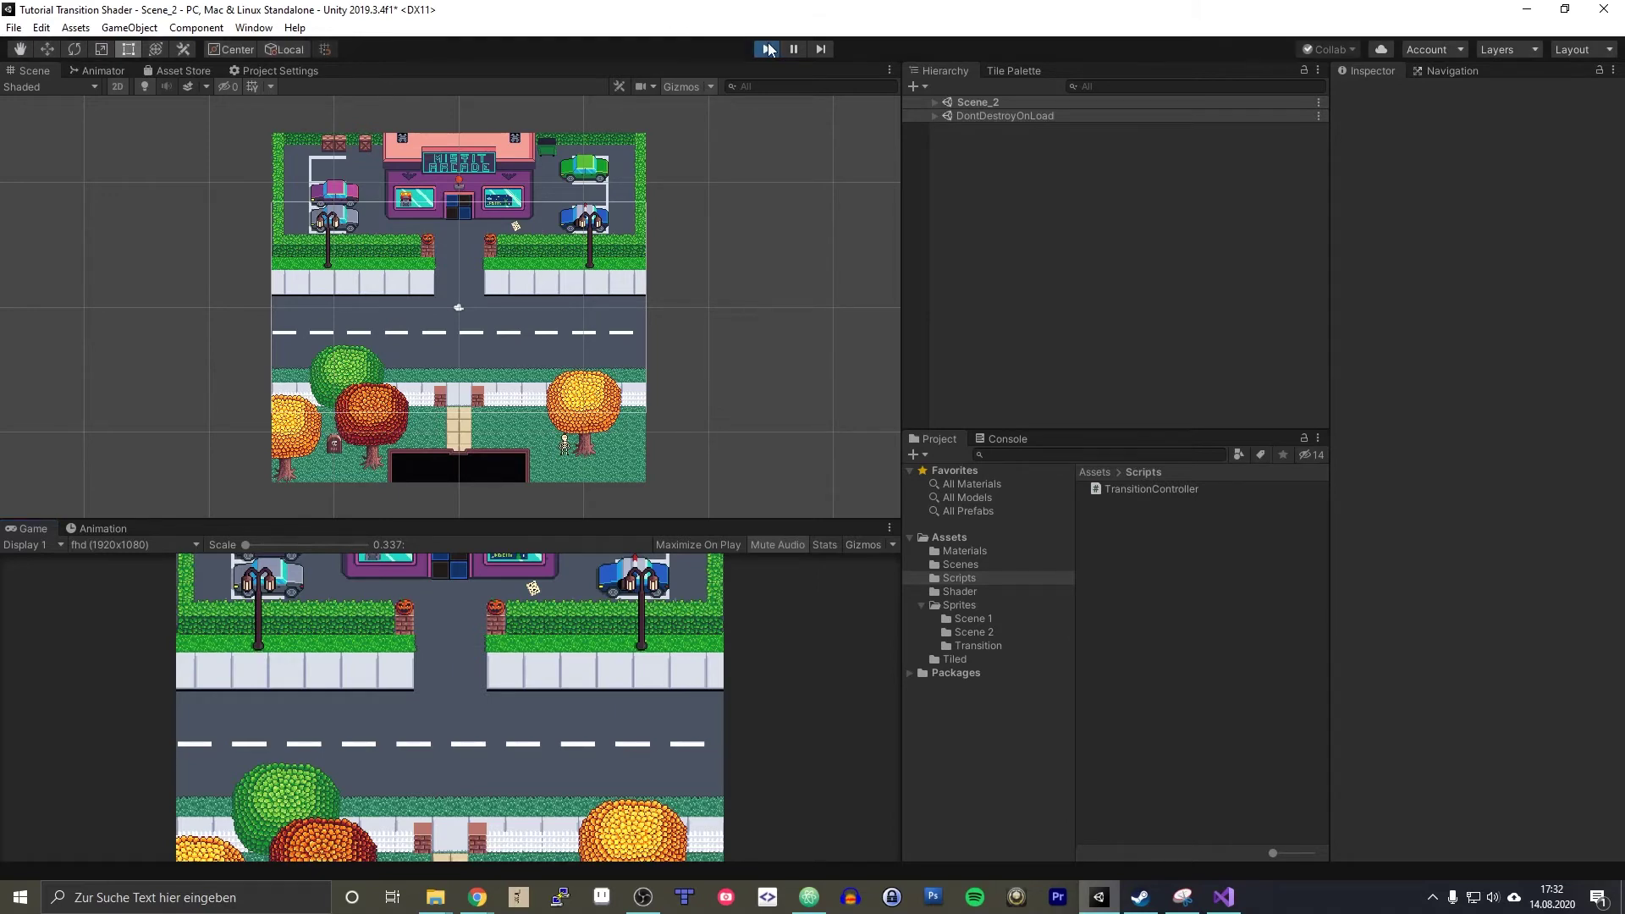
- Set the Transition object's Transition Speed to 0.1 and test the transition in Play mode
{"action": "left_click", "coordinate": [1001, 130]}
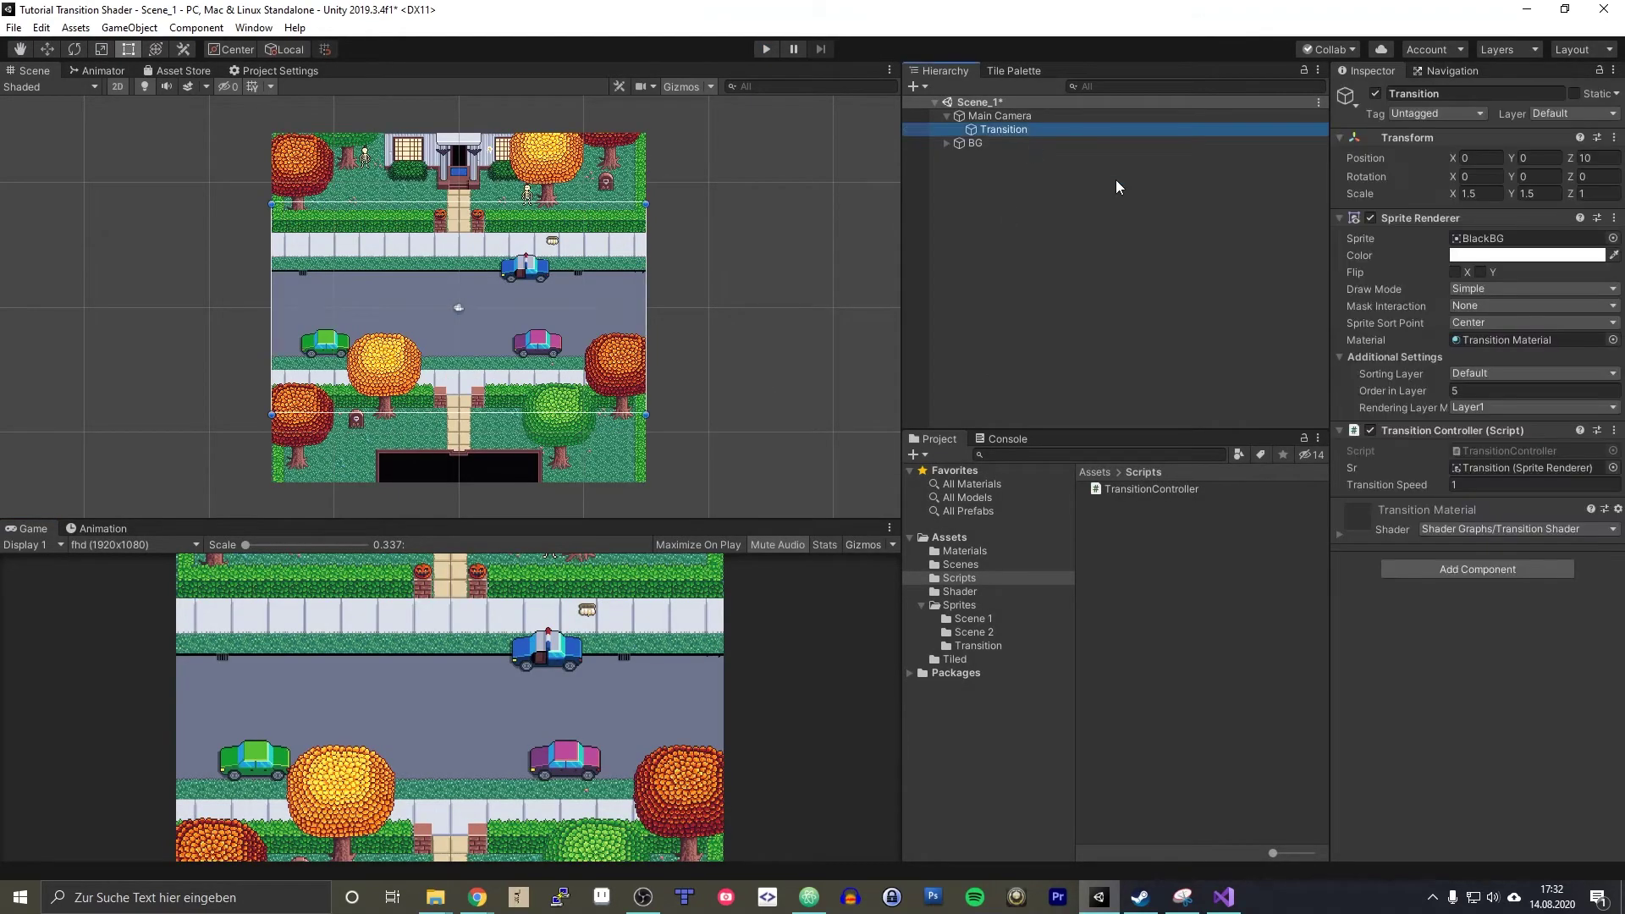
{"action": "left_click", "coordinate": [1476, 484]}
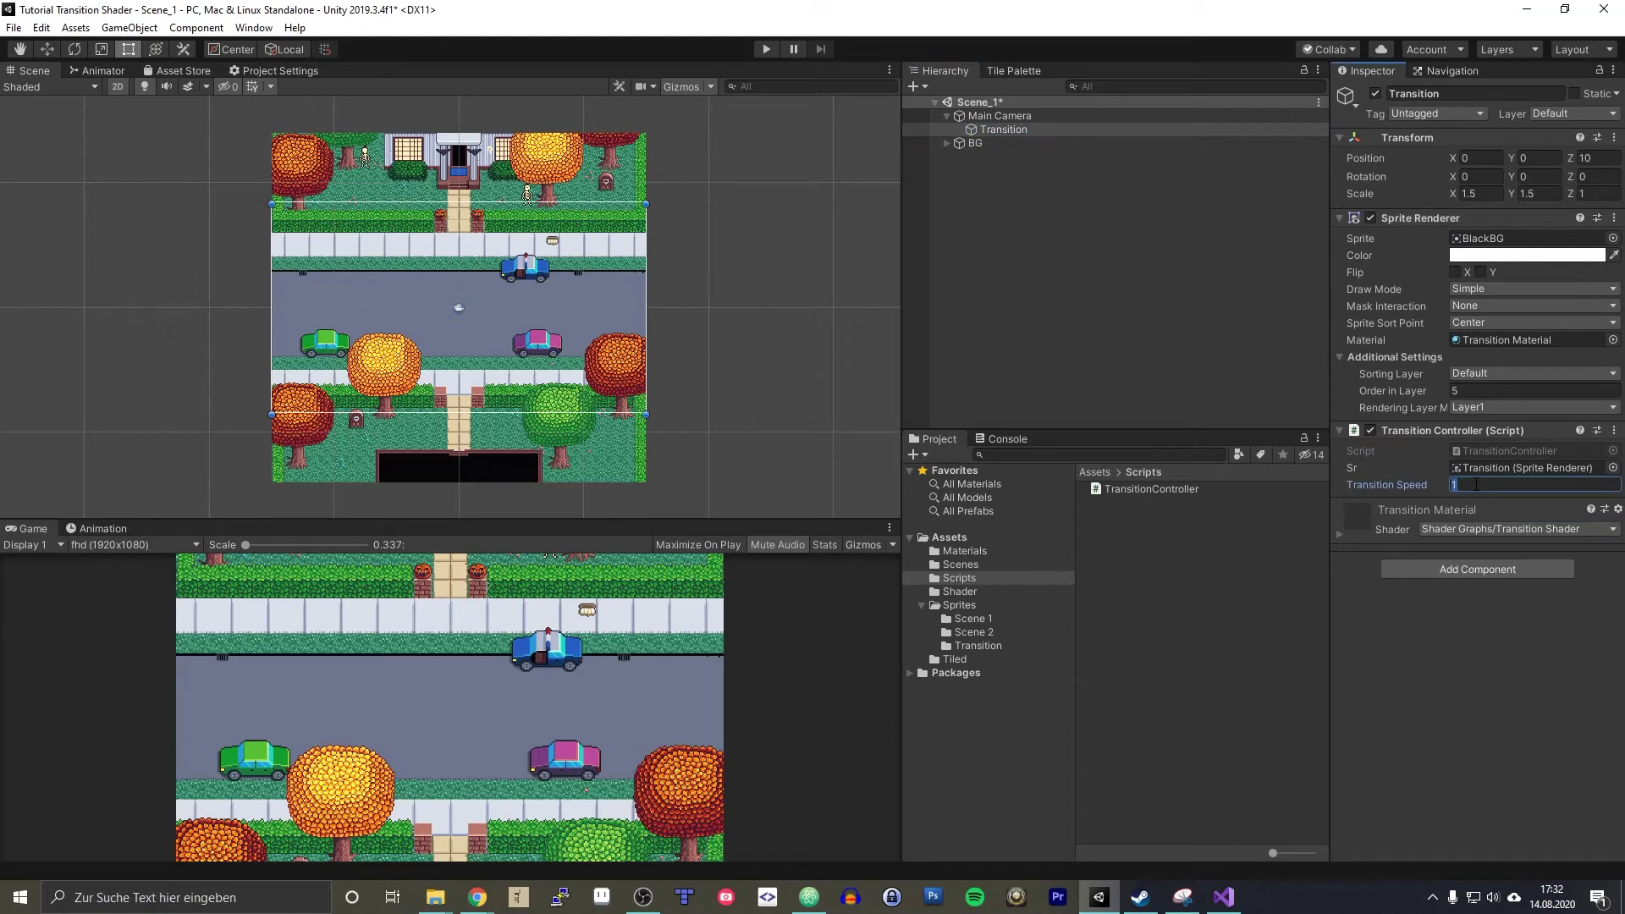
{"action": "type", "text": "0.1"}
{"action": "left_click", "coordinate": [792, 668]}
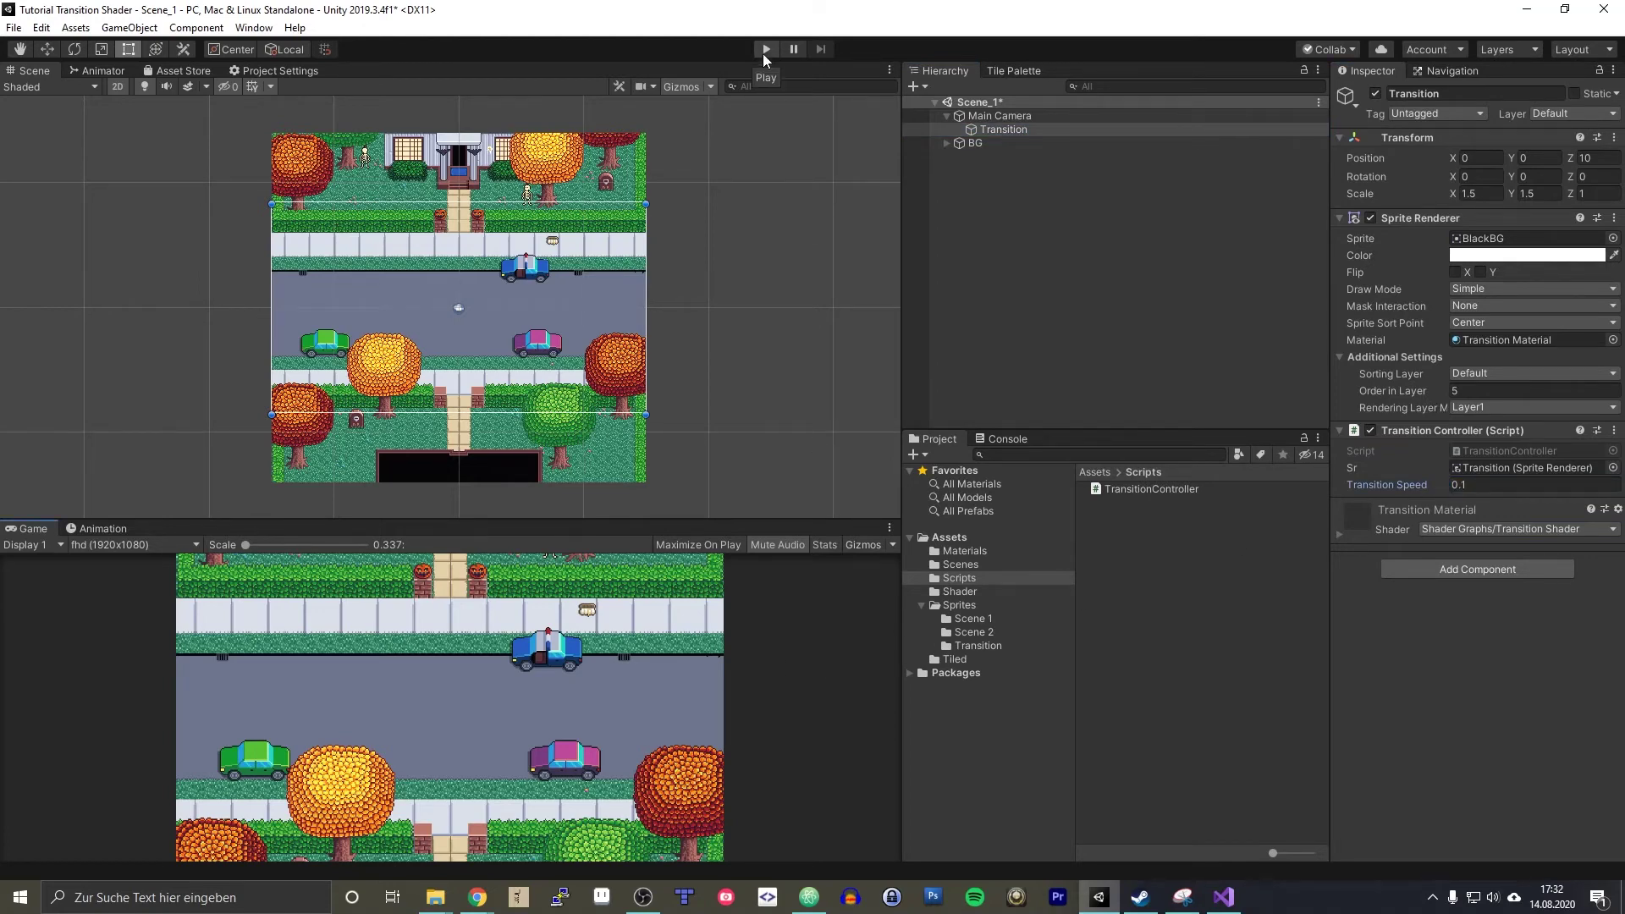
{"action": "left_click", "coordinate": [763, 53]}
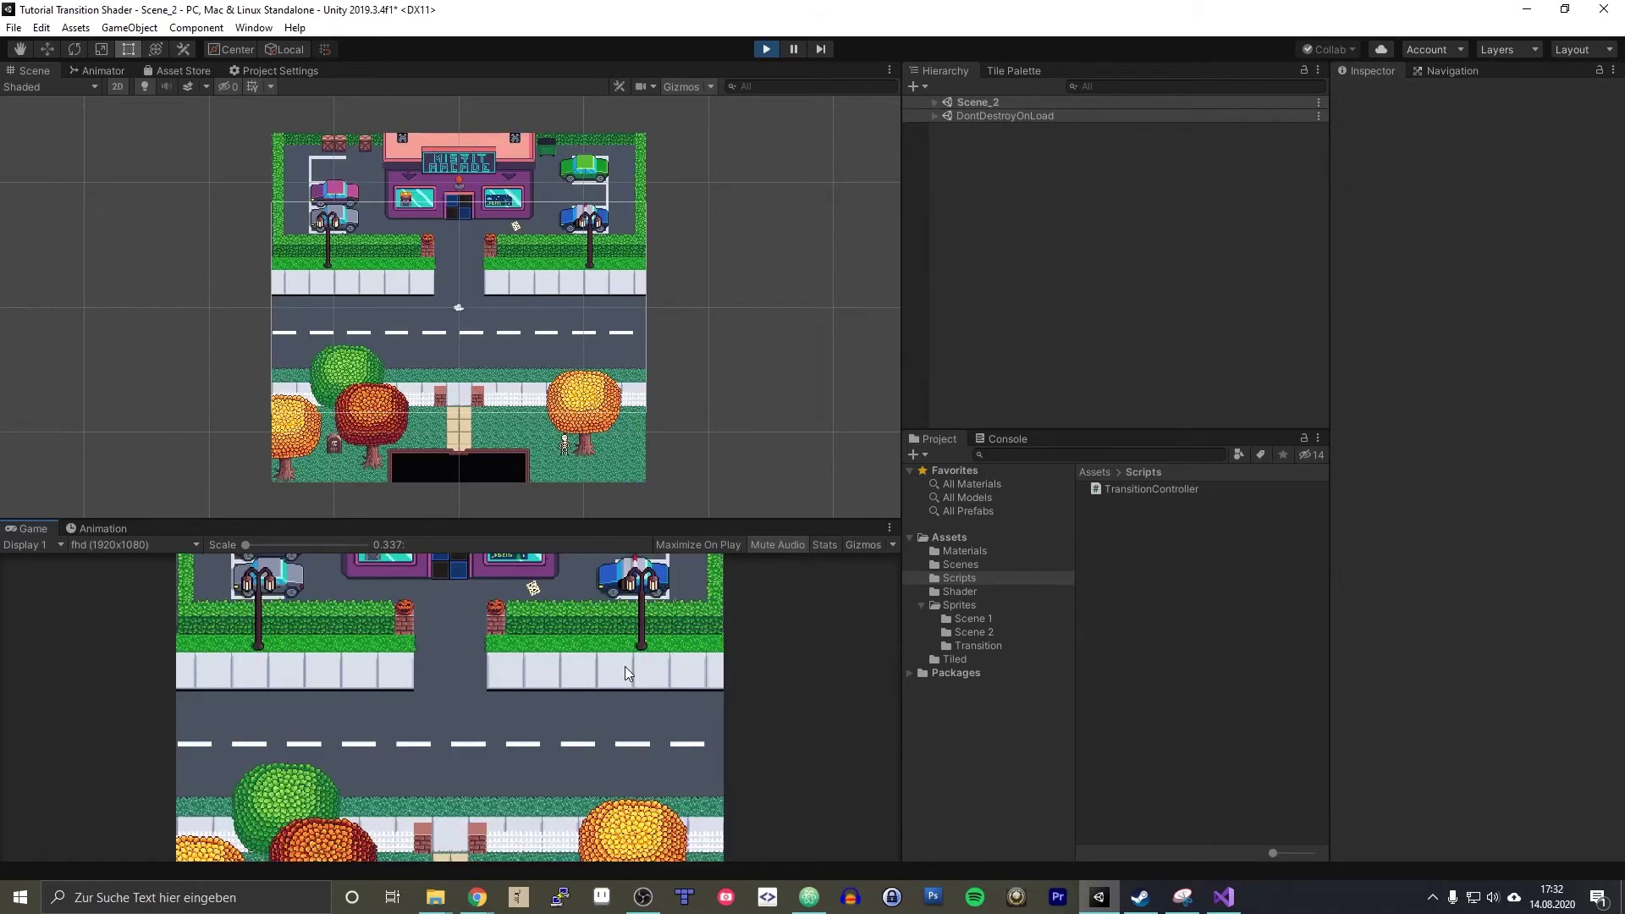
{"action": "left_click", "coordinate": [759, 49]}
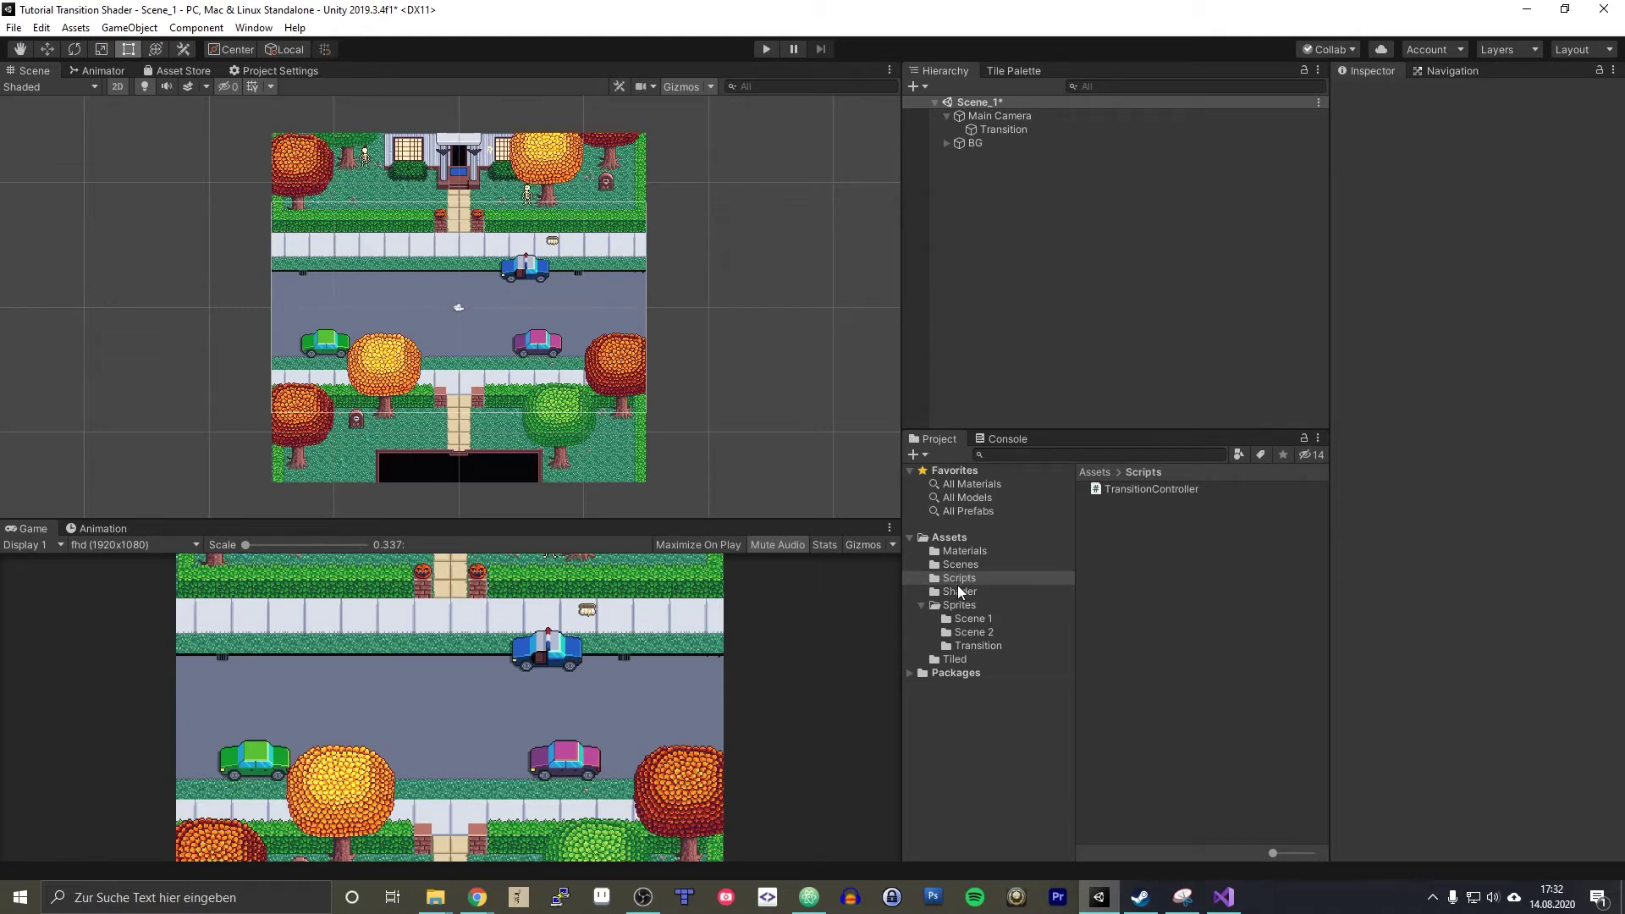
- Inspect the Transition20VerticalBars_Ver1 texture, and in Aseprite check the blank sprite's canvas size
{"action": "left_click", "coordinate": [965, 647]}
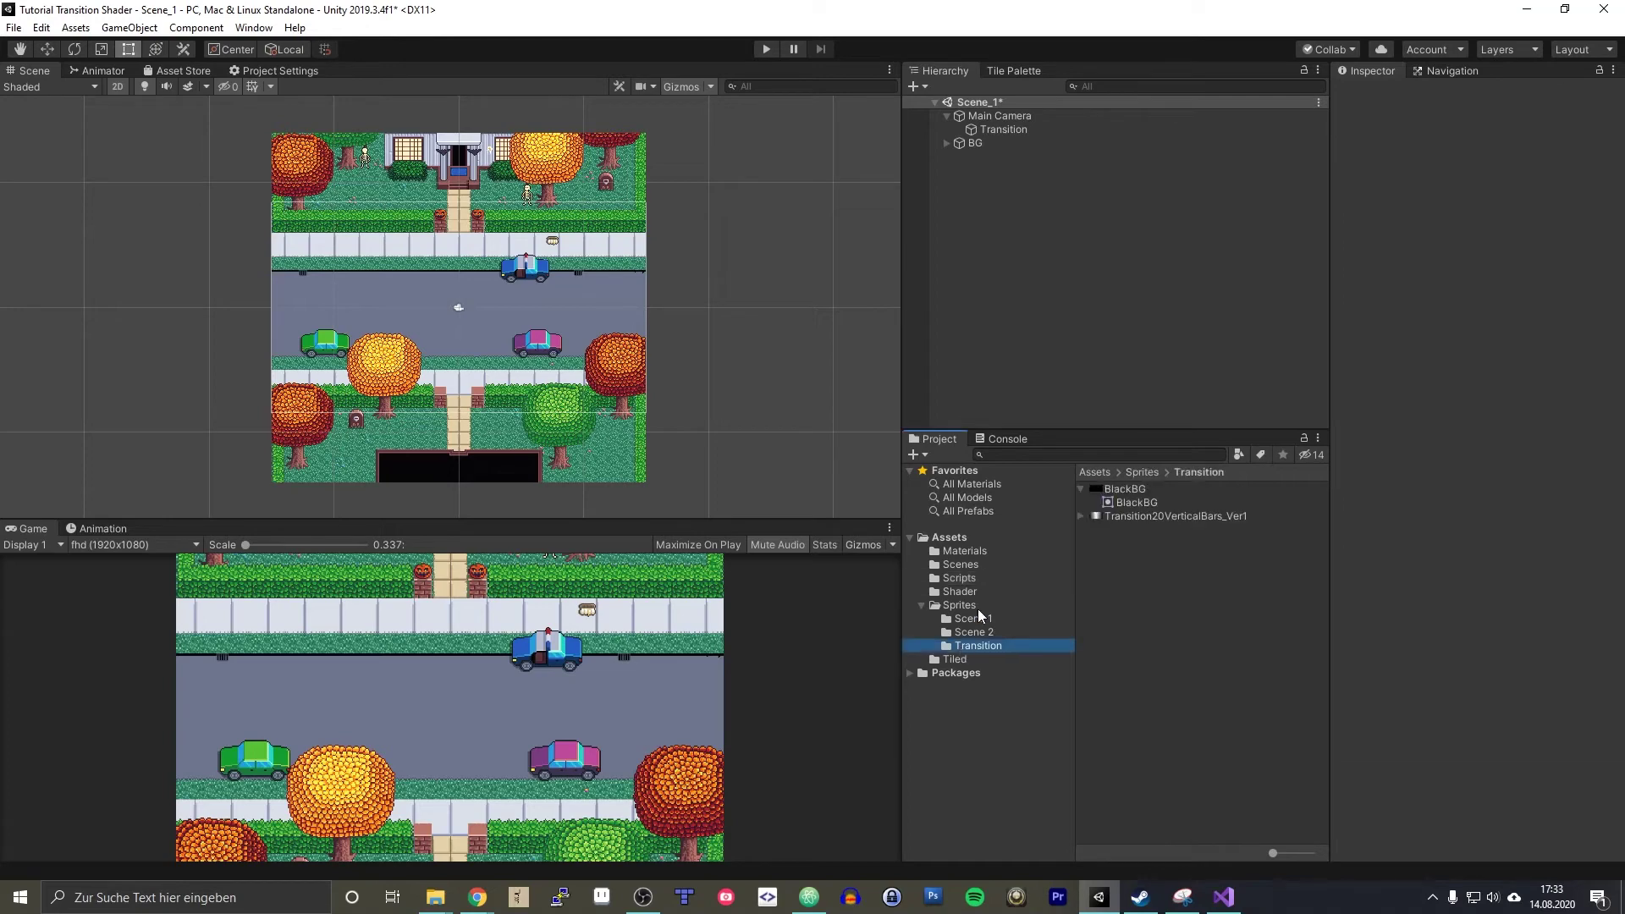
{"action": "left_click", "coordinate": [1117, 518]}
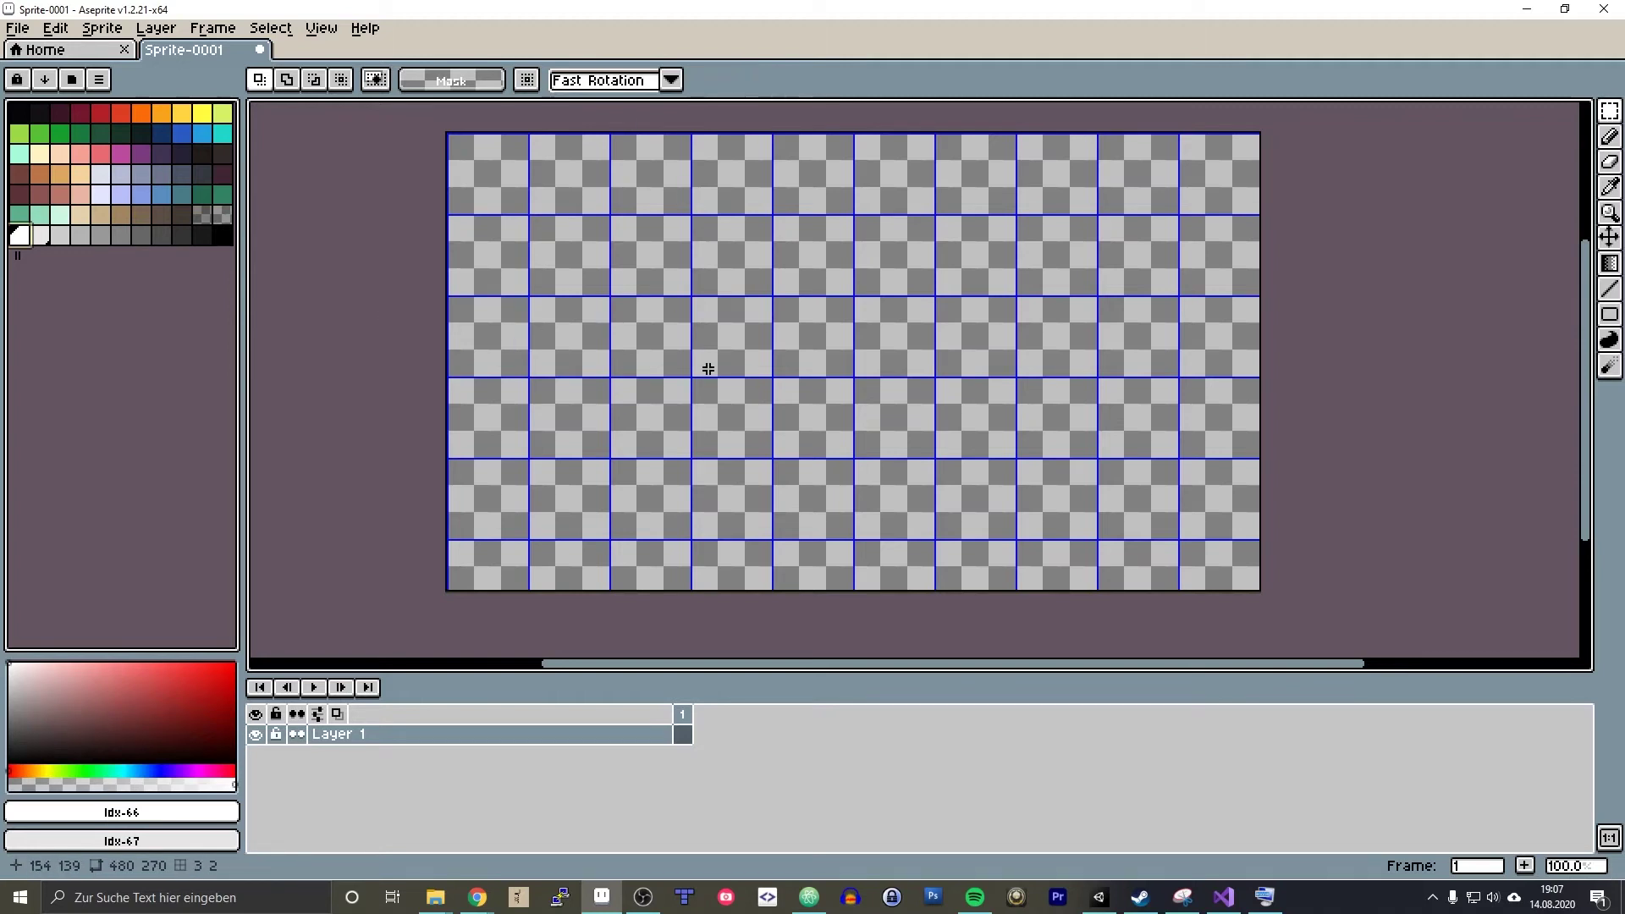
{"action": "left_click", "coordinate": [101, 28]}
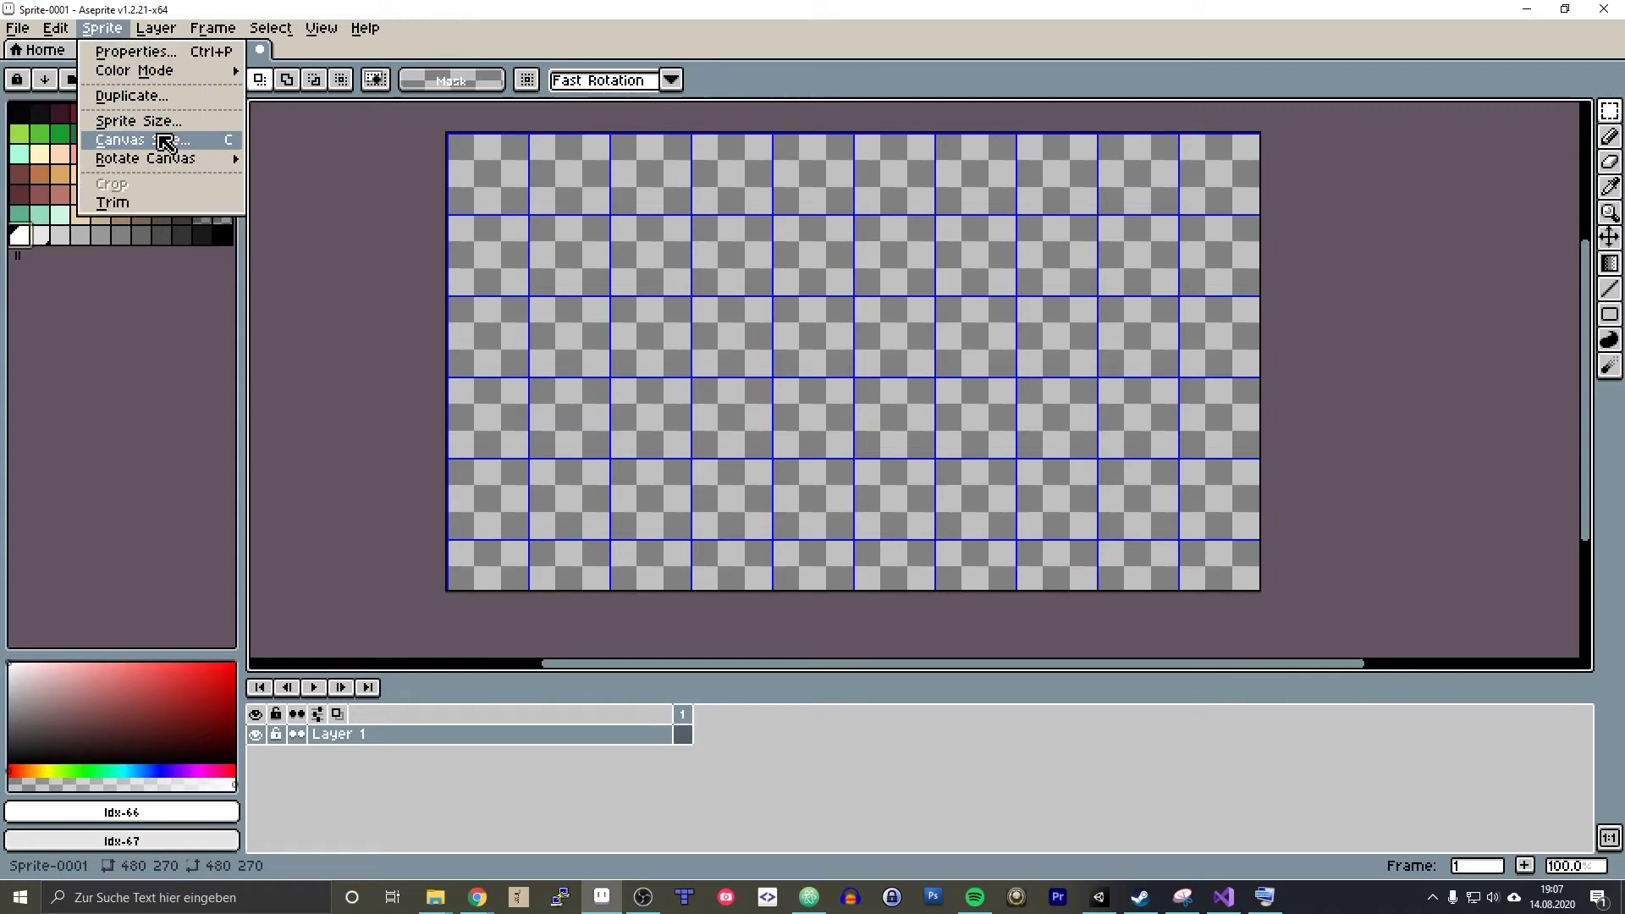
{"action": "left_click", "coordinate": [110, 138]}
{"action": "left_click_drag", "start_coordinate": [1410, 129], "coordinate": [873, 203]}
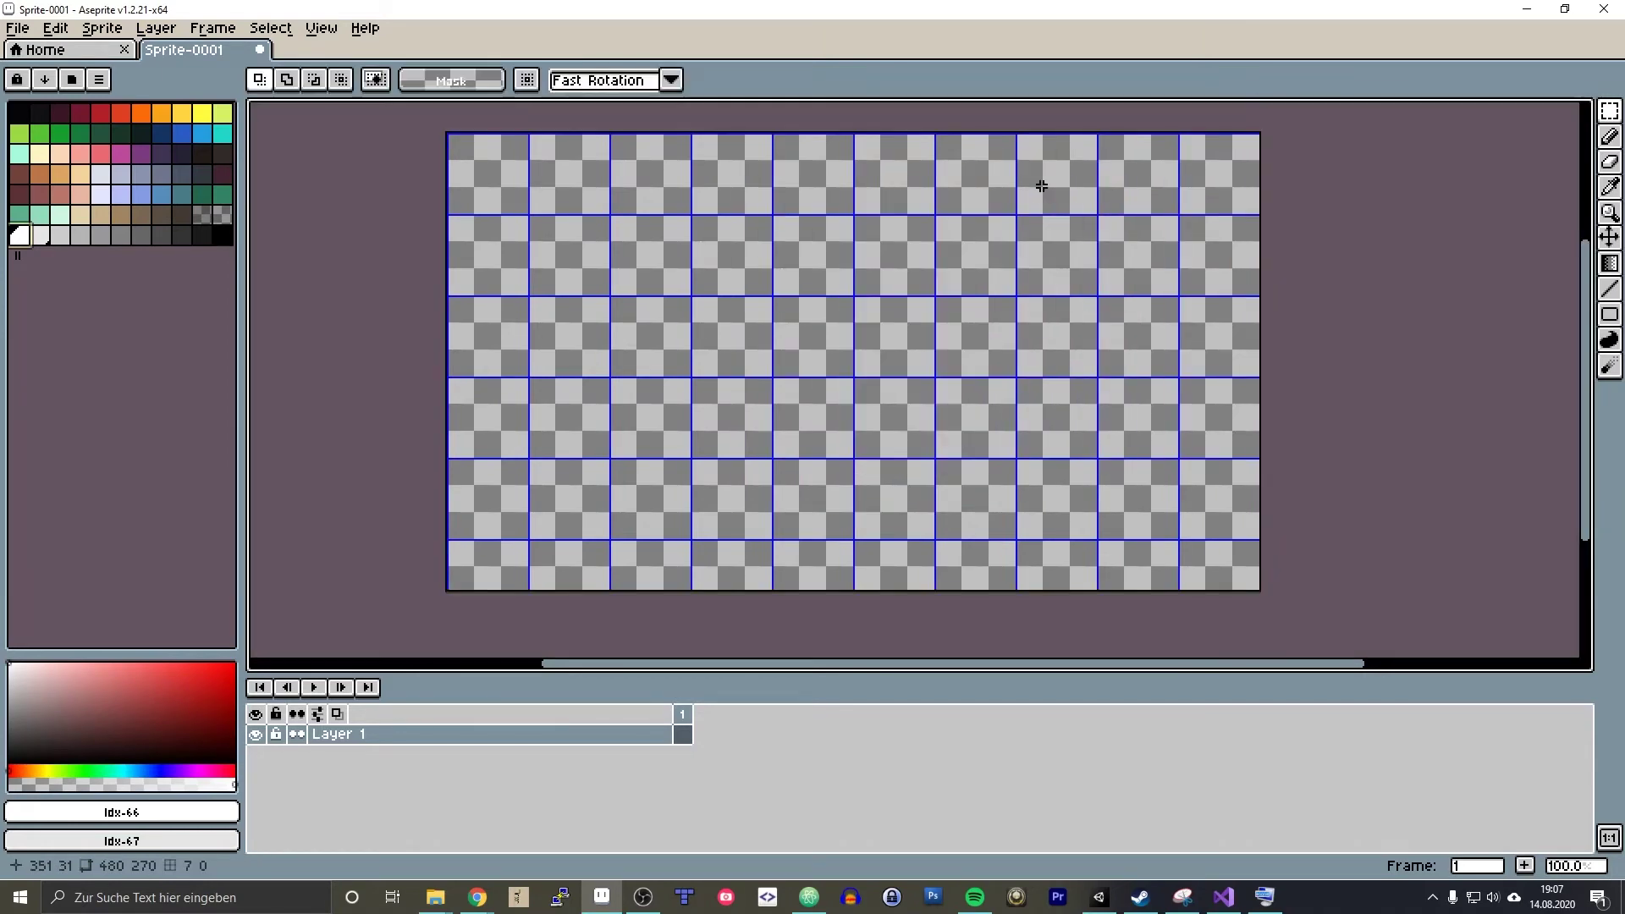
{"action": "left_click", "coordinate": [1045, 185]}
{"action": "left_click", "coordinate": [1099, 897]}
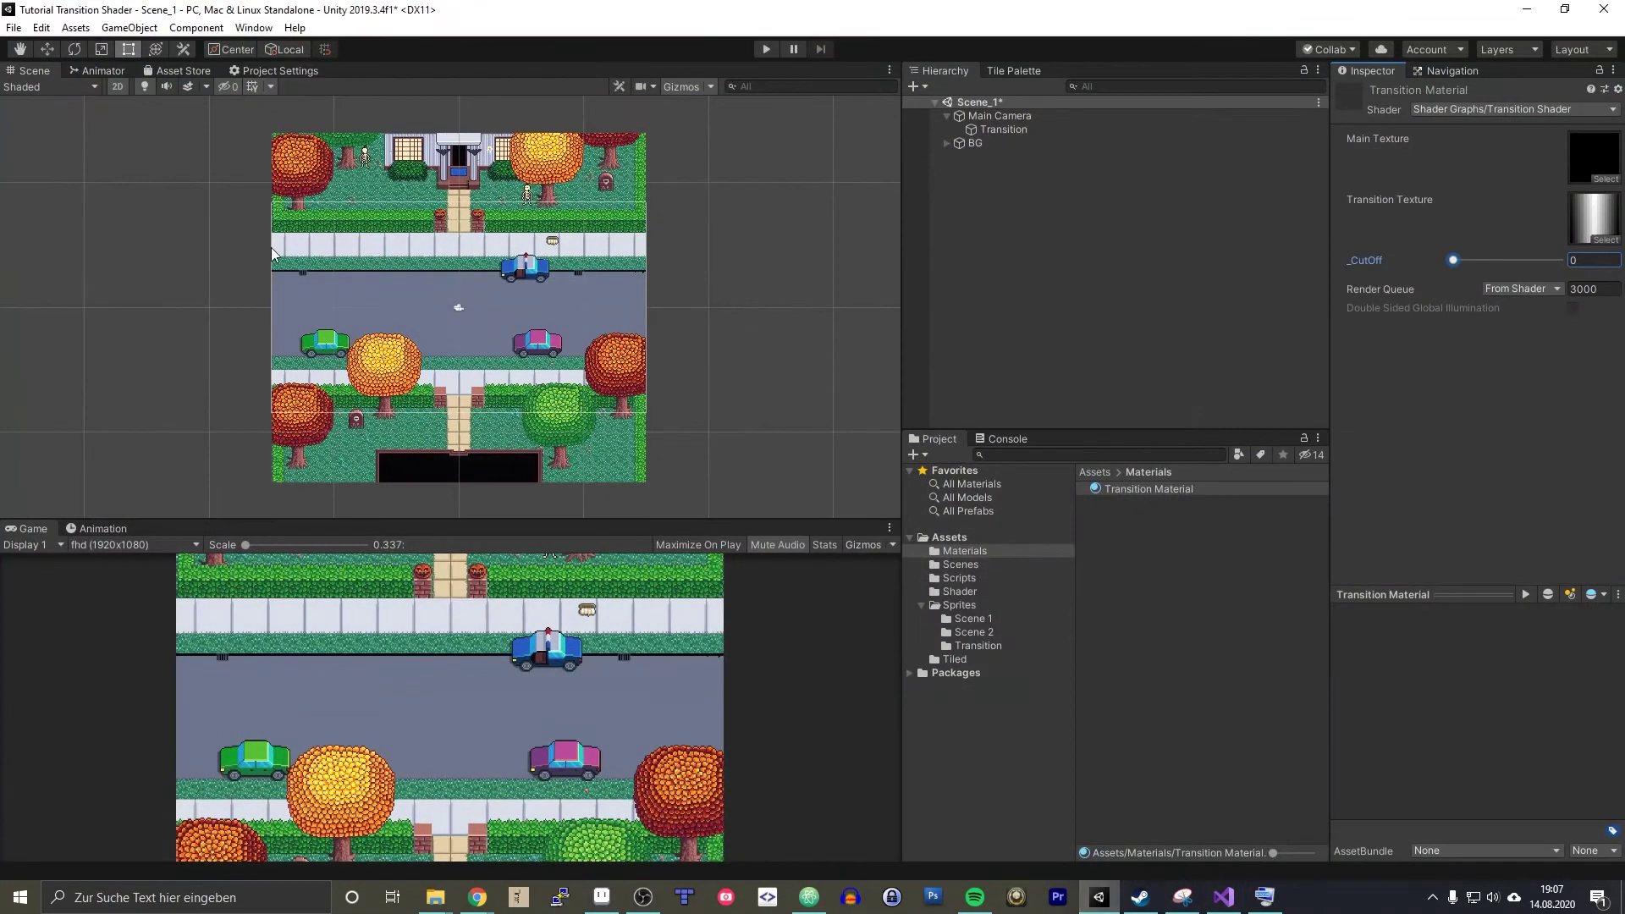
{"action": "left_click", "coordinate": [986, 115]}
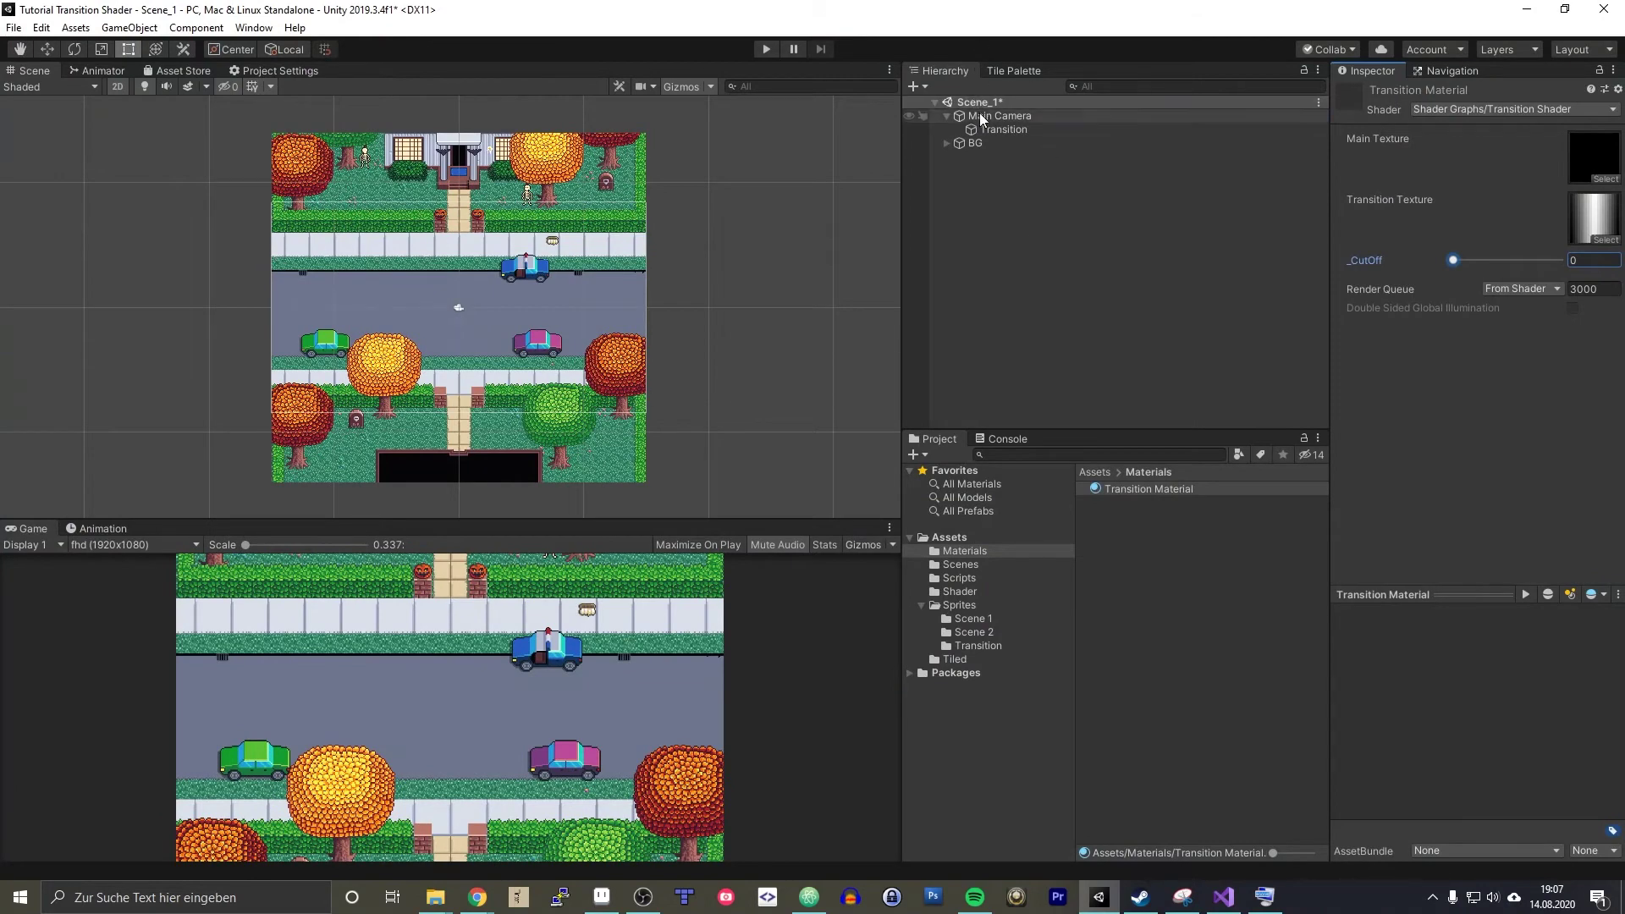
{"action": "left_click", "coordinate": [1525, 13]}
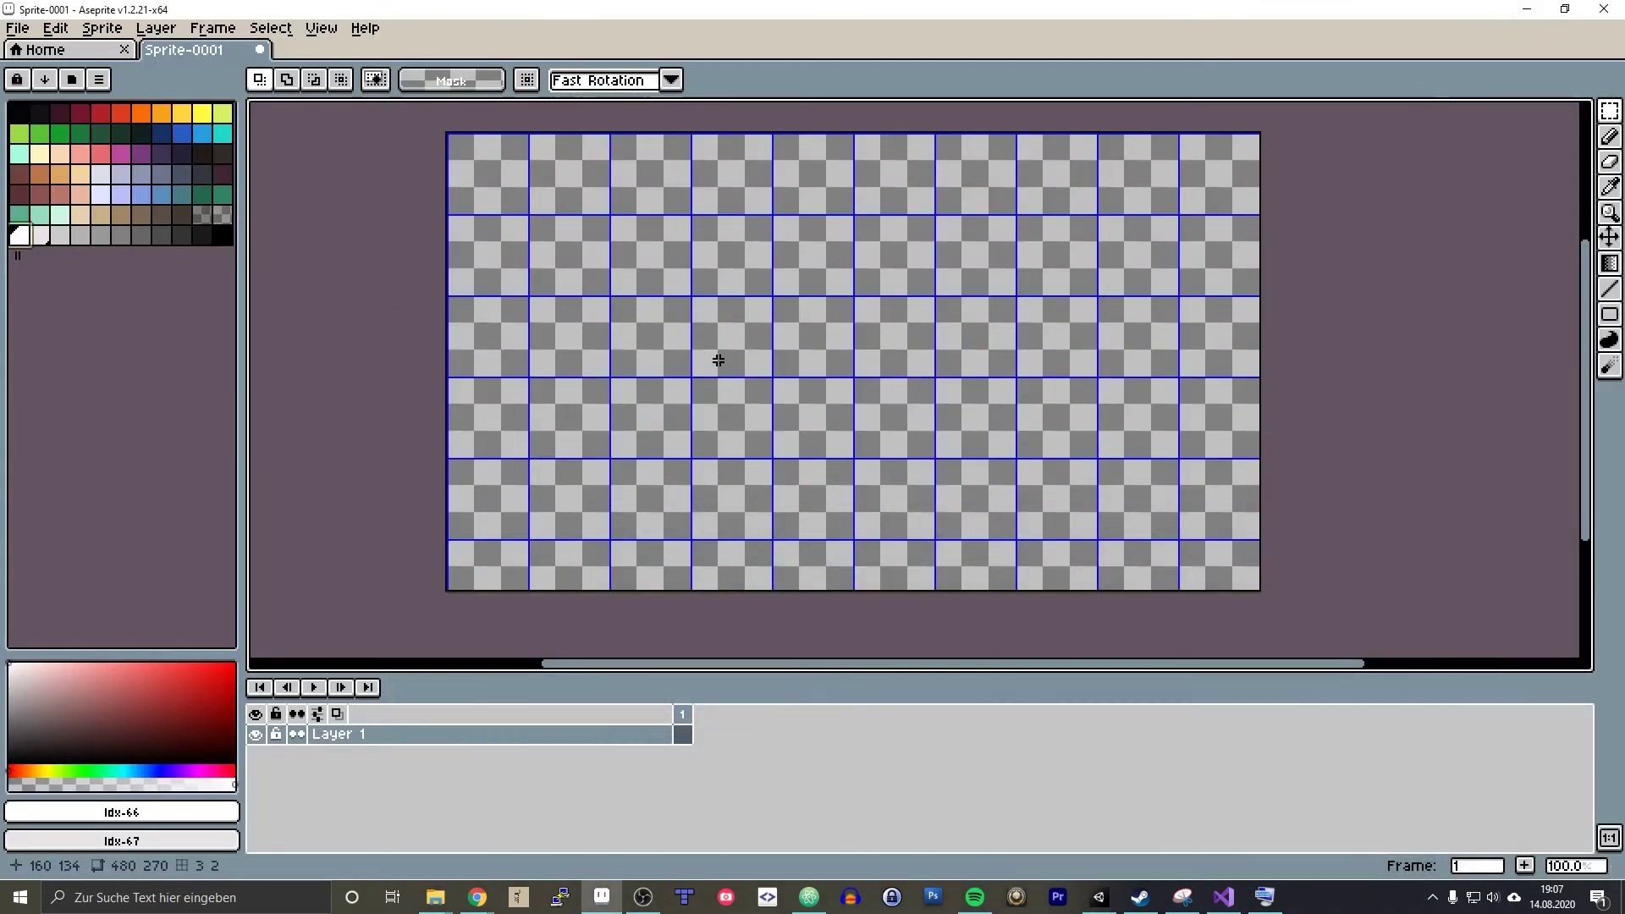
- Check the sprite grid's width and height in the grid settings and close them without changes
{"action": "left_click", "coordinate": [321, 28]}
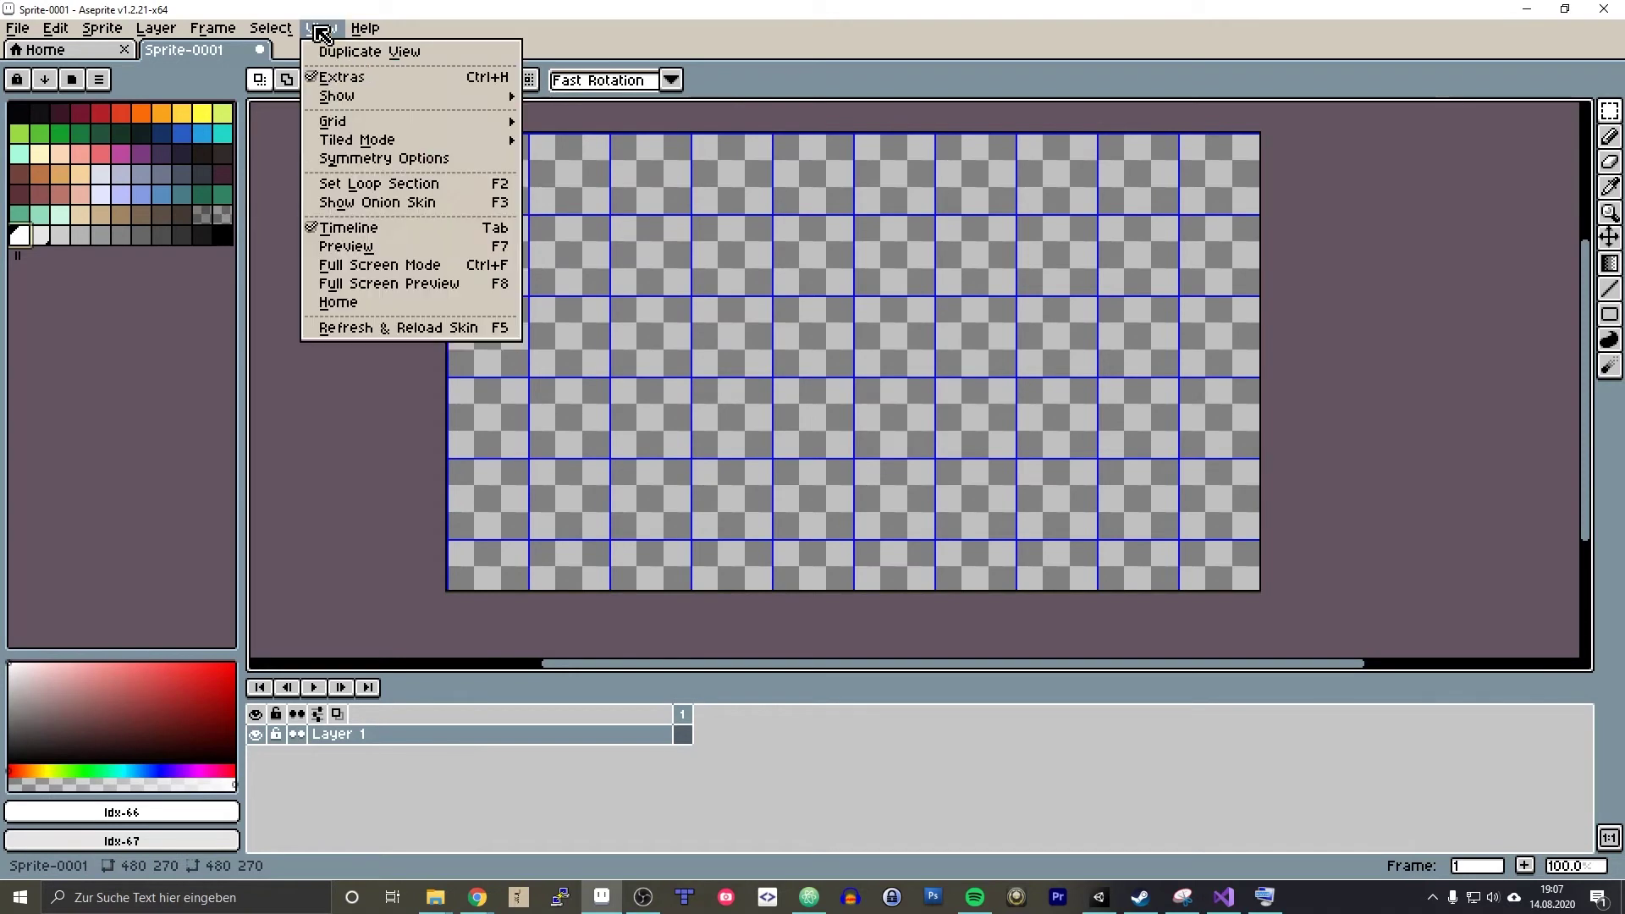
{"action": "mouse_move", "coordinate": [369, 129]}
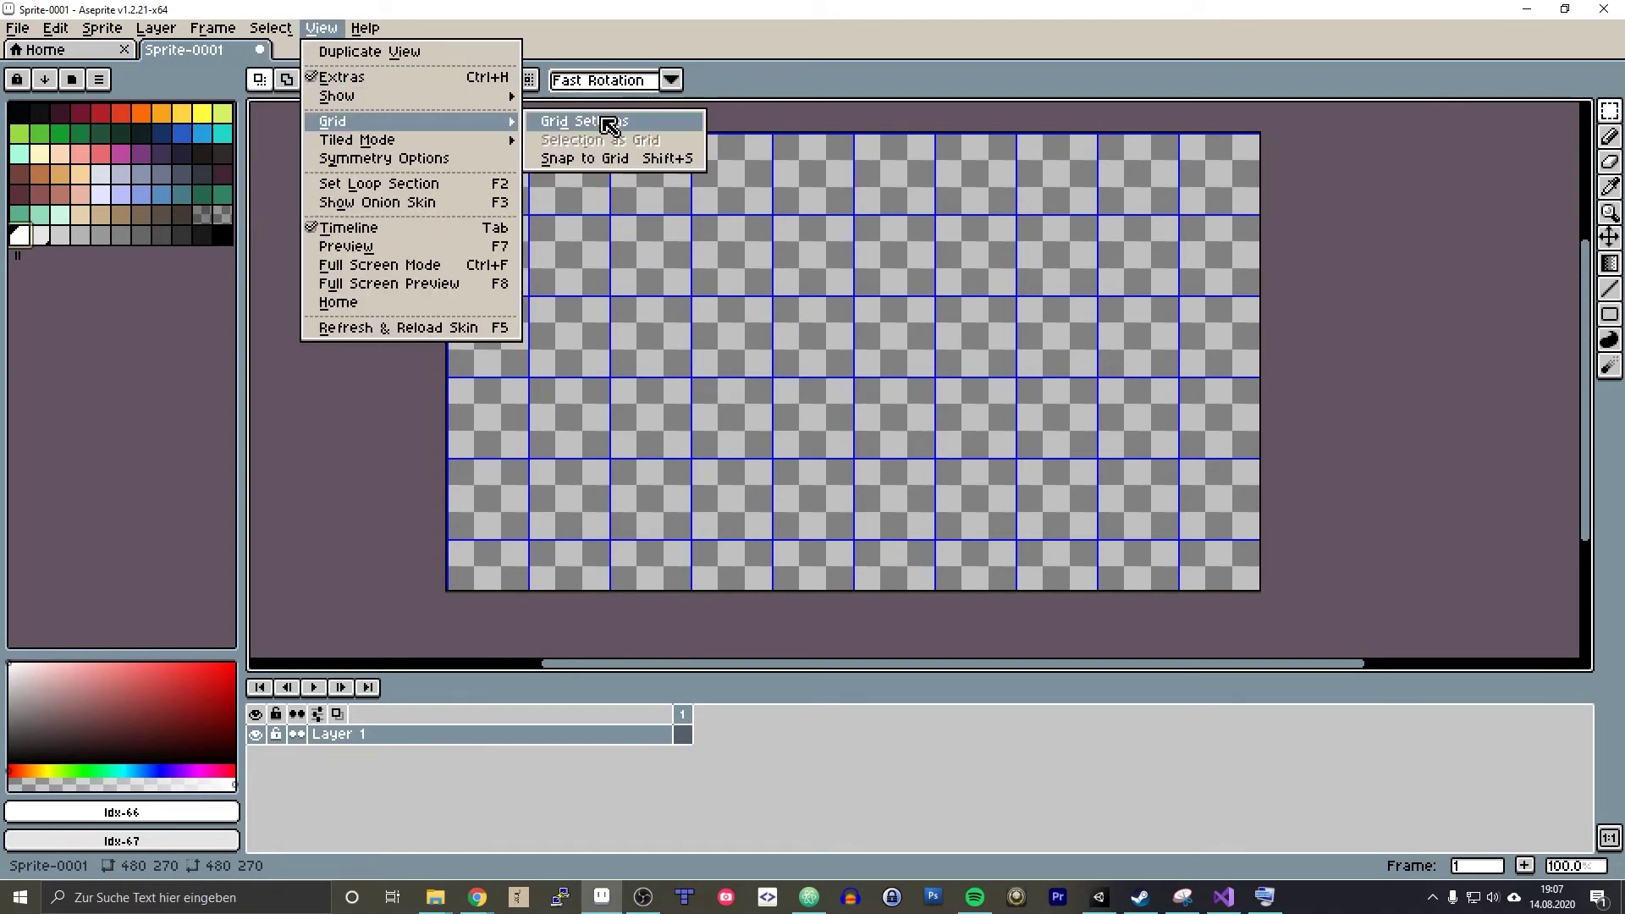
{"action": "left_click", "coordinate": [604, 122]}
{"action": "left_click", "coordinate": [755, 450]}
{"action": "left_click", "coordinate": [921, 450]}
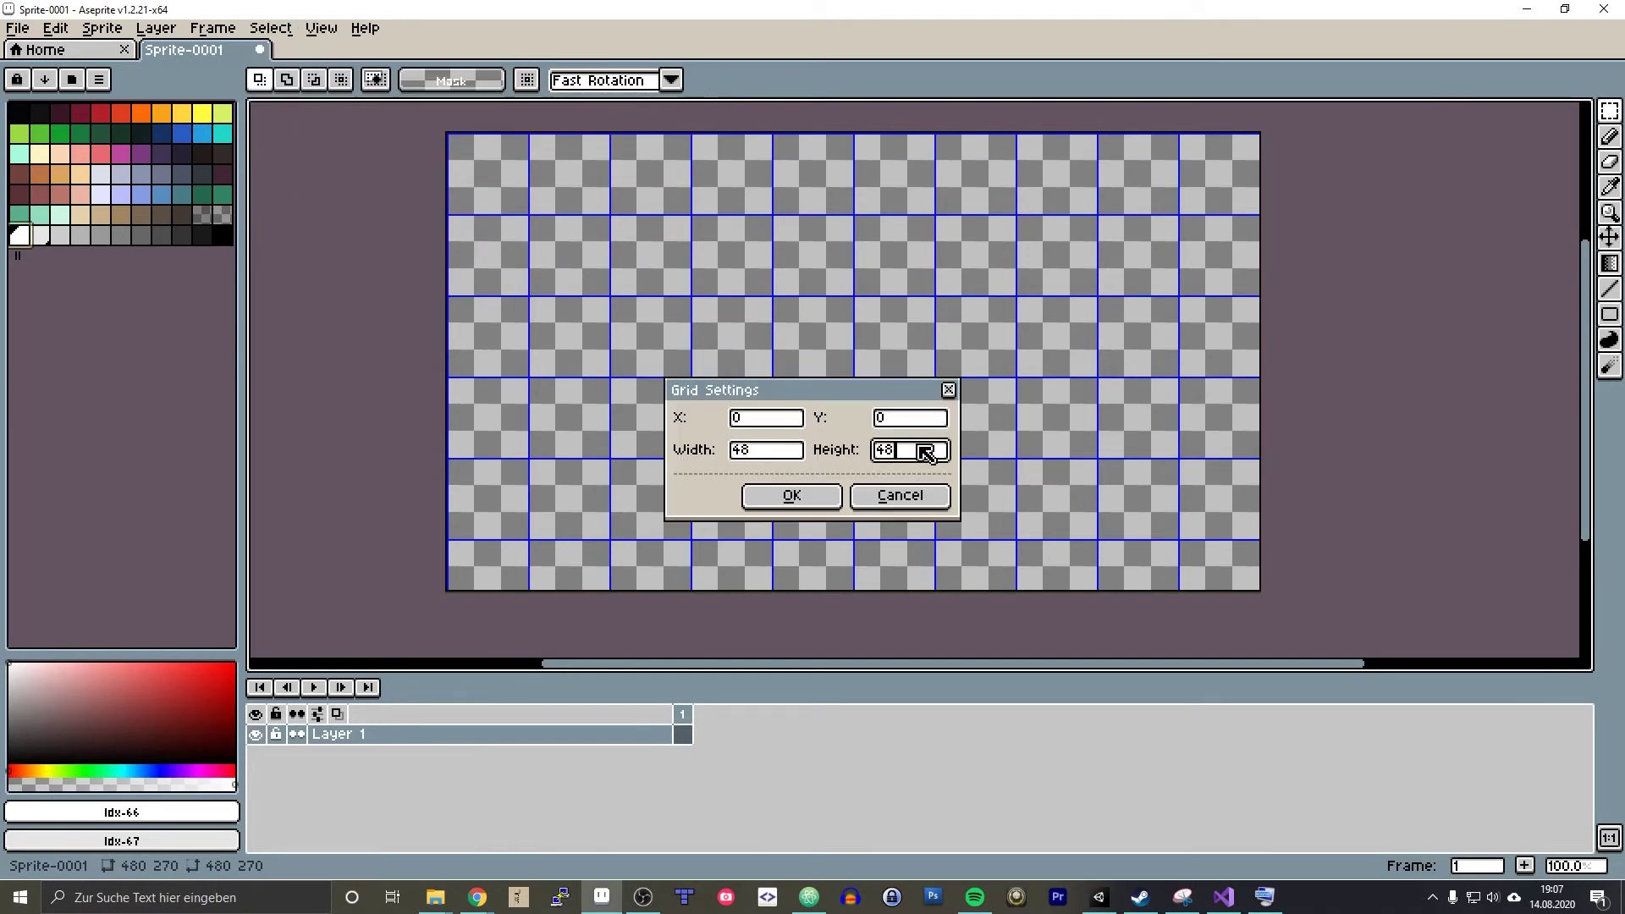
{"action": "left_click", "coordinate": [904, 495]}
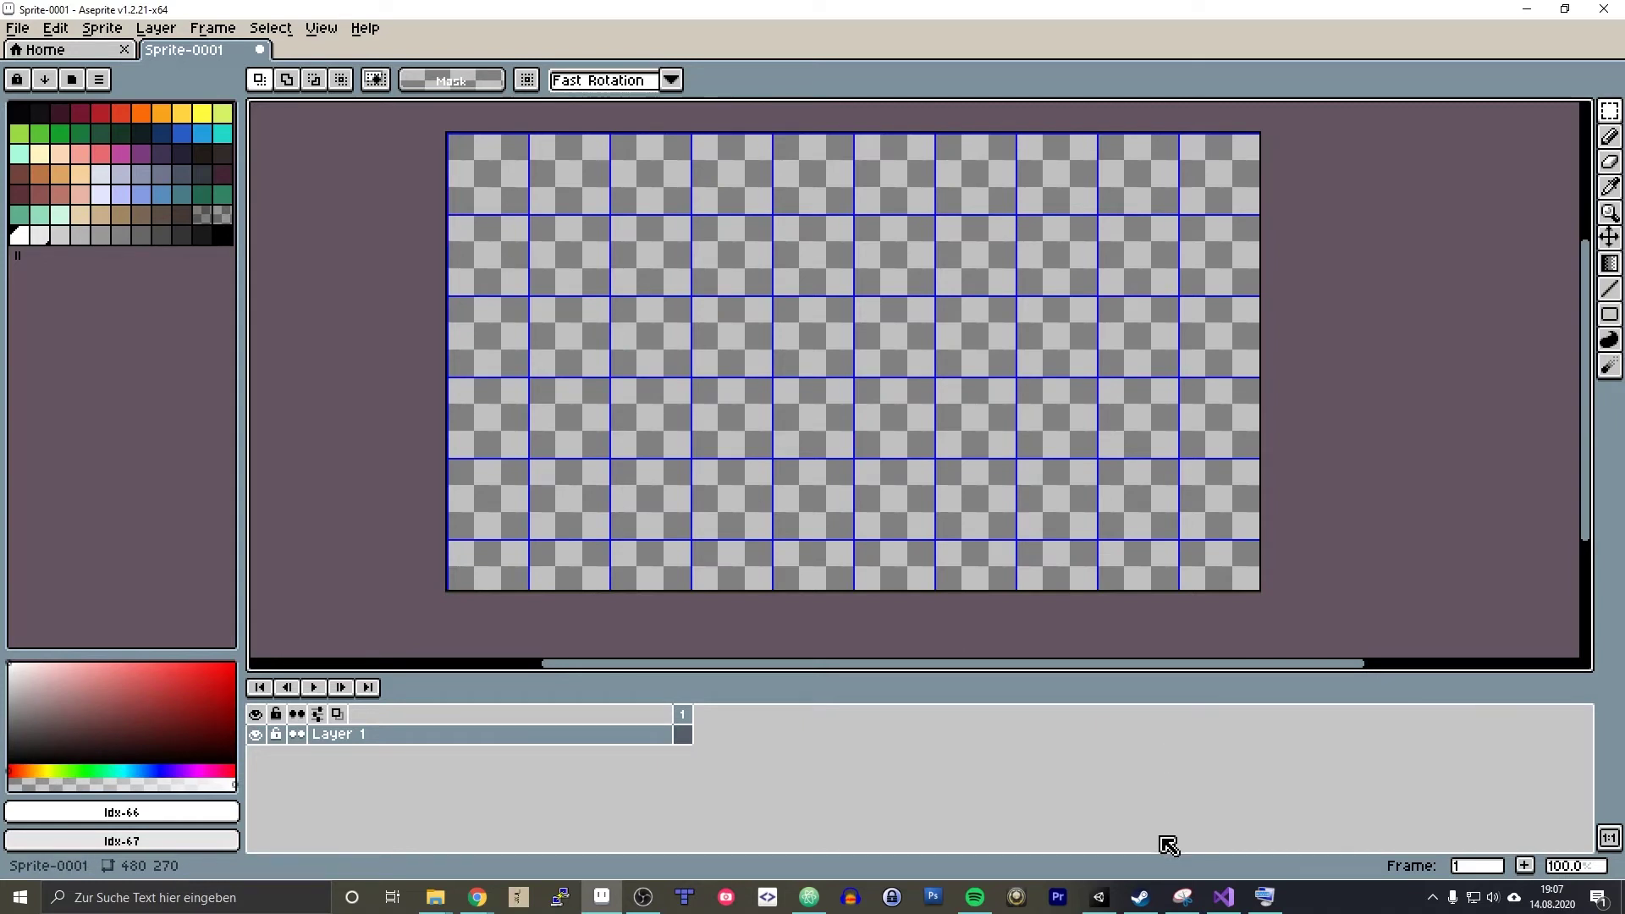
- Switch to Unity, examine the grayscale bars of the Transition20VerticalBars_Ver1 texture, and return to Aseprite
{"action": "left_click", "coordinate": [1103, 895]}
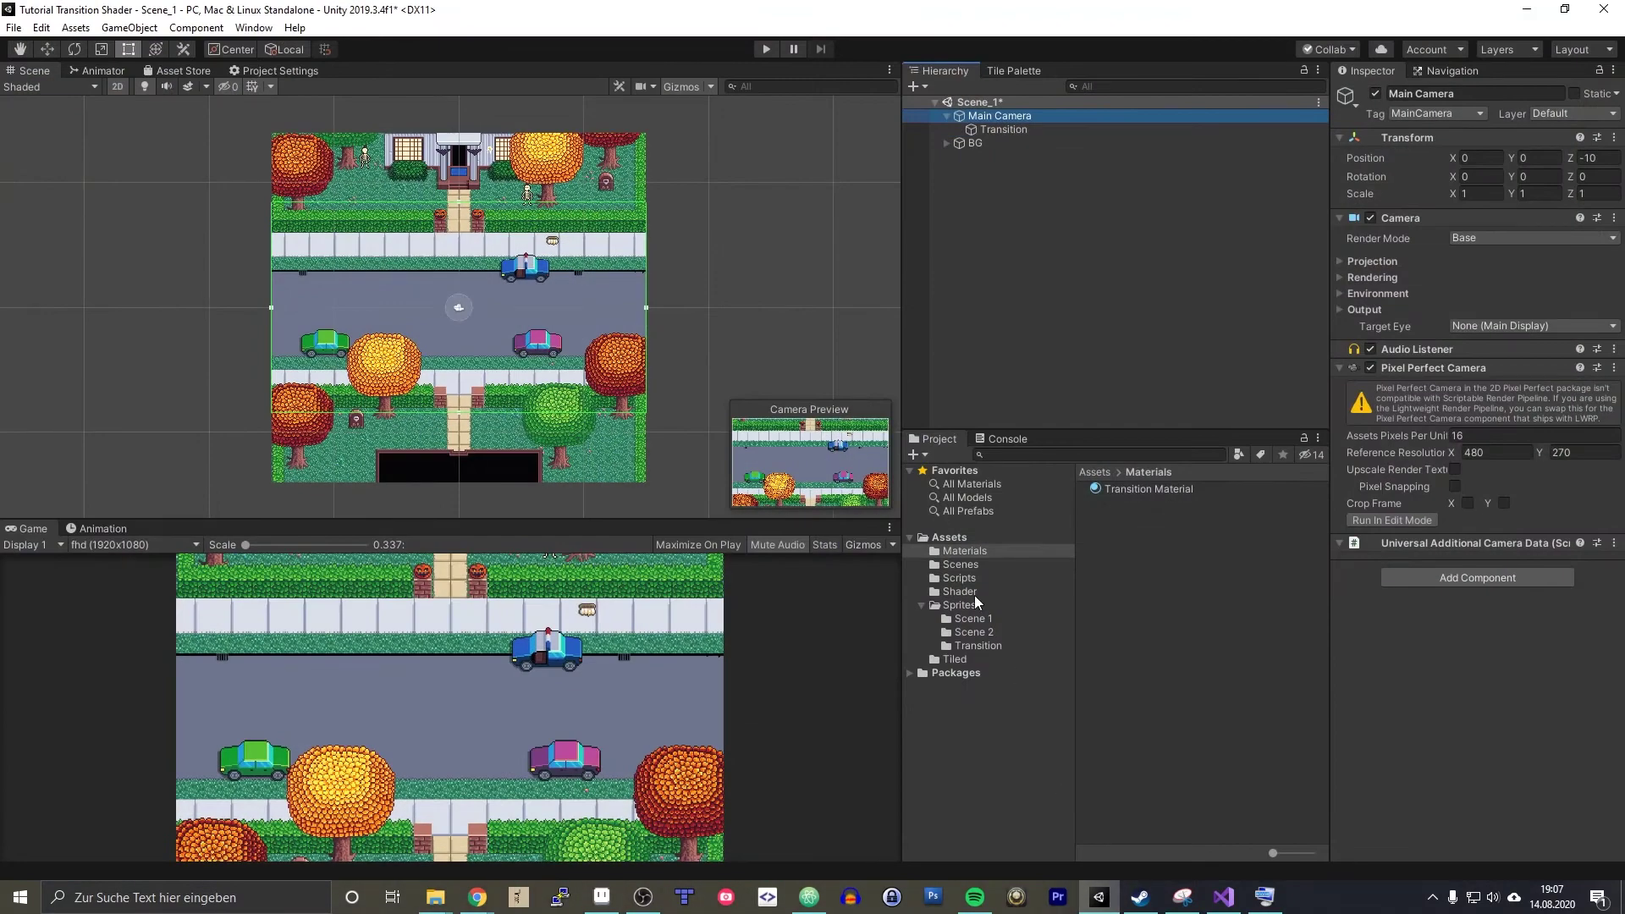
{"action": "left_click", "coordinate": [977, 646]}
{"action": "left_click", "coordinate": [1124, 517]}
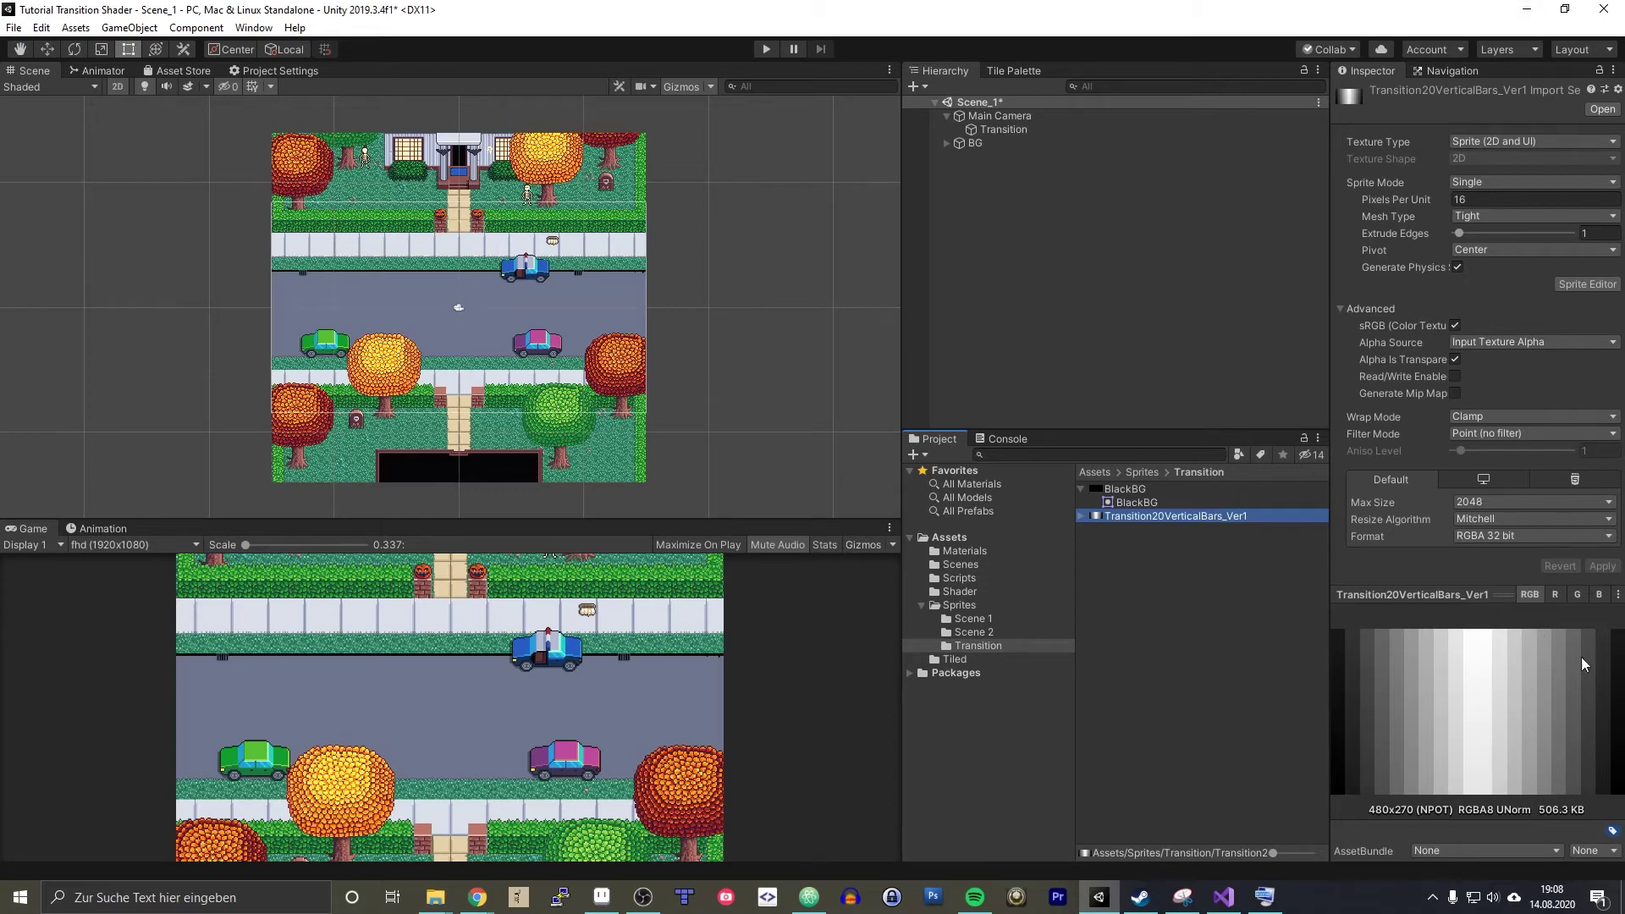
{"action": "left_click", "coordinate": [1526, 8]}
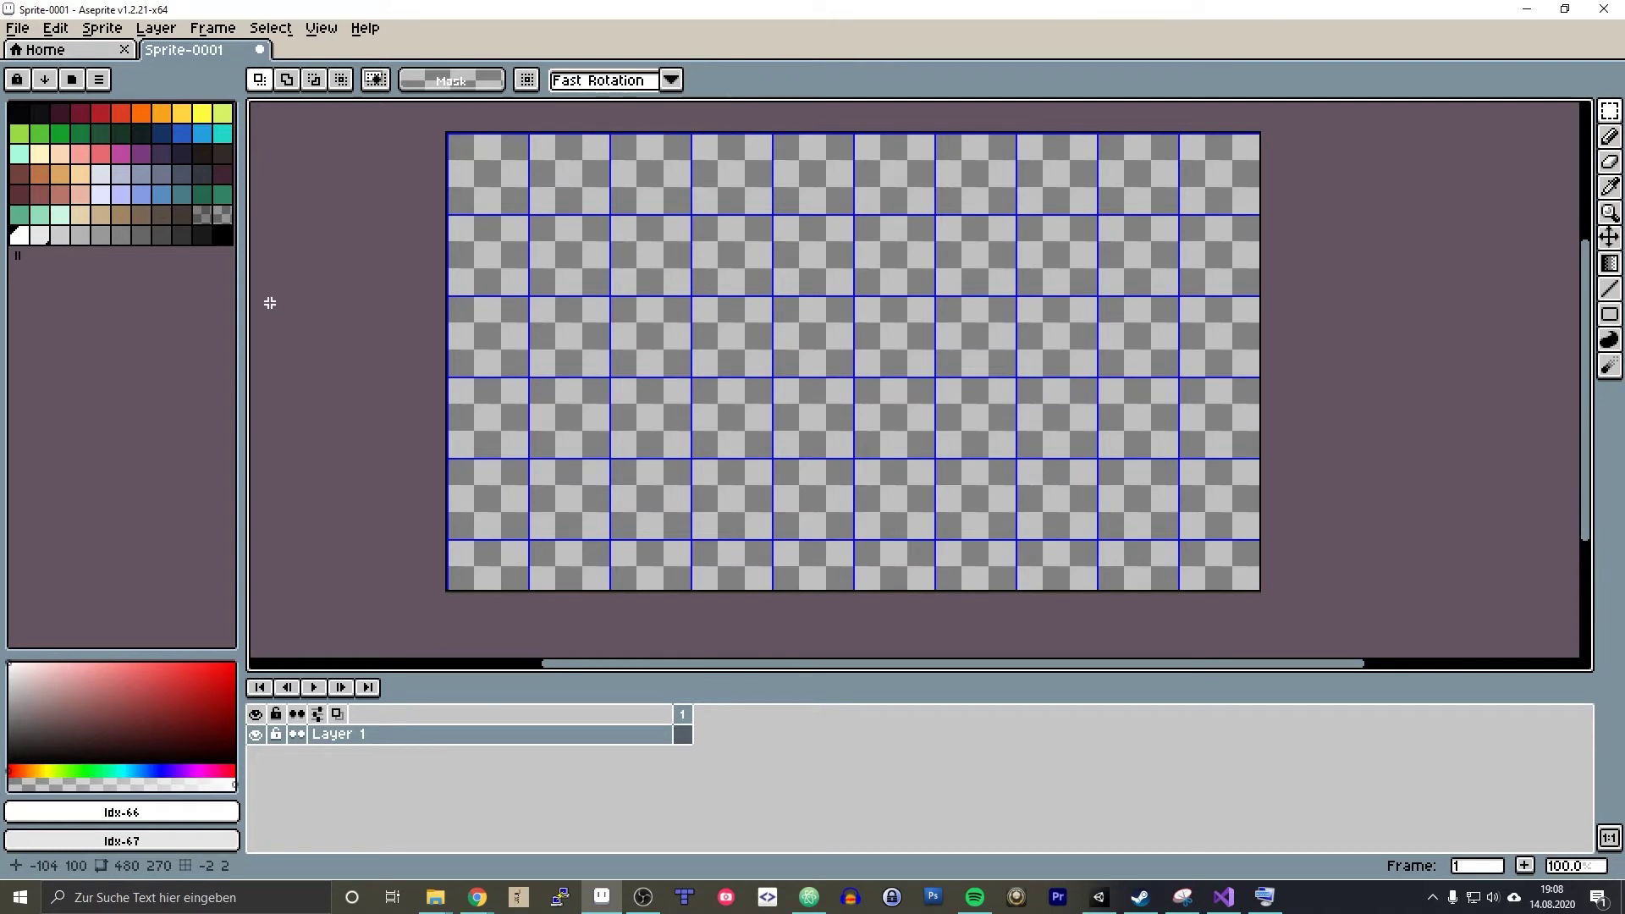
- Switch to Unity and preview how _CutOff on the Transition Material drives the transition, leaving the value at 0
{"action": "left_click", "coordinate": [1099, 897]}
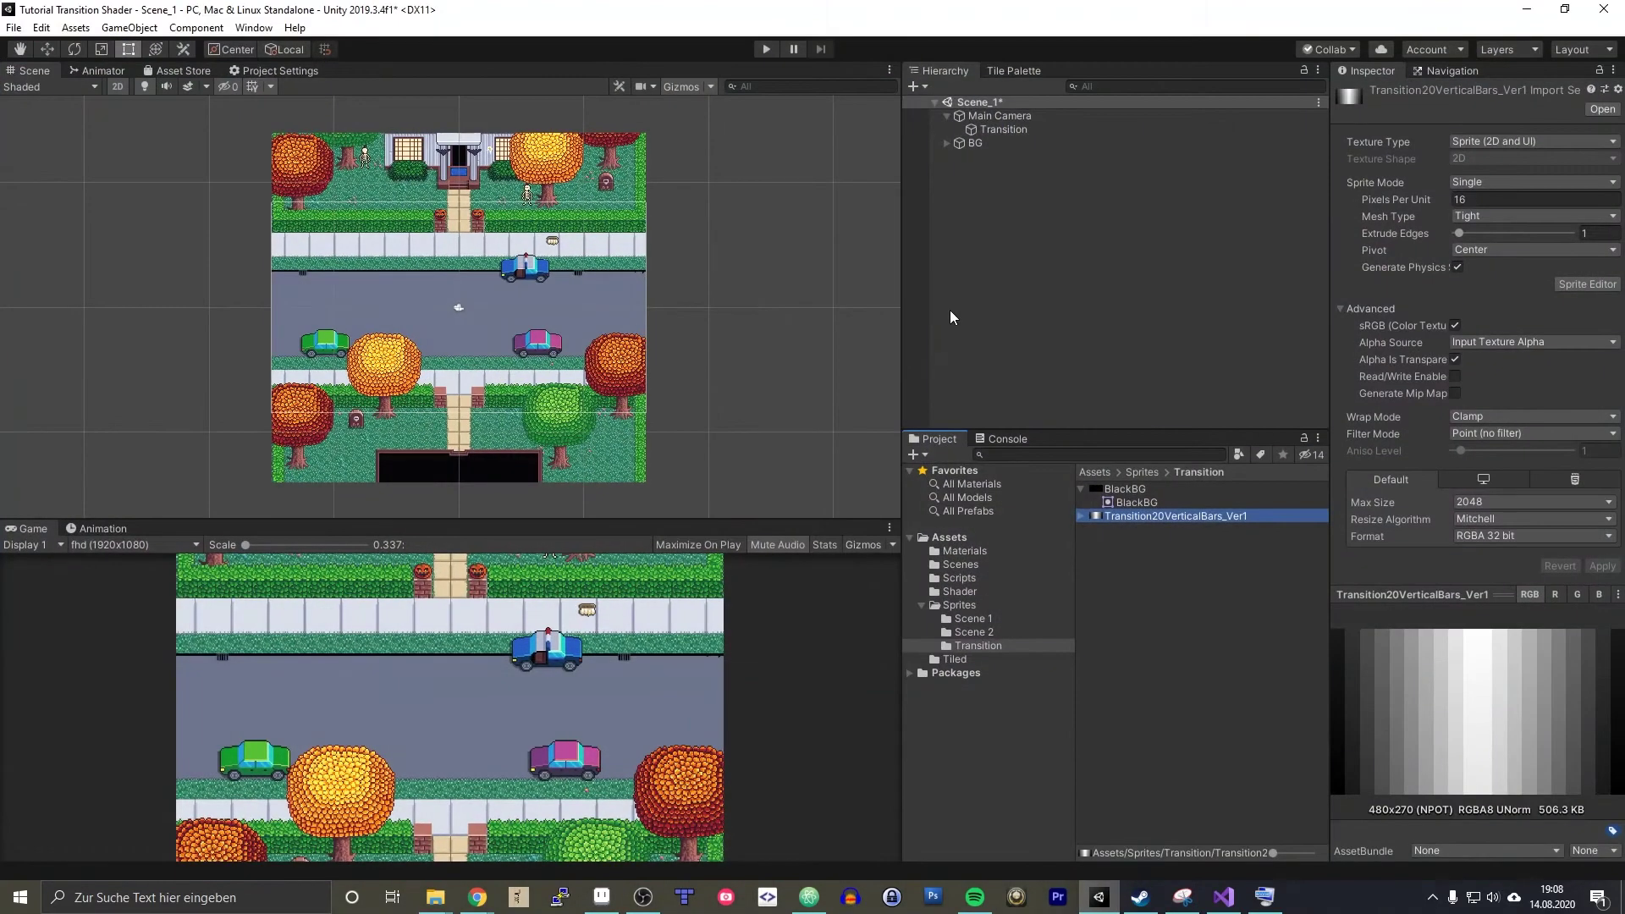
{"action": "left_click", "coordinate": [992, 129]}
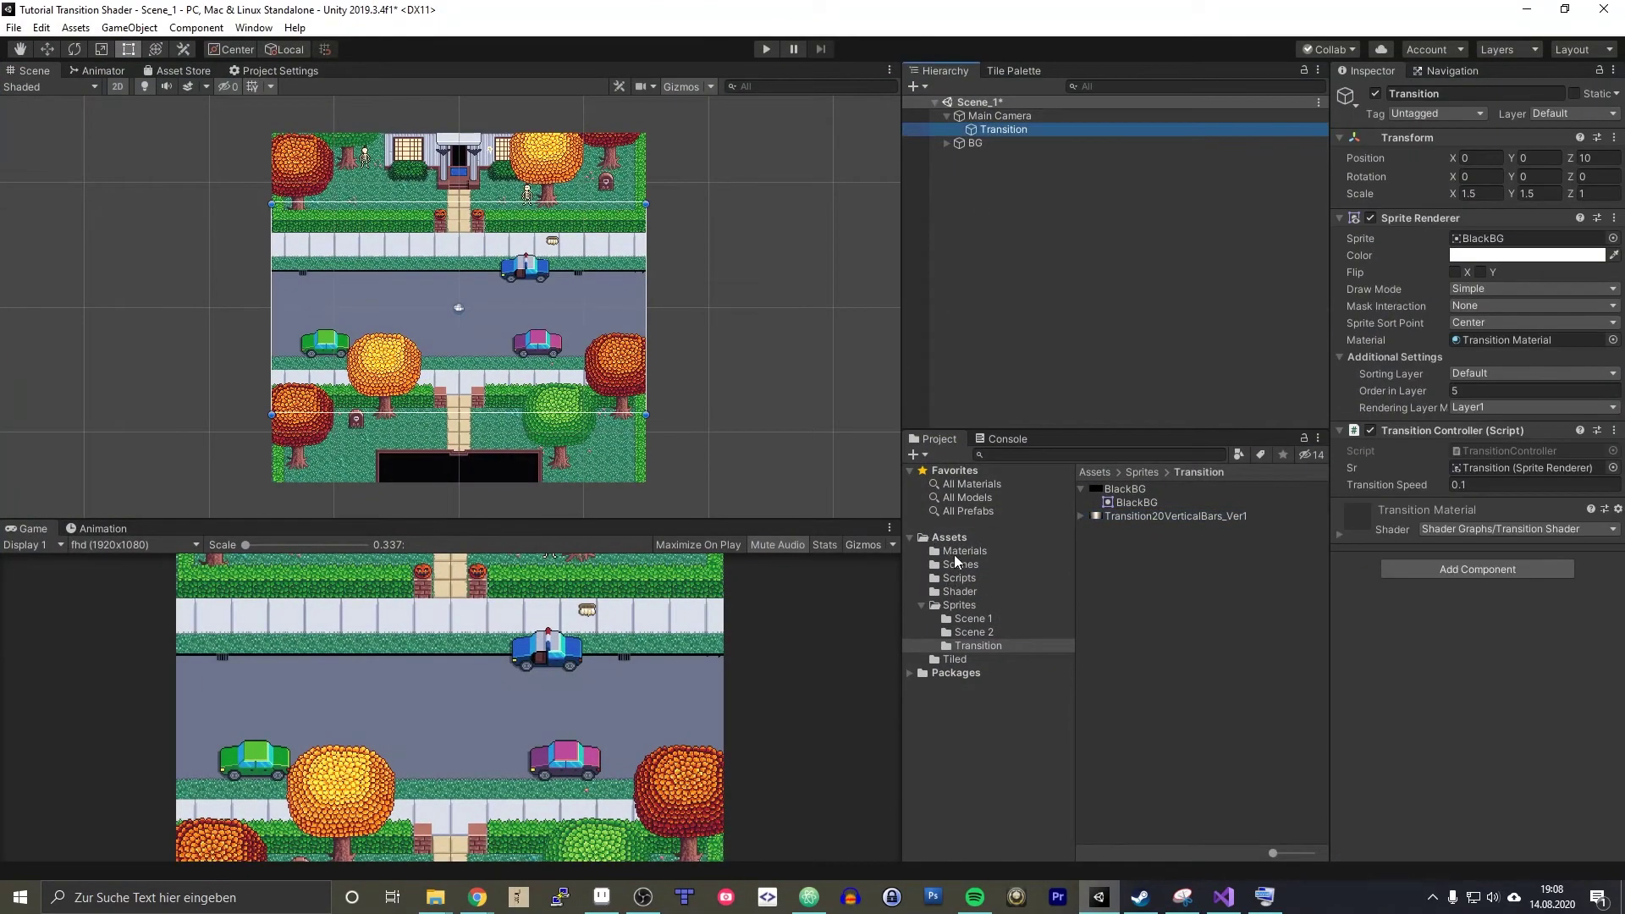
{"action": "left_click", "coordinate": [953, 554]}
{"action": "left_click", "coordinate": [1112, 487]}
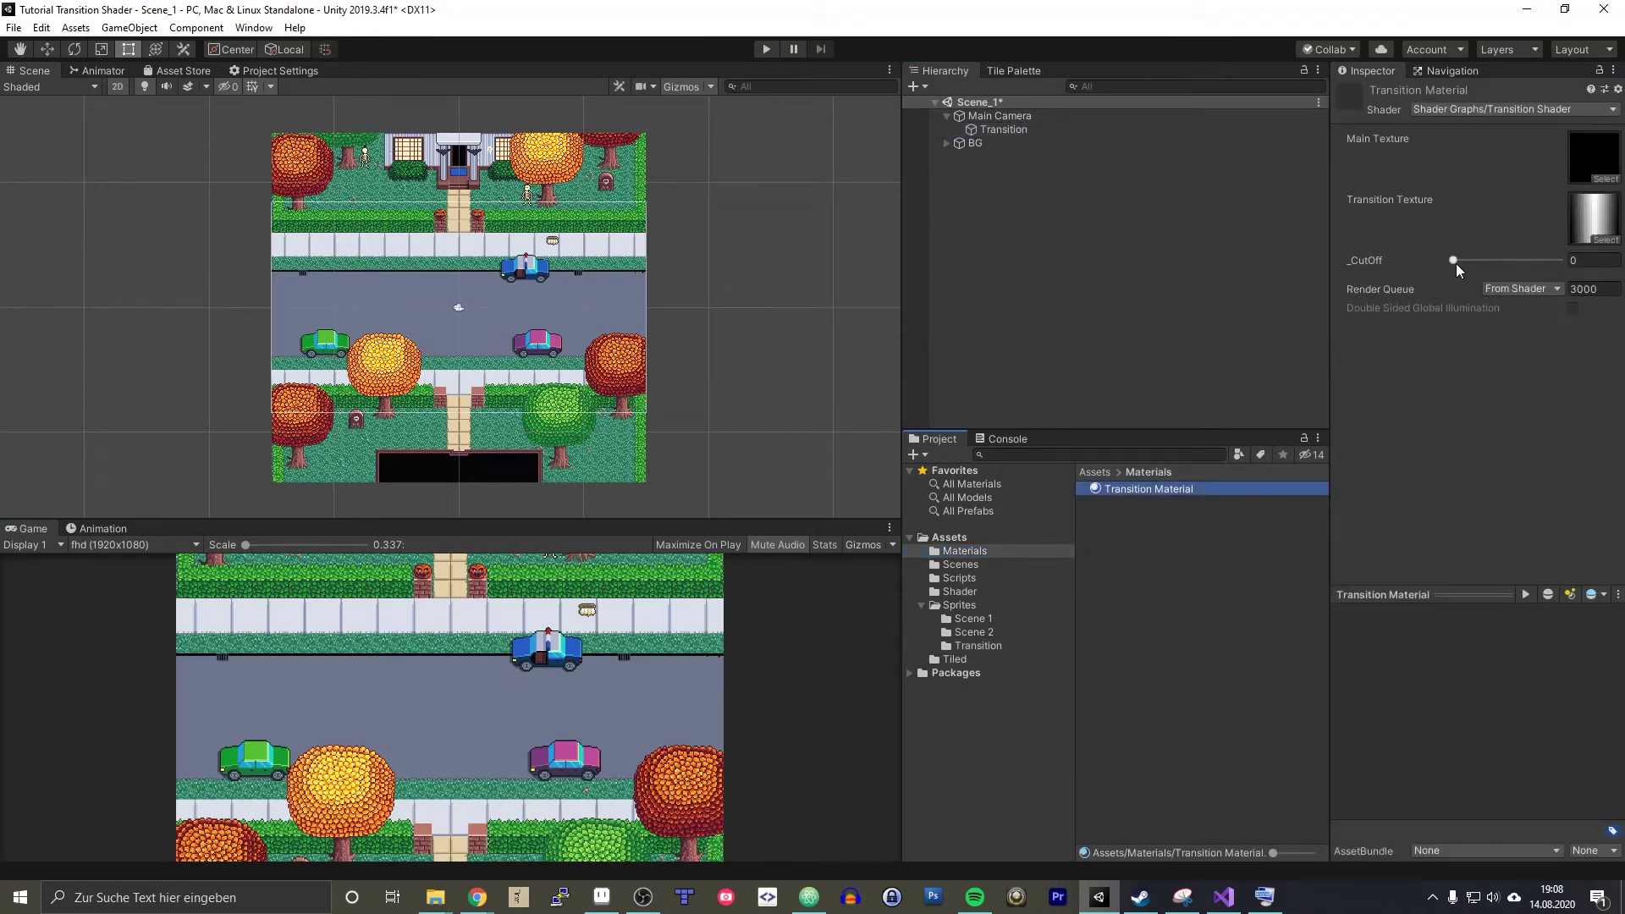
{"action": "mouse_move", "coordinate": [1454, 259]}
{"action": "left_mouse_down"}
{"action": "mouse_move", "coordinate": [1562, 260]}
{"action": "mouse_move", "coordinate": [1449, 261]}
{"action": "left_mouse_up"}
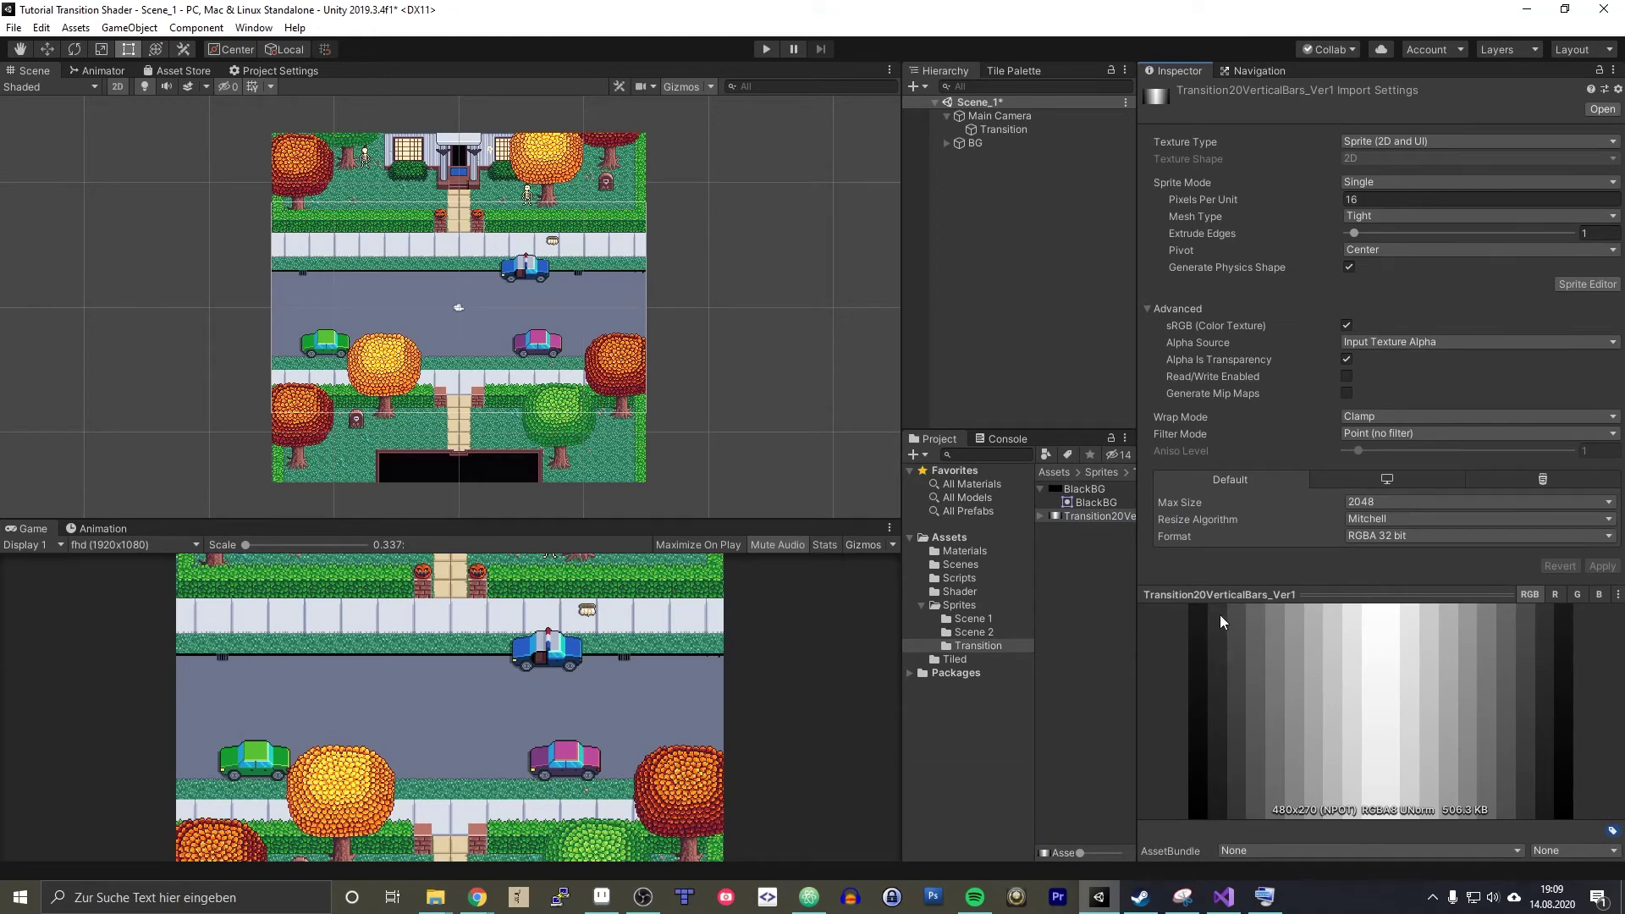
- Switch to Aseprite, go through the palette's grayscale range from white to black, and pick black as the foreground colour
{"action": "left_click", "coordinate": [1528, 10]}
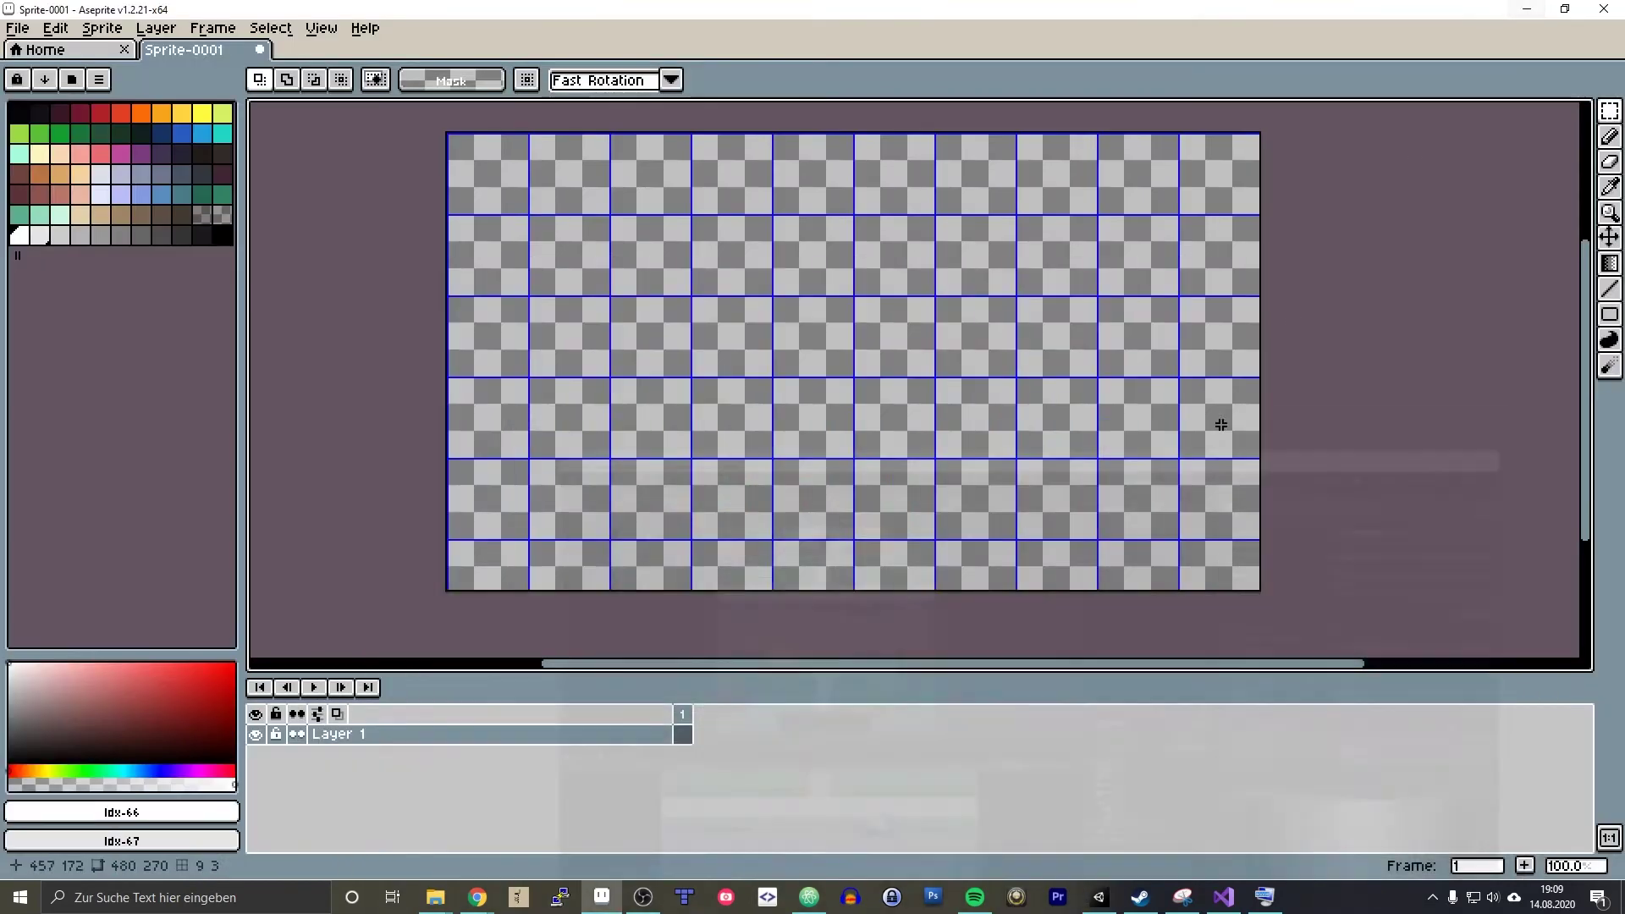
{"action": "left_click_drag", "start_coordinate": [33, 236], "coordinate": [222, 235]}
{"action": "left_click", "coordinate": [20, 235]}
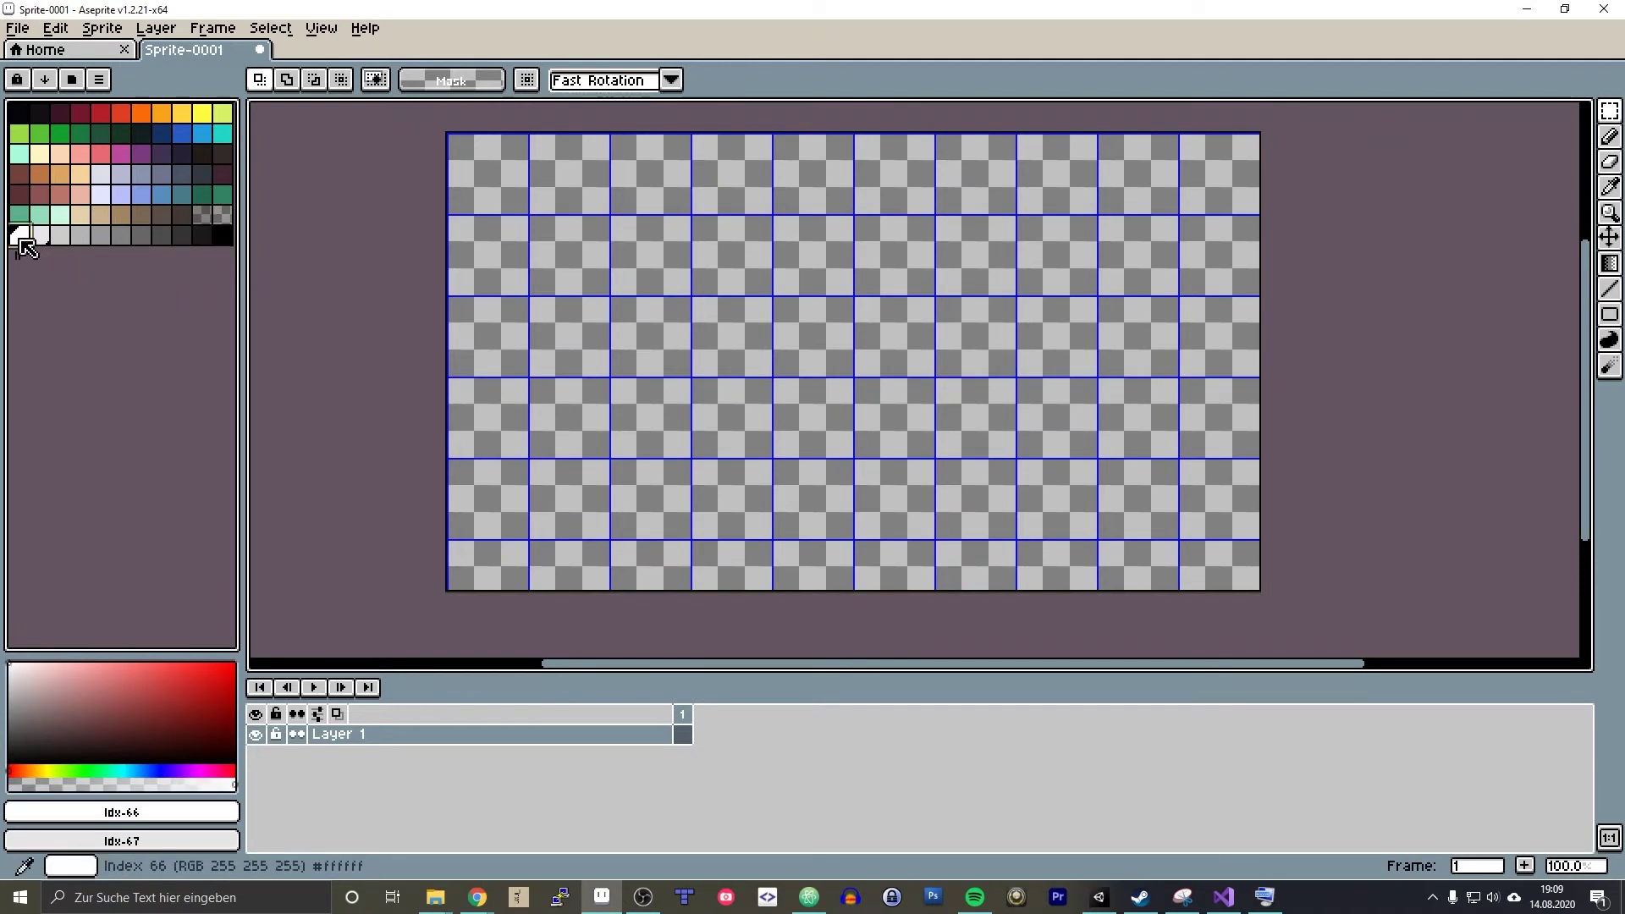
{"action": "left_click", "coordinate": [222, 235]}
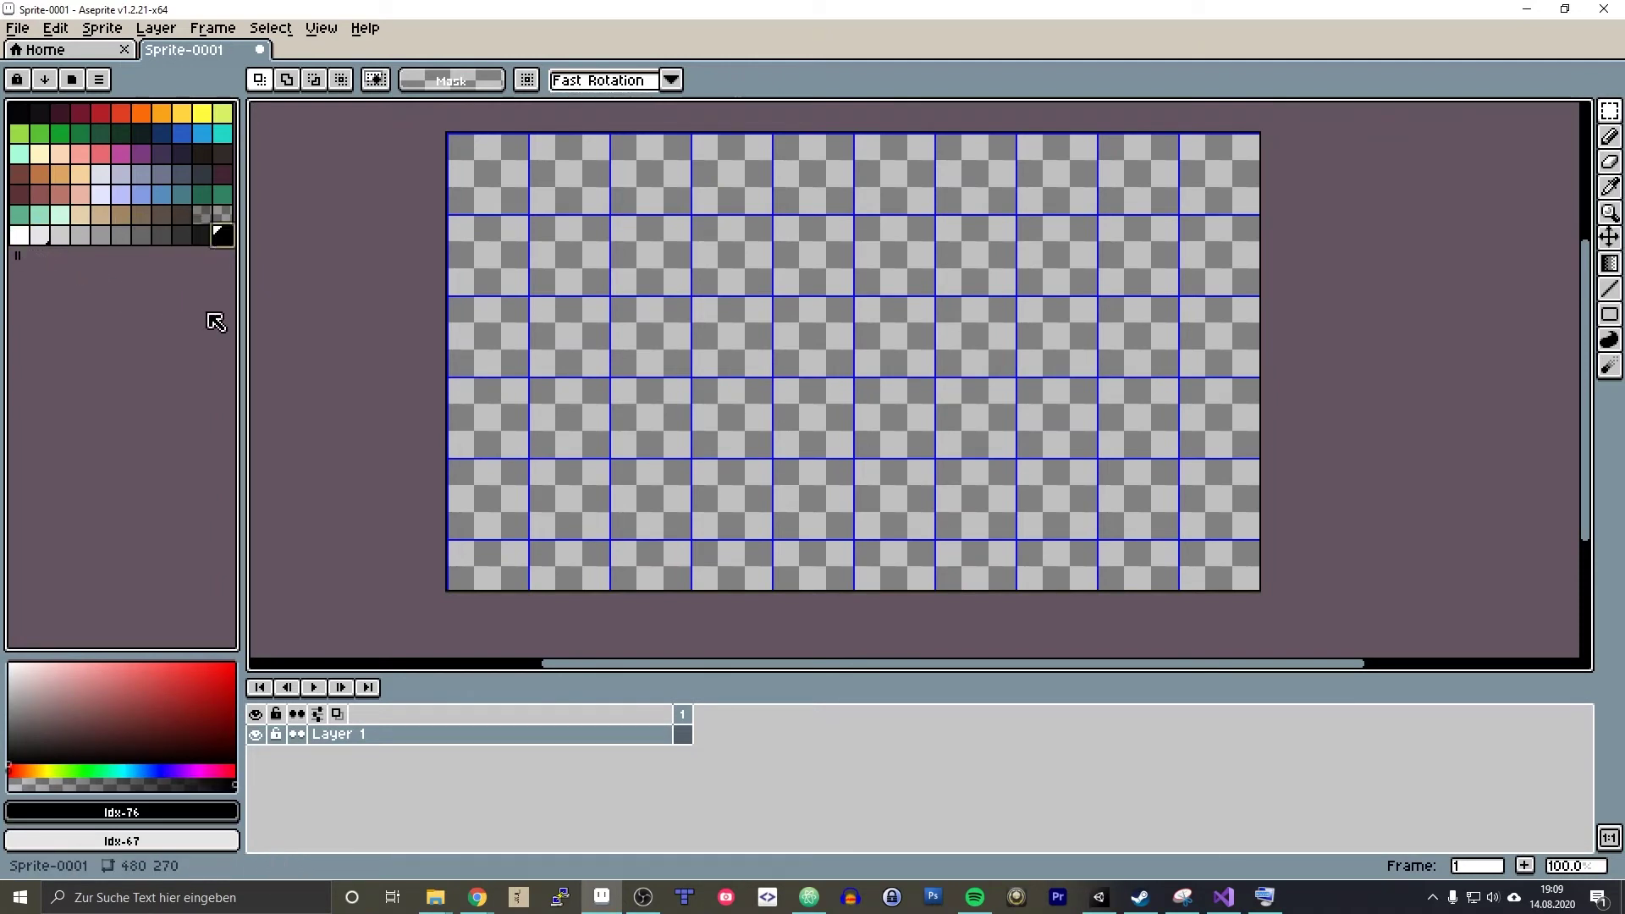
- Compare the palette's white swatch with the first light greys next to it
{"action": "left_click", "coordinate": [20, 235]}
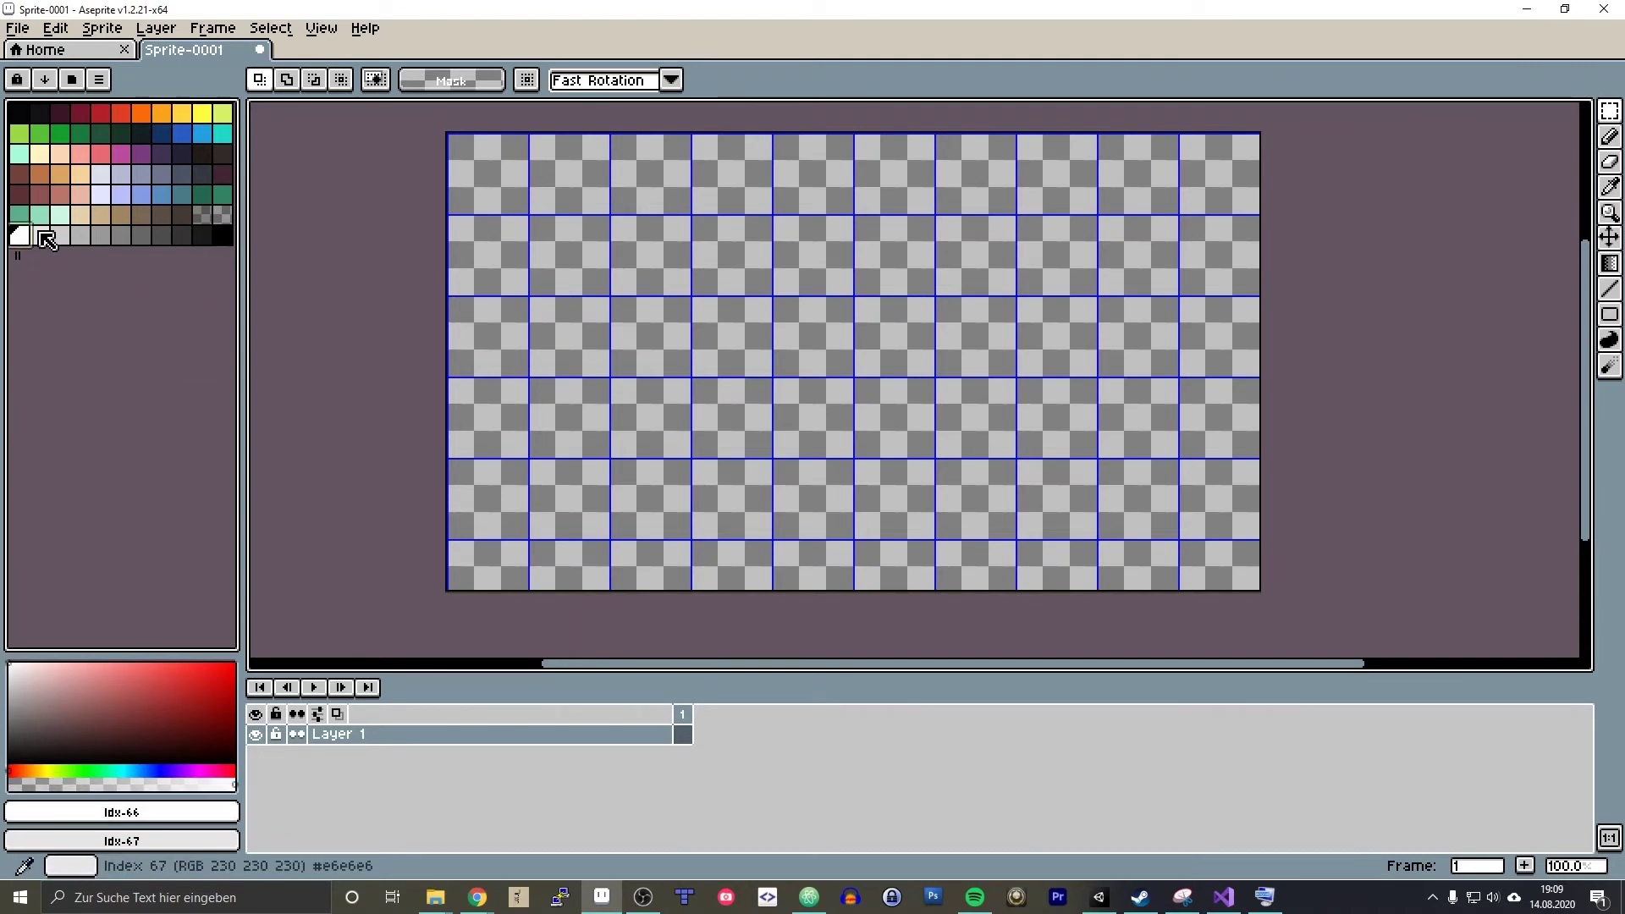
{"action": "left_click", "coordinate": [40, 236]}
{"action": "left_click", "coordinate": [19, 236]}
{"action": "left_click", "coordinate": [40, 236]}
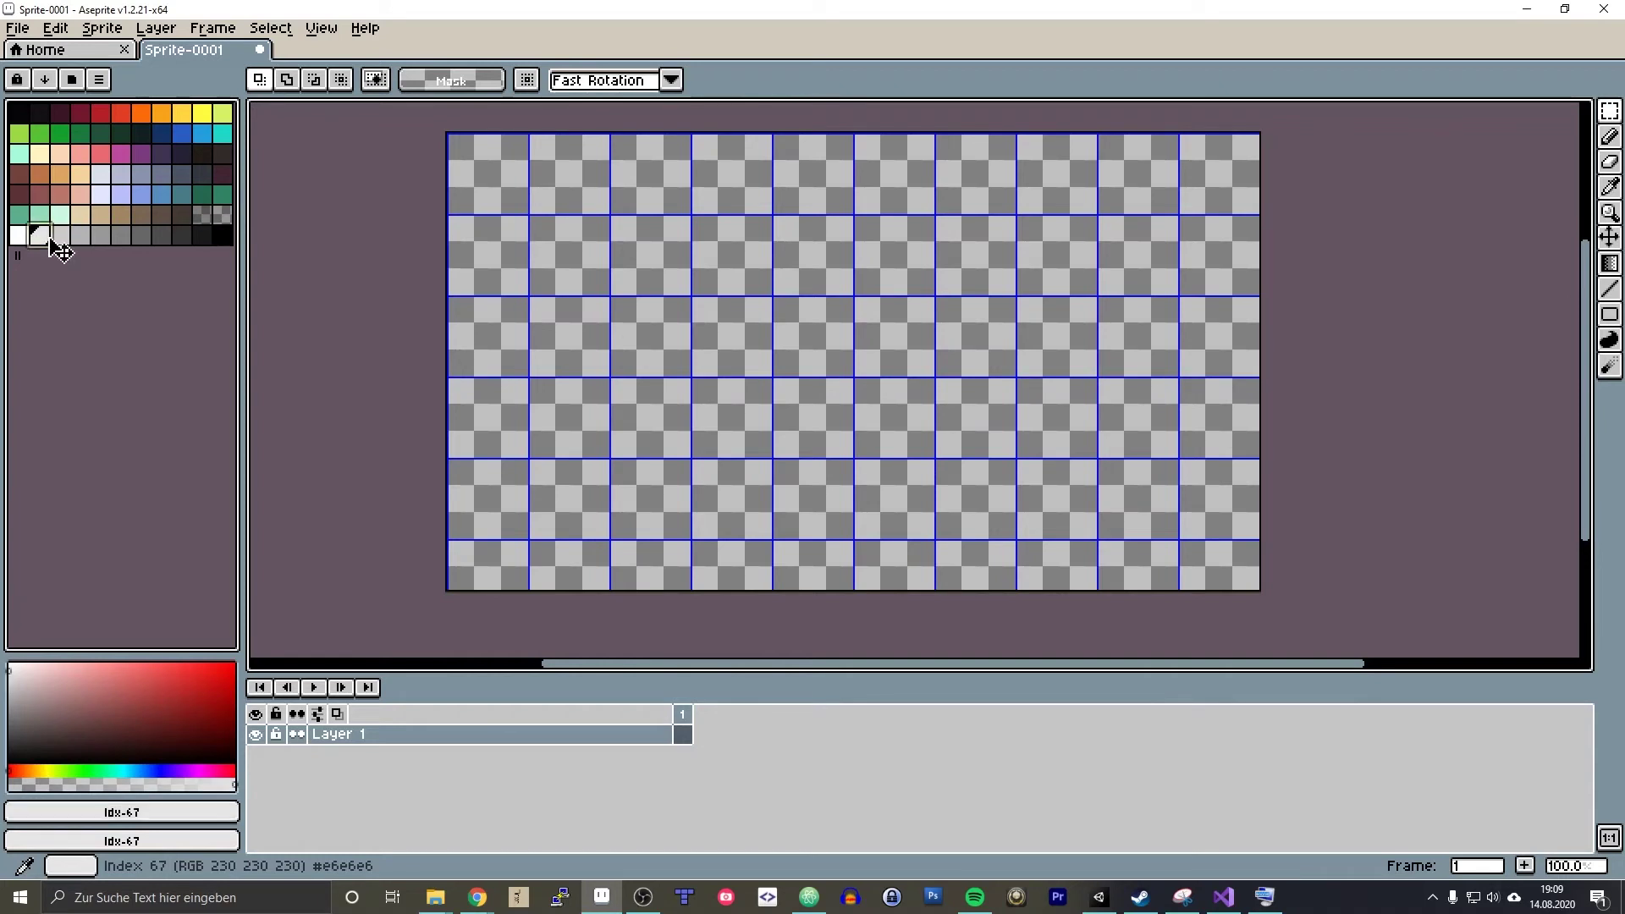
{"action": "left_click", "coordinate": [64, 237]}
{"action": "left_click", "coordinate": [81, 237]}
{"action": "left_click", "coordinate": [40, 236]}
{"action": "left_click", "coordinate": [19, 236]}
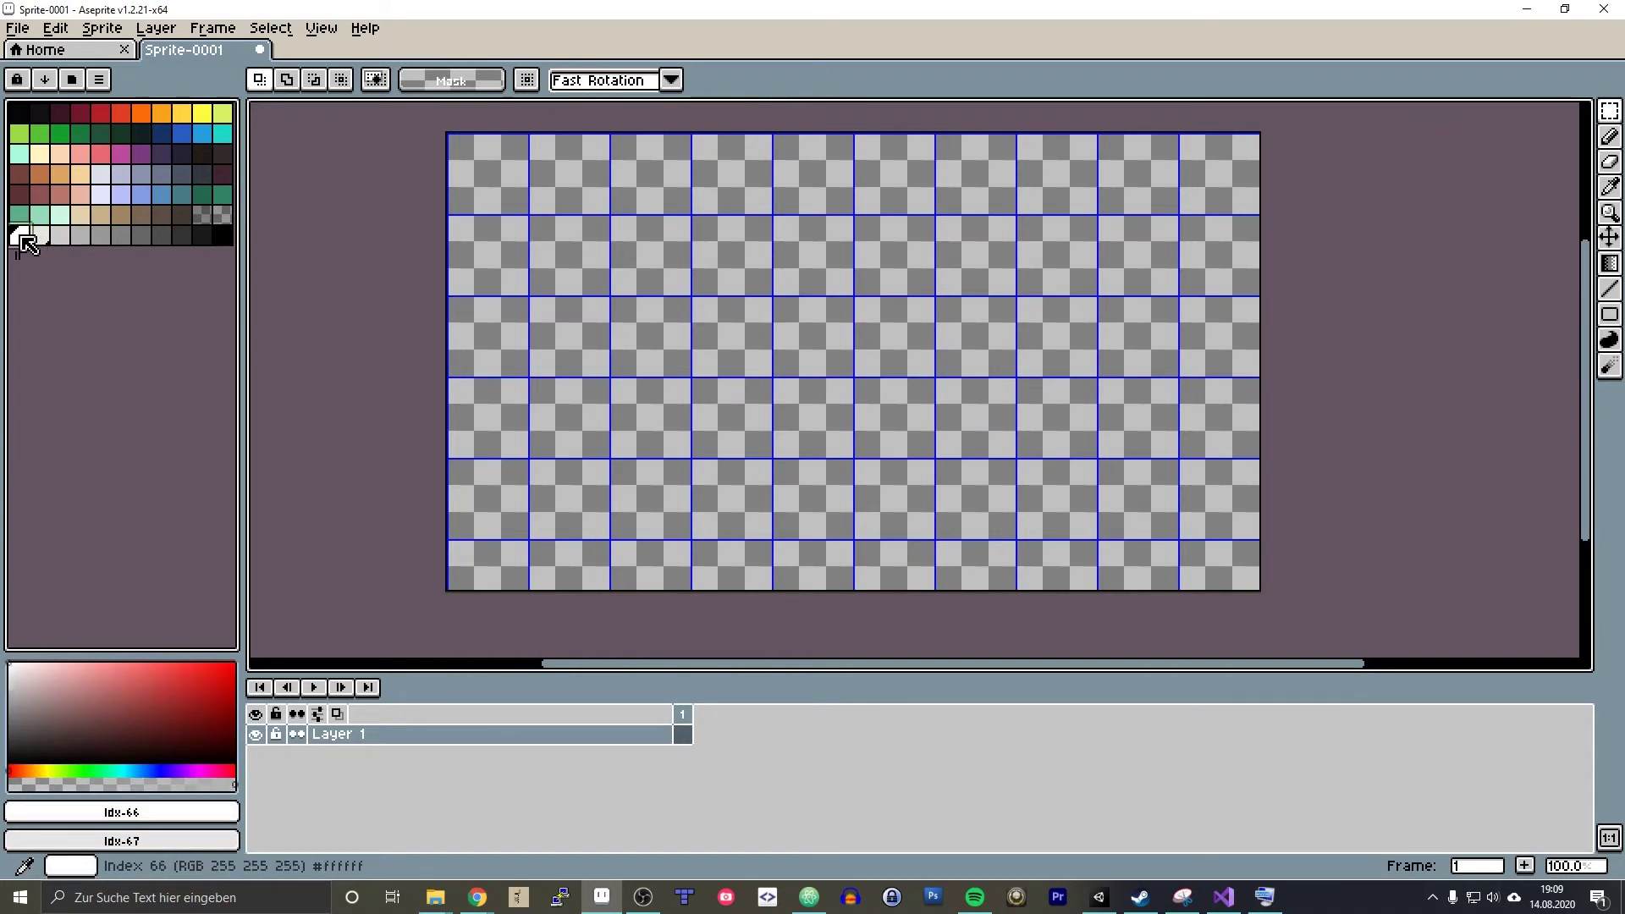
{"action": "left_click", "coordinate": [60, 237]}
{"action": "left_click", "coordinate": [39, 236]}
{"action": "left_click", "coordinate": [60, 237]}
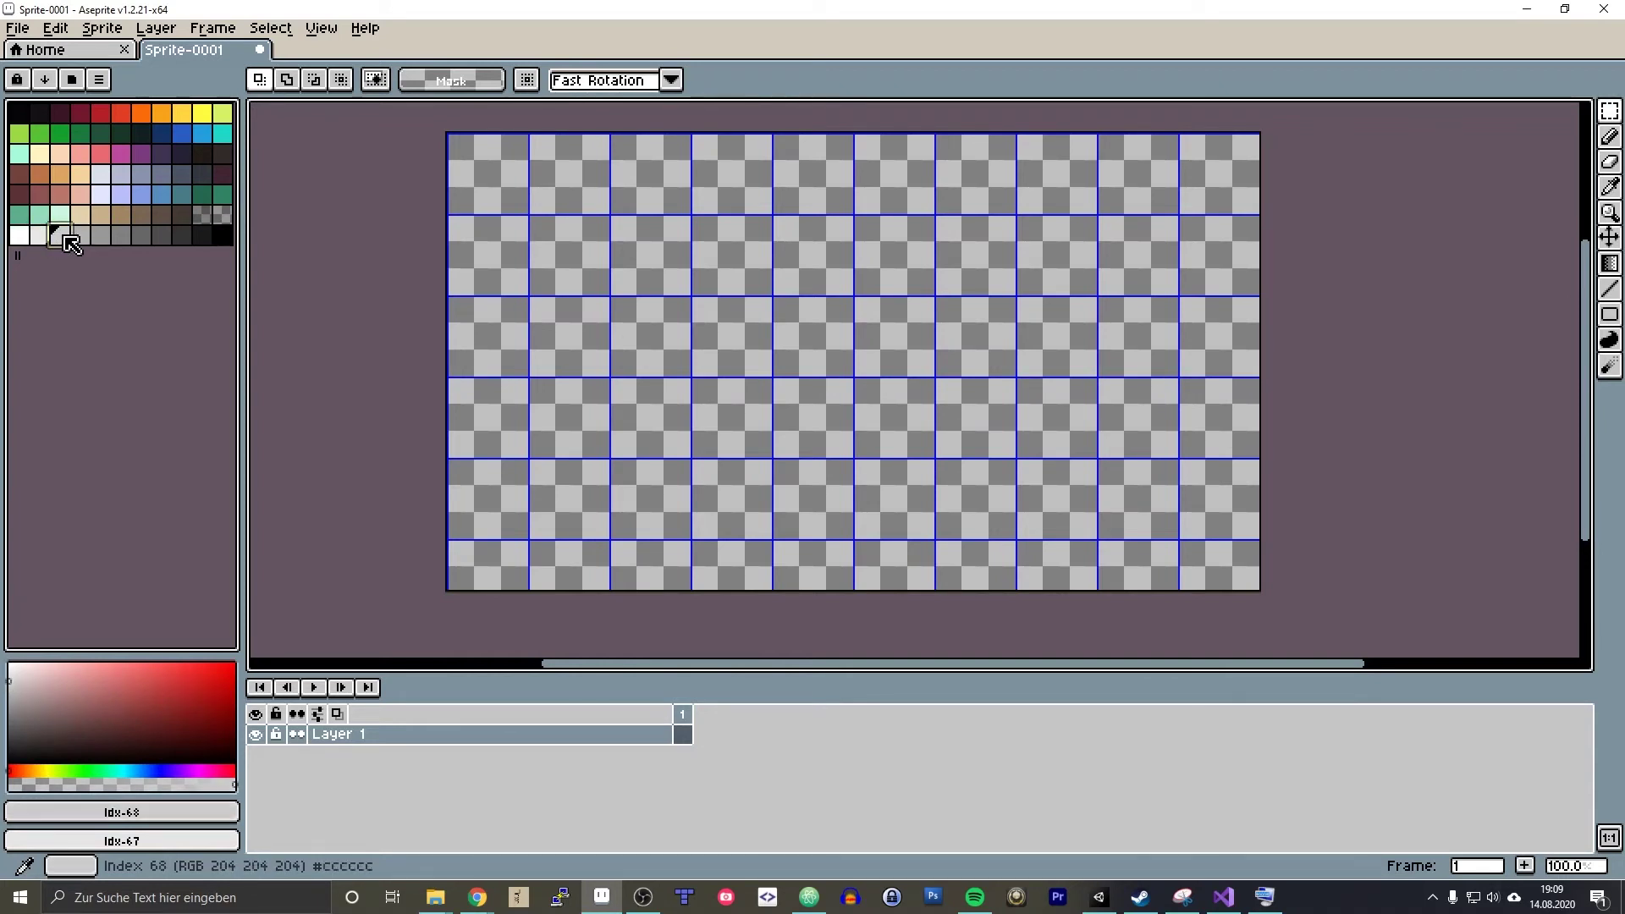
- Go through the palette's remaining greys down to black, and compare the white and black ends of the range
{"action": "left_click", "coordinate": [82, 239]}
{"action": "left_click", "coordinate": [101, 237]}
{"action": "left_click", "coordinate": [123, 238]}
{"action": "left_click", "coordinate": [144, 239]}
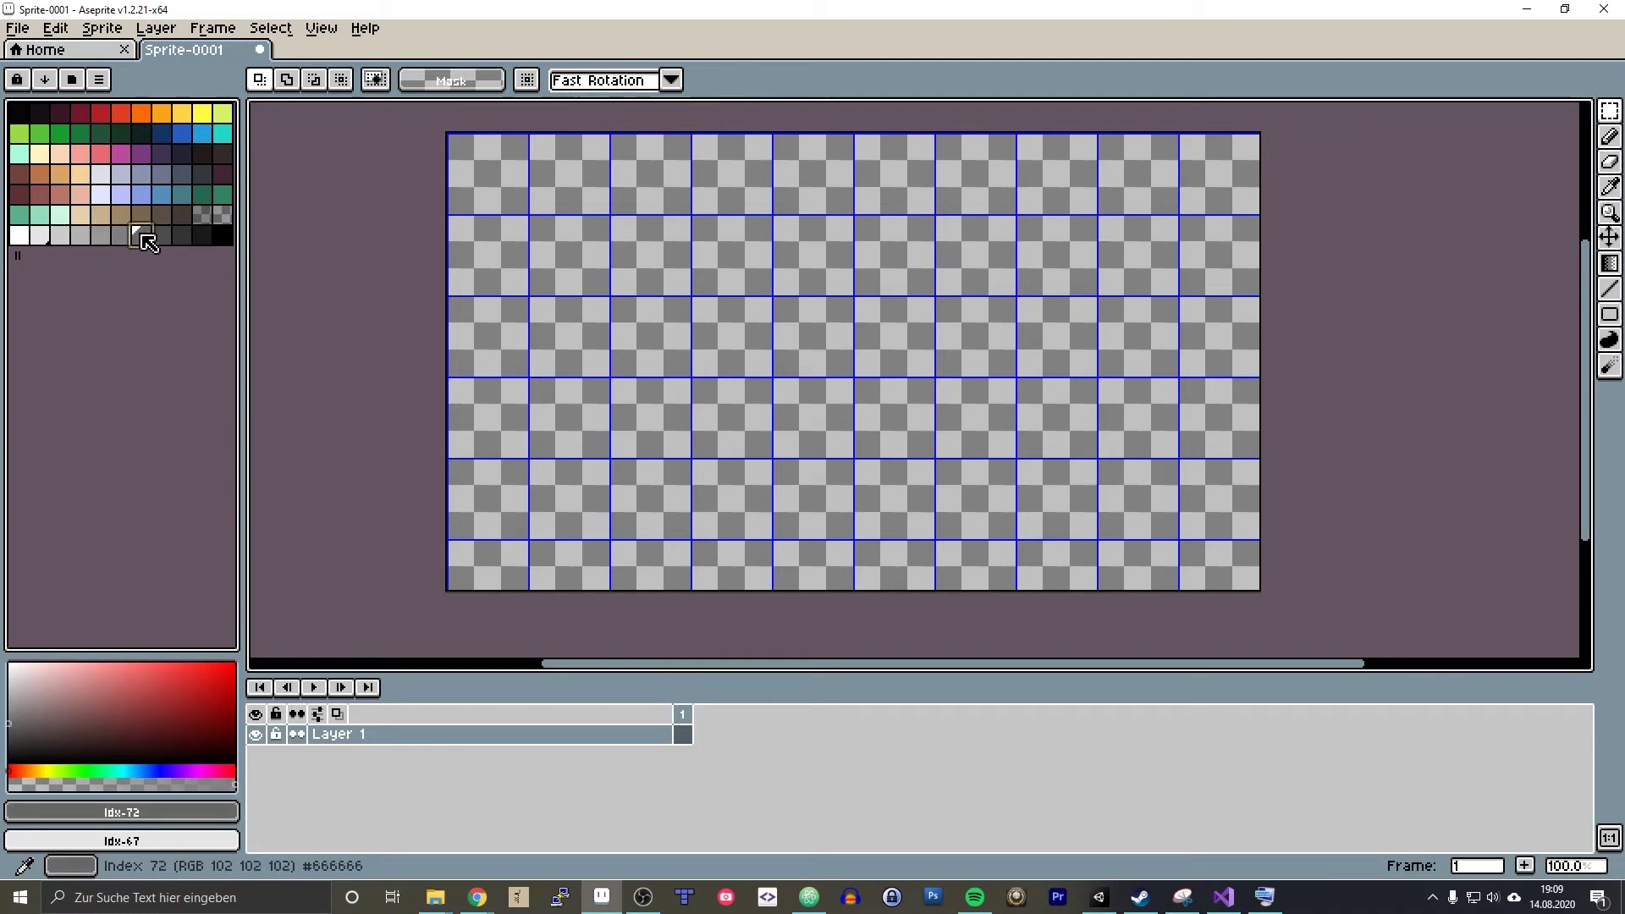
{"action": "left_click", "coordinate": [162, 239]}
{"action": "left_click", "coordinate": [186, 238]}
{"action": "left_click", "coordinate": [206, 239]}
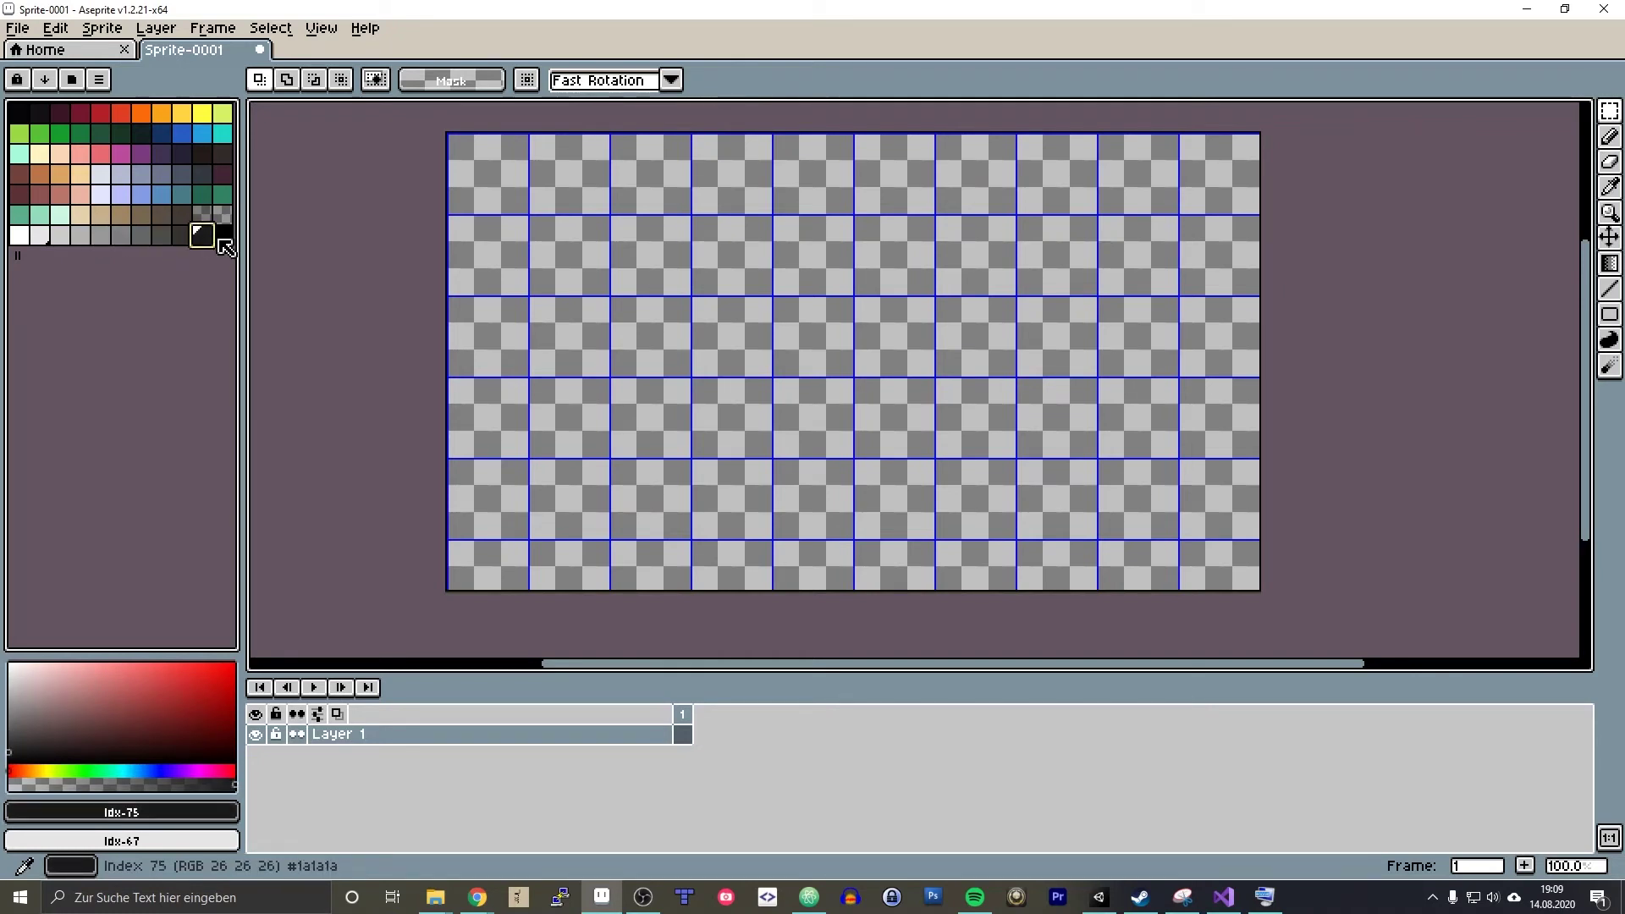
{"action": "left_click", "coordinate": [224, 240]}
{"action": "left_click", "coordinate": [17, 240]}
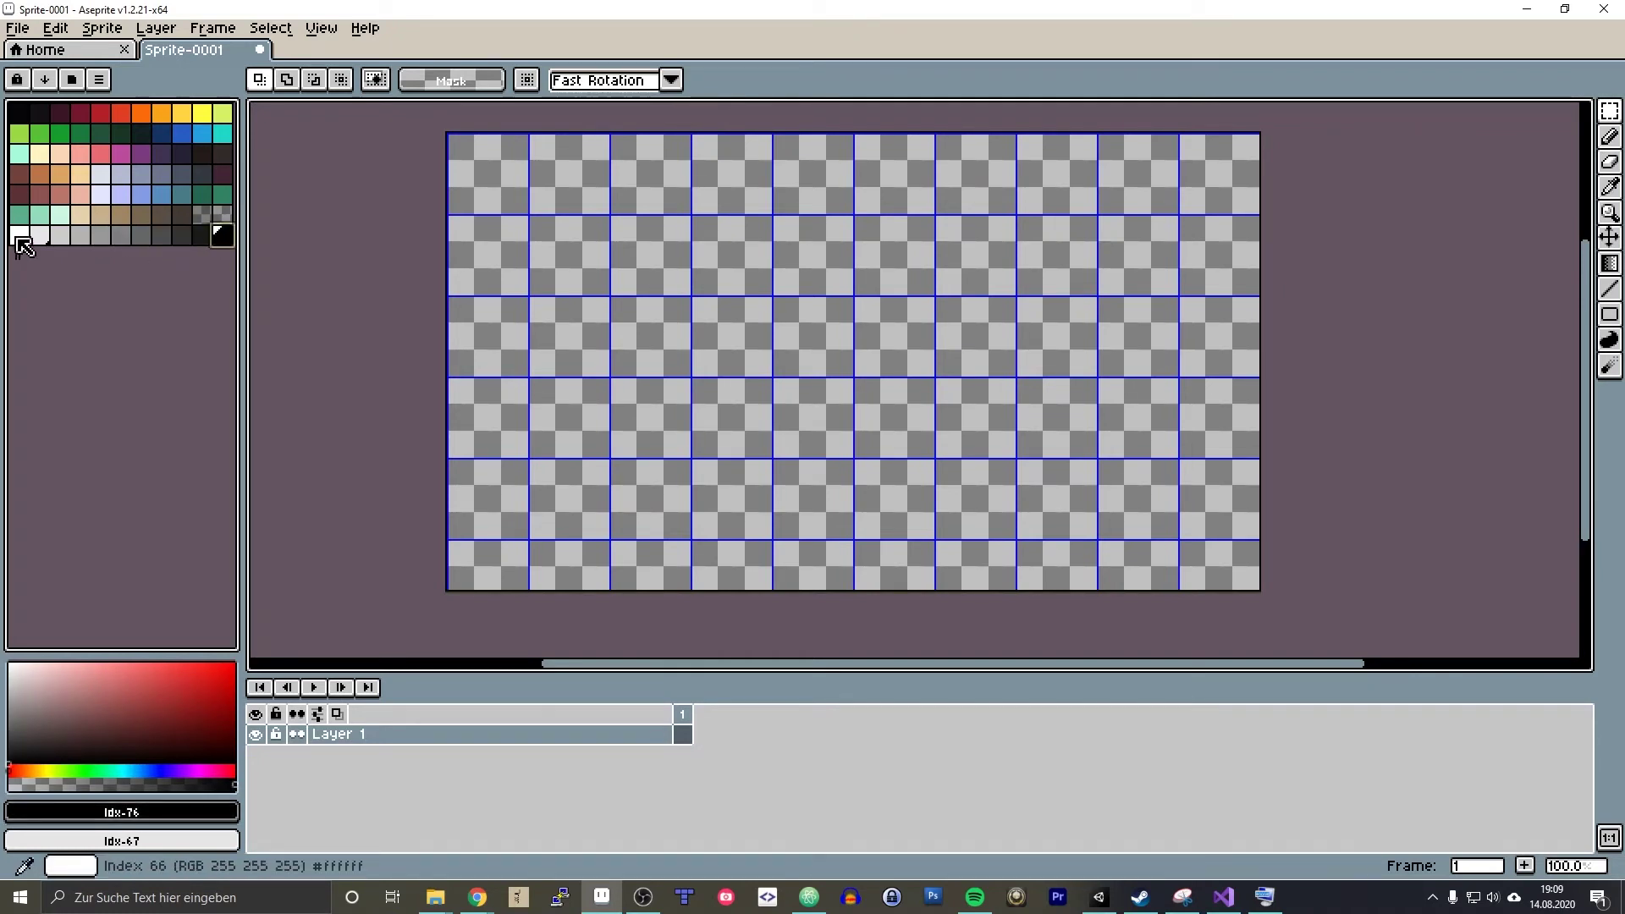
{"action": "left_click", "coordinate": [18, 241]}
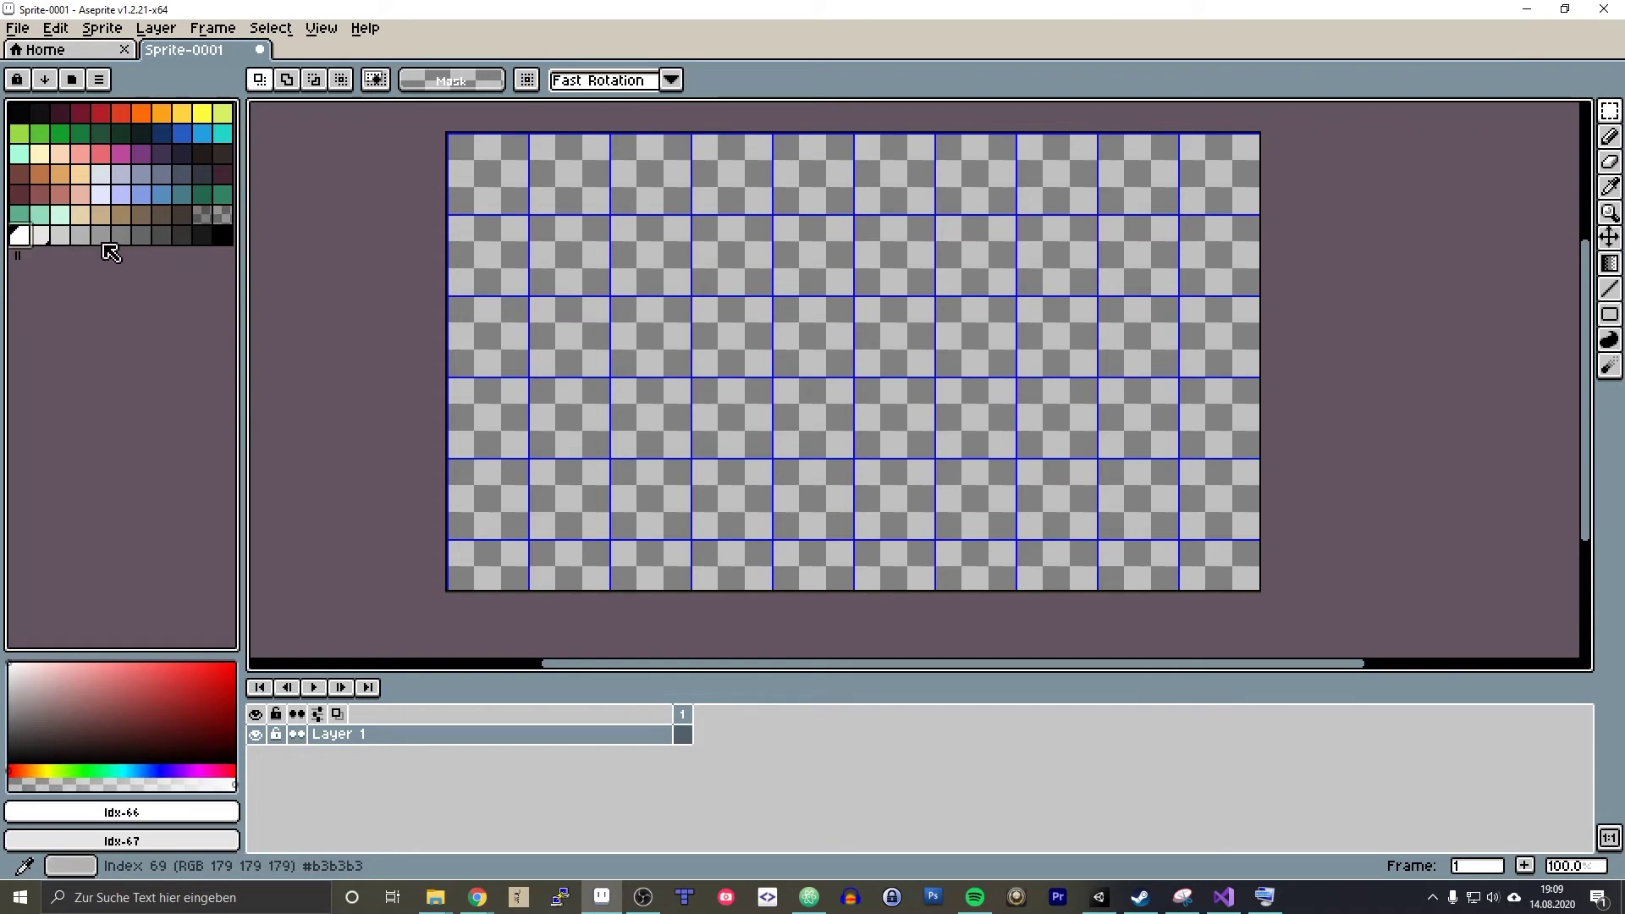
{"action": "left_click", "coordinate": [220, 238]}
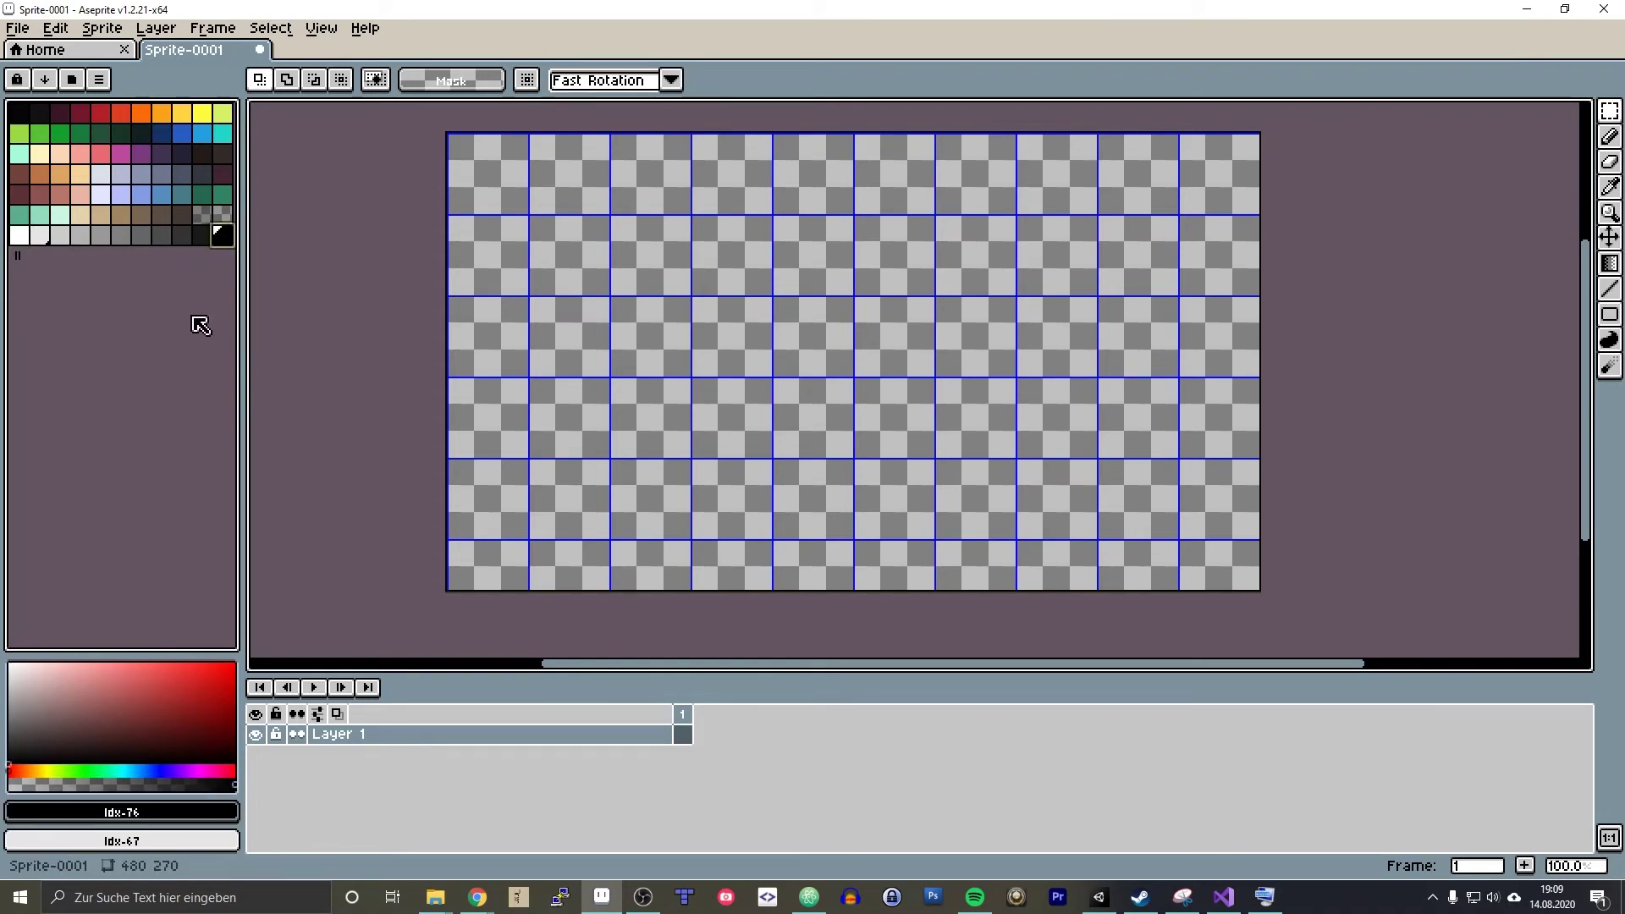
- Inspect the HSV values of the white, lightest grey and black palette swatches
{"action": "left_click", "coordinate": [37, 240]}
{"action": "left_click", "coordinate": [115, 813]}
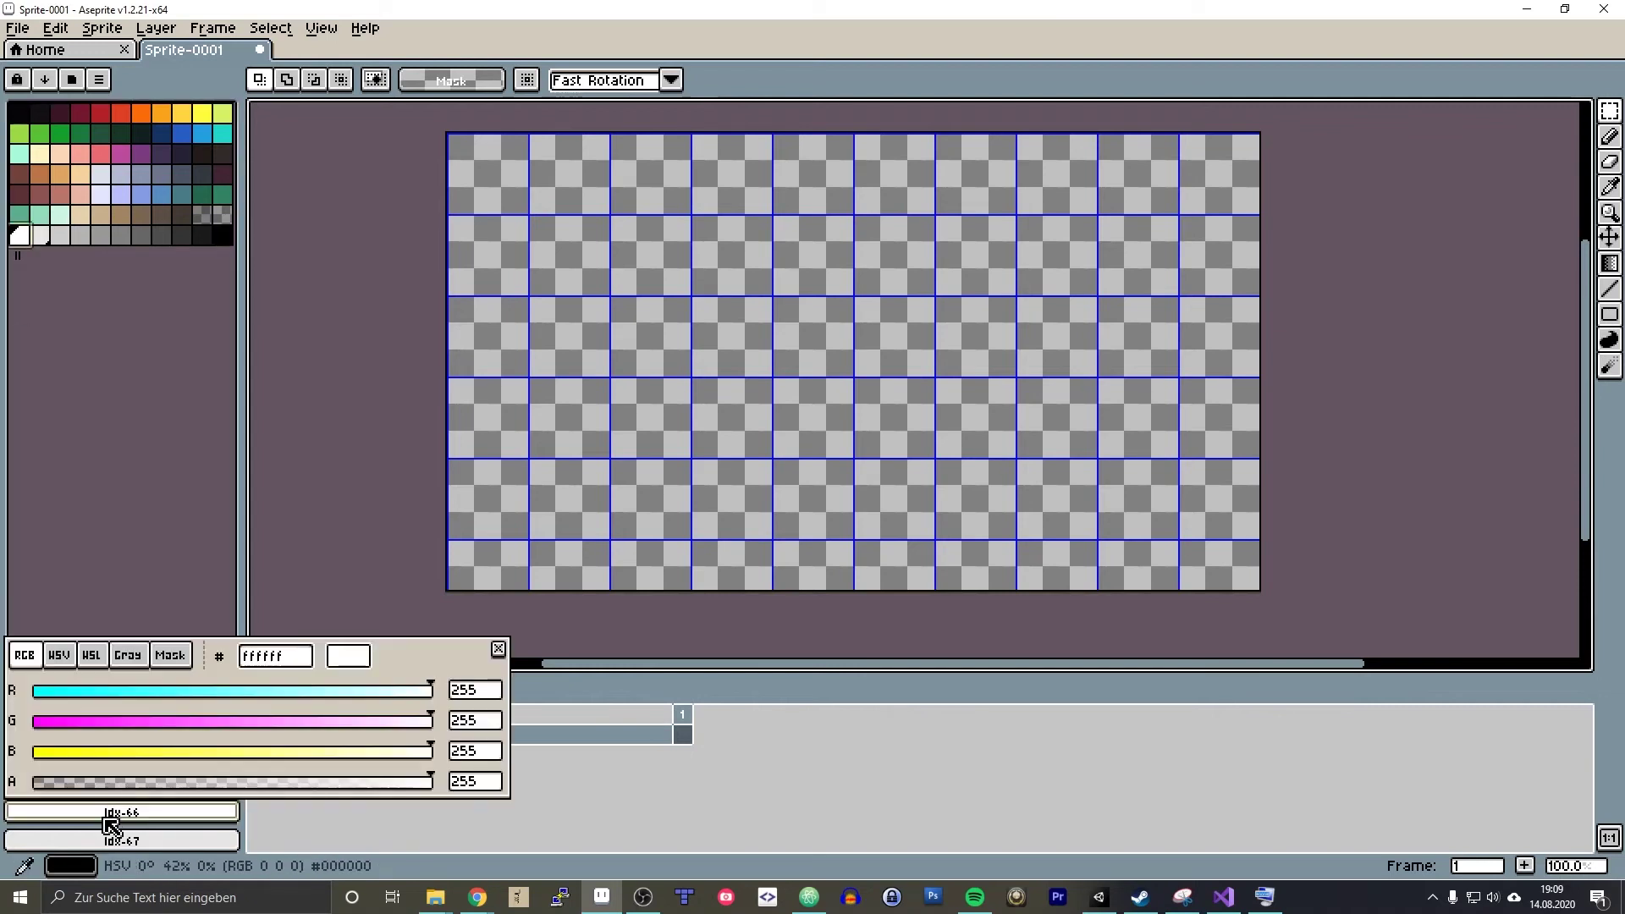
{"action": "left_click", "coordinate": [63, 660]}
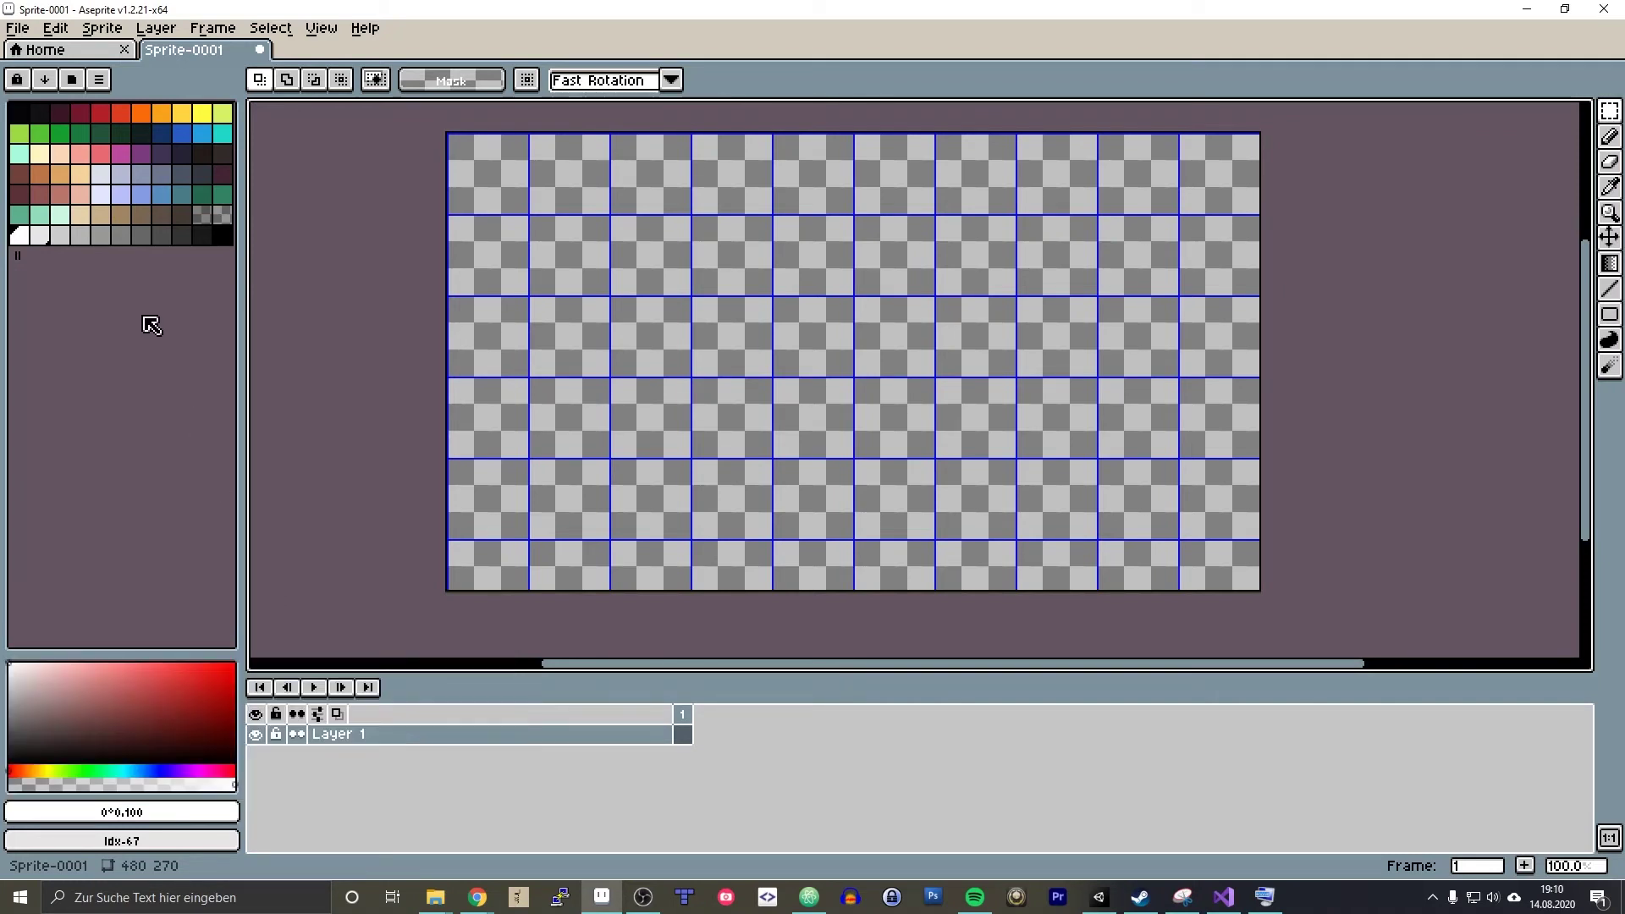
{"action": "left_click", "coordinate": [44, 237]}
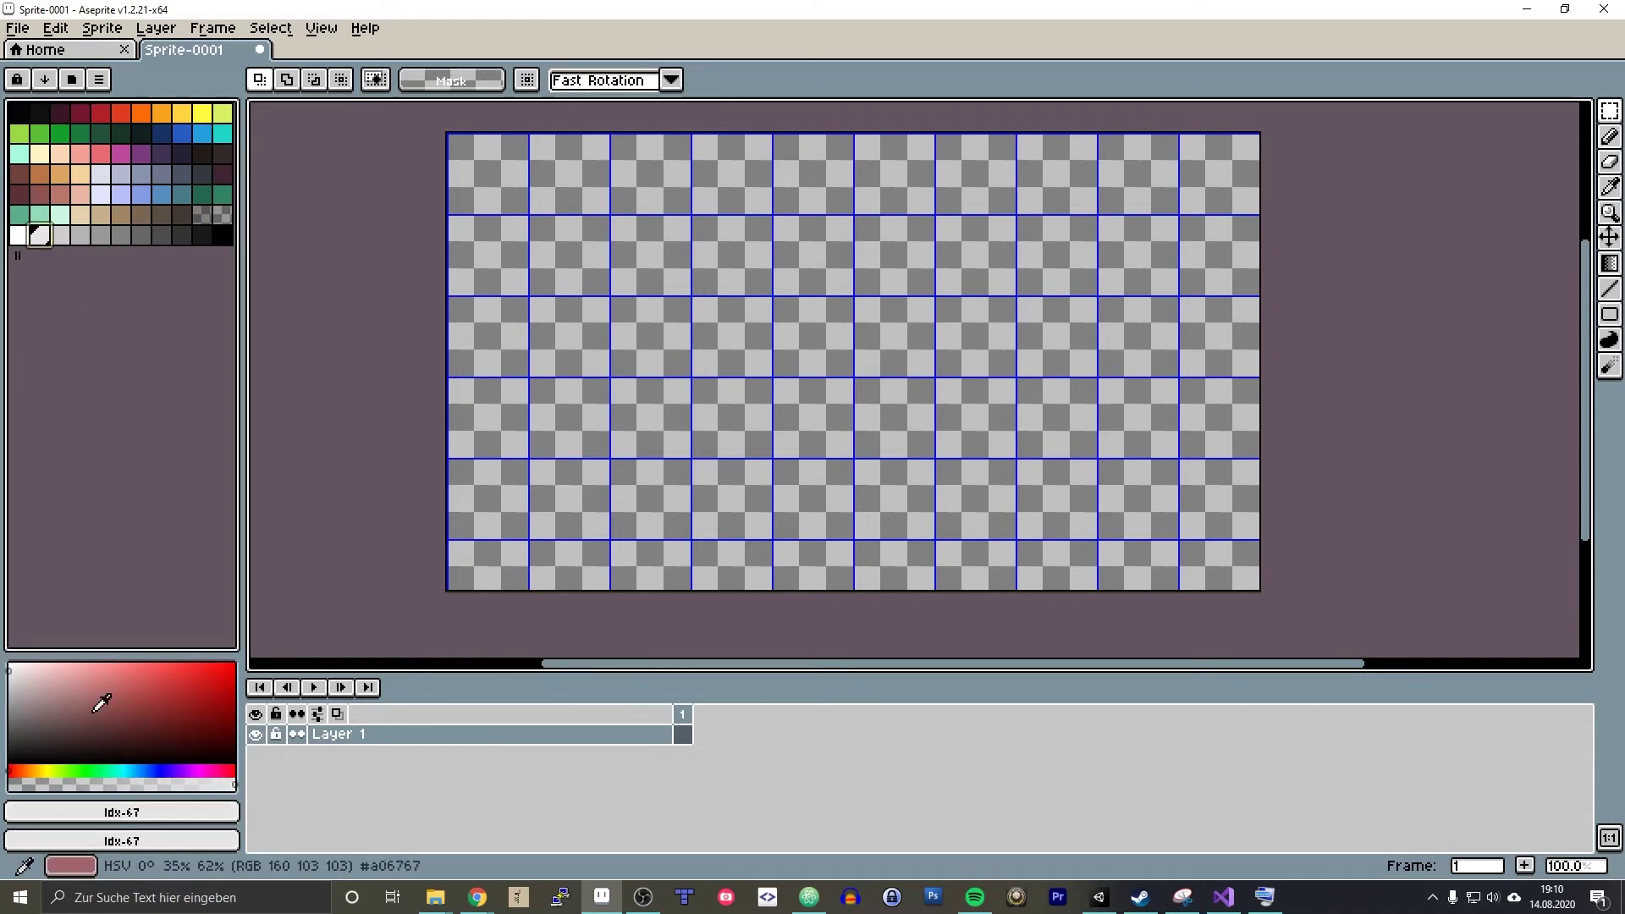
{"action": "left_click", "coordinate": [80, 812]}
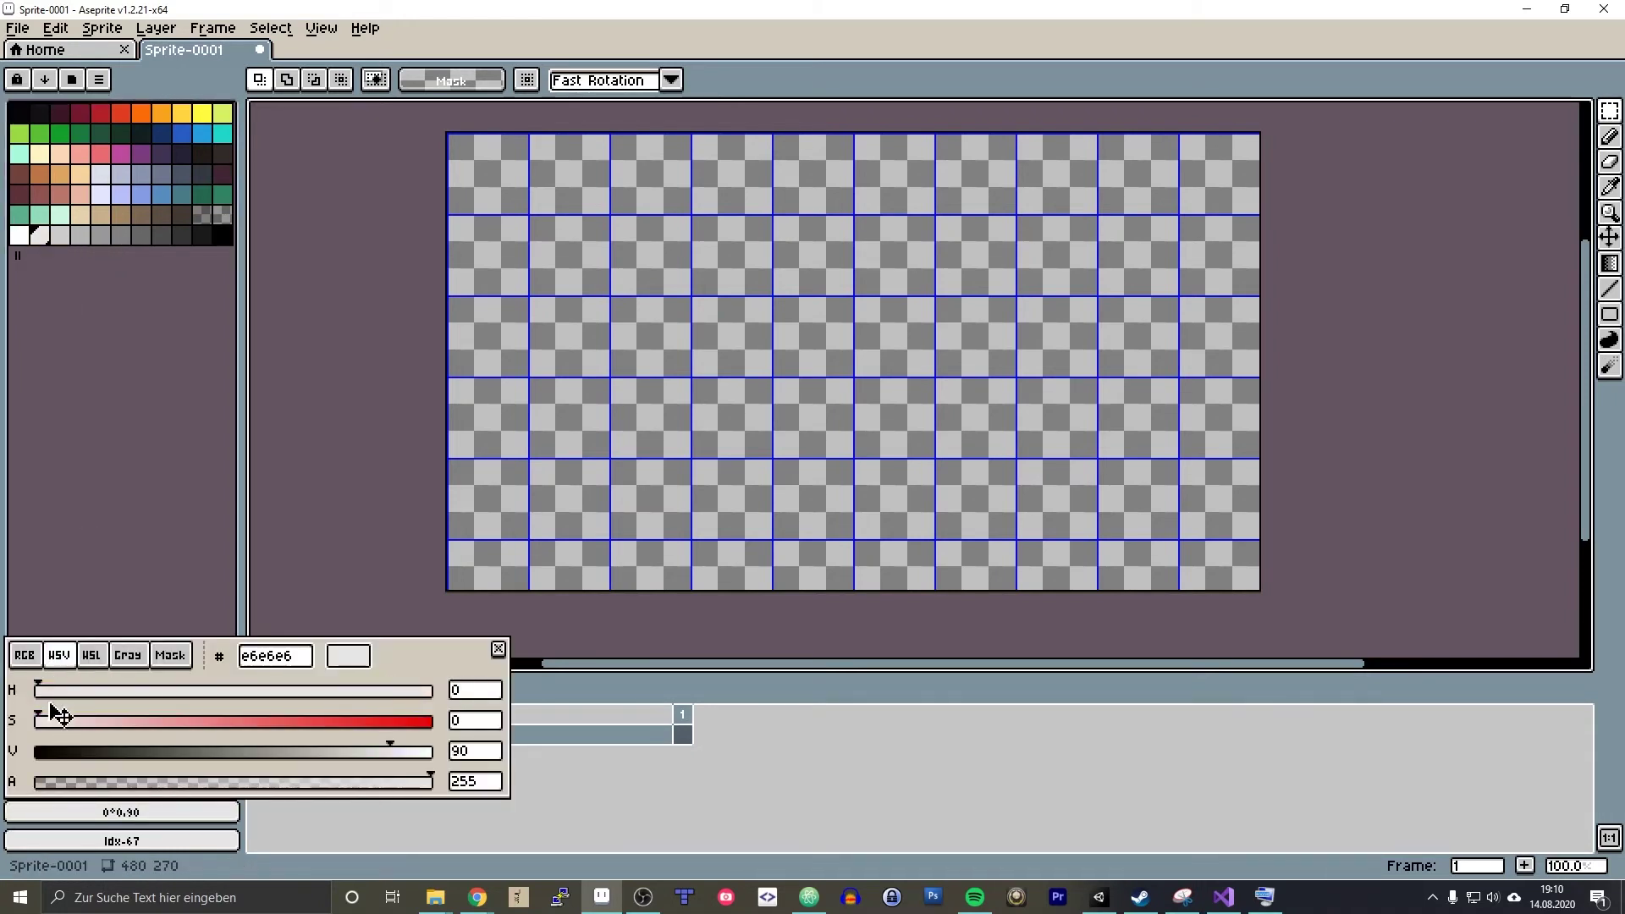
{"action": "left_click", "coordinate": [221, 236]}
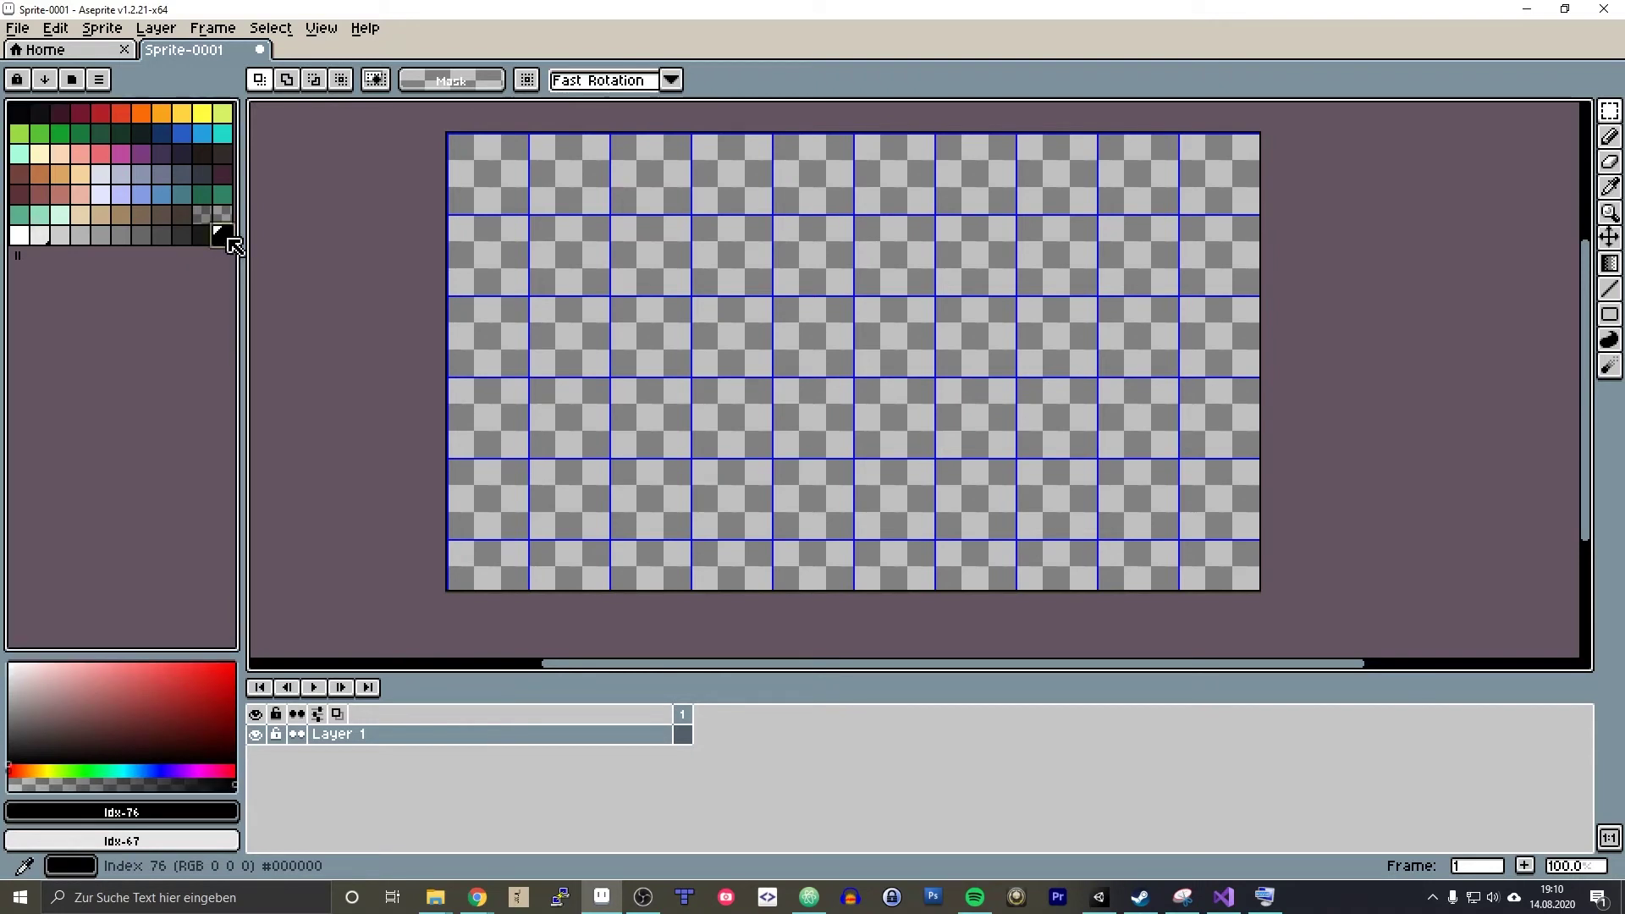
{"action": "left_click", "coordinate": [121, 813]}
{"action": "left_click", "coordinate": [57, 657]}
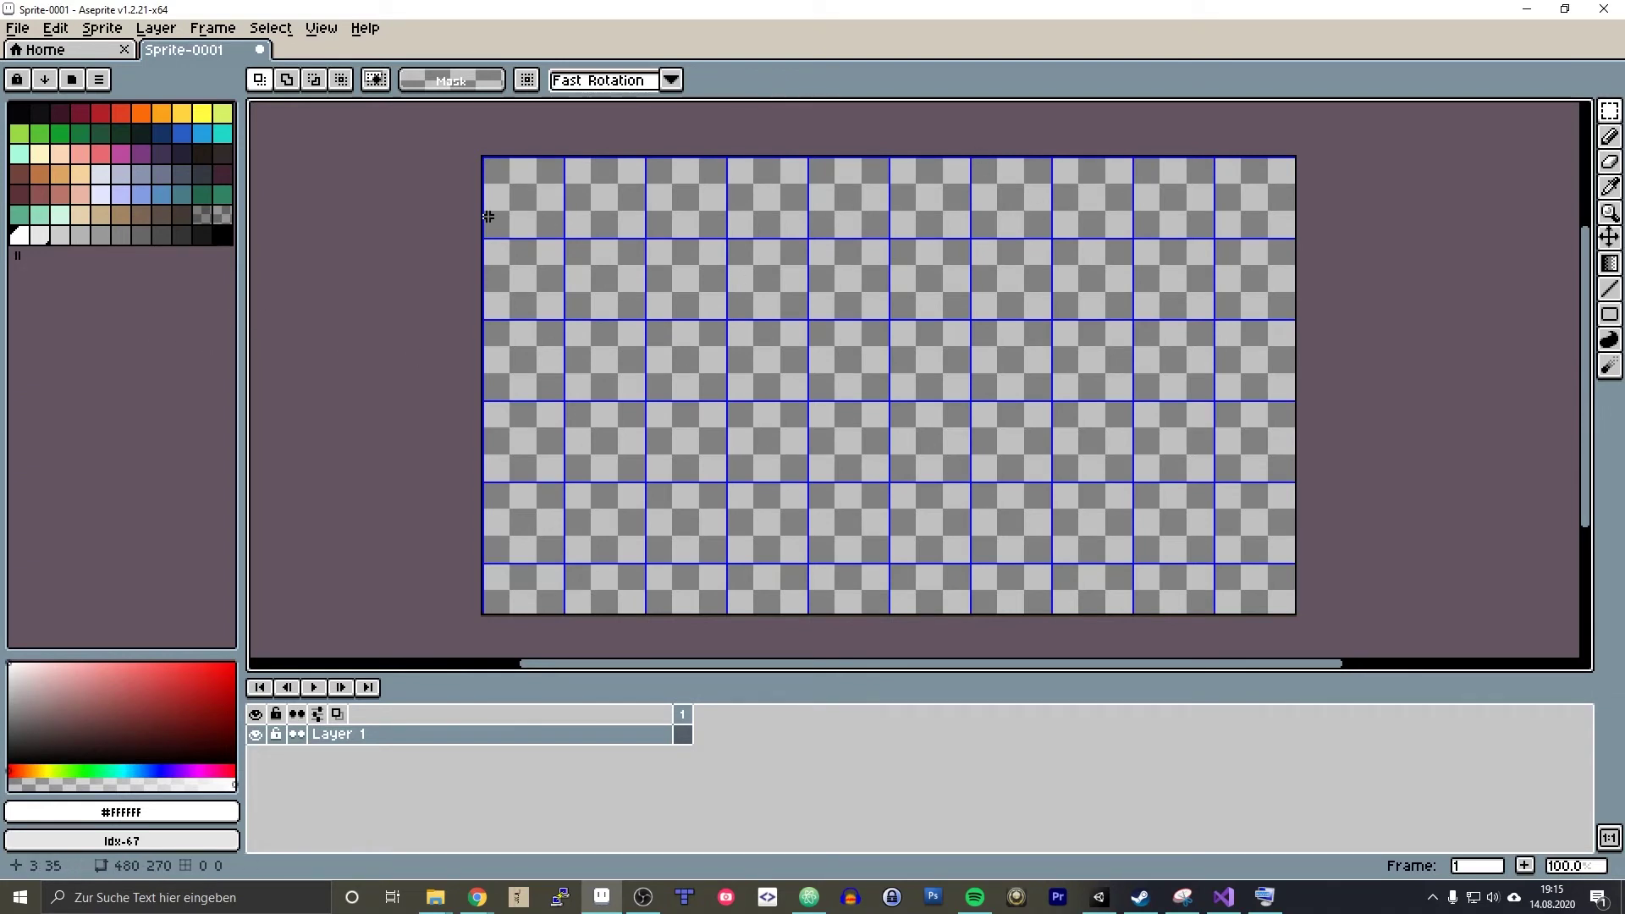
- Fill Layer 1 with an undithered vertical linear gradient from white at the canvas's top edge to light grey #e6e6e6 at its bottom edge
{"action": "left_click", "coordinate": [18, 235]}
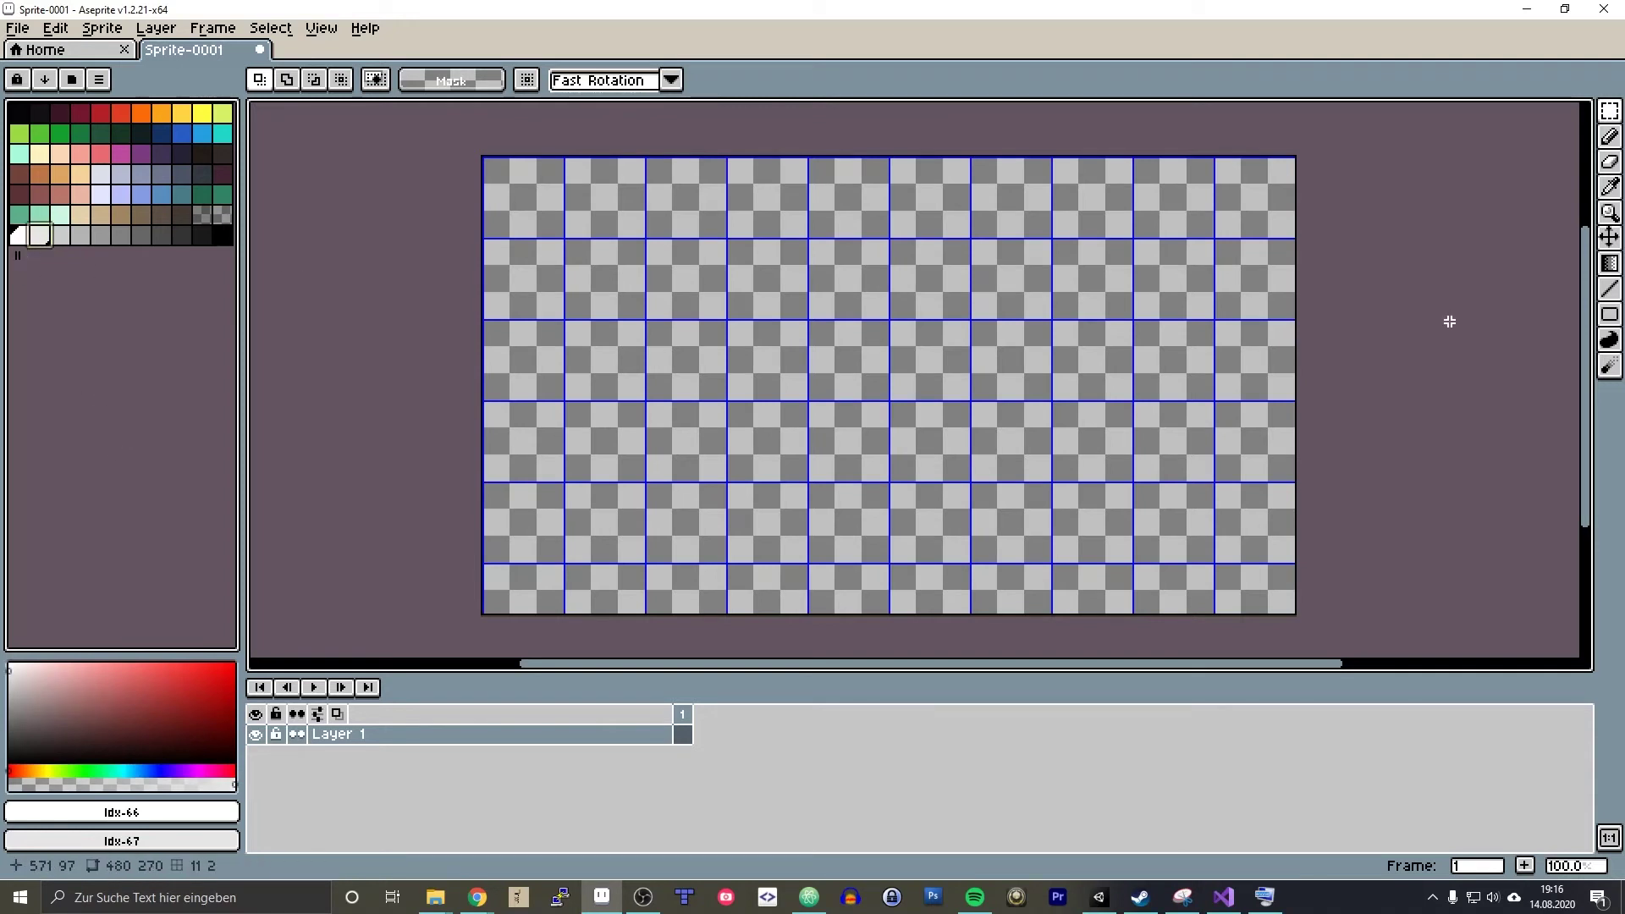
{"action": "key", "text": "shift+g"}
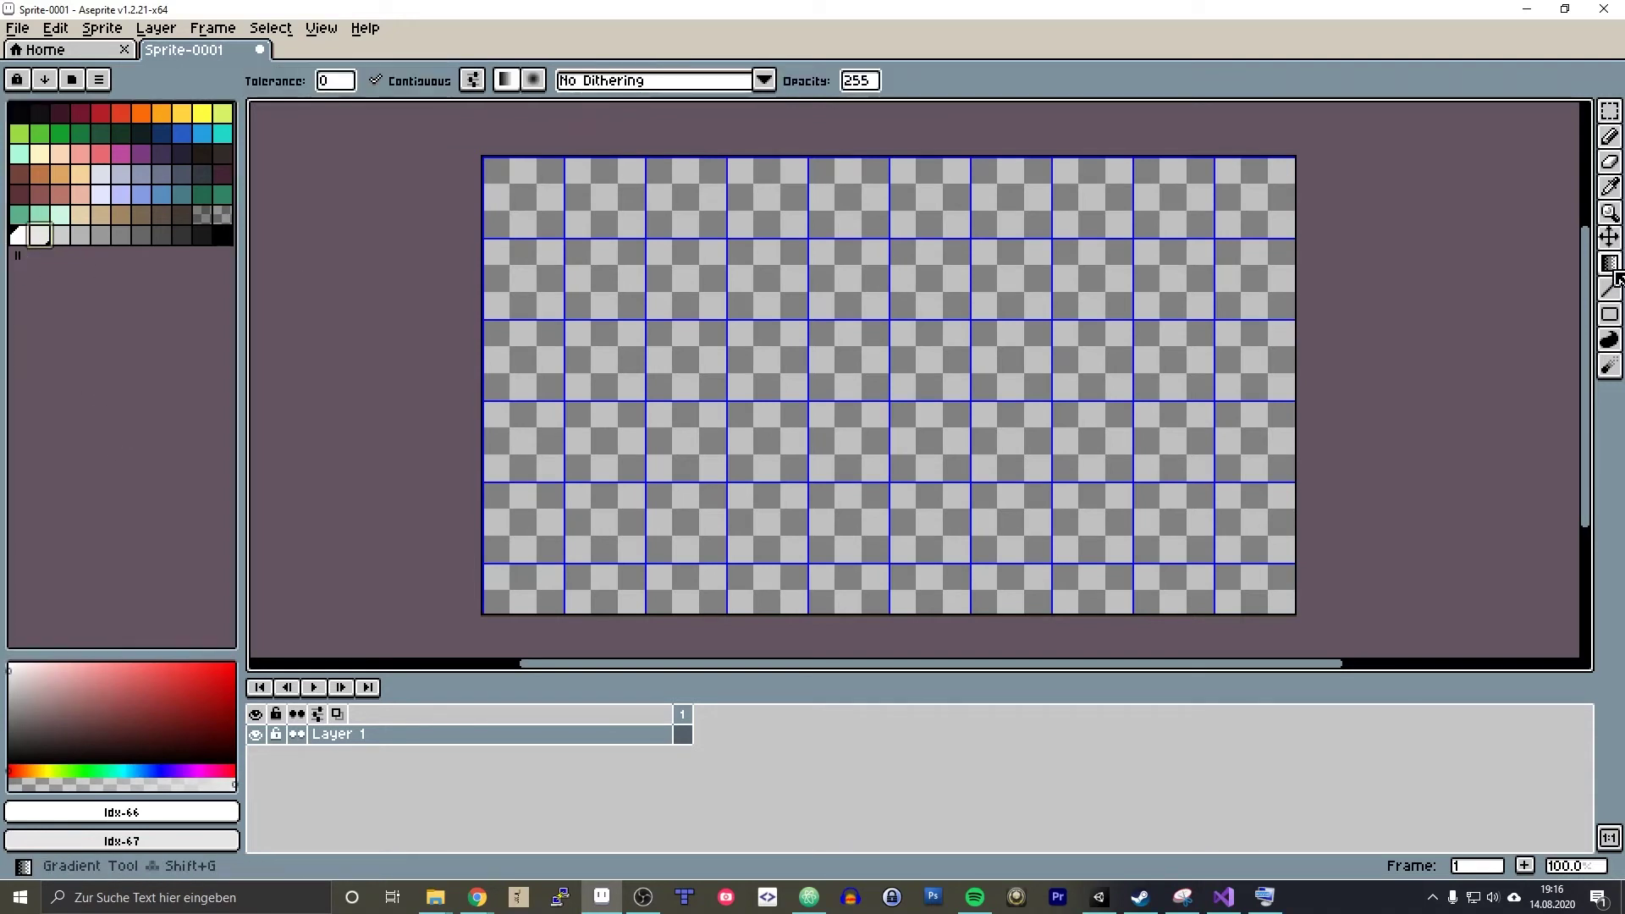
{"action": "mouse_move", "coordinate": [1615, 276]}
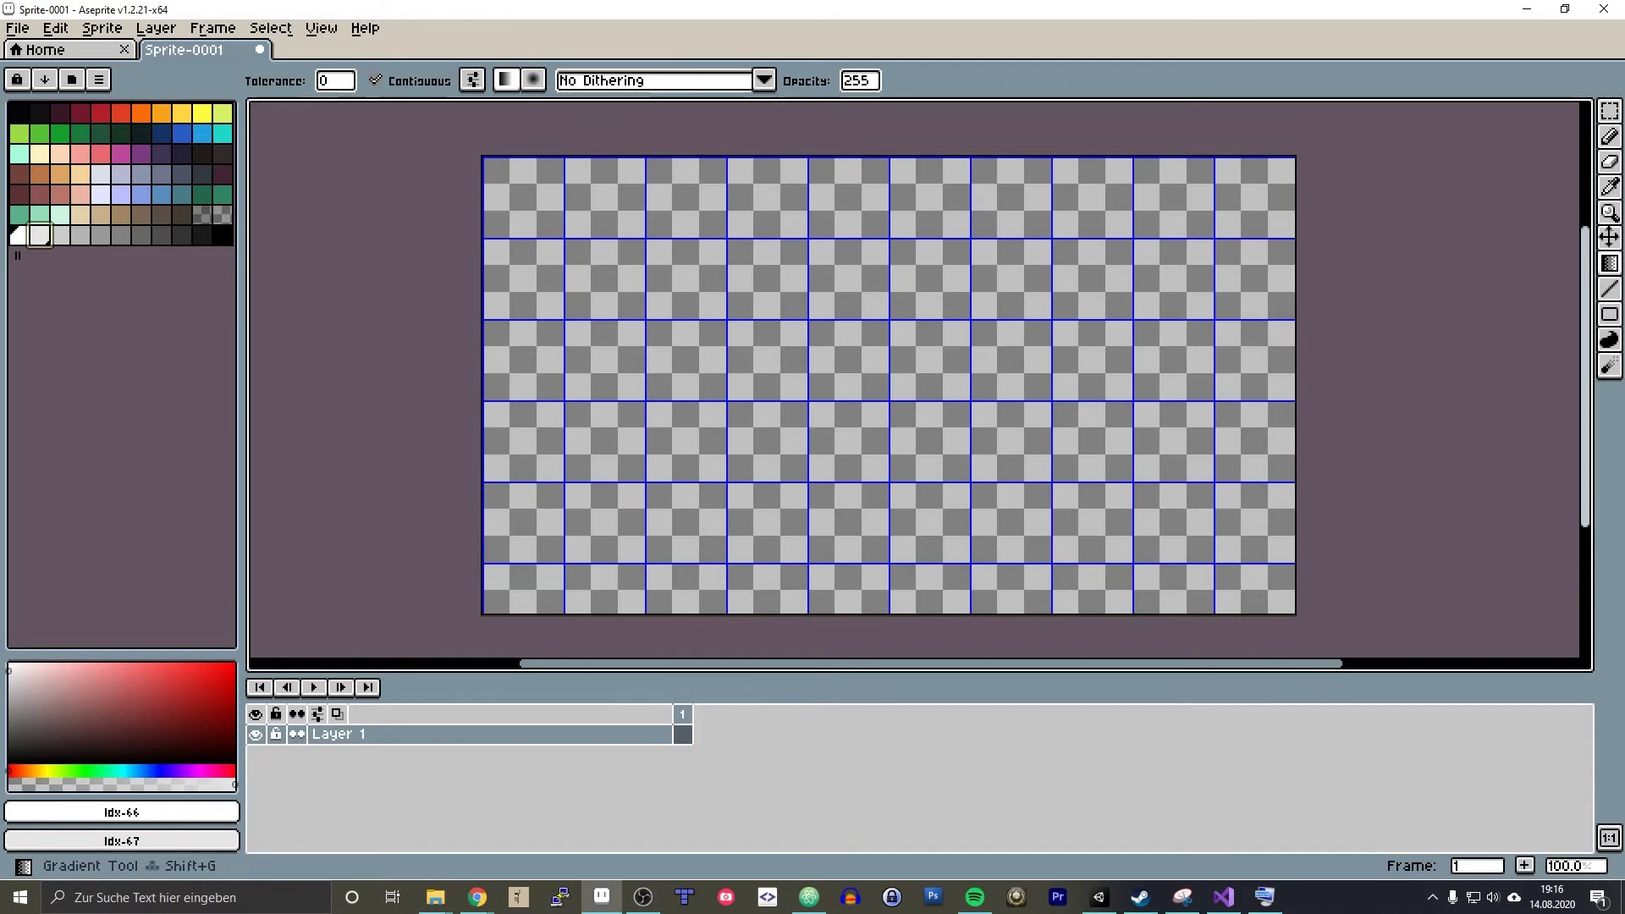
{"action": "scroll", "coordinate": [495, 169], "scroll_direction": "up", "scroll_amount": 3}
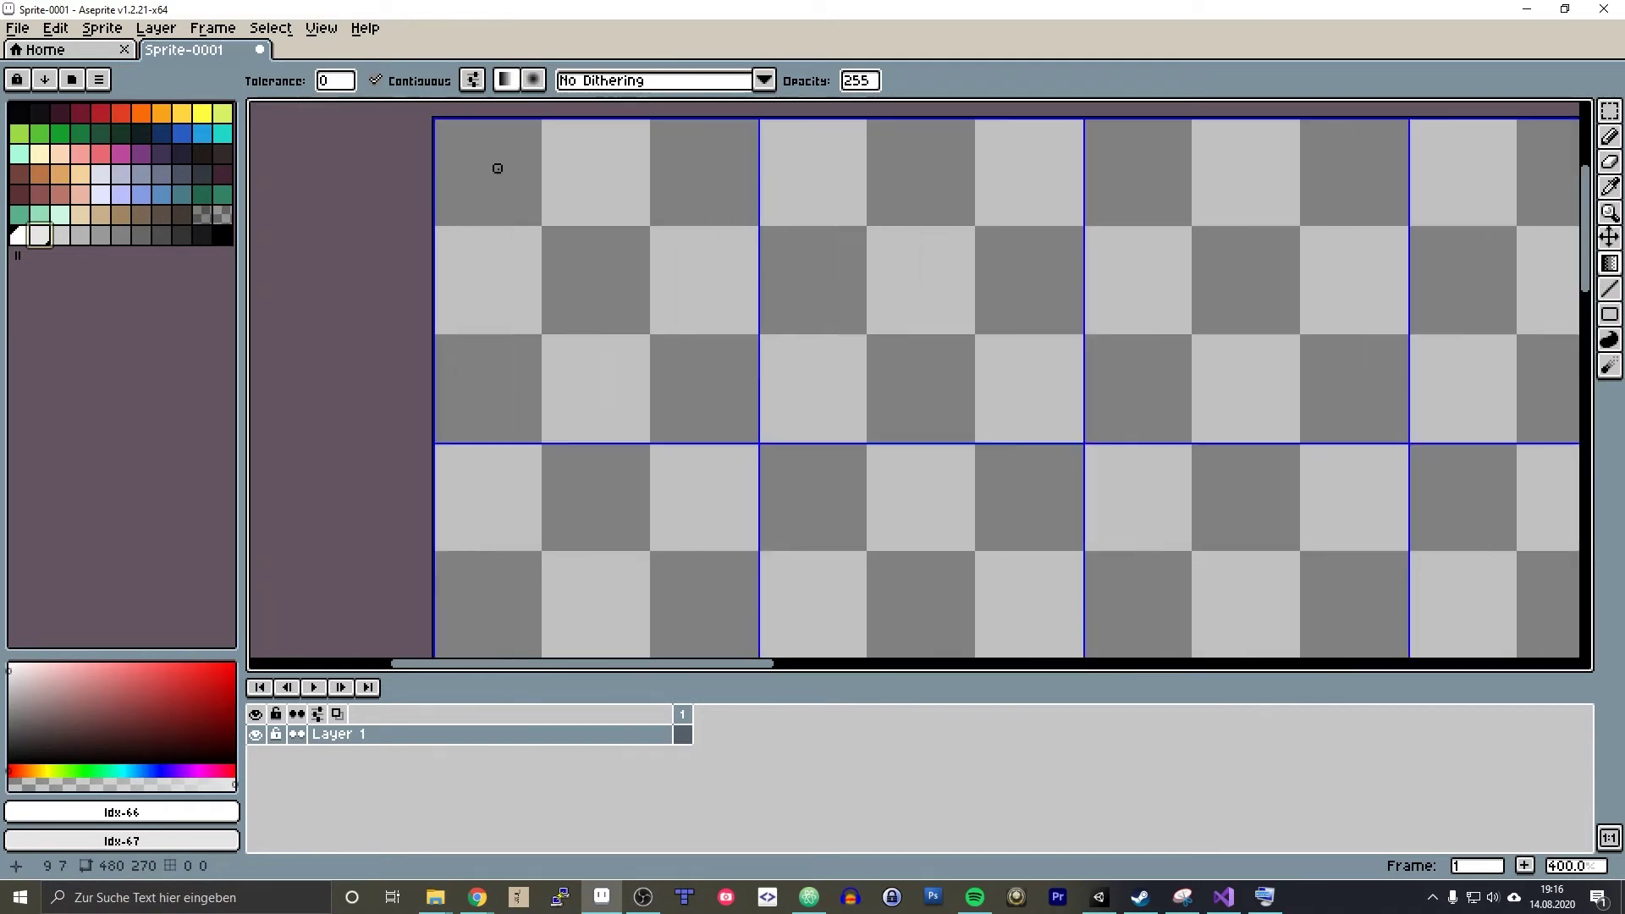
{"action": "middle_click_drag", "start_coordinate": [518, 161], "coordinate": [604, 269]}
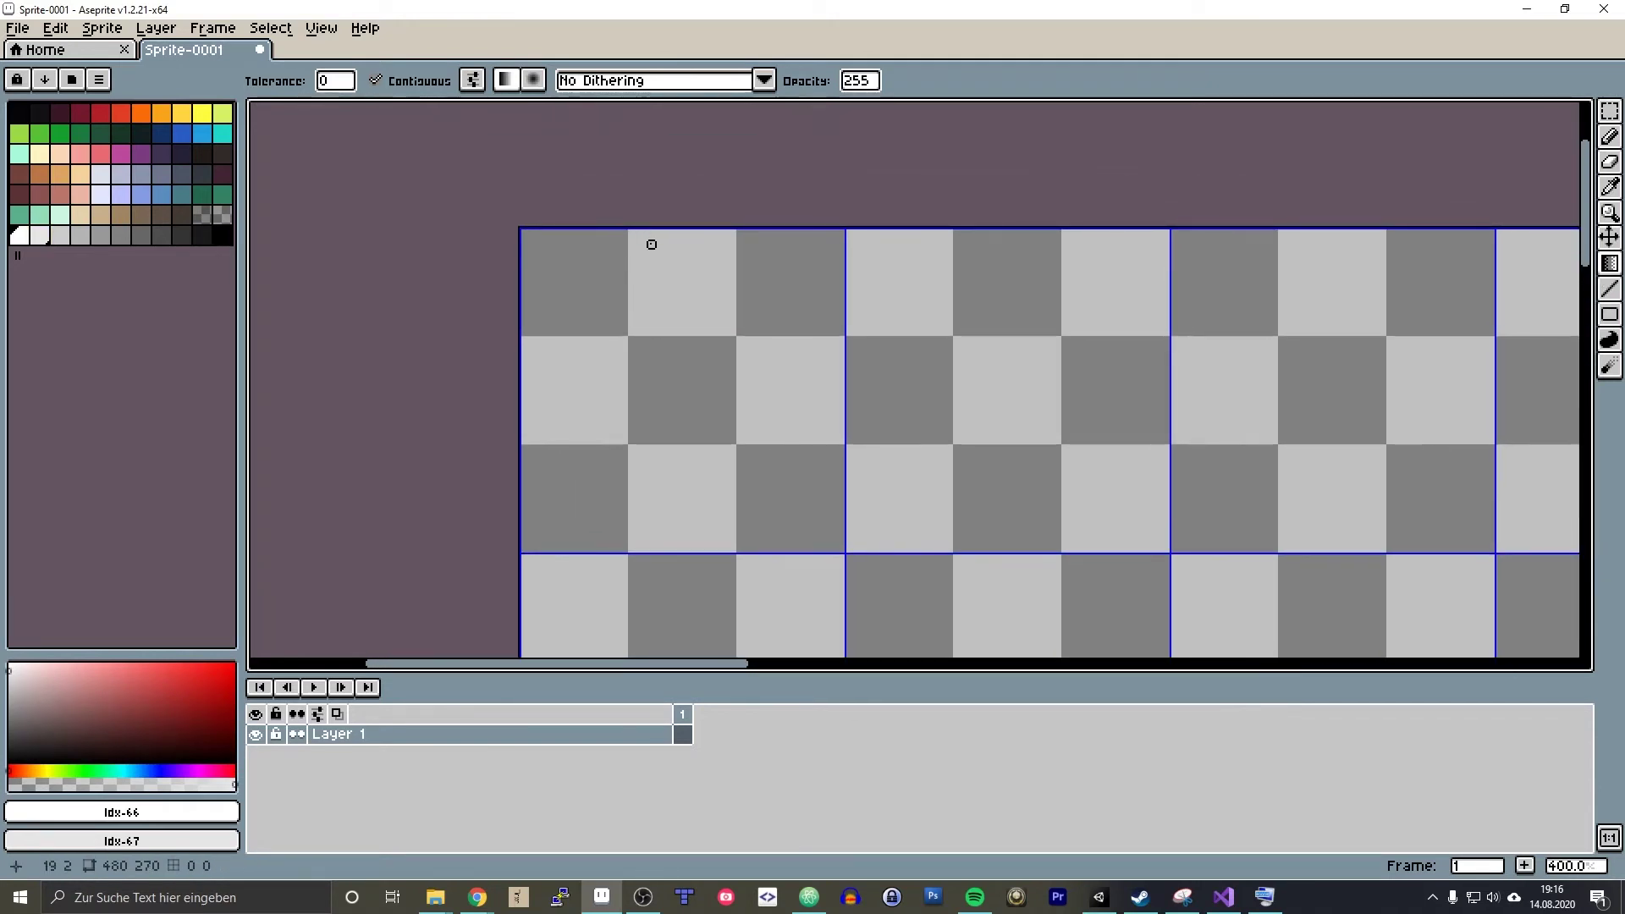
{"action": "scroll", "coordinate": [651, 245], "scroll_direction": "up", "scroll_amount": 5}
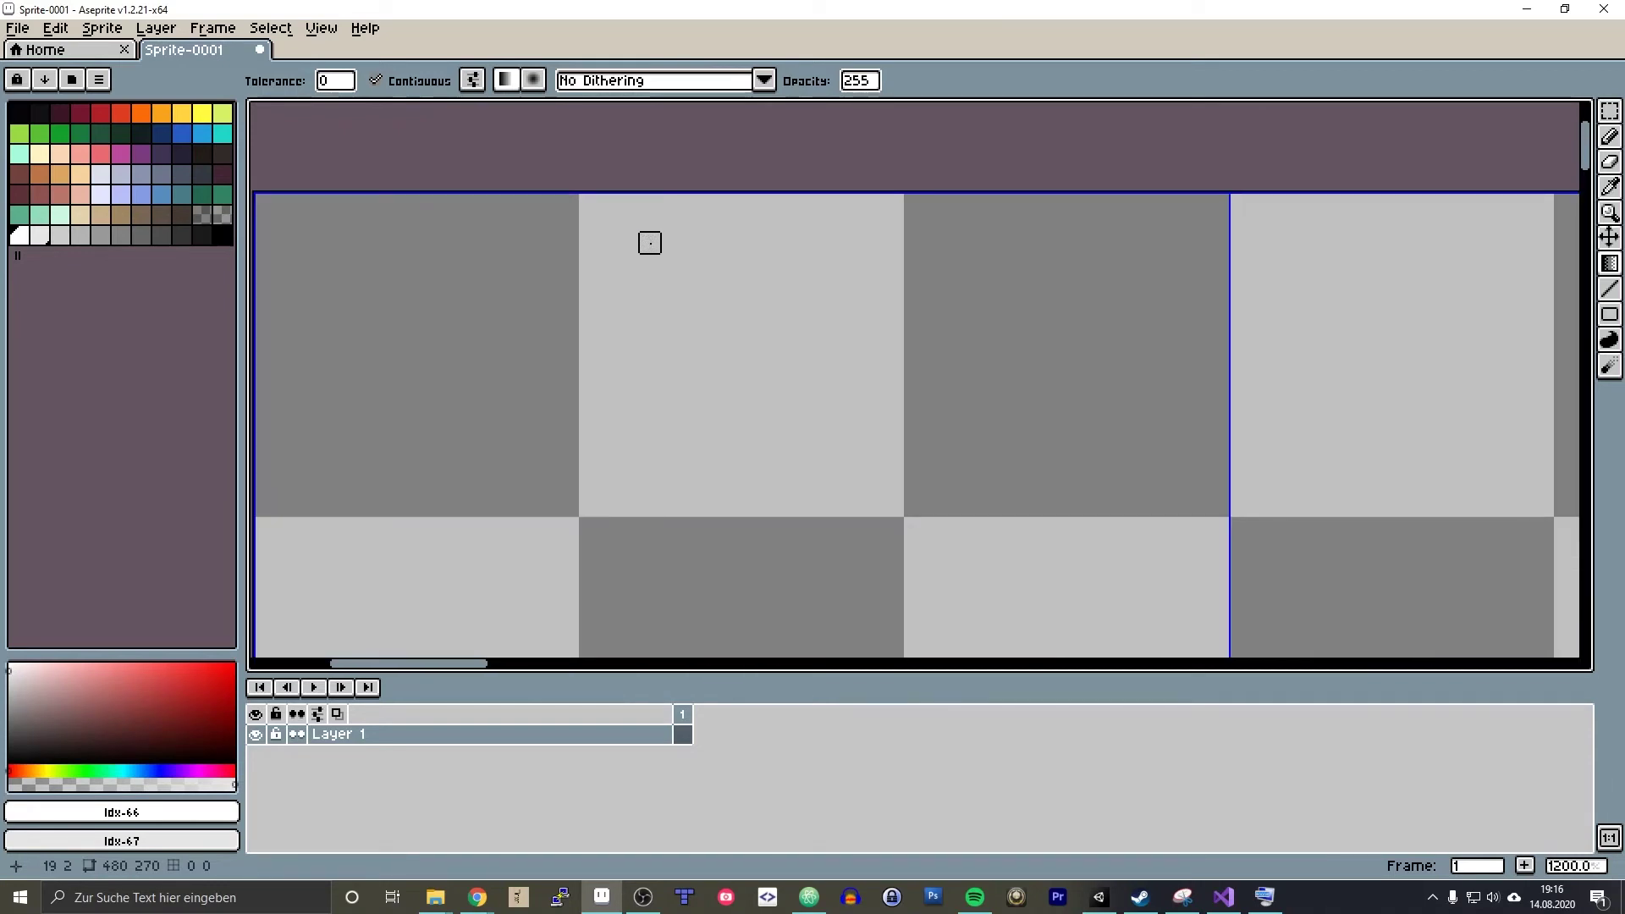
{"action": "scroll", "coordinate": [650, 243], "scroll_direction": "down", "scroll_amount": 2}
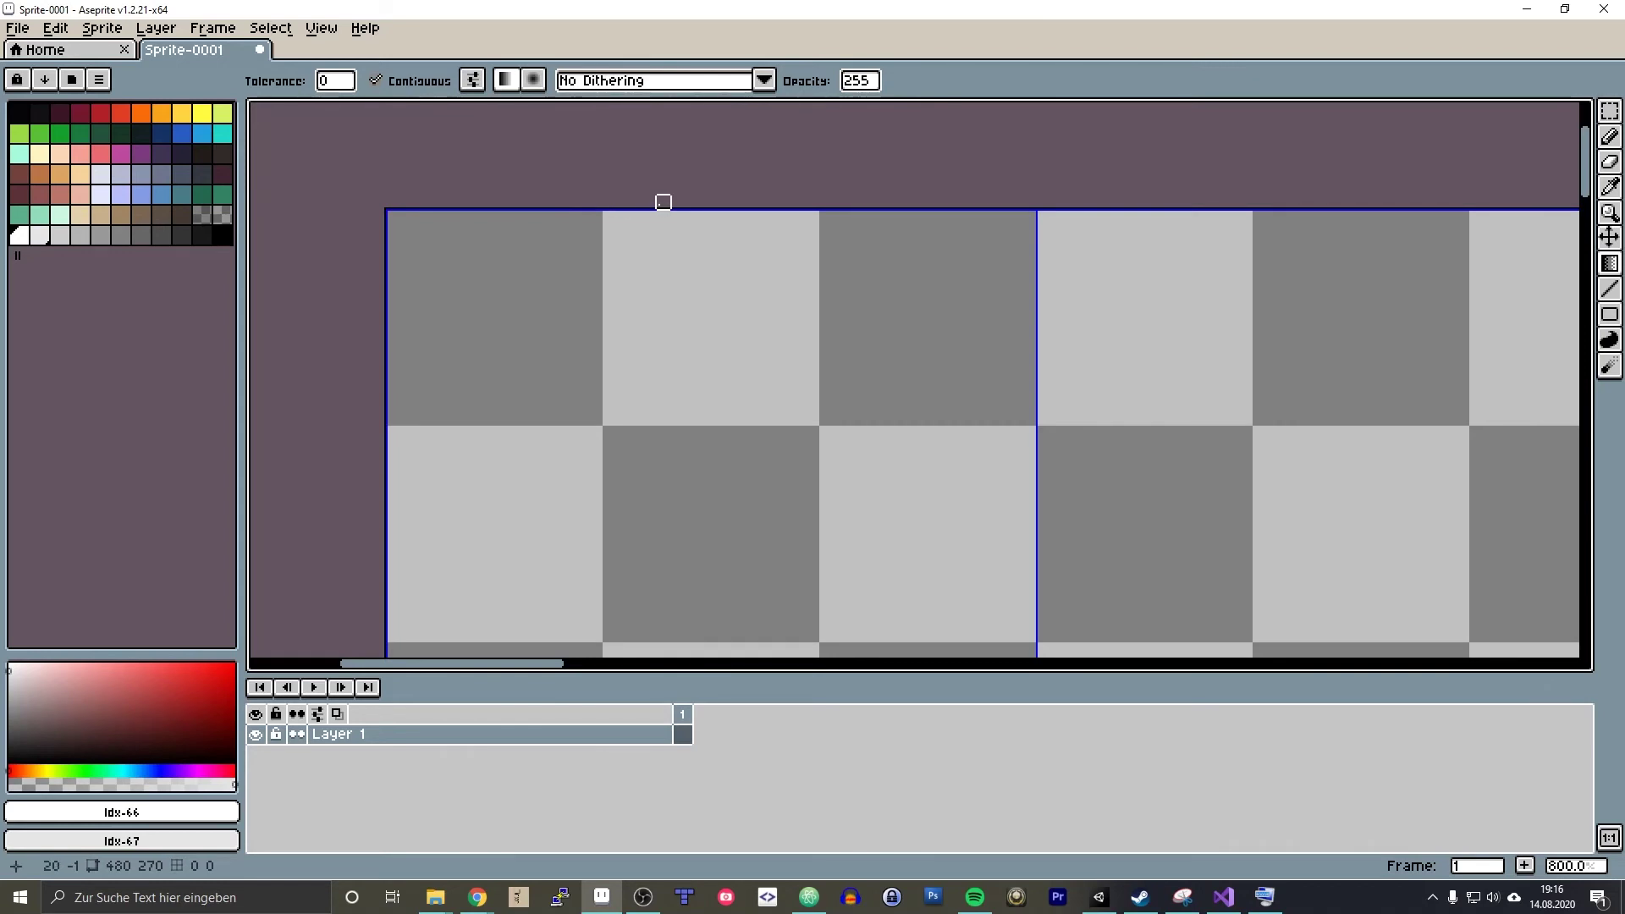
{"action": "scroll", "coordinate": [664, 203], "scroll_direction": "down", "scroll_amount": 9}
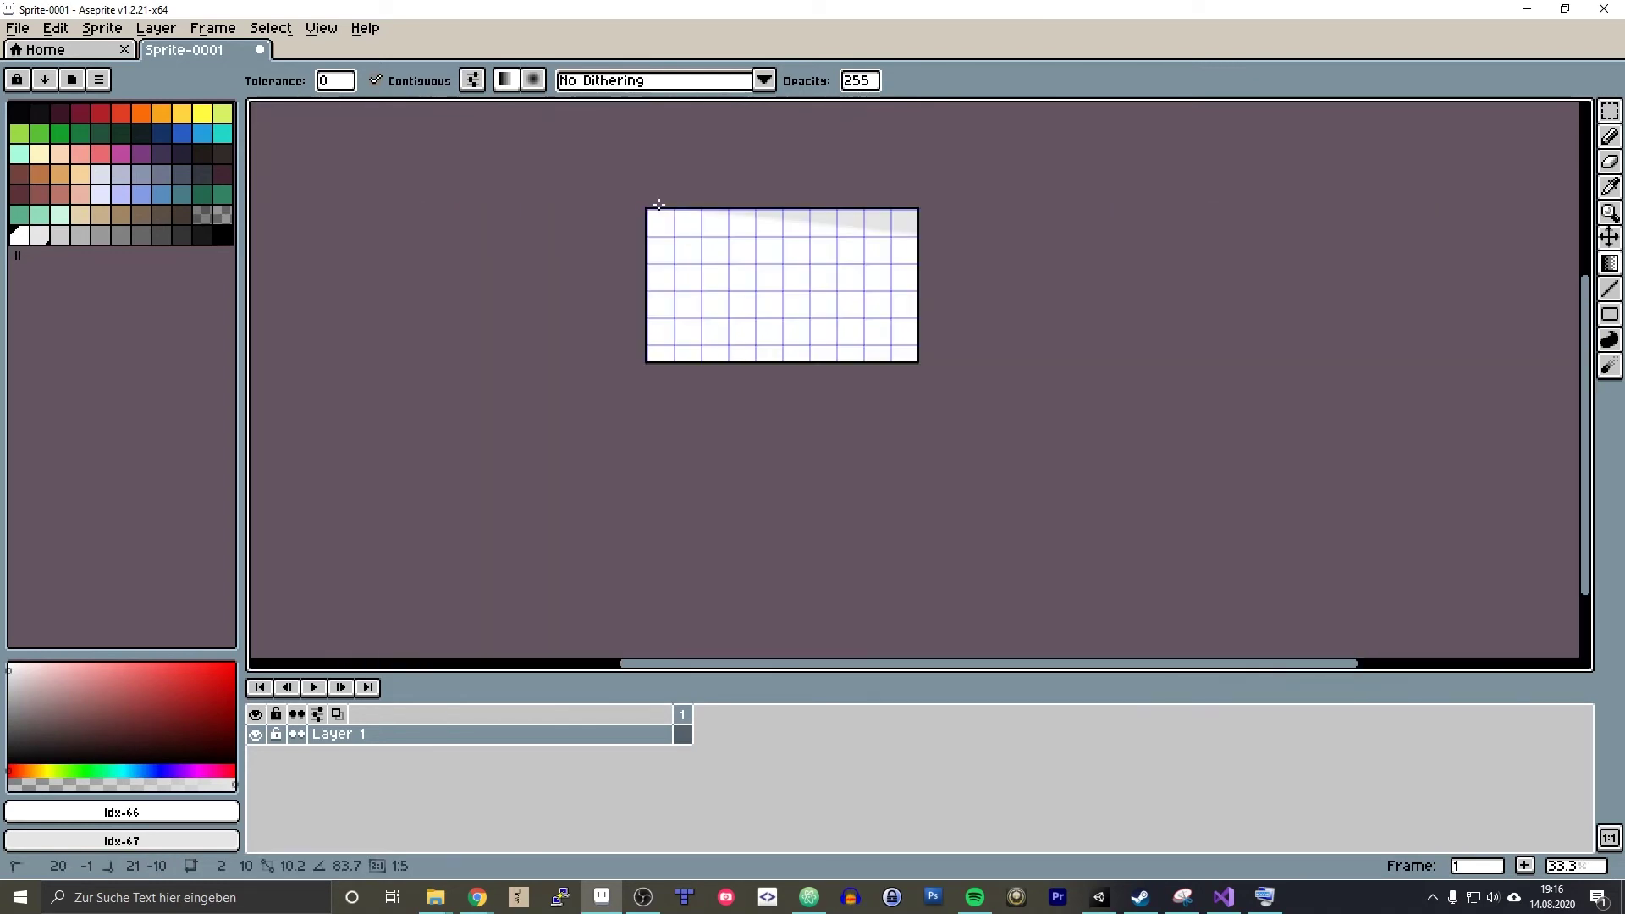
{"action": "scroll", "coordinate": [657, 355], "scroll_direction": "up", "scroll_amount": 6}
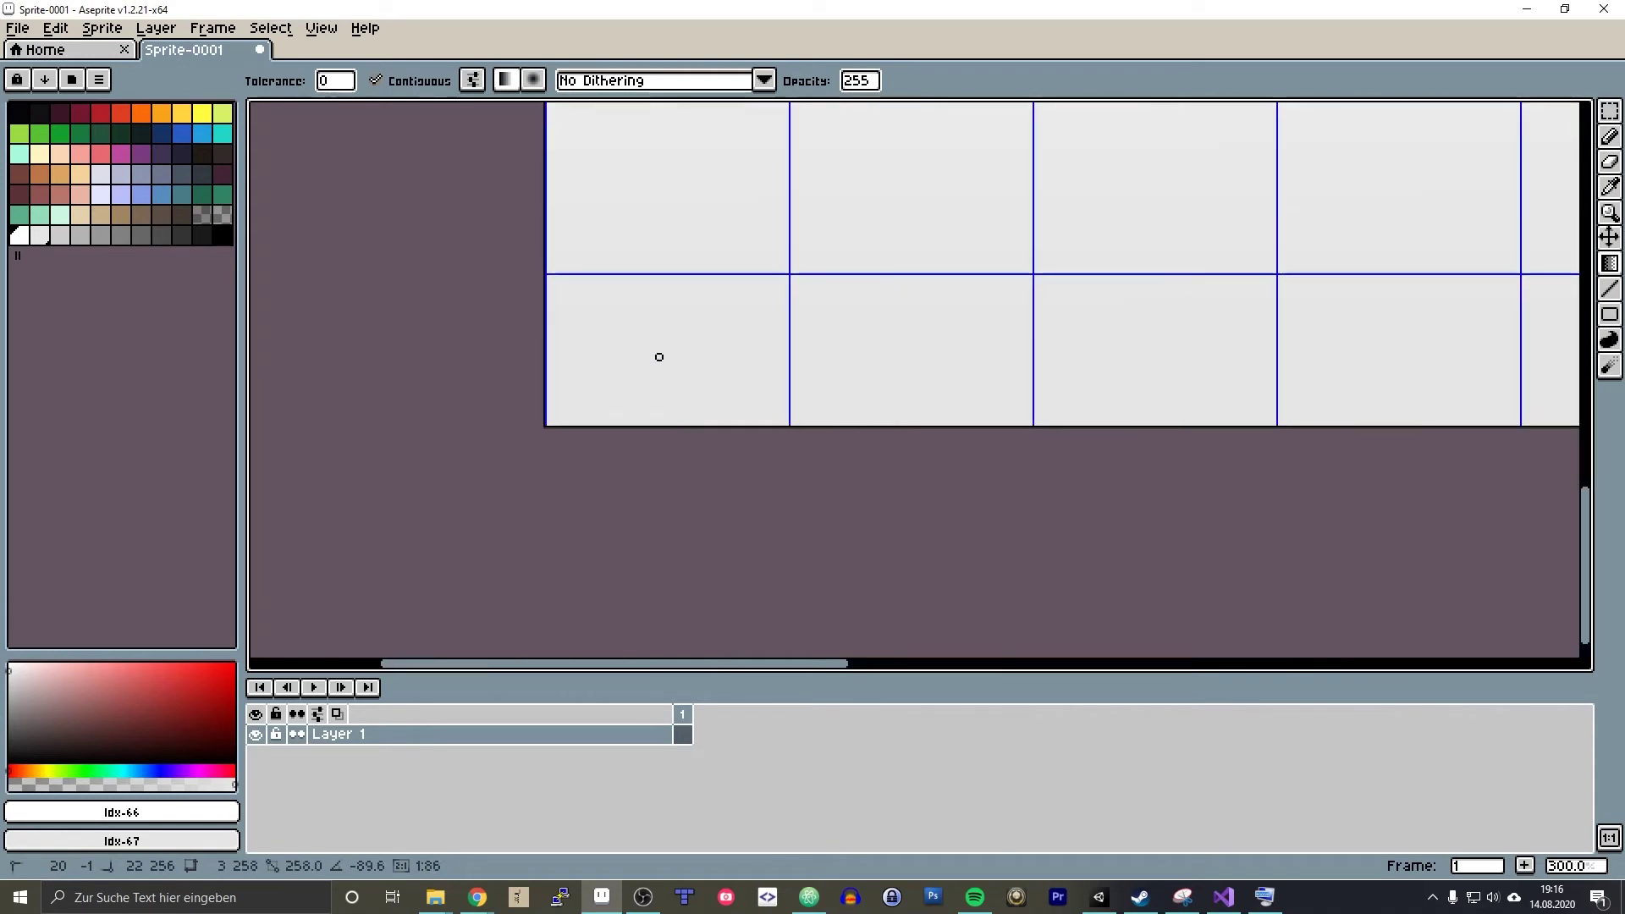
{"action": "scroll", "coordinate": [648, 400], "scroll_direction": "up", "scroll_amount": 5}
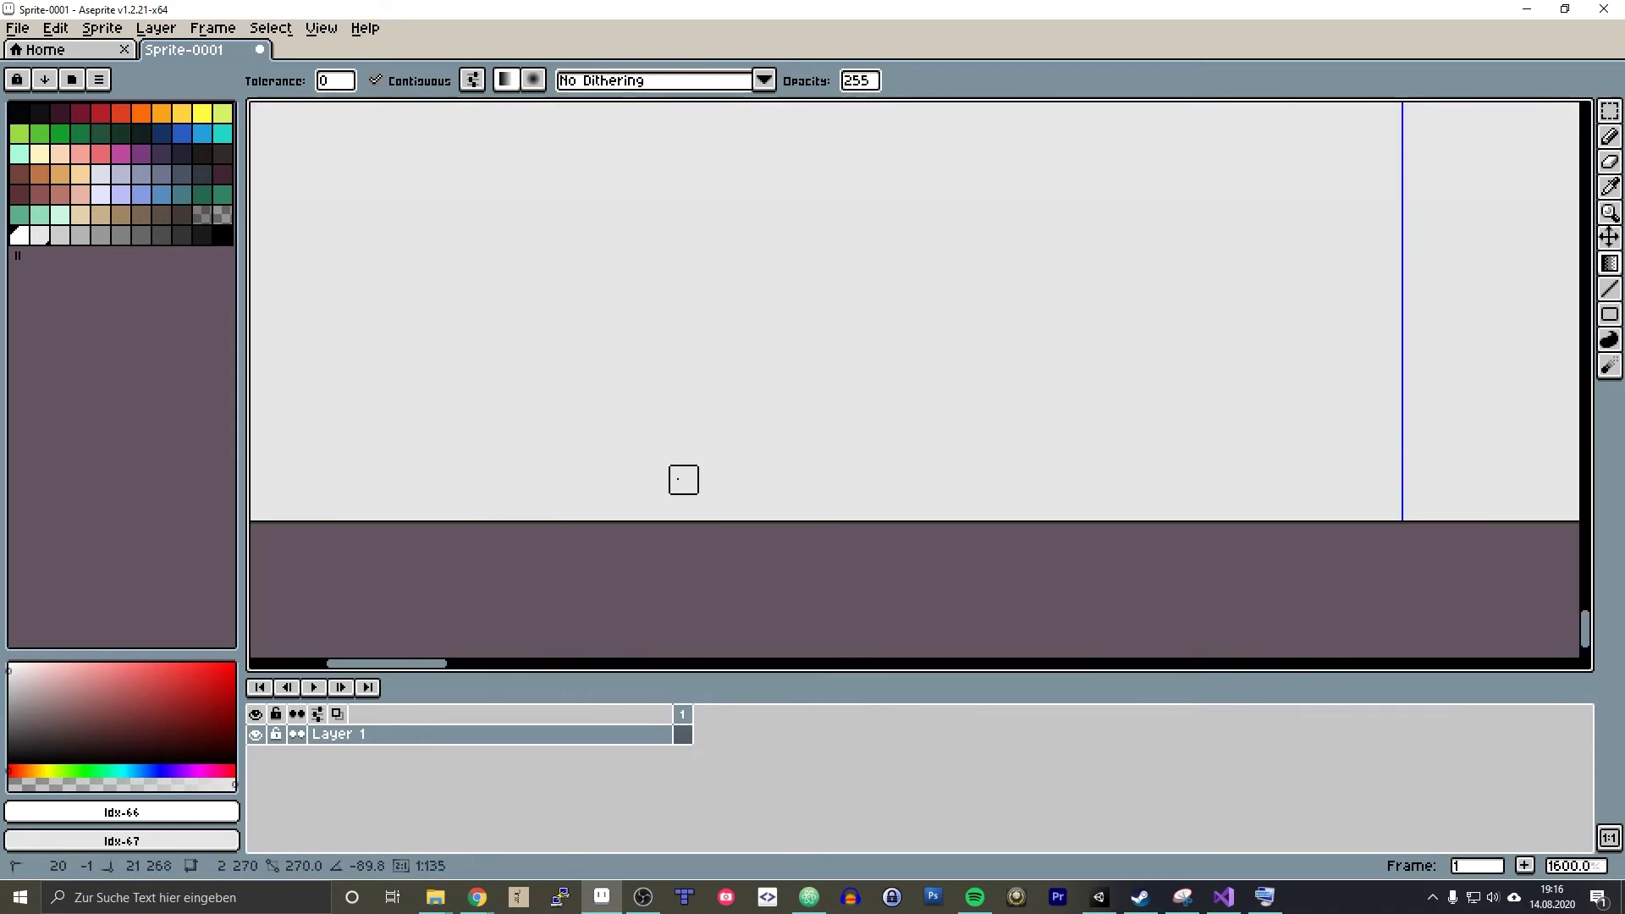
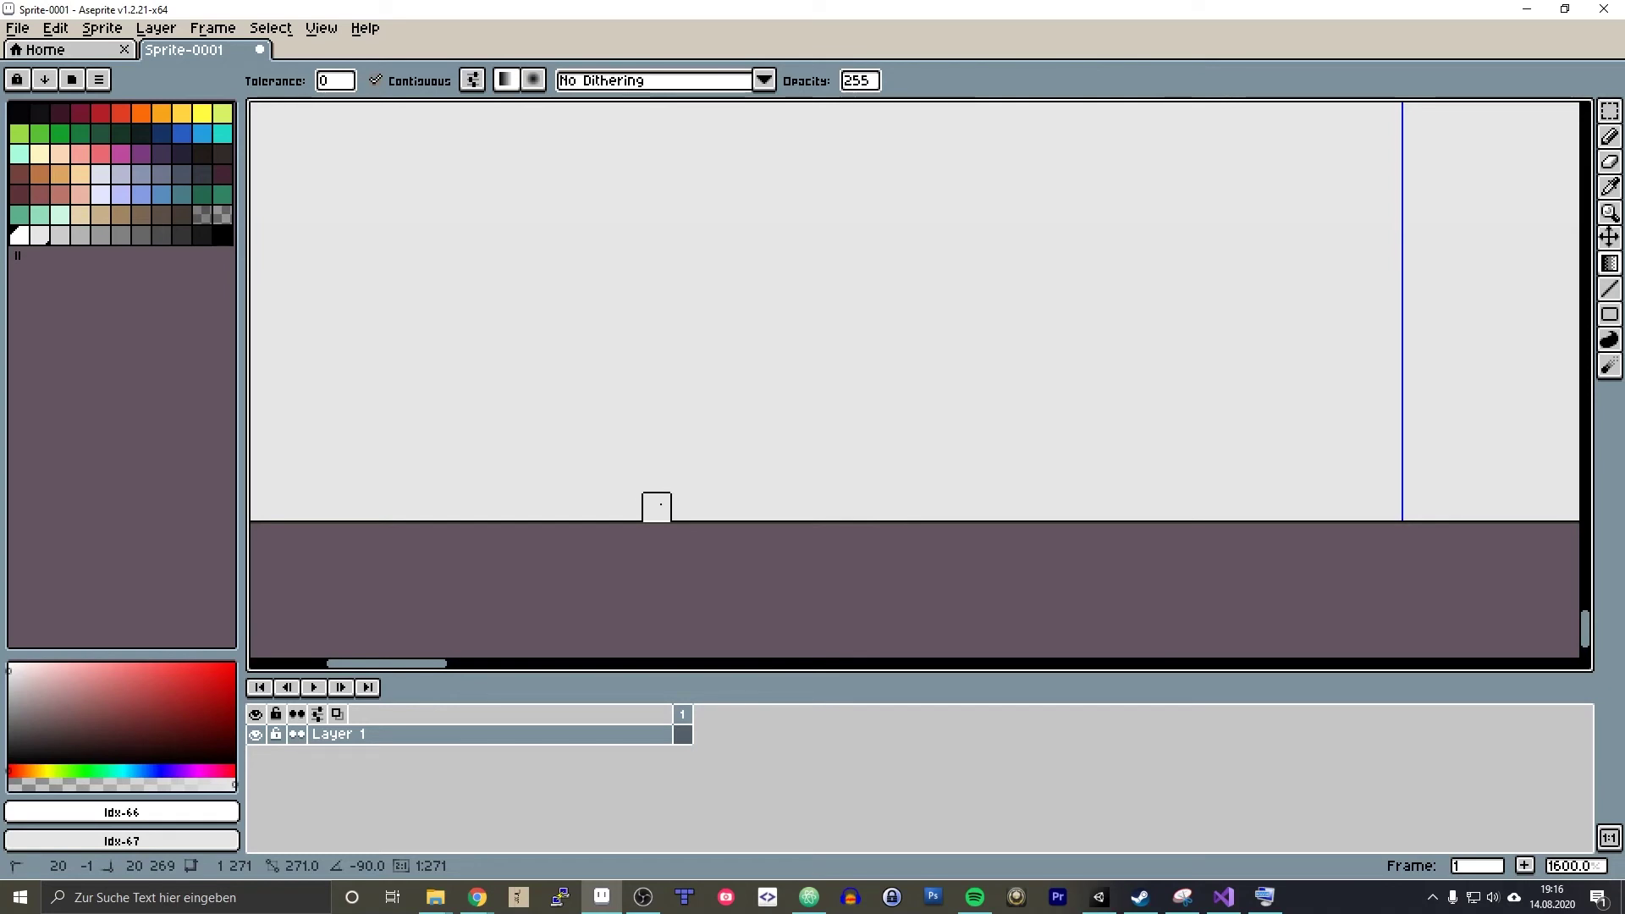
{"action": "scroll", "coordinate": [803, 406], "scroll_direction": "down", "scroll_amount": 1}
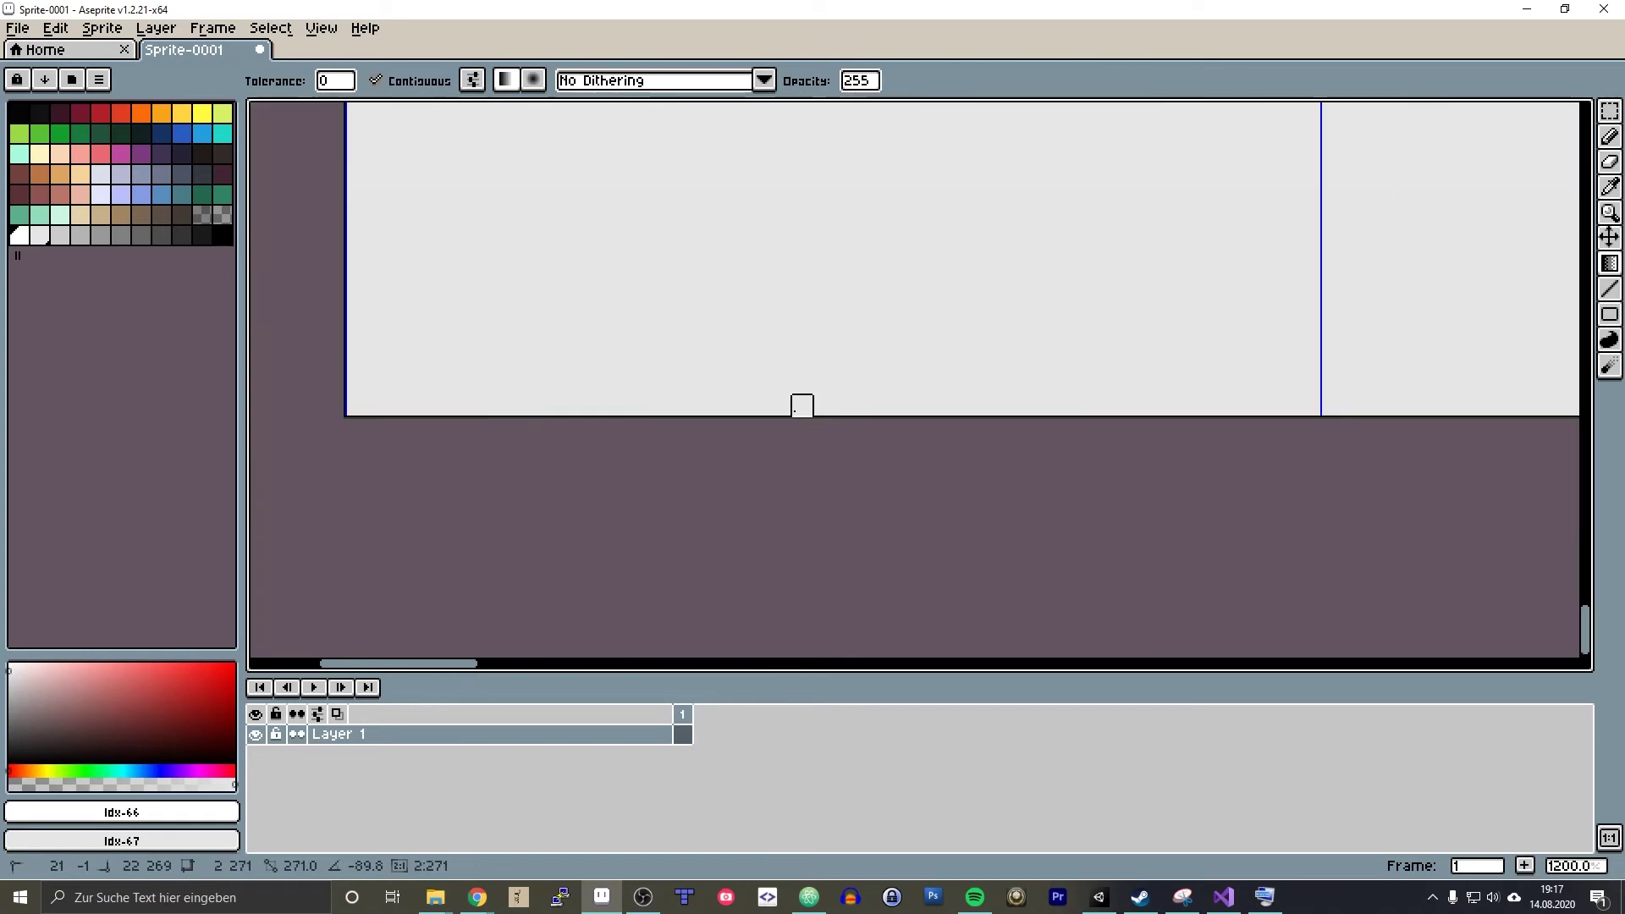
{"action": "left_click", "coordinate": [803, 406], "text": "shift"}
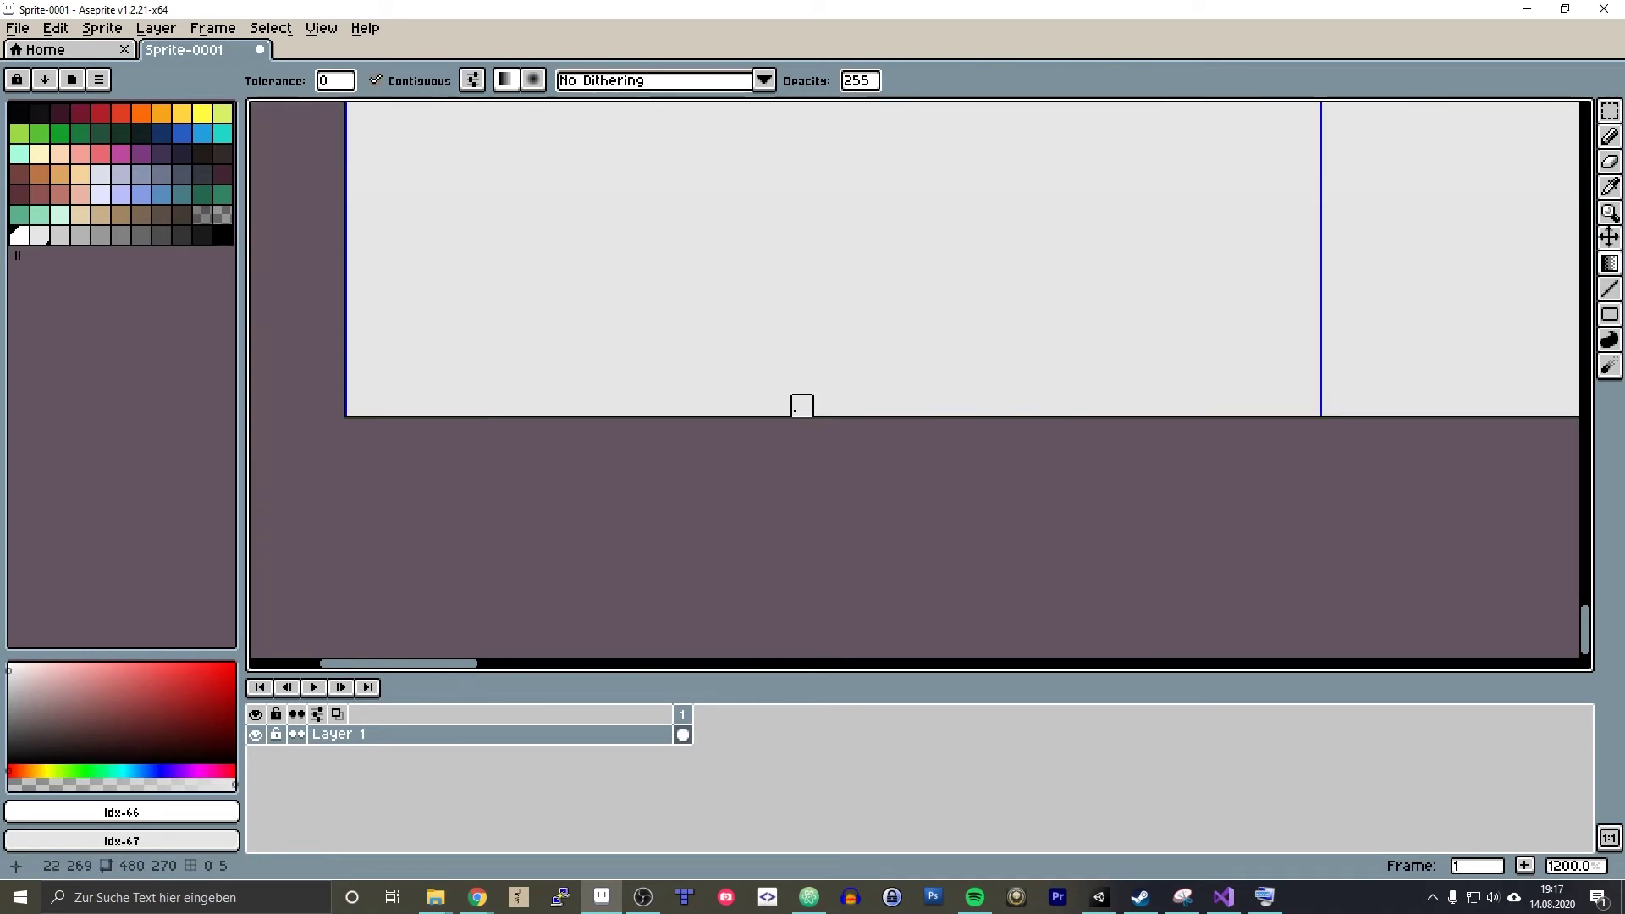
- Sample the colour of the gradient's topmost pixel row to check its exact value
{"action": "scroll", "coordinate": [802, 406], "scroll_direction": "down", "scroll_amount": 8}
{"action": "middle_click_drag", "start_coordinate": [835, 170], "coordinate": [845, 265]}
{"action": "scroll", "coordinate": [800, 183], "scroll_direction": "up", "scroll_amount": 2}
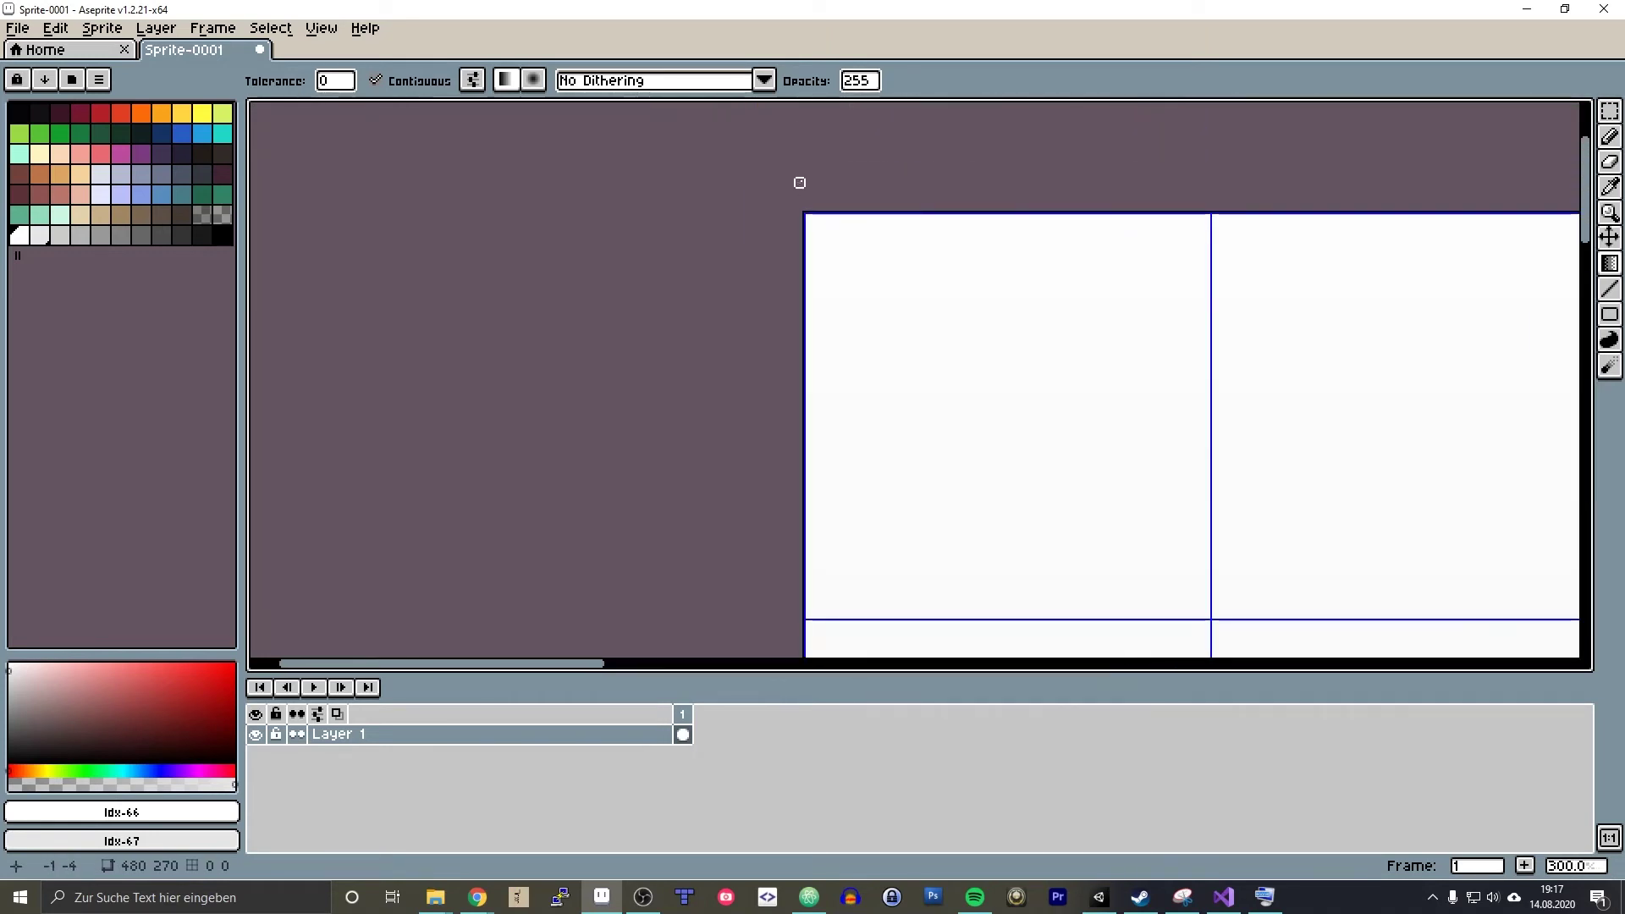
{"action": "scroll", "coordinate": [800, 183], "scroll_direction": "up", "scroll_amount": 7}
{"action": "key", "text": "alt"}
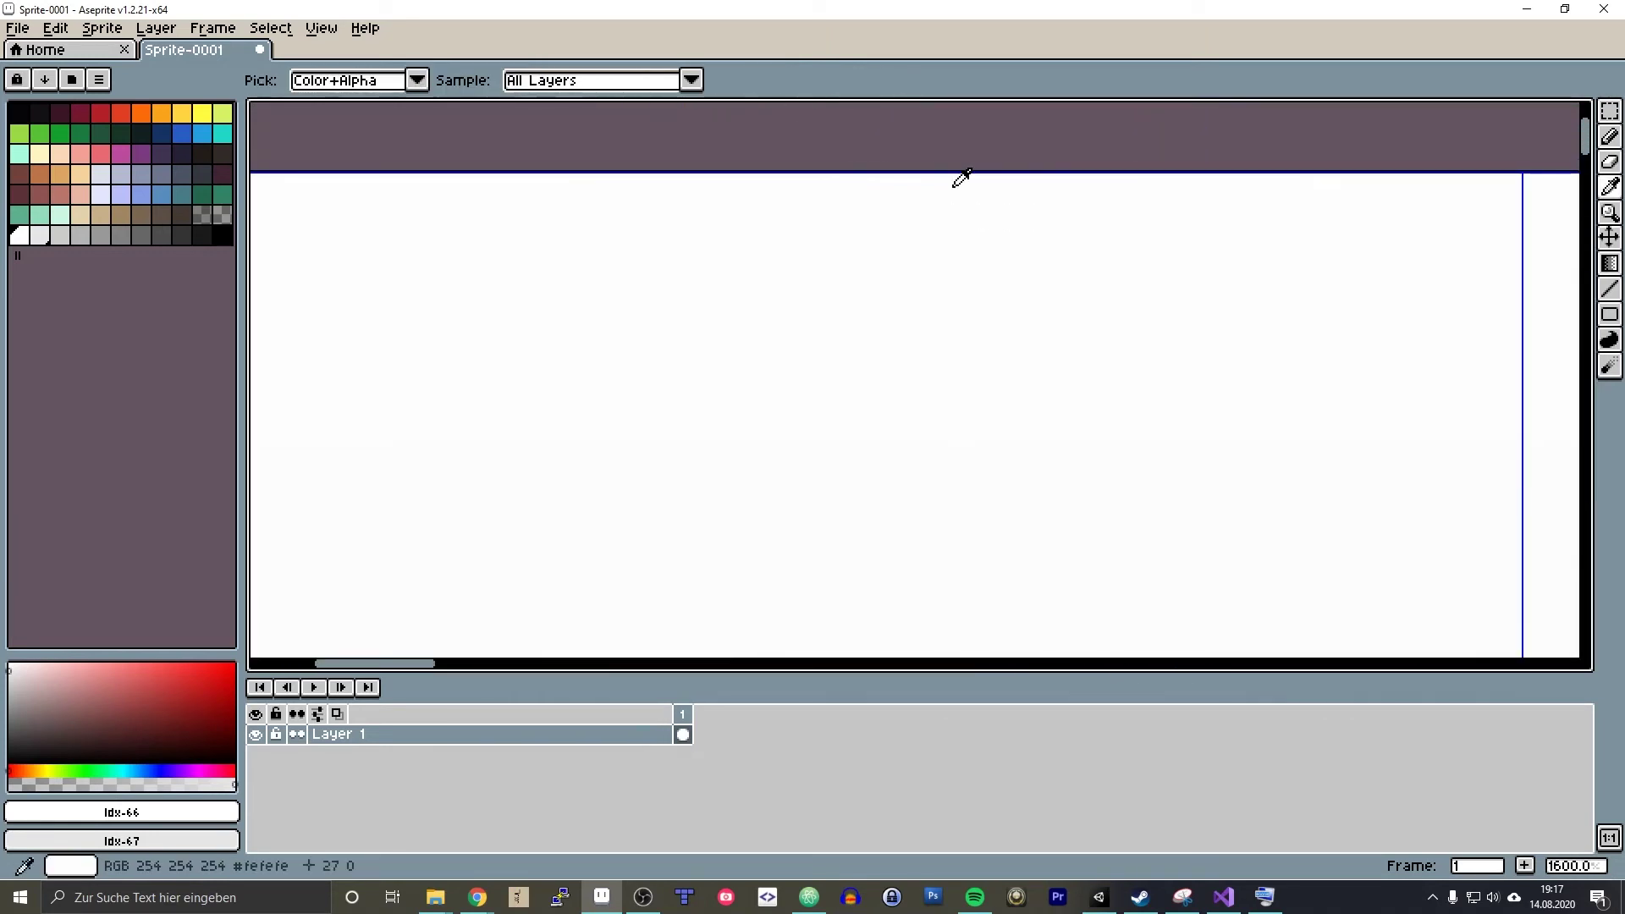
{"action": "left_click", "coordinate": [955, 184], "text": "alt"}
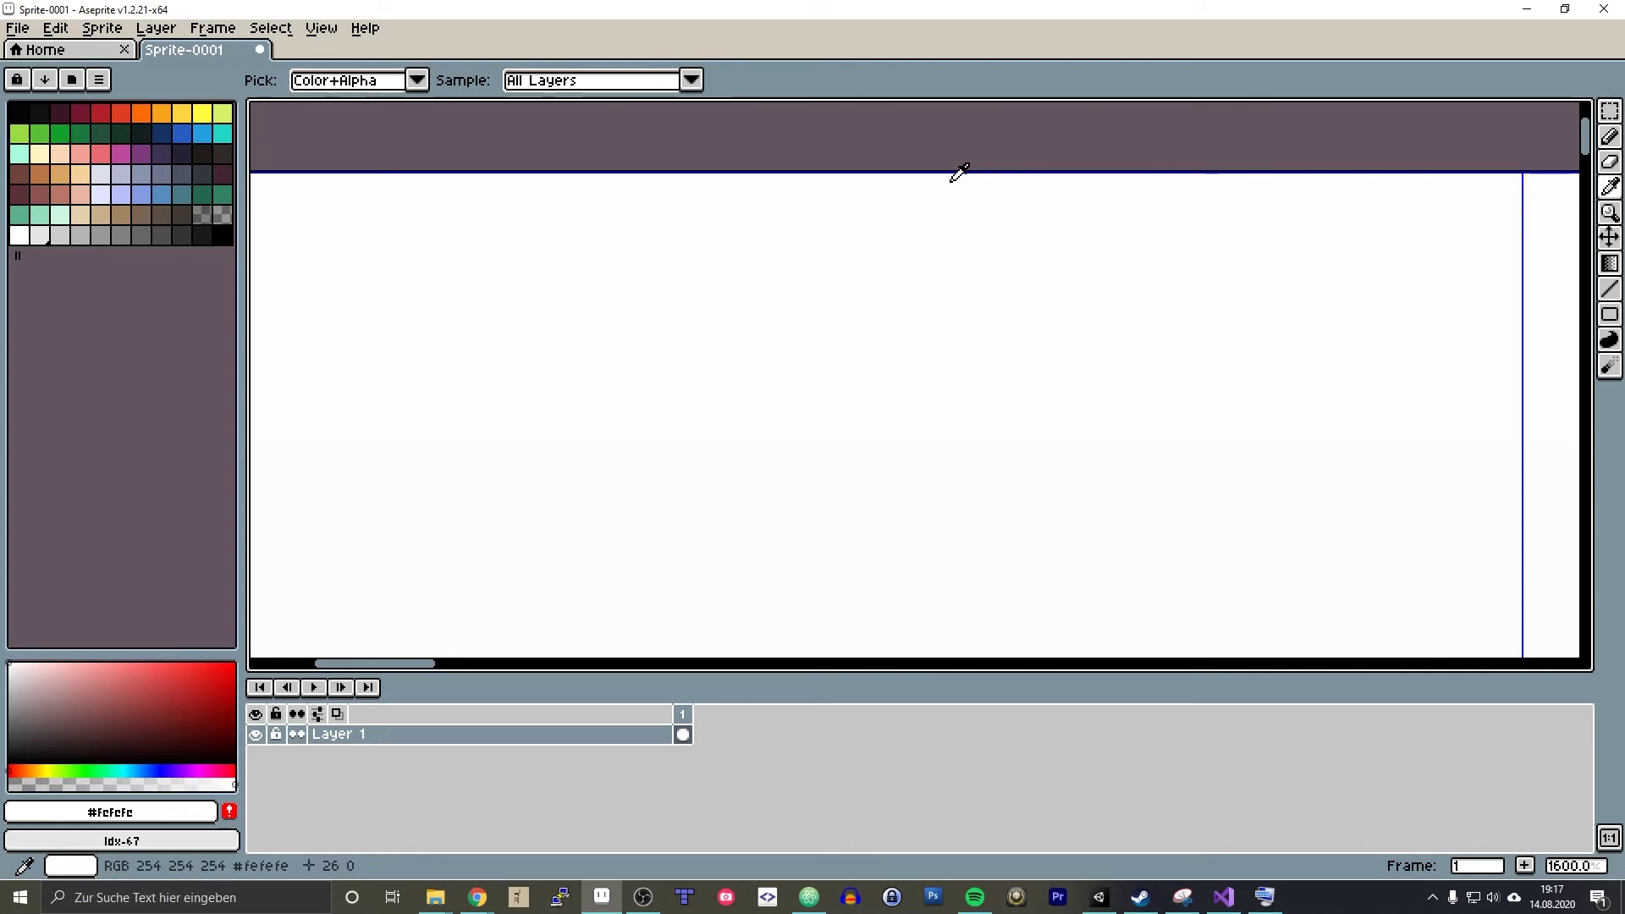
{"action": "key", "text": "alt"}
{"action": "key", "text": "g"}
{"action": "scroll", "coordinate": [881, 182], "scroll_direction": "down", "scroll_amount": 4}
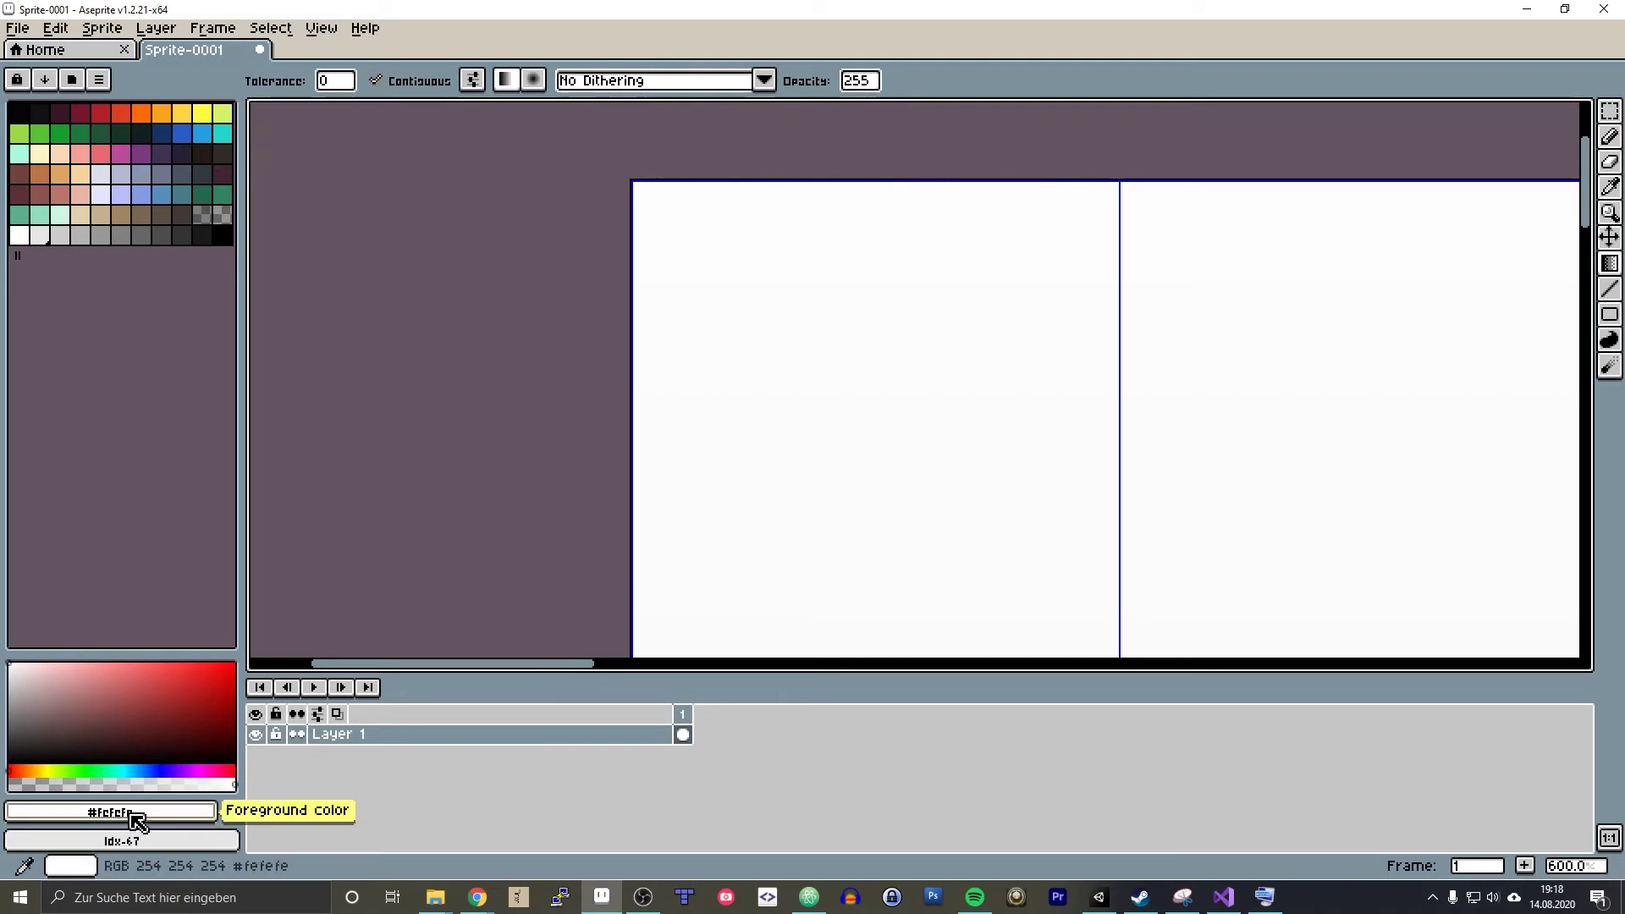
- Add a new layer above Layer 1 and pick the light grey #e6e6e6 as the foreground colour
{"action": "scroll", "coordinate": [667, 327], "scroll_direction": "down", "scroll_amount": 5}
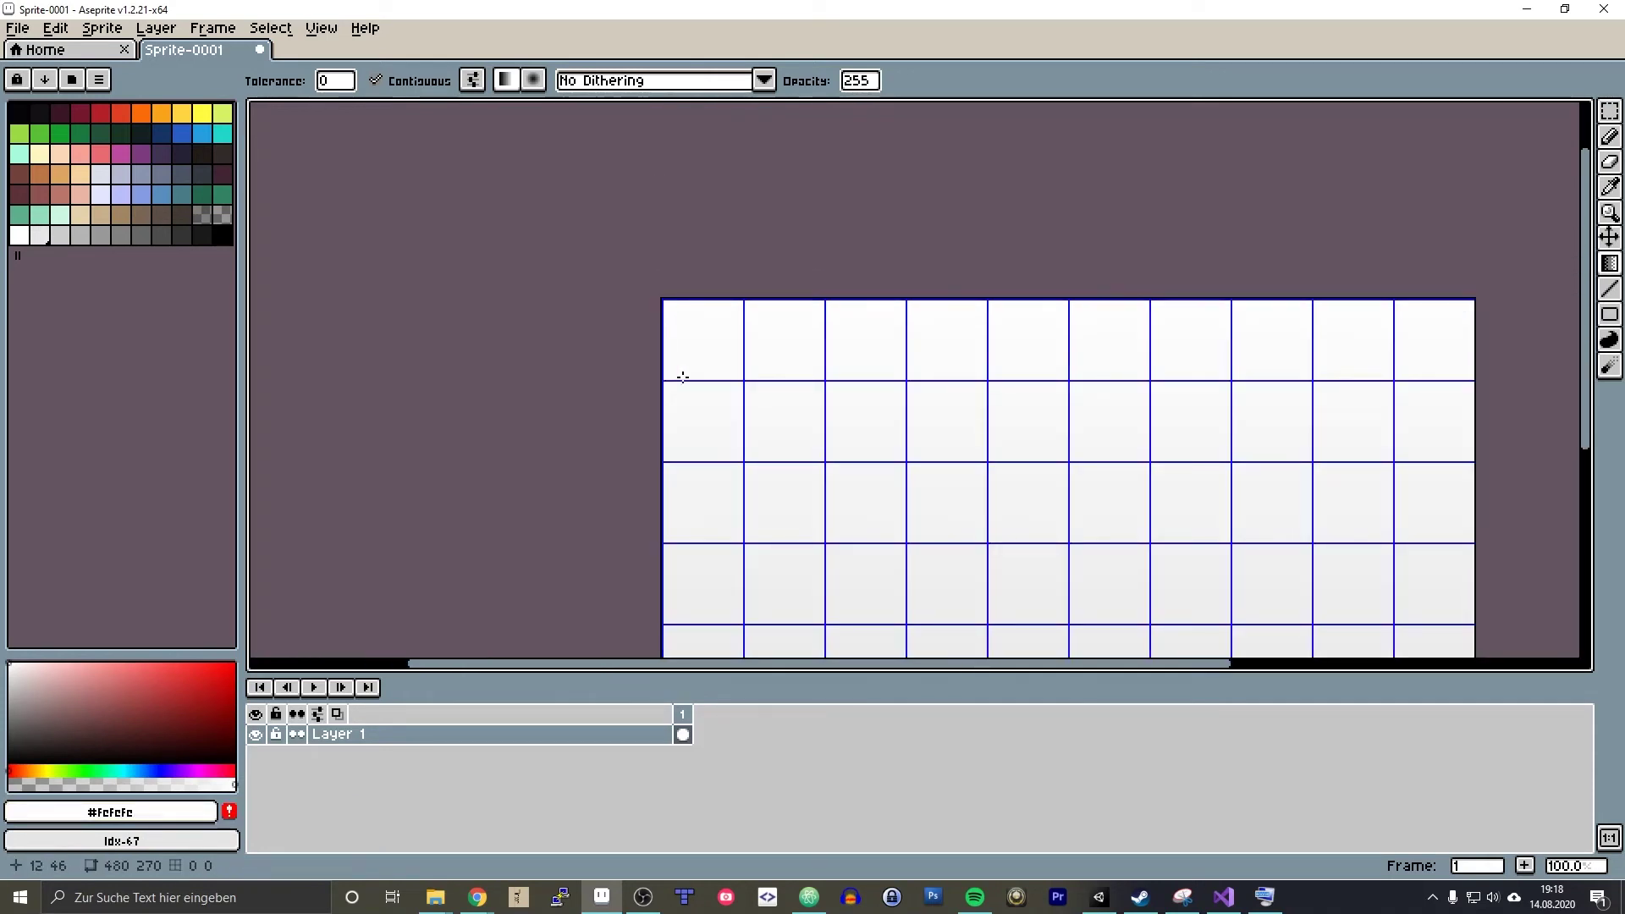
{"action": "right_click", "coordinate": [529, 746]}
{"action": "left_click", "coordinate": [562, 708]}
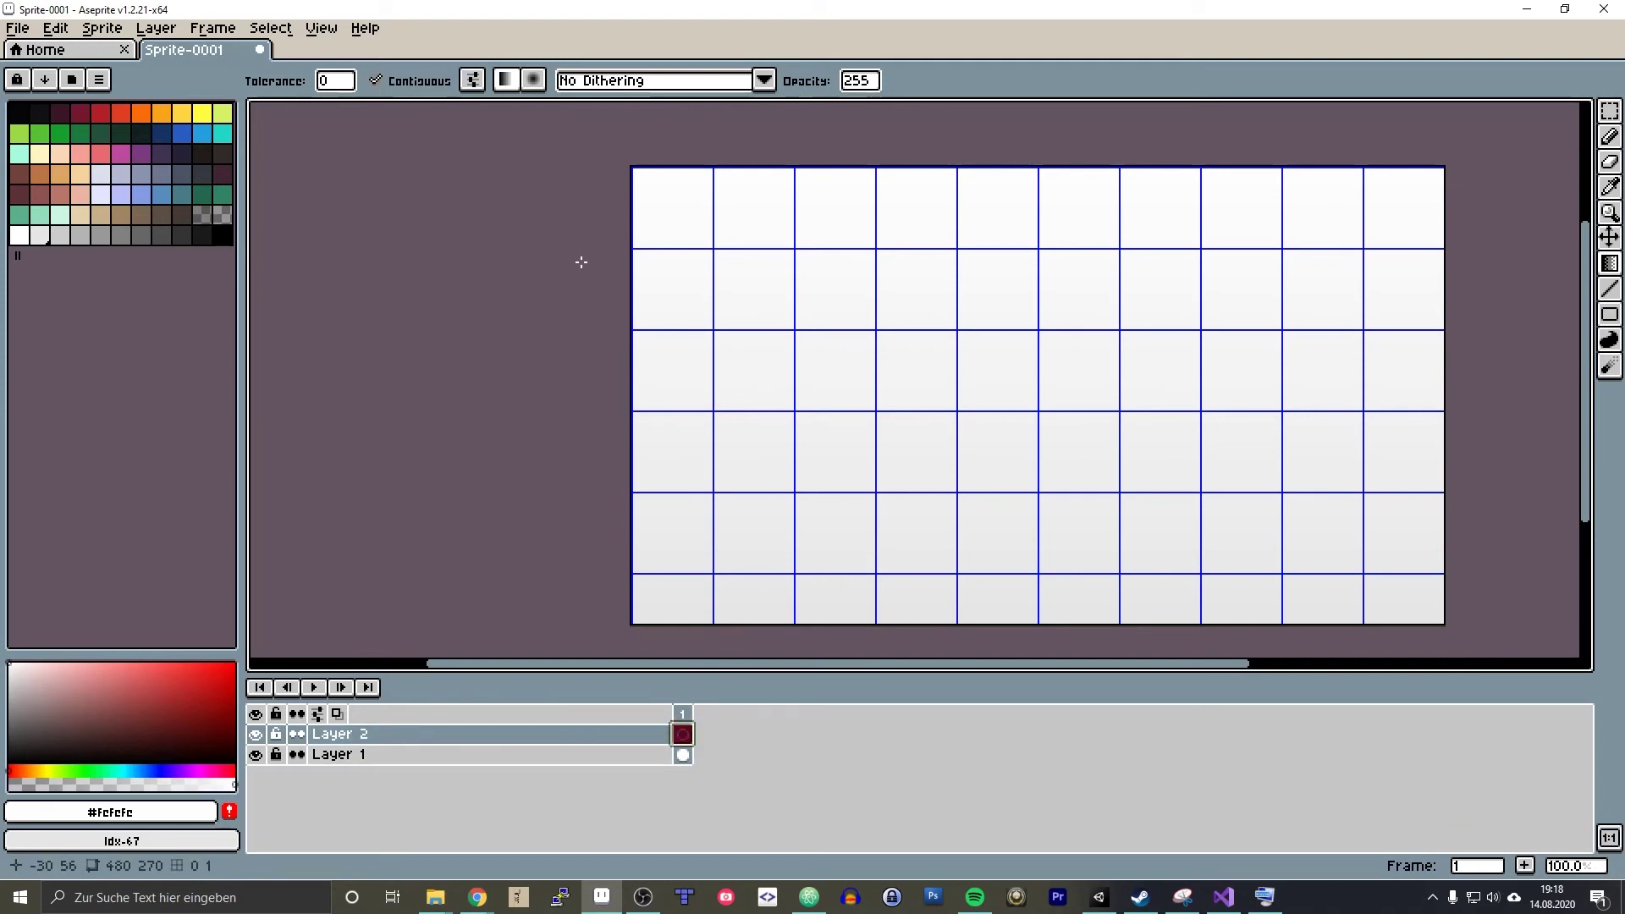
{"action": "left_click", "coordinate": [42, 237]}
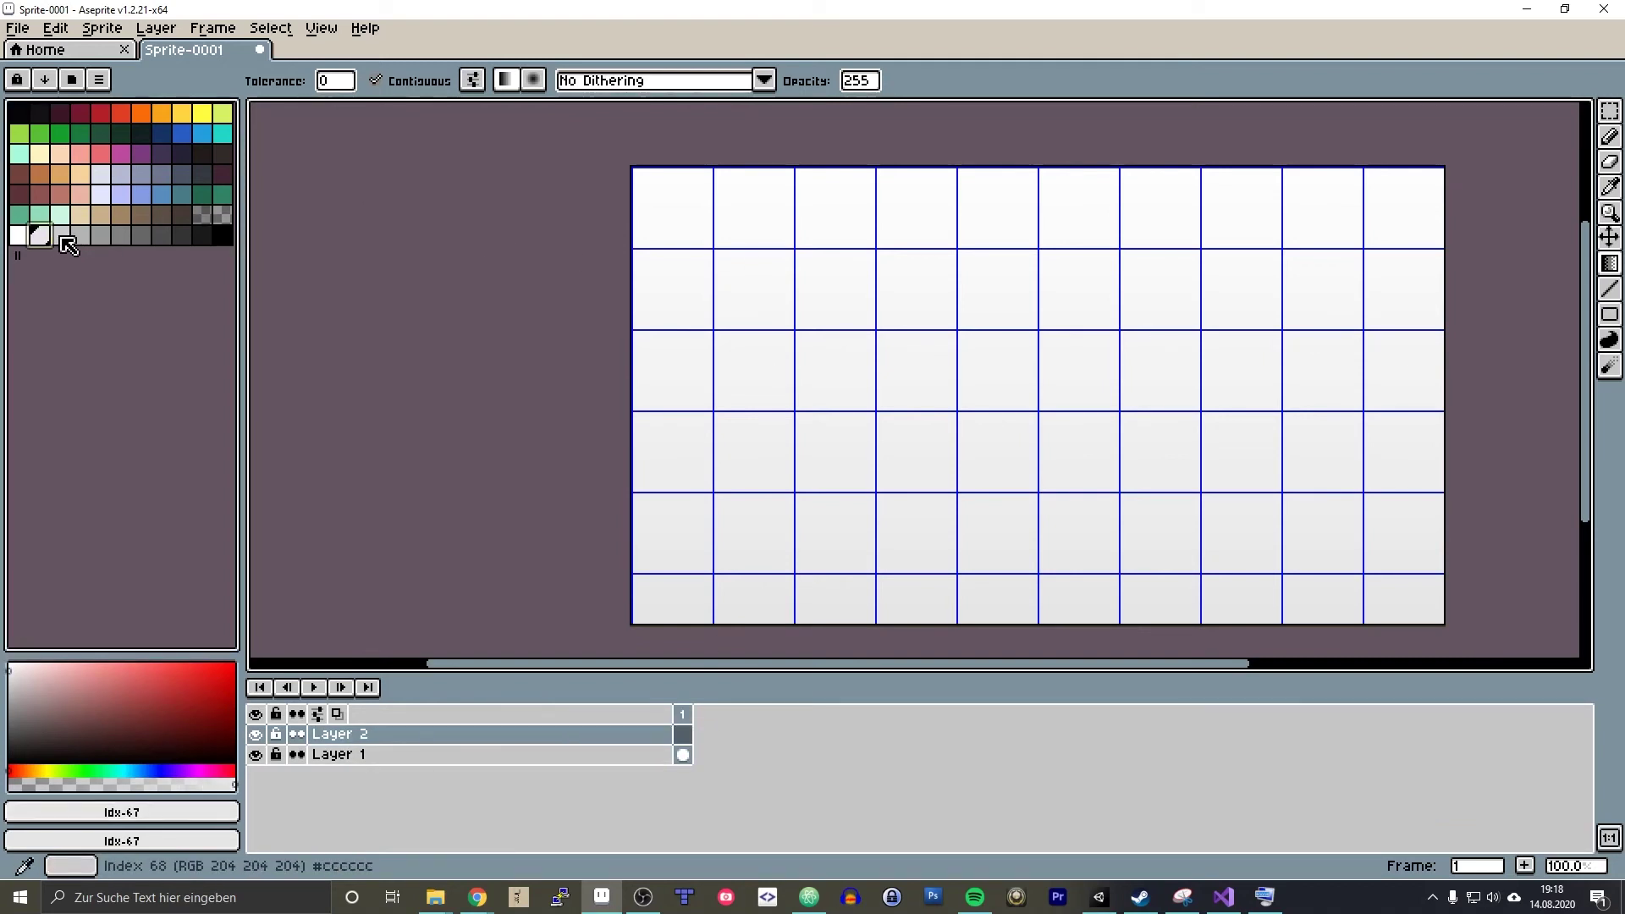
- Fill Layer 2 with an undithered vertical linear gradient from light grey #e6e6e6 at the canvas's top edge to #cccccc at its bottom edge
{"action": "right_click", "coordinate": [61, 237]}
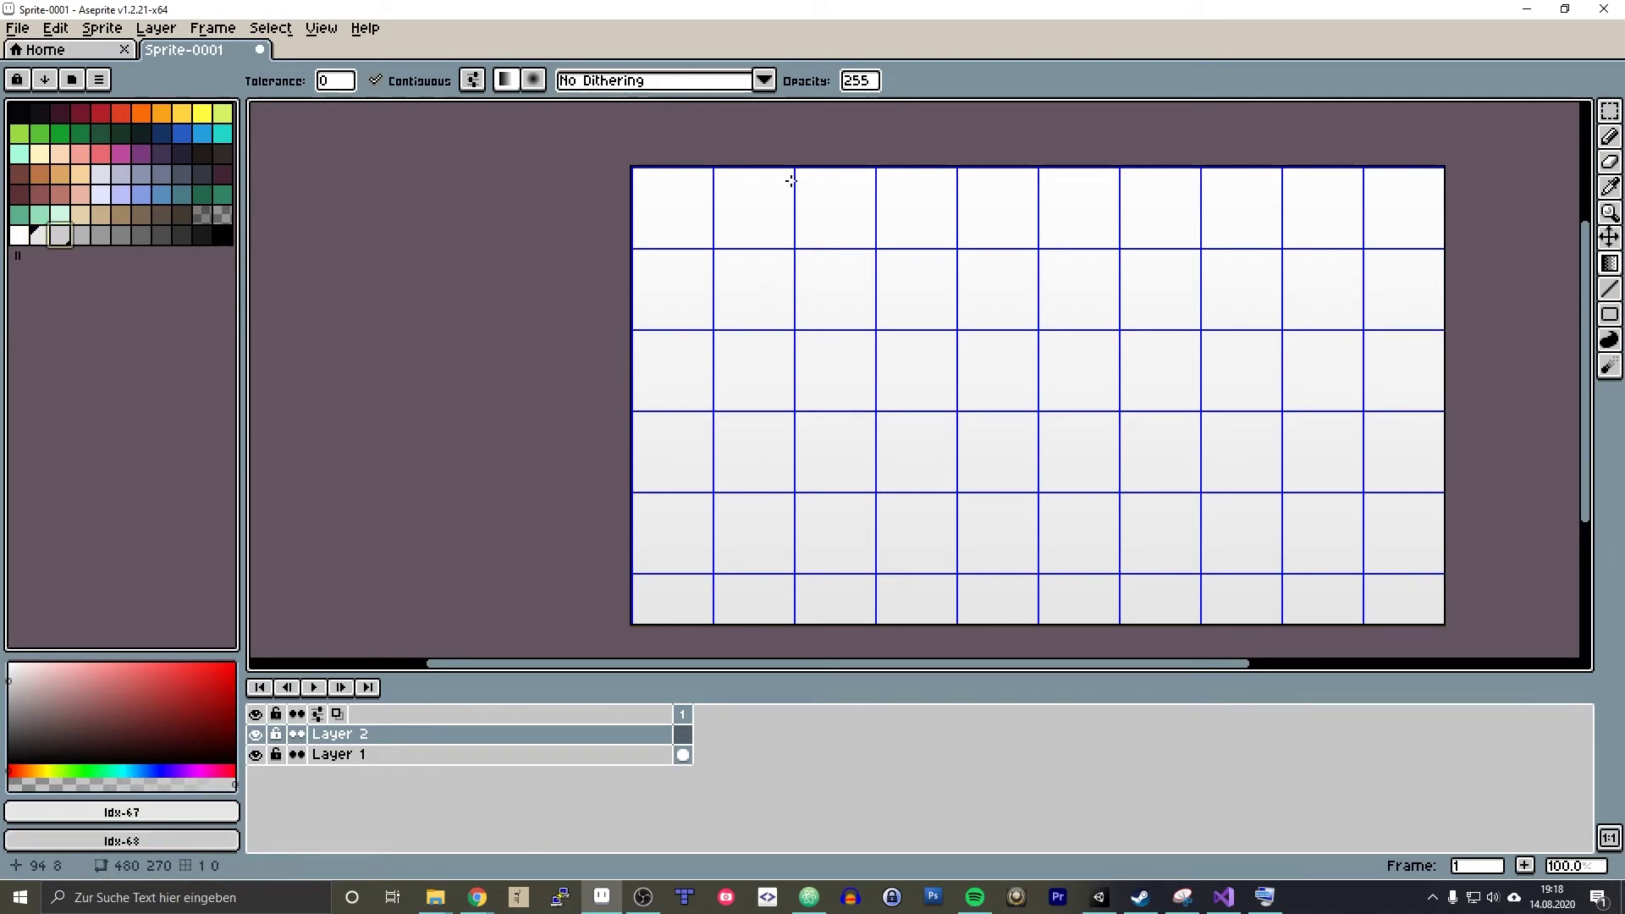
{"action": "scroll", "coordinate": [753, 154], "scroll_direction": "up", "scroll_amount": 8}
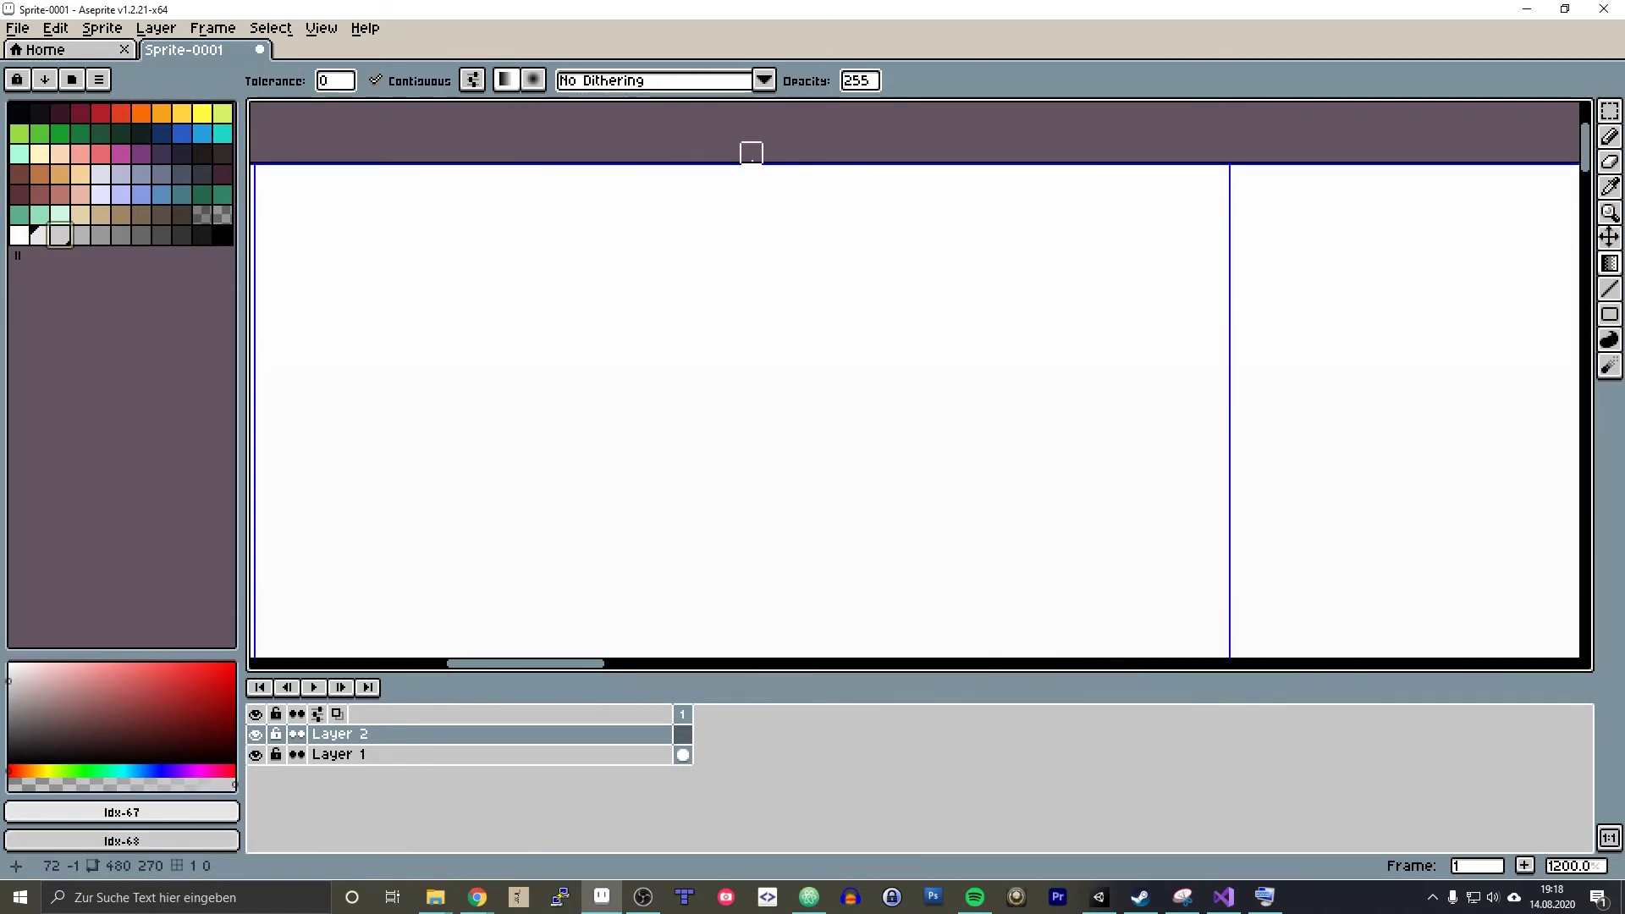
{"action": "scroll", "coordinate": [752, 155], "scroll_direction": "down", "scroll_amount": 11}
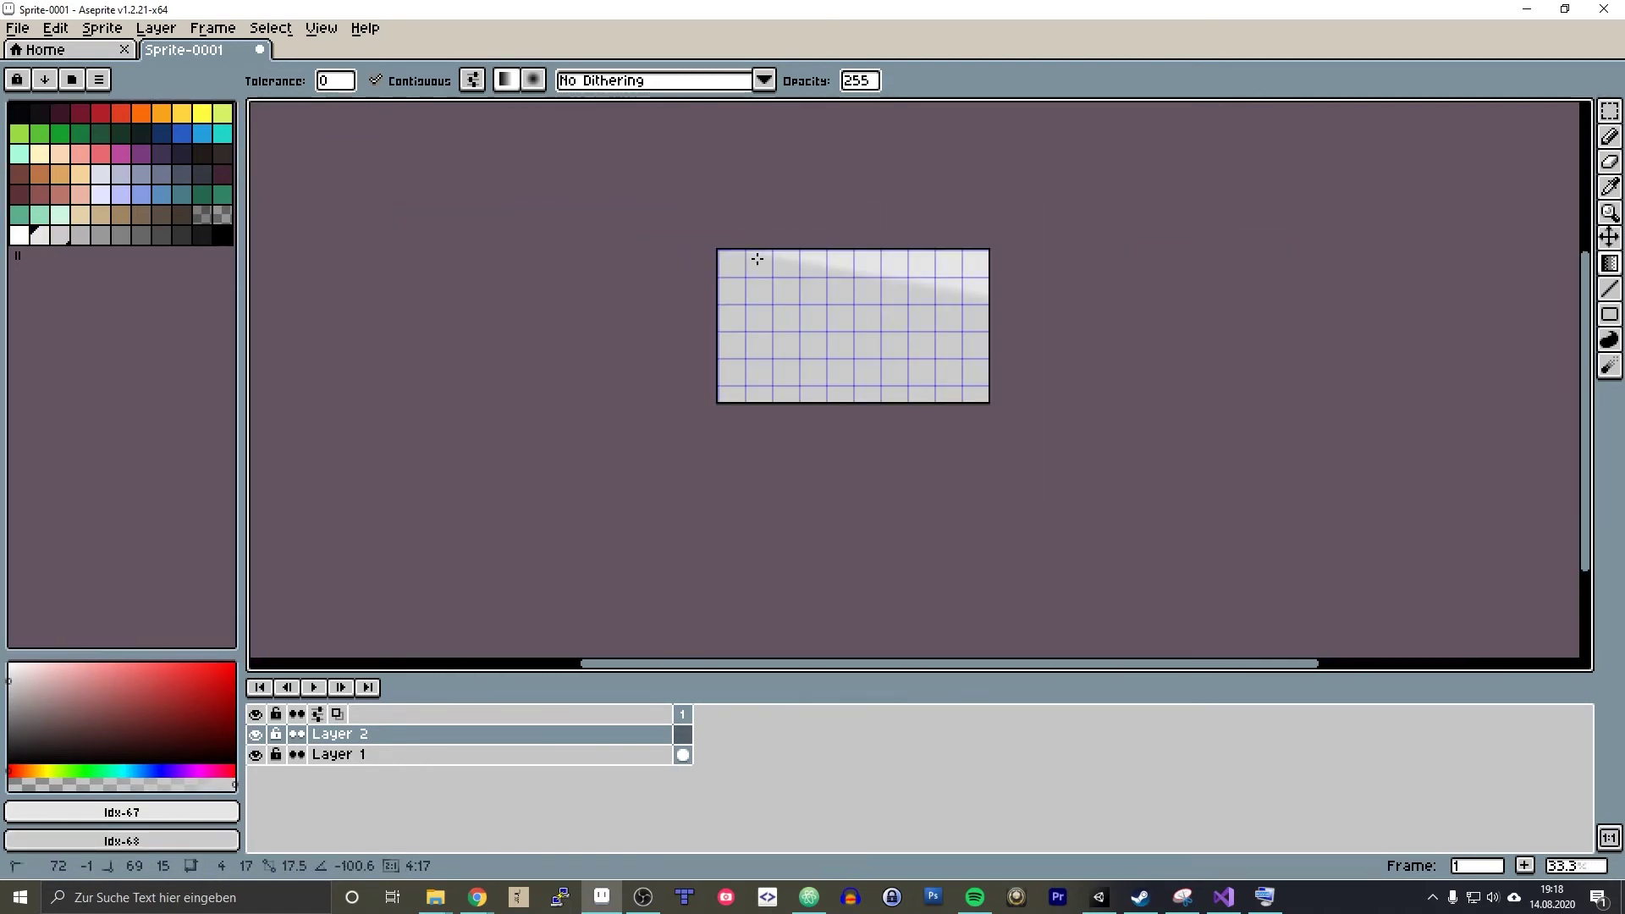
{"action": "scroll", "coordinate": [749, 411], "scroll_direction": "up", "scroll_amount": 8}
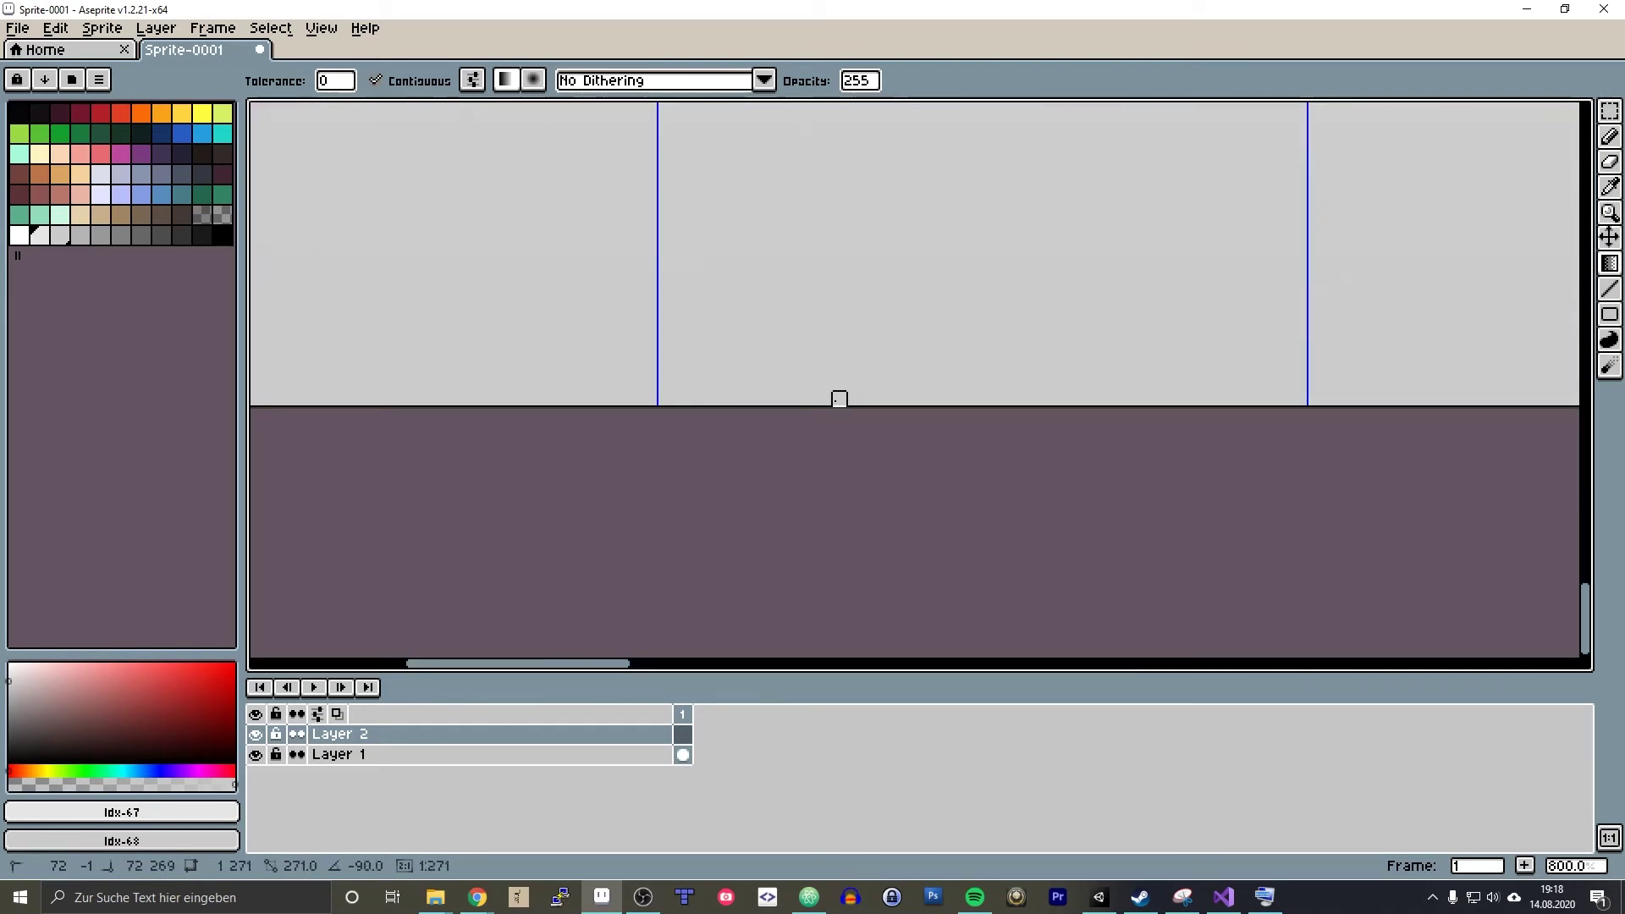
{"action": "scroll", "coordinate": [836, 385], "scroll_direction": "down", "scroll_amount": 7}
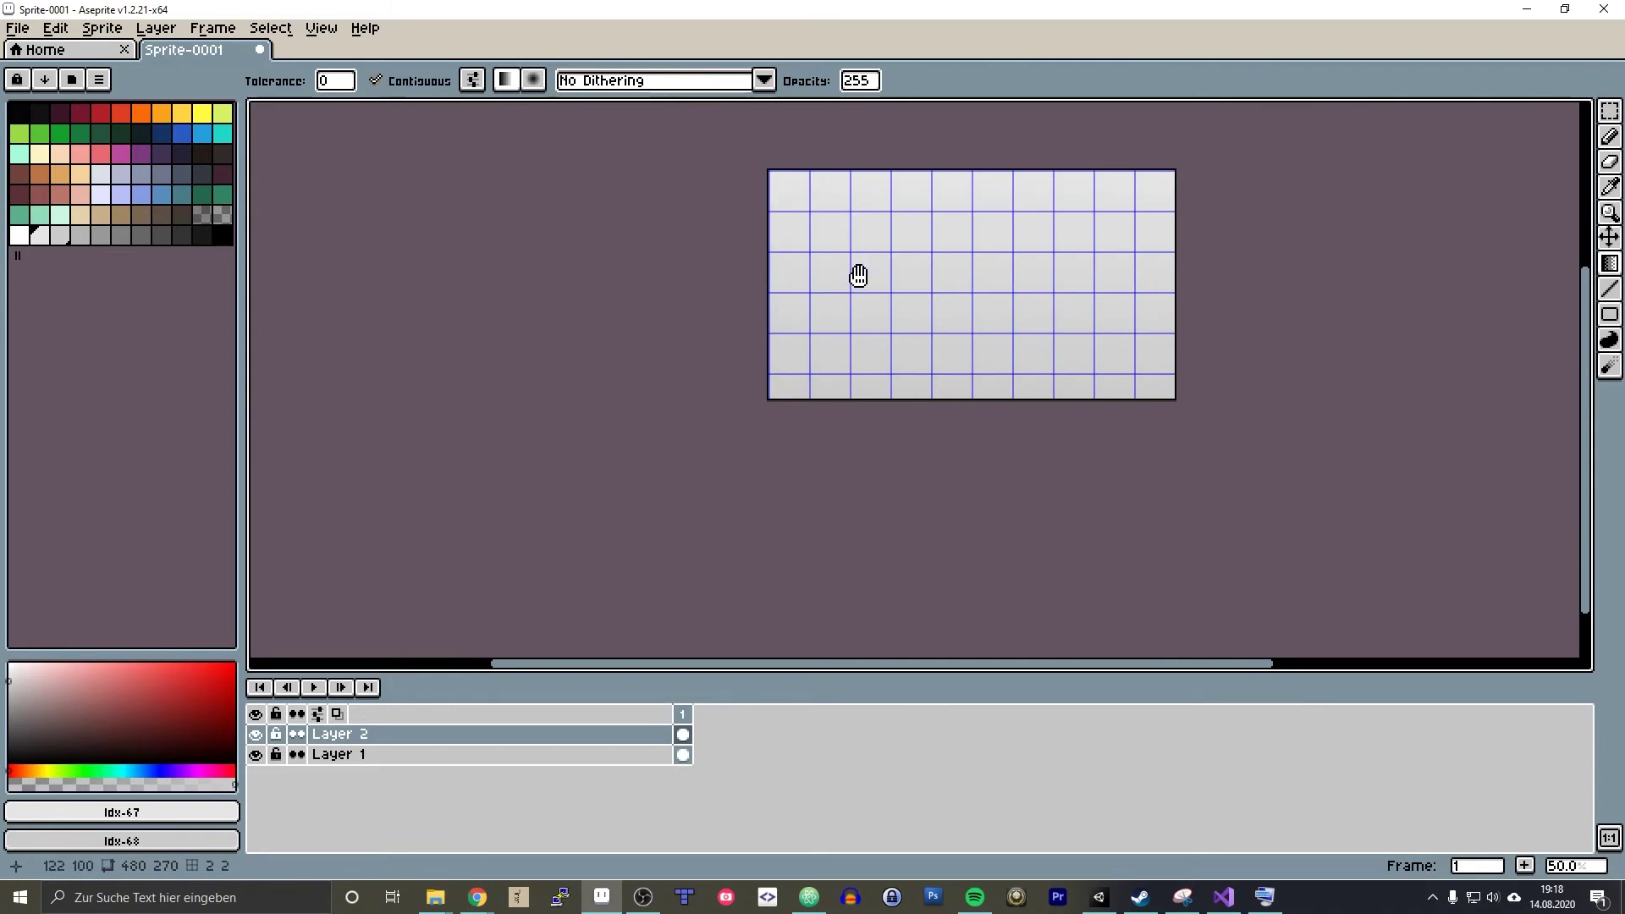
{"action": "scroll", "coordinate": [855, 287], "scroll_direction": "up", "scroll_amount": 2}
{"action": "scroll", "coordinate": [828, 316], "scroll_direction": "down", "scroll_amount": 3}
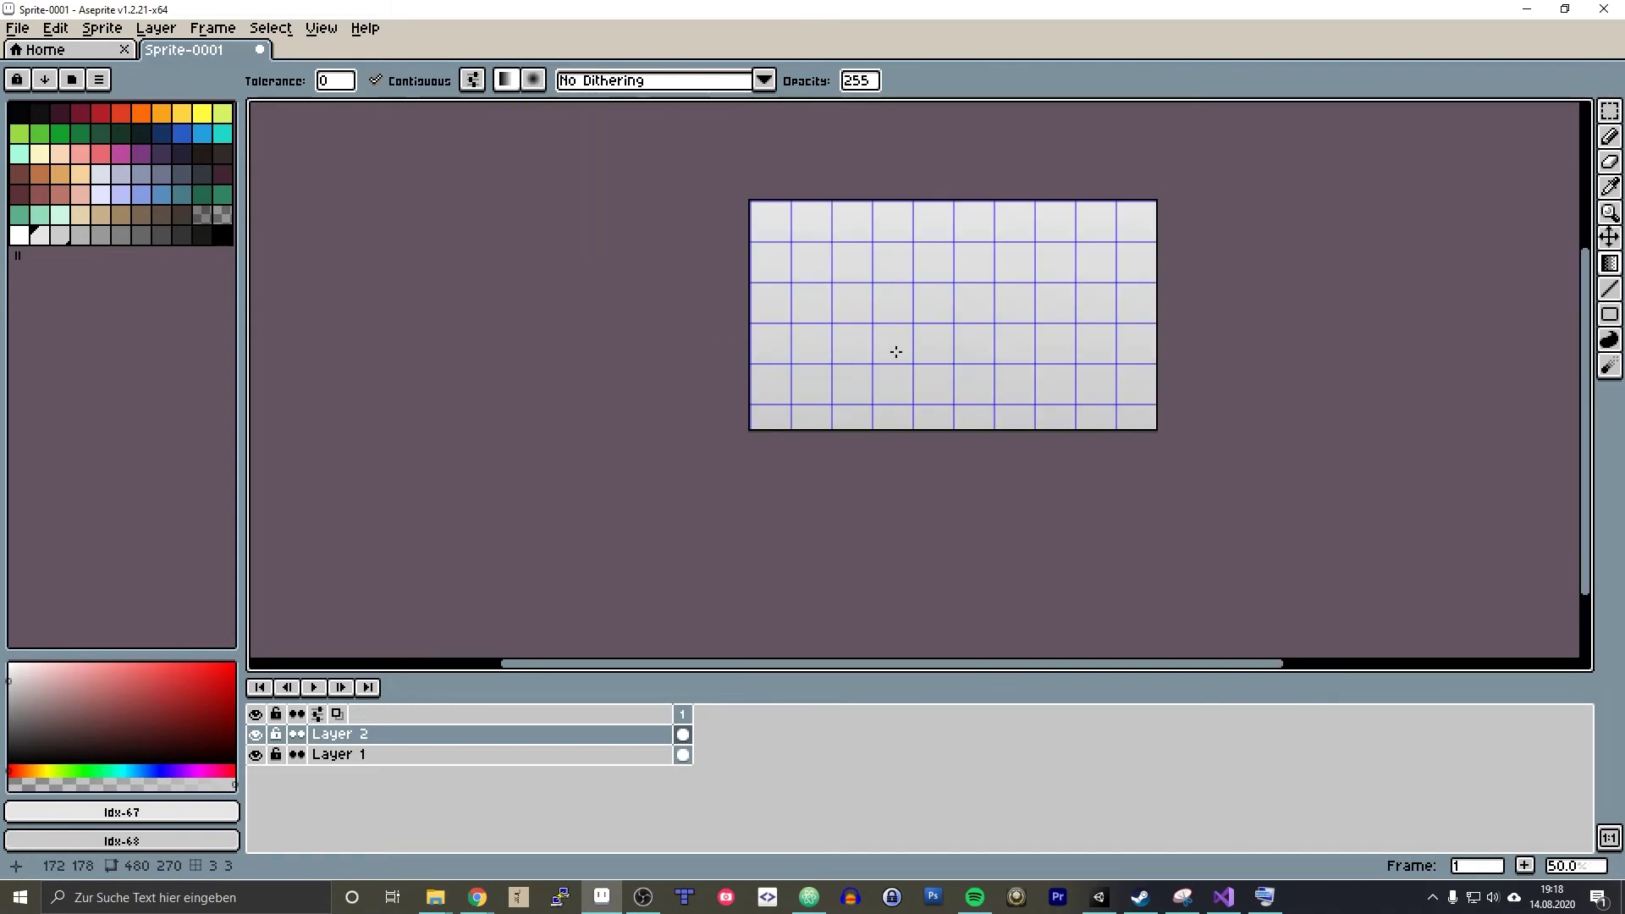
- Move Layer 2's gradient one grid column to the right so that Layer 1 shows in the first column
{"action": "scroll", "coordinate": [896, 351], "scroll_direction": "up", "scroll_amount": 1}
{"action": "scroll", "coordinate": [849, 367], "scroll_direction": "down", "scroll_amount": 1}
{"action": "left_click", "coordinate": [683, 735]}
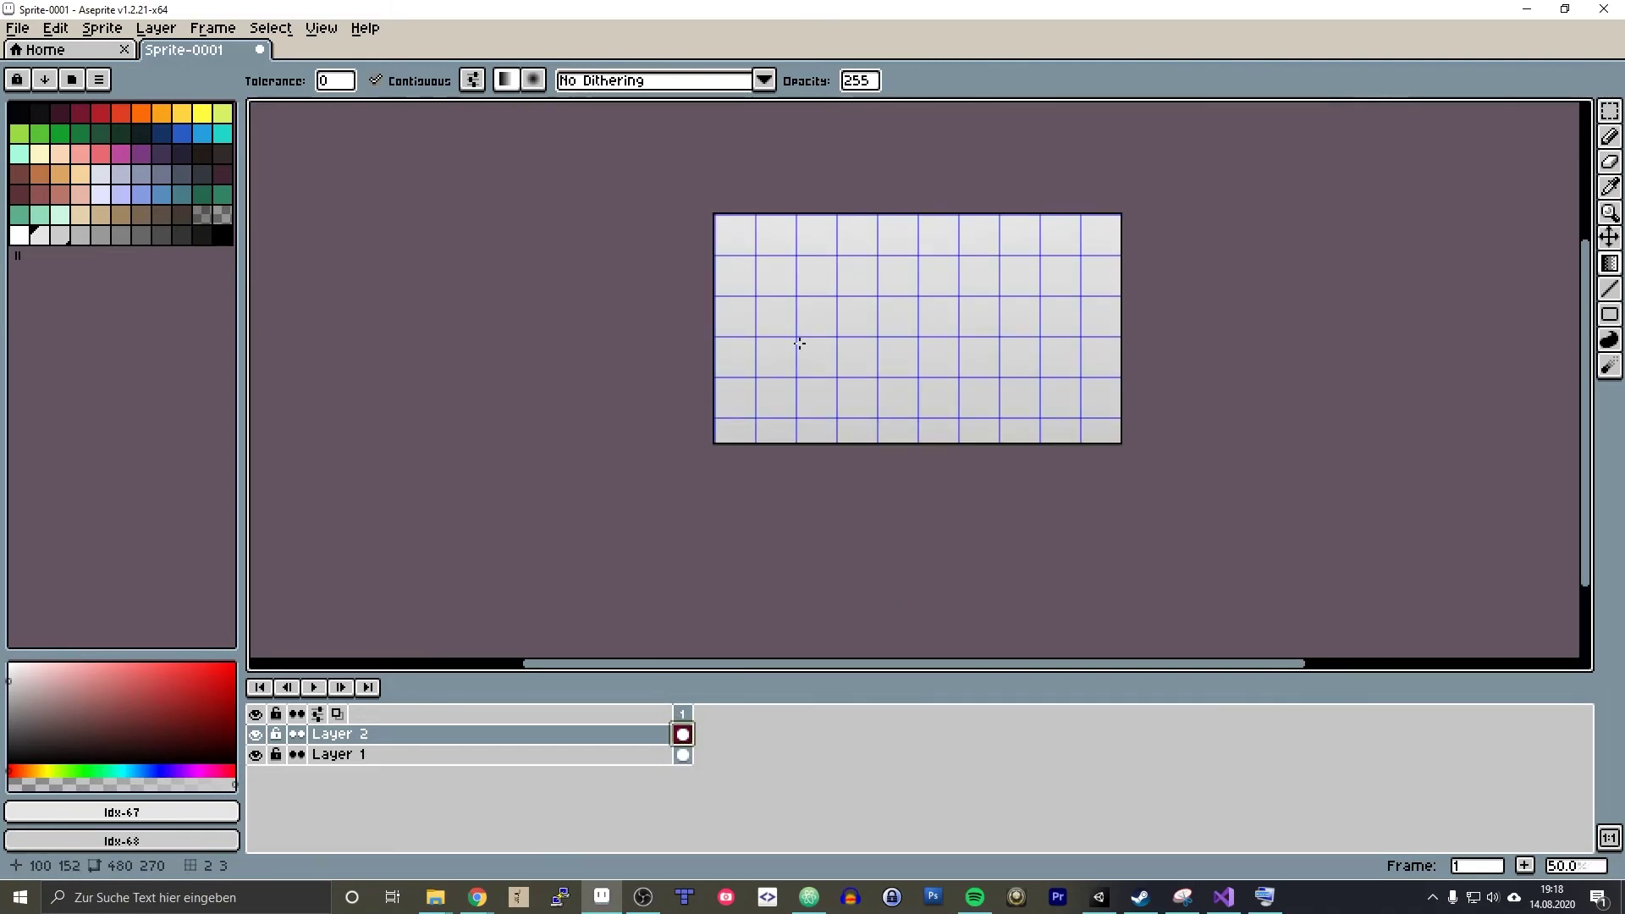
{"action": "key", "text": "v"}
{"action": "scroll", "coordinate": [819, 333], "scroll_direction": "up", "scroll_amount": 1}
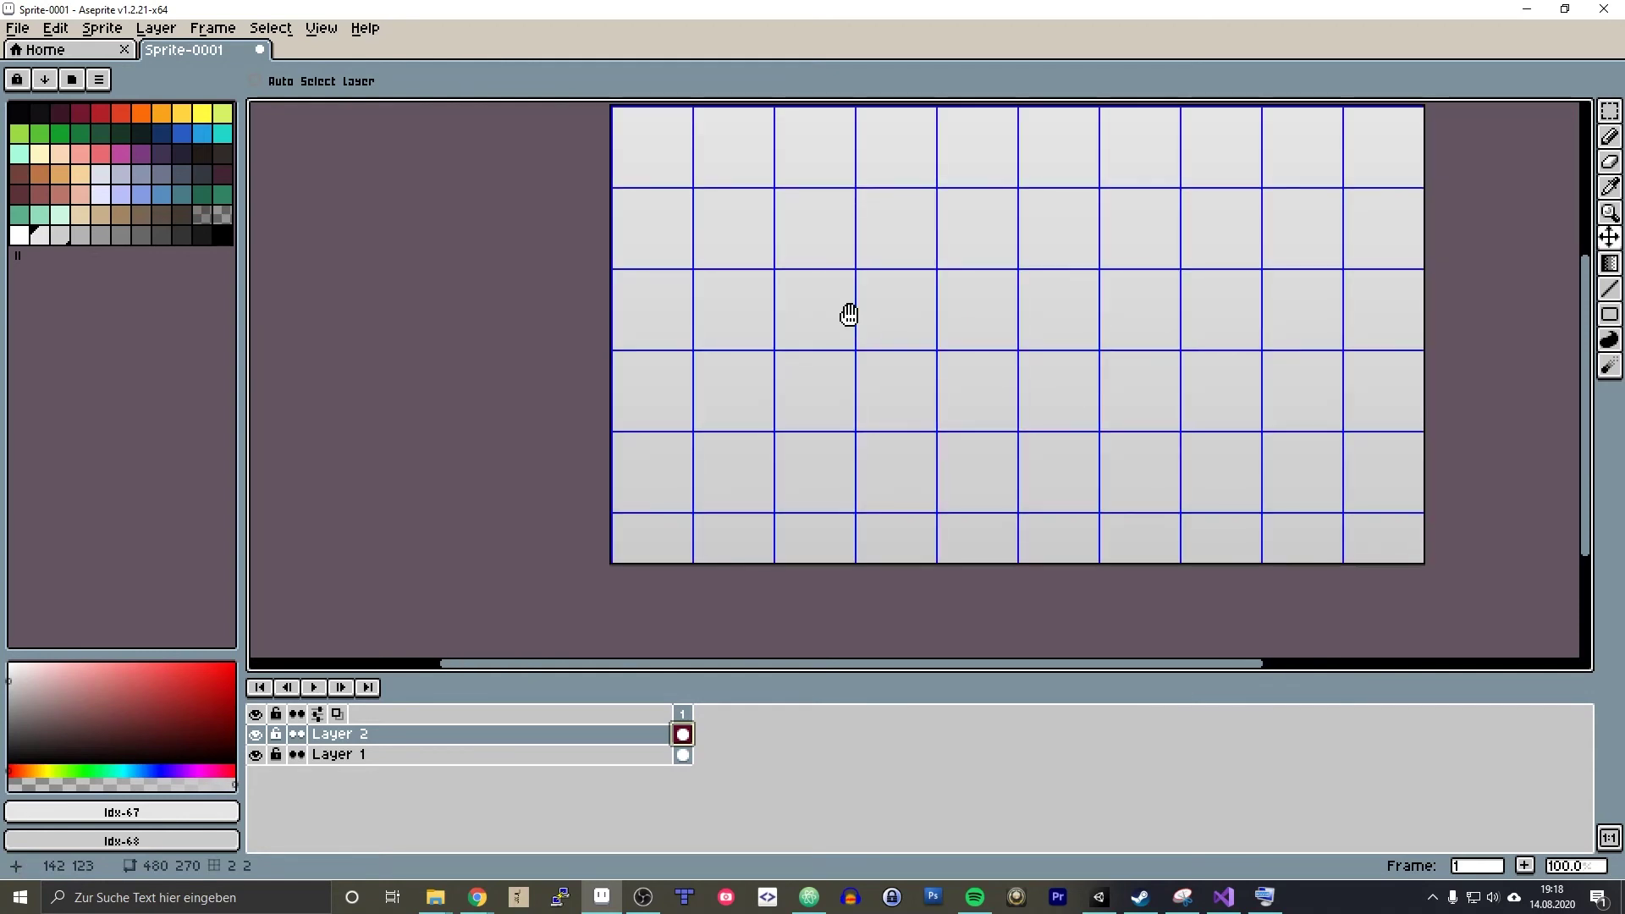
{"action": "middle_click_drag", "start_coordinate": [849, 315], "coordinate": [762, 374]}
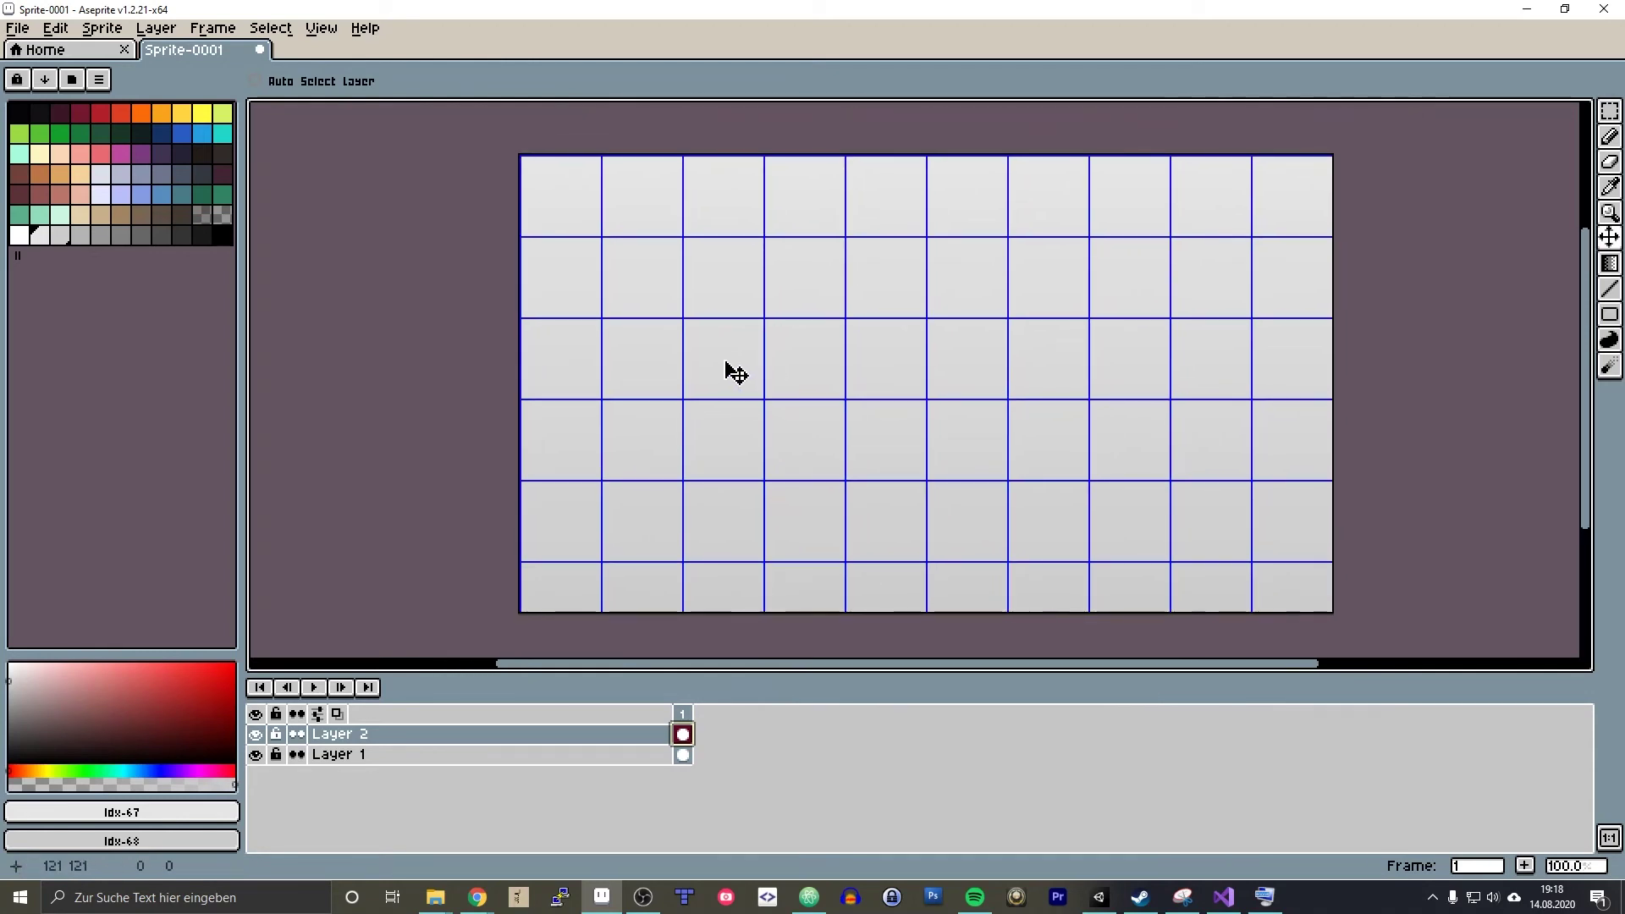
{"action": "left_click_drag", "start_coordinate": [728, 364], "coordinate": [809, 364]}
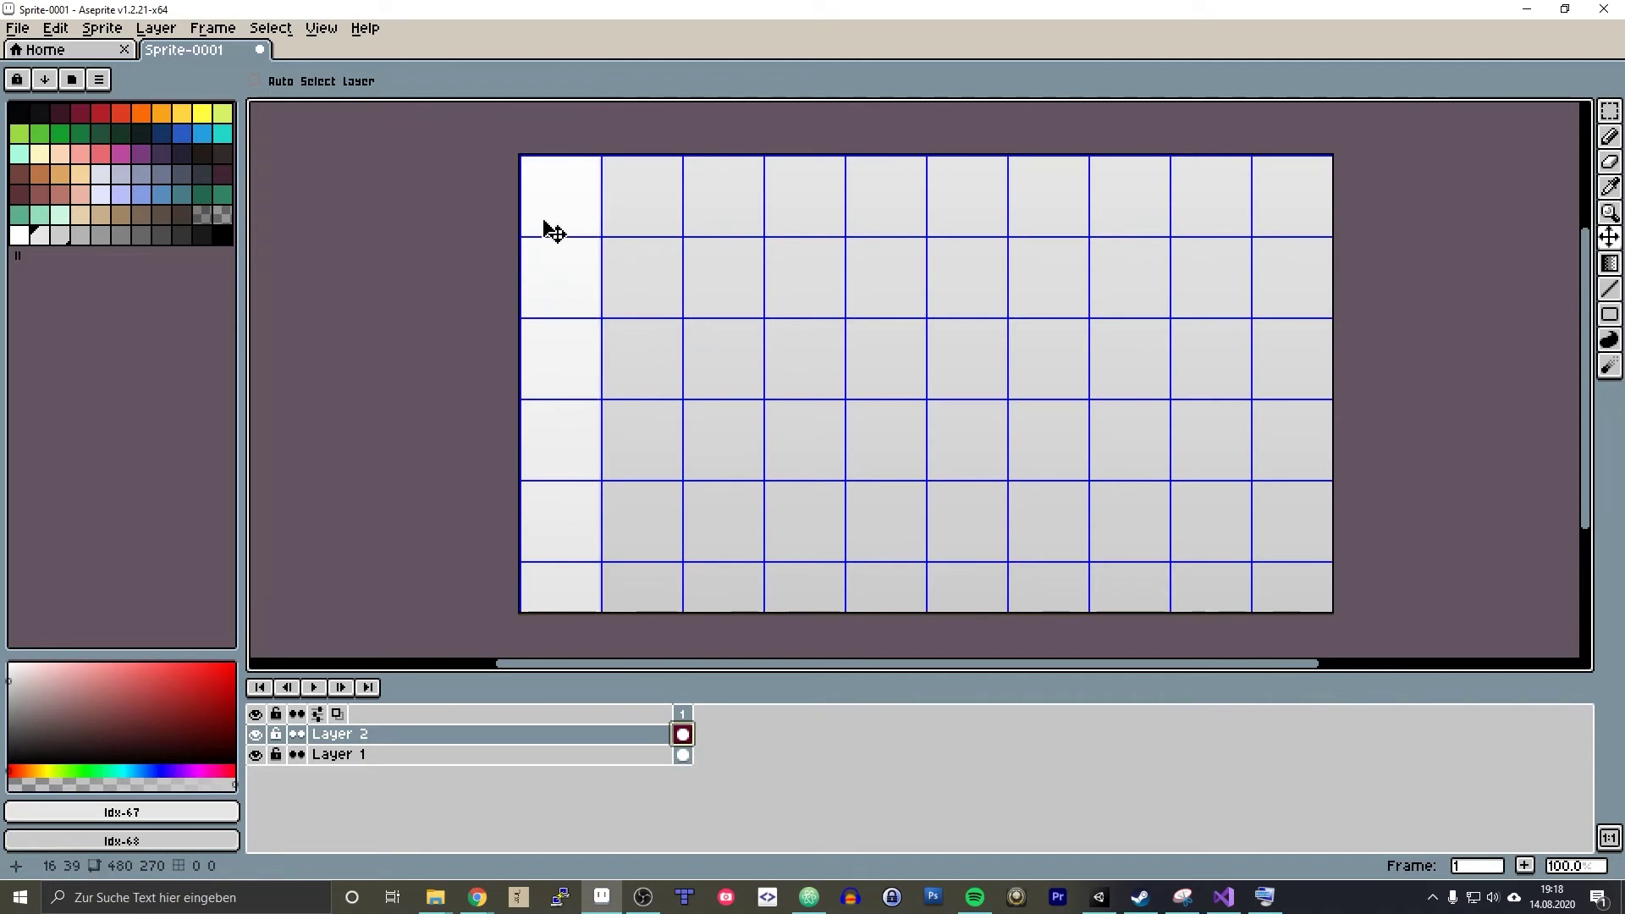
{"action": "scroll", "coordinate": [550, 225], "scroll_direction": "up", "scroll_amount": 6}
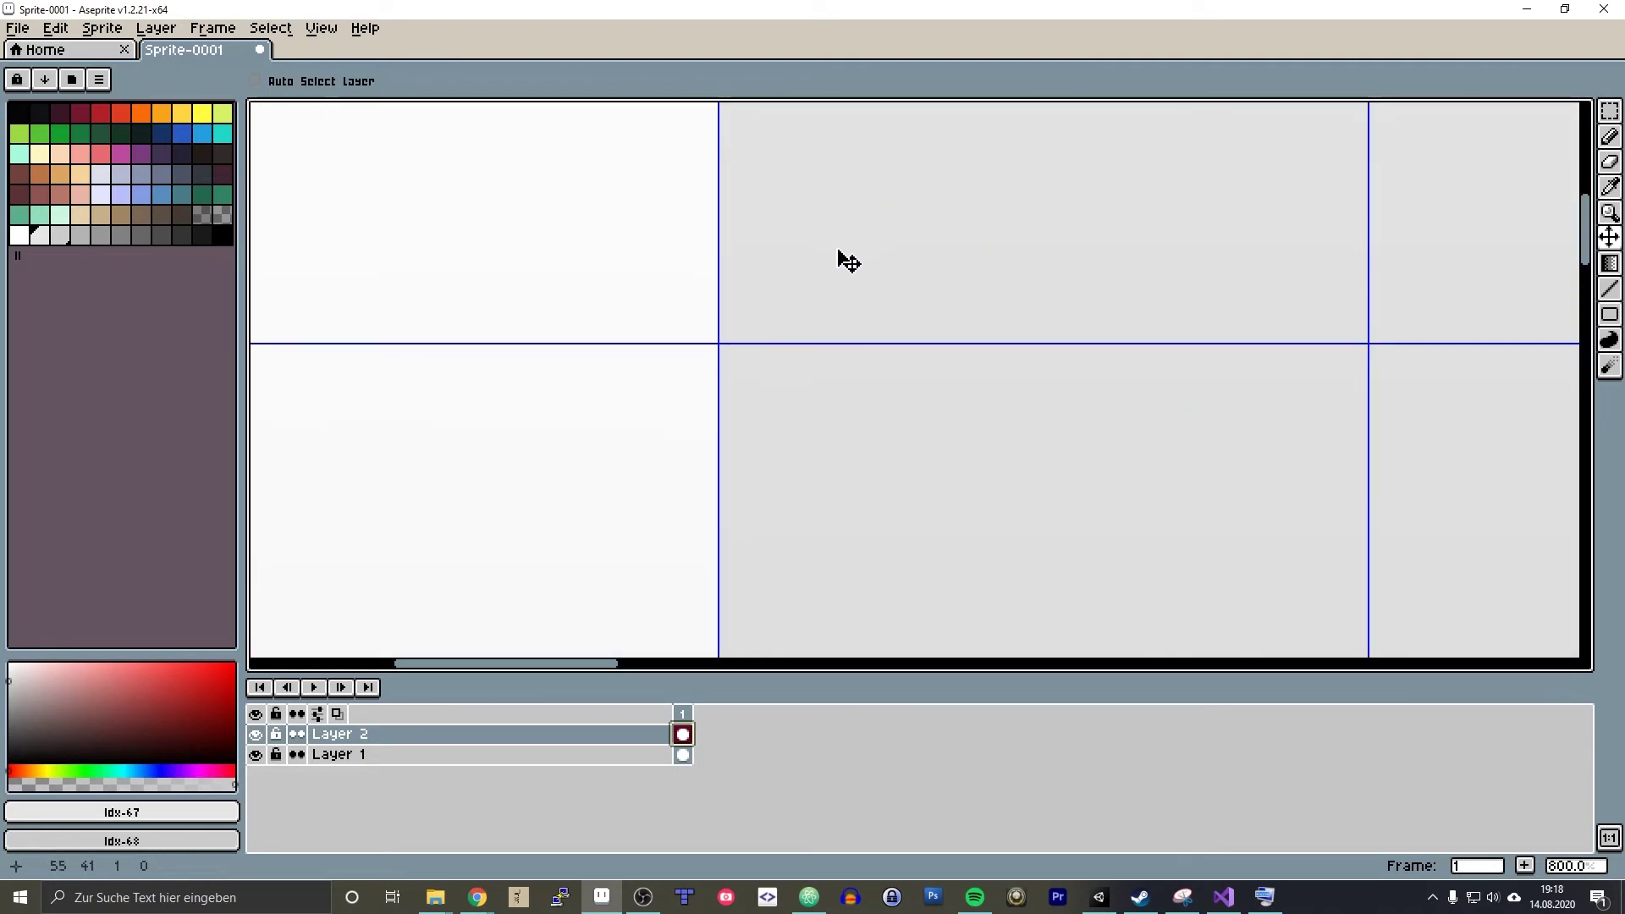
{"action": "scroll", "coordinate": [841, 257], "scroll_direction": "down", "scroll_amount": 6}
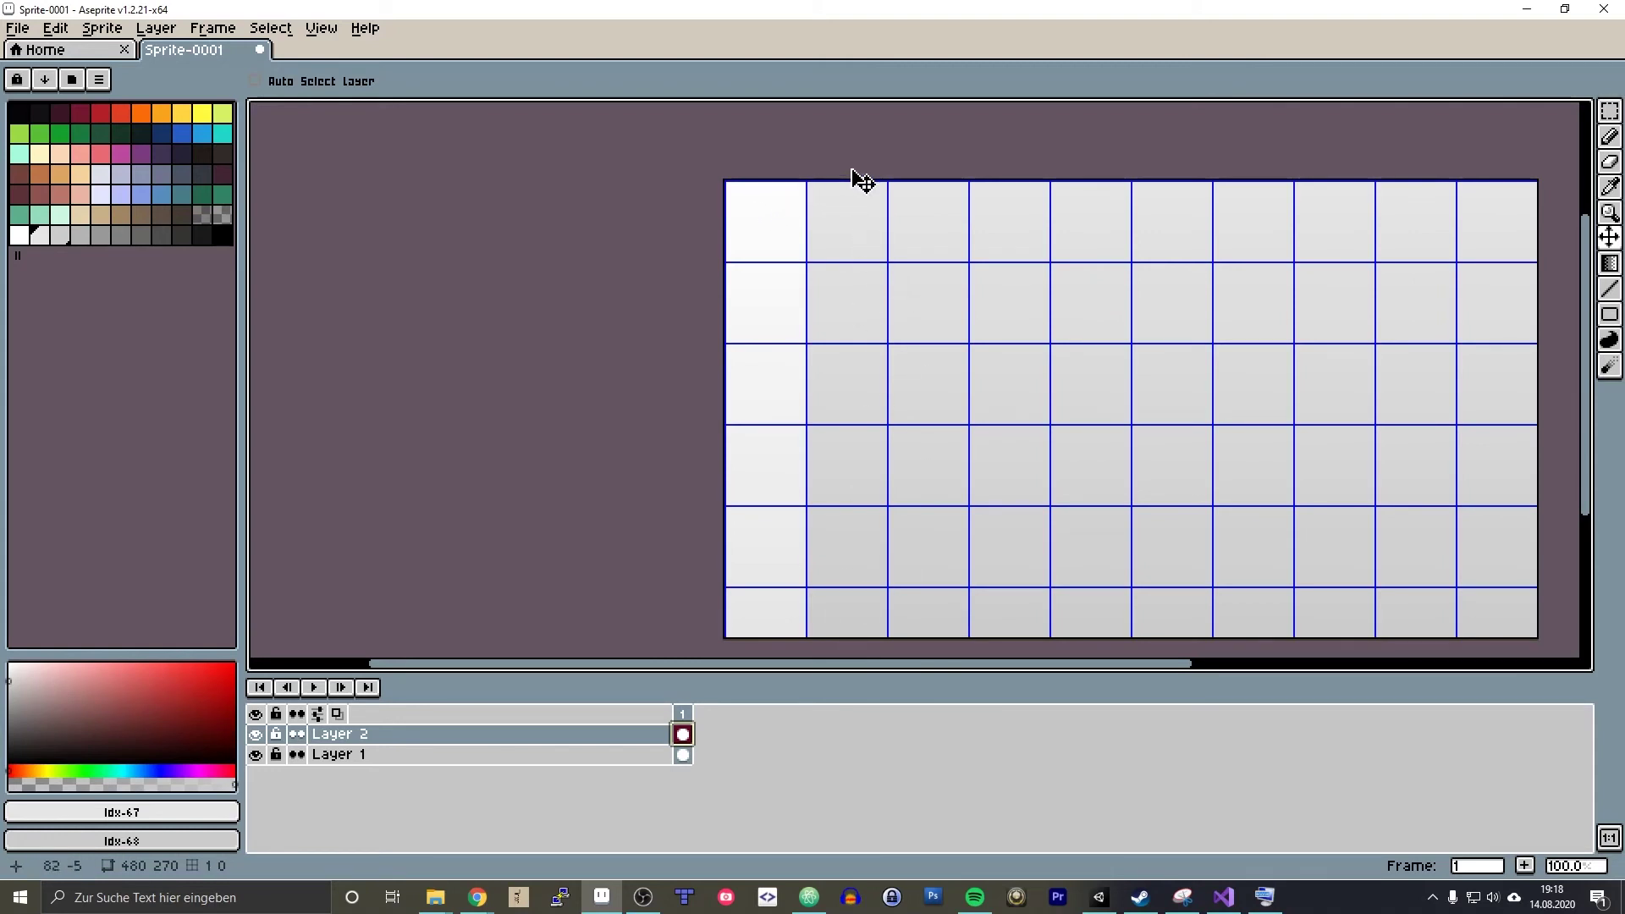
- Sample the colour of the topmost pixel row of Layer 2's gradient
{"action": "scroll", "coordinate": [821, 181], "scroll_direction": "up", "scroll_amount": 5}
{"action": "key", "text": "i"}
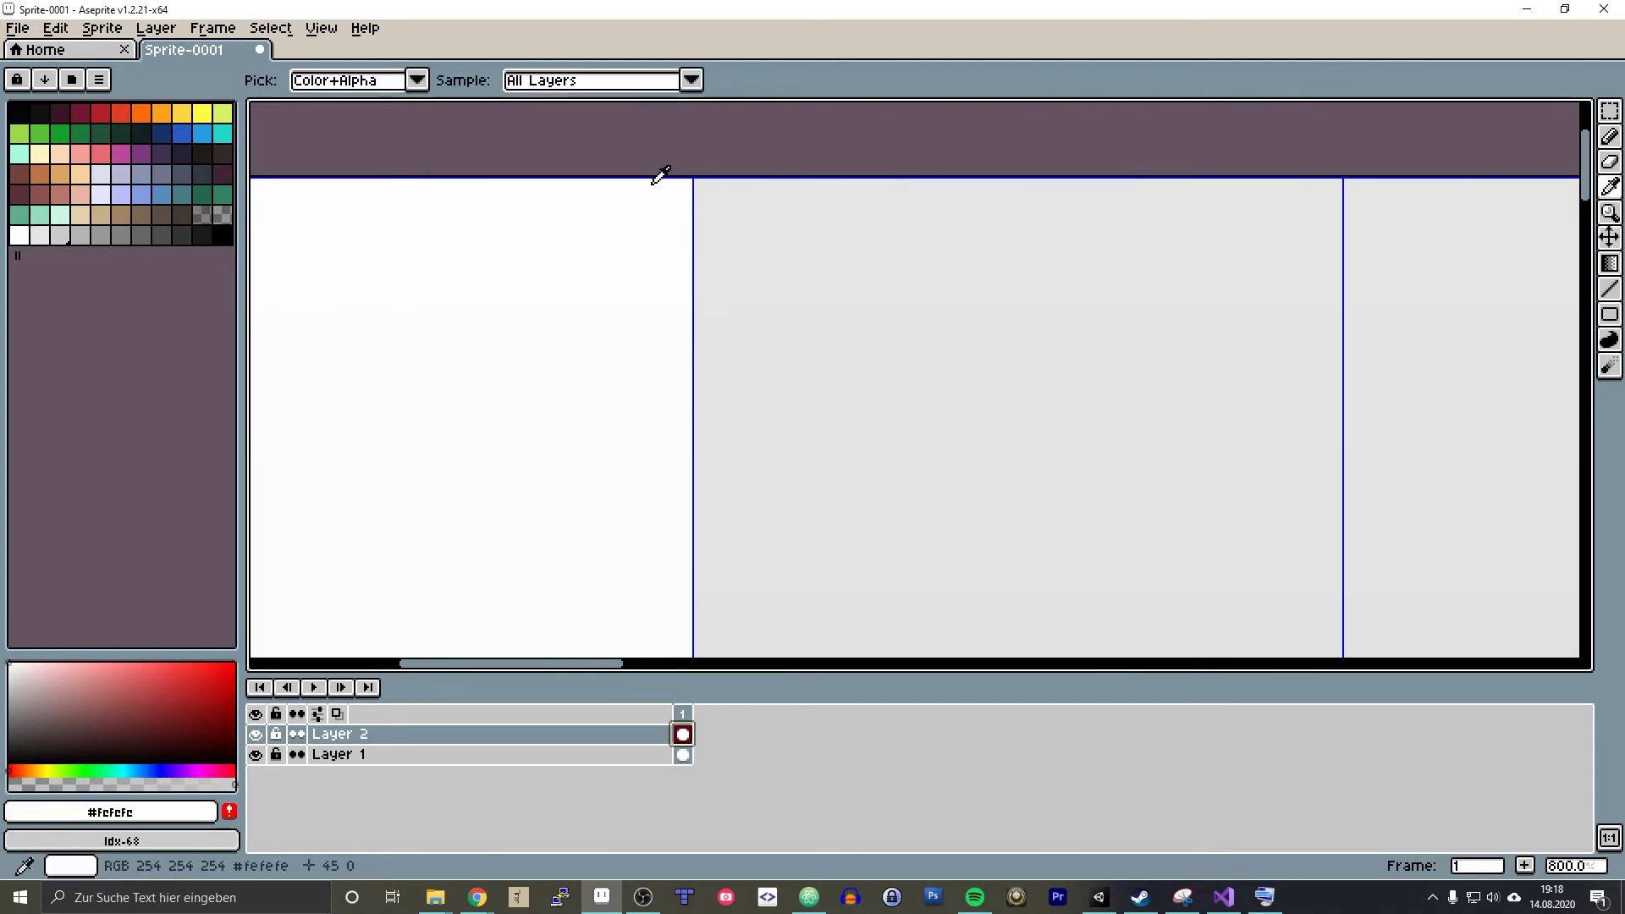
{"action": "left_click", "coordinate": [724, 182]}
{"action": "key", "text": "v"}
{"action": "scroll", "coordinate": [727, 190], "scroll_direction": "down", "scroll_amount": 6}
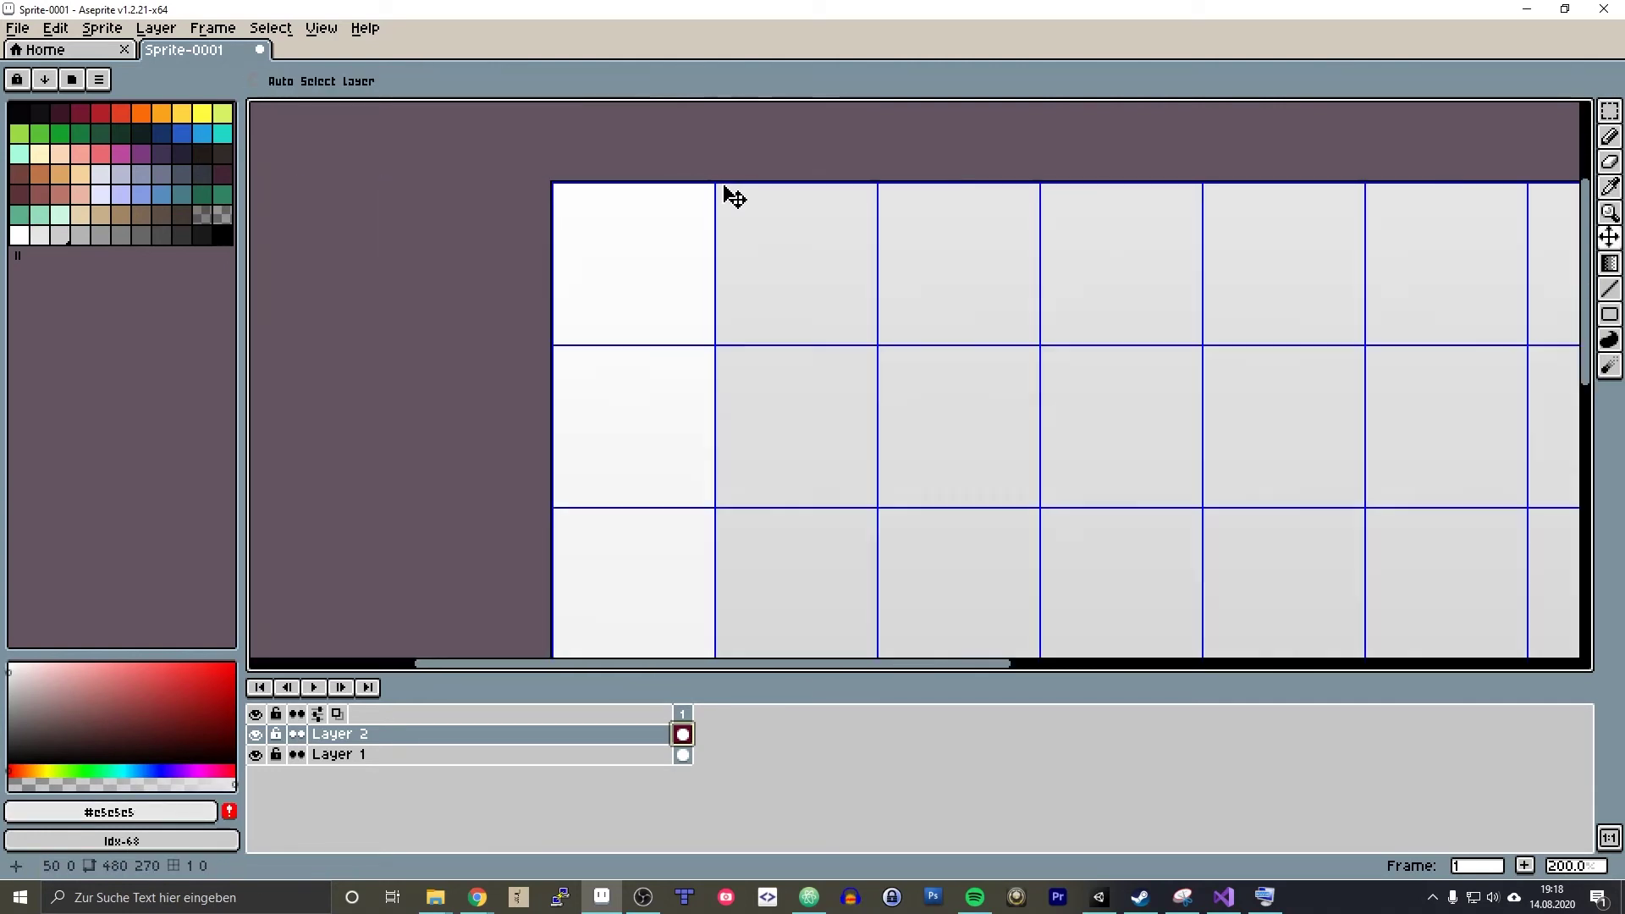
- Sample the colour of the bottommost pixel row in Layer 1's exposed first column
{"action": "scroll", "coordinate": [700, 409], "scroll_direction": "up", "scroll_amount": 5}
{"action": "scroll", "coordinate": [715, 546], "scroll_direction": "up", "scroll_amount": 3}
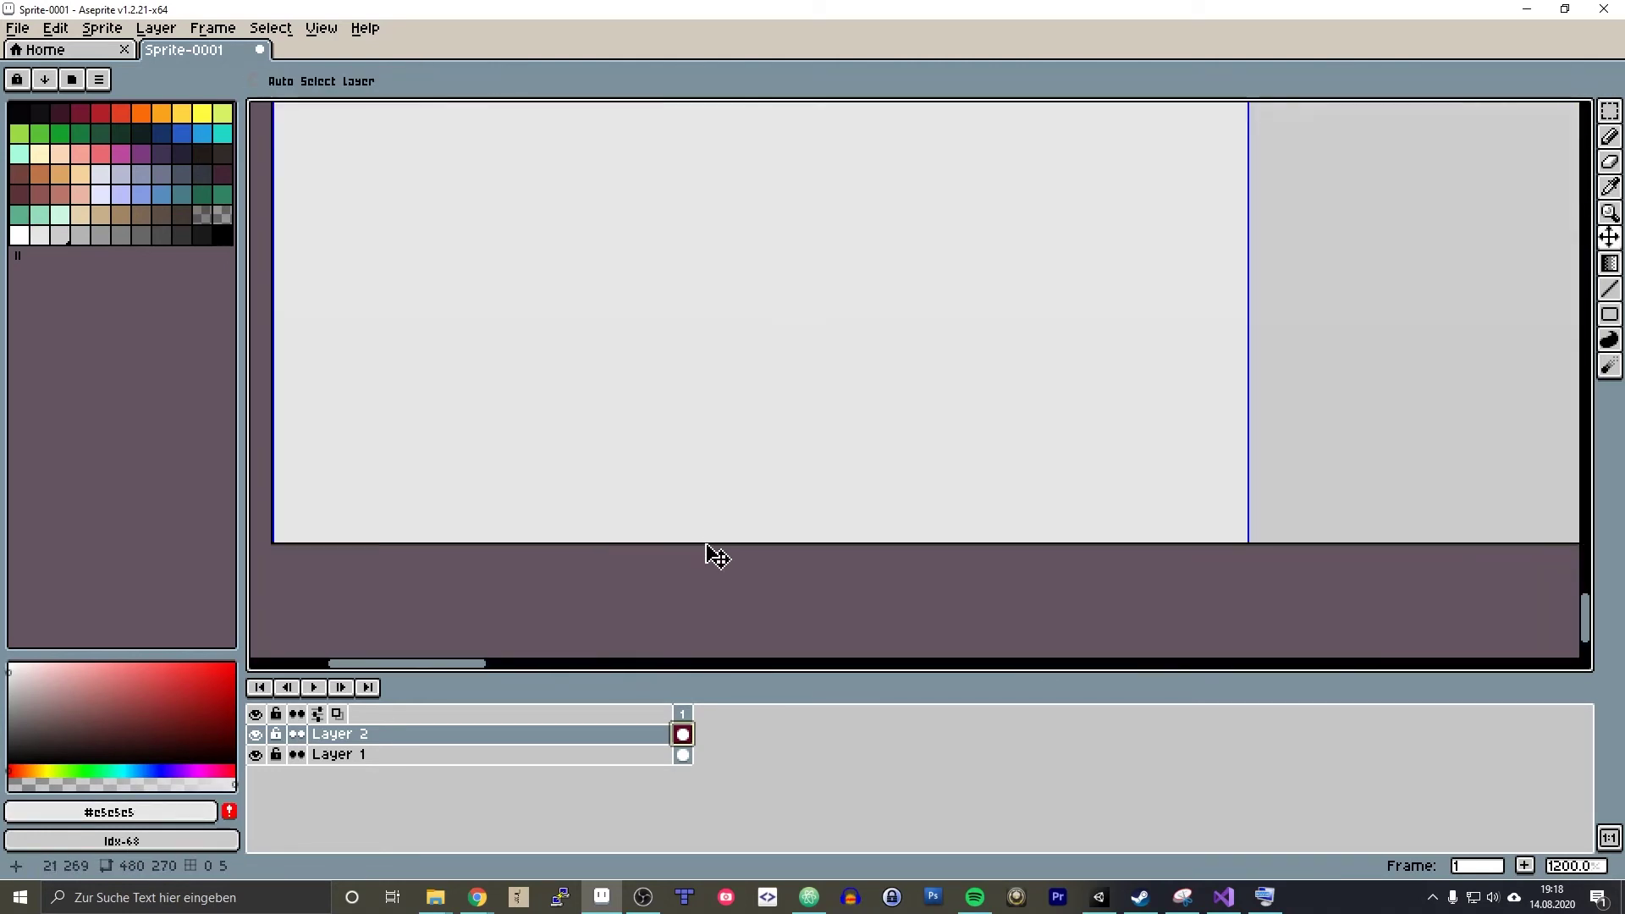
{"action": "key", "text": "i"}
{"action": "left_click", "coordinate": [715, 526]}
{"action": "key", "text": "v"}
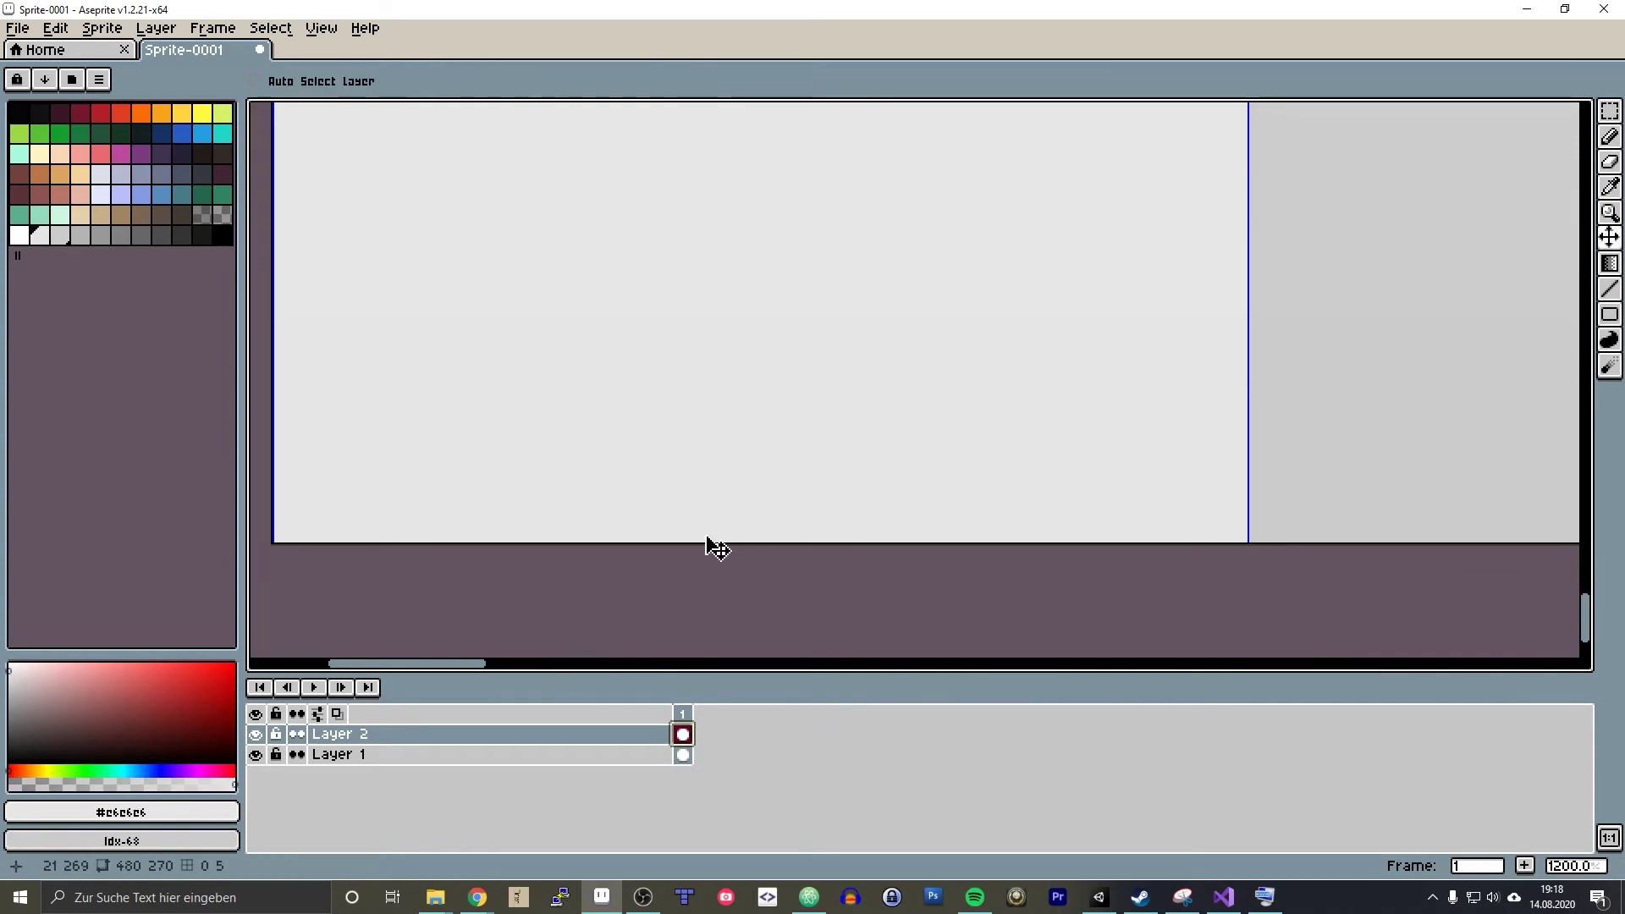
{"action": "key", "text": "i"}
{"action": "key", "text": "v"}
{"action": "key", "text": "i"}
{"action": "key", "text": "v"}
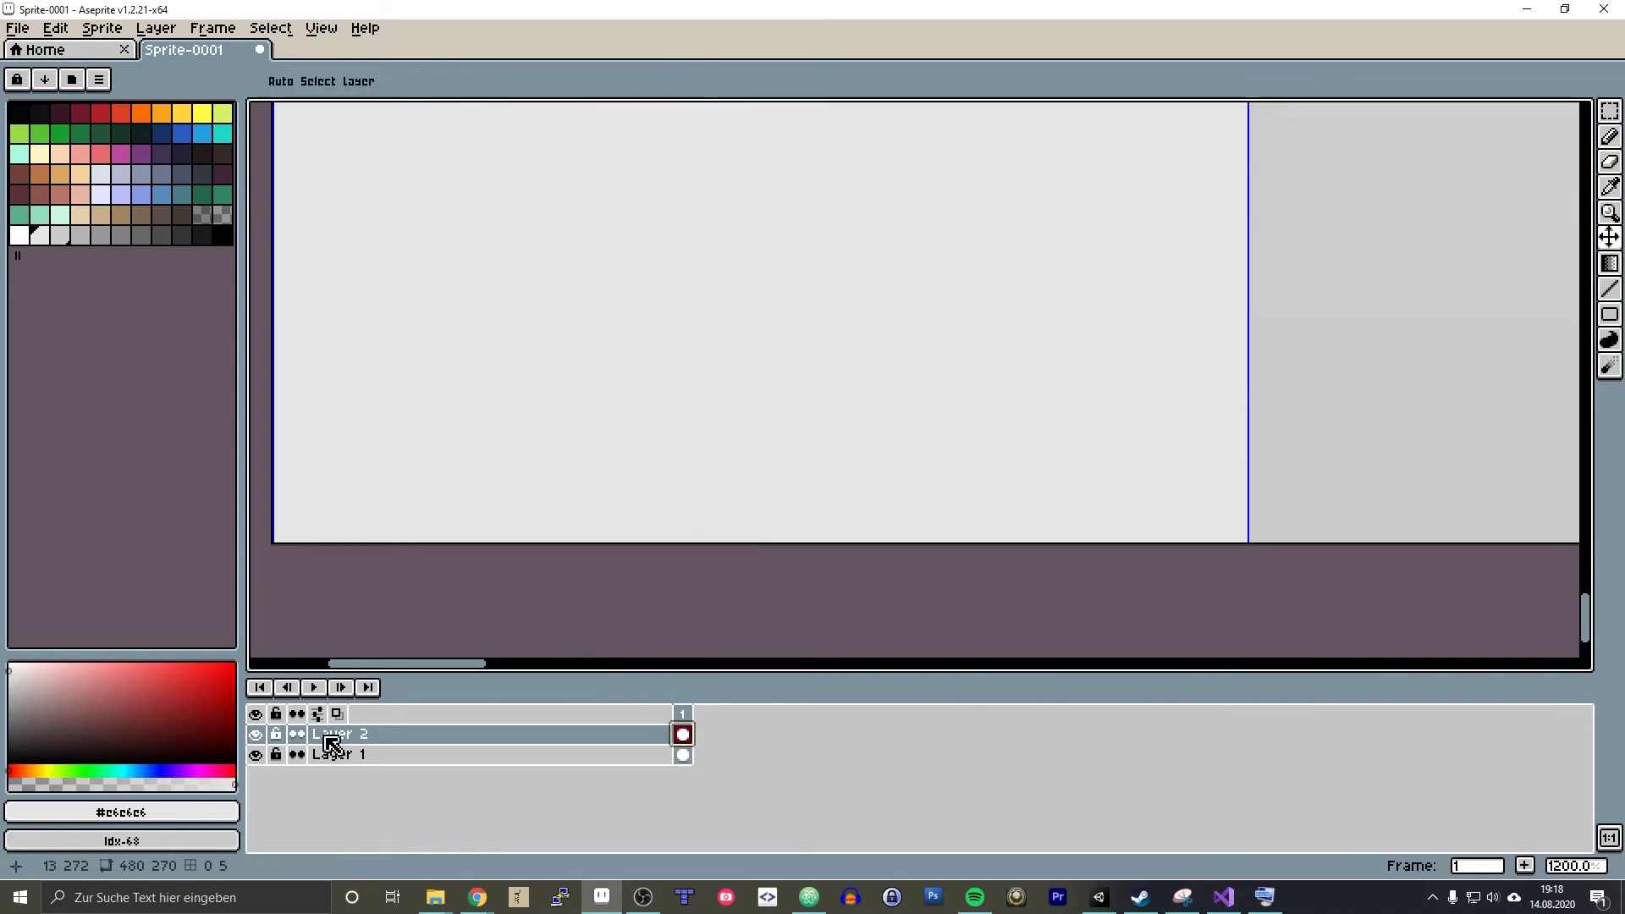
- Sample Layer 2's topmost pixel row again to compare it with the bottom row of Layer 1
{"action": "scroll", "coordinate": [799, 398], "scroll_direction": "down", "scroll_amount": 4}
{"action": "scroll", "coordinate": [800, 398], "scroll_direction": "down", "scroll_amount": 3}
{"action": "scroll", "coordinate": [827, 280], "scroll_direction": "down", "scroll_amount": 4}
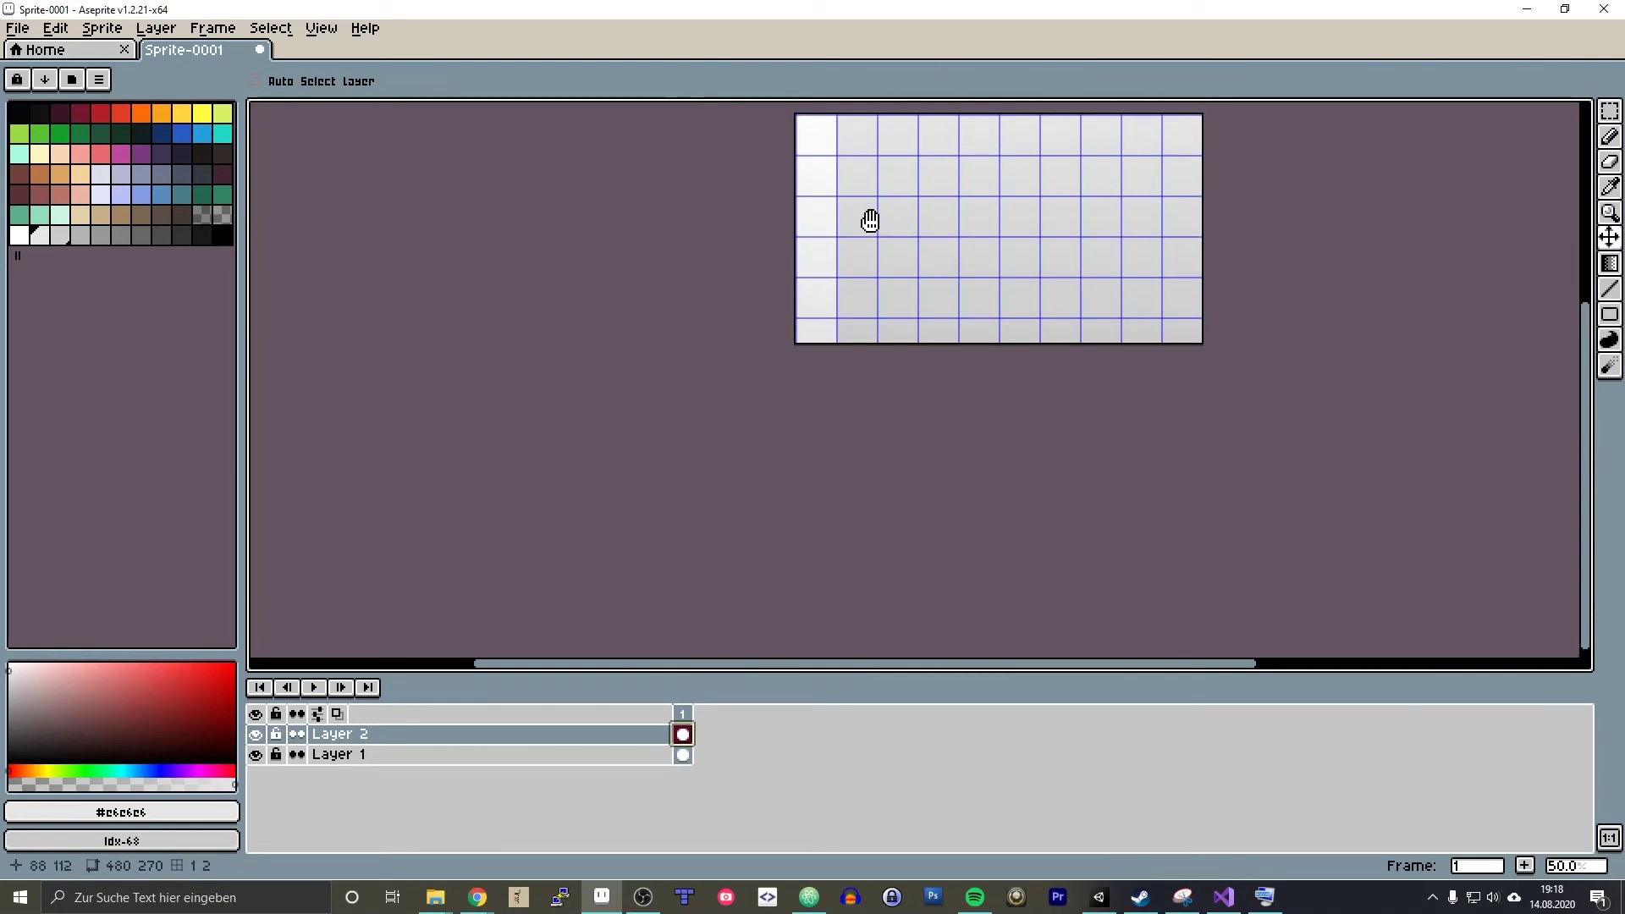
{"action": "middle_click_drag", "start_coordinate": [870, 218], "coordinate": [816, 286]}
{"action": "scroll", "coordinate": [849, 297], "scroll_direction": "up", "scroll_amount": 7}
{"action": "scroll", "coordinate": [847, 293], "scroll_direction": "up", "scroll_amount": 6}
{"action": "key", "text": "i"}
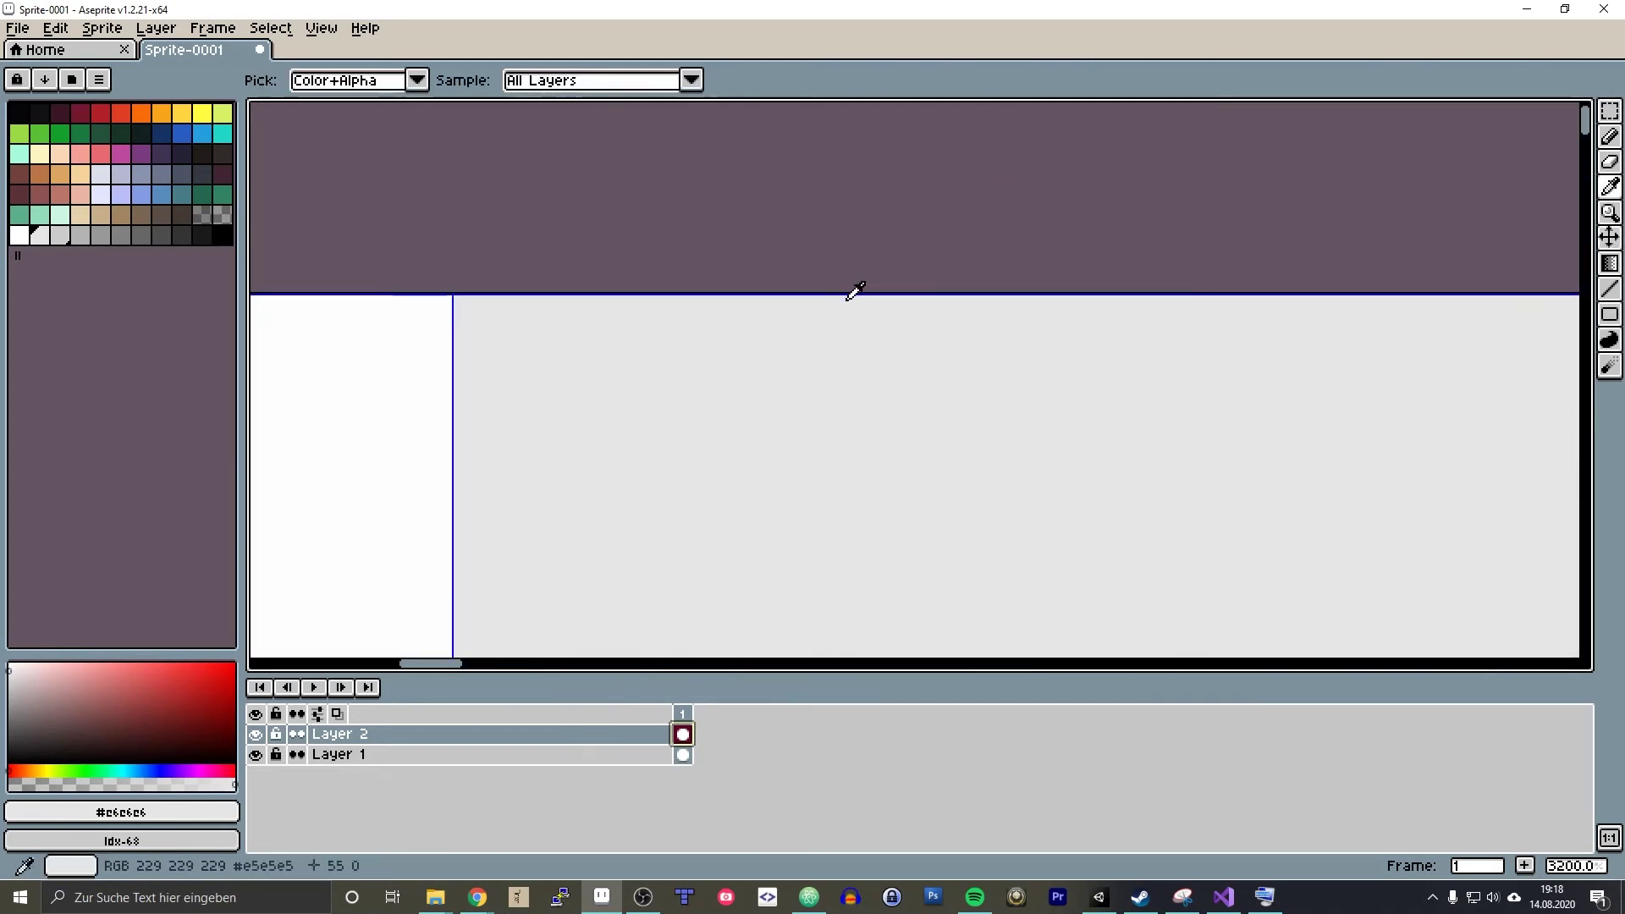
{"action": "left_click", "coordinate": [850, 297]}
{"action": "key", "text": "v"}
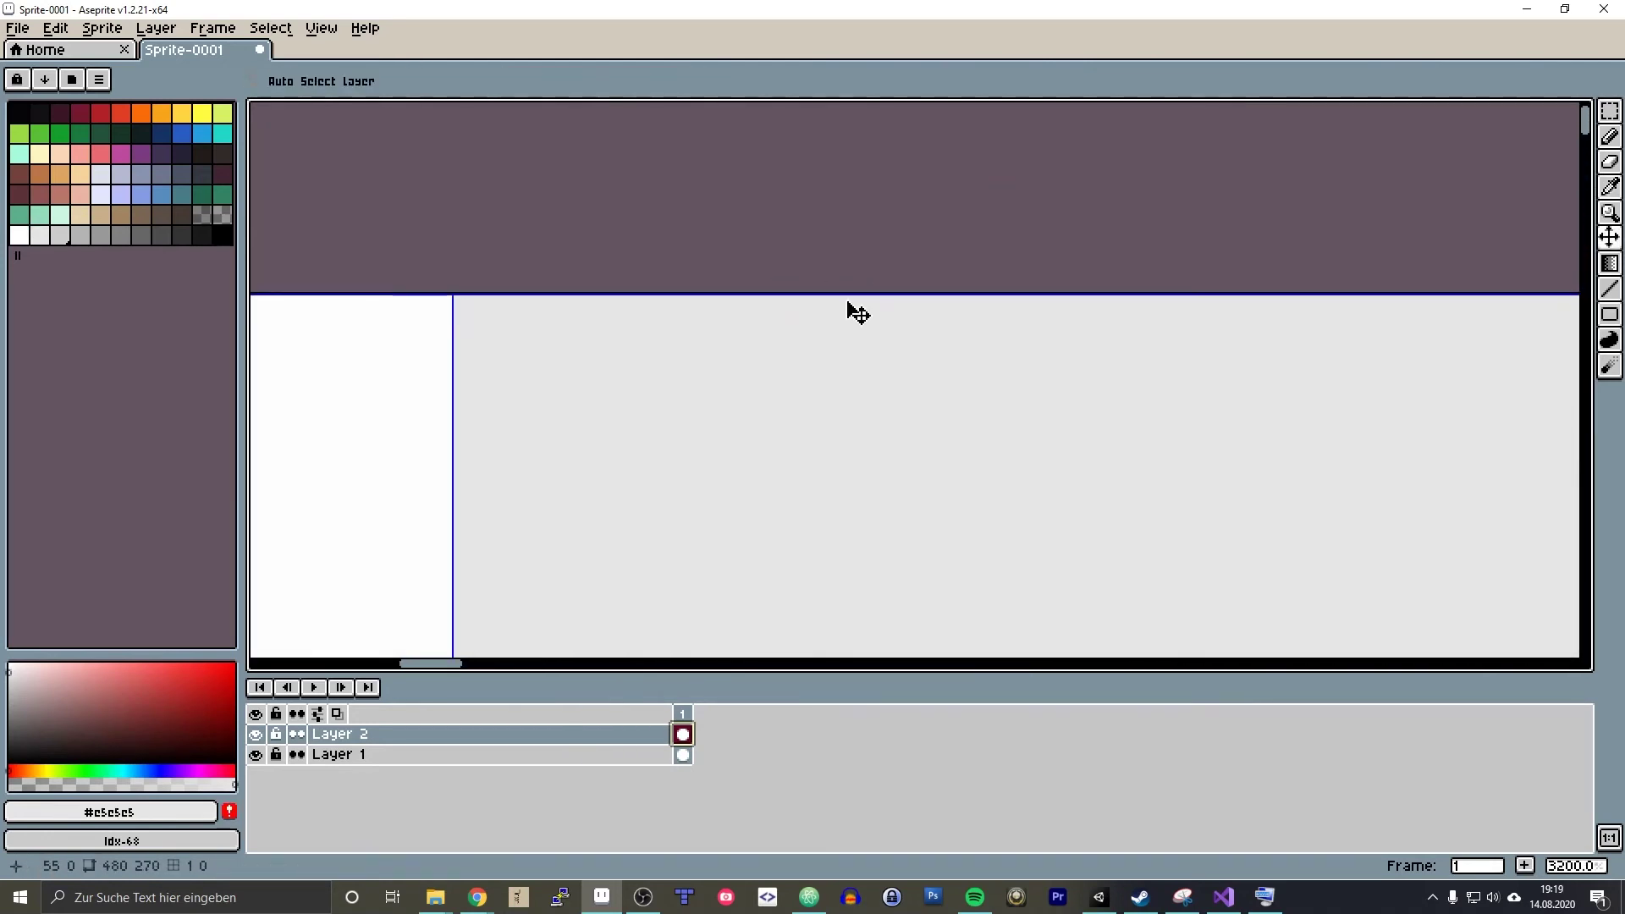
{"action": "scroll", "coordinate": [856, 312], "scroll_direction": "down", "scroll_amount": 10}
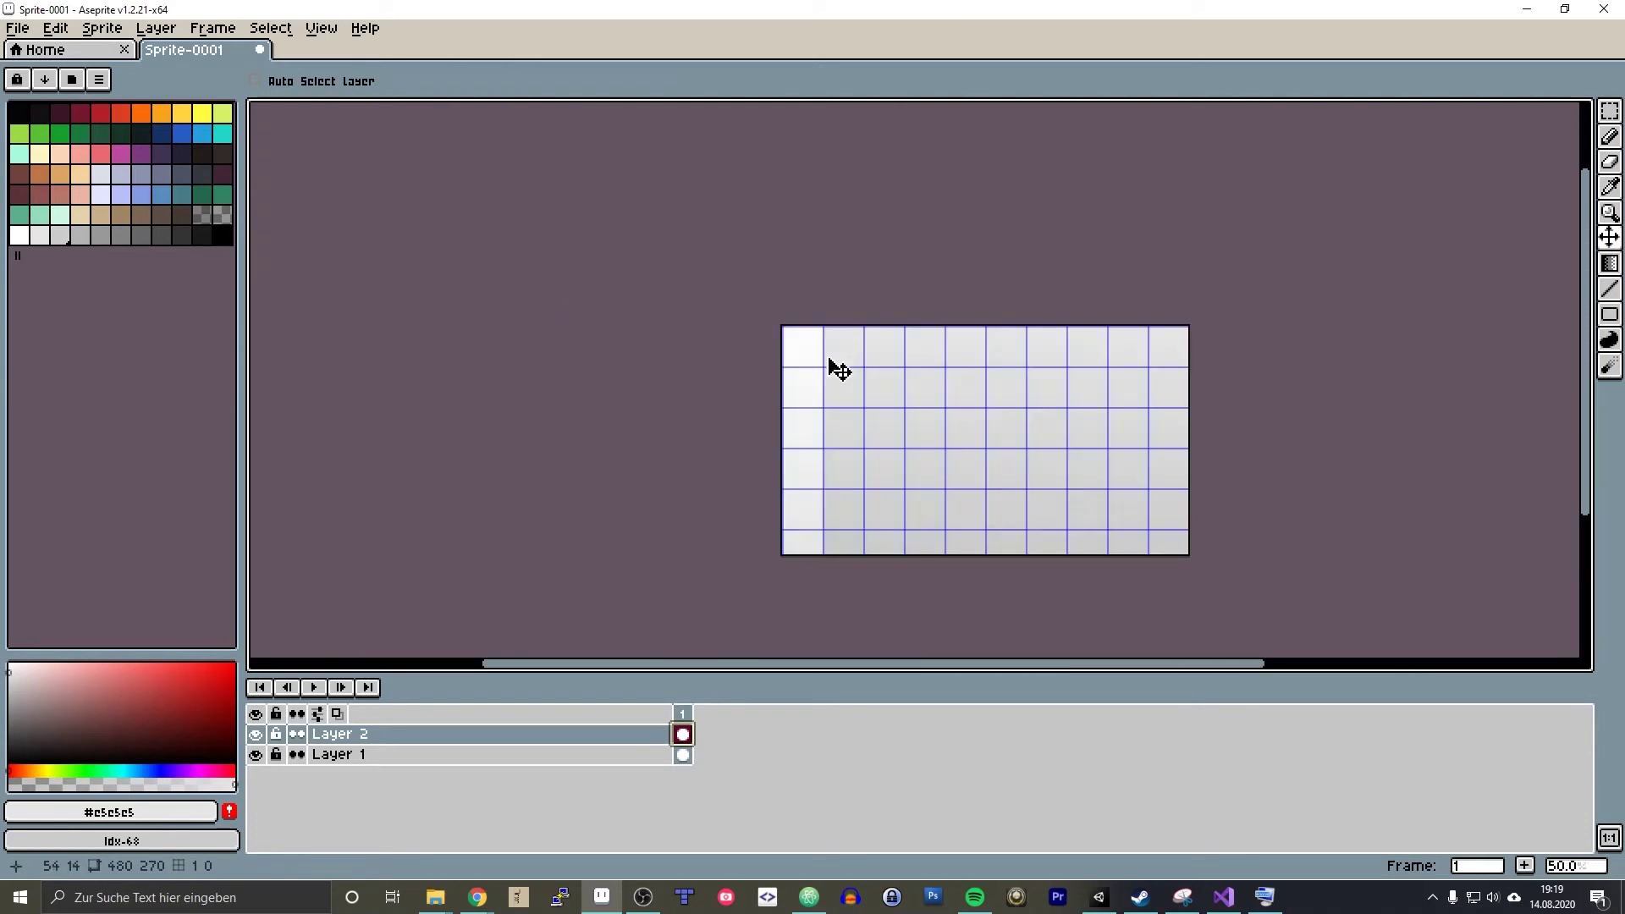
- Switch to Unity and set the Transition Material's _CutOff to 0.1
{"action": "left_click", "coordinate": [1098, 899]}
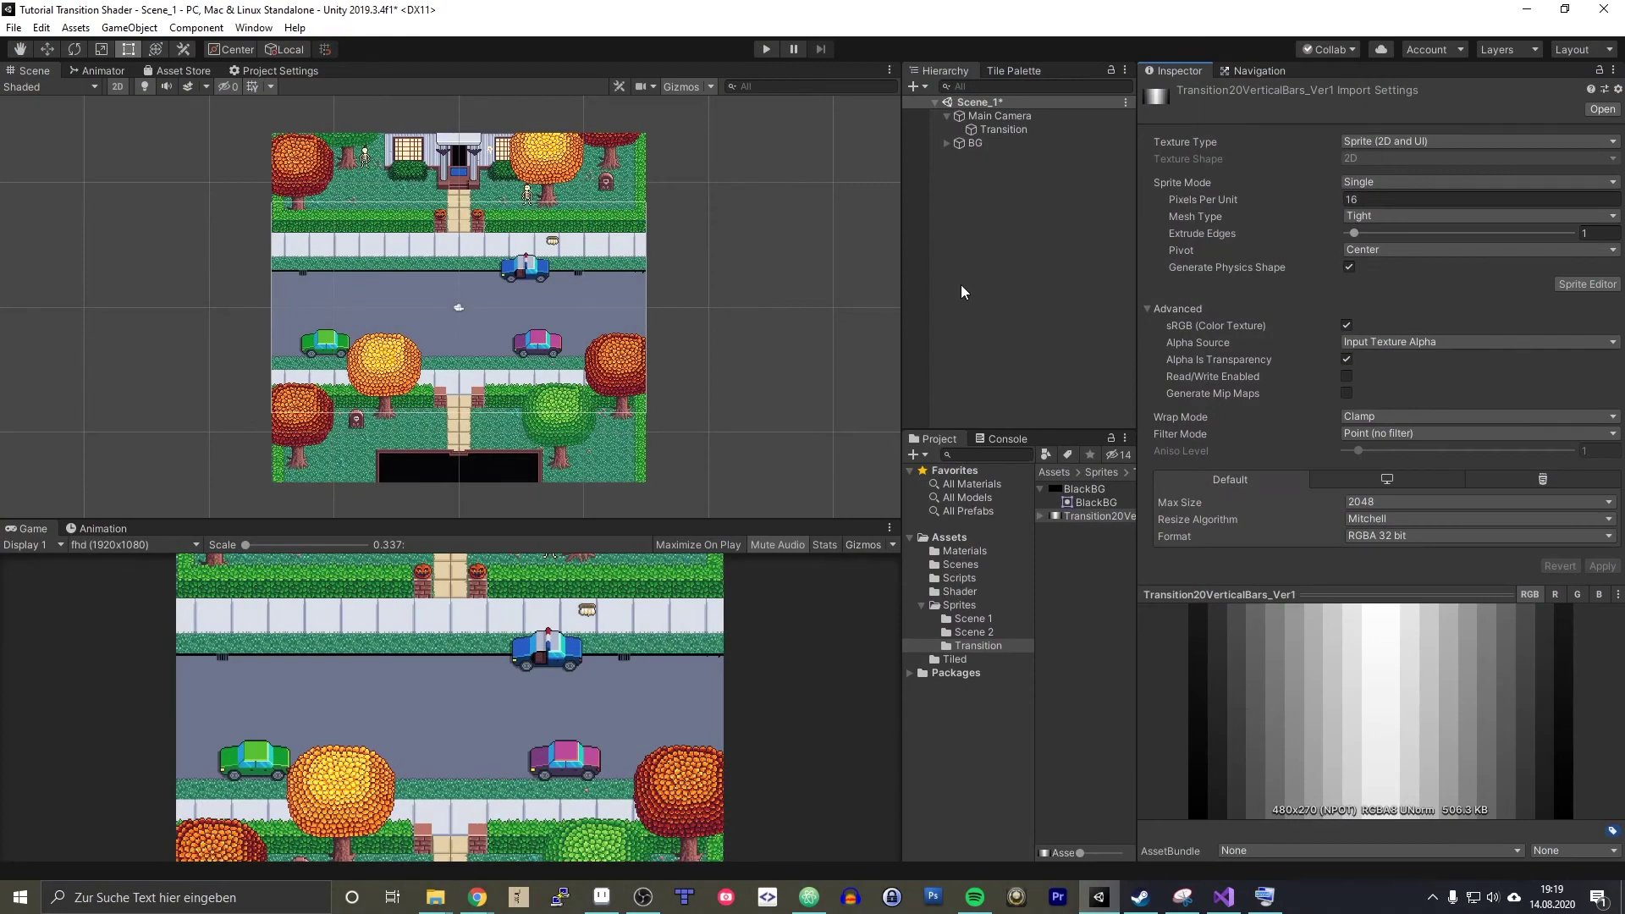
{"action": "left_click", "coordinate": [962, 593]}
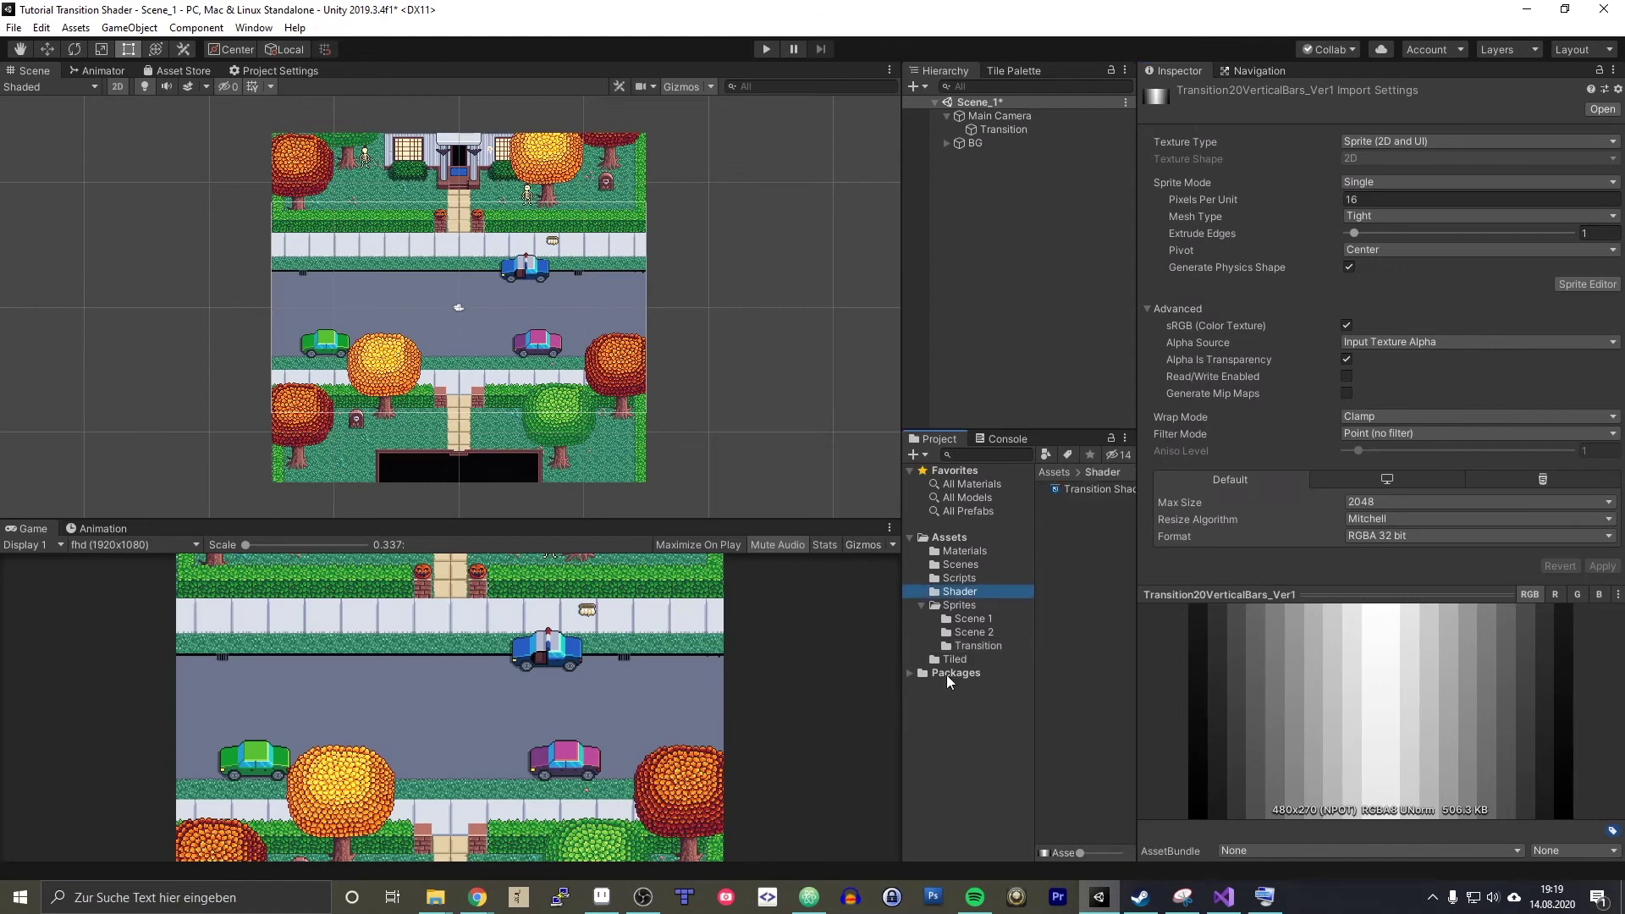
{"action": "left_click", "coordinate": [967, 551]}
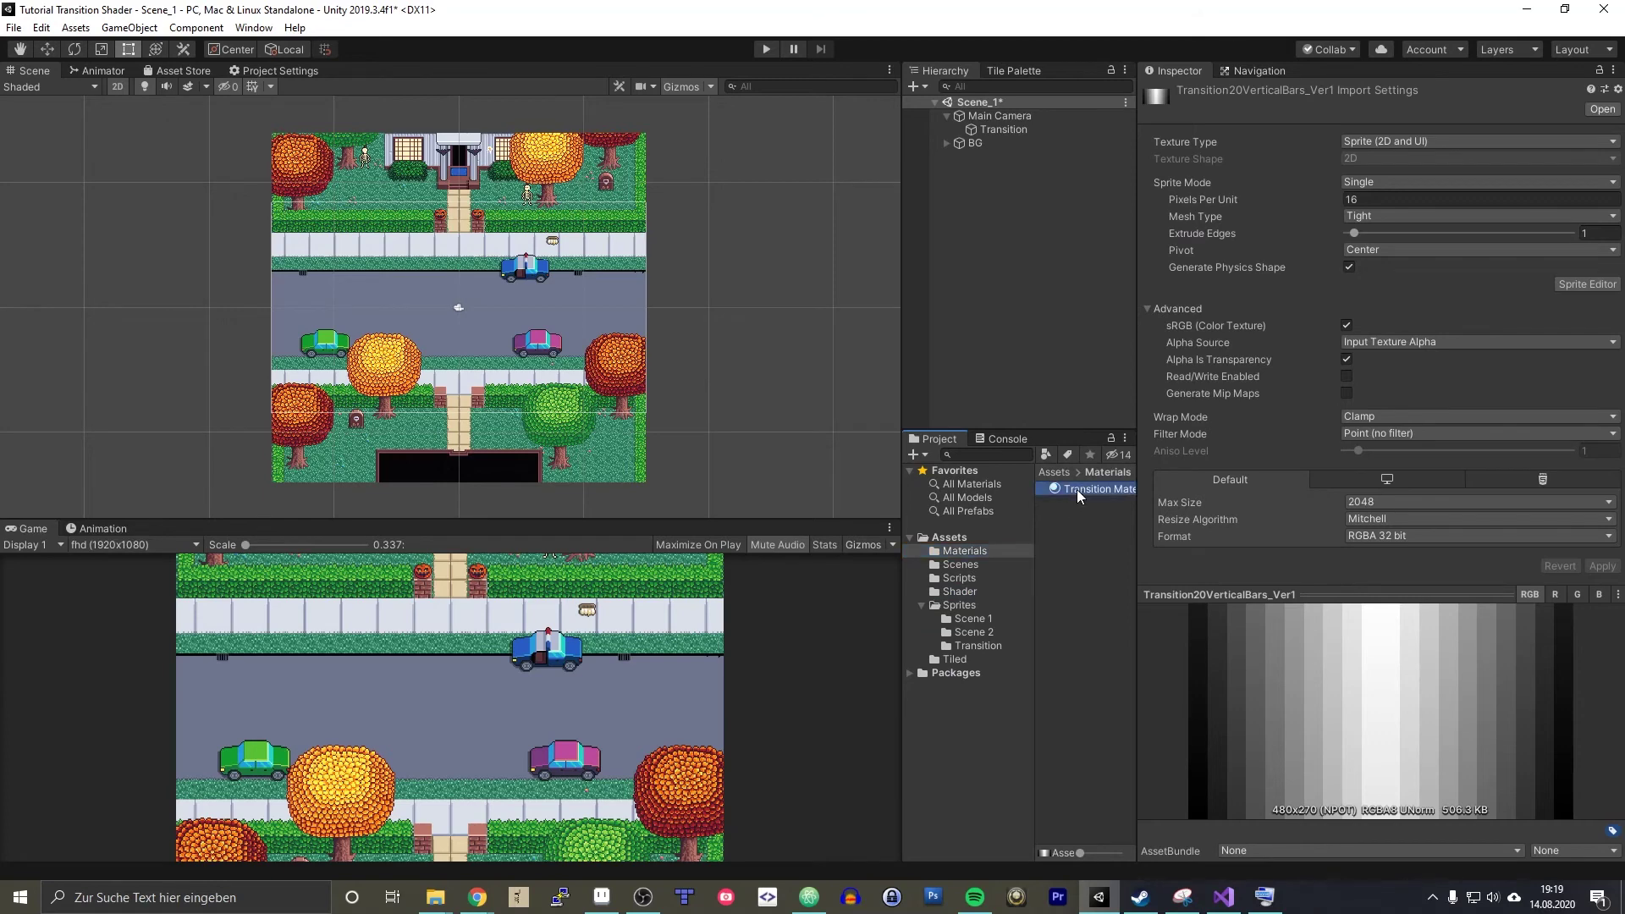
{"action": "left_click", "coordinate": [1079, 489]}
{"action": "left_click", "coordinate": [1598, 261]}
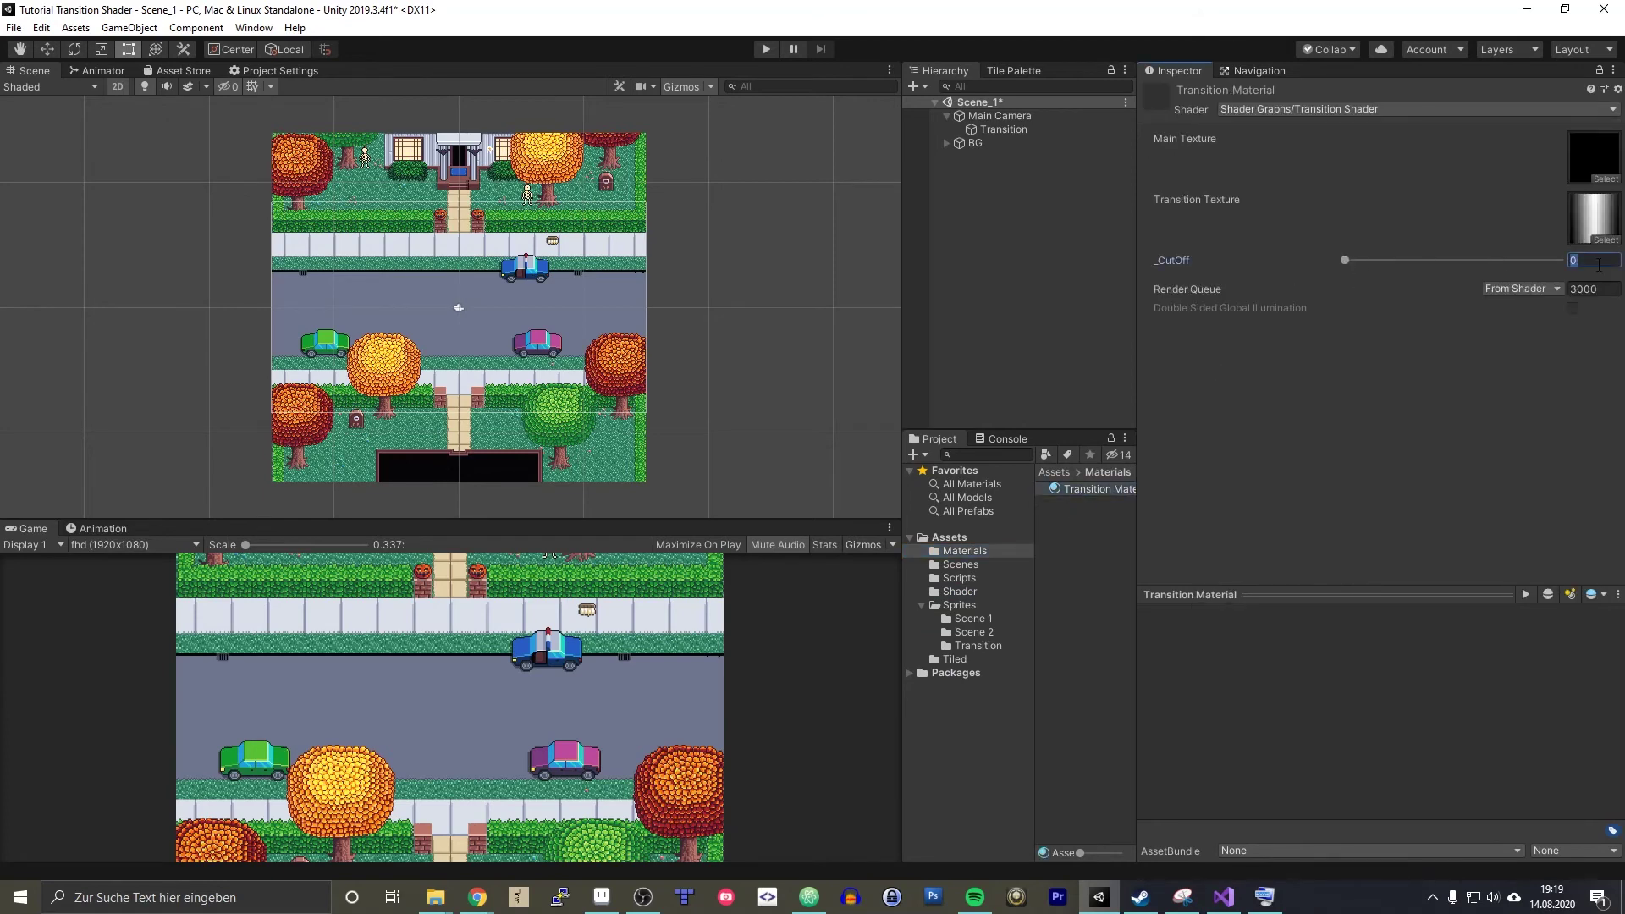
{"action": "type", "text": ".1"}
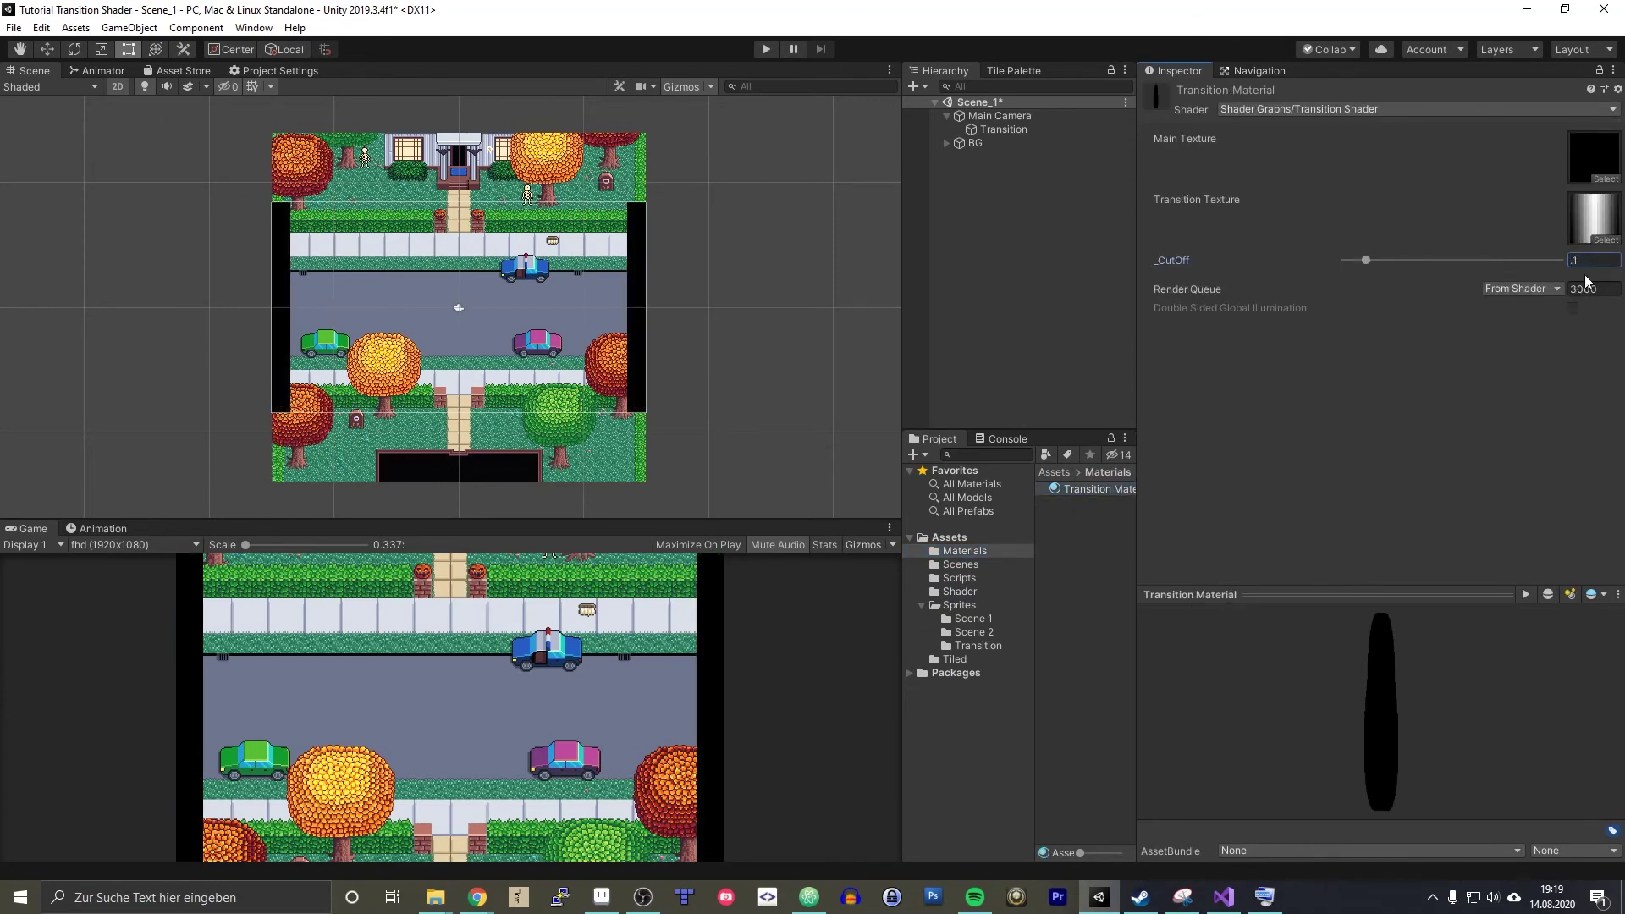
- Examine the lower and upper corners of the left black transition bar in the scene up close
{"action": "scroll", "coordinate": [288, 417], "scroll_direction": "up", "scroll_amount": 10}
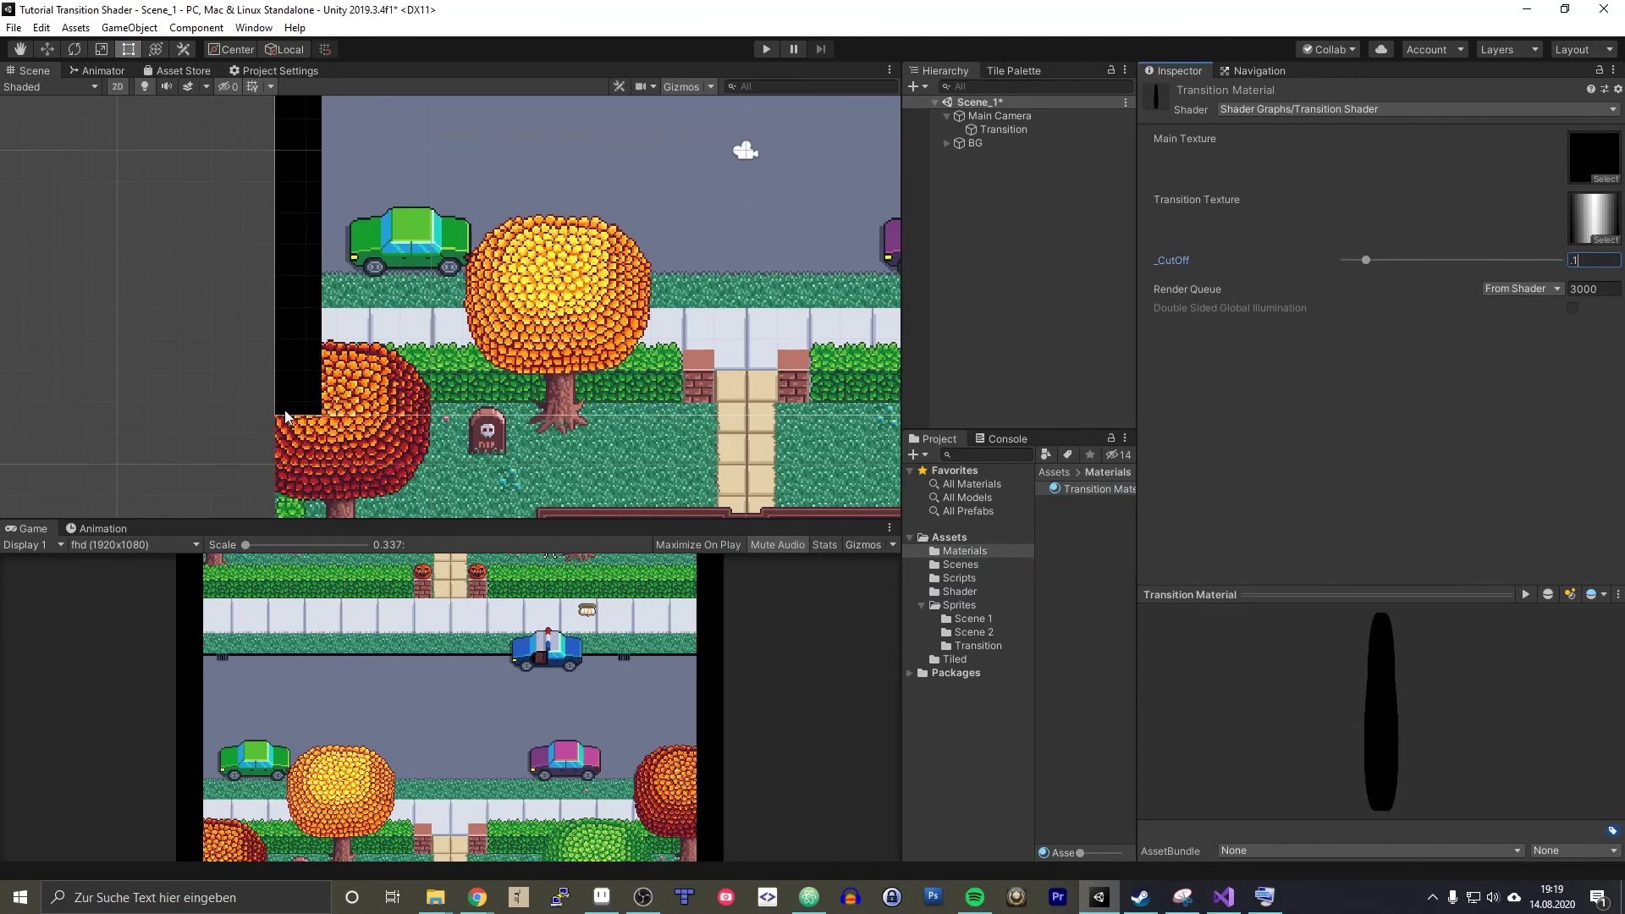
{"action": "scroll", "coordinate": [288, 418], "scroll_direction": "up", "scroll_amount": 3}
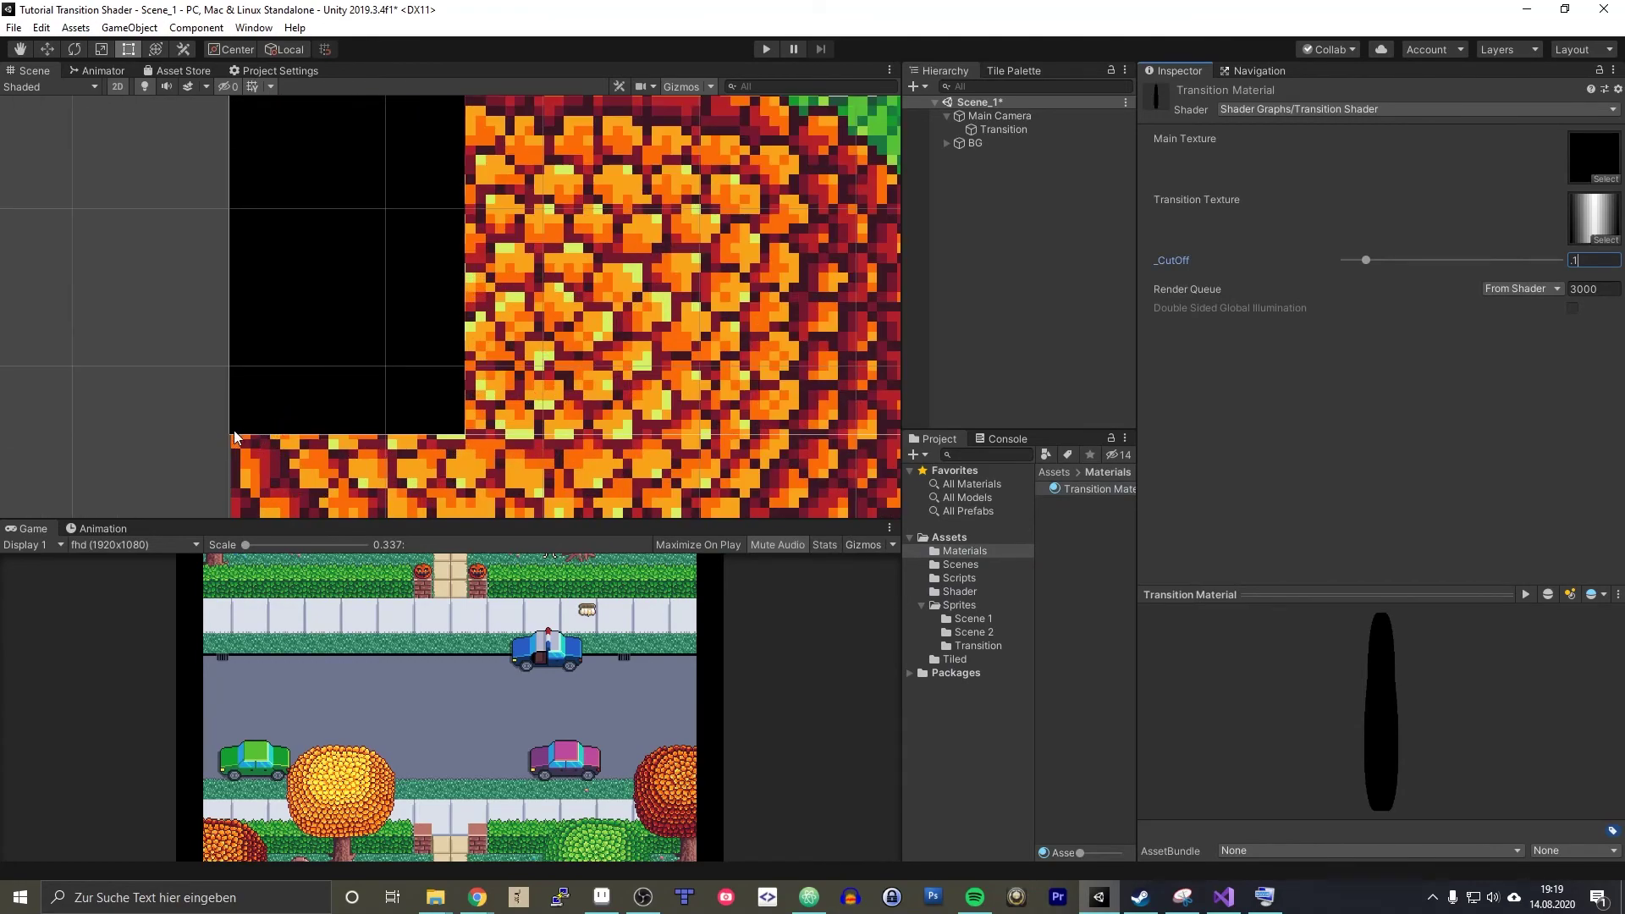
{"action": "scroll", "coordinate": [453, 441], "scroll_direction": "down", "scroll_amount": 5}
{"action": "mouse_move", "coordinate": [583, 474]}
{"action": "middle_mouse_down"}
{"action": "mouse_move", "coordinate": [583, 260]}
{"action": "mouse_move", "coordinate": [562, 491]}
{"action": "middle_mouse_up"}
{"action": "middle_click_drag", "start_coordinate": [519, 244], "coordinate": [519, 414]}
{"action": "scroll", "coordinate": [440, 222], "scroll_direction": "up", "scroll_amount": 5}
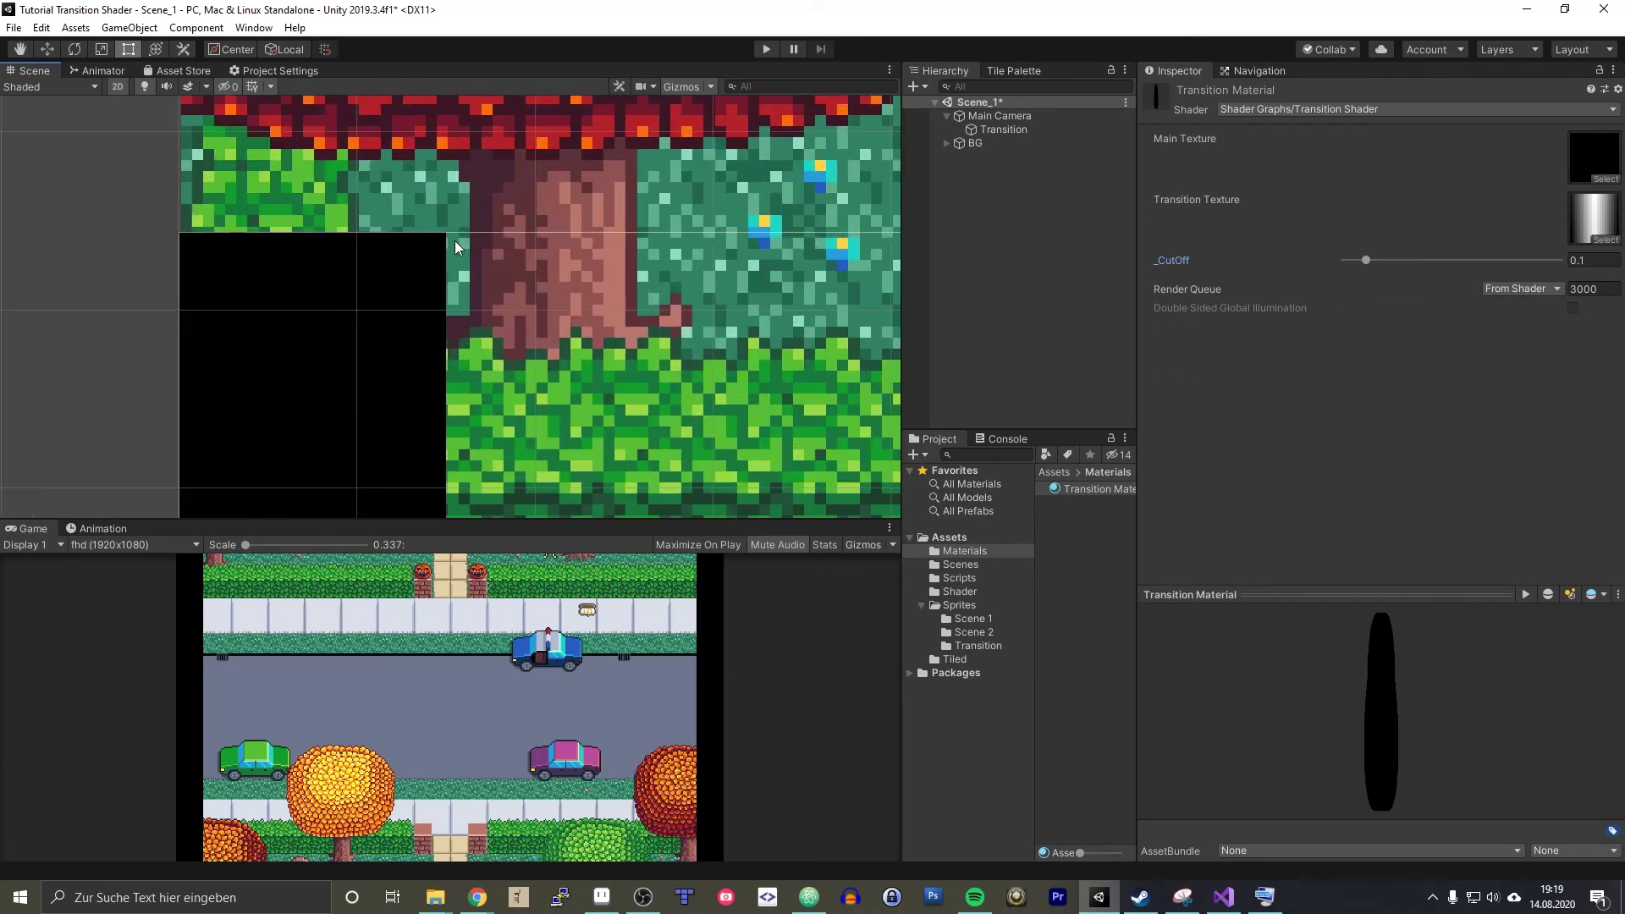
{"action": "scroll", "coordinate": [454, 246], "scroll_direction": "down", "scroll_amount": 5}
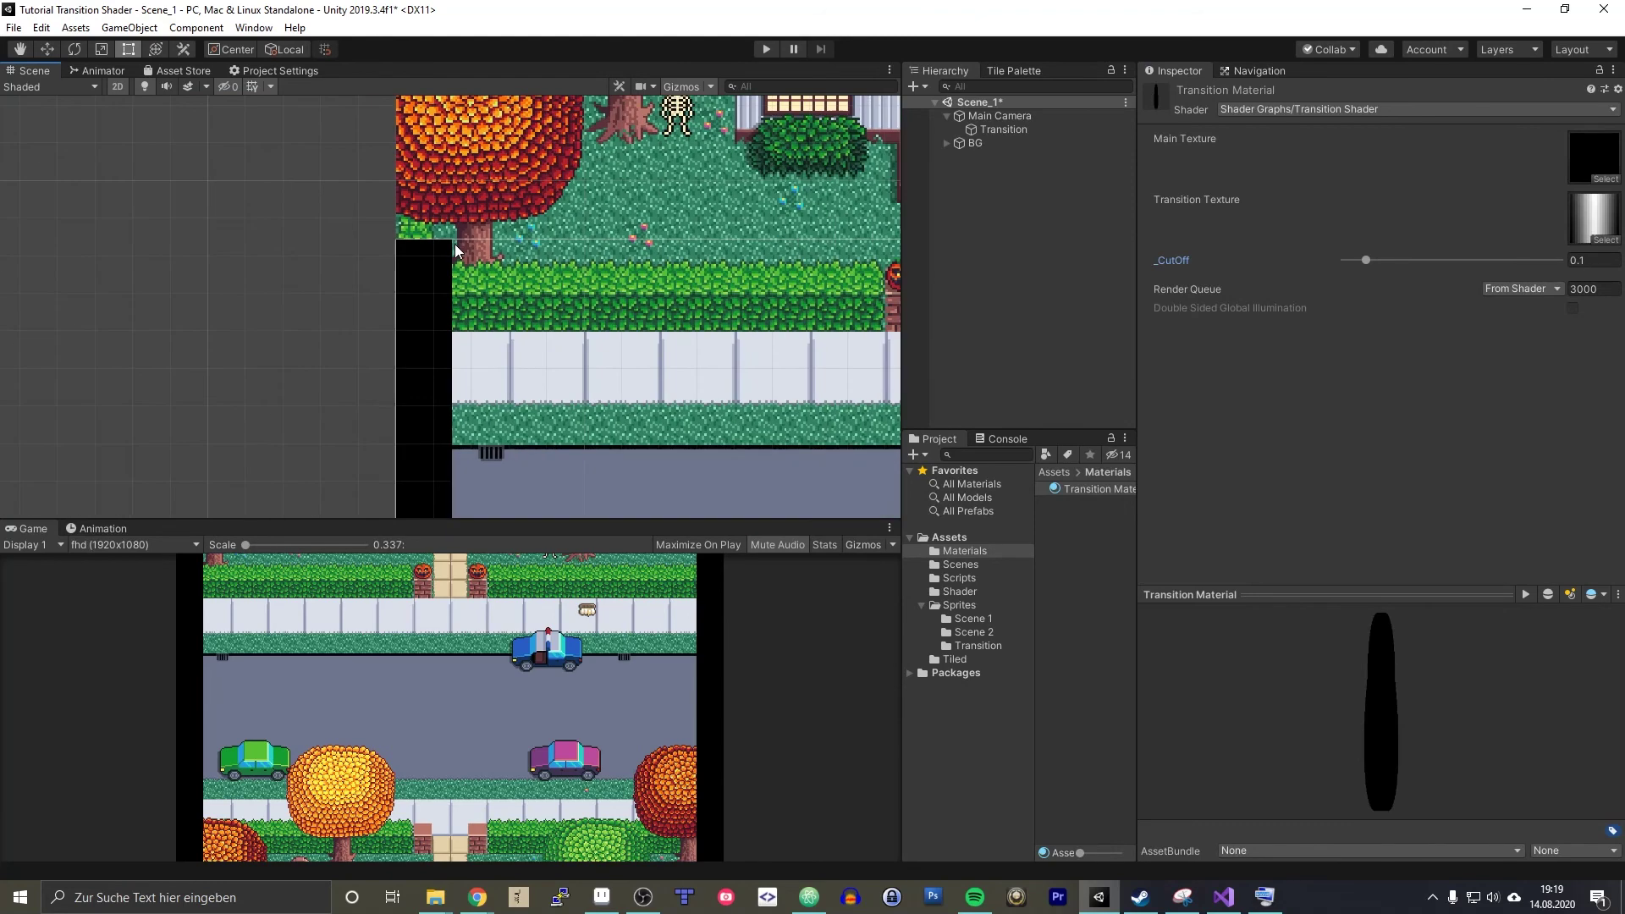
{"action": "scroll", "coordinate": [457, 249], "scroll_direction": "down", "scroll_amount": 2}
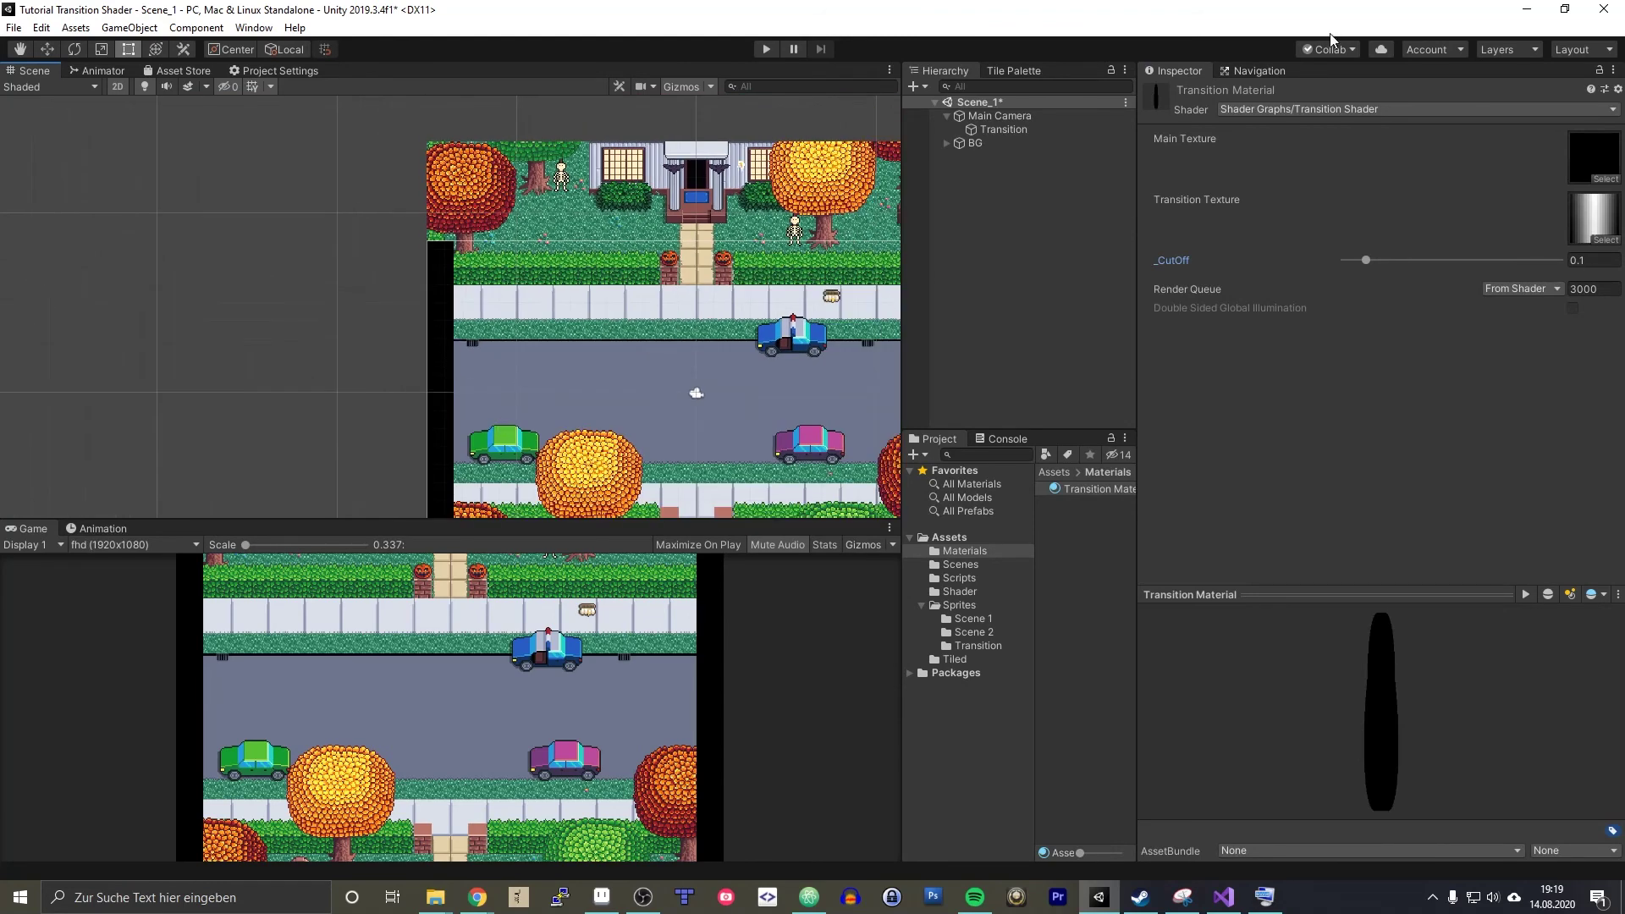
- Return to Aseprite and check the colour of the top pixel row of Layer 2's gradient
{"action": "left_click", "coordinate": [1528, 12]}
{"action": "scroll", "coordinate": [816, 364], "scroll_direction": "up", "scroll_amount": 2}
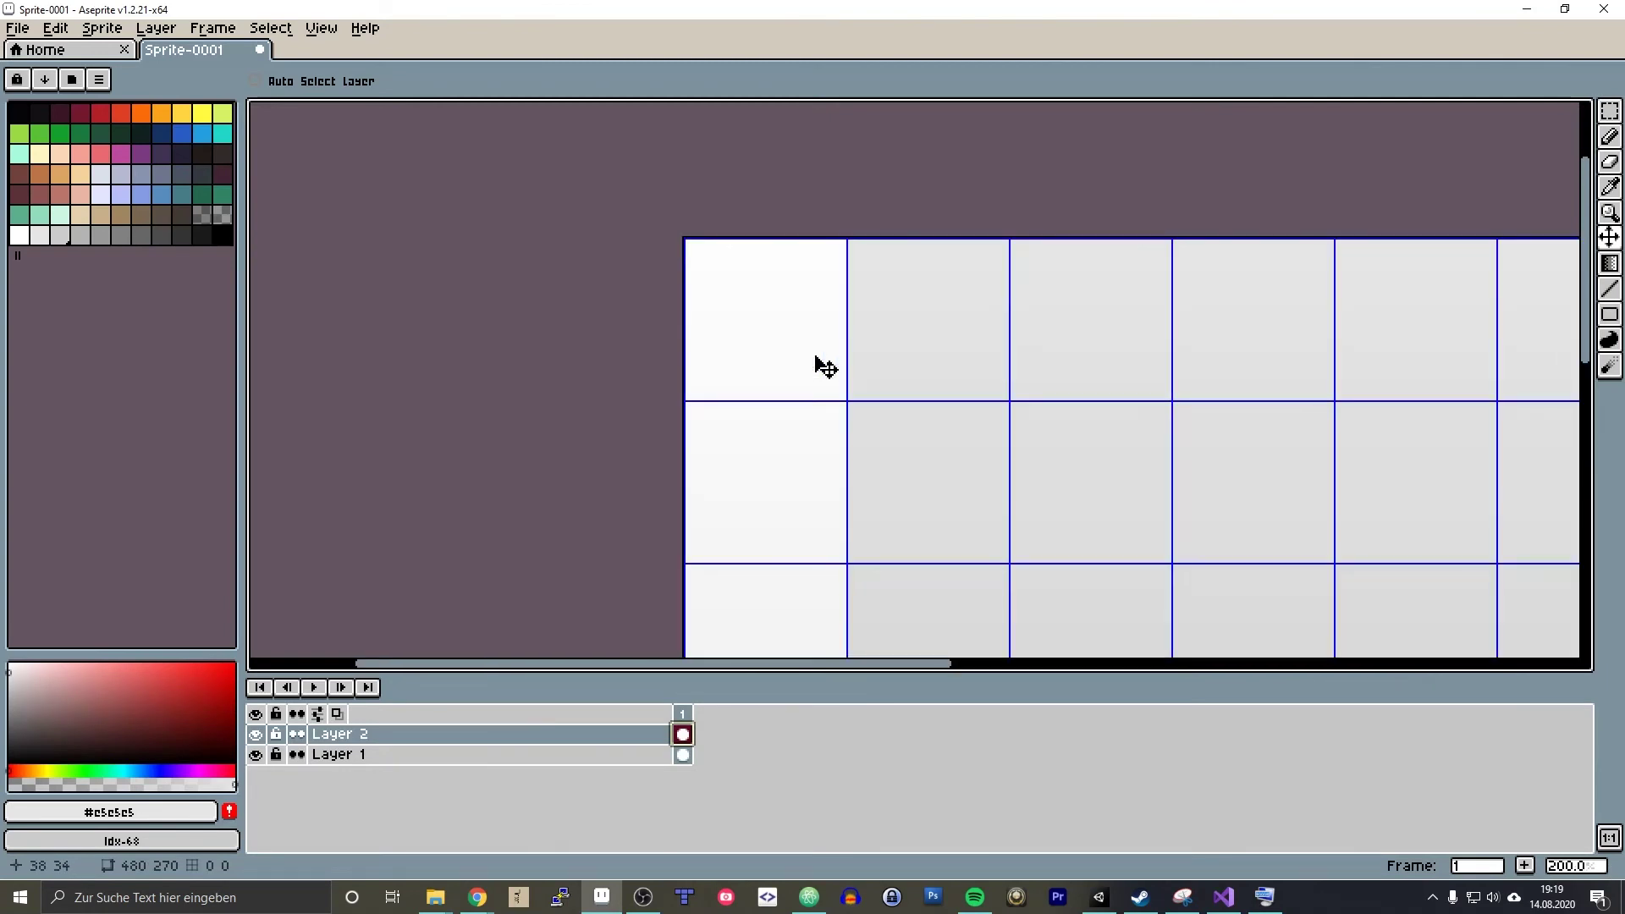
{"action": "scroll", "coordinate": [917, 240], "scroll_direction": "up", "scroll_amount": 1}
{"action": "key", "text": "g"}
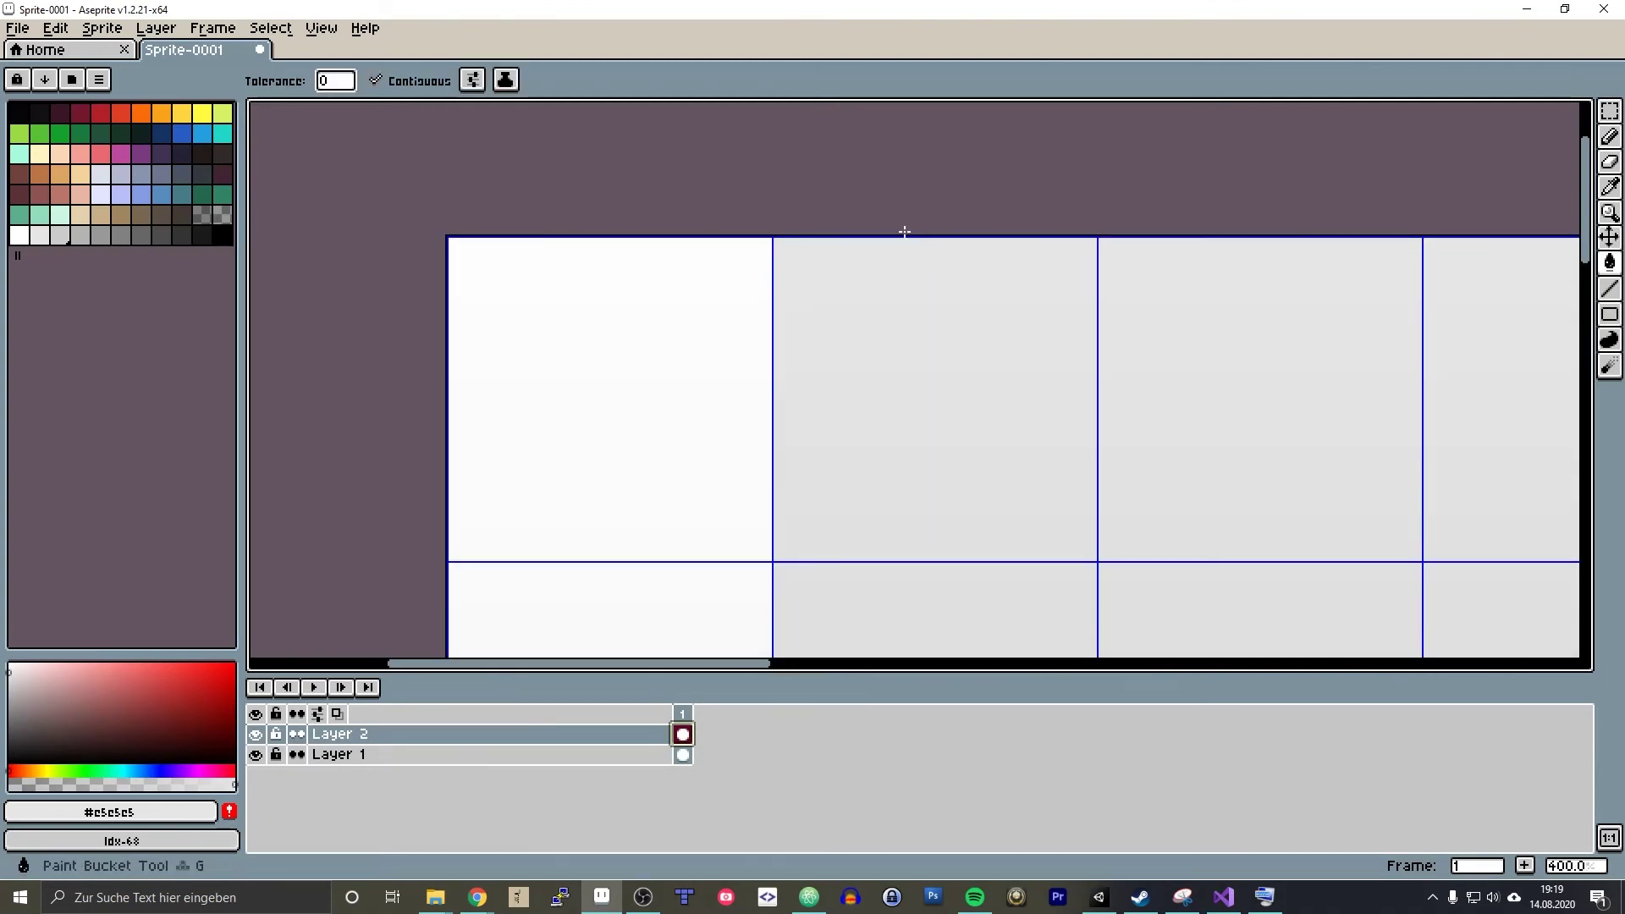
{"action": "scroll", "coordinate": [903, 232], "scroll_direction": "up", "scroll_amount": 2}
{"action": "key", "text": "i"}
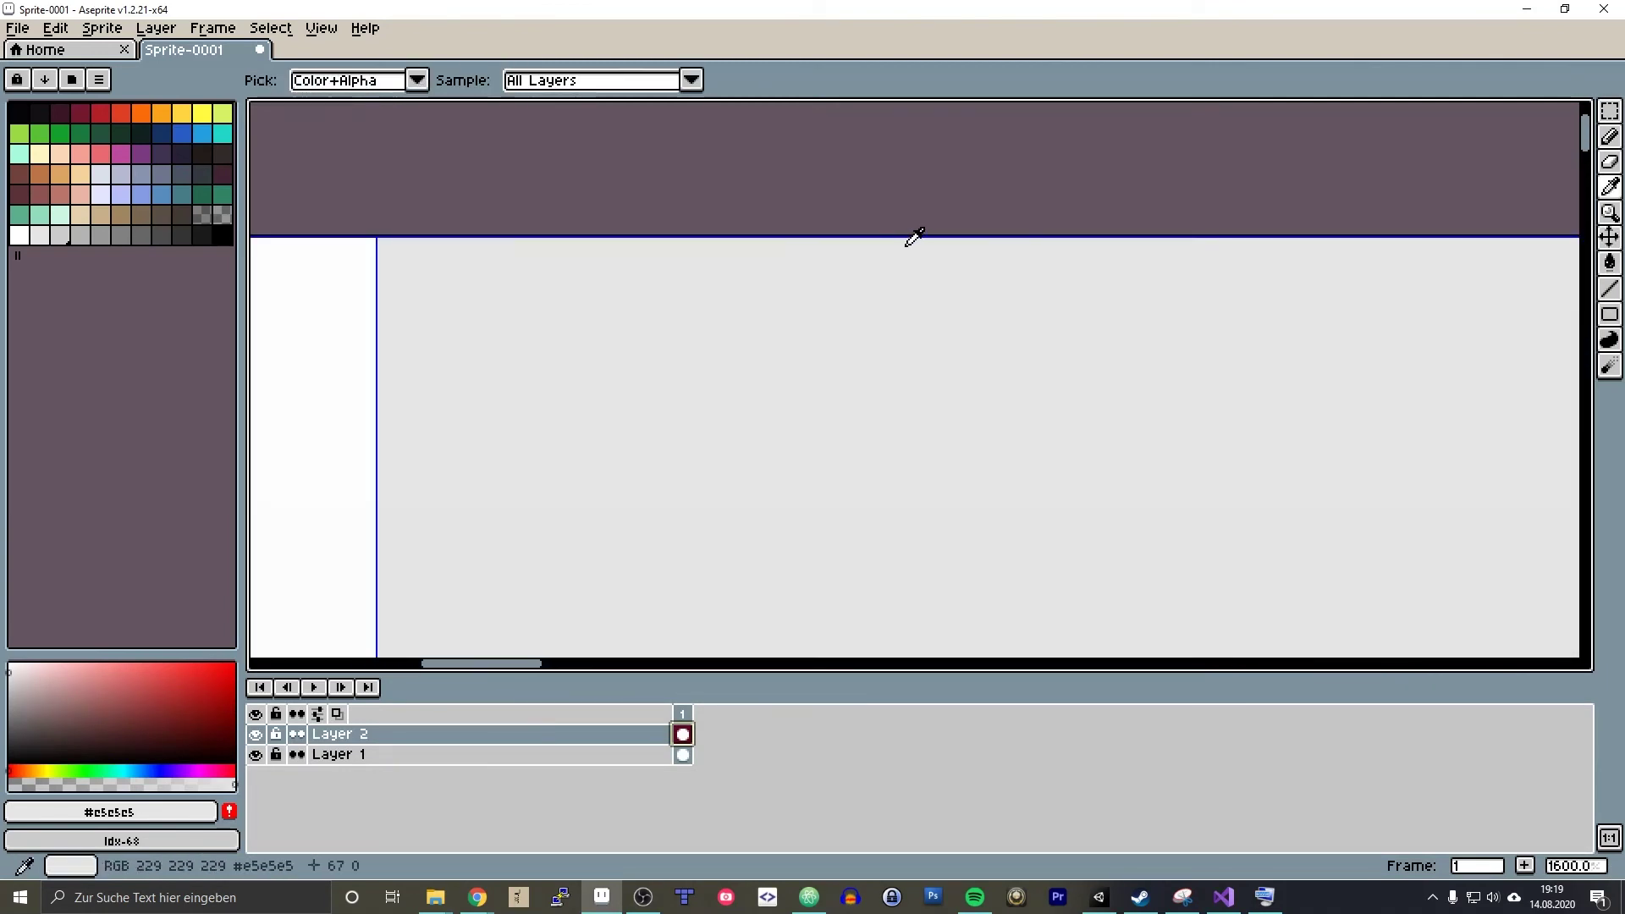
{"action": "key", "text": "g"}
{"action": "scroll", "coordinate": [909, 245], "scroll_direction": "down", "scroll_amount": 8}
{"action": "scroll", "coordinate": [957, 279], "scroll_direction": "up", "scroll_amount": 3}
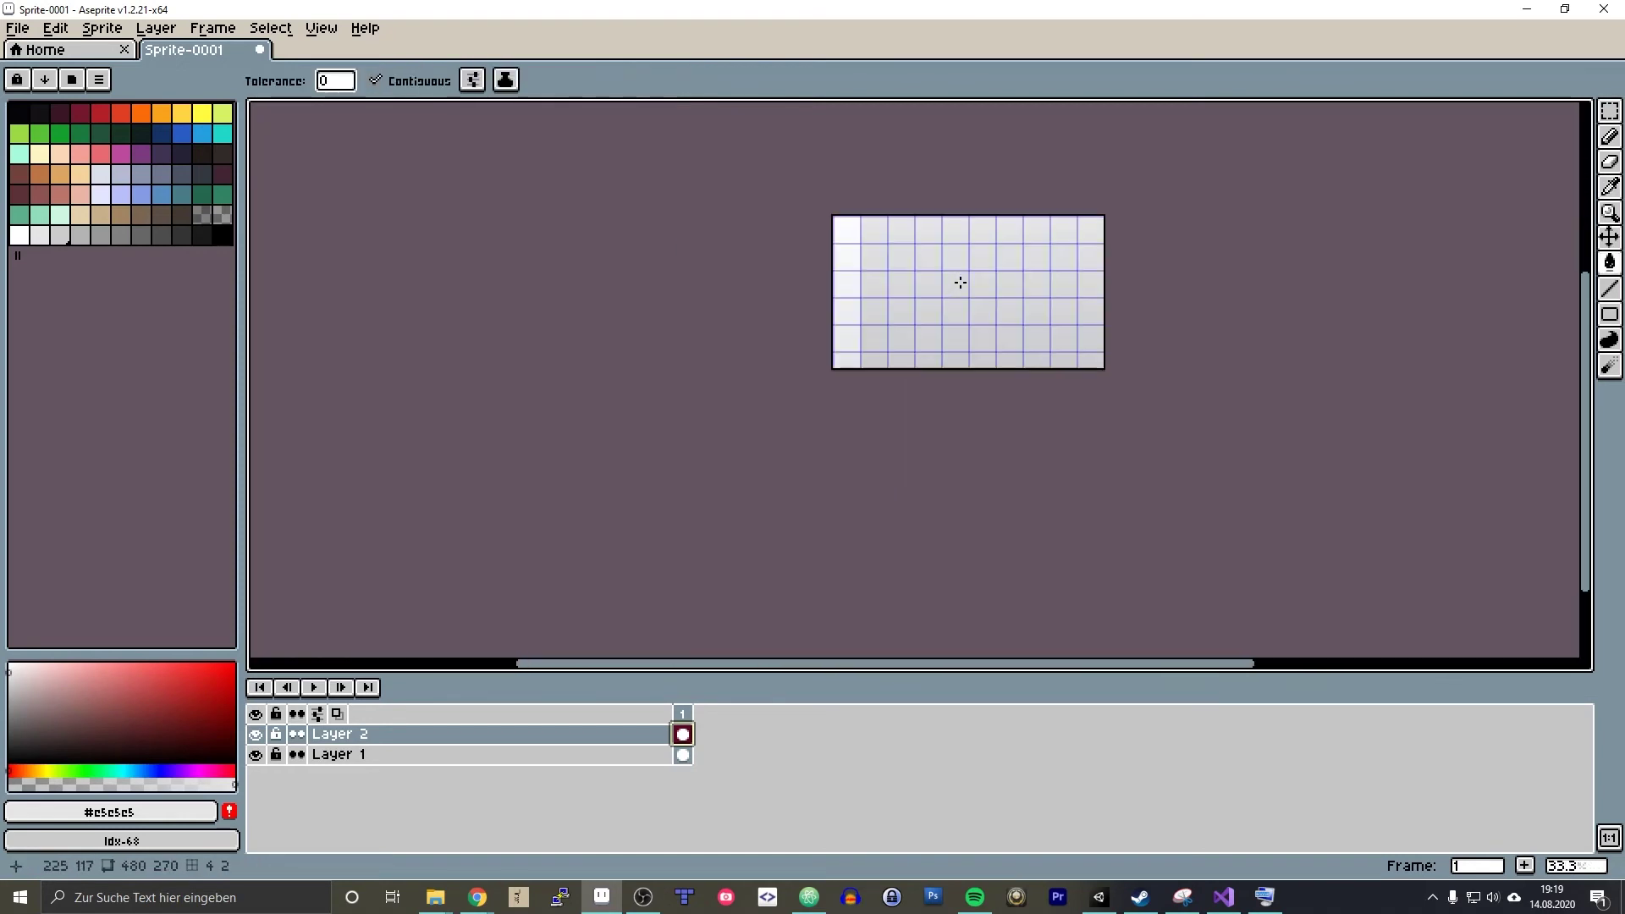
{"action": "scroll", "coordinate": [958, 279], "scroll_direction": "down", "scroll_amount": 1}
{"action": "scroll", "coordinate": [960, 282], "scroll_direction": "up", "scroll_amount": 1}
{"action": "middle_click_drag", "start_coordinate": [960, 282], "coordinate": [920, 343]}
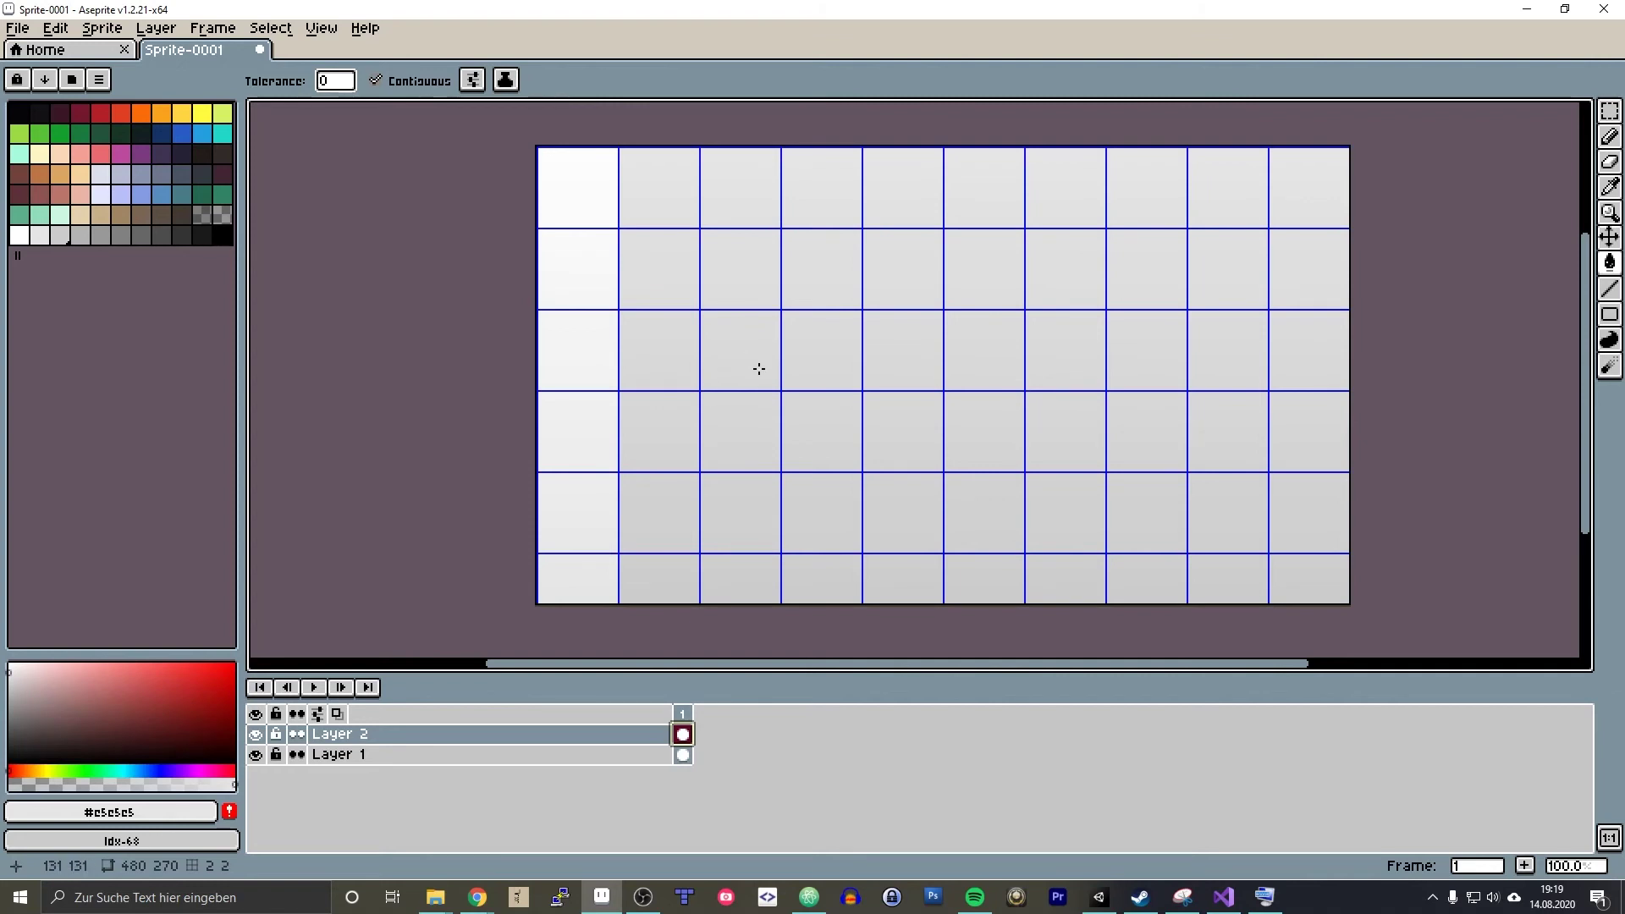
{"action": "left_click_drag", "start_coordinate": [757, 366], "coordinate": [682, 377]}
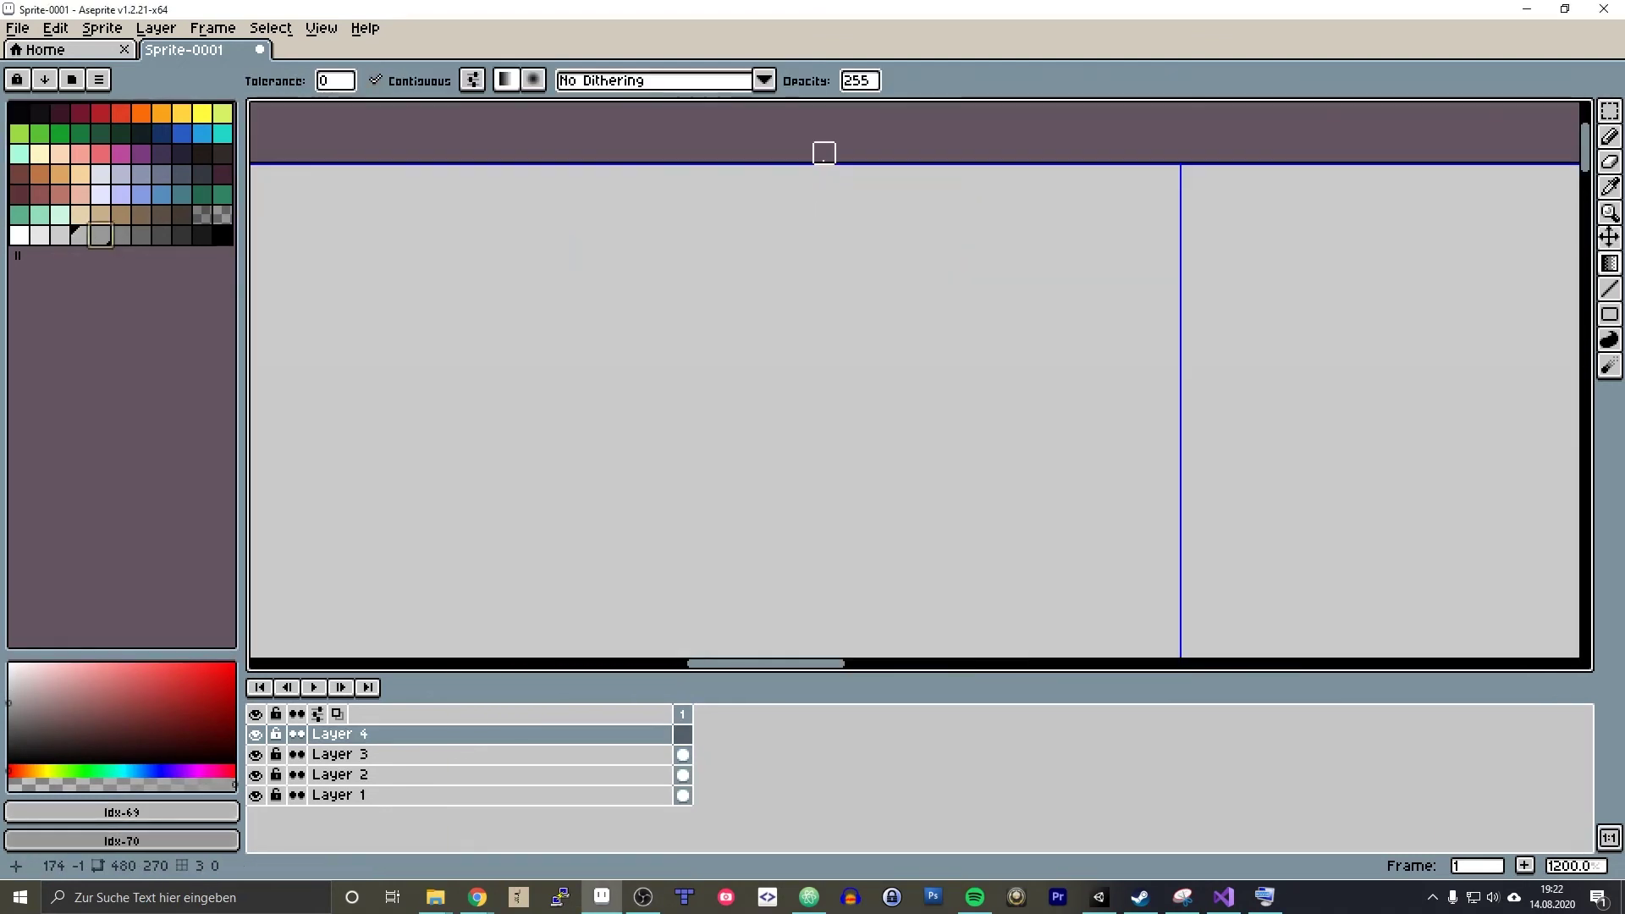
- Add a new layer above Layer 4 for the next gradient column
{"action": "scroll", "coordinate": [823, 153], "scroll_direction": "down", "scroll_amount": 5}
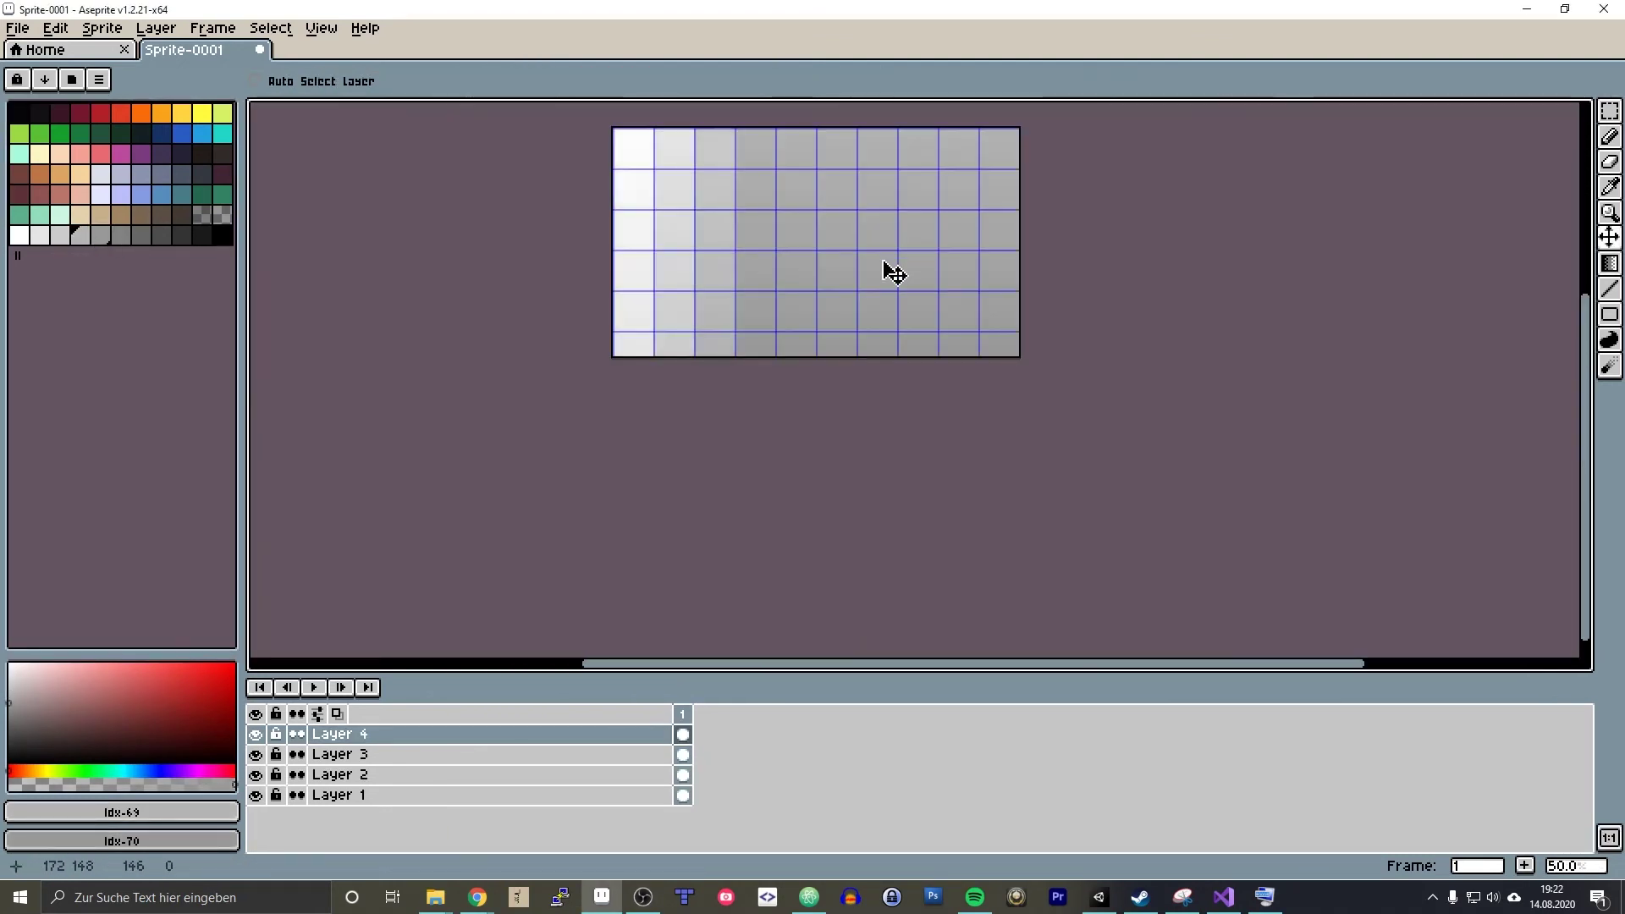
{"action": "right_click", "coordinate": [648, 734]}
{"action": "left_click", "coordinate": [677, 710]}
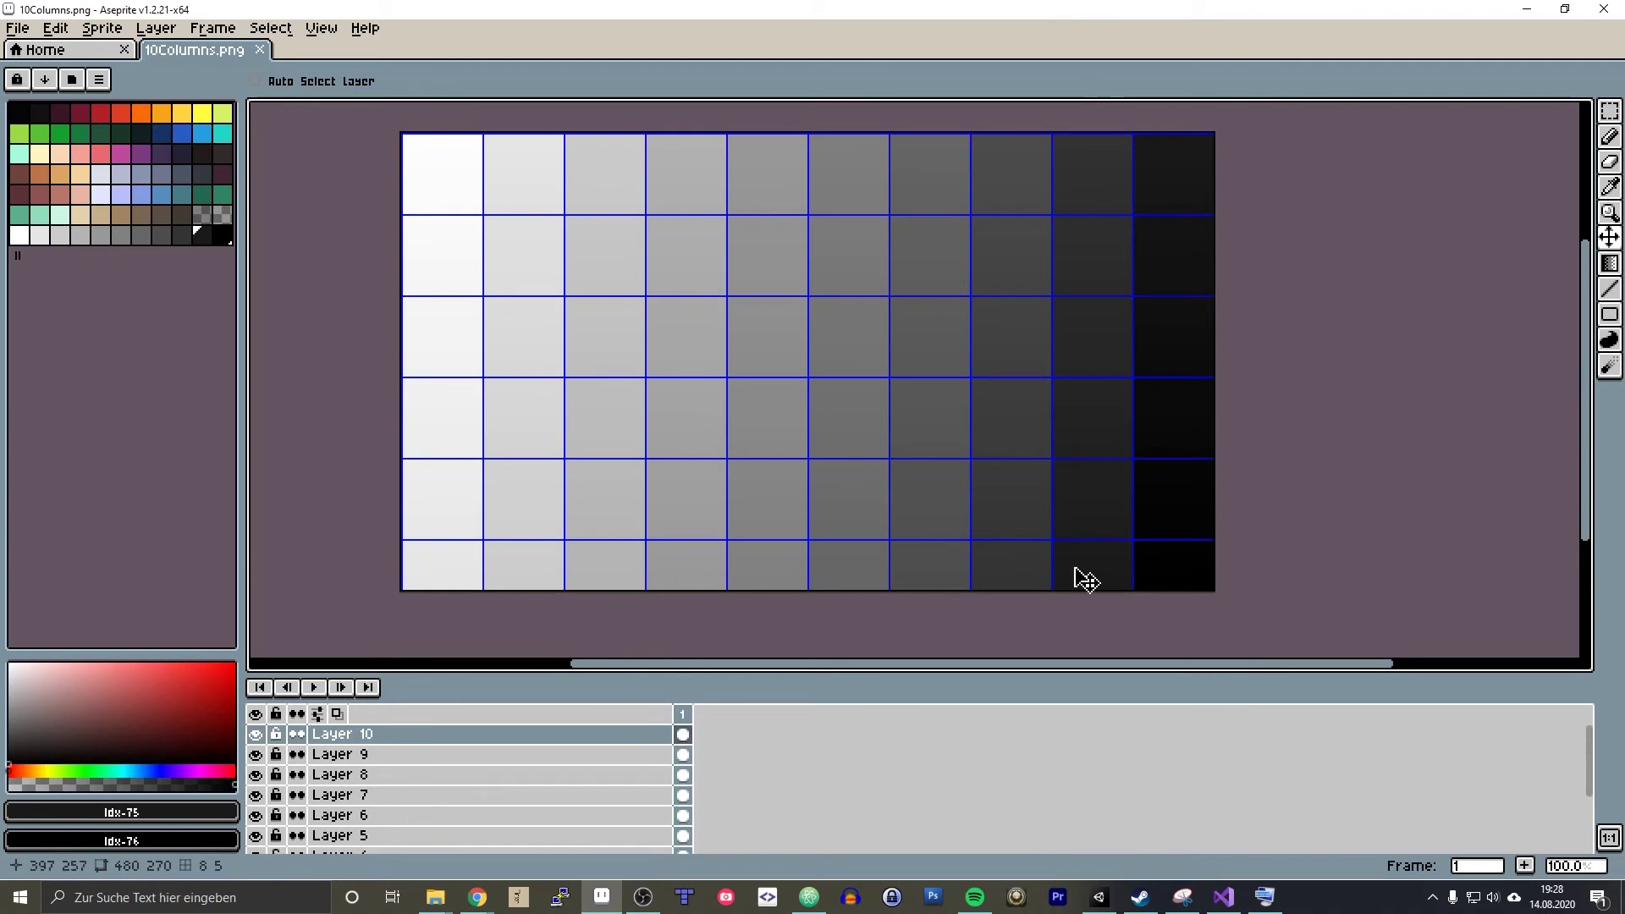
- Switch to Unity, assign 10Columns as the Transition Material's Transition Texture and preview the transition by sweeping _CutOff, returning it to 0
{"action": "mouse_move", "coordinate": [1110, 897]}
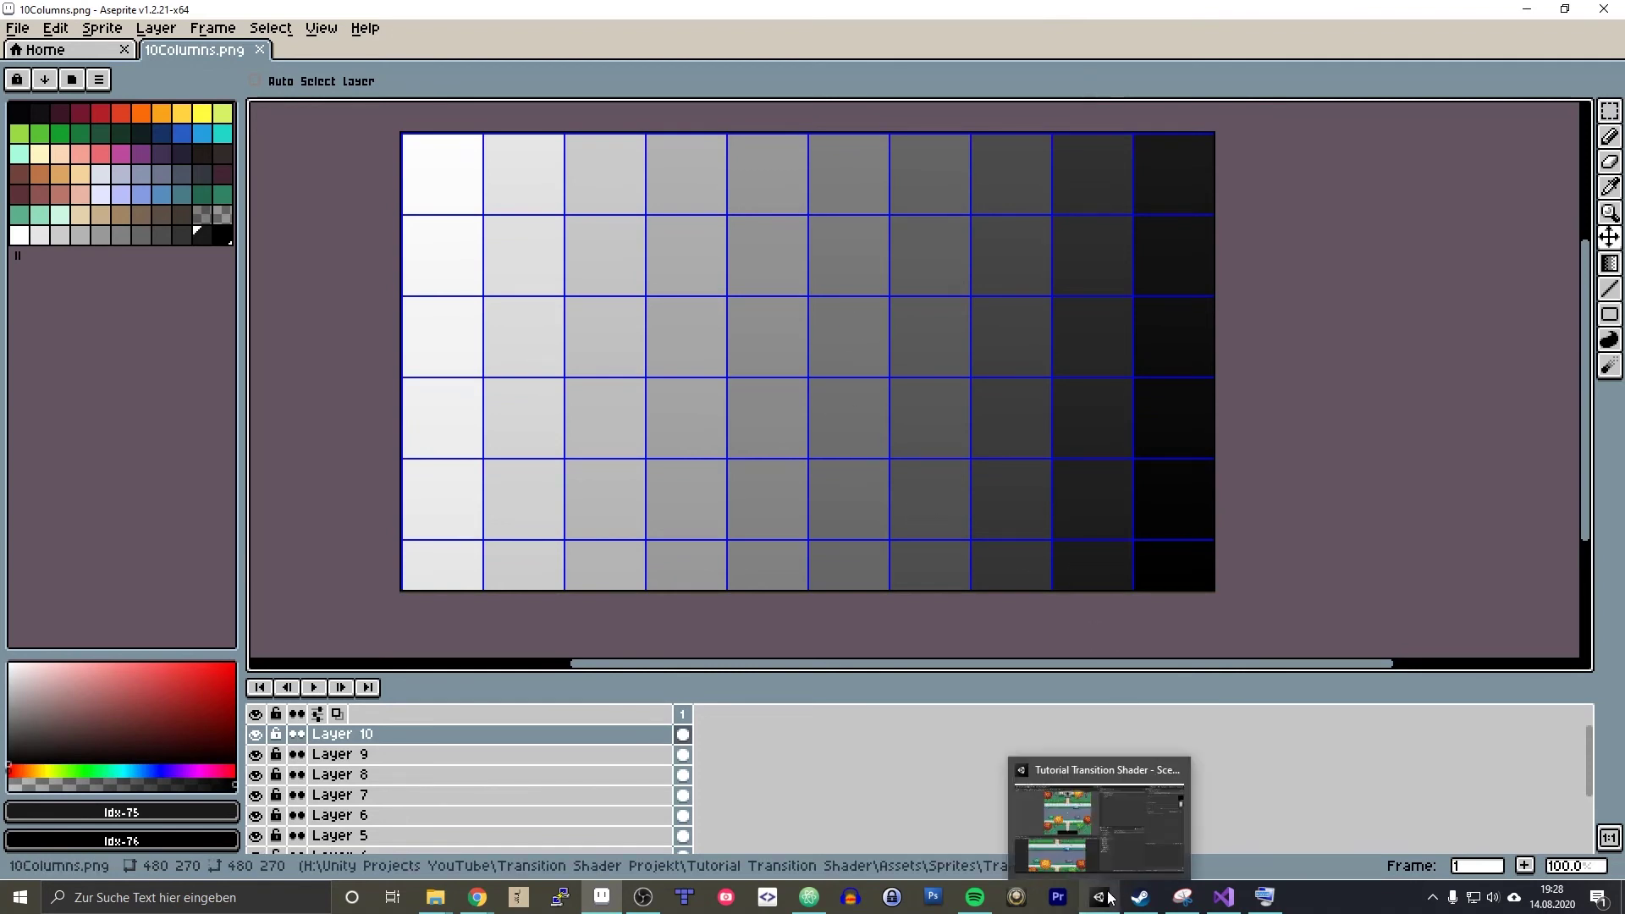
{"action": "left_click", "coordinate": [1105, 825]}
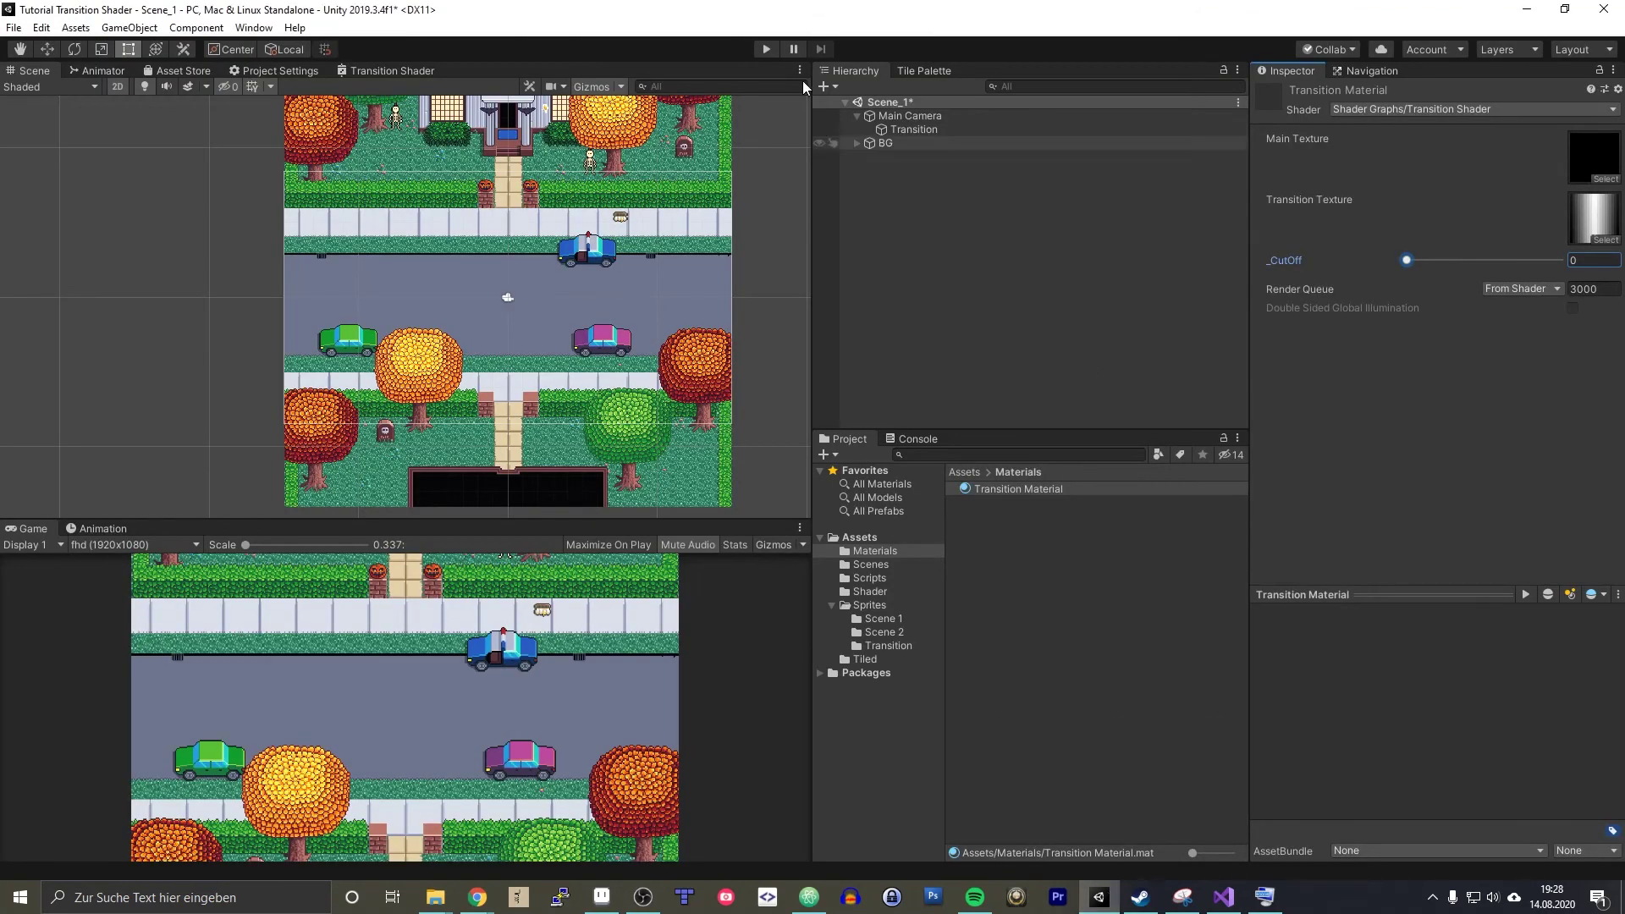
{"action": "left_click", "coordinate": [1001, 490]}
{"action": "key", "text": "F2"}
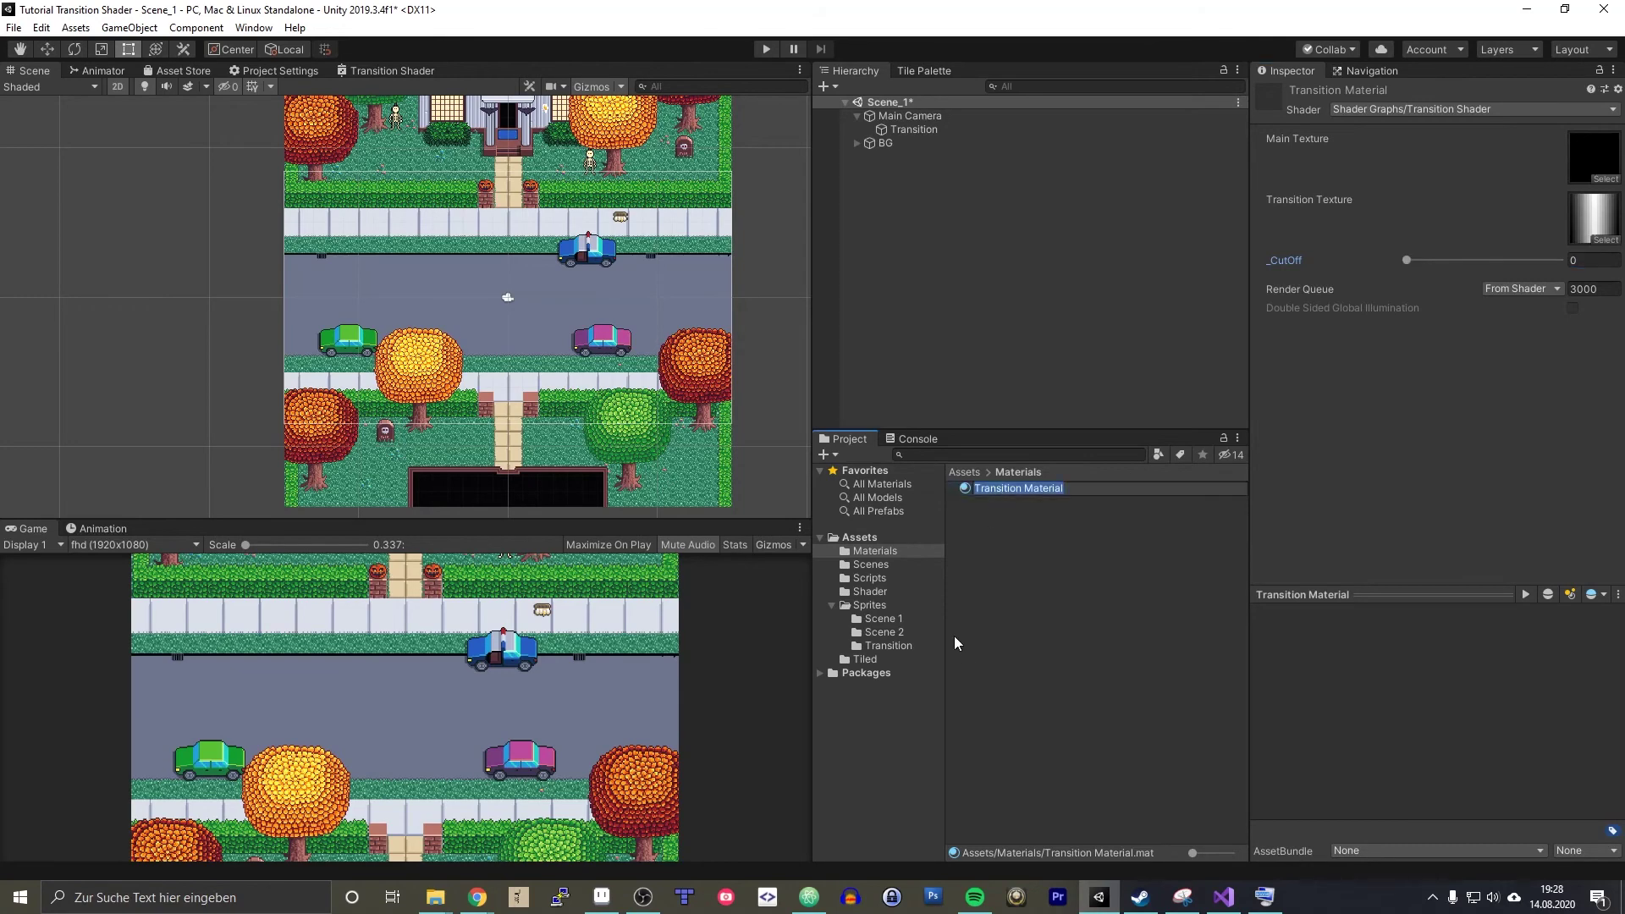
{"action": "left_click", "coordinate": [1607, 240]}
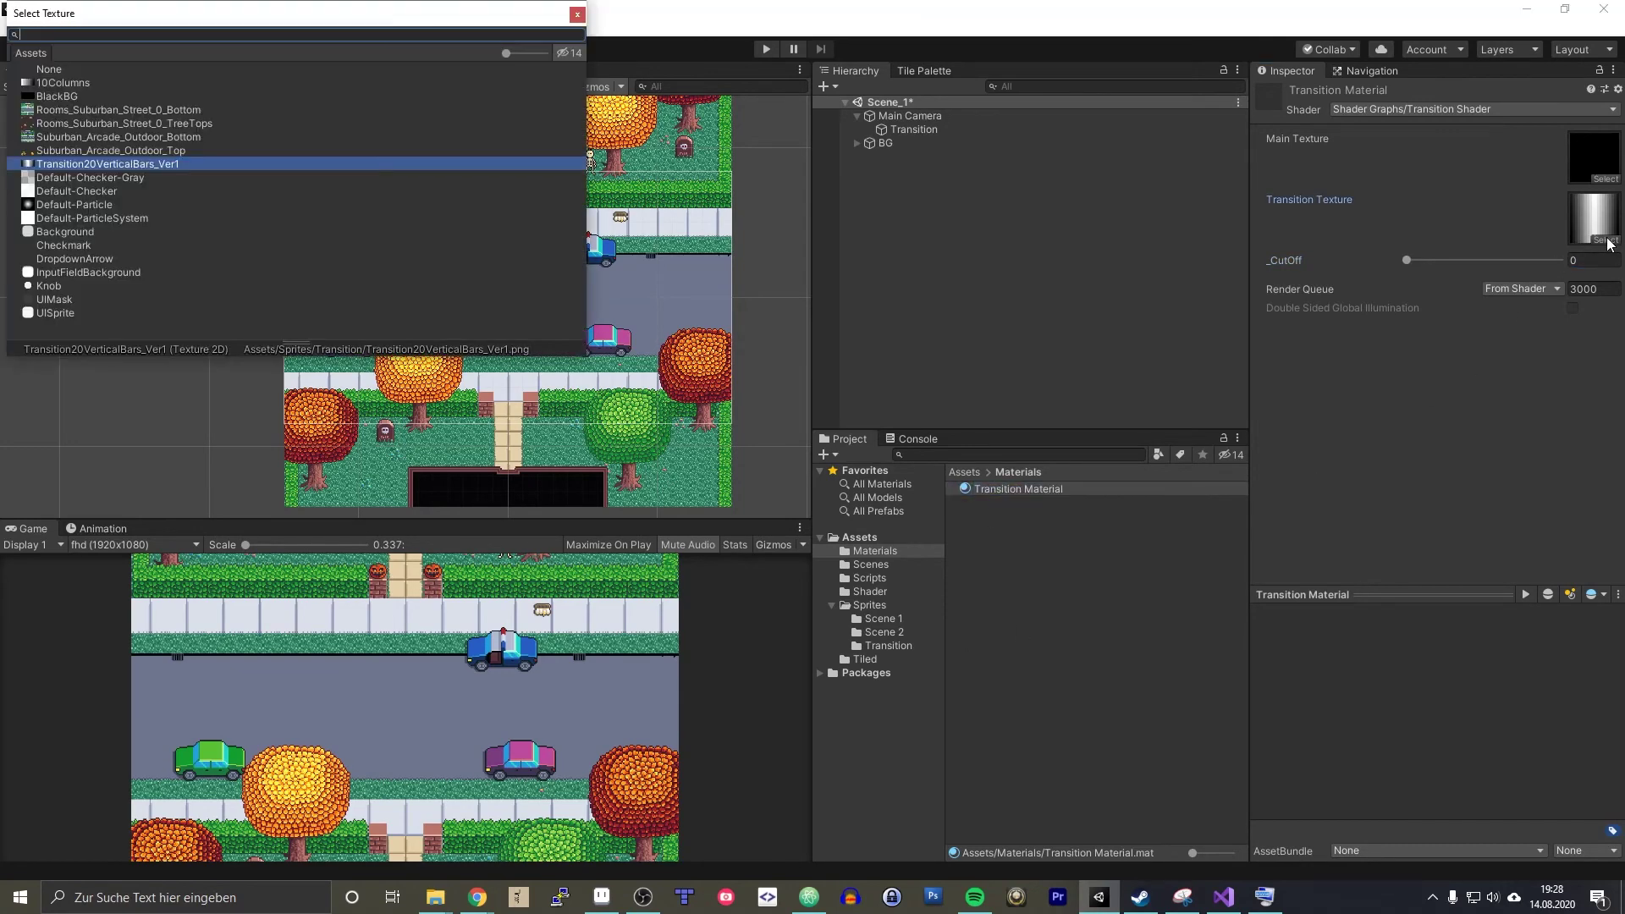
{"action": "left_click", "coordinate": [82, 84]}
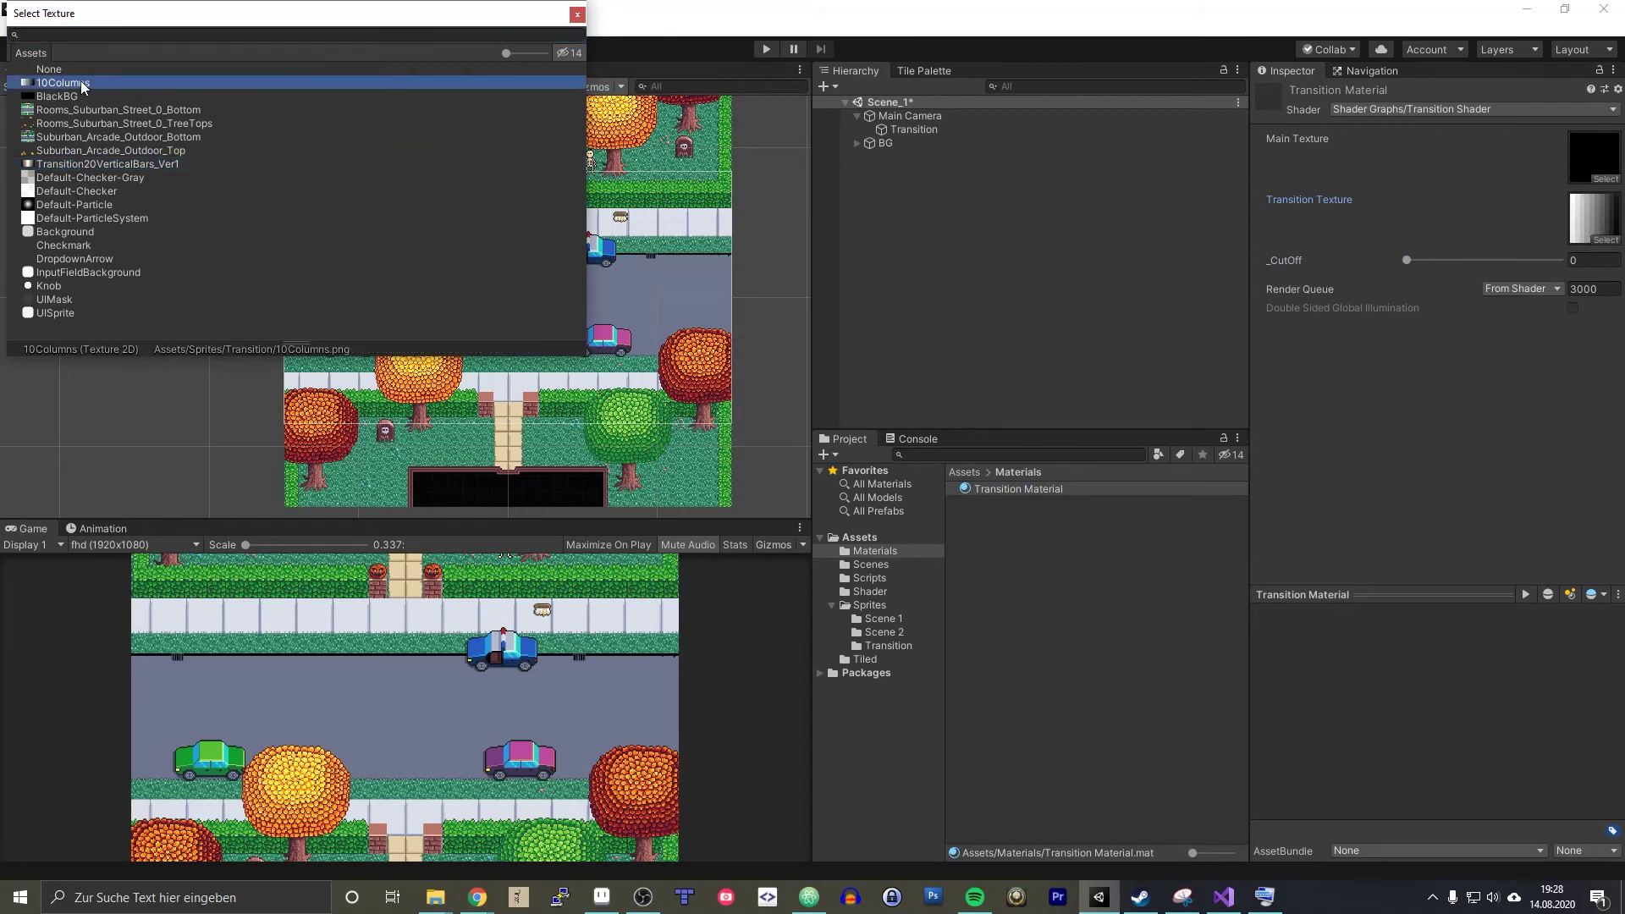
{"action": "left_click", "coordinate": [580, 16]}
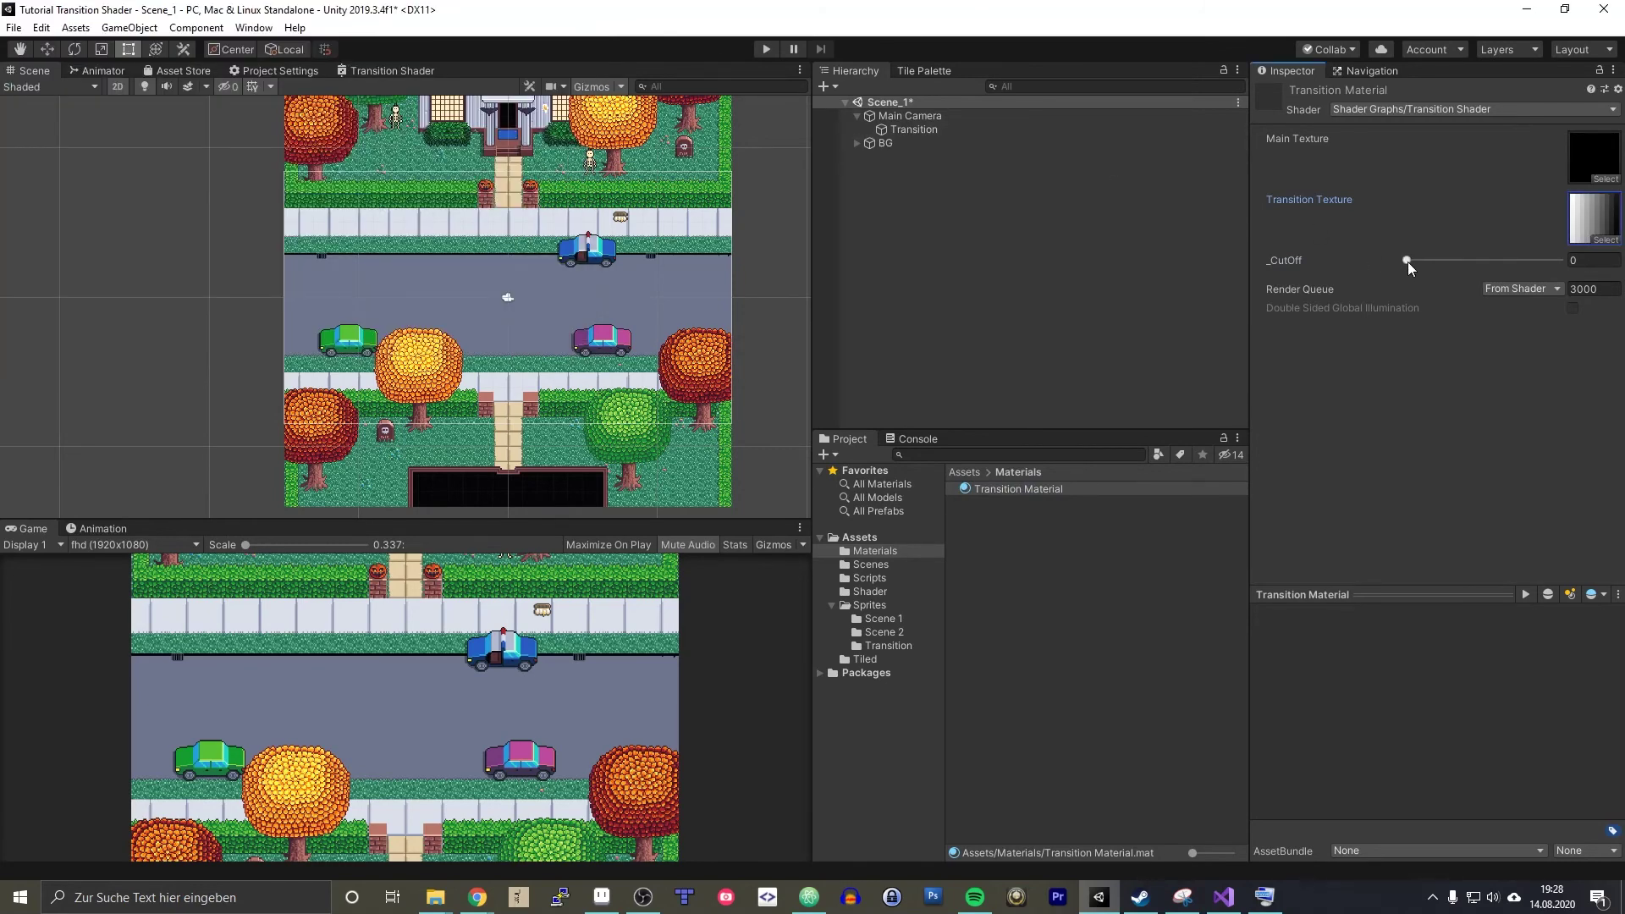
{"action": "mouse_move", "coordinate": [1407, 260]}
{"action": "left_mouse_down"}
{"action": "mouse_move", "coordinate": [1557, 267]}
{"action": "mouse_move", "coordinate": [1405, 265]}
{"action": "left_mouse_up"}
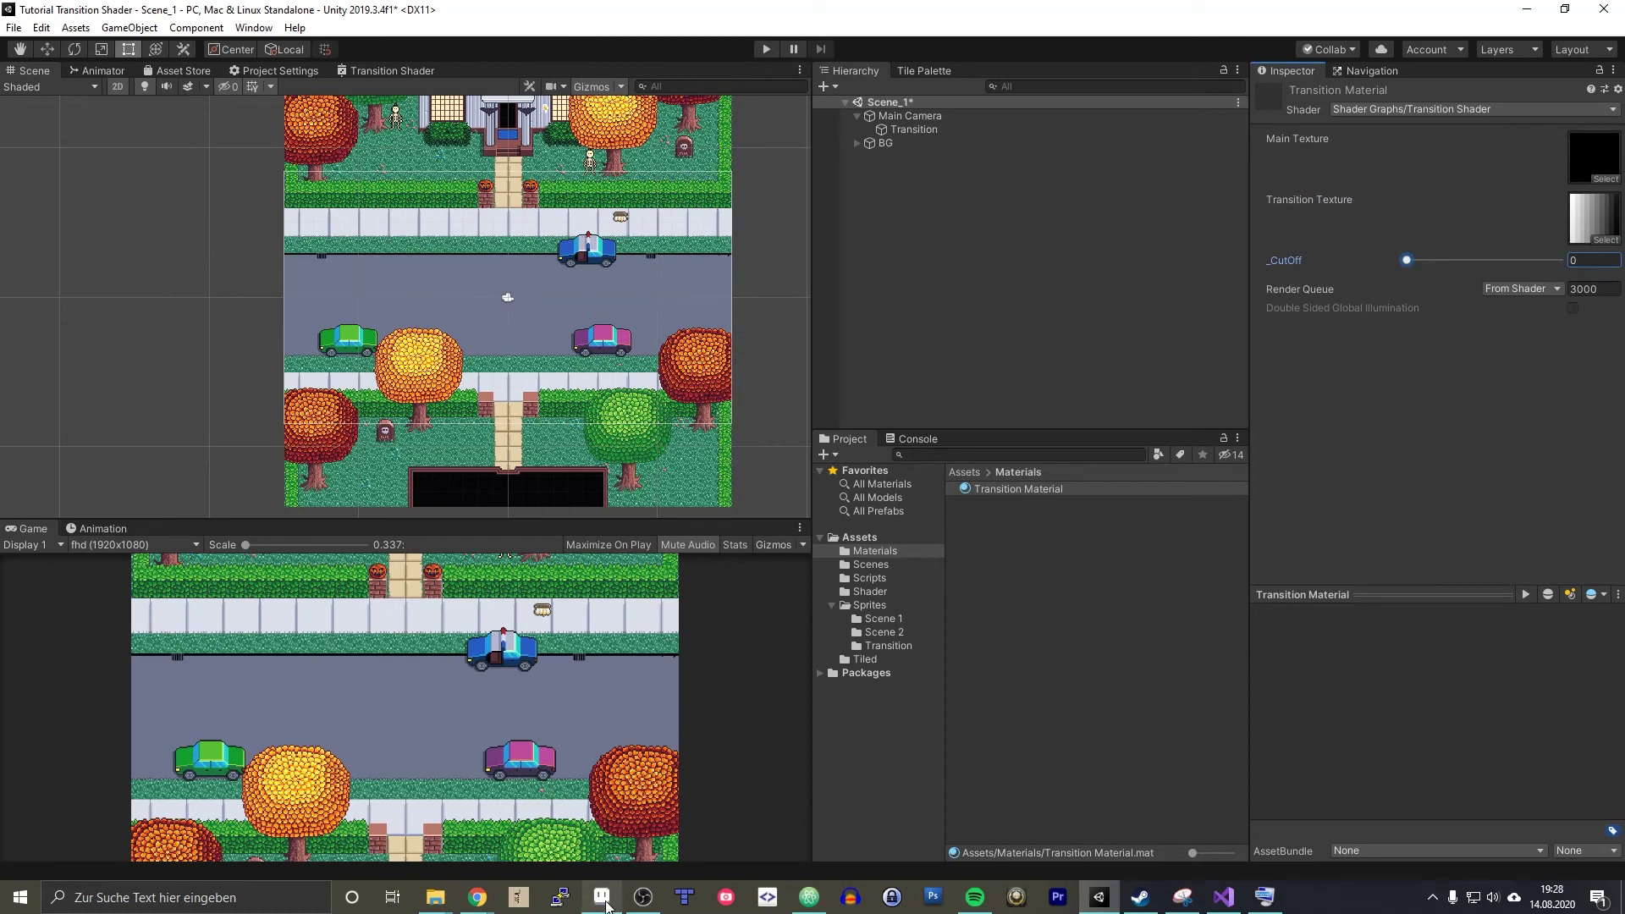
- Return to Aseprite and select the entire 480 × 270 gradient image with the marquee
{"action": "left_click", "coordinate": [606, 905]}
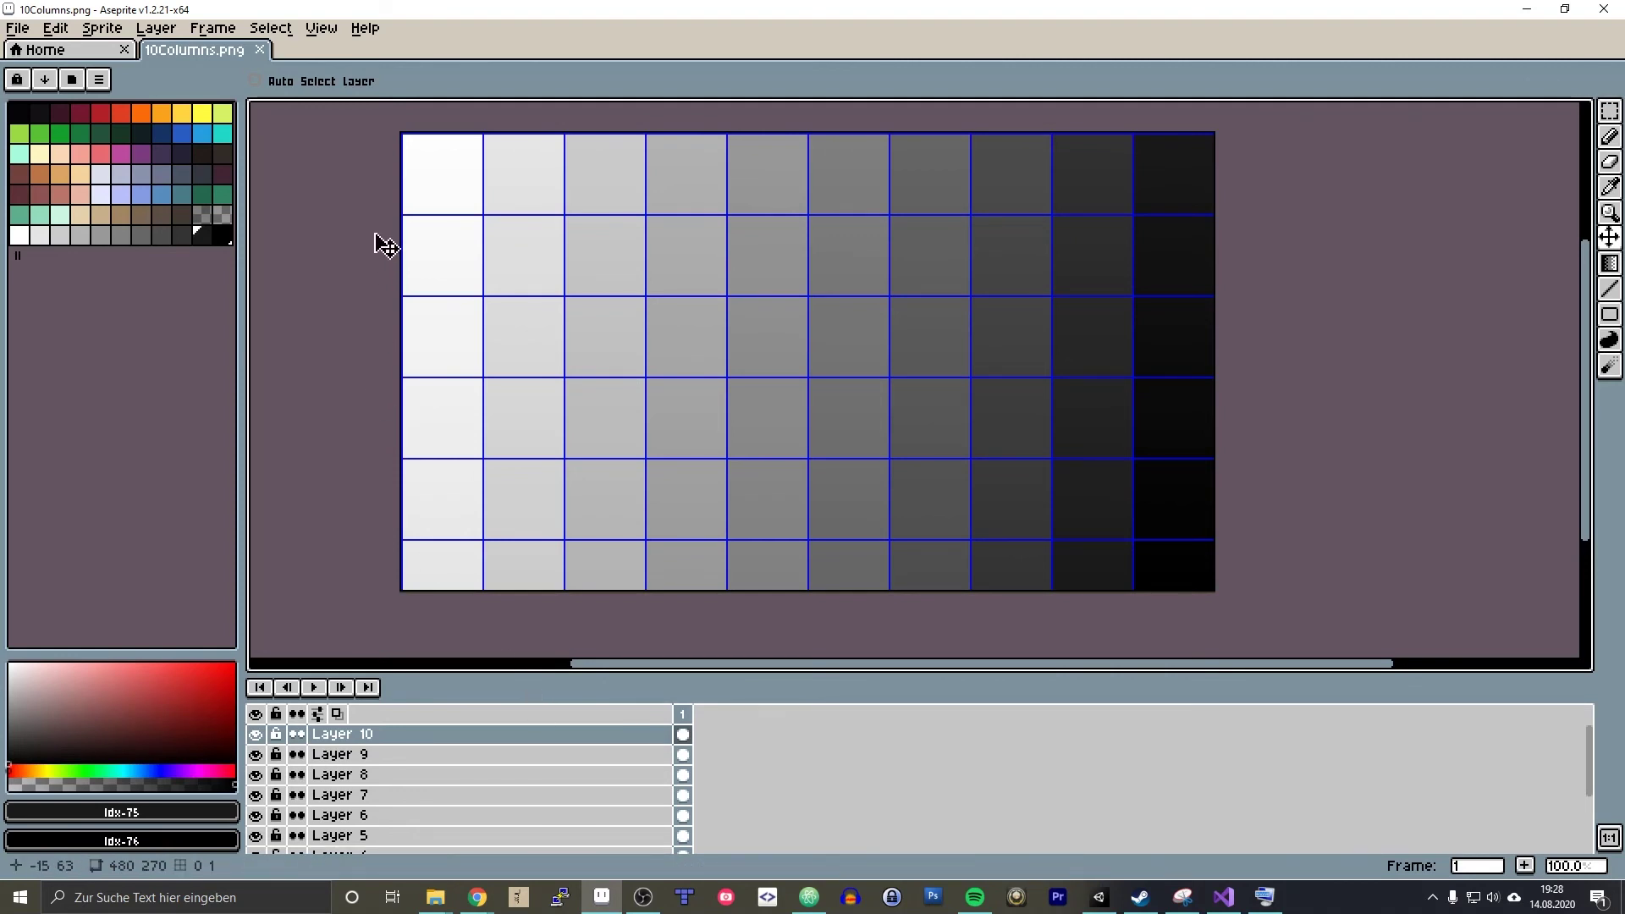
{"action": "key", "text": "m"}
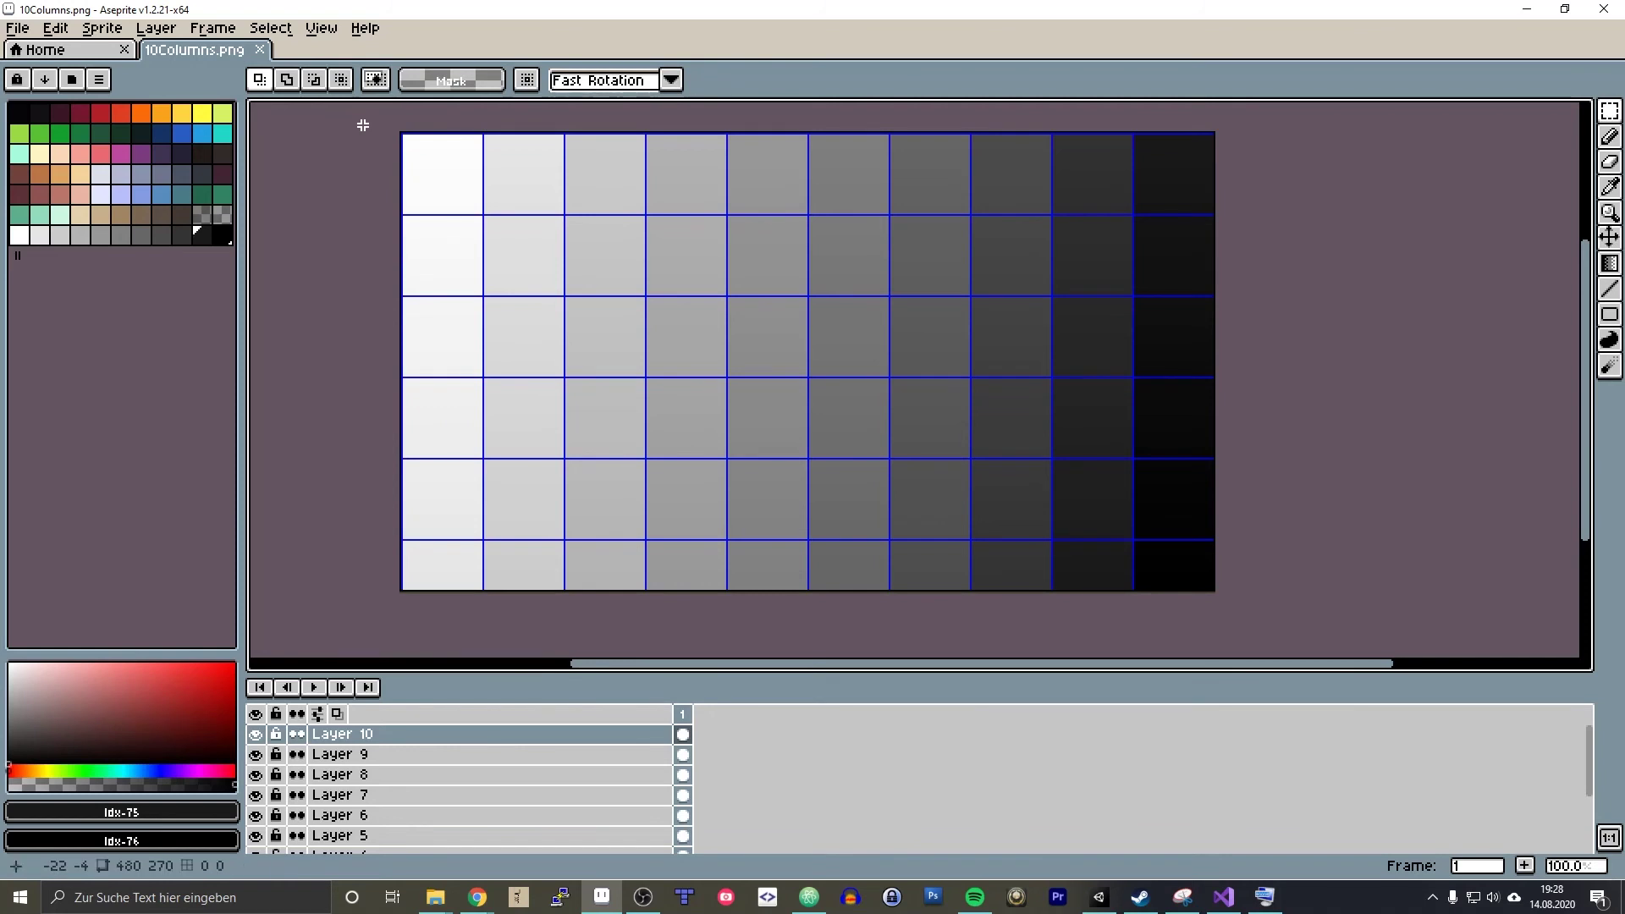
{"action": "left_click_drag", "start_coordinate": [362, 125], "coordinate": [1267, 599]}
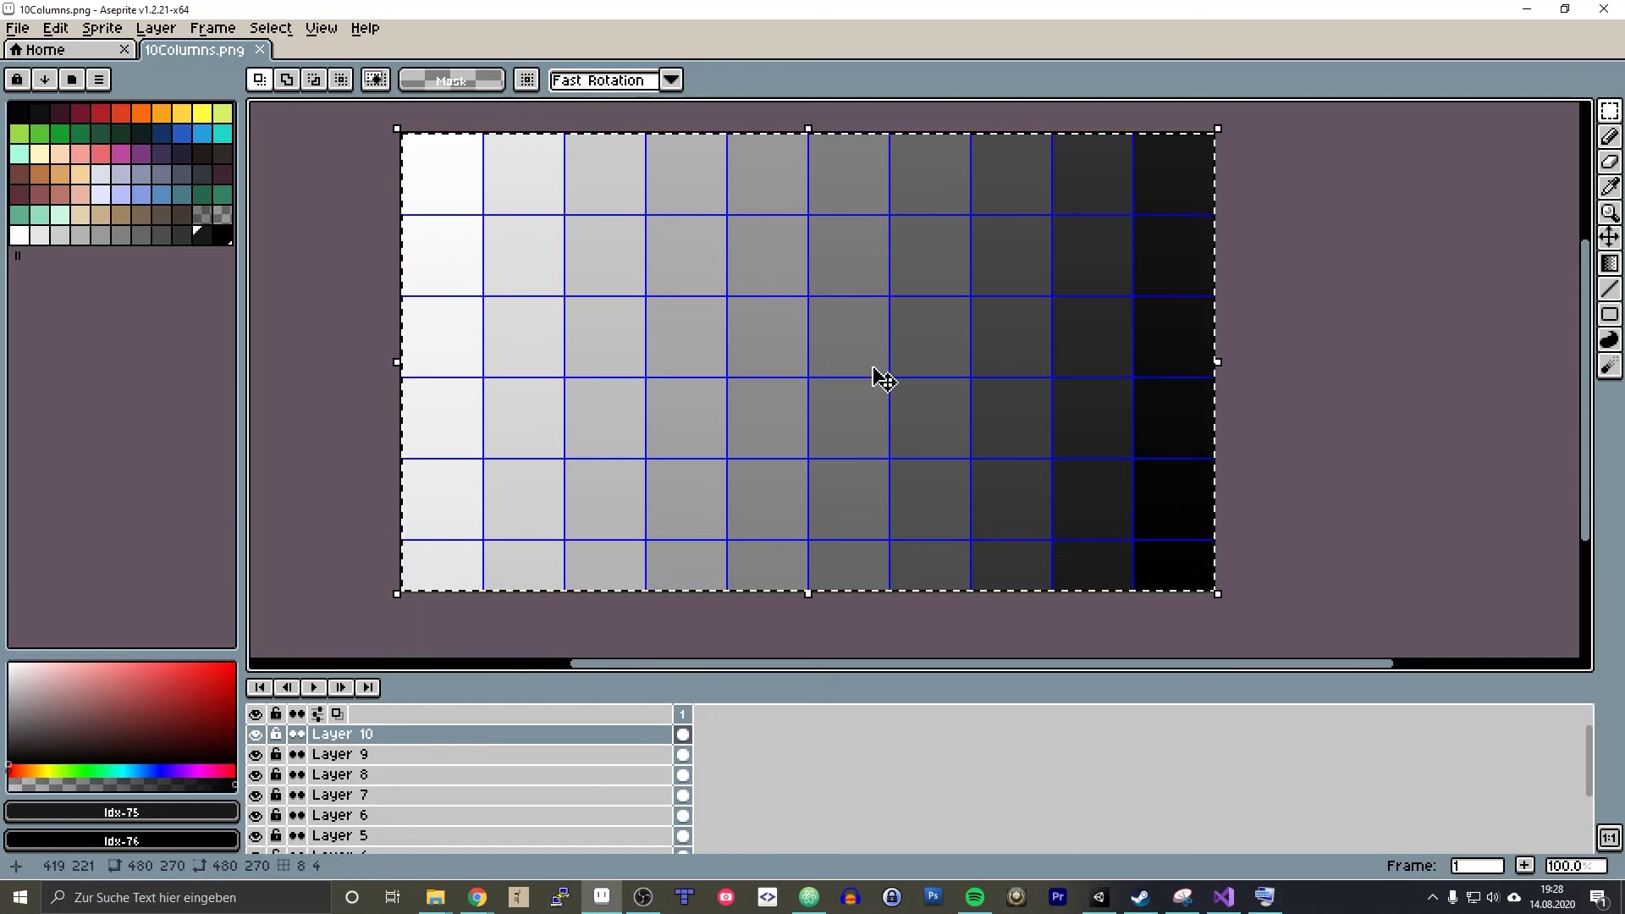
{"action": "left_click", "coordinate": [102, 27]}
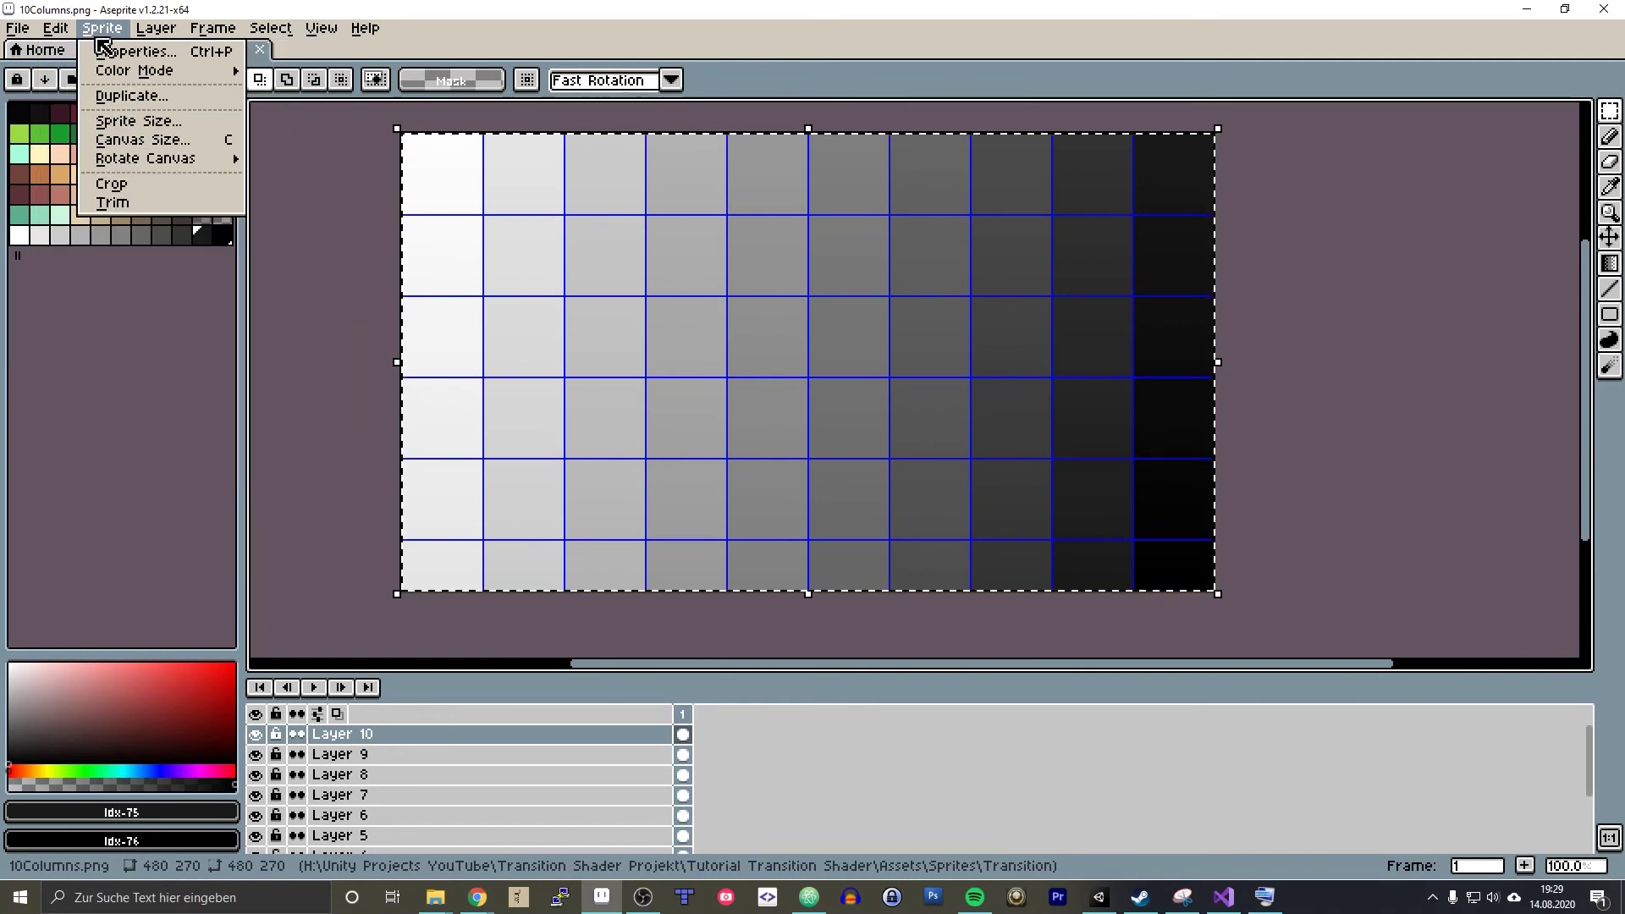
{"action": "left_click", "coordinate": [119, 140]}
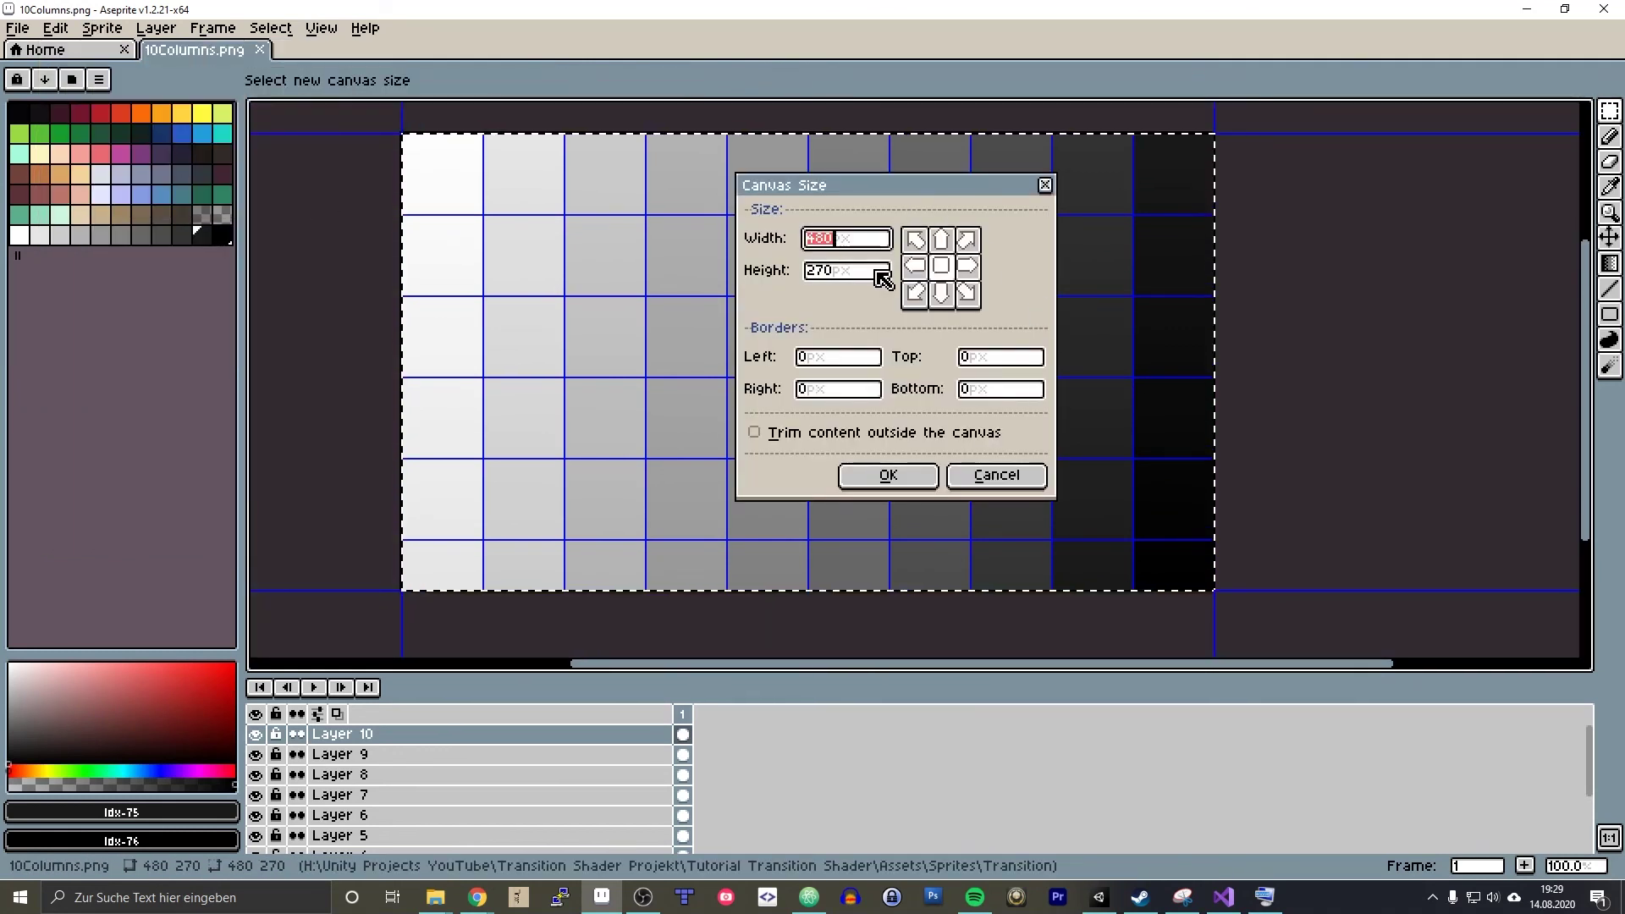
{"action": "left_click", "coordinate": [1045, 185]}
- Change the grid so it divides the canvas into ten columns and two equal rows, and flatten all layers into one
{"action": "left_click", "coordinate": [364, 27]}
{"action": "mouse_move", "coordinate": [322, 28]}
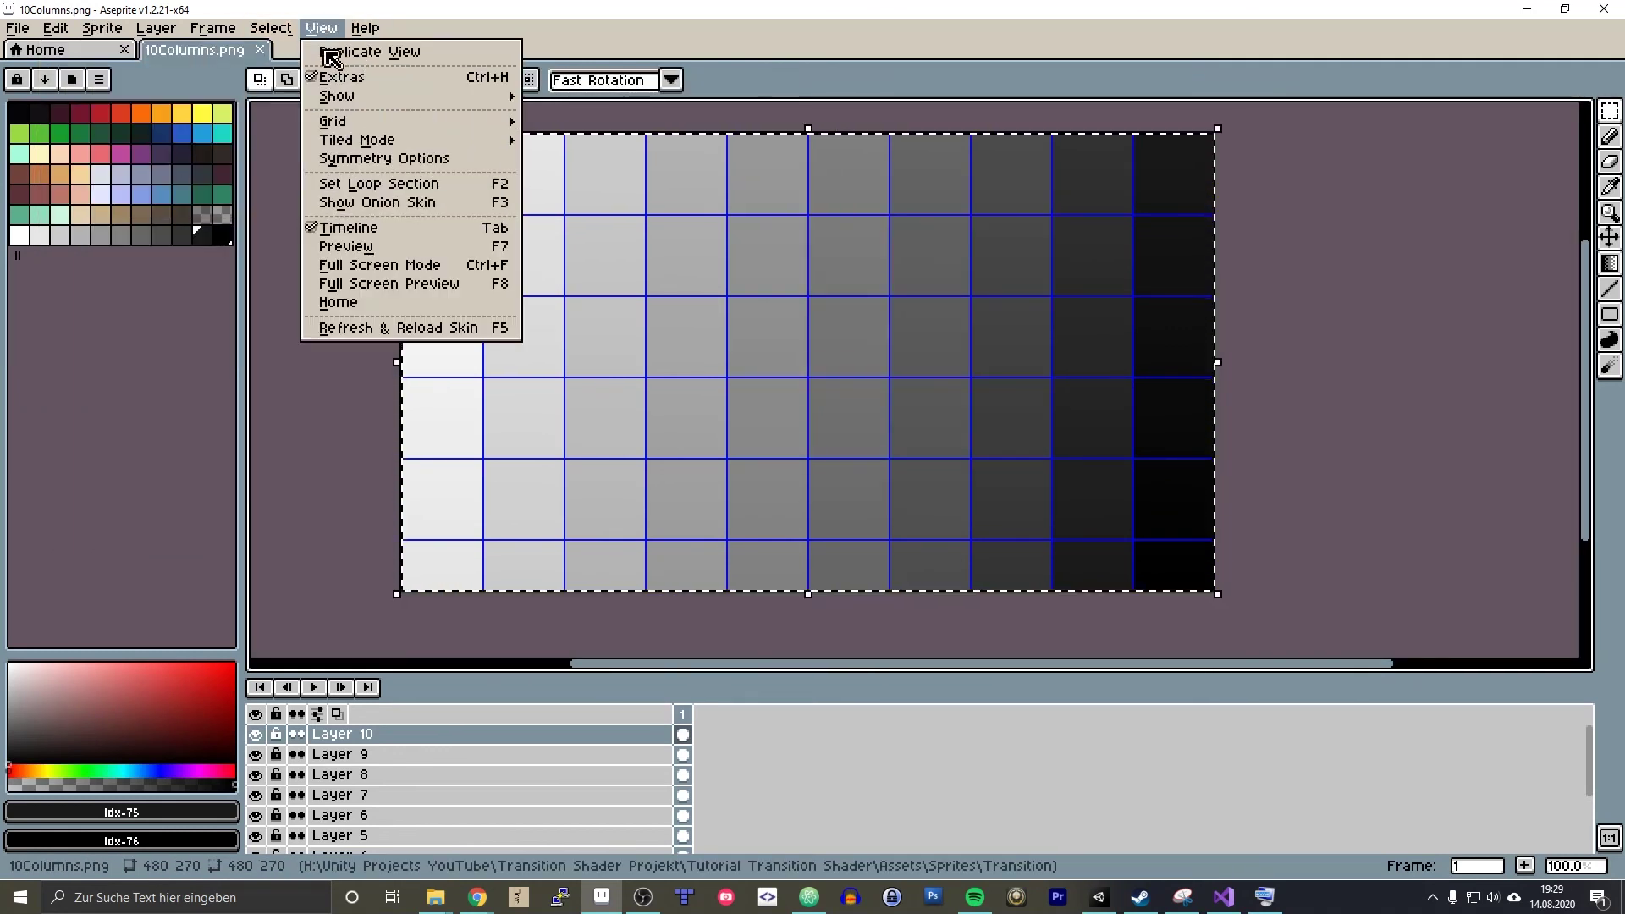
{"action": "left_click", "coordinate": [584, 121]}
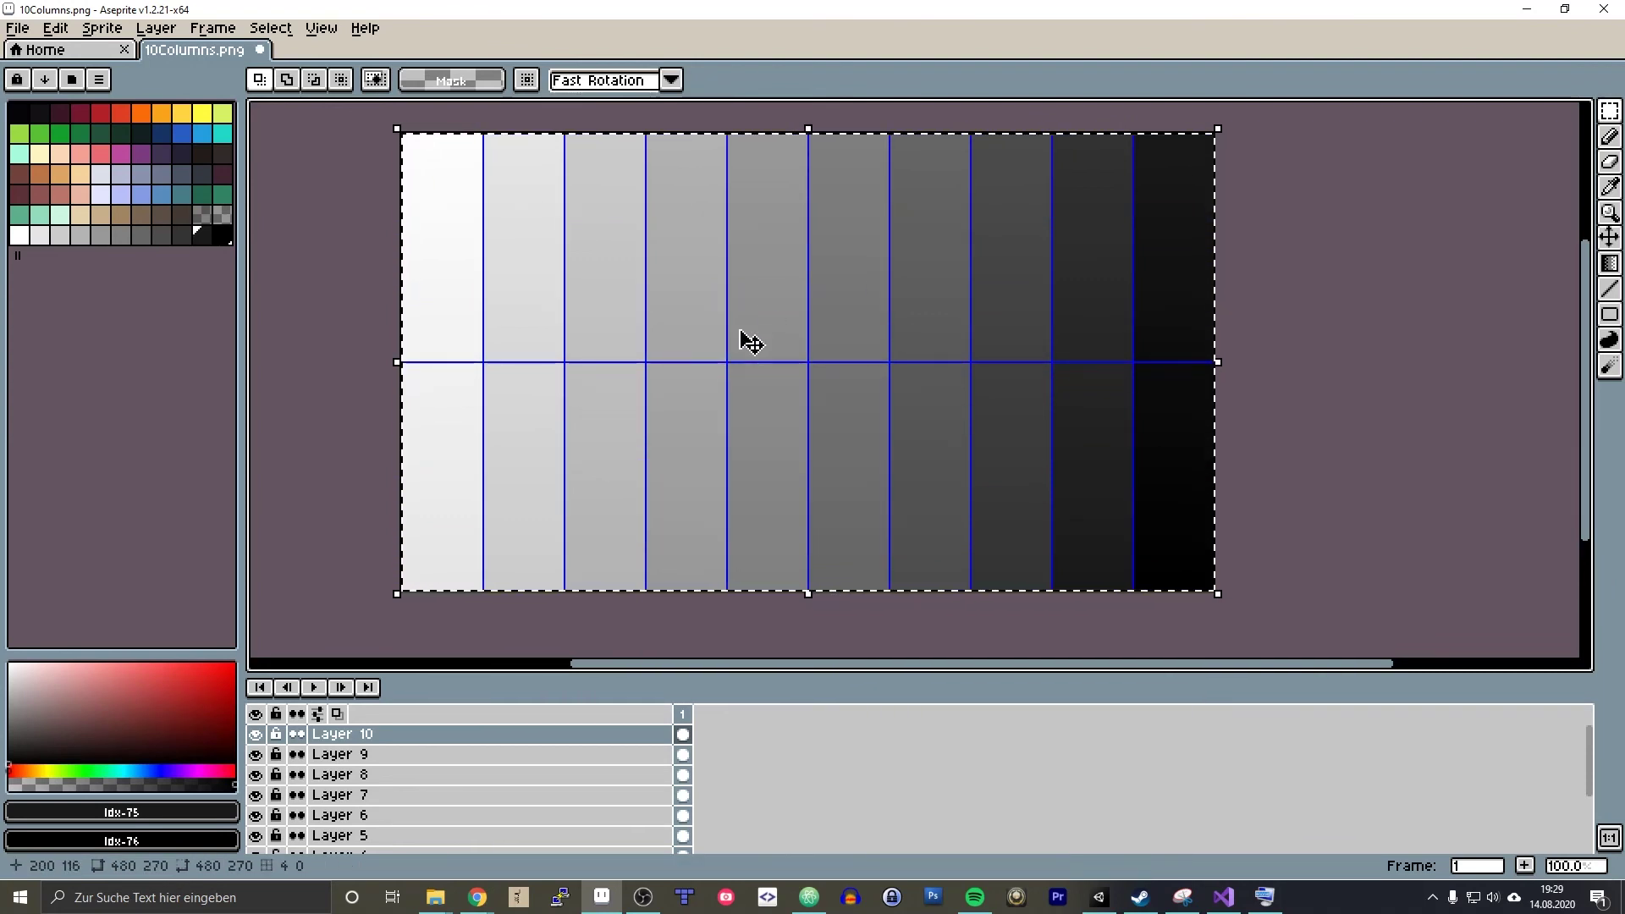
{"action": "right_click", "coordinate": [606, 734]}
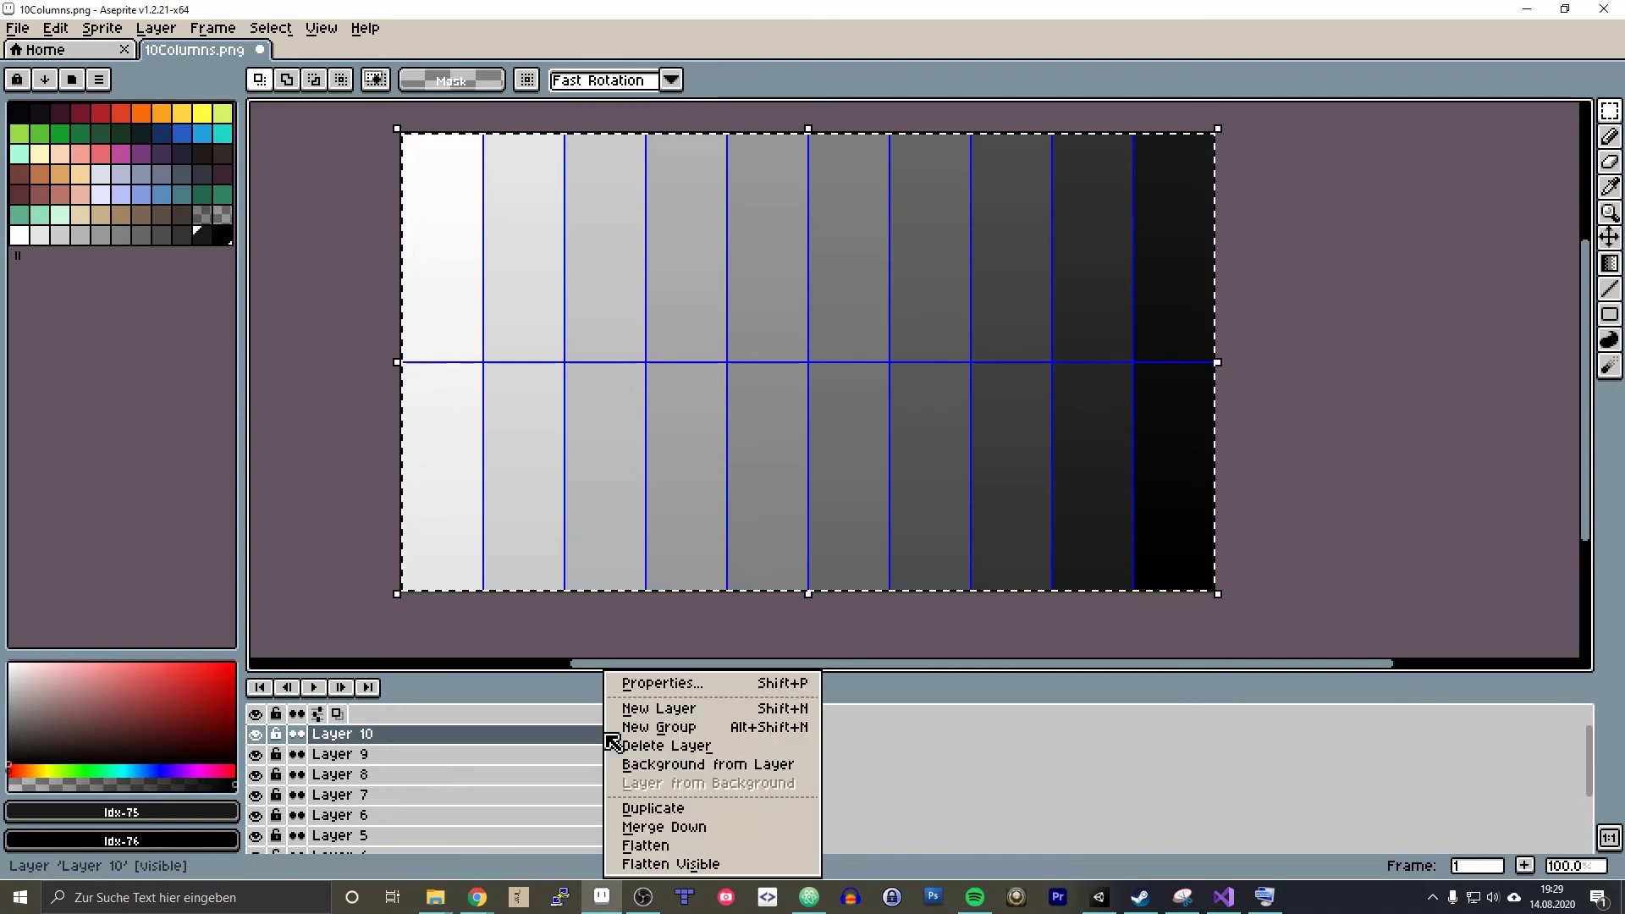
{"action": "left_click", "coordinate": [660, 845]}
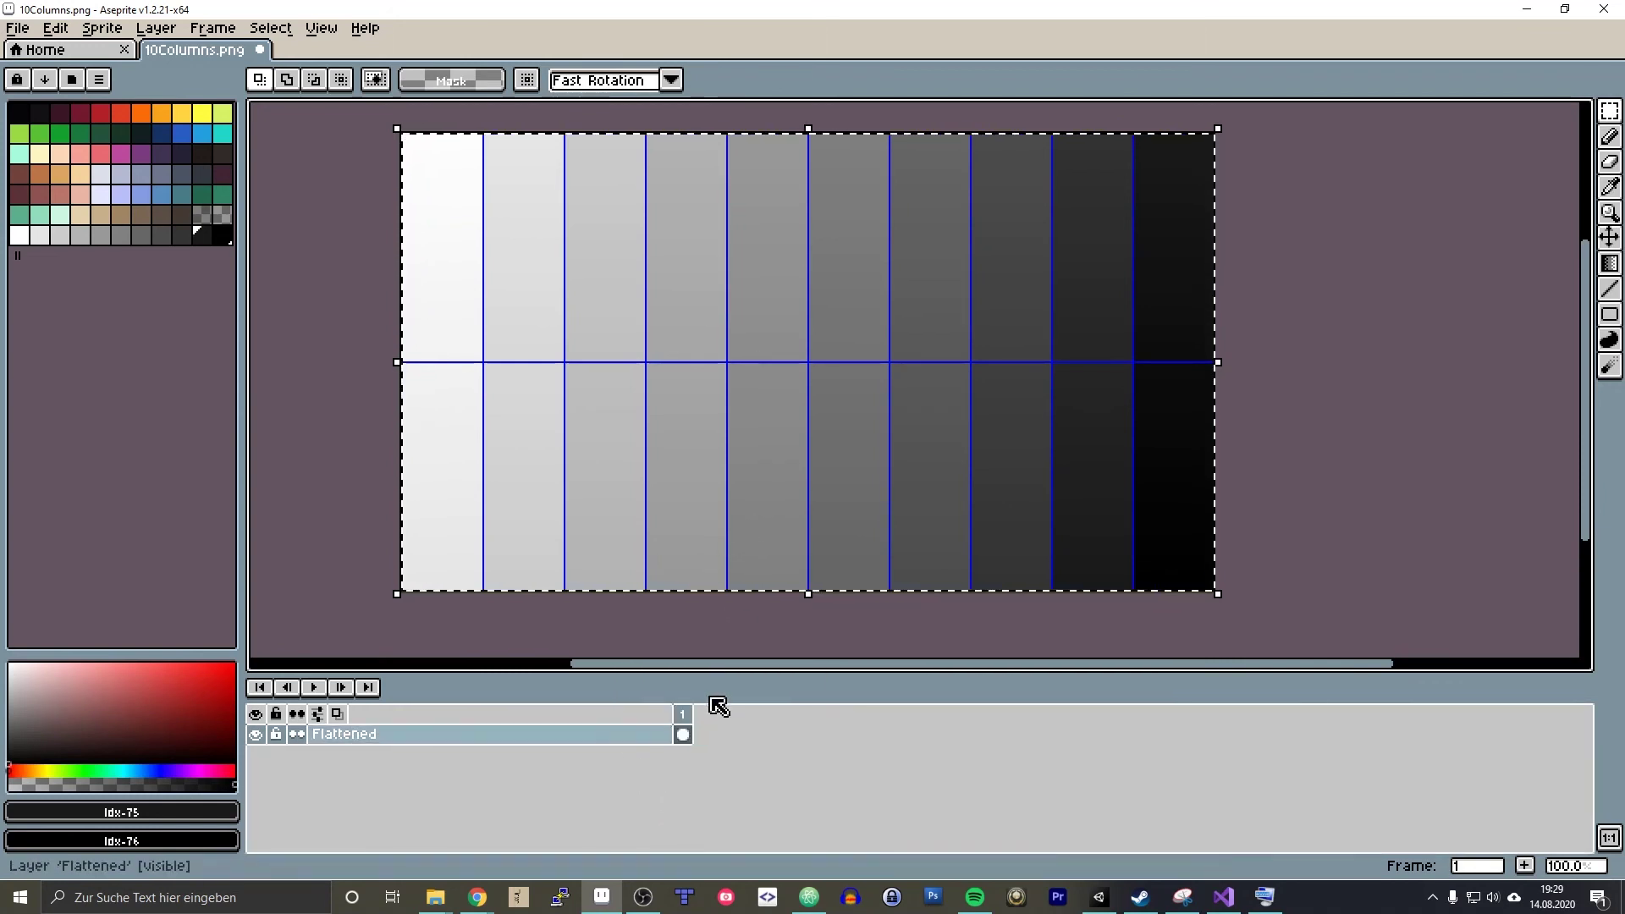
- Try shifting the gradient image up by half the canvas height and placing a copy of it over the empty lower half
{"action": "key", "text": "v"}
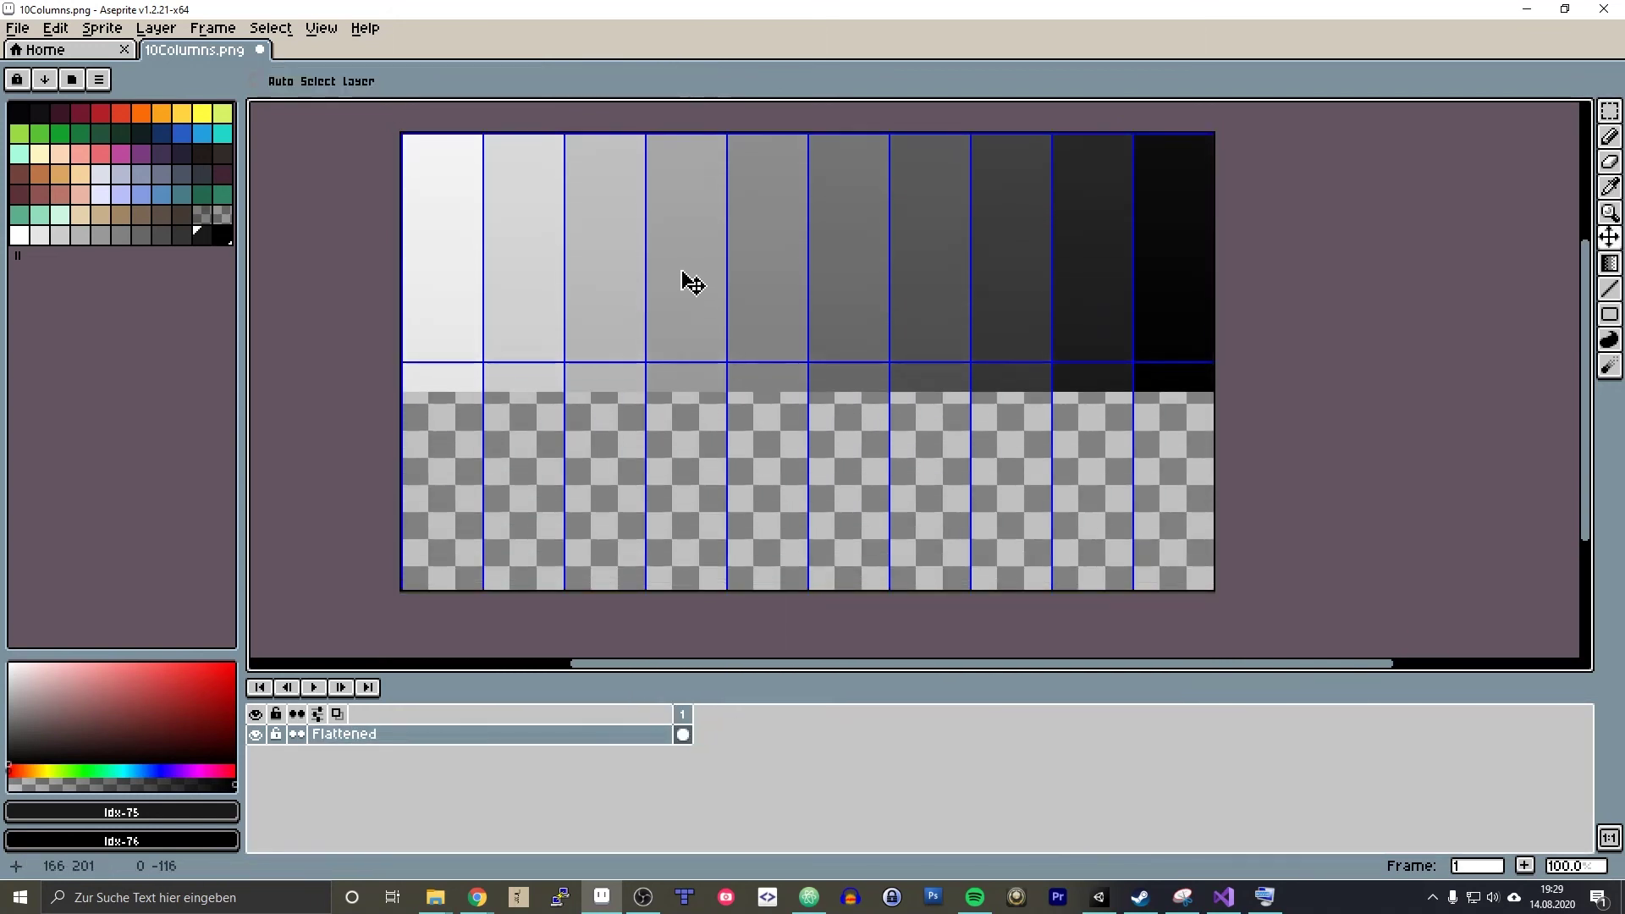
{"action": "key", "text": "ctrl"}
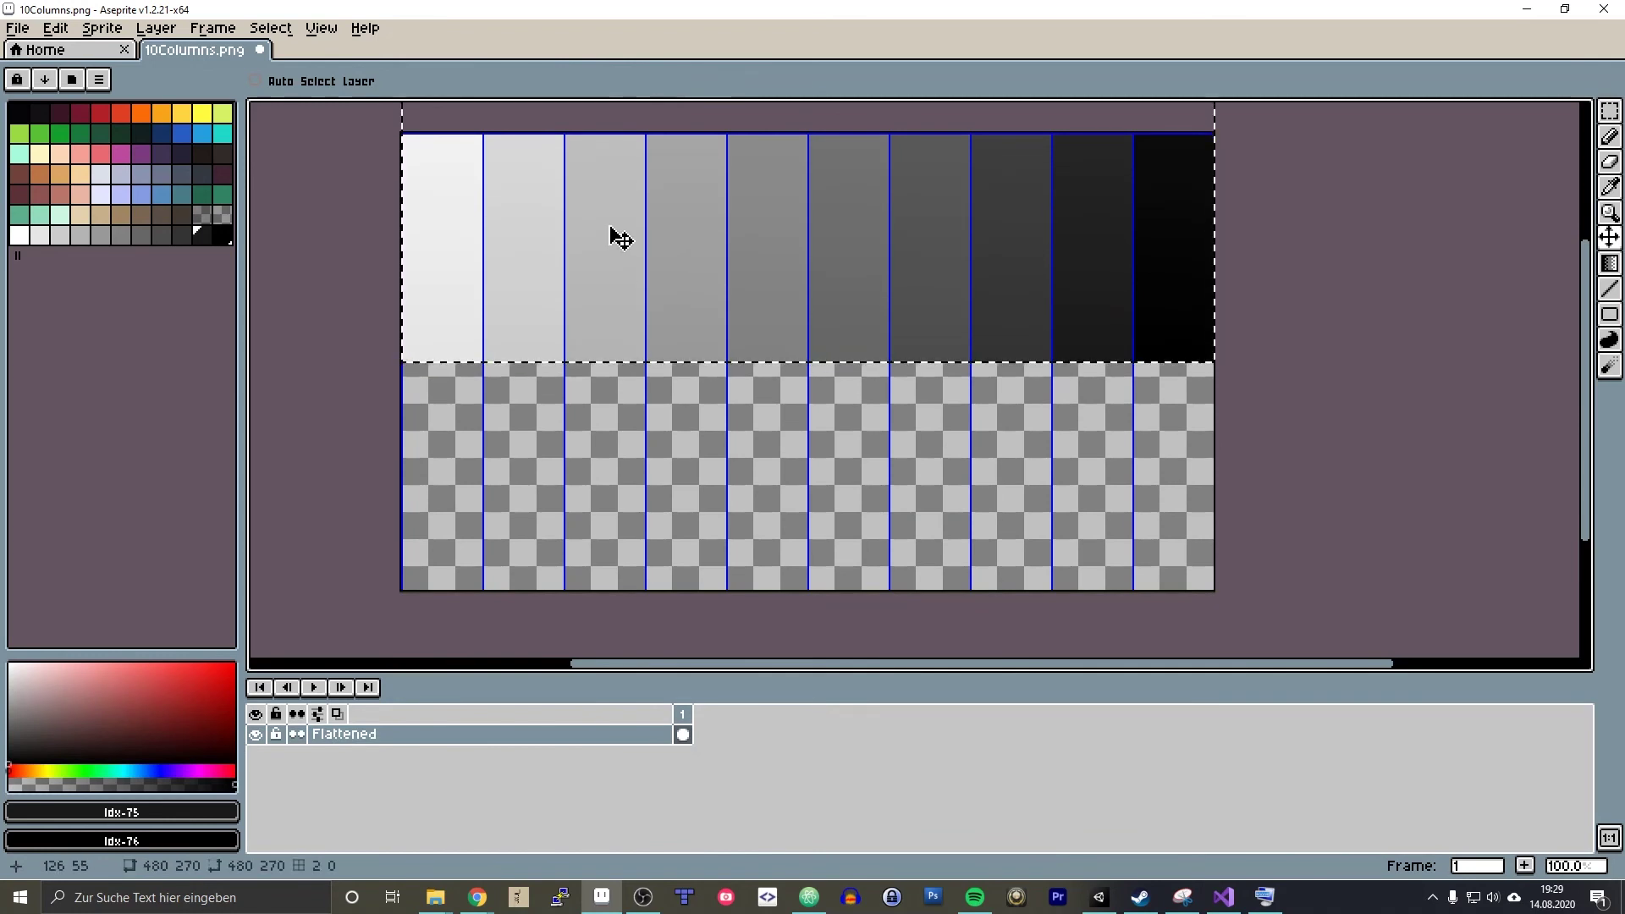
{"action": "left_click_drag", "start_coordinate": [620, 241], "coordinate": [673, 519], "text": "ctrl"}
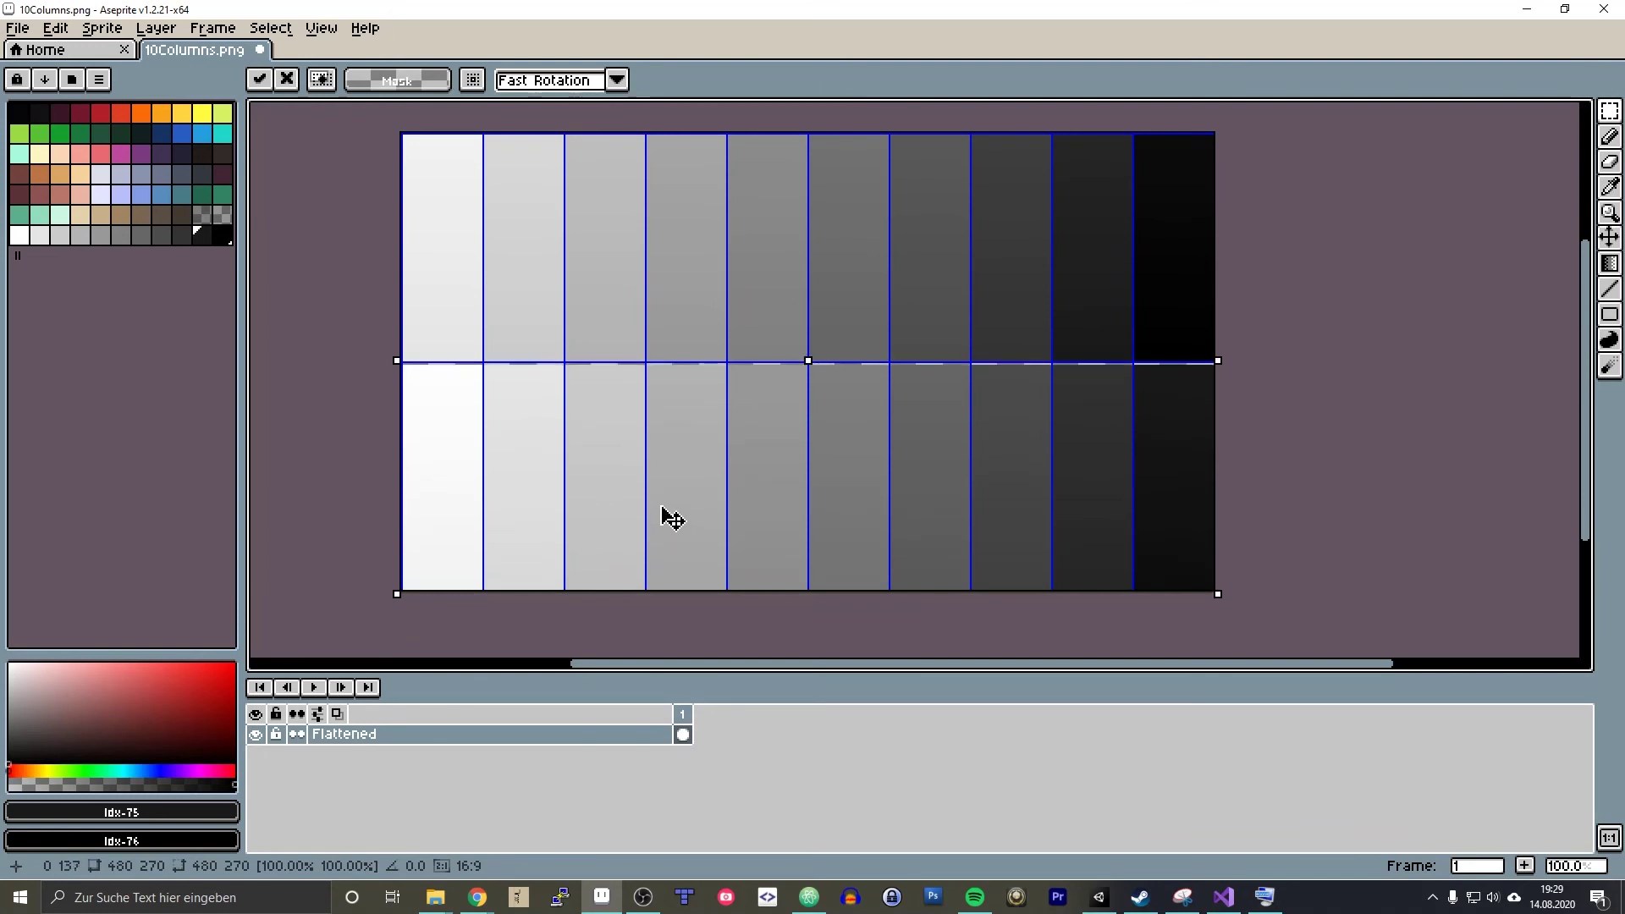
{"action": "scroll", "coordinate": [533, 402], "scroll_direction": "up", "scroll_amount": 3}
{"action": "scroll", "coordinate": [533, 402], "scroll_direction": "down", "scroll_amount": 3}
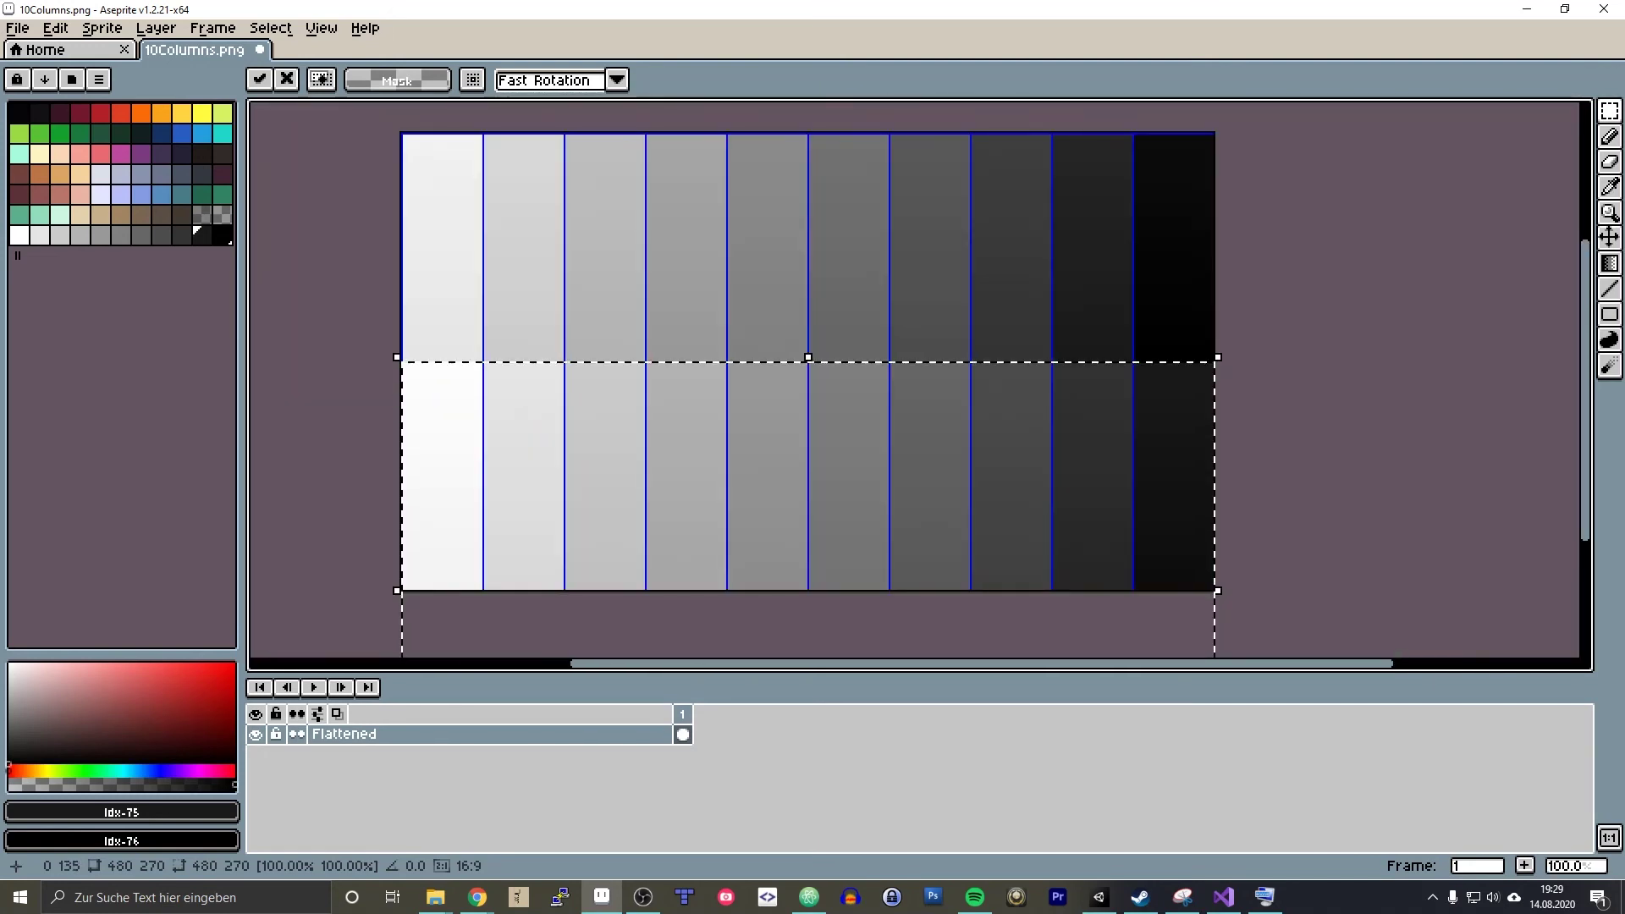
- Flip the copy in the lower half horizontally, deselect it and save 10Columns.png
{"action": "left_click", "coordinate": [108, 34]}
{"action": "mouse_move", "coordinate": [58, 31]}
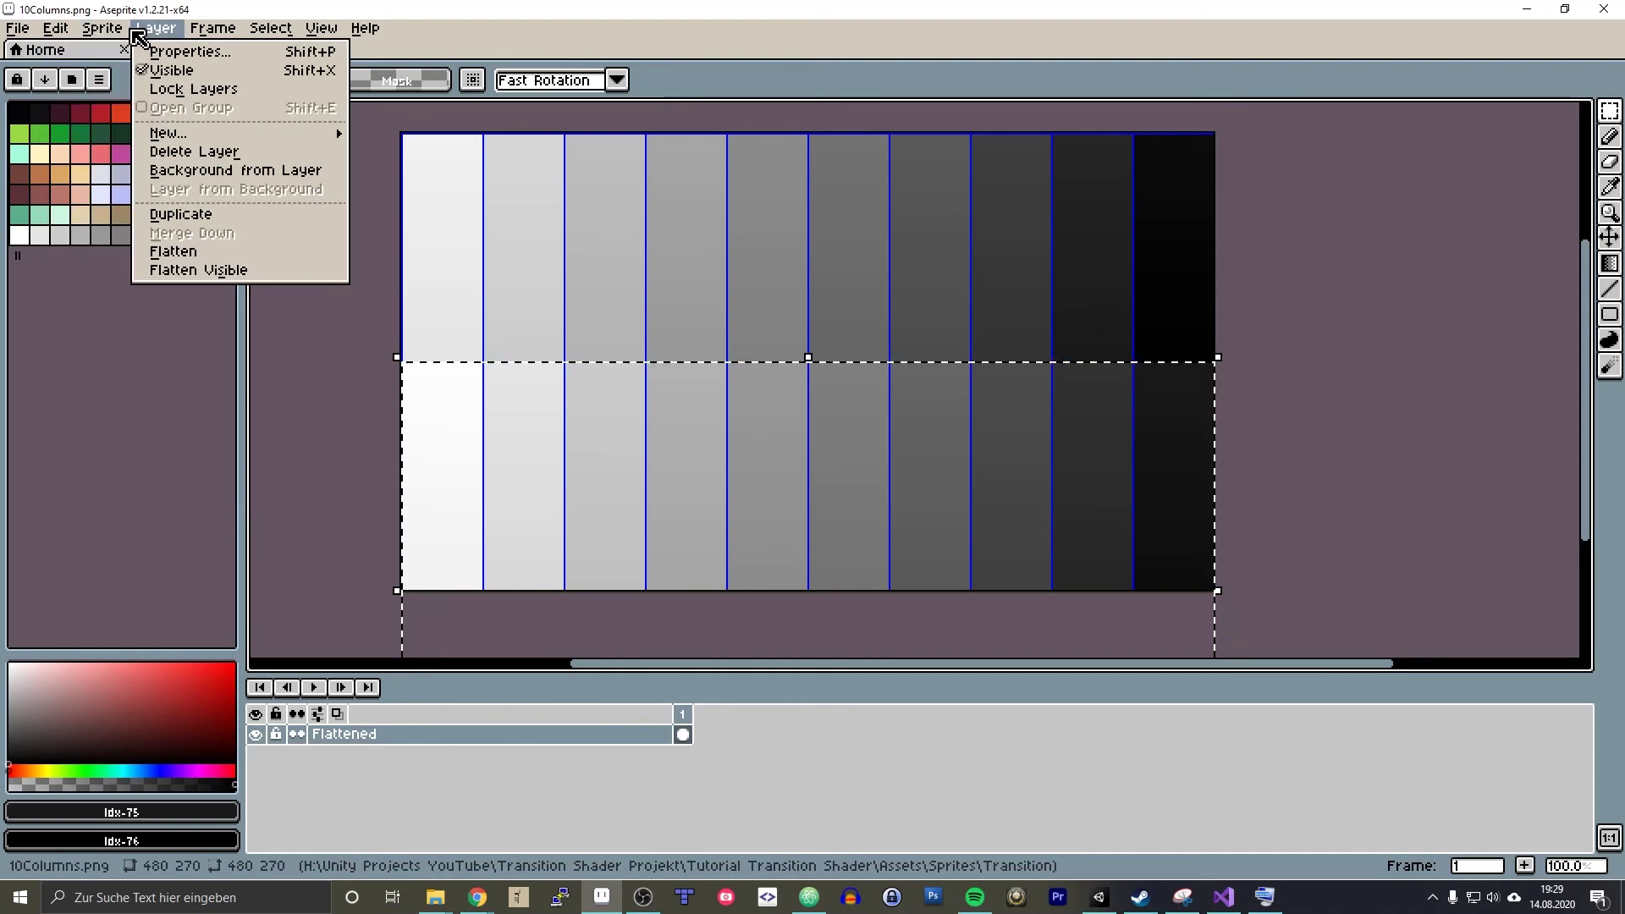
{"action": "mouse_move", "coordinate": [123, 36]}
{"action": "mouse_move", "coordinate": [154, 165]}
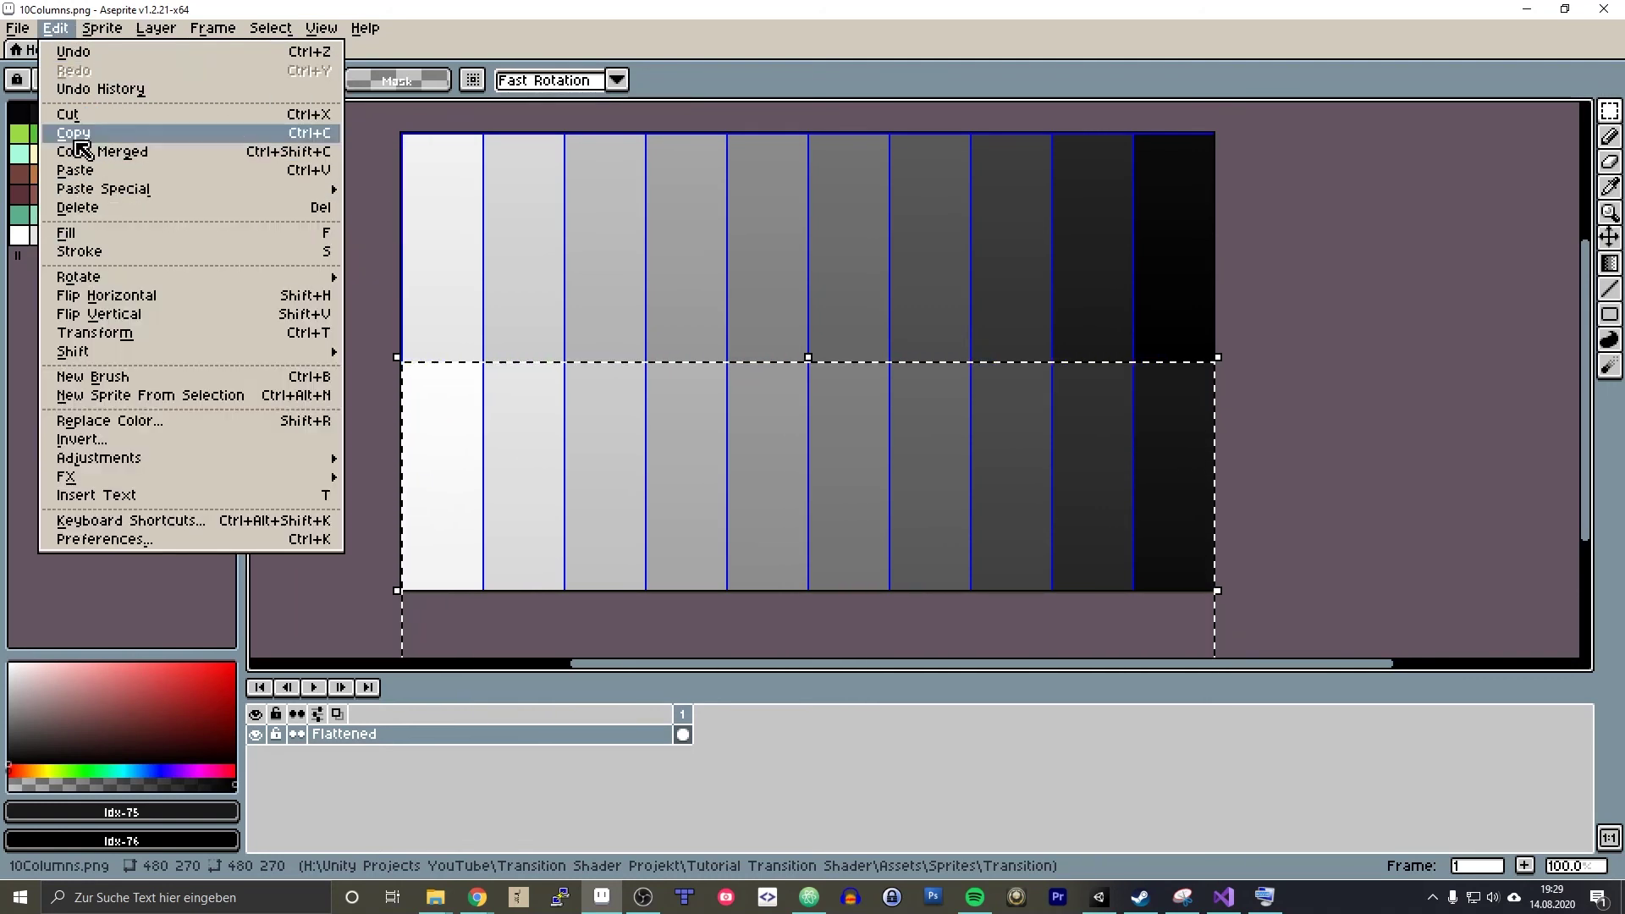
{"action": "left_click", "coordinate": [174, 301]}
{"action": "left_click", "coordinate": [798, 356]}
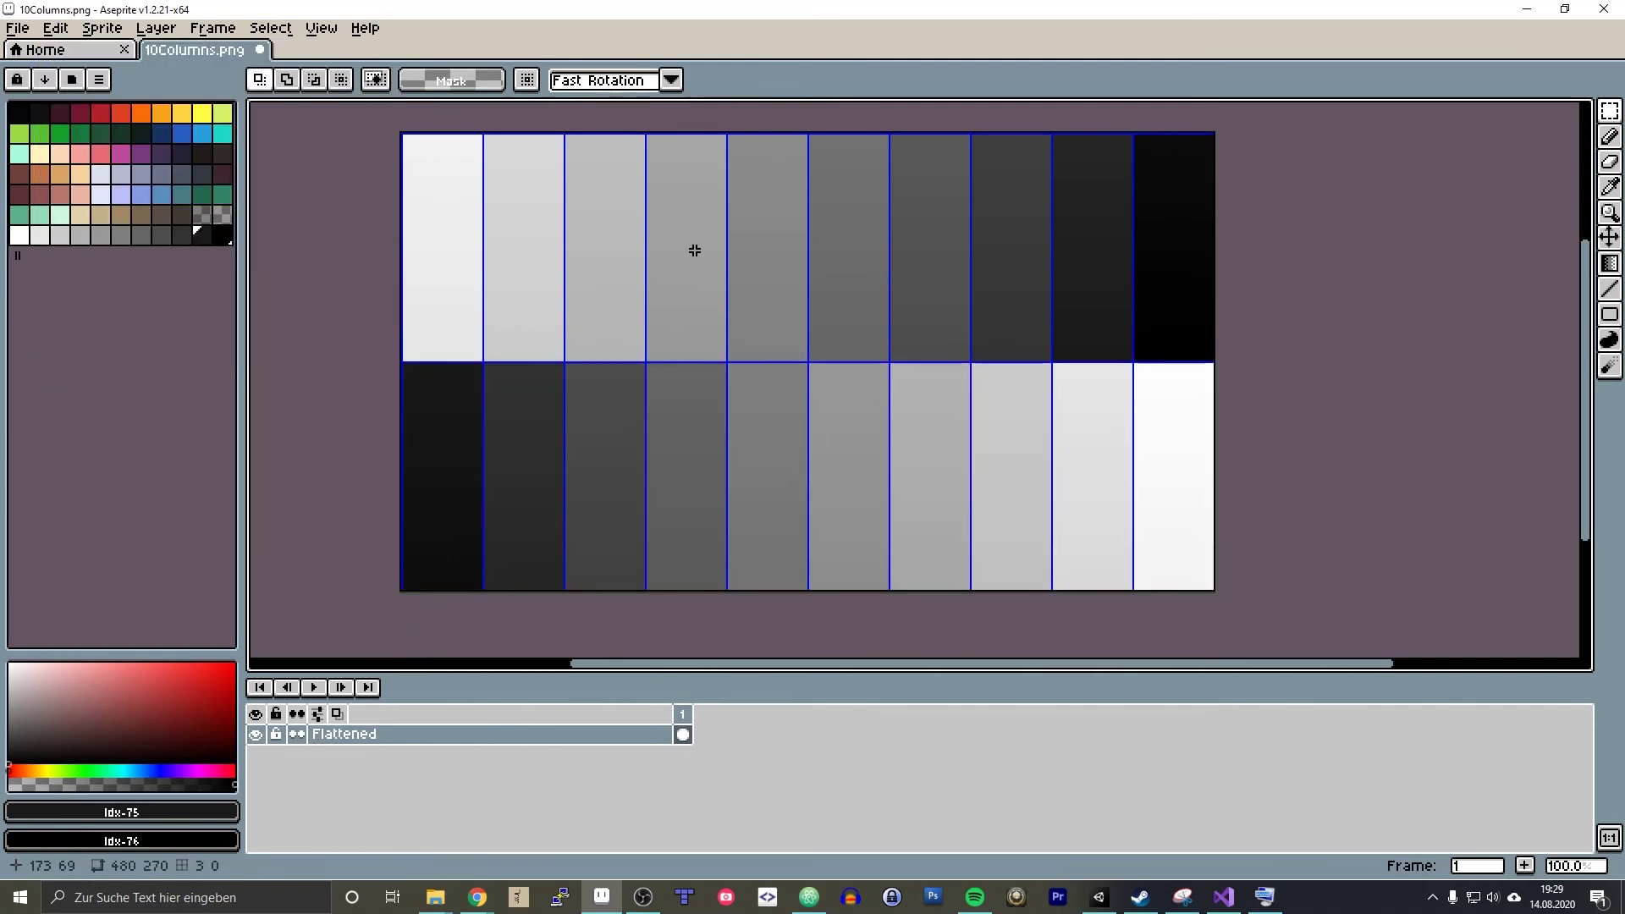
{"action": "left_click", "coordinate": [17, 28]}
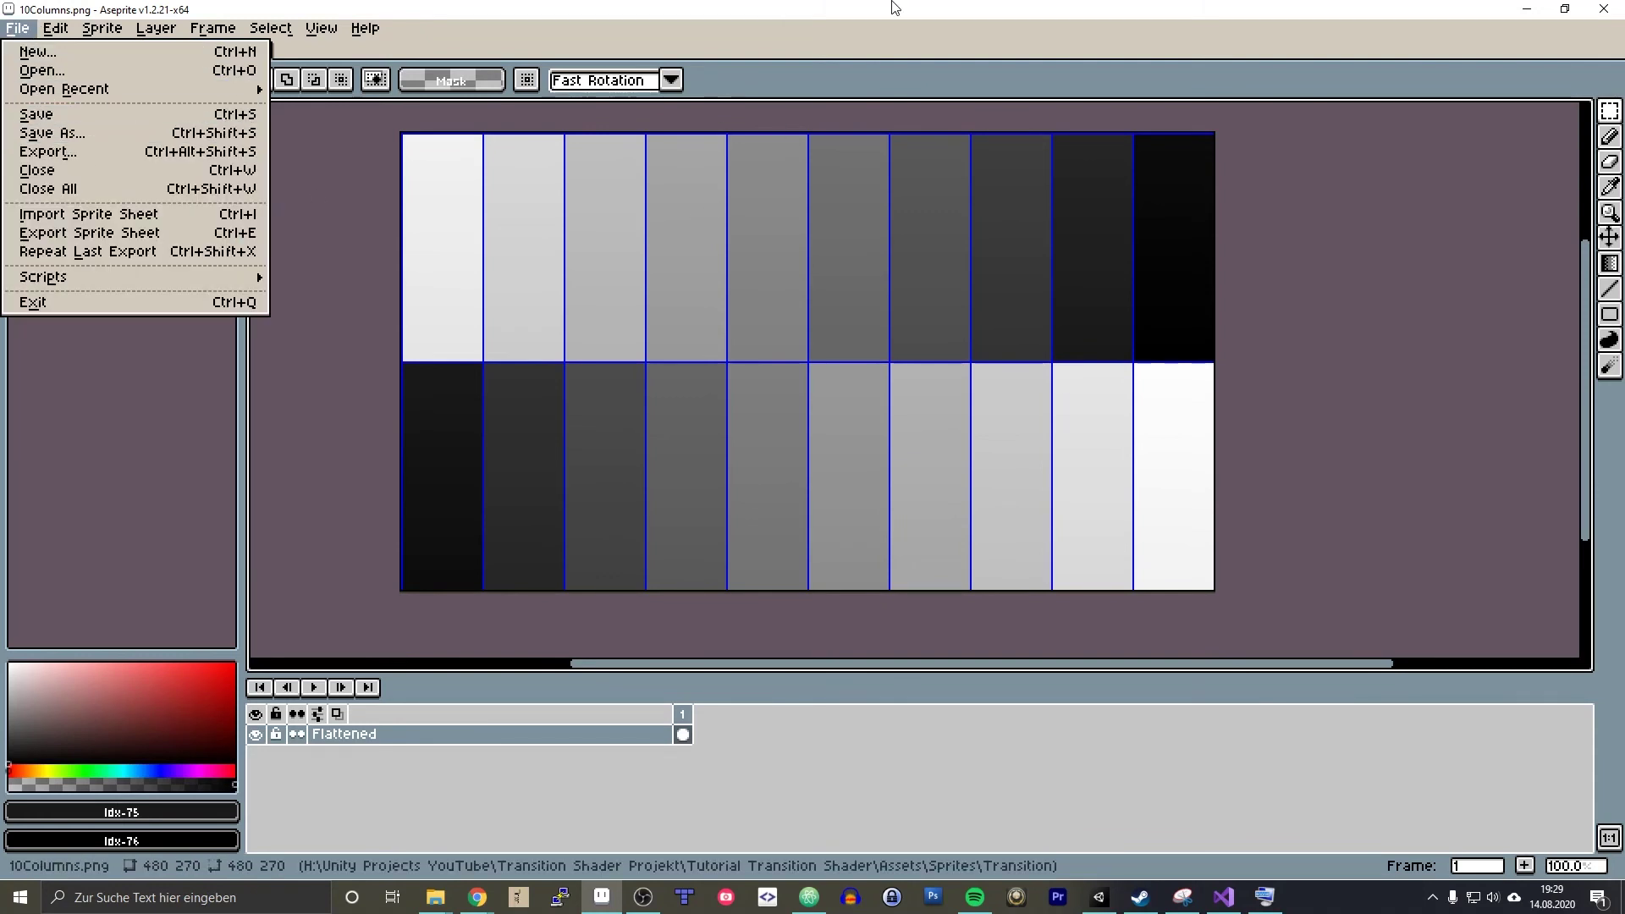
{"action": "key", "text": "ctrl+s"}
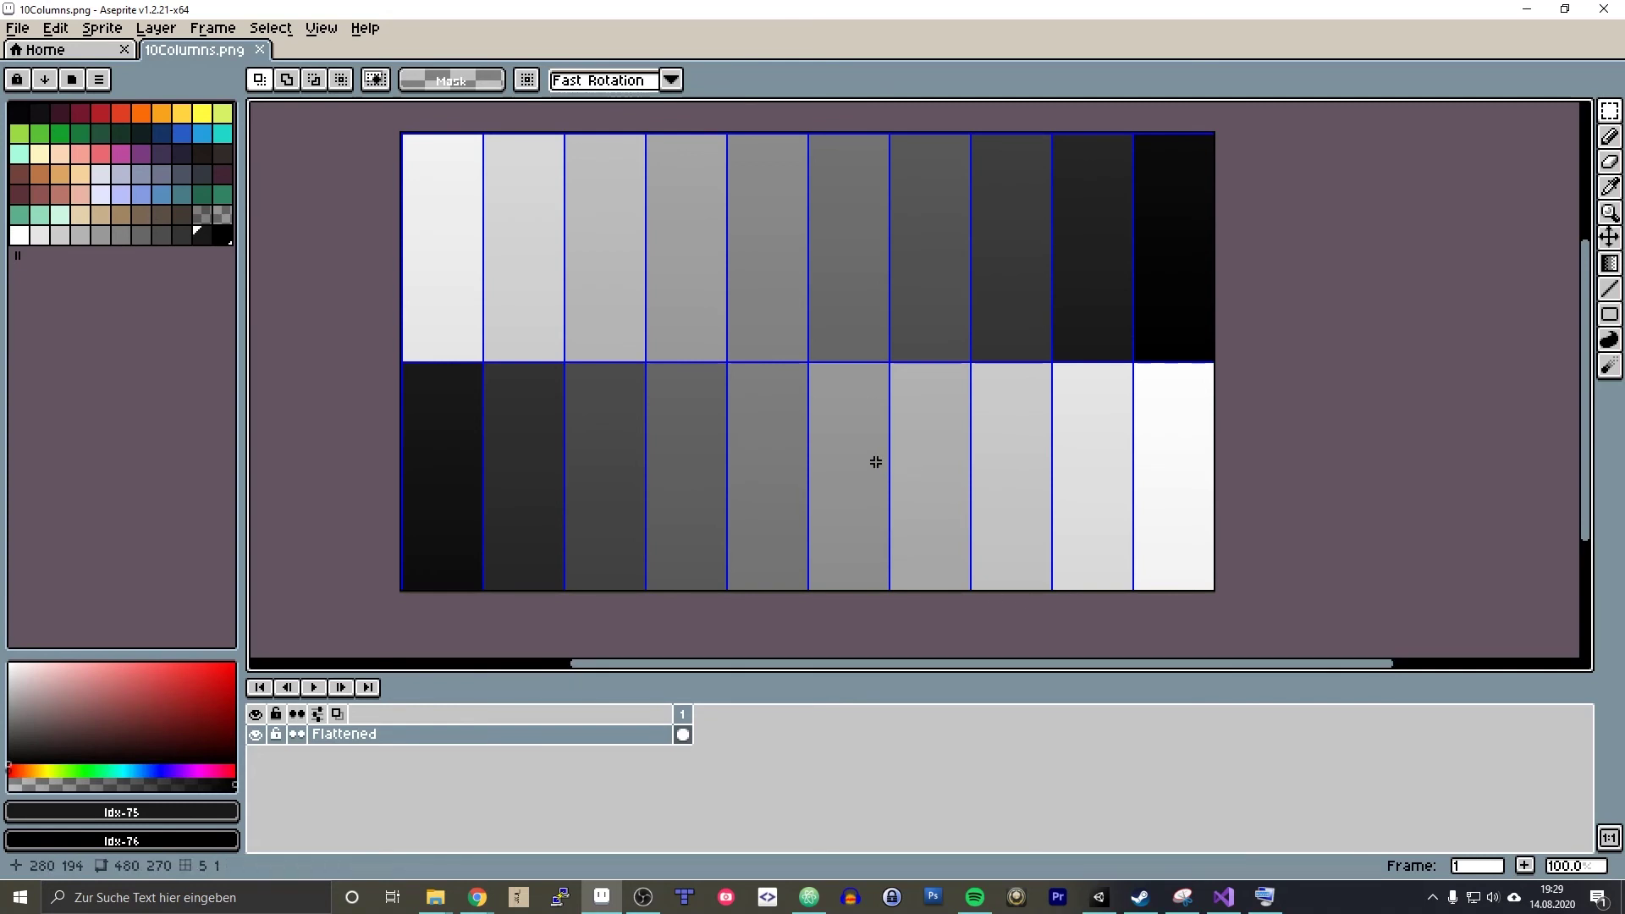
- Switch to Unity and sweep the Transition Material's _CutOff to preview the transition with the mirrored lower row
{"action": "left_click", "coordinate": [1107, 897]}
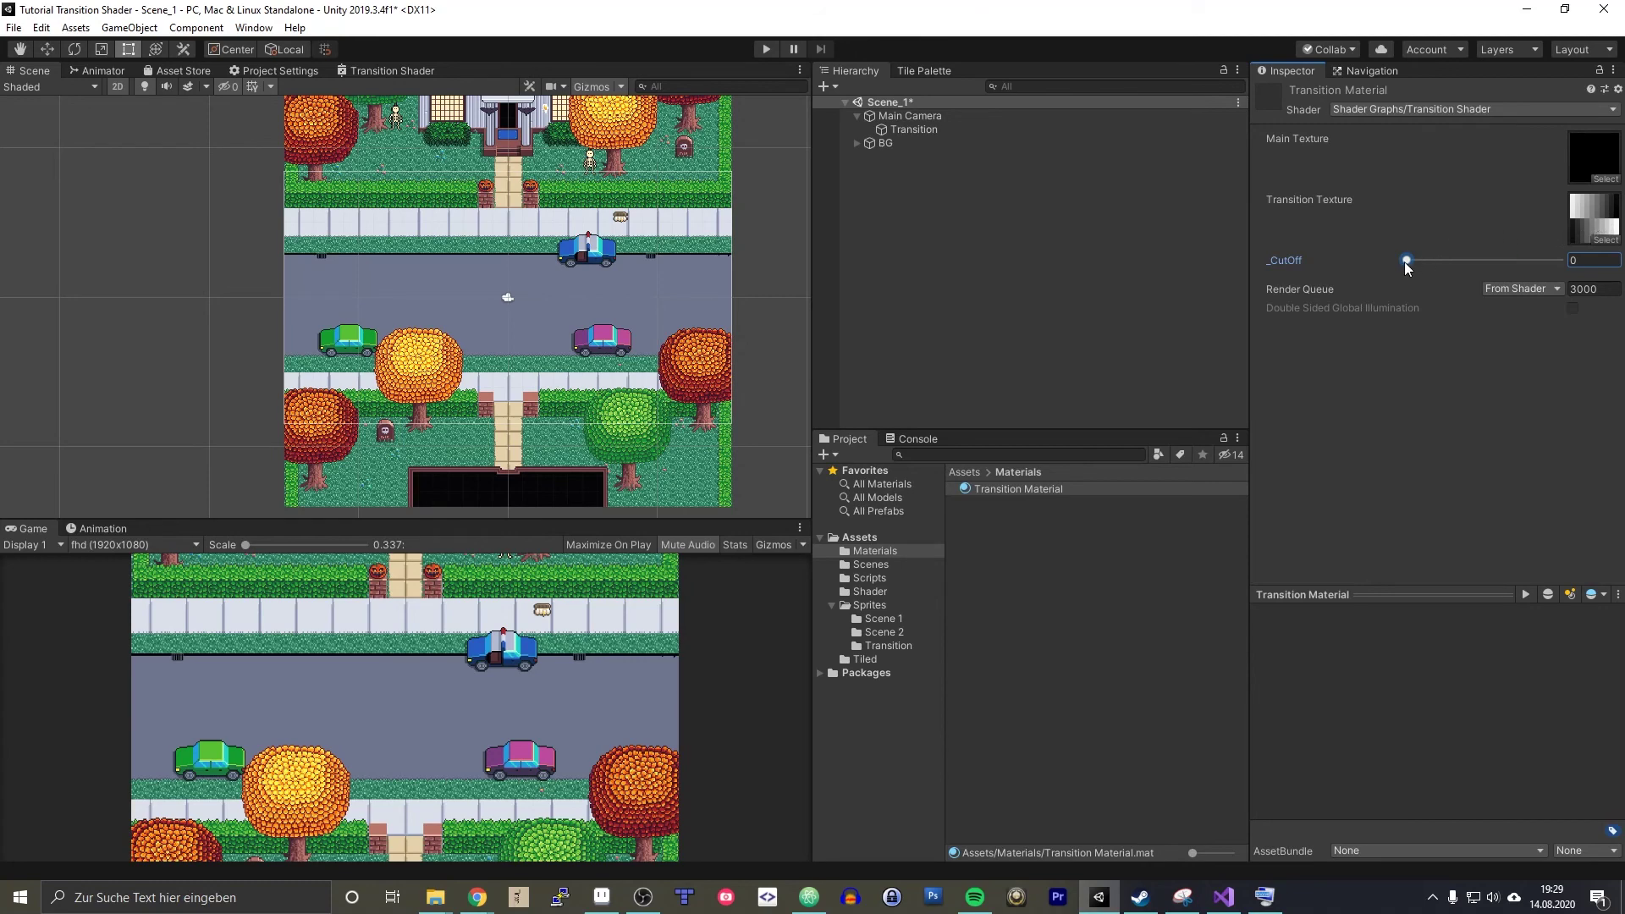
{"action": "mouse_move", "coordinate": [1408, 267]}
{"action": "left_mouse_down"}
{"action": "mouse_move", "coordinate": [1562, 269]}
{"action": "mouse_move", "coordinate": [1385, 269]}
{"action": "left_mouse_up"}
- Return to Aseprite and undo the flip, the lower copy and the upward shift of the flattened image
{"action": "left_click", "coordinate": [602, 897]}
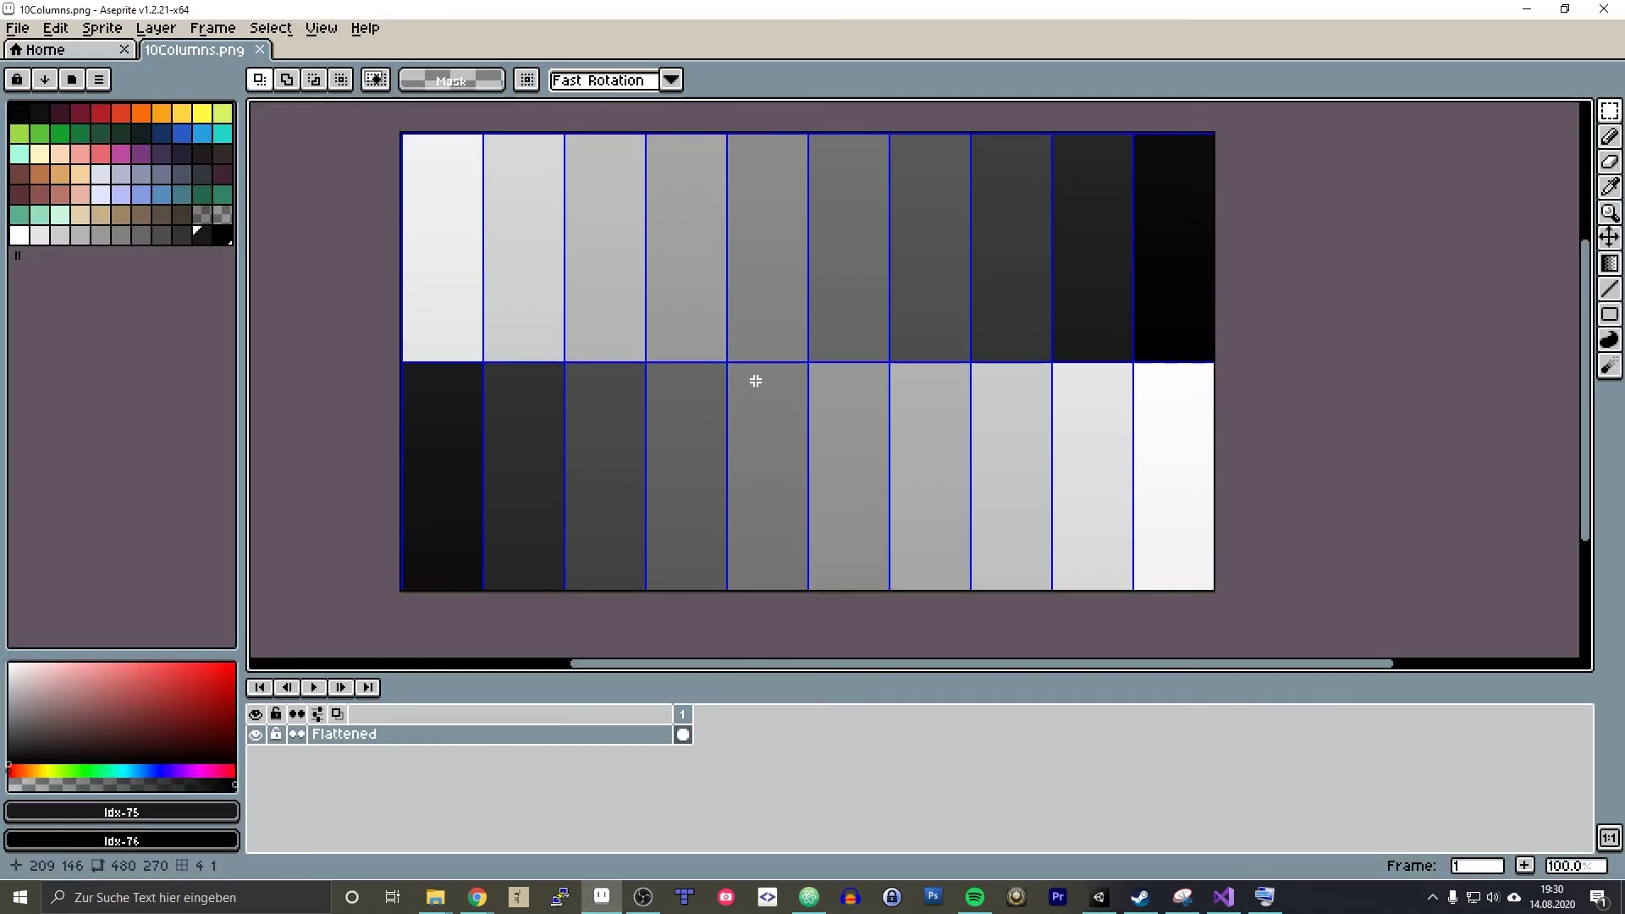
{"action": "key", "text": "ctrl+z"}
{"action": "key", "text": "ctrl+z"}
{"action": "key", "text": "ctrl+z"}
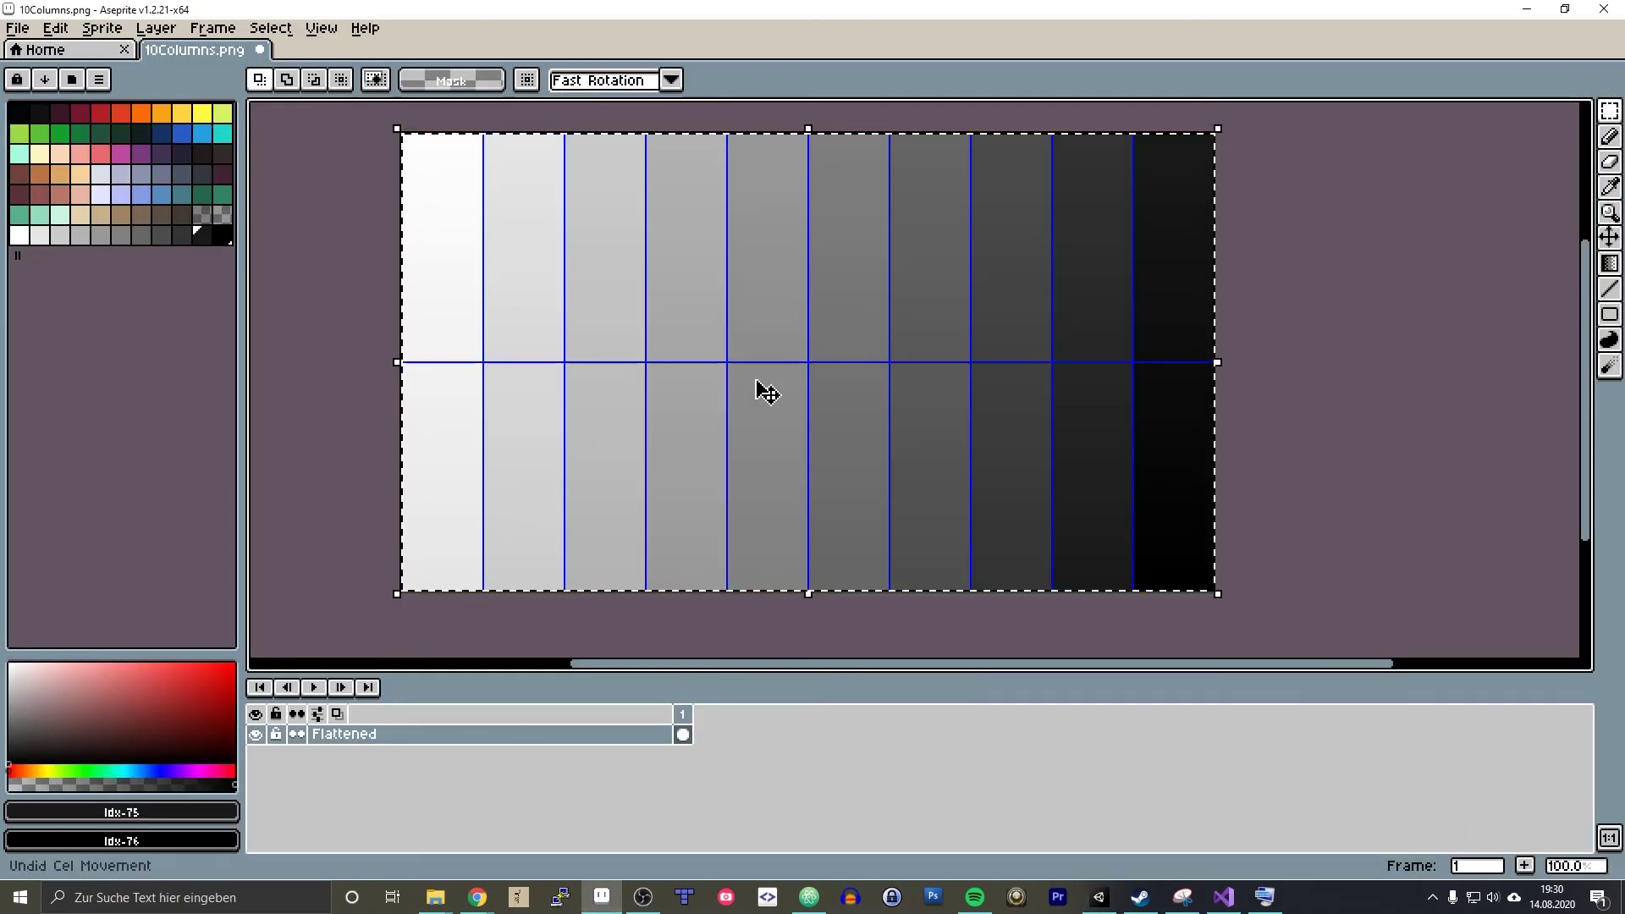
- Scale the selected gradient image to 50% height, 480 × 135, so it fills exactly the upper half of the canvas
{"action": "left_click", "coordinate": [808, 594]}
{"action": "left_click_drag", "start_coordinate": [808, 595], "coordinate": [855, 369]}
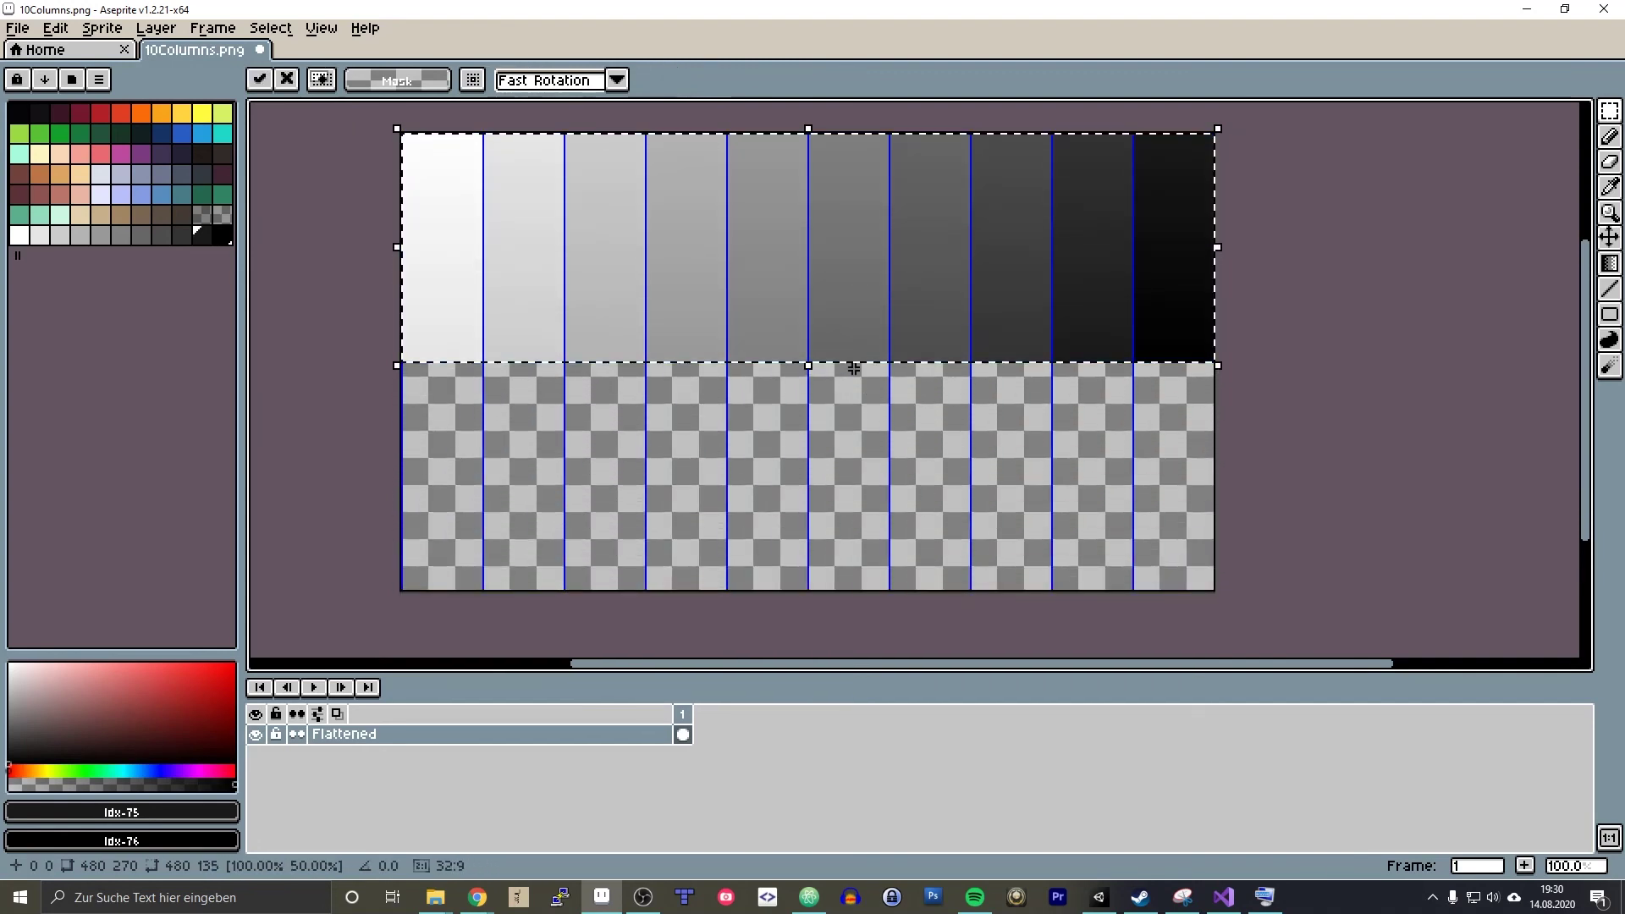
{"action": "scroll", "coordinate": [853, 369], "scroll_direction": "up", "scroll_amount": 6}
{"action": "scroll", "coordinate": [850, 368], "scroll_direction": "down", "scroll_amount": 8}
{"action": "scroll", "coordinate": [849, 367], "scroll_direction": "up", "scroll_amount": 2}
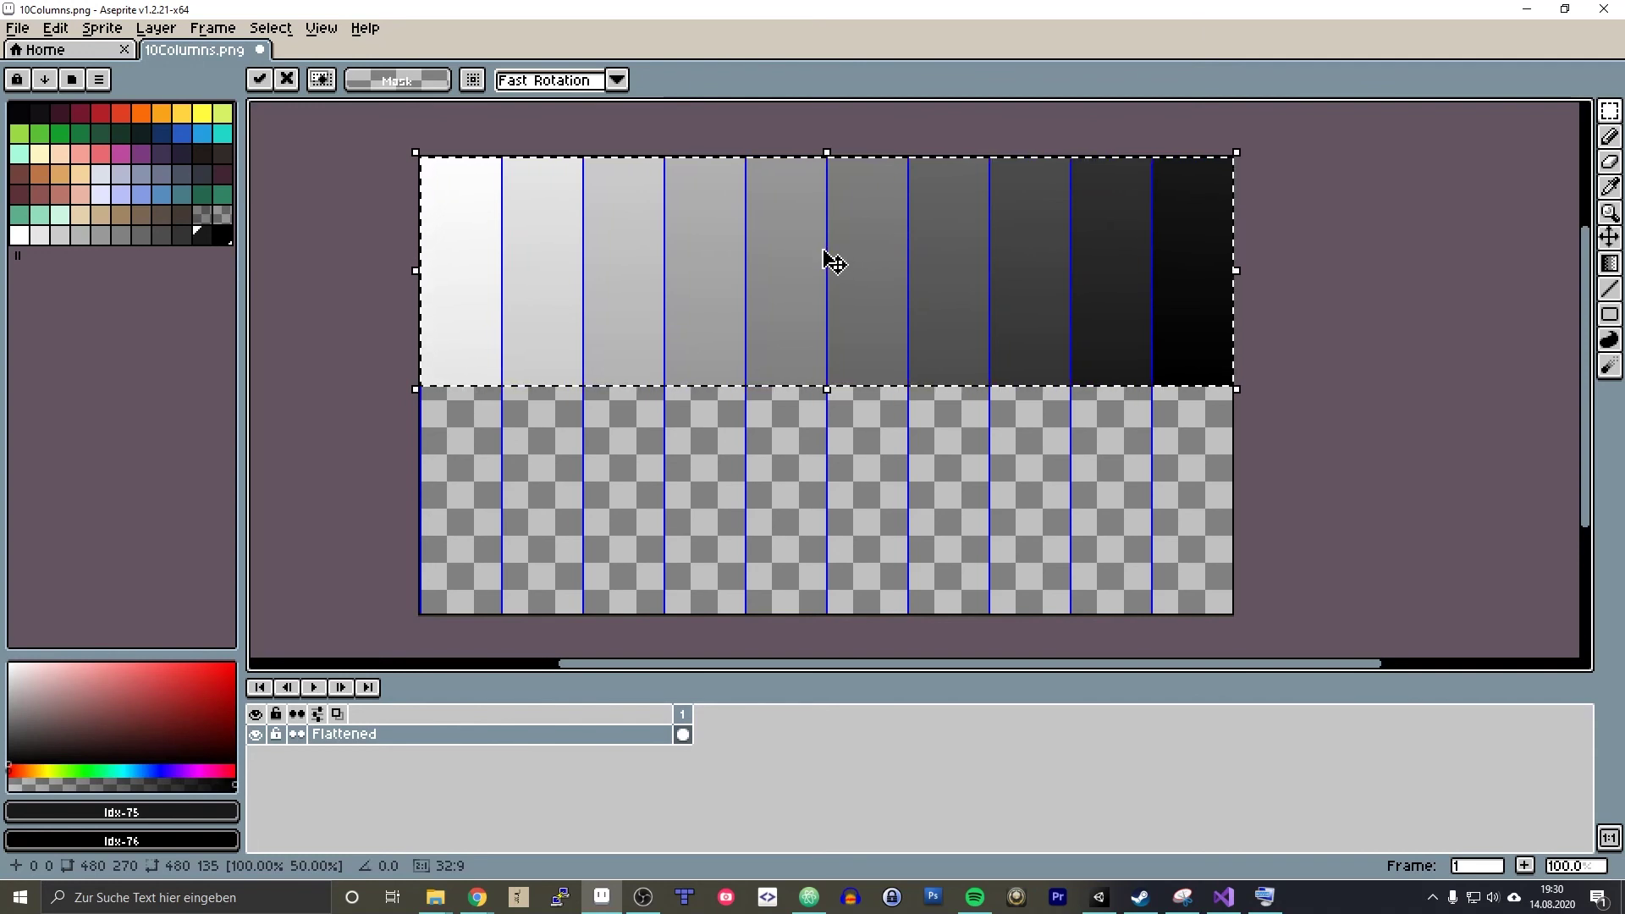
{"action": "key", "text": "ctrl+s"}
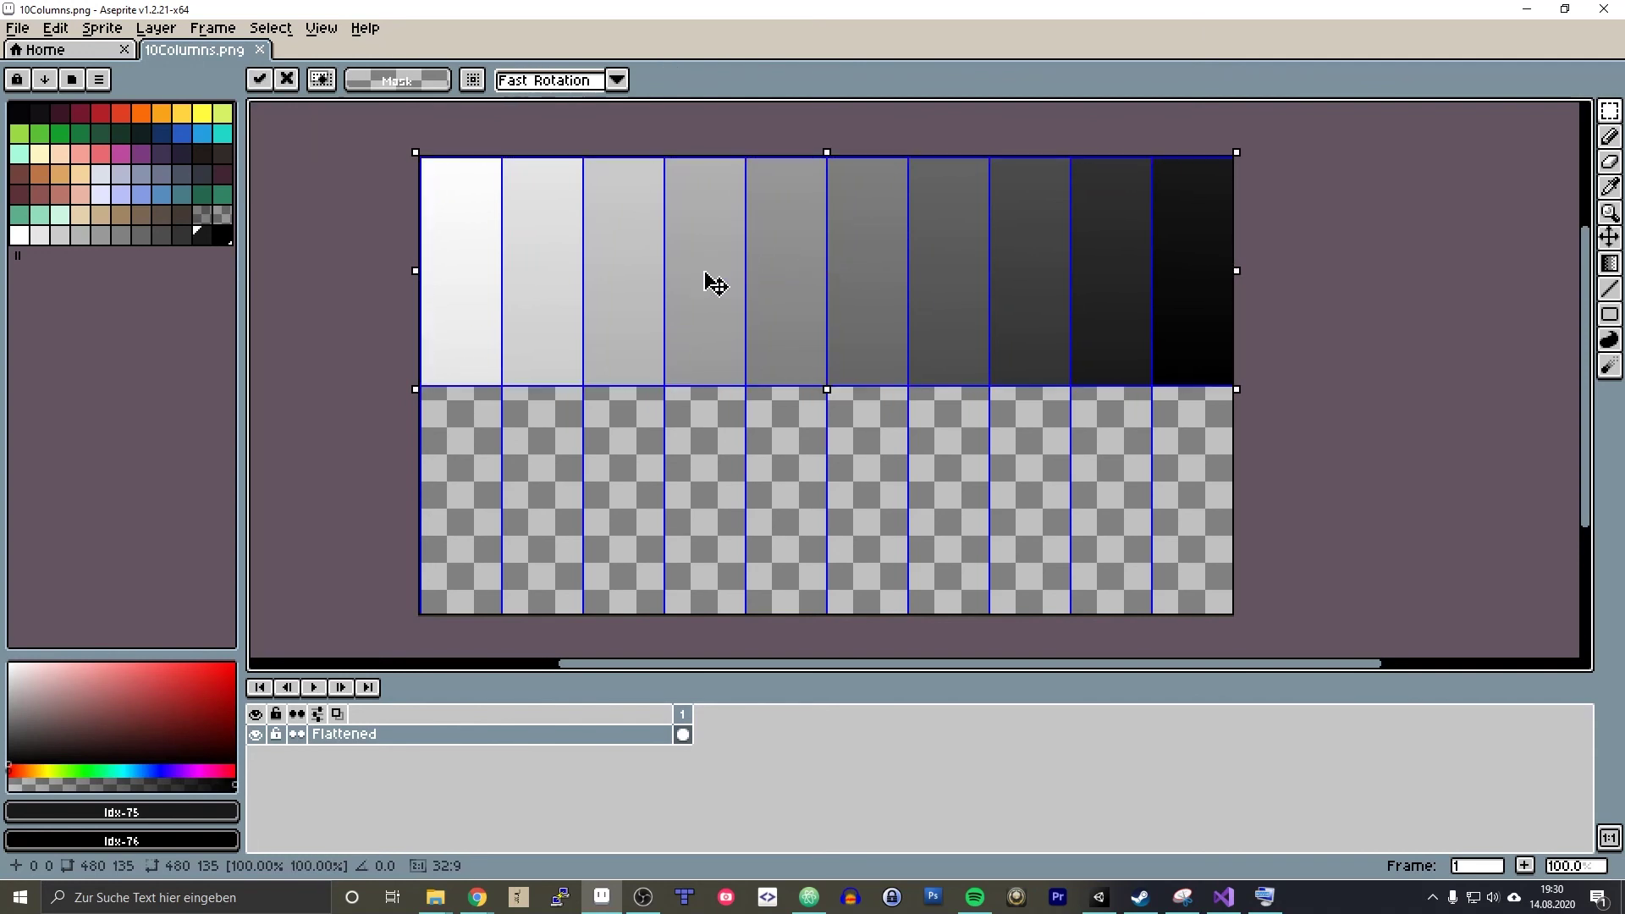
- Duplicate the scaled 480 × 135 gradient row into the lower half of the canvas, positioned at 0, 135
{"action": "left_click_drag", "start_coordinate": [715, 284], "coordinate": [722, 486], "text": "ctrl"}
{"action": "scroll", "coordinate": [766, 421], "scroll_direction": "up", "scroll_amount": 3}
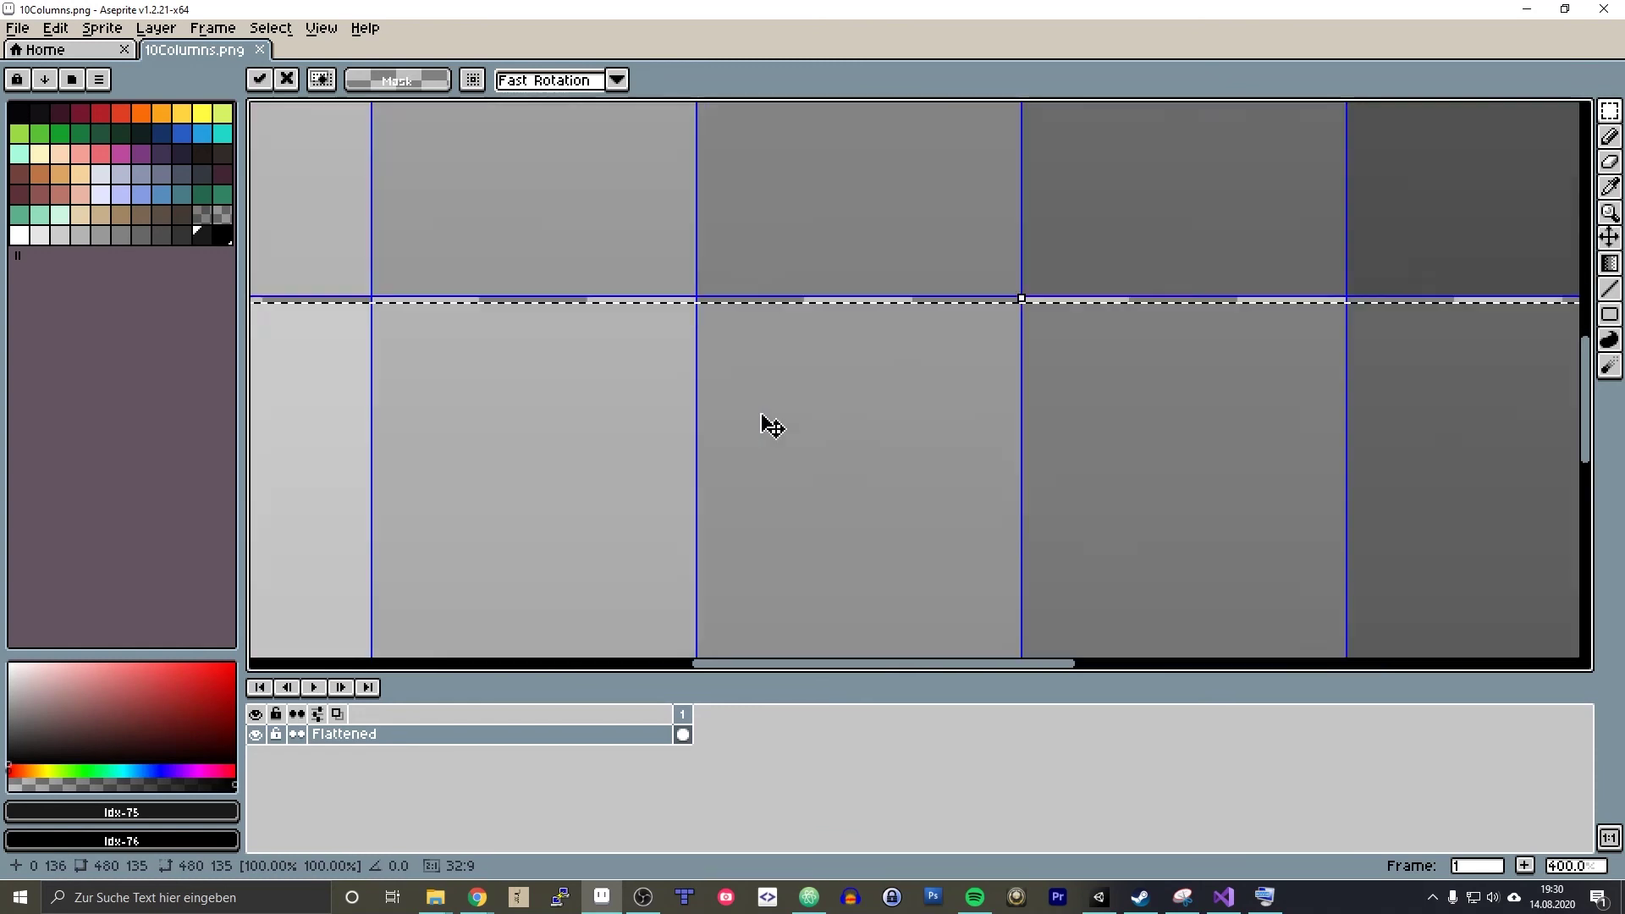
{"action": "scroll", "coordinate": [772, 423], "scroll_direction": "down", "scroll_amount": 5}
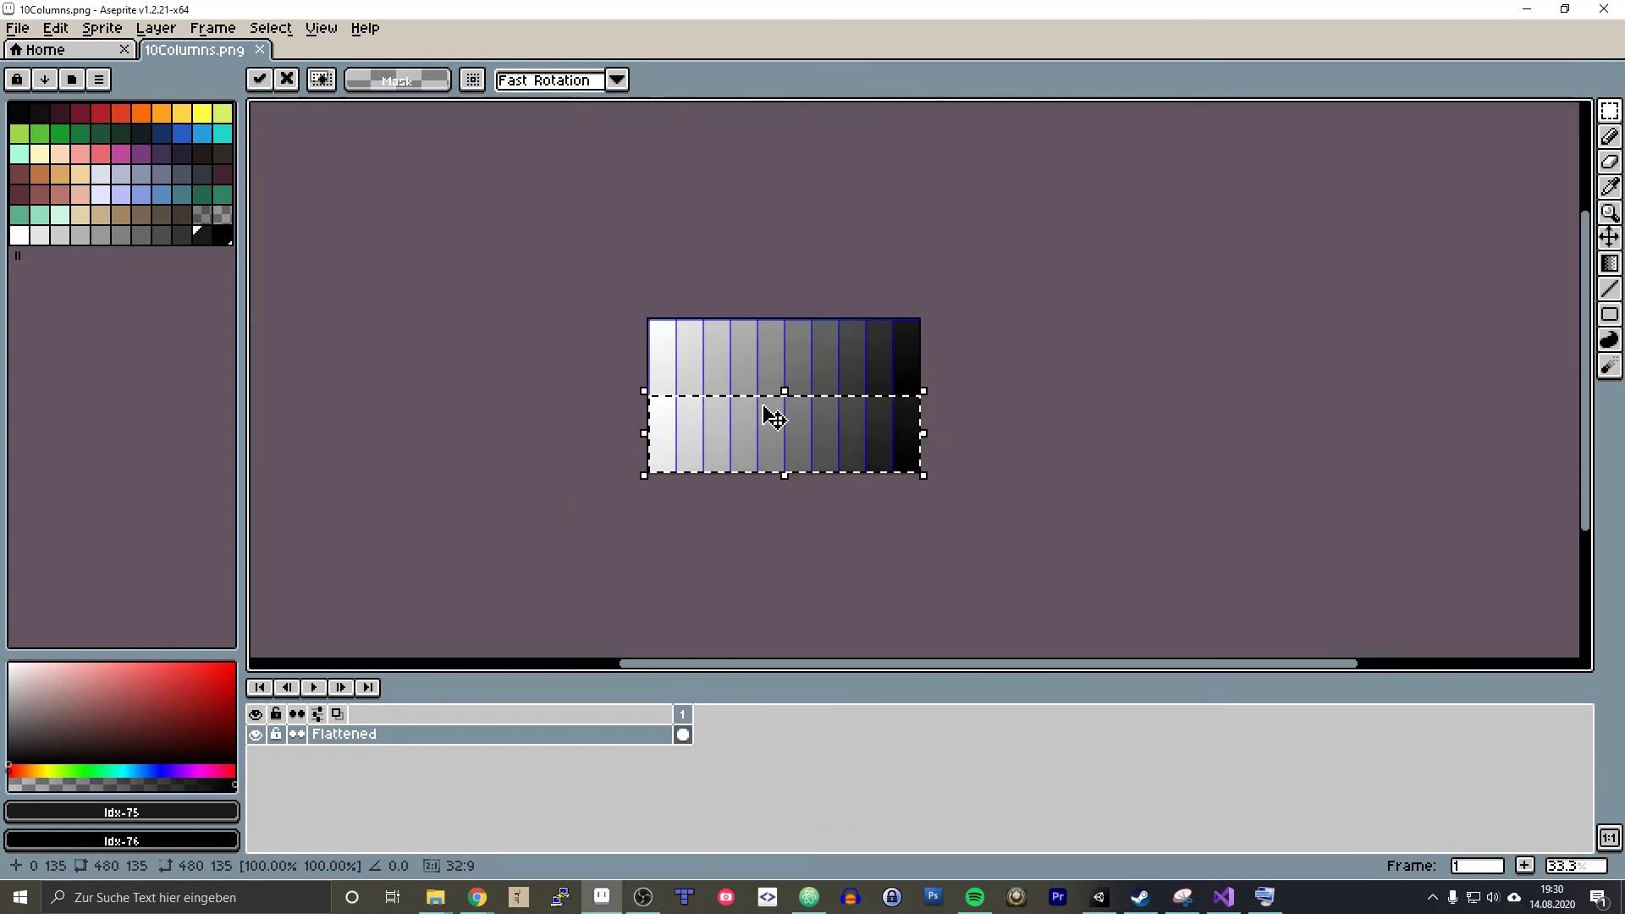
- Flip the lower gradient row horizontally, deselect it and save 10Columns.png
{"action": "left_click", "coordinate": [56, 28]}
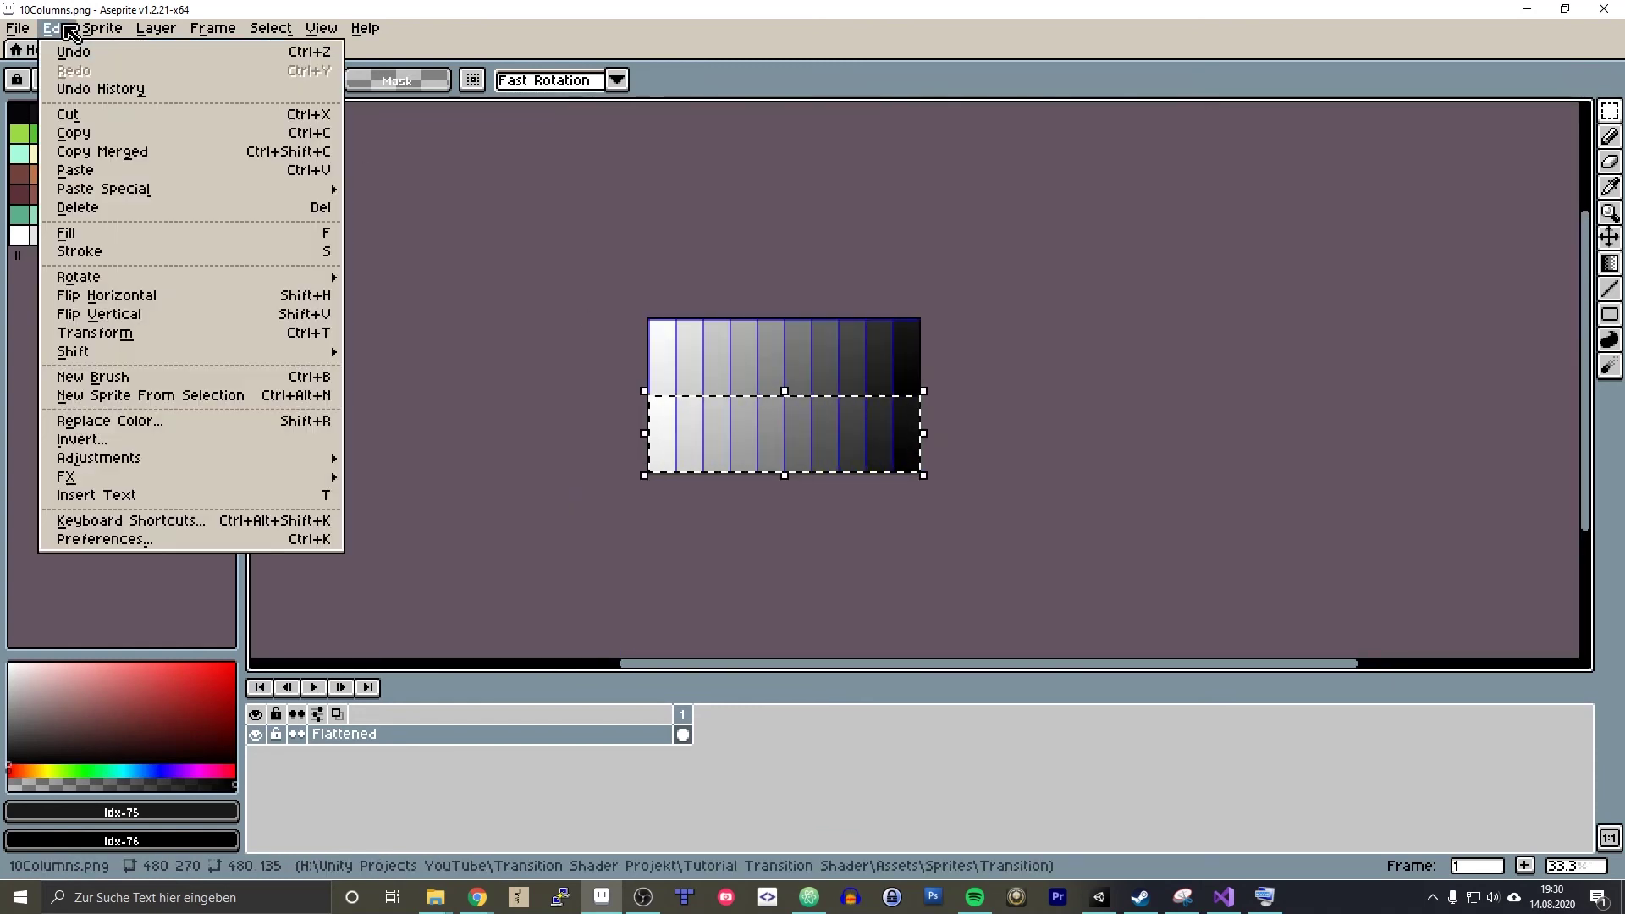
{"action": "left_click", "coordinate": [197, 305]}
{"action": "key", "text": "ctrl+d"}
{"action": "key", "text": "ctrl+s"}
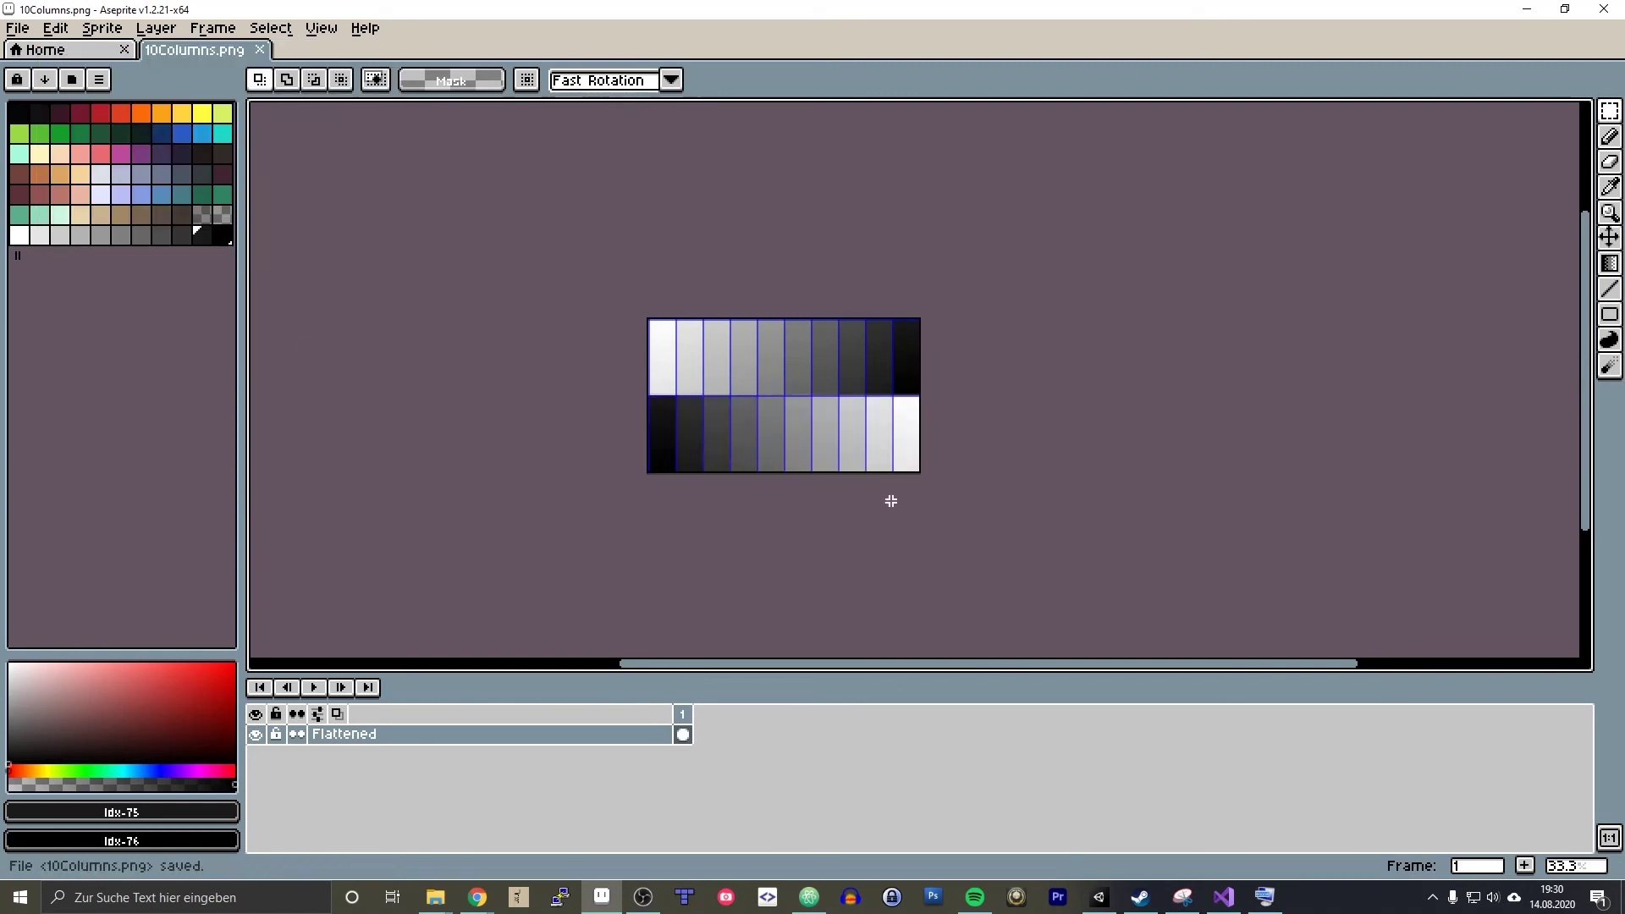
- Switch to Unity and sweep the Transition Material's _CutOff down to 0 to check the horizontally flipped lower row
{"action": "left_click", "coordinate": [1100, 897]}
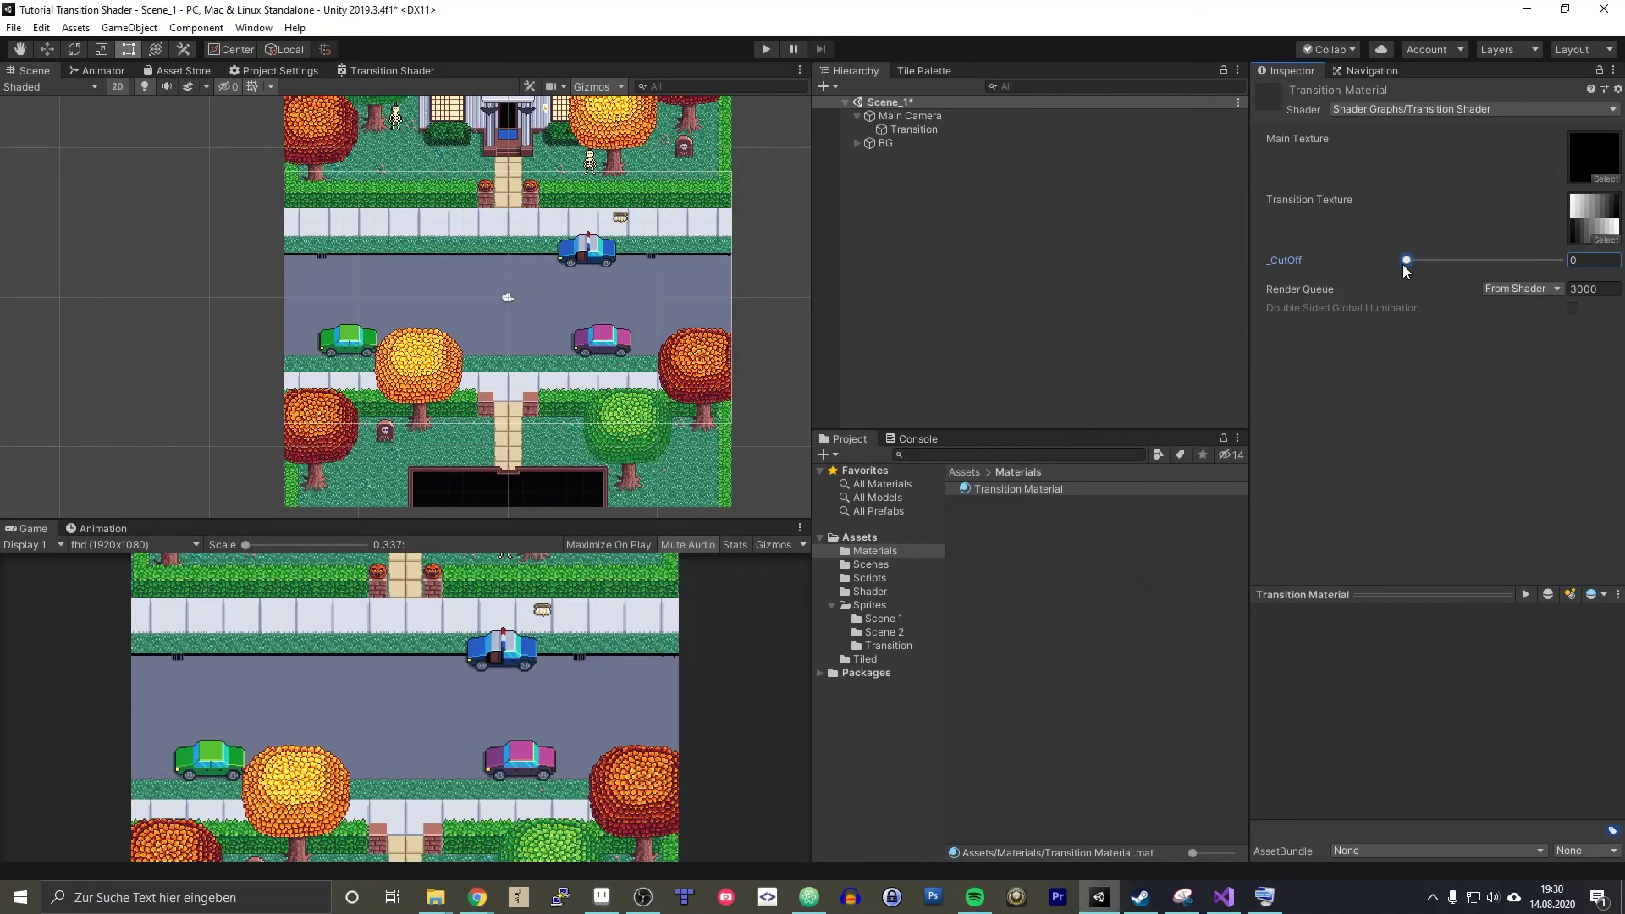
{"action": "left_click_drag", "start_coordinate": [1408, 263], "coordinate": [1187, 272]}
- Return to Aseprite, select the 480 × 135 lower row of columns and flip it vertically
{"action": "left_click", "coordinate": [602, 896]}
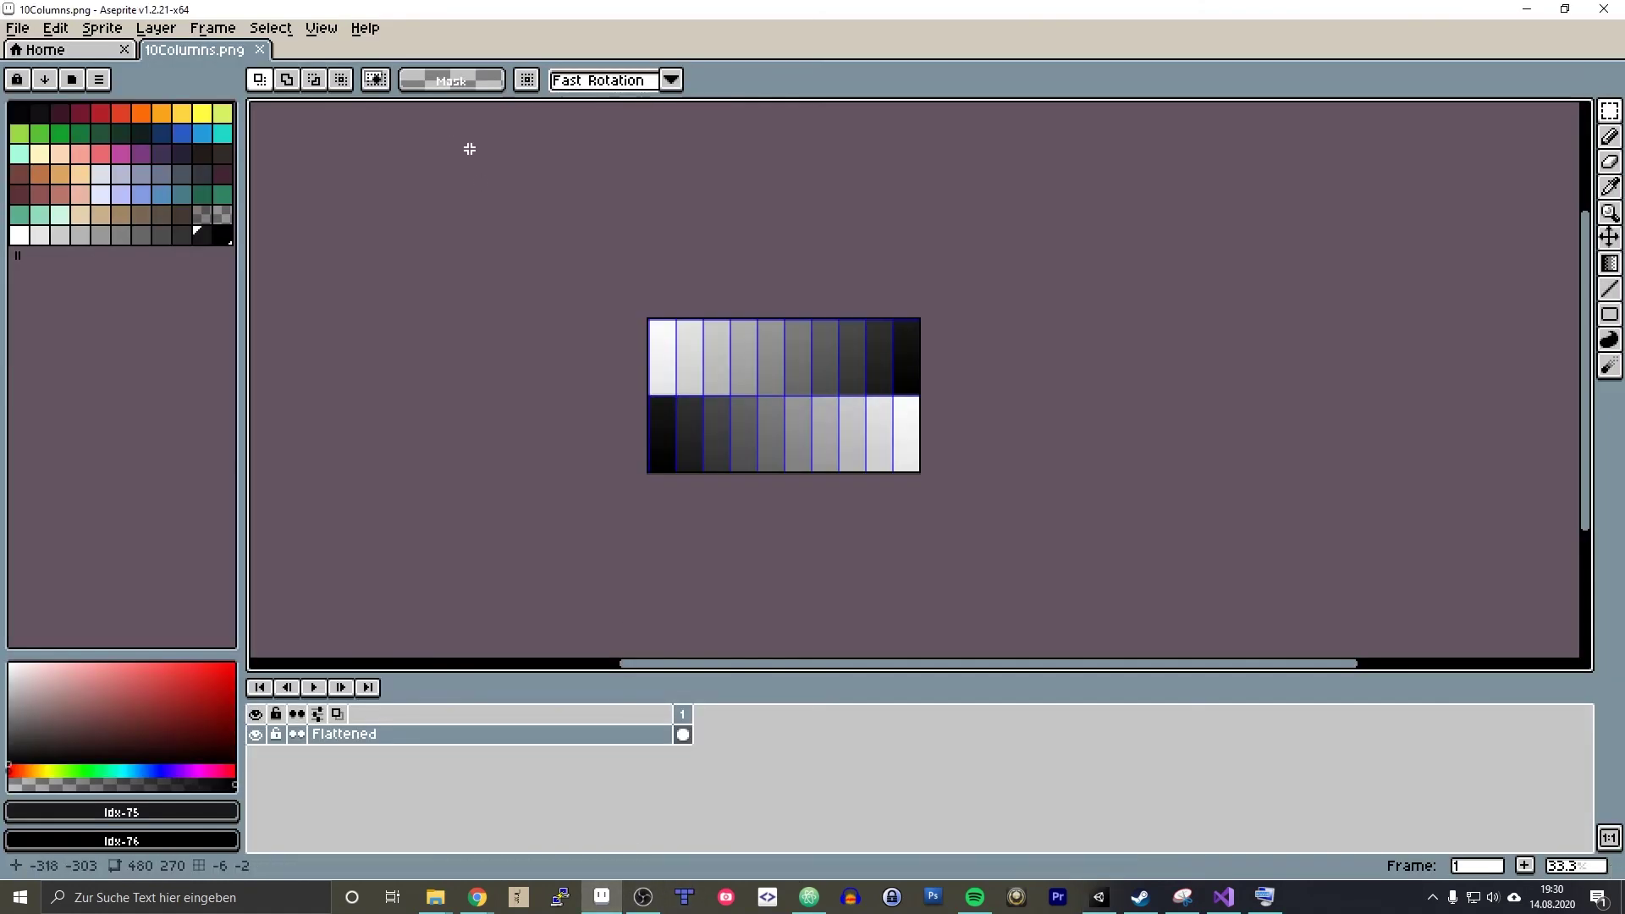
{"action": "scroll", "coordinate": [769, 459], "scroll_direction": "up", "scroll_amount": 4}
{"action": "scroll", "coordinate": [766, 458], "scroll_direction": "down", "scroll_amount": 4}
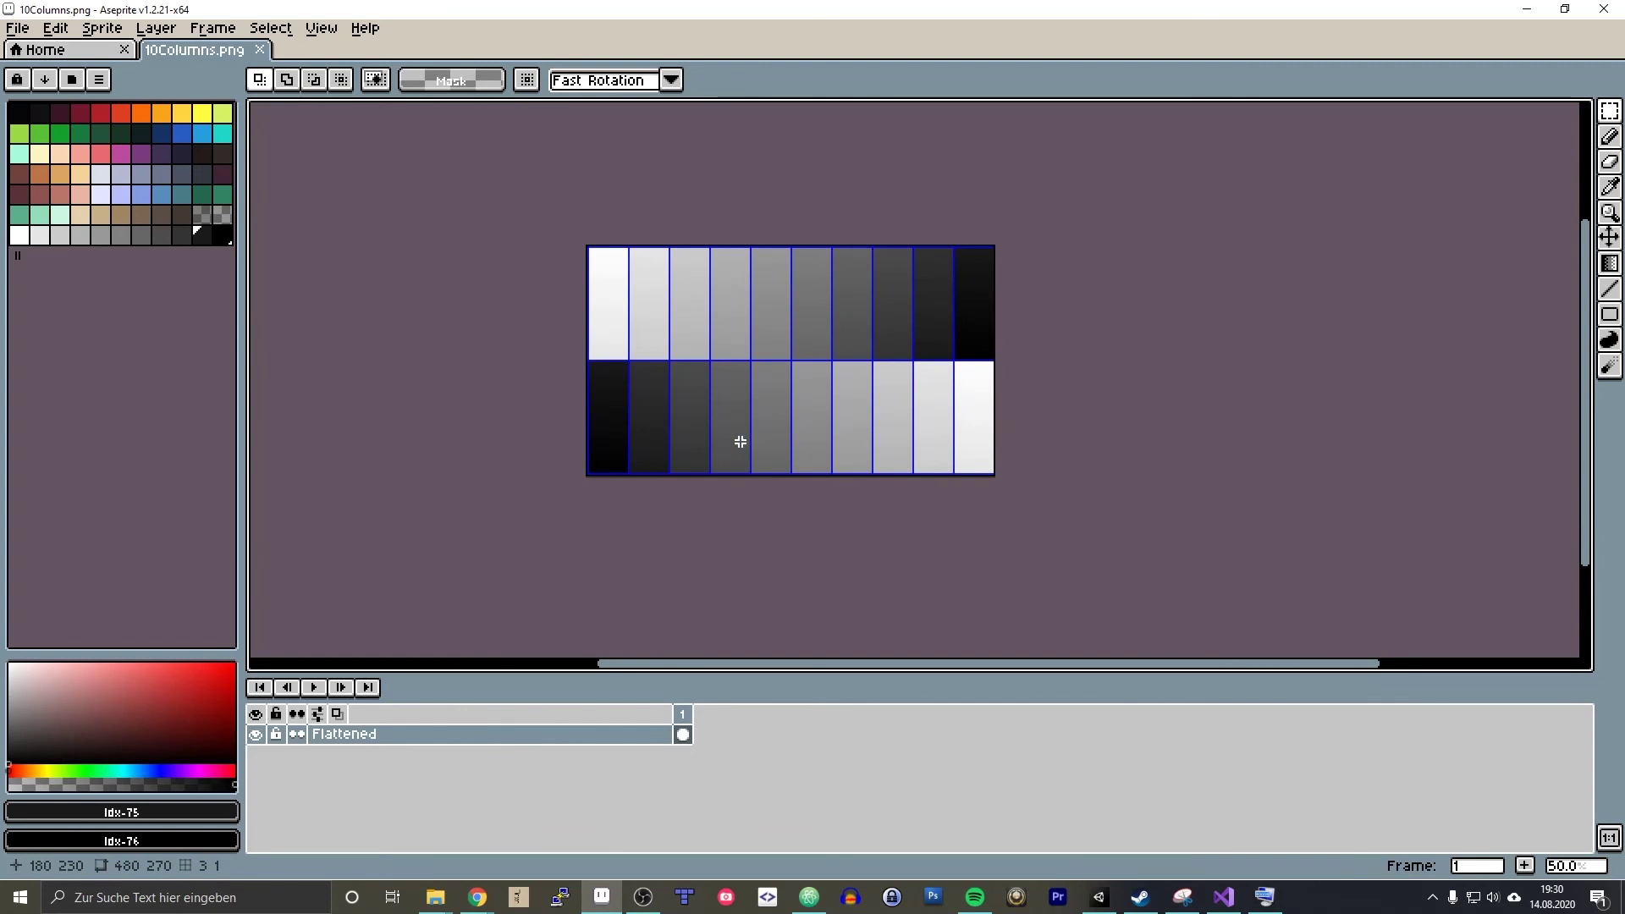
{"action": "left_click_drag", "start_coordinate": [1016, 489], "coordinate": [589, 362]}
{"action": "scroll", "coordinate": [627, 390], "scroll_direction": "up", "scroll_amount": 4}
{"action": "left_click_drag", "start_coordinate": [500, 268], "coordinate": [489, 268]}
{"action": "scroll", "coordinate": [508, 278], "scroll_direction": "up", "scroll_amount": 1}
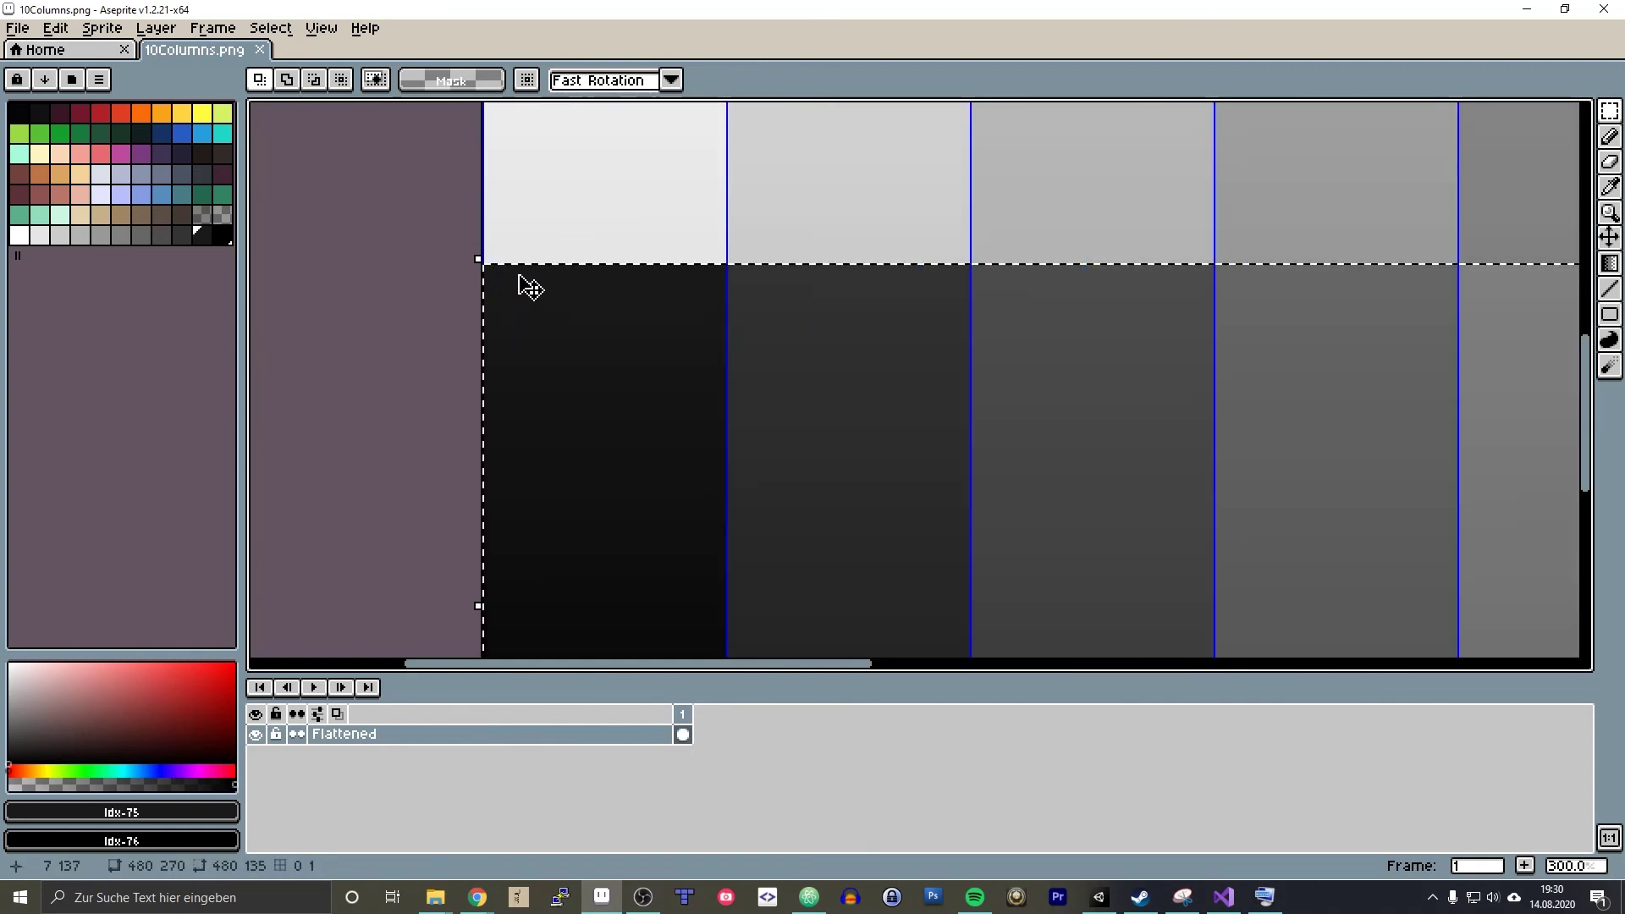
{"action": "scroll", "coordinate": [526, 282], "scroll_direction": "down", "scroll_amount": 3}
{"action": "left_click", "coordinate": [95, 28]}
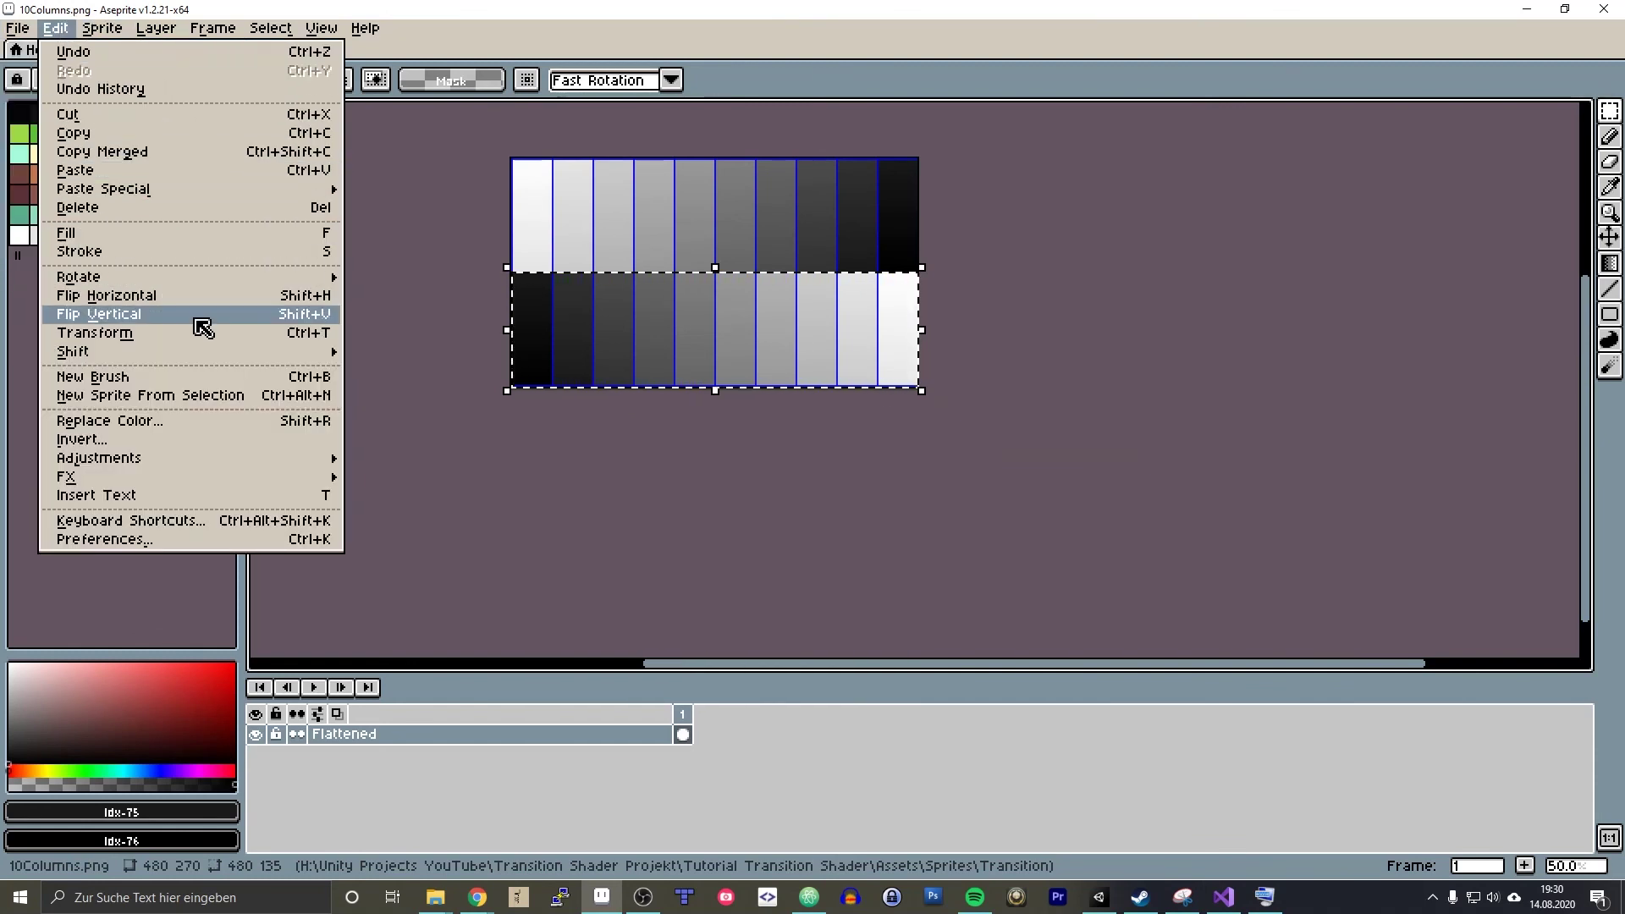
{"action": "left_click", "coordinate": [204, 315]}
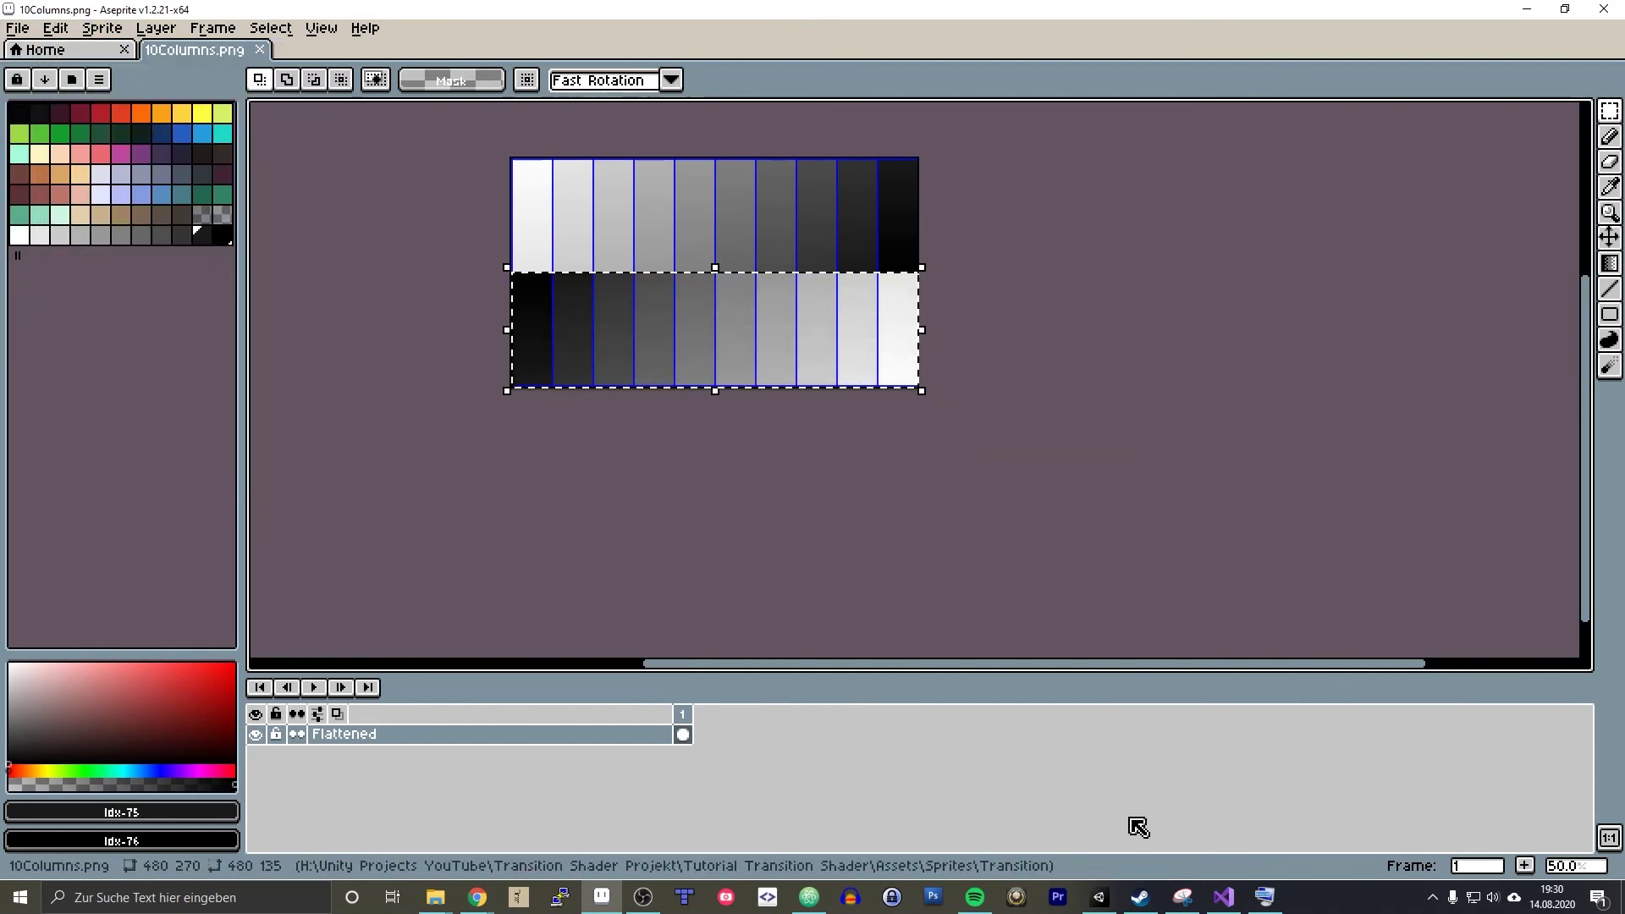
- Switch to Unity, preview the vertically flipped row by sweeping _CutOff, and test the scene transition in Play mode
{"action": "left_click", "coordinate": [1102, 897]}
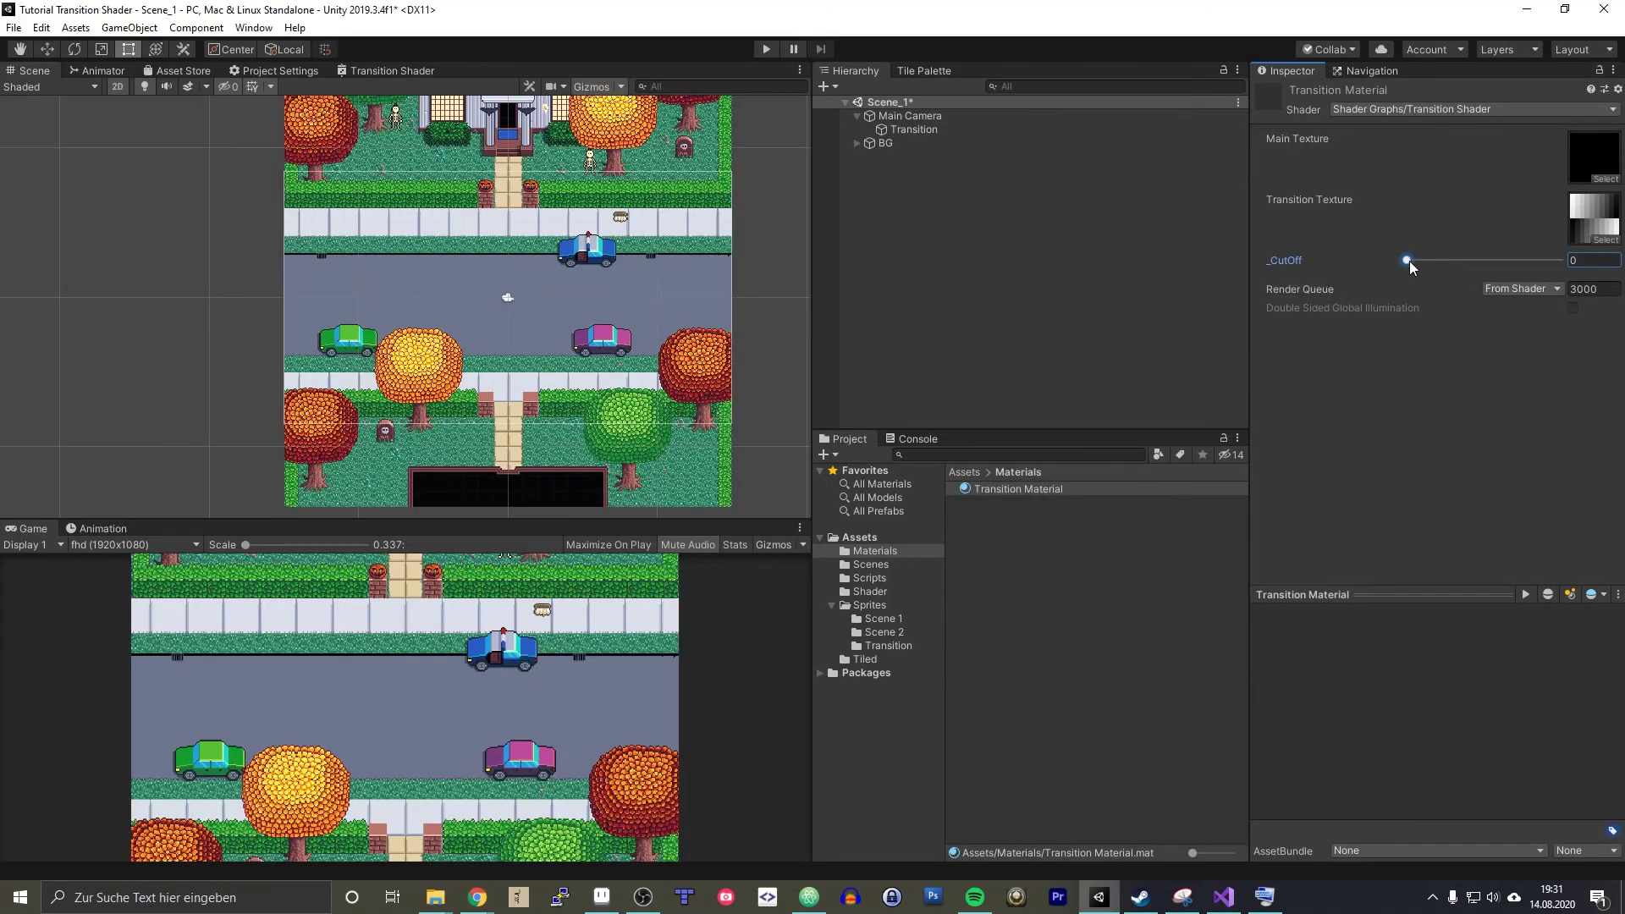
{"action": "mouse_move", "coordinate": [1409, 261]}
{"action": "left_mouse_down"}
{"action": "mouse_move", "coordinate": [1566, 267]}
{"action": "mouse_move", "coordinate": [1369, 267]}
{"action": "mouse_move", "coordinate": [1572, 283]}
{"action": "mouse_move", "coordinate": [1381, 283]}
{"action": "mouse_move", "coordinate": [1564, 279]}
{"action": "mouse_move", "coordinate": [1396, 284]}
{"action": "left_mouse_up"}
{"action": "left_click", "coordinate": [765, 51]}
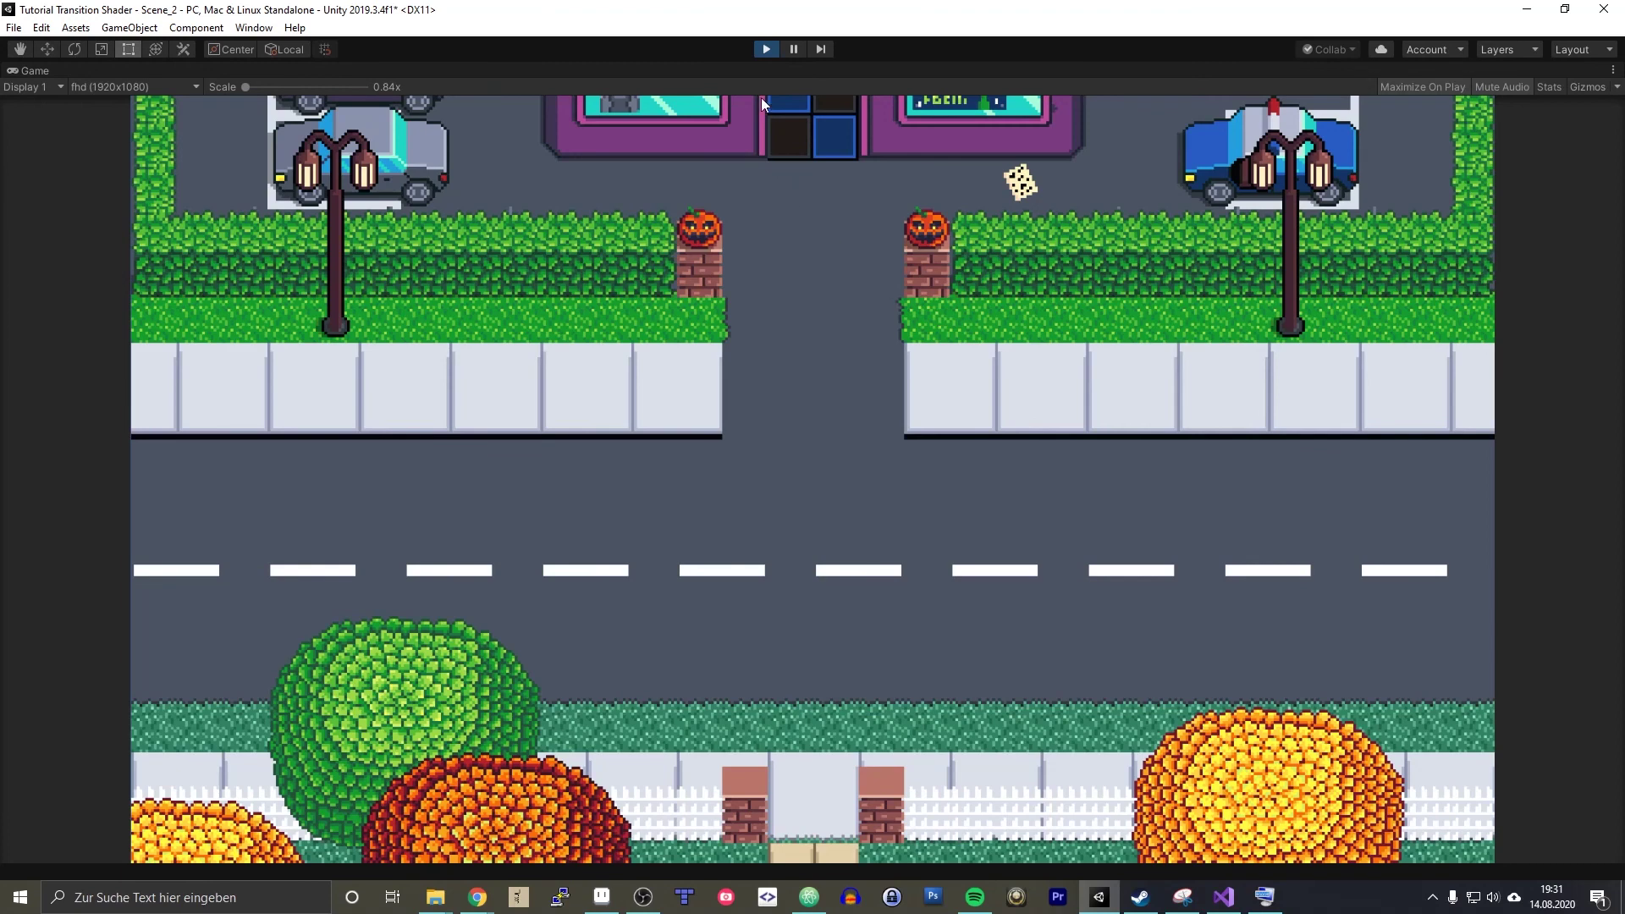
{"action": "left_click", "coordinate": [767, 50]}
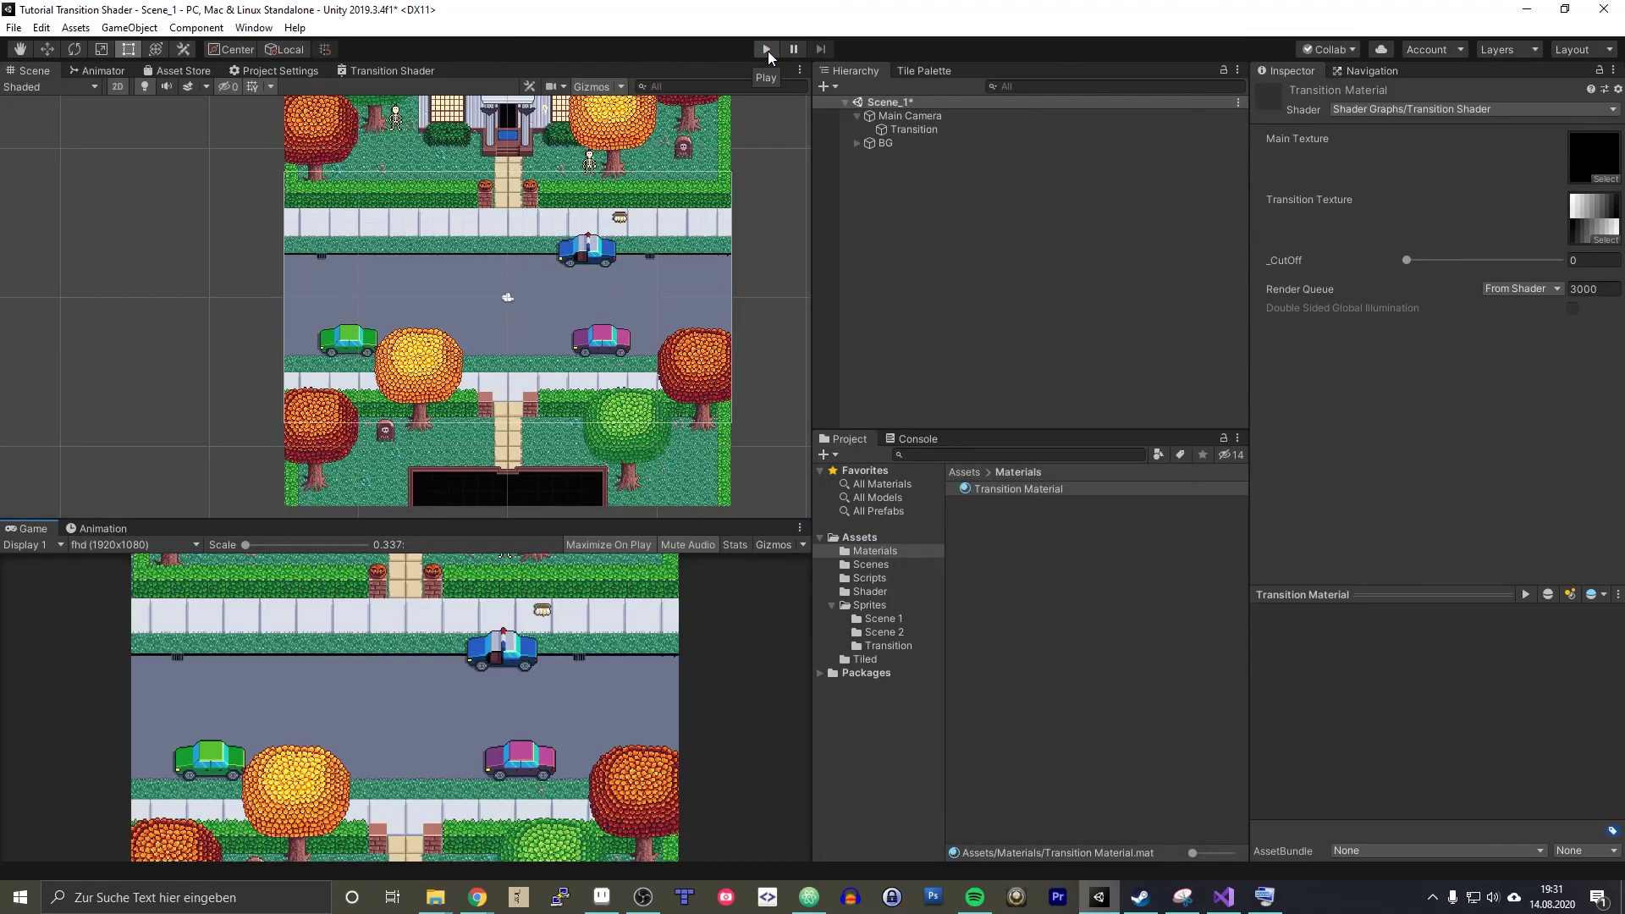